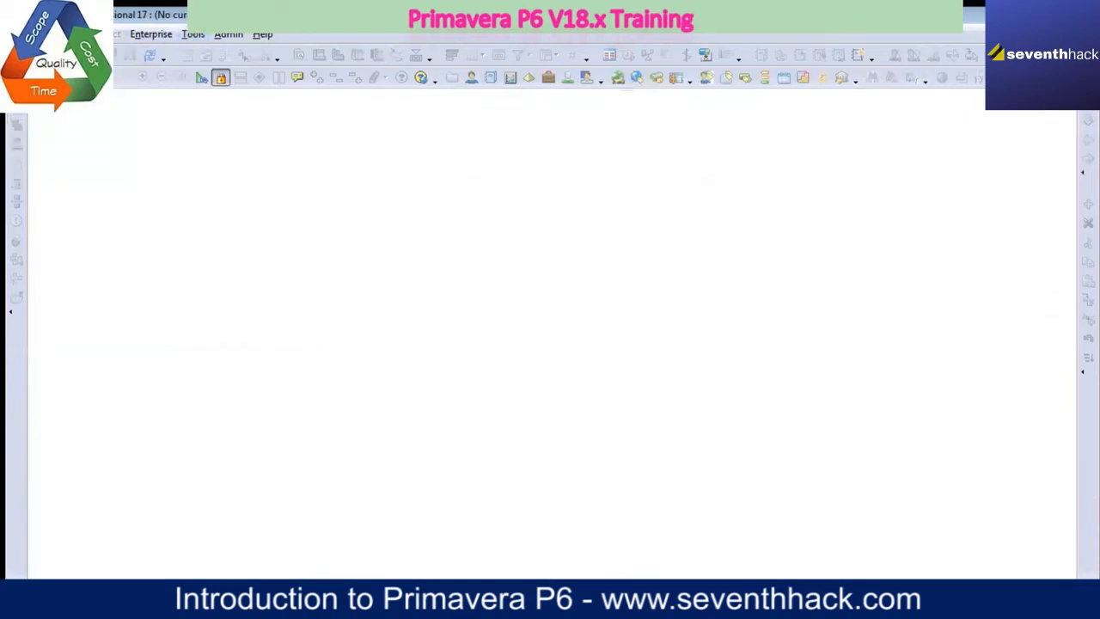
Step: Reposition the Open Project dialog and enlarge it to show more of the project list
left_click_drag(410, 102, 304, 103)
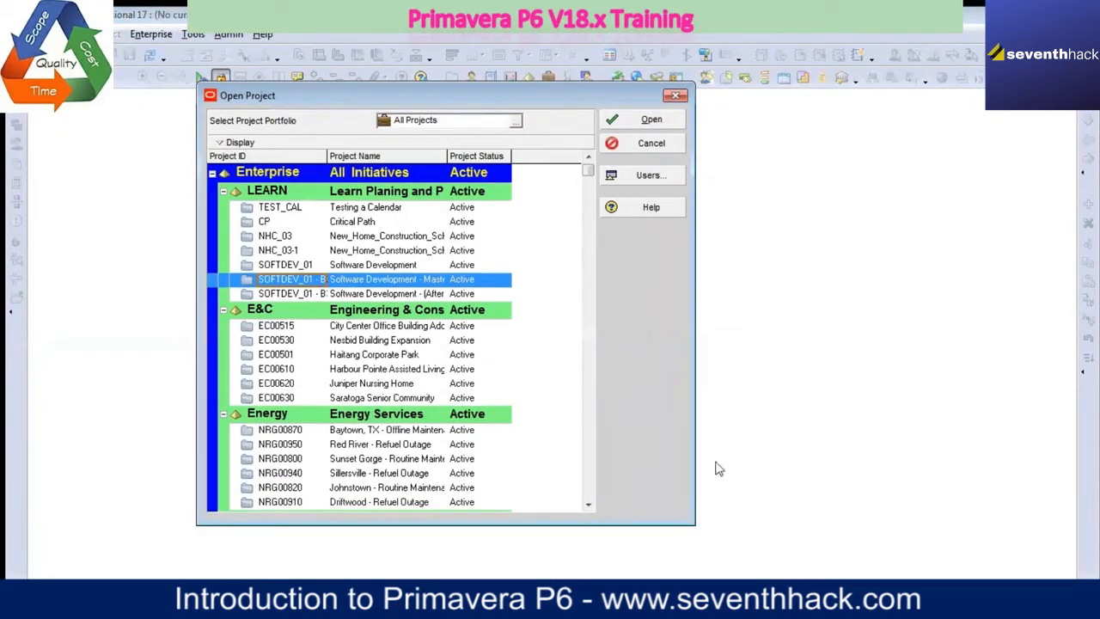
left_click_drag(685, 518, 933, 578)
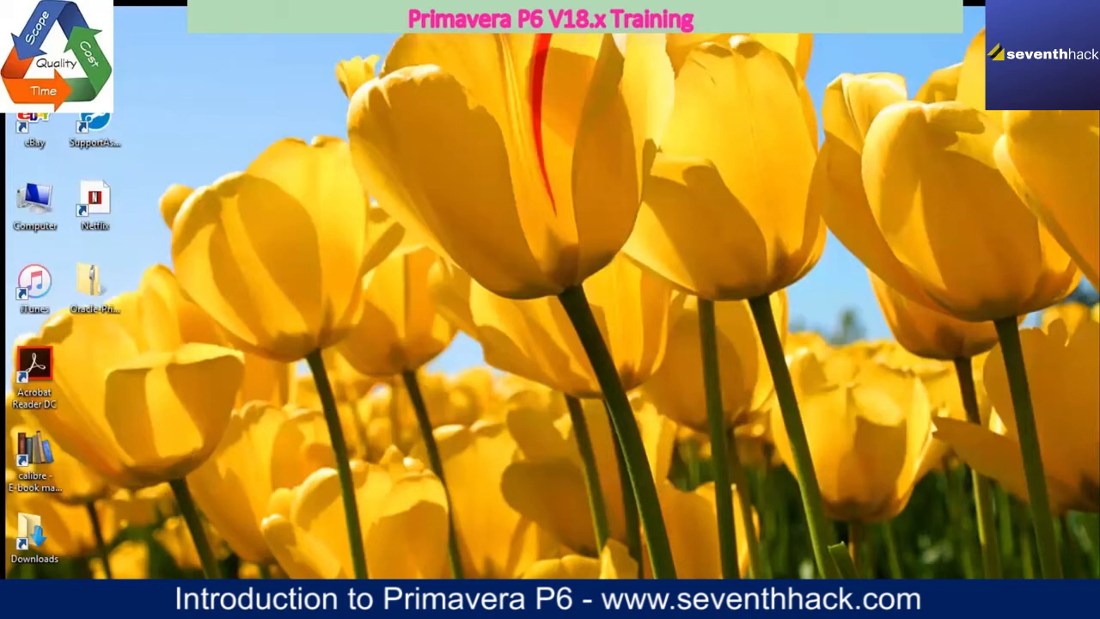
Step: Open the shared P6_Professional_for_EPPM folder from the Yahoo Mail message in Internet Explorer and download all of its contents
mouse_move(111, 597)
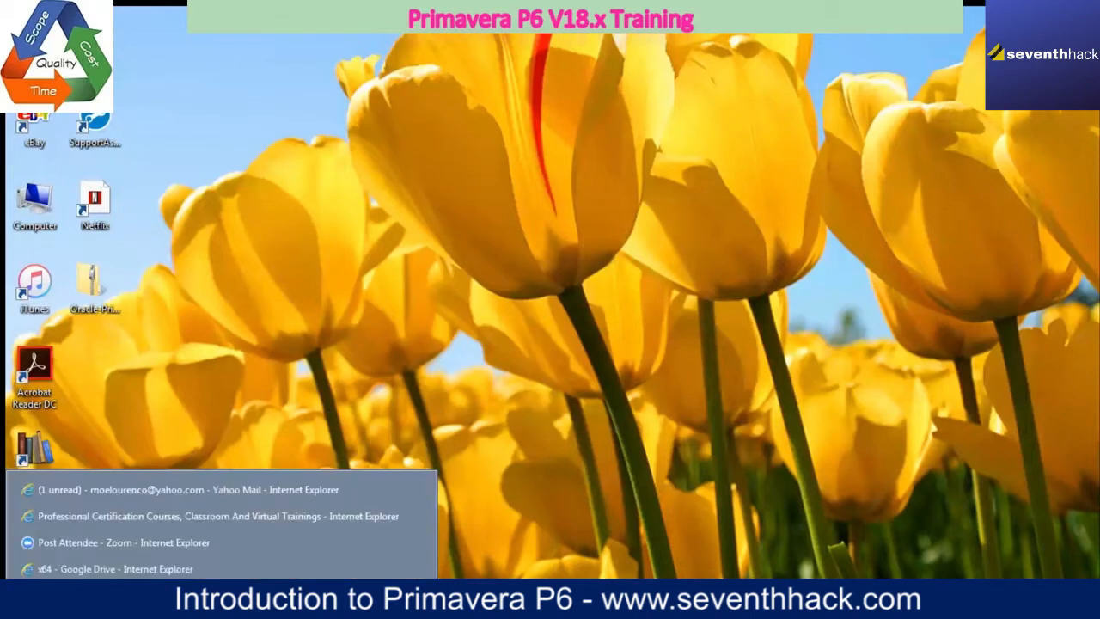
left_click(99, 495)
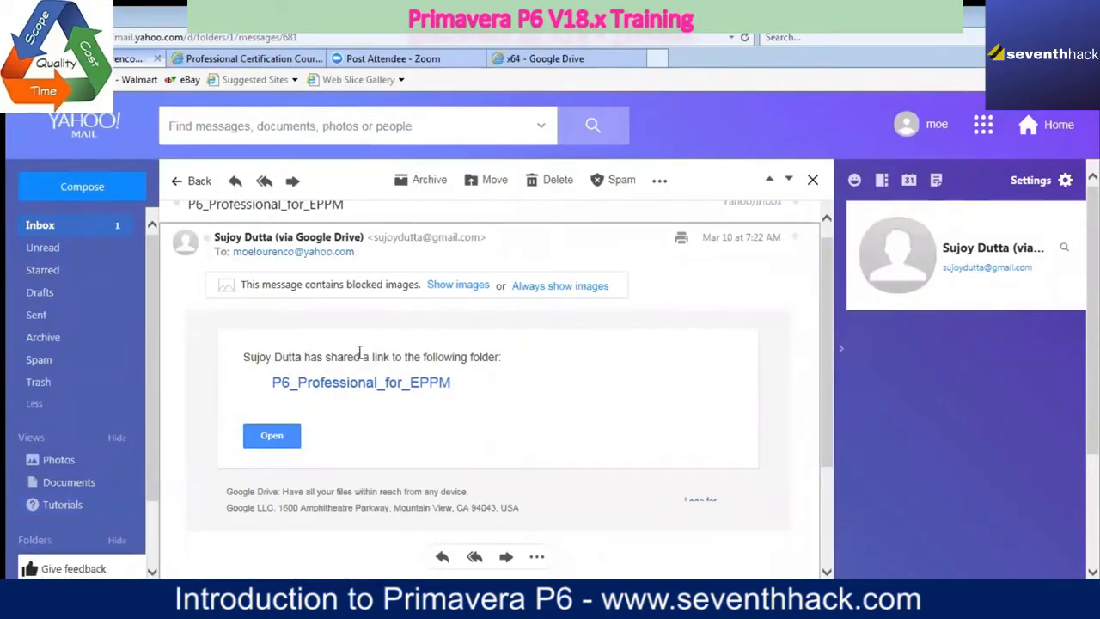
left_click(287, 440)
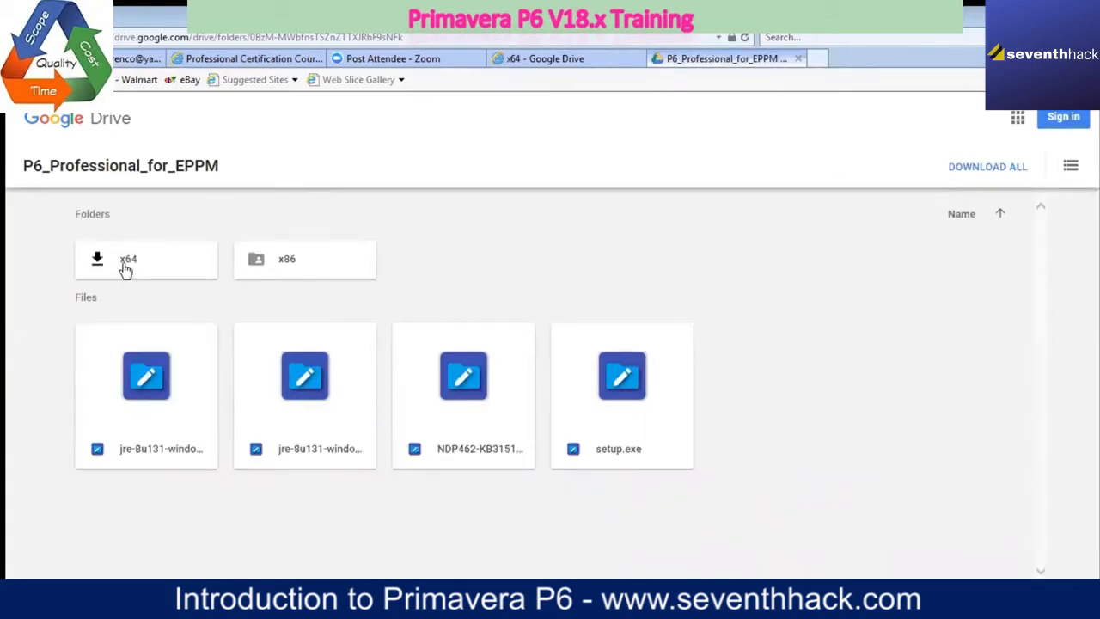
left_click(1017, 169)
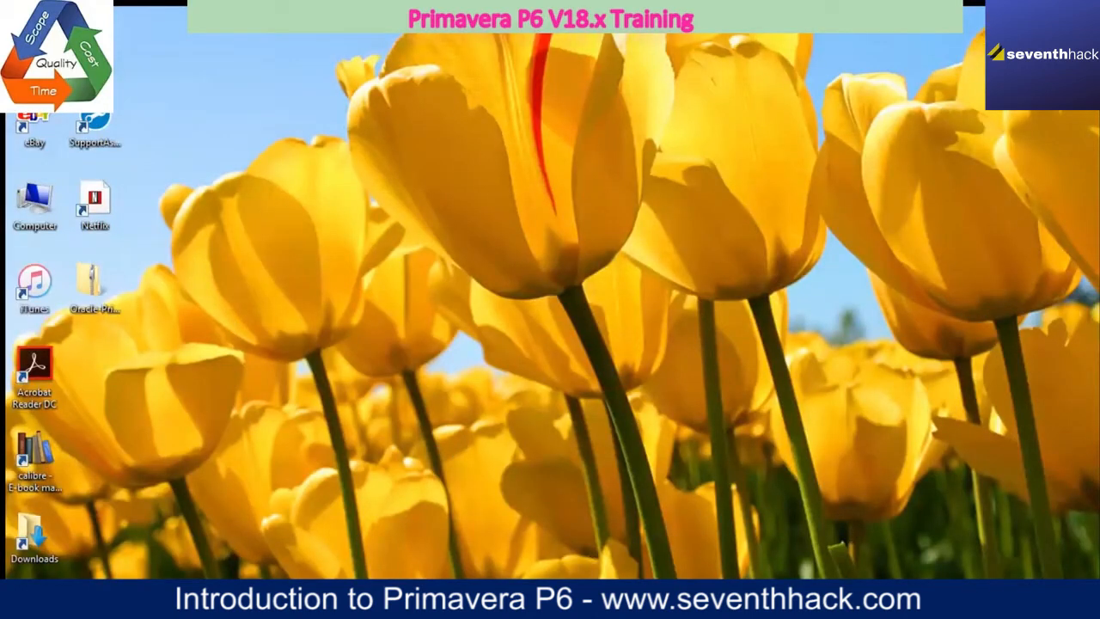
Step: Switch back to the open Internet Explorer pages
mouse_move(79, 600)
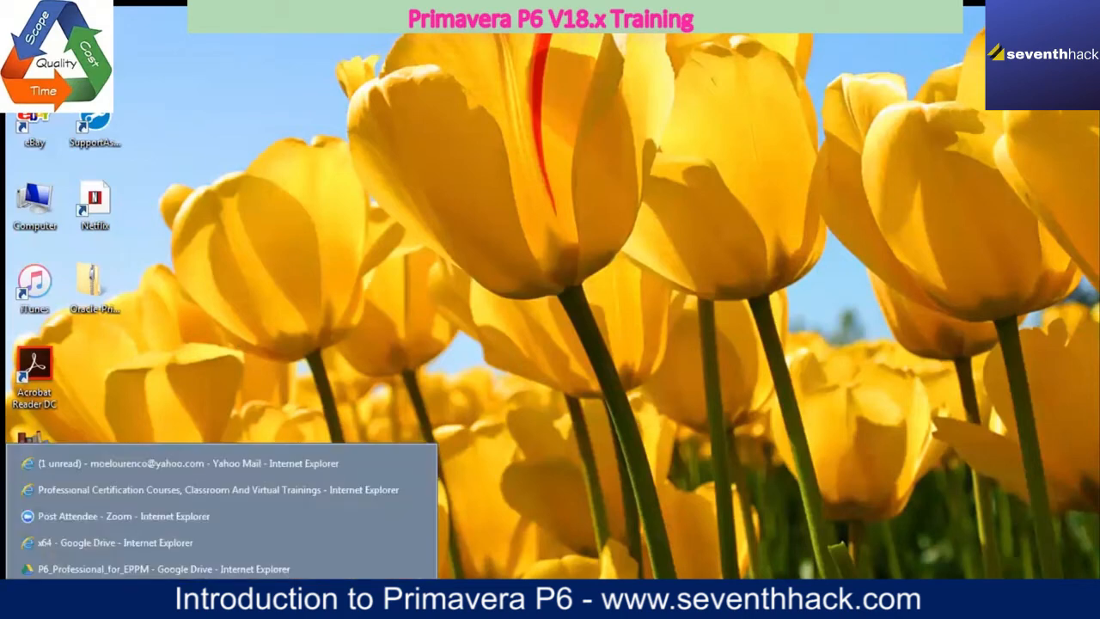
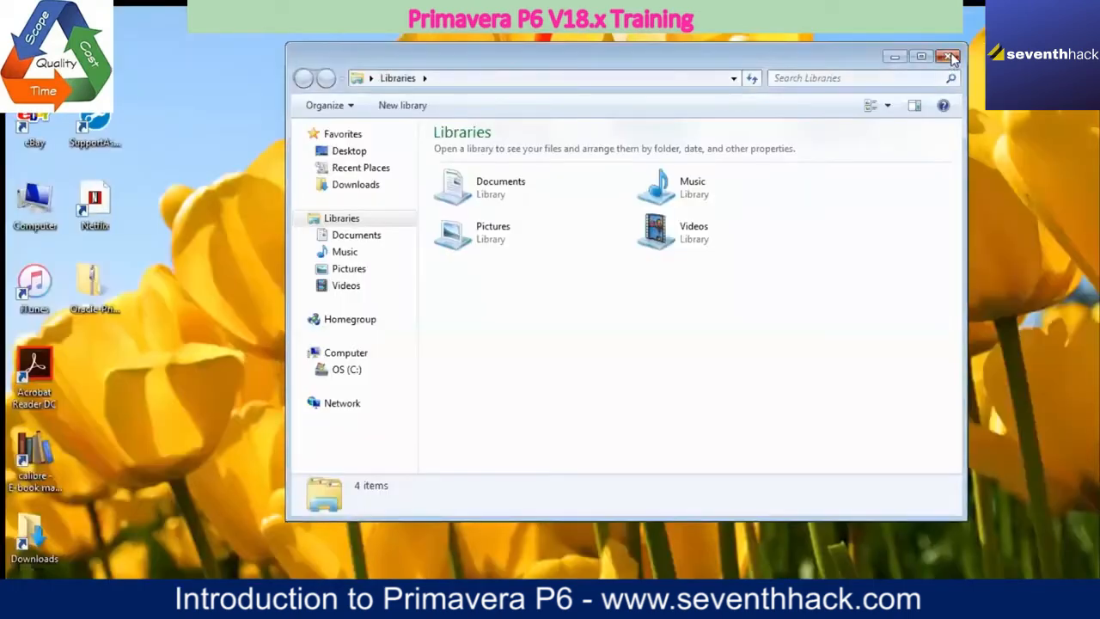
Step: Minimize the mail page and bring up the x64 Google Drive page in Internet Explorer
left_click(943, 54)
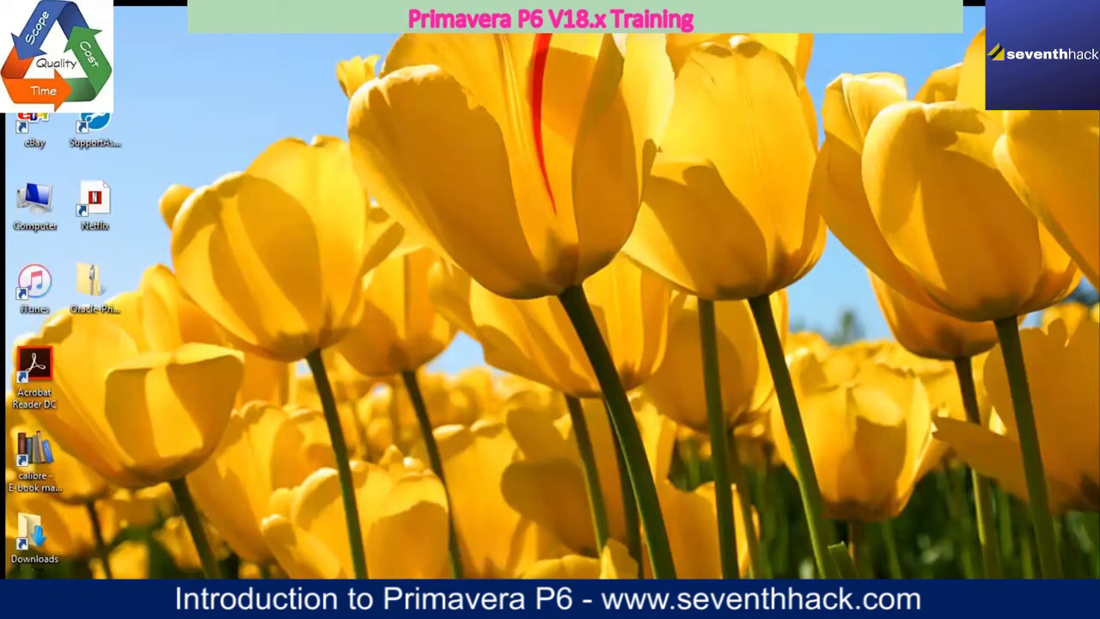
mouse_move(77, 601)
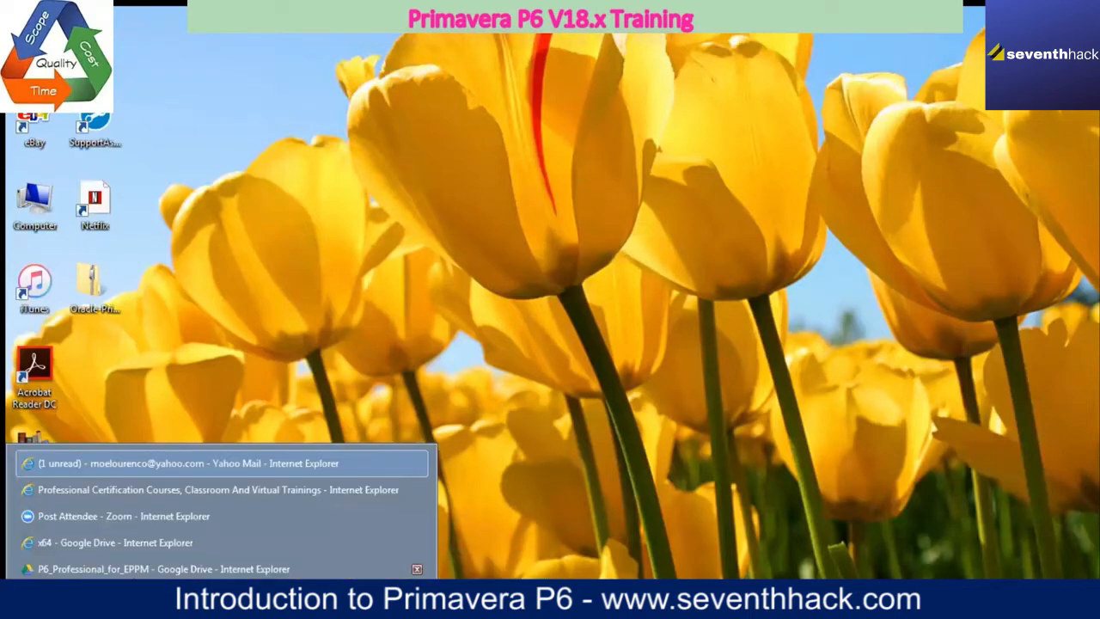
left_click(142, 544)
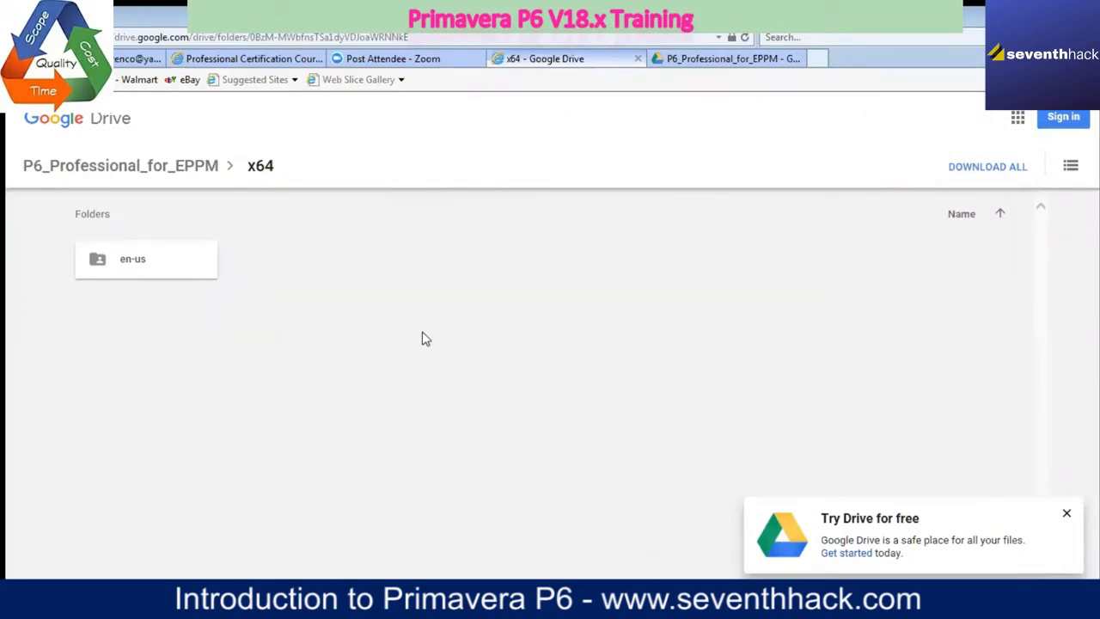
Step: Open a Windows Explorer window and show the contents of the Downloads folder
key("ctrl+g")
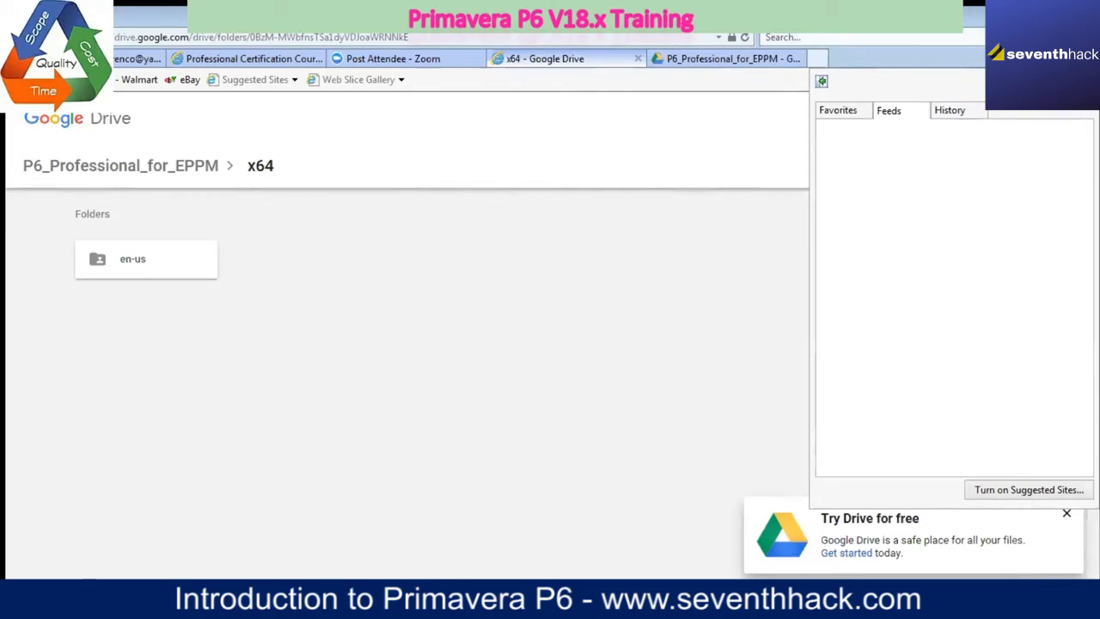
left_click(121, 600)
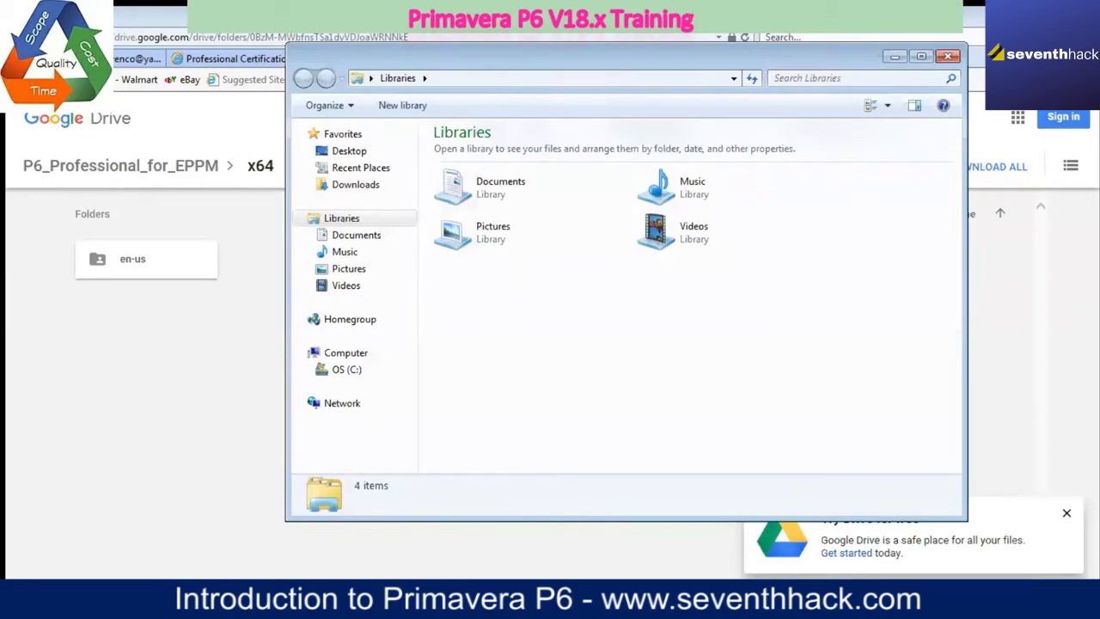
left_click(325, 184)
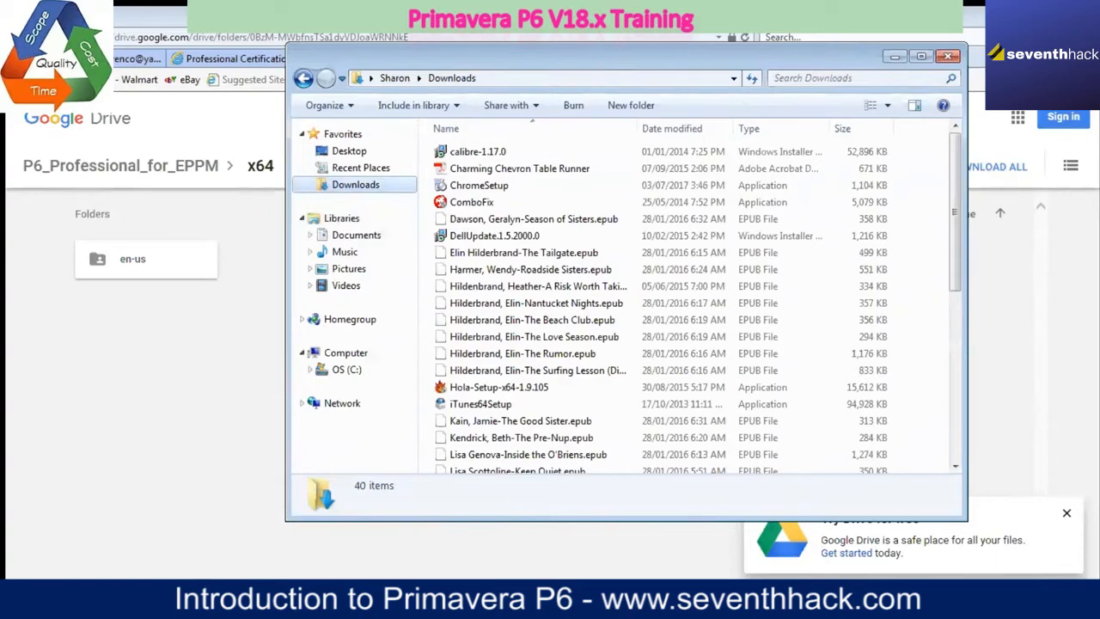
Step: Switch to the P6_Professional_for_EPPM Google Drive page in Internet Explorer and dismiss its "Try Drive for free" notice
right_click(127, 598)
left_click(127, 598)
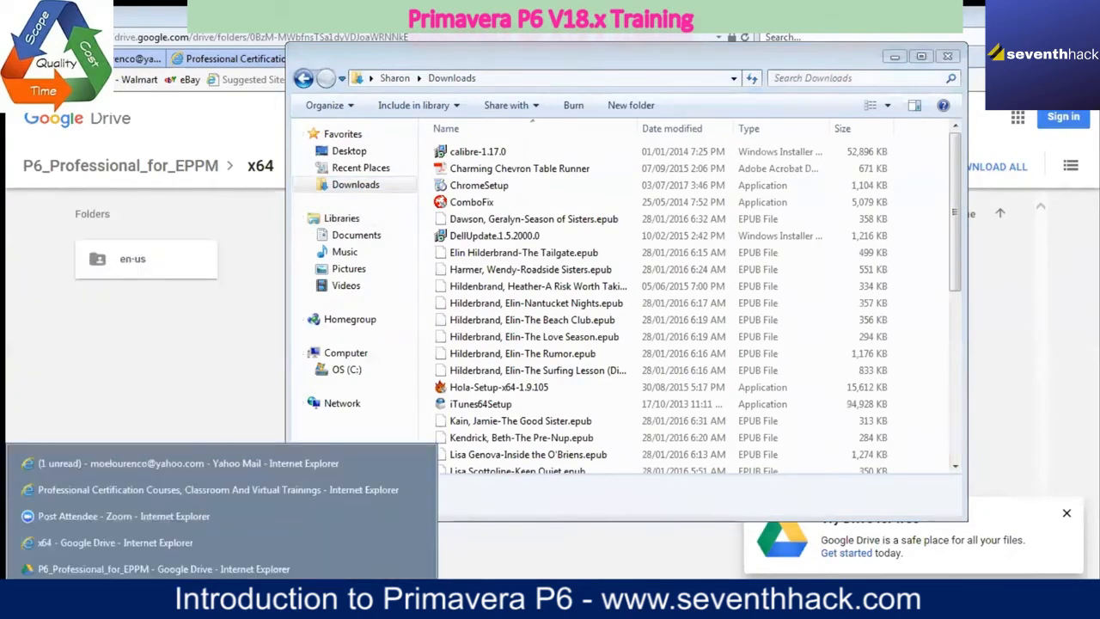
left_click(129, 569)
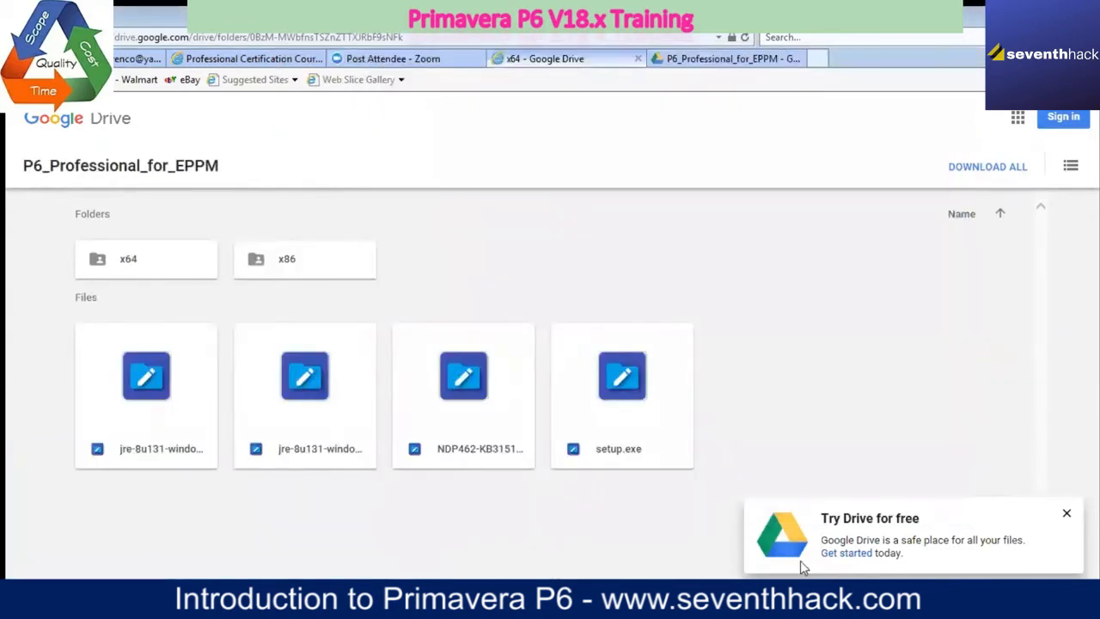
left_click(1066, 516)
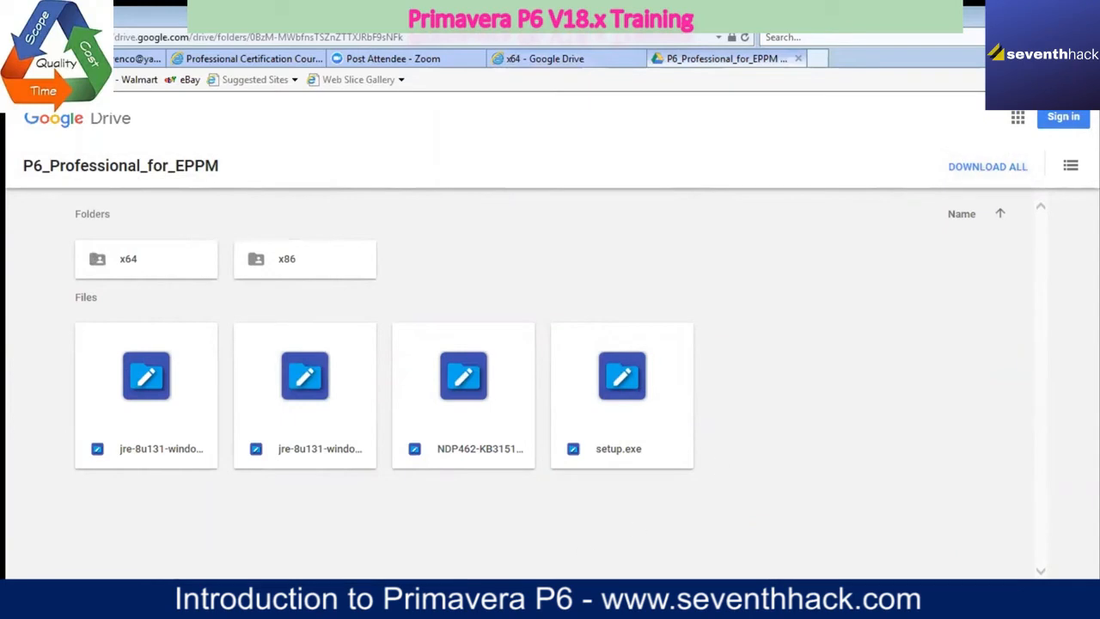
Step: Return to the Downloads folder, sort its files by date modified with the newest first to check for the download, and minimize the window
right_click(101, 600)
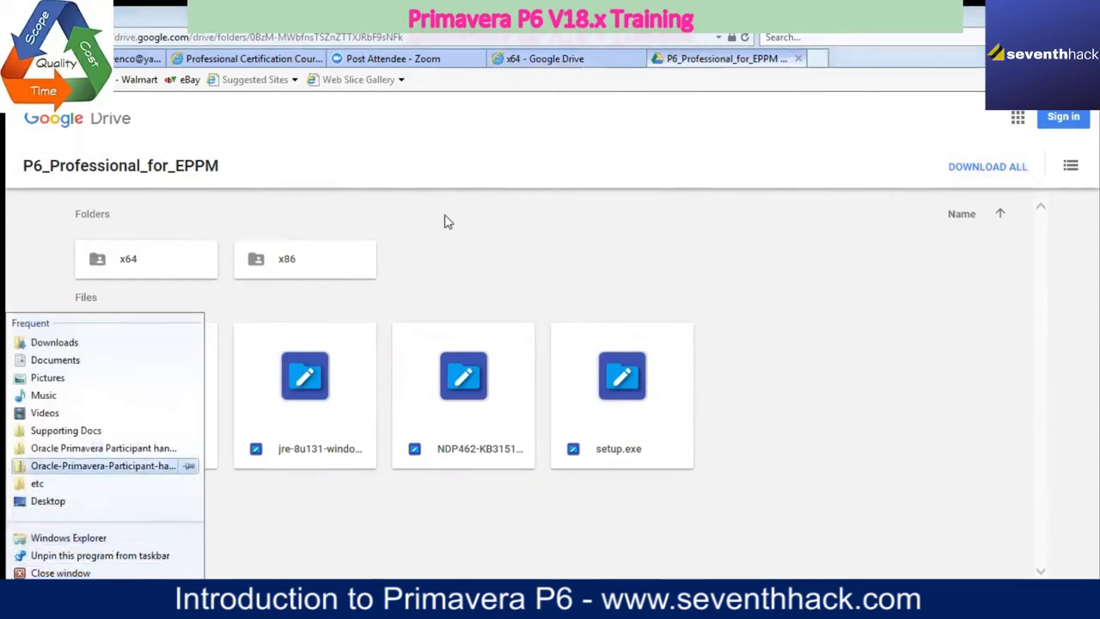
left_click(75, 342)
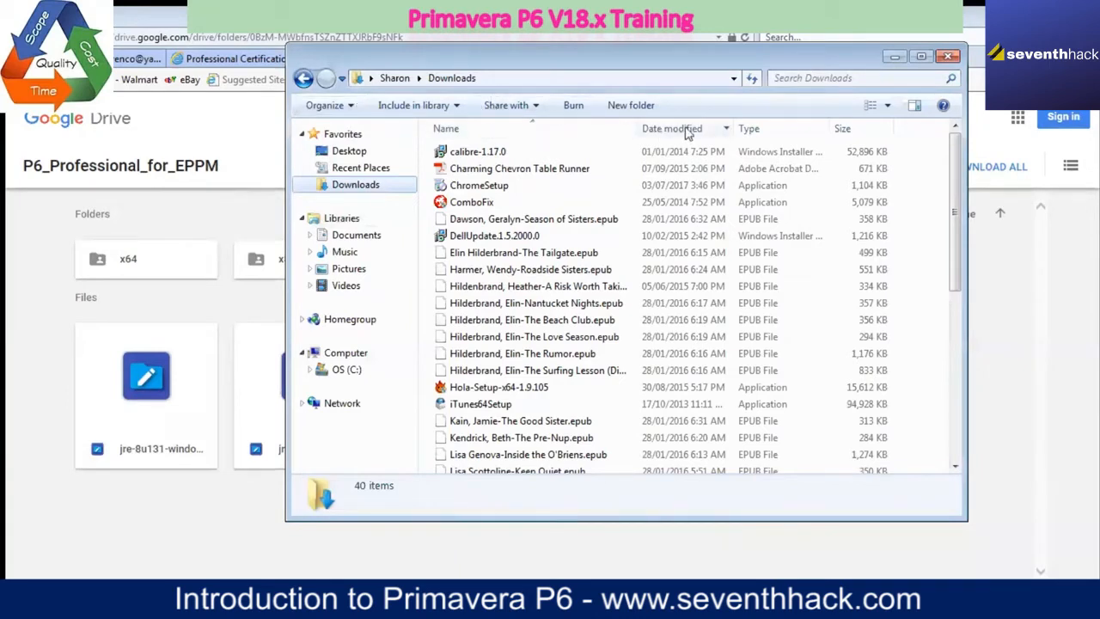
left_click(728, 131)
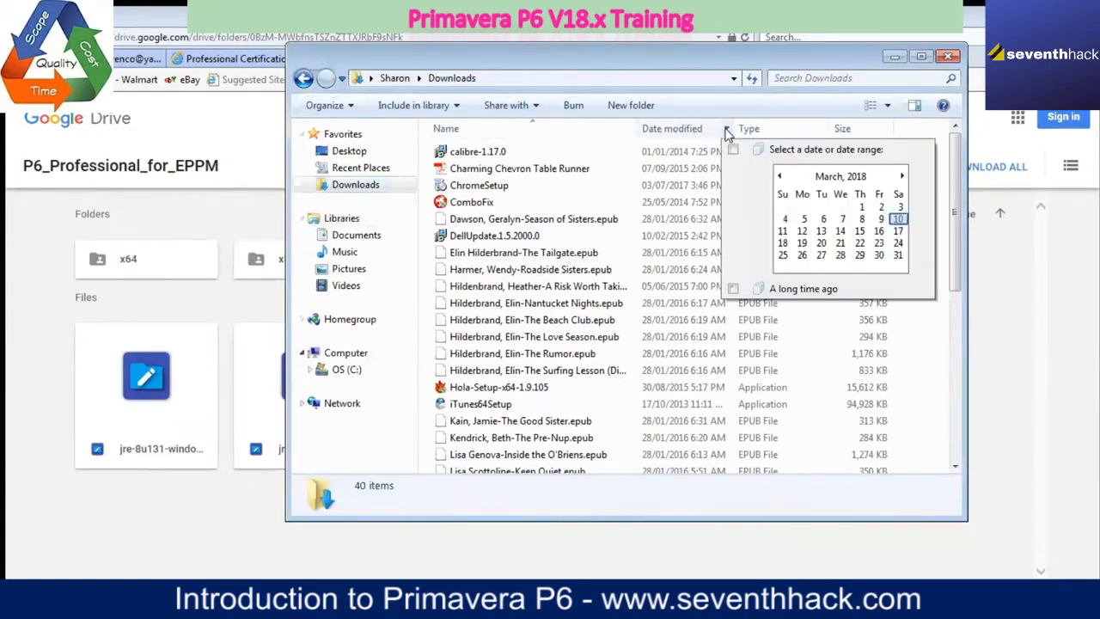
left_click(685, 131)
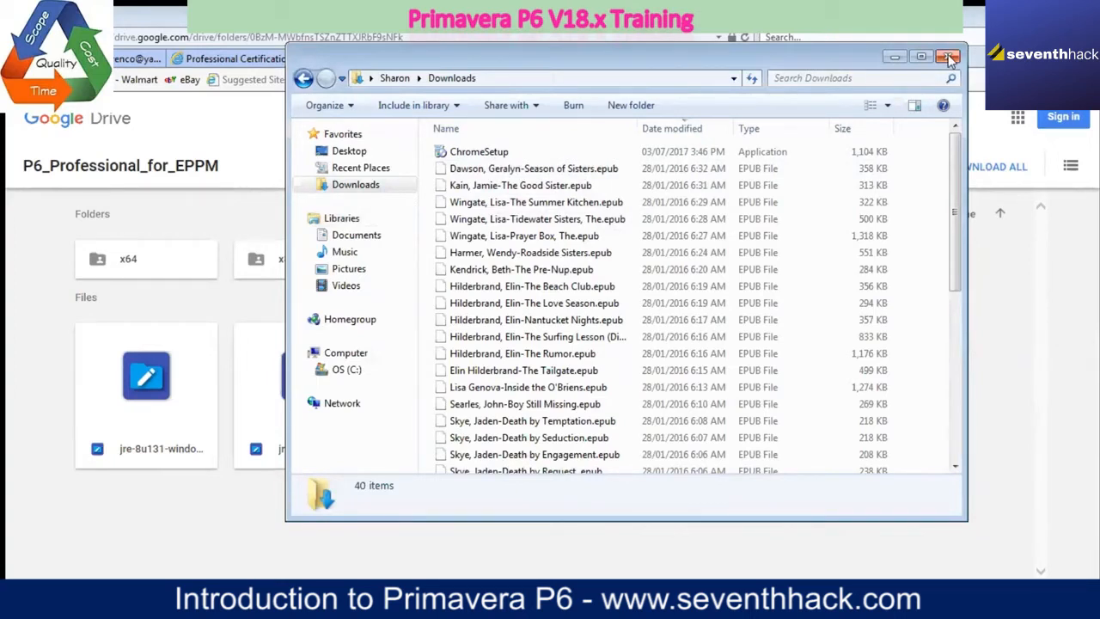
left_click(894, 57)
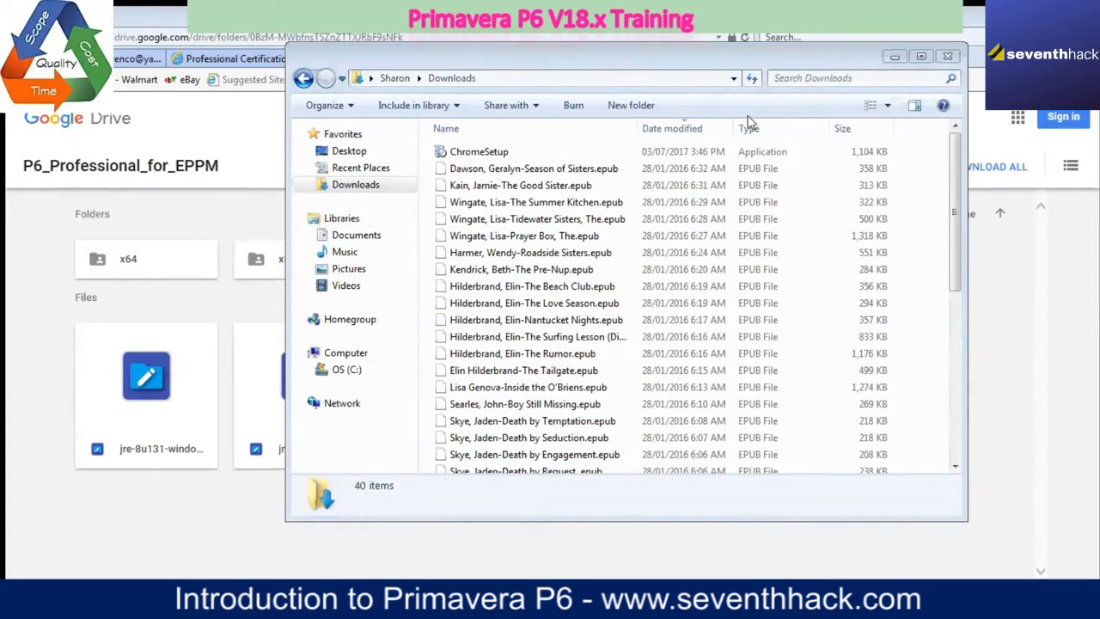
left_click(693, 131)
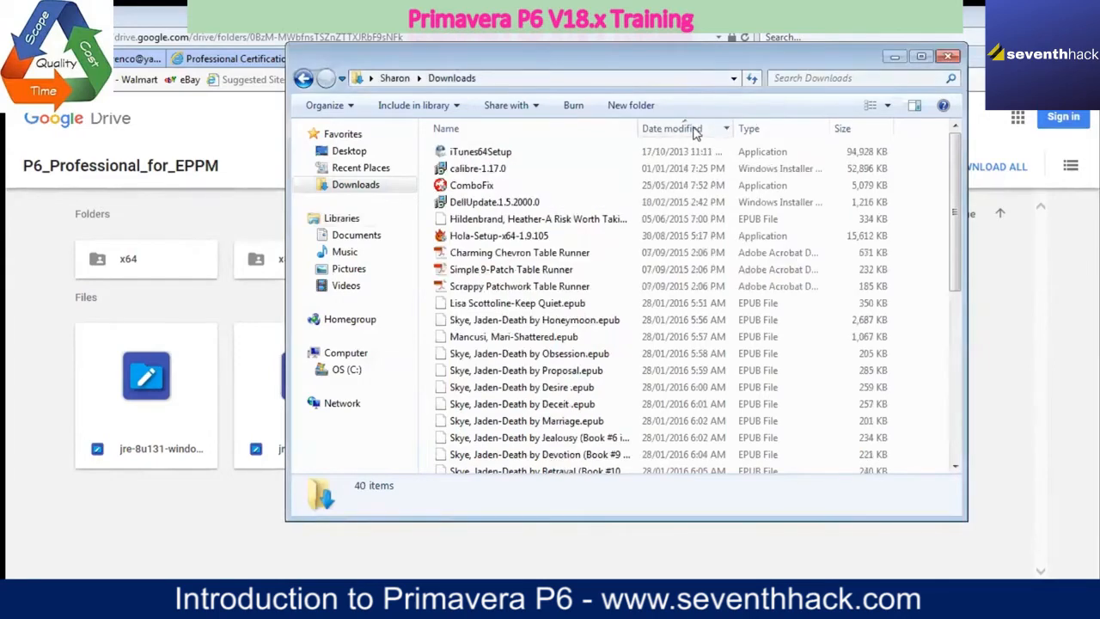
left_click(691, 133)
left_click(688, 130)
left_click(688, 131)
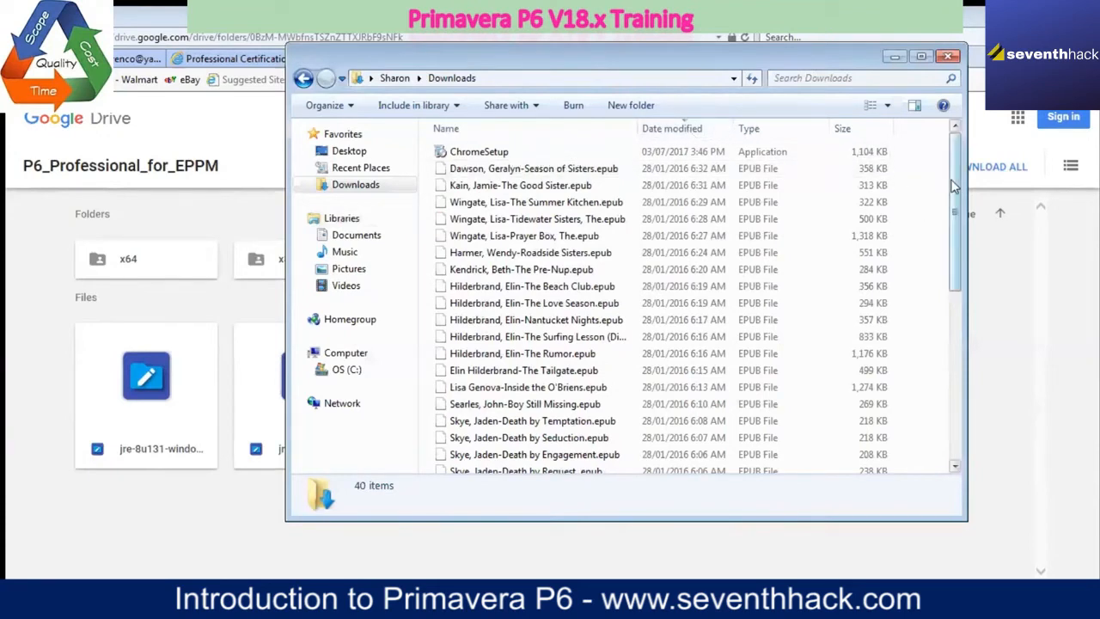
left_click(895, 56)
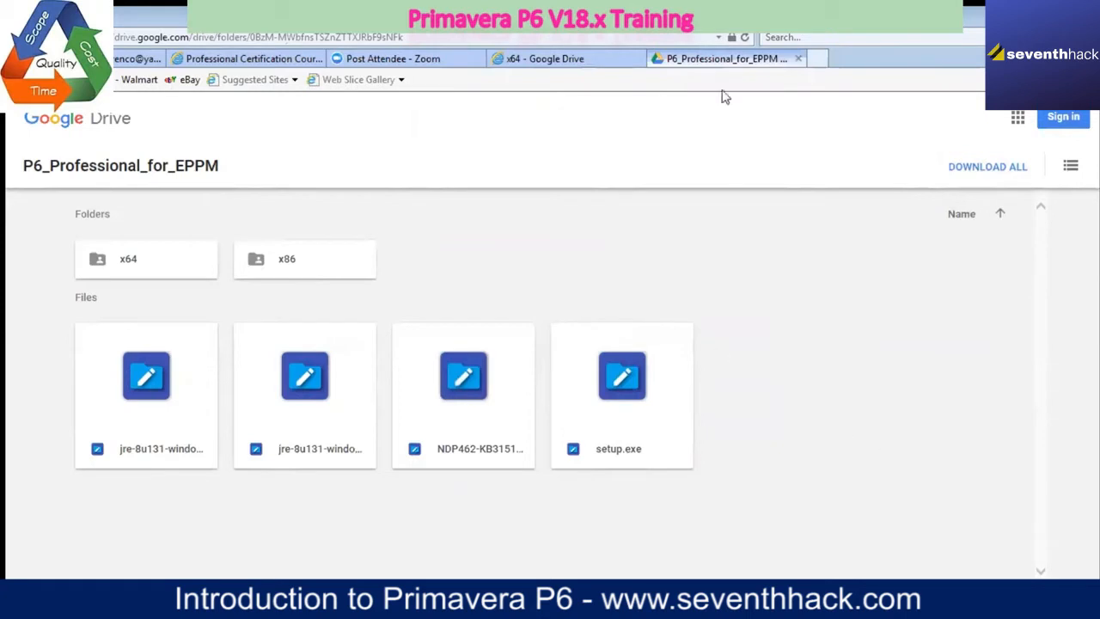
Step: View the x64 Drive page, return to the desktop, and open Windows Explorer by searching for "explorer"
left_click(563, 62)
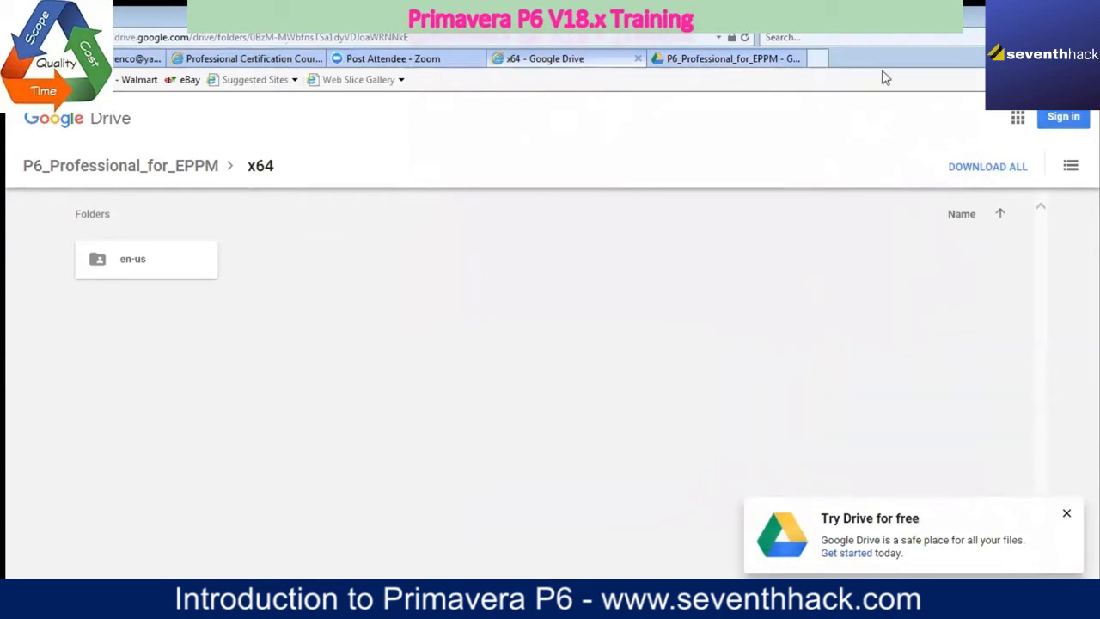
key("super+d")
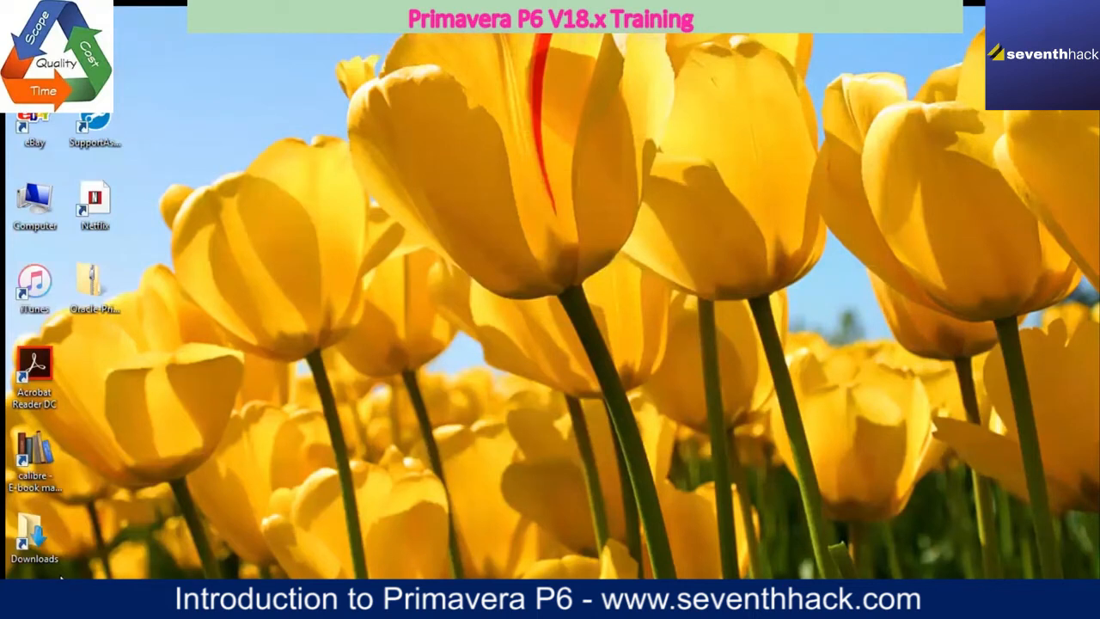
key("super")
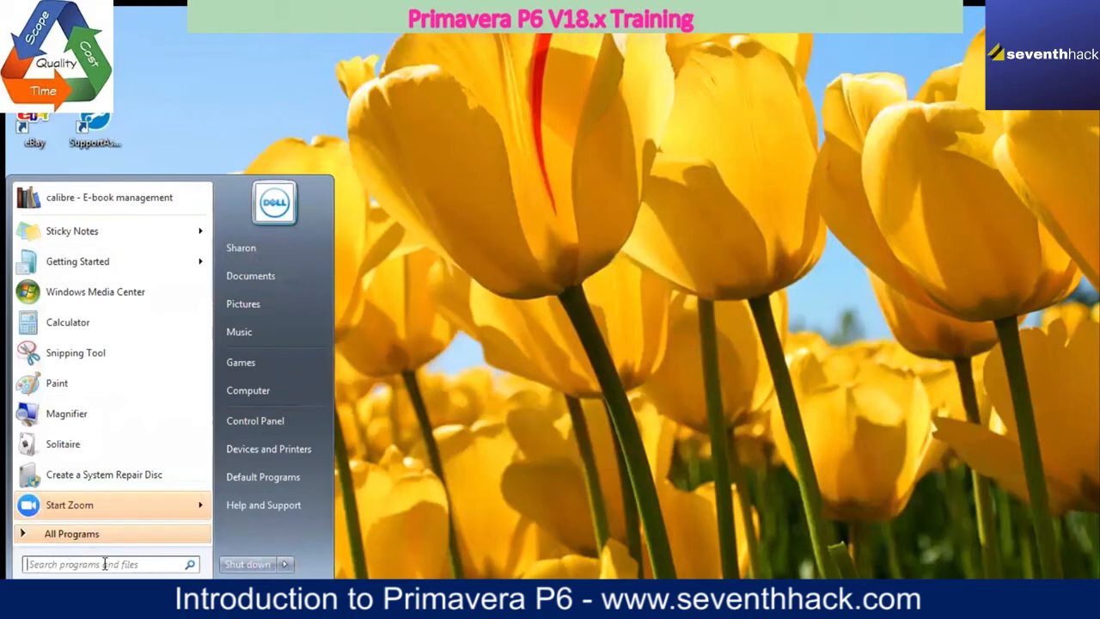
type("ex")
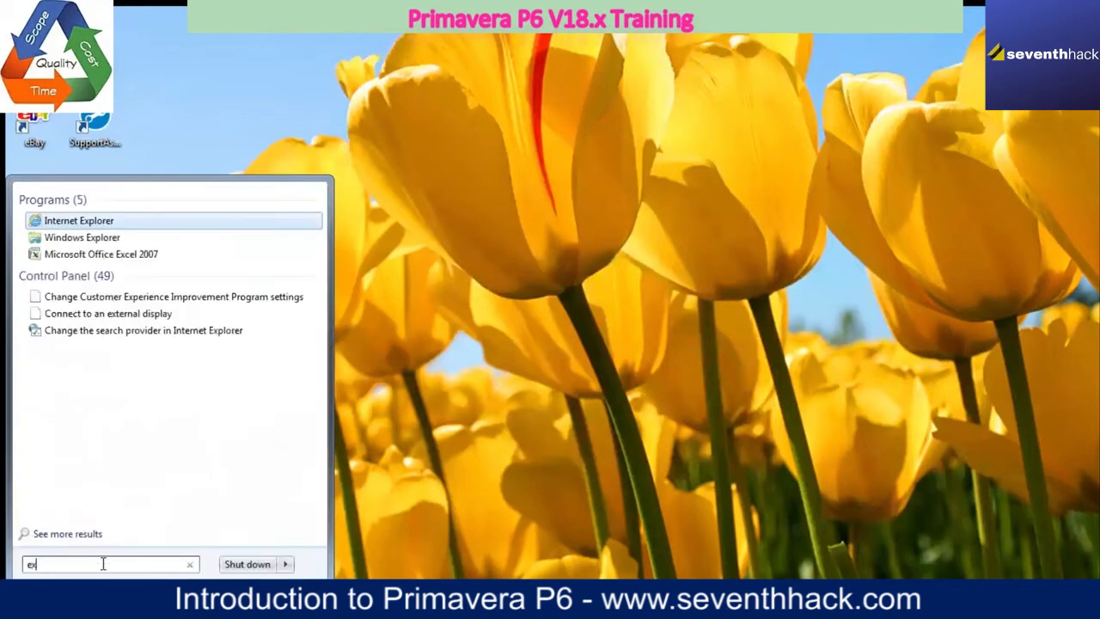
type("plorer")
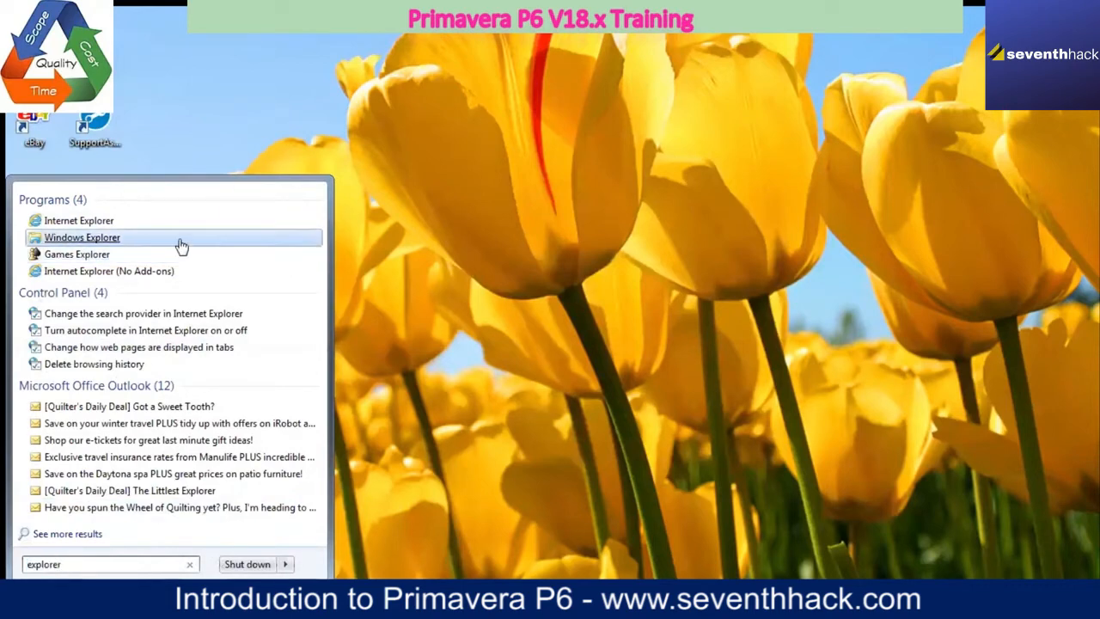
left_click(101, 233)
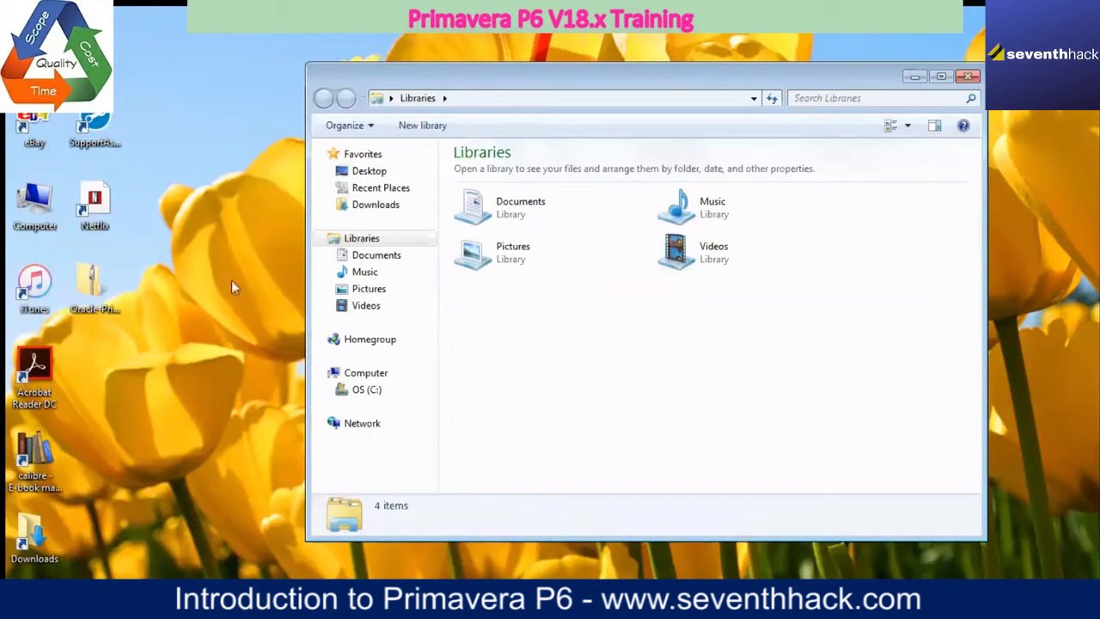
Step: Browse from drive C: through Users to the personal account's Downloads folder and sort the files by date modified, newest first
left_click(370, 391)
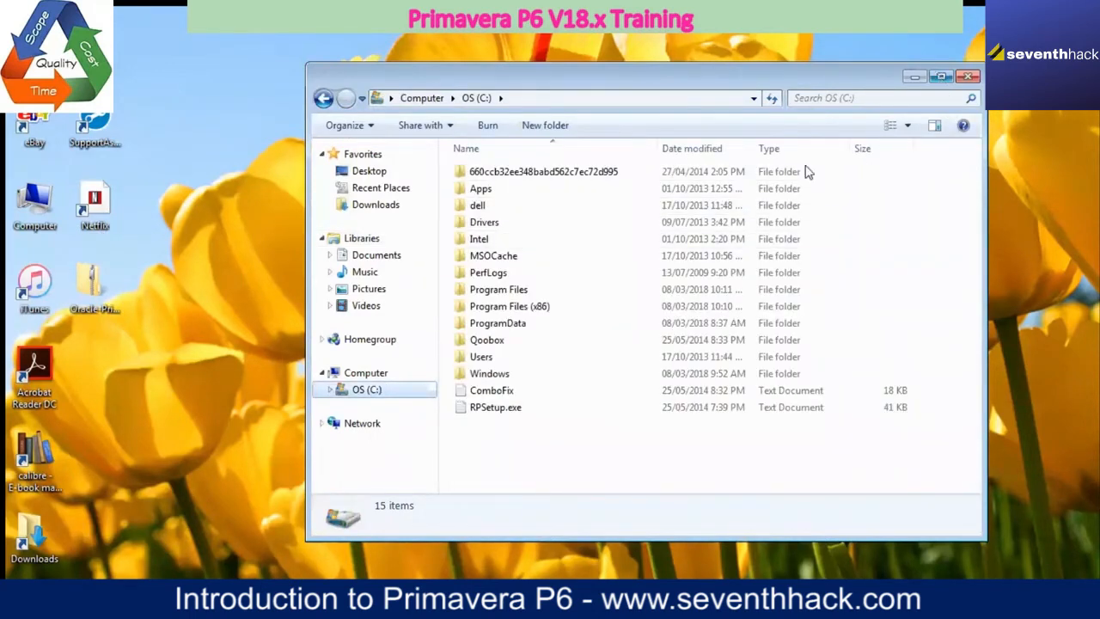
double_click(482, 357)
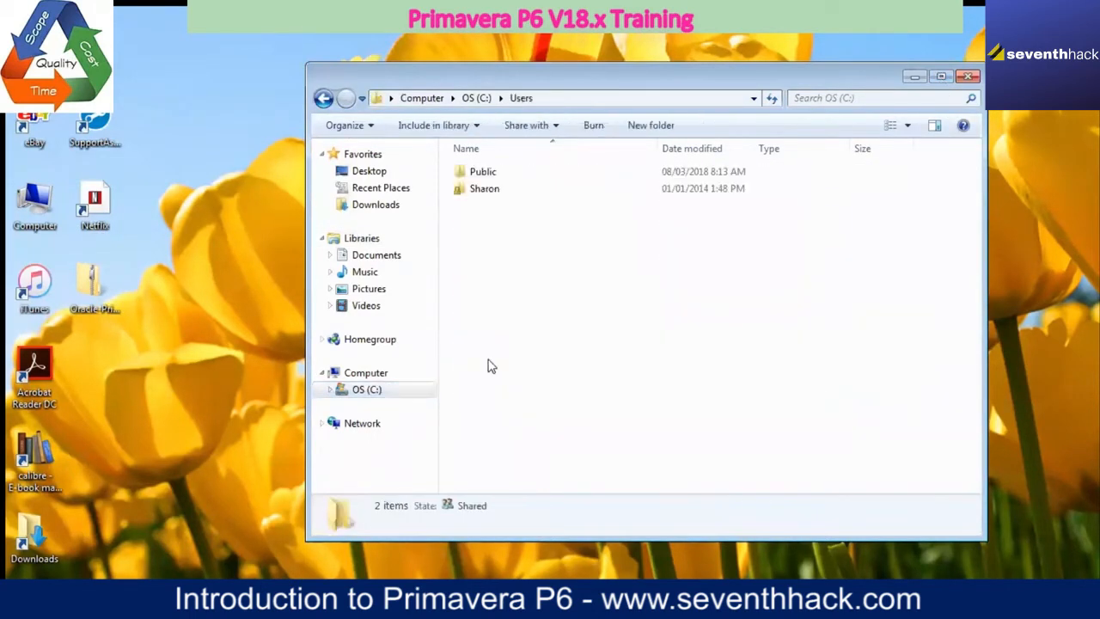
double_click(492, 190)
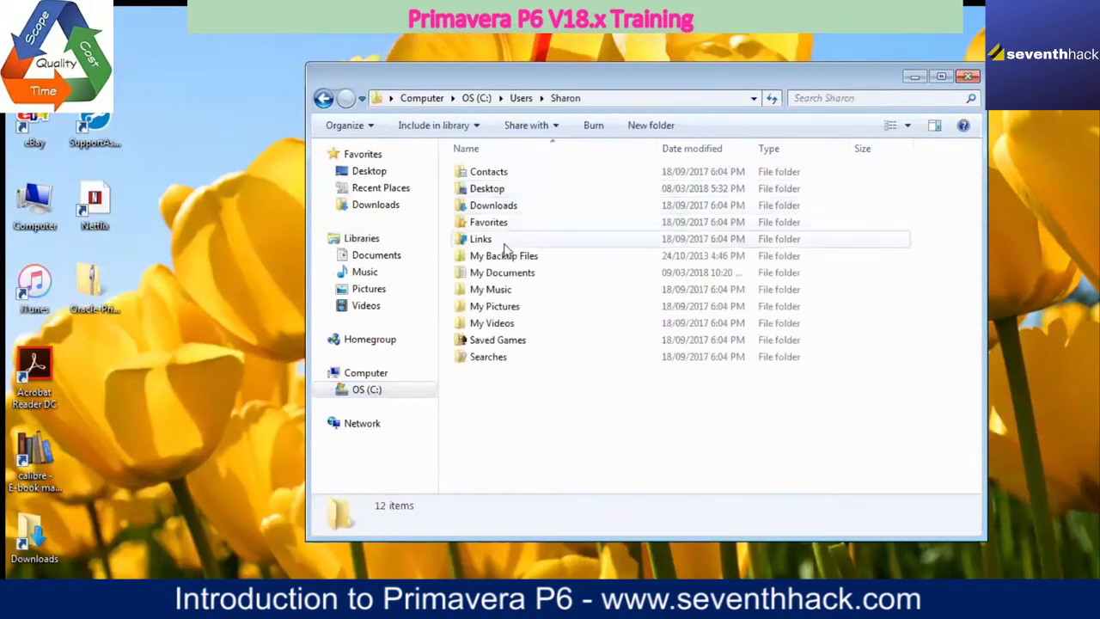
double_click(503, 207)
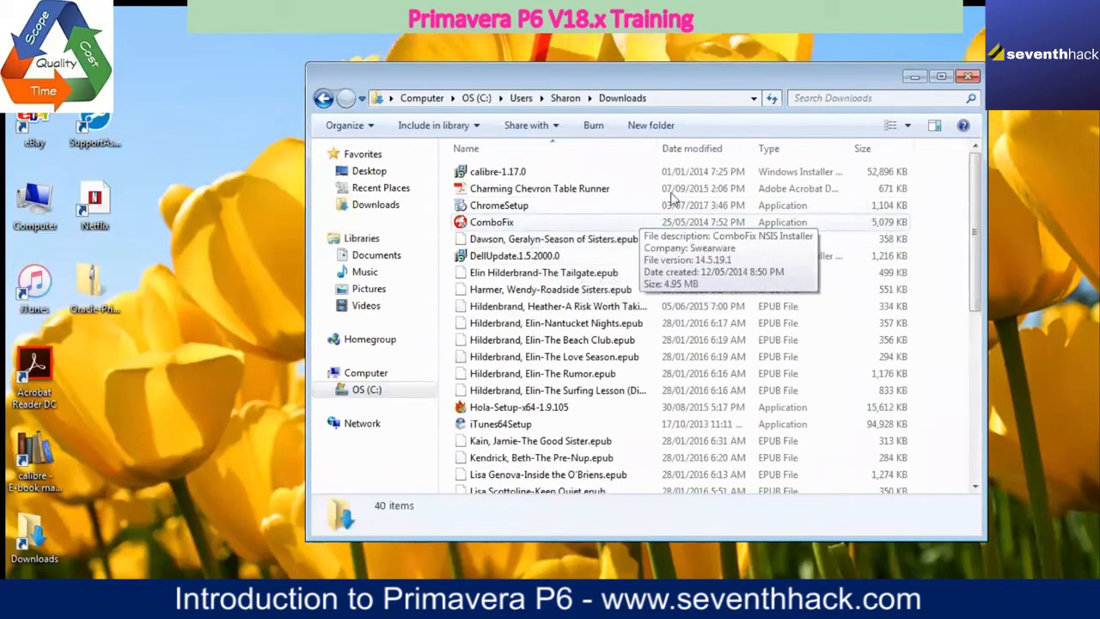
left_click(714, 149)
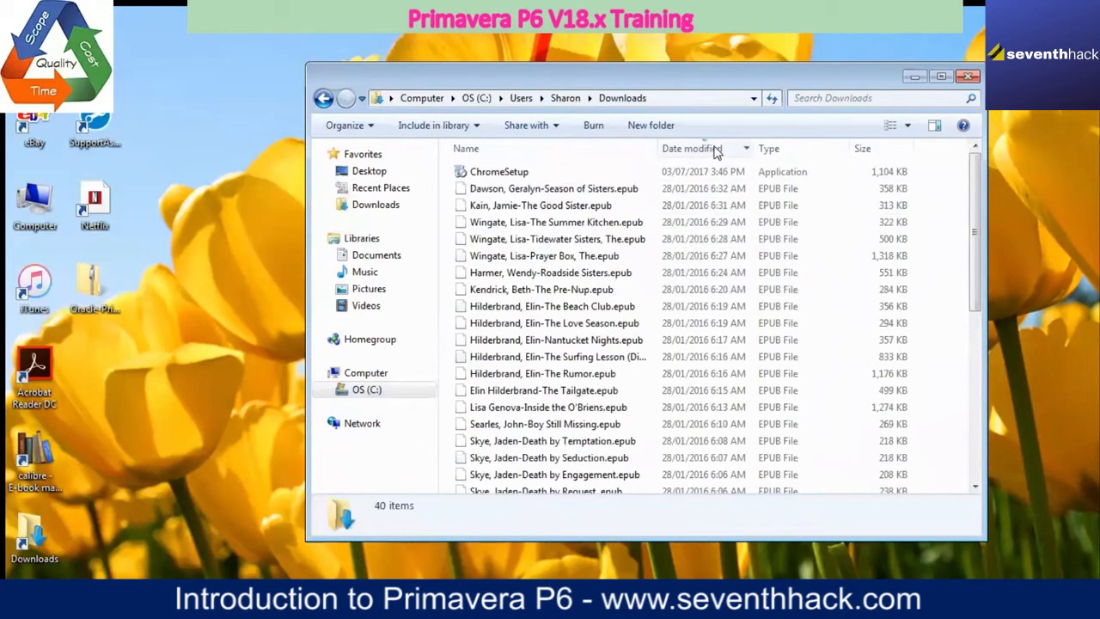
left_click(713, 150)
left_click(714, 149)
Step: Switch back to the P6_Professional_for_EPPM Drive page in Internet Explorer, download all its contents again, and show the download progress details
left_click(75, 594)
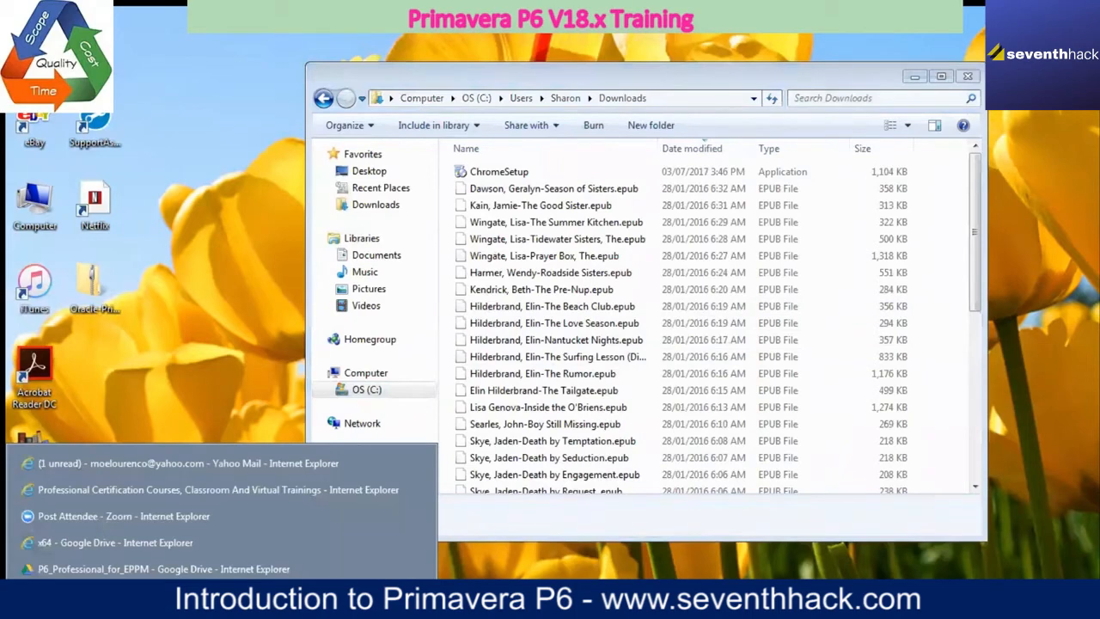
left_click(123, 570)
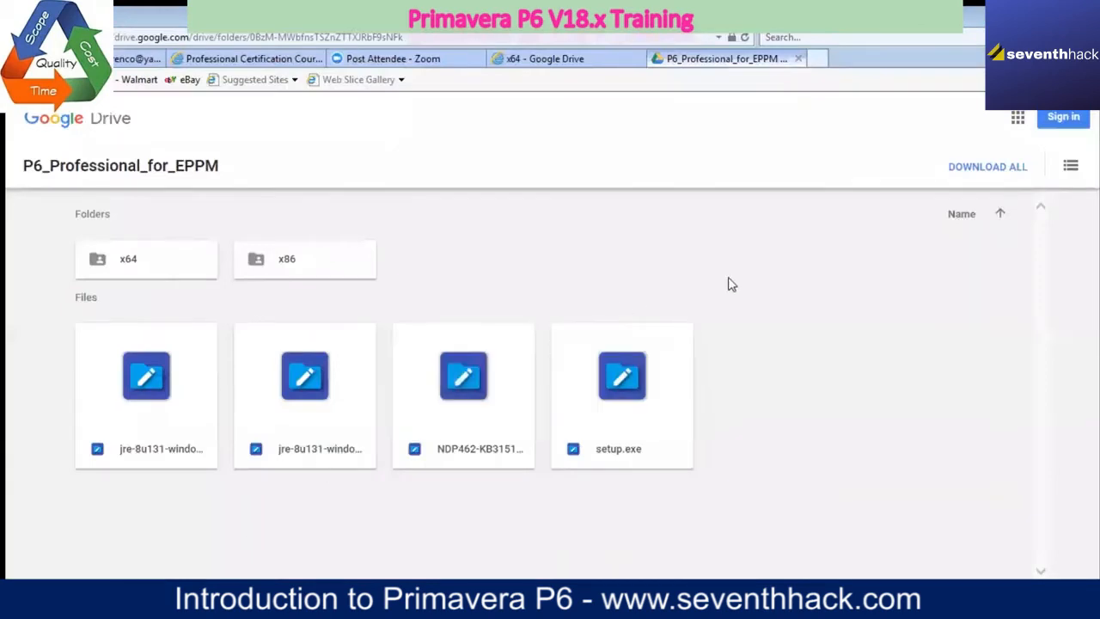
left_click(1000, 172)
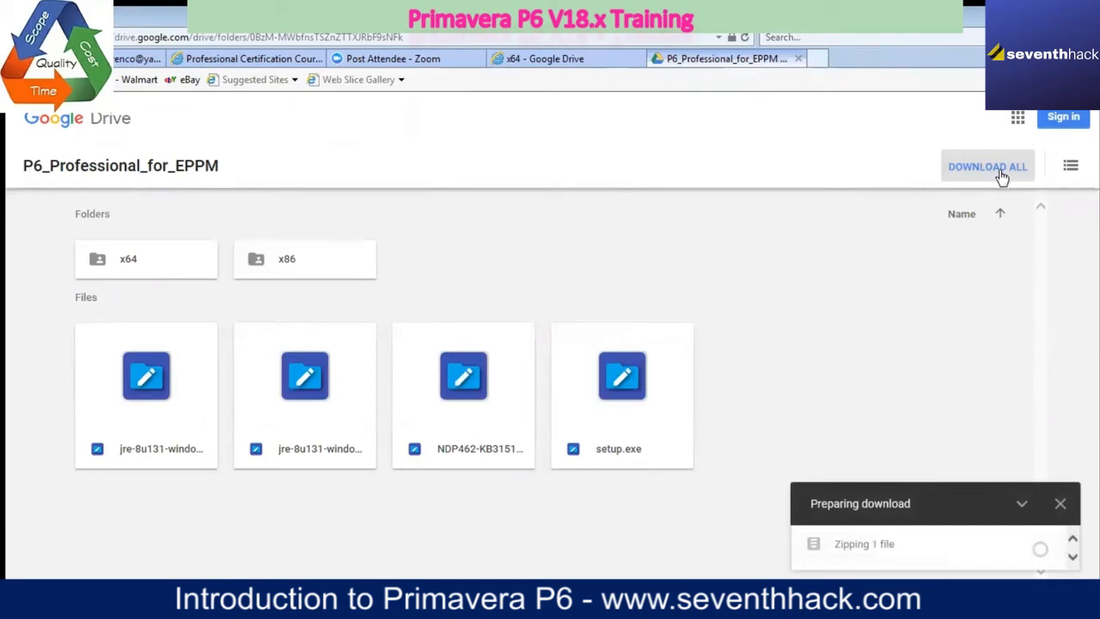
left_click(1022, 504)
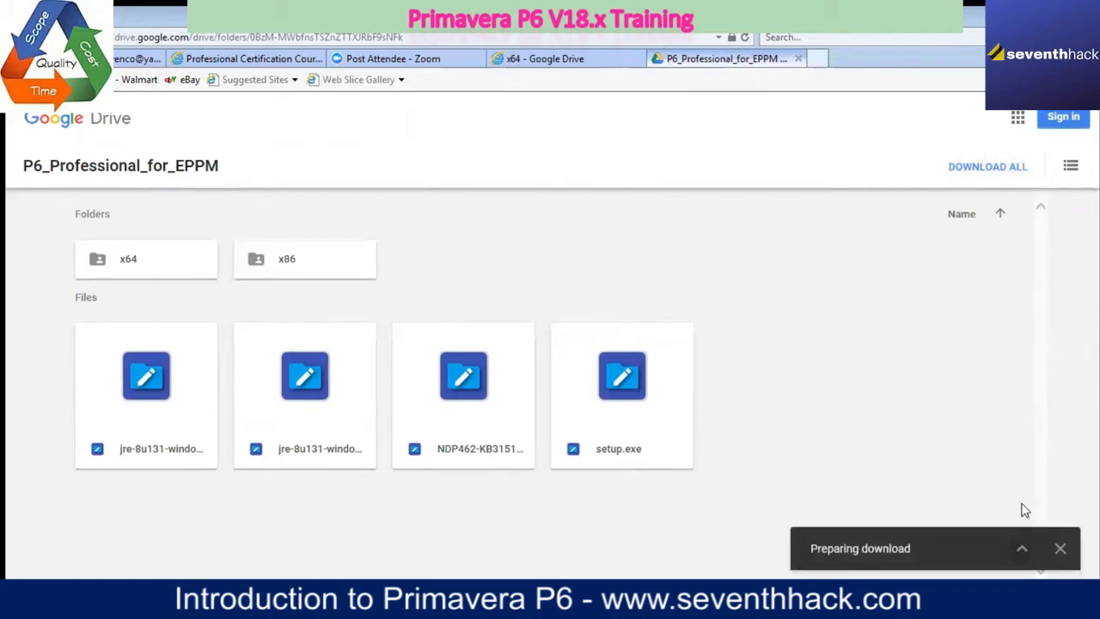
left_click(1023, 550)
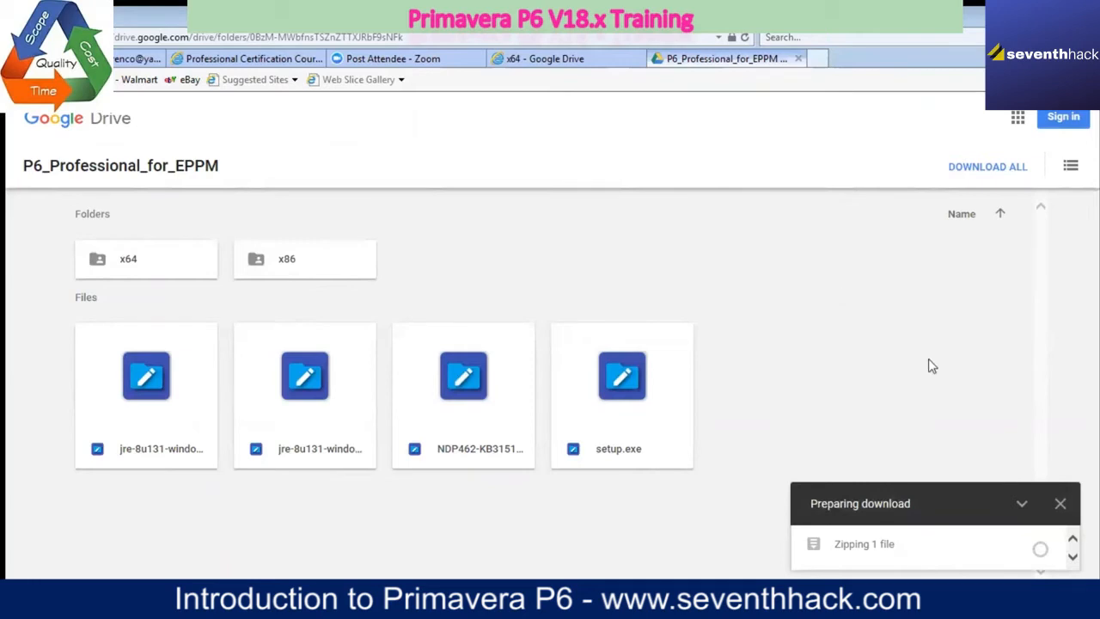
mouse_move(949, 553)
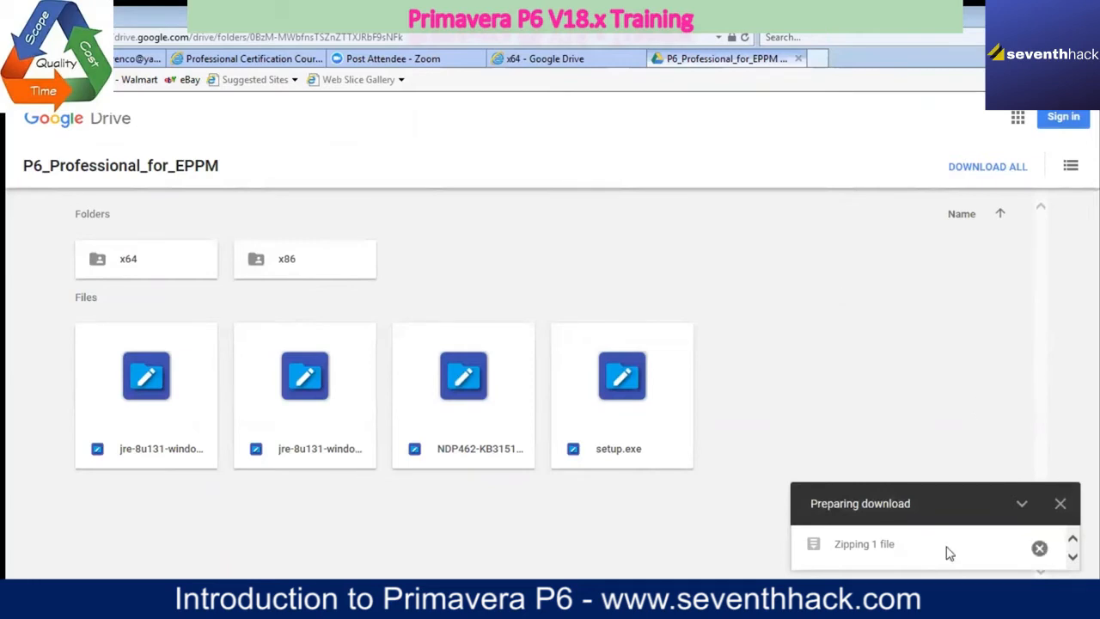
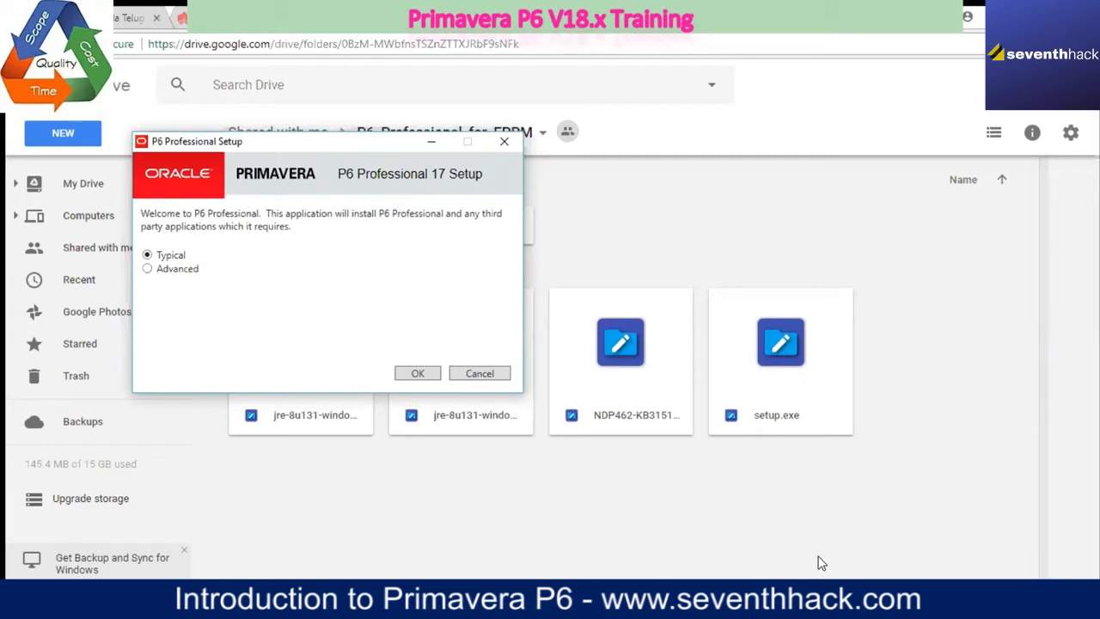
Step: Cancel the open P6 Professional 17 installation, confirm the cancellation, and exit the setup wizard
left_click(495, 376)
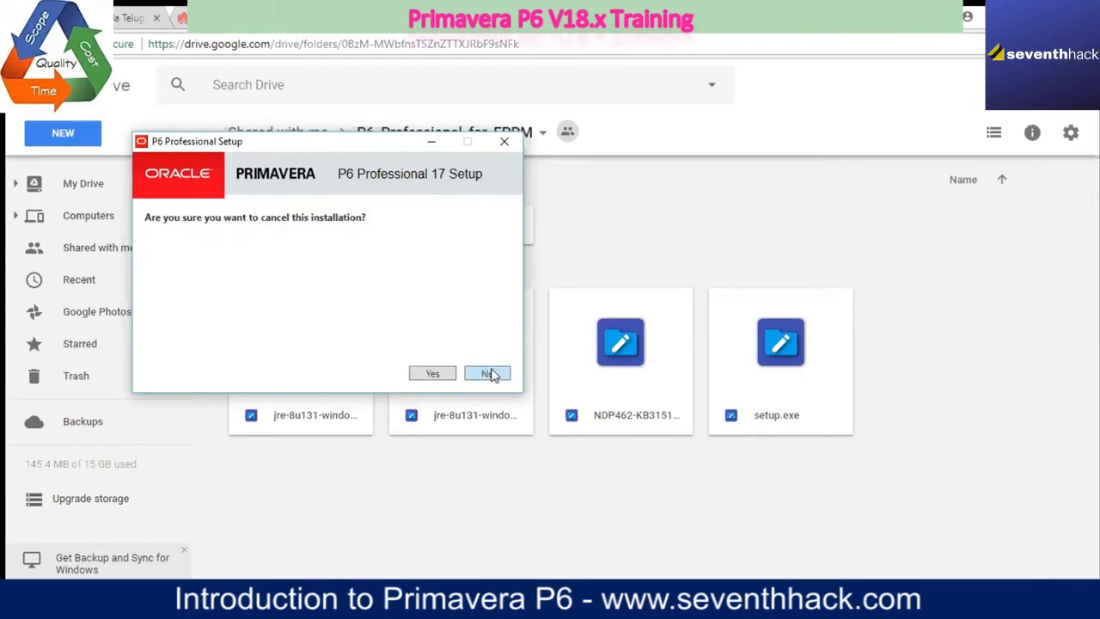
left_click(433, 375)
left_click(424, 375)
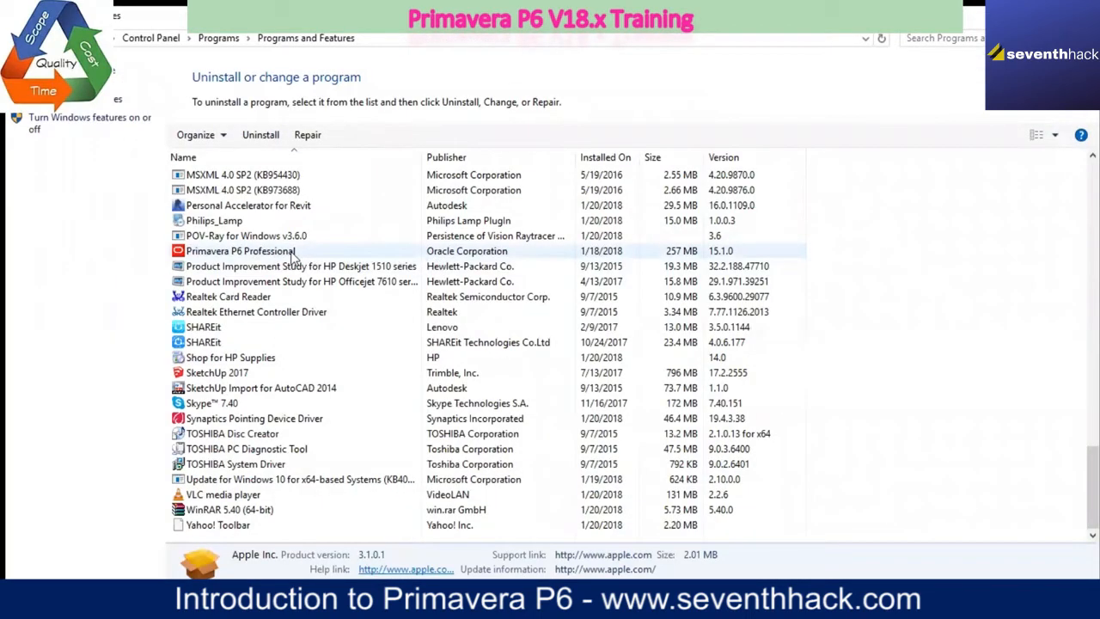
Step: Uninstall the existing Primavera P6 Professional version 15.1.0 from the installed programs and confirm the removal
left_click(292, 252)
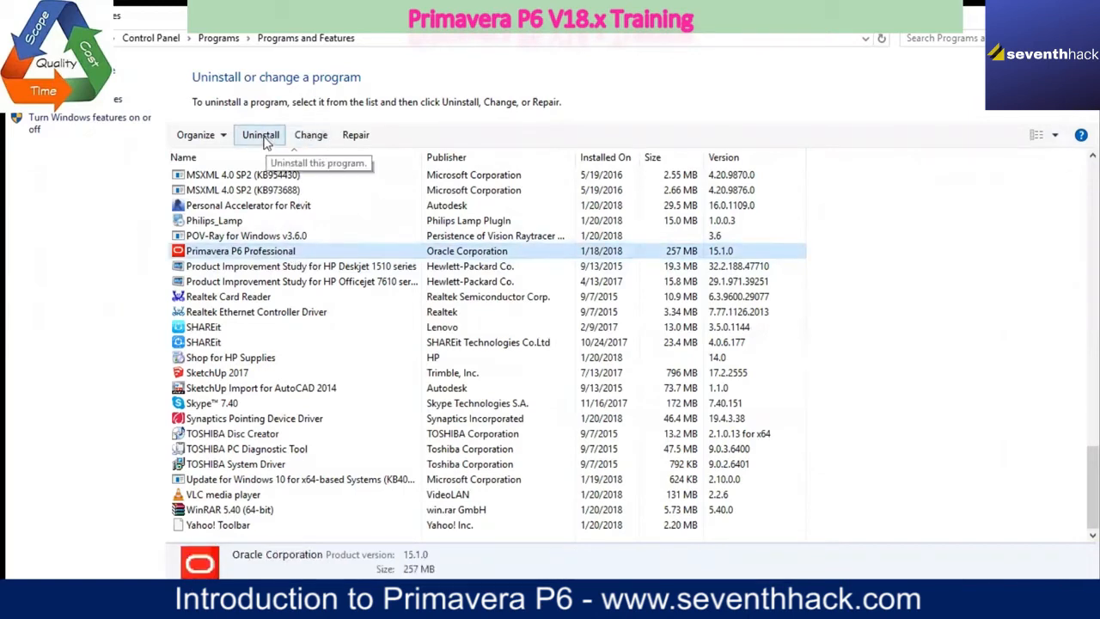
left_click(262, 138)
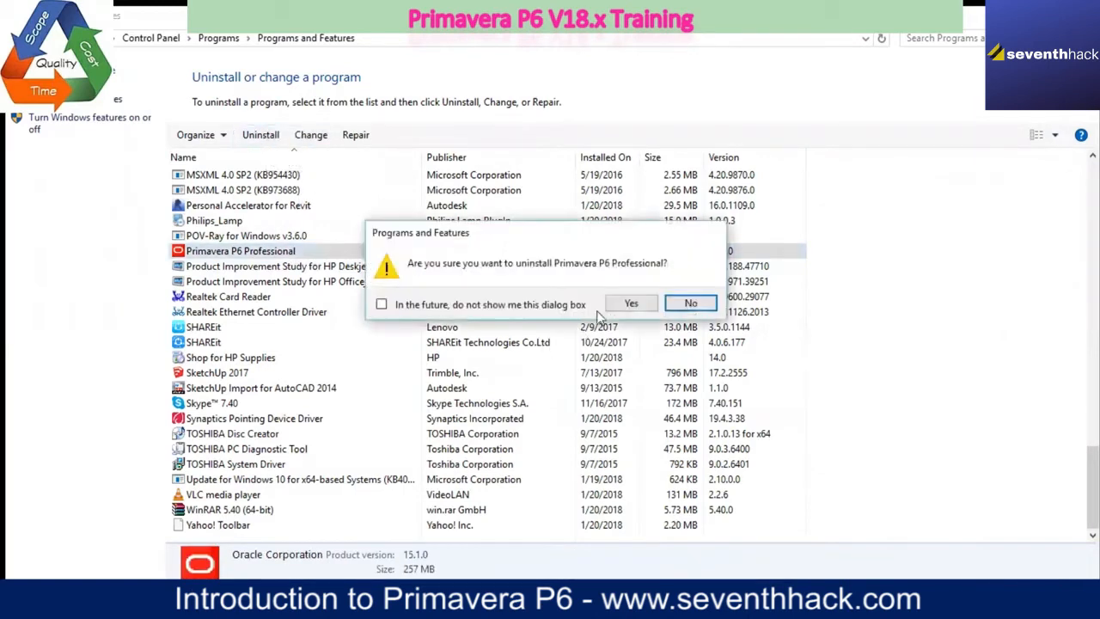
left_click(630, 302)
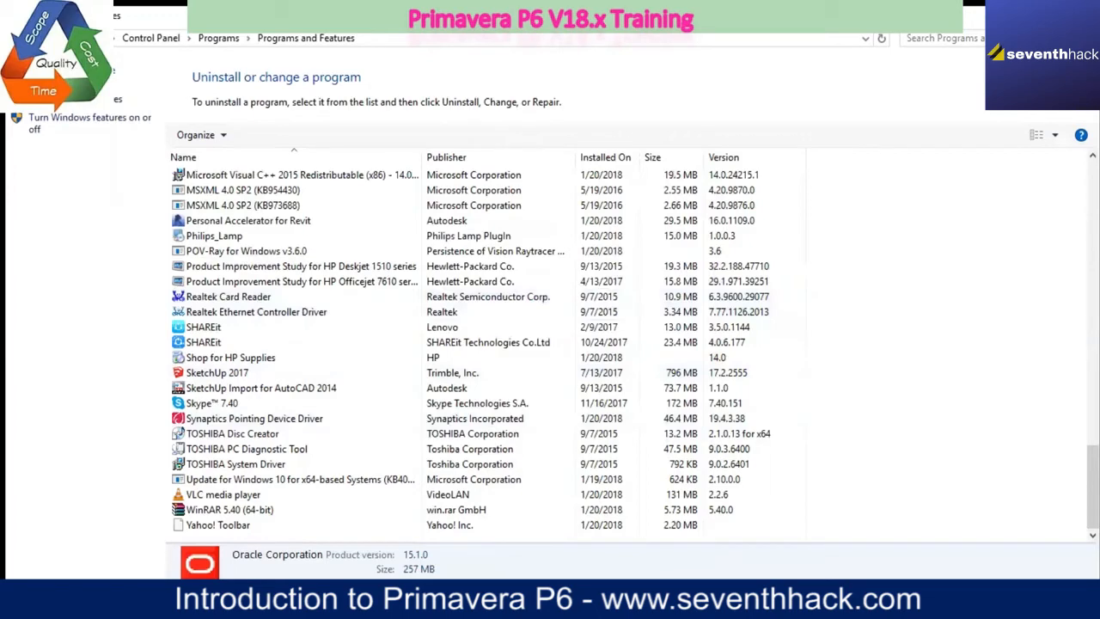
Step: Switch to the Downloads folder and open P6_Professional_for_EPPM inside the extracted P6_Professional_for_EPPM-20180310T152921Z-001 folder
mouse_move(457, 601)
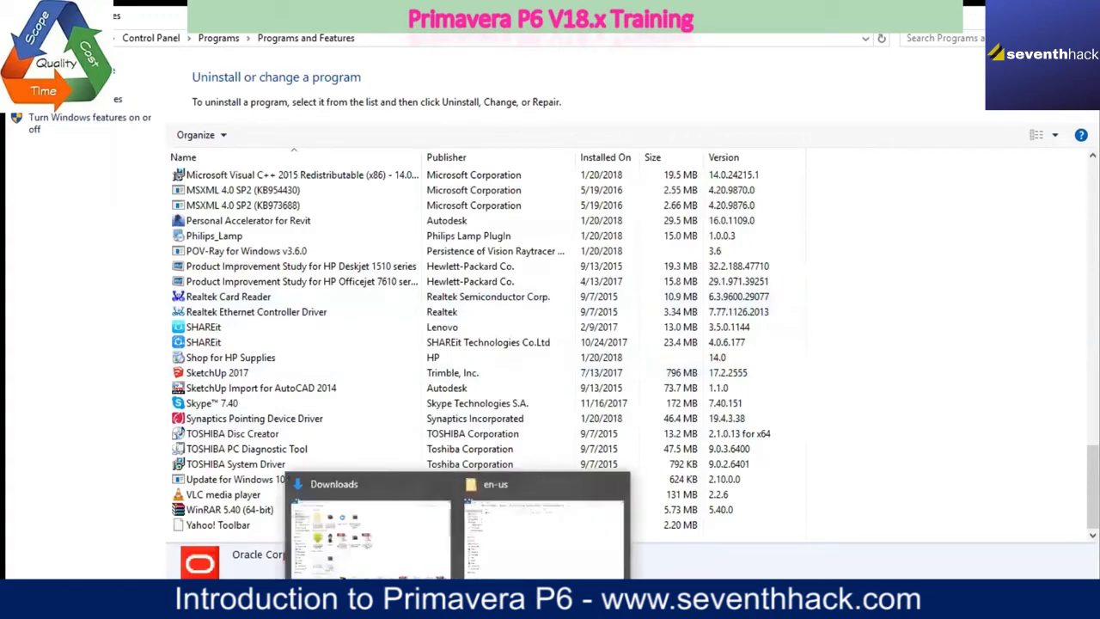
left_click(436, 548)
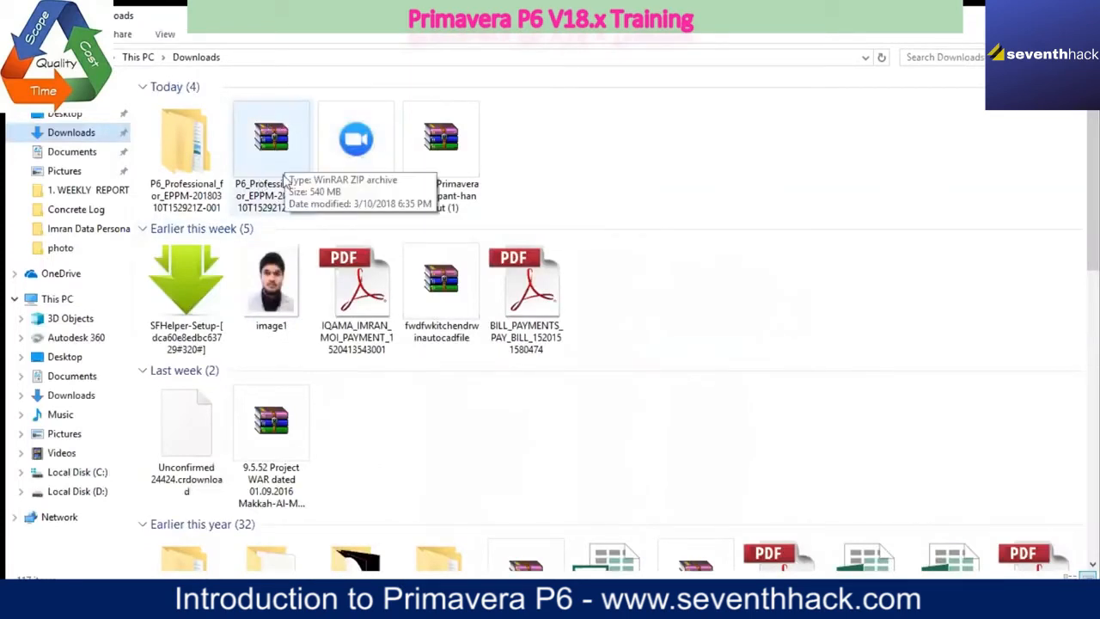
double_click(187, 142)
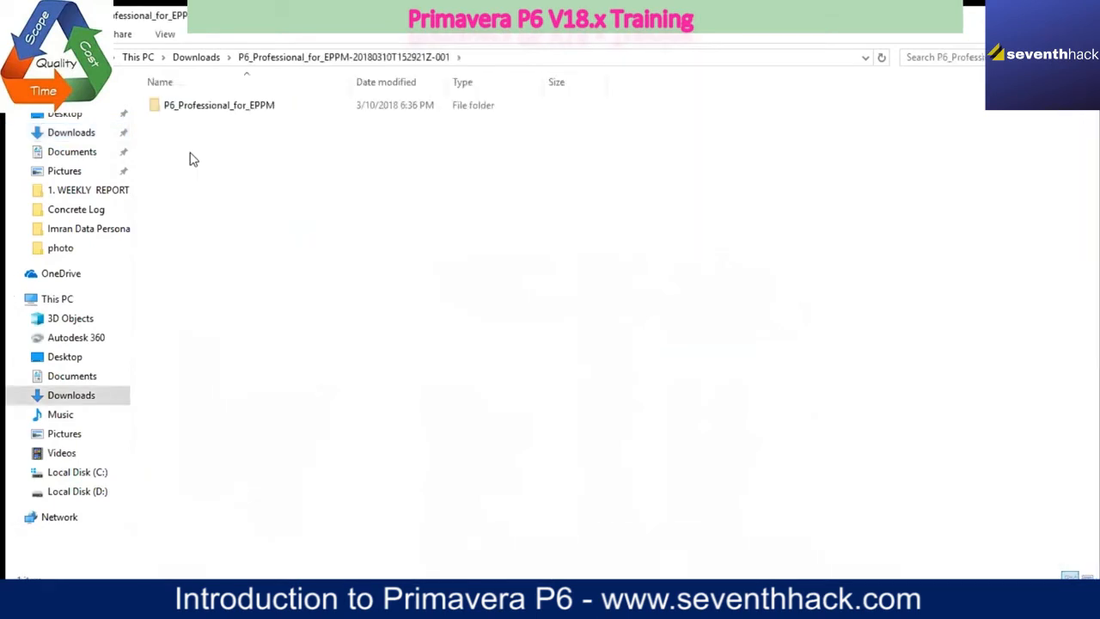
double_click(191, 109)
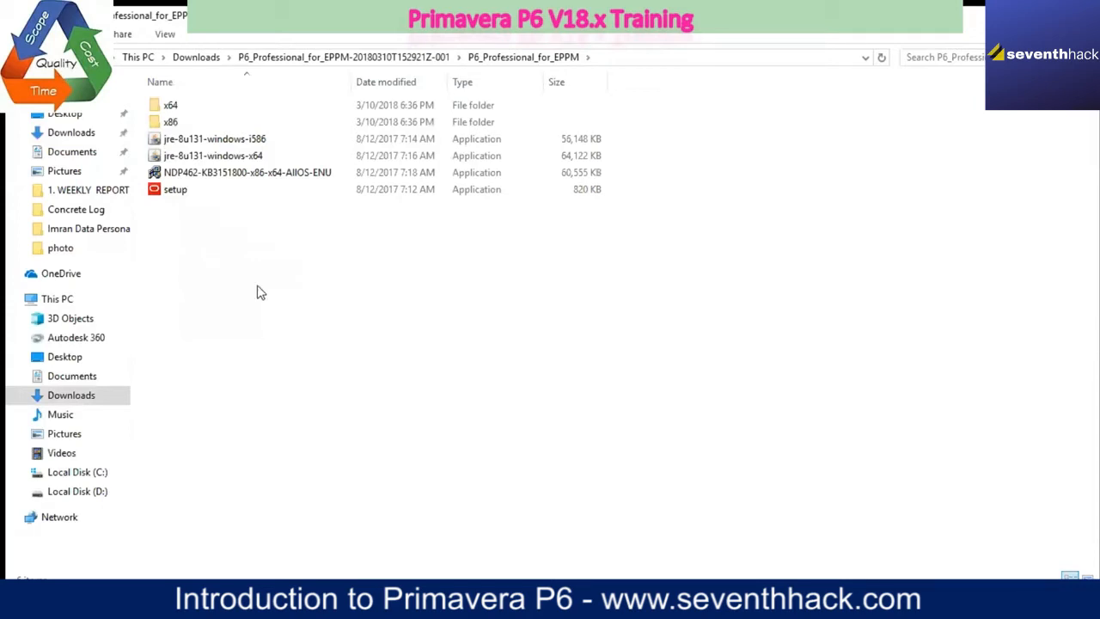
Step: Run the setup application, accept the Typical installation type, and start installing Primavera P6 Professional 17
double_click(160, 196)
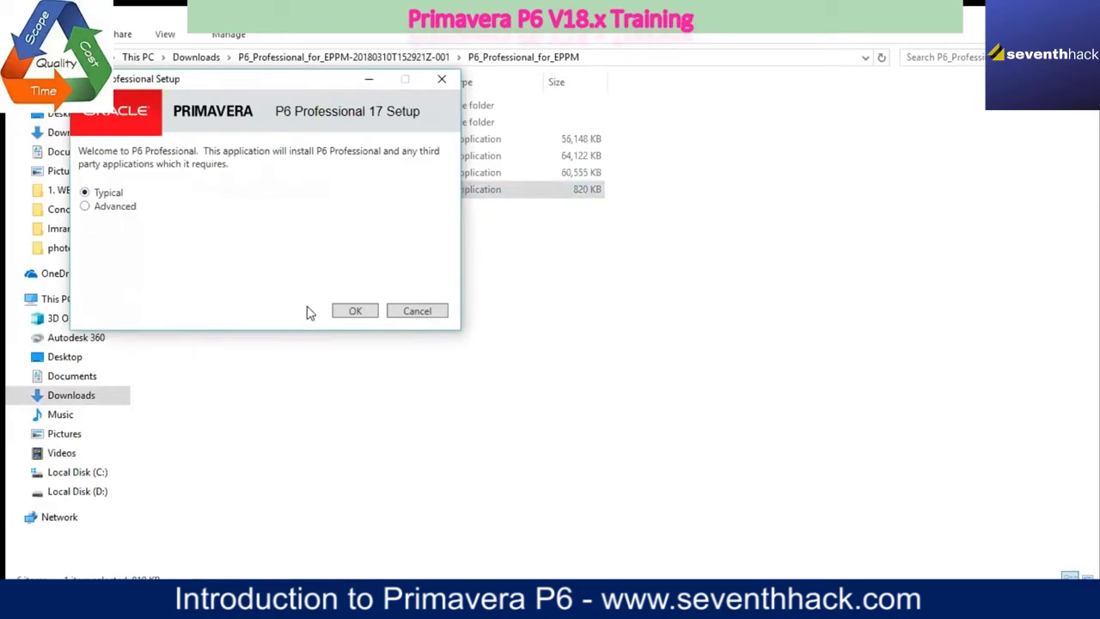
left_click(352, 312)
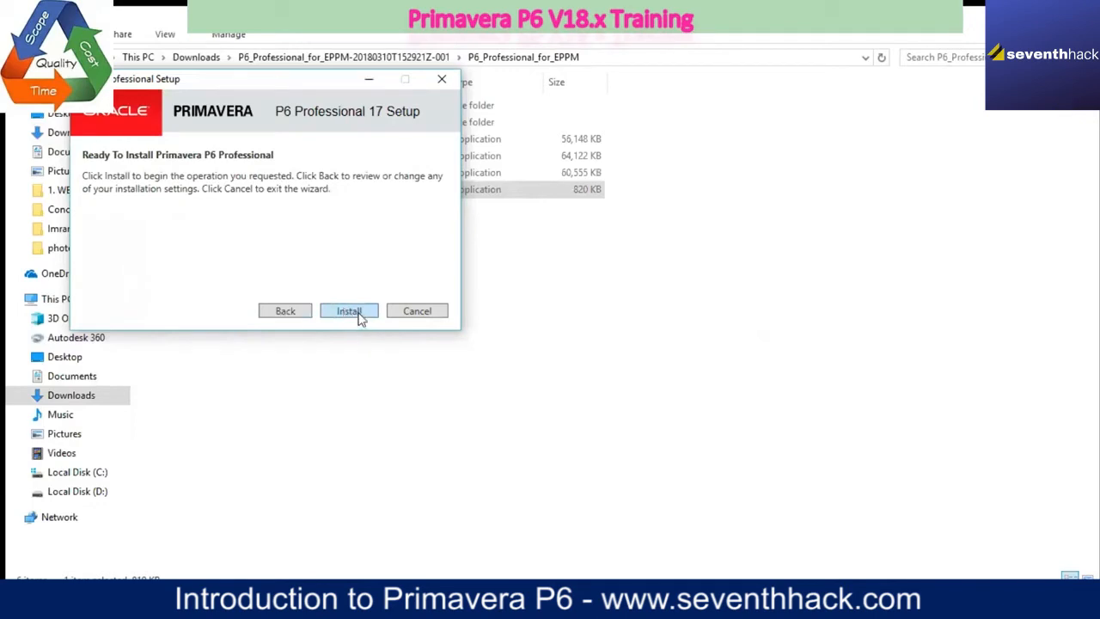
left_click(358, 313)
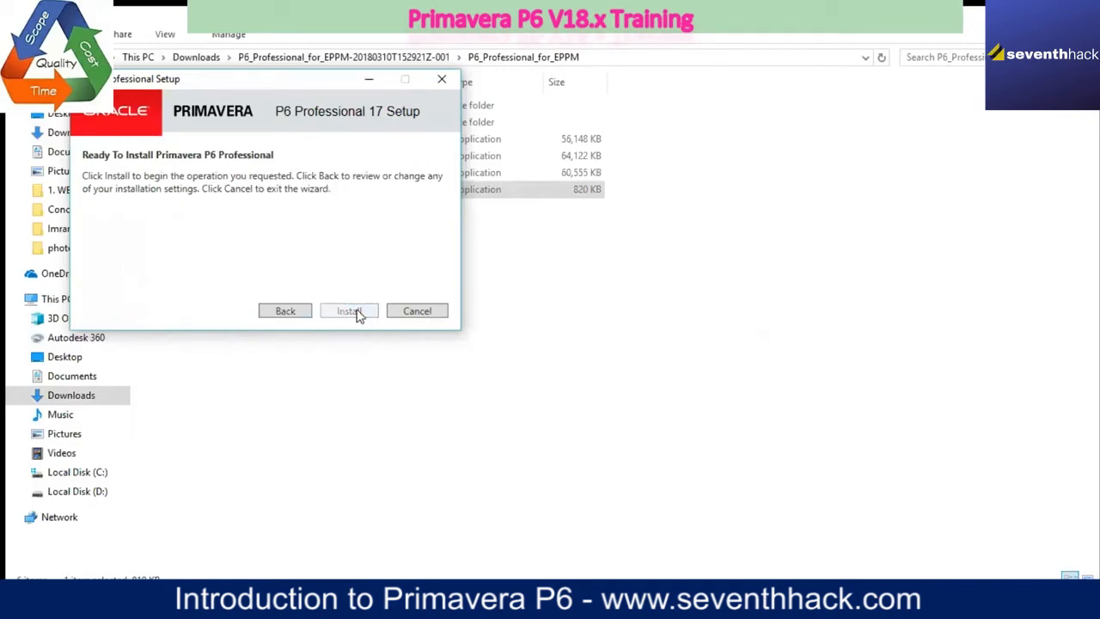
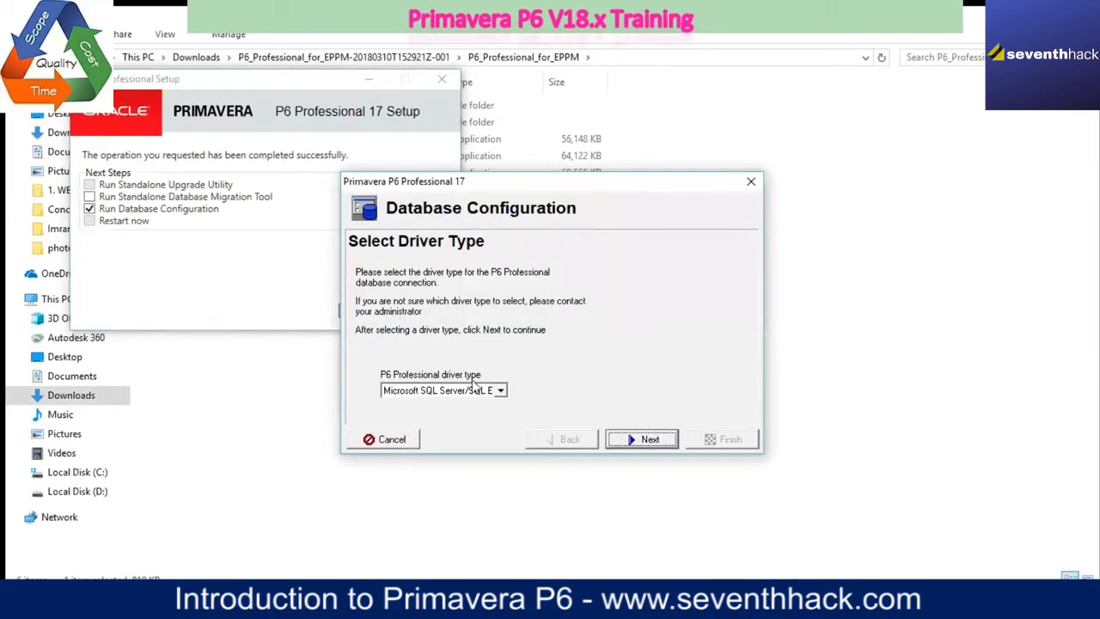
Step: Set the P6 Professional driver type to P6 Pro Standalone (SQLite) and continue the database configuration
left_click(499, 391)
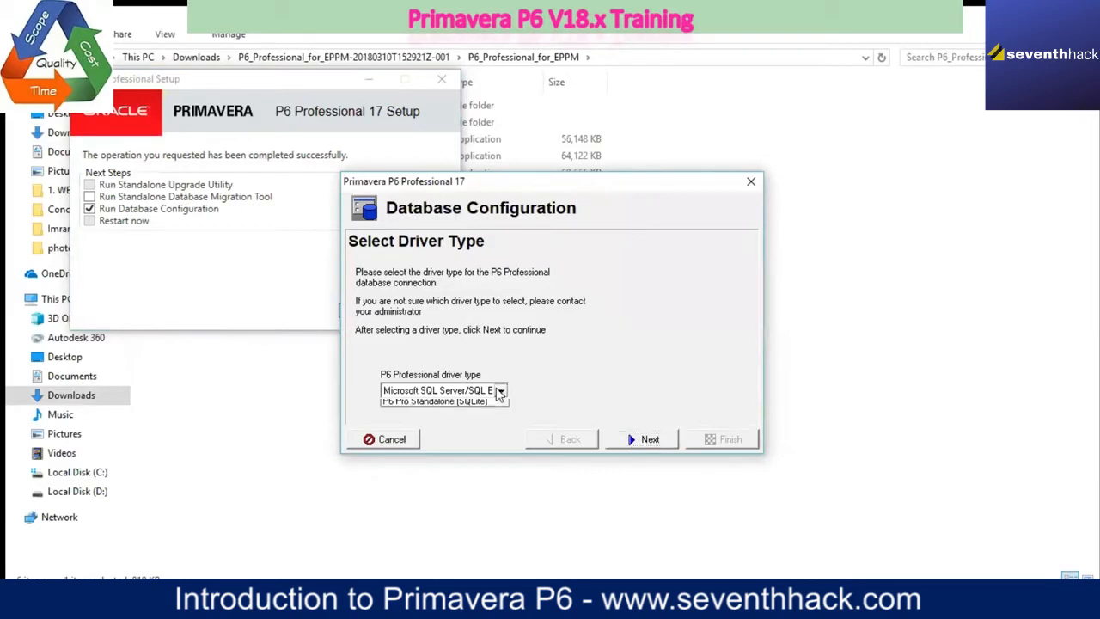
left_click(500, 391)
left_click(500, 391)
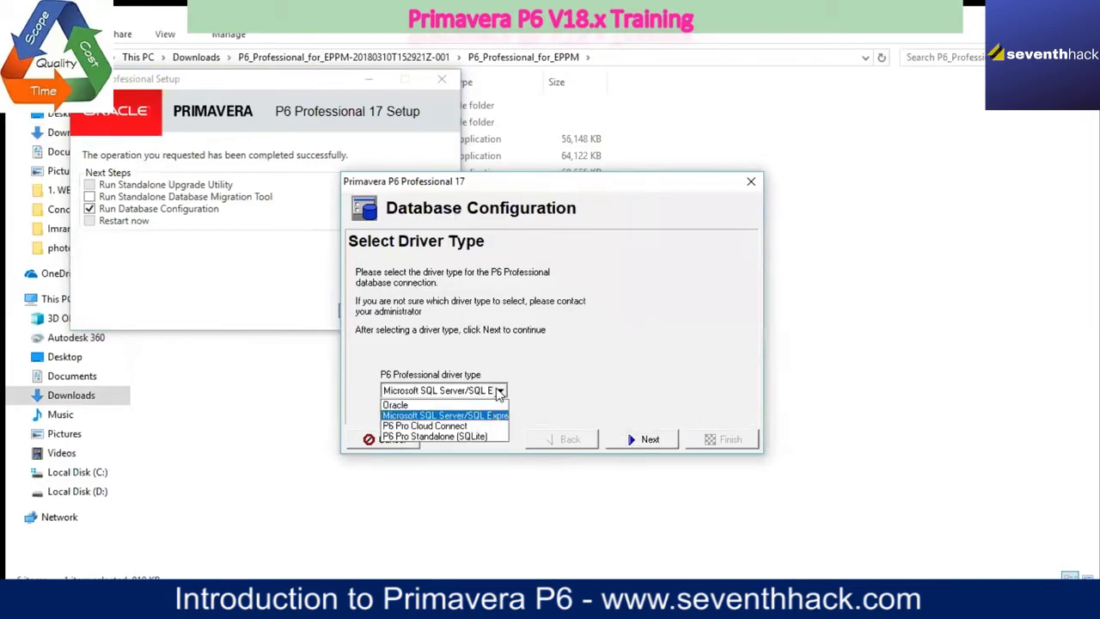
left_click(486, 437)
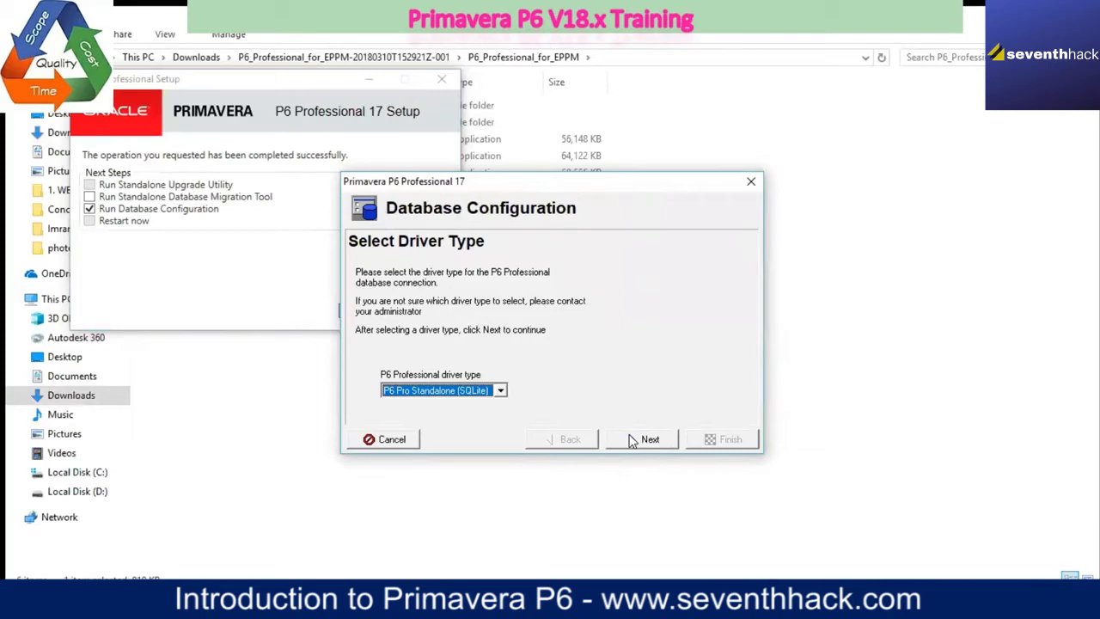
left_click(644, 440)
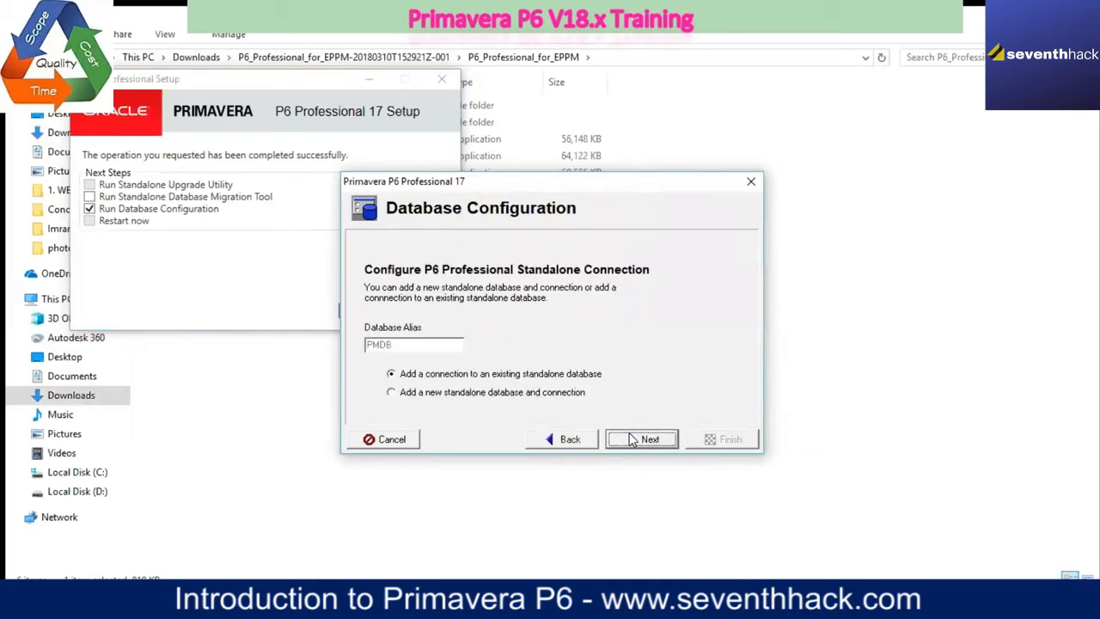
Step: Choose to add a new standalone database and connection, continue to the admin details, and dismiss the password notice
left_click(393, 394)
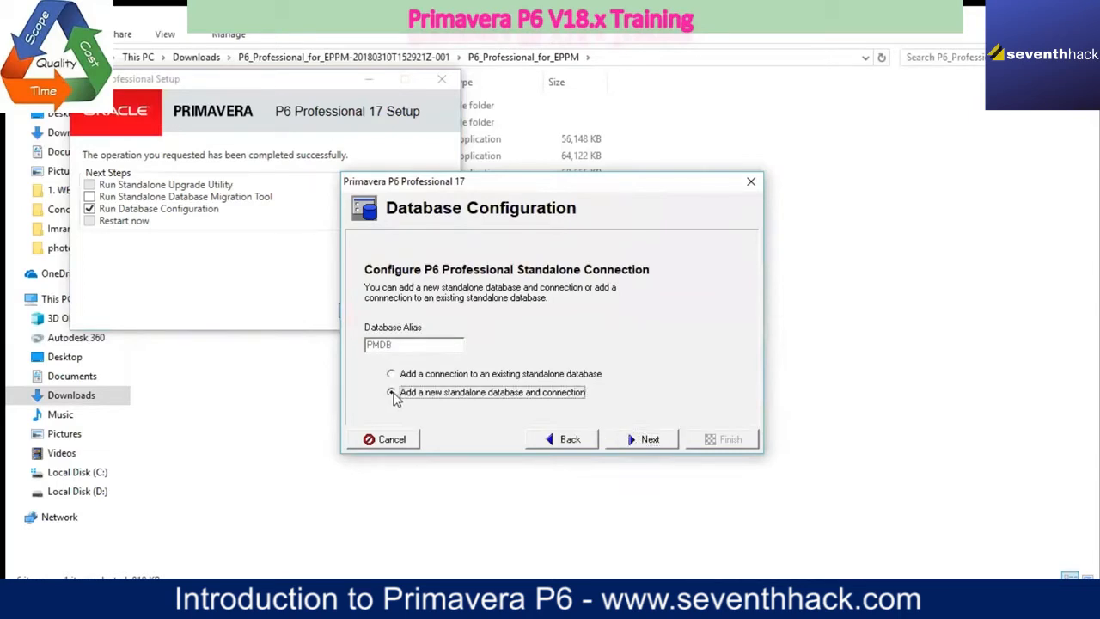
left_click(647, 440)
left_click(647, 440)
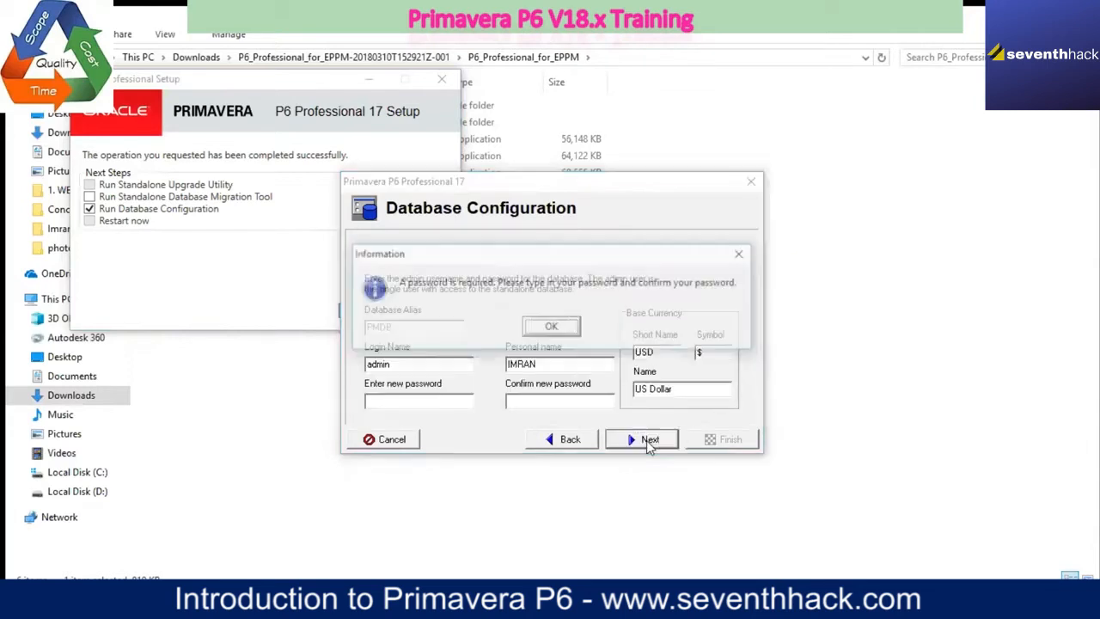
left_click(743, 254)
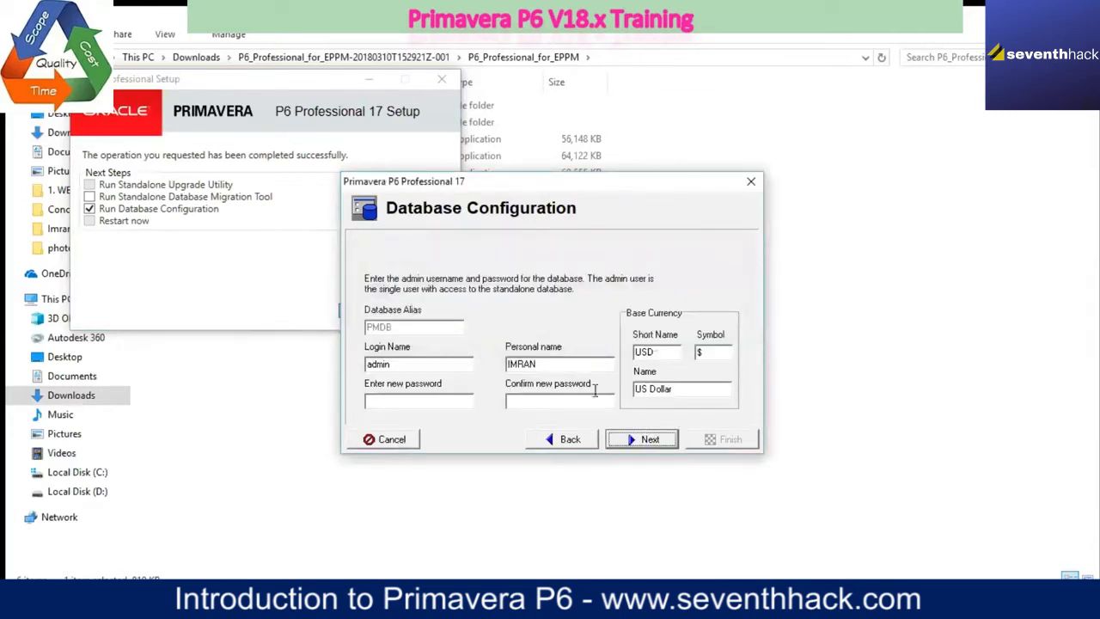
left_click(561, 440)
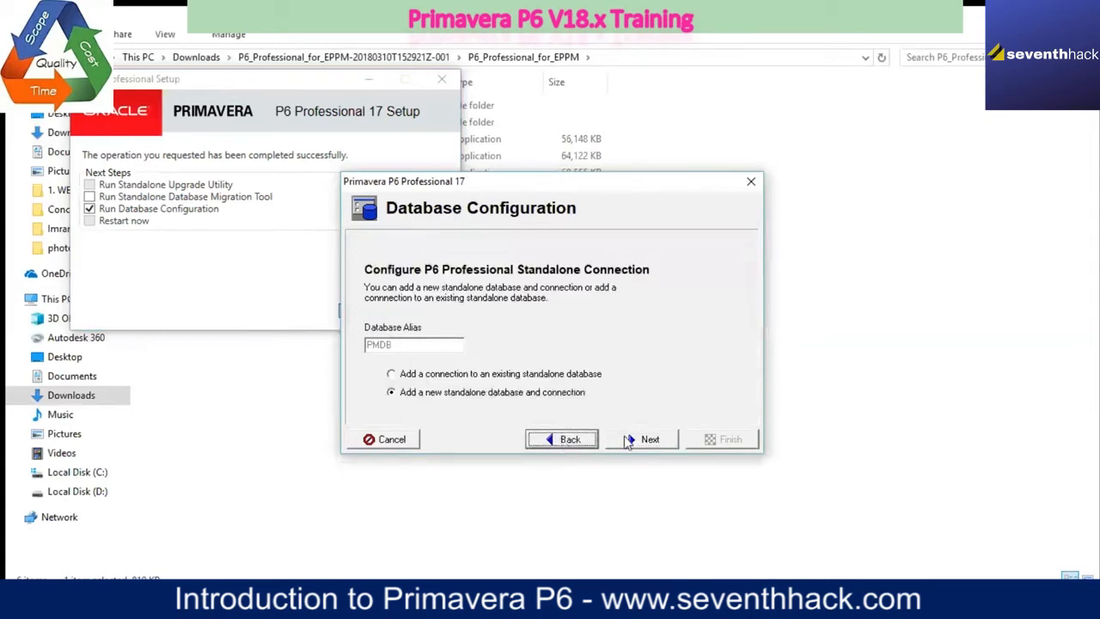
left_click(630, 441)
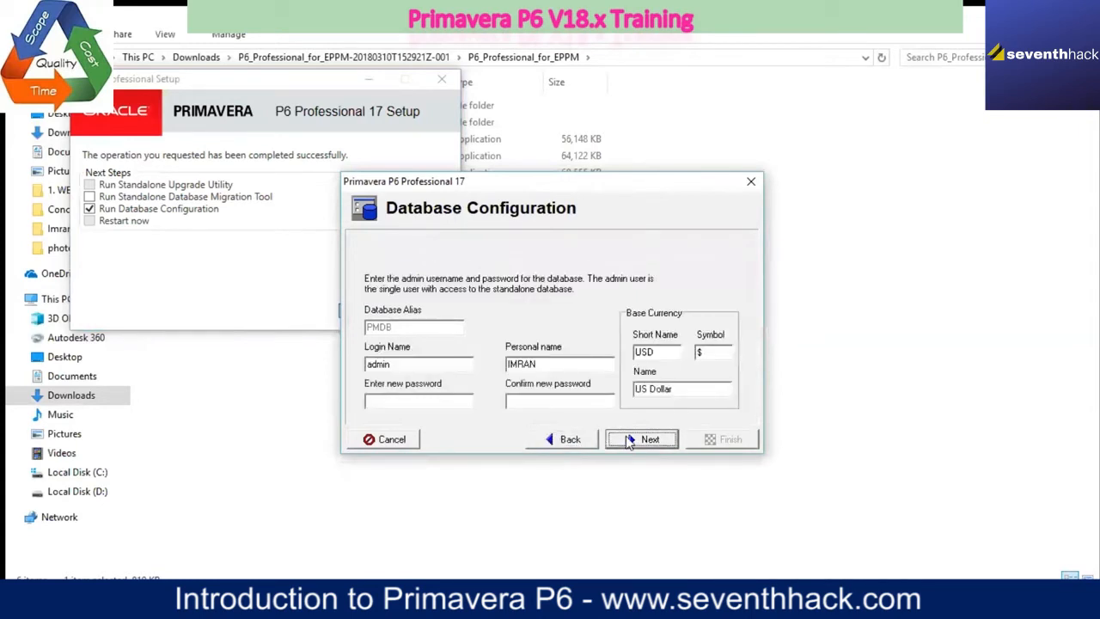
left_click(576, 443)
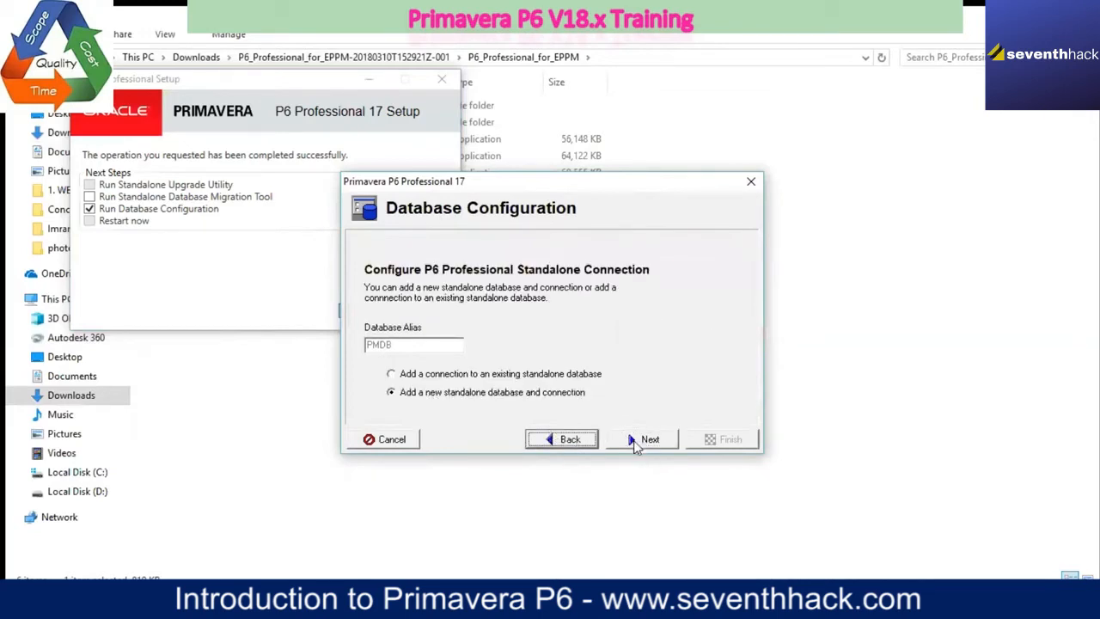
left_click(640, 441)
Step: Enter and confirm a new password for the standalone database's admin login, then continue to the database file settings
left_click(387, 404)
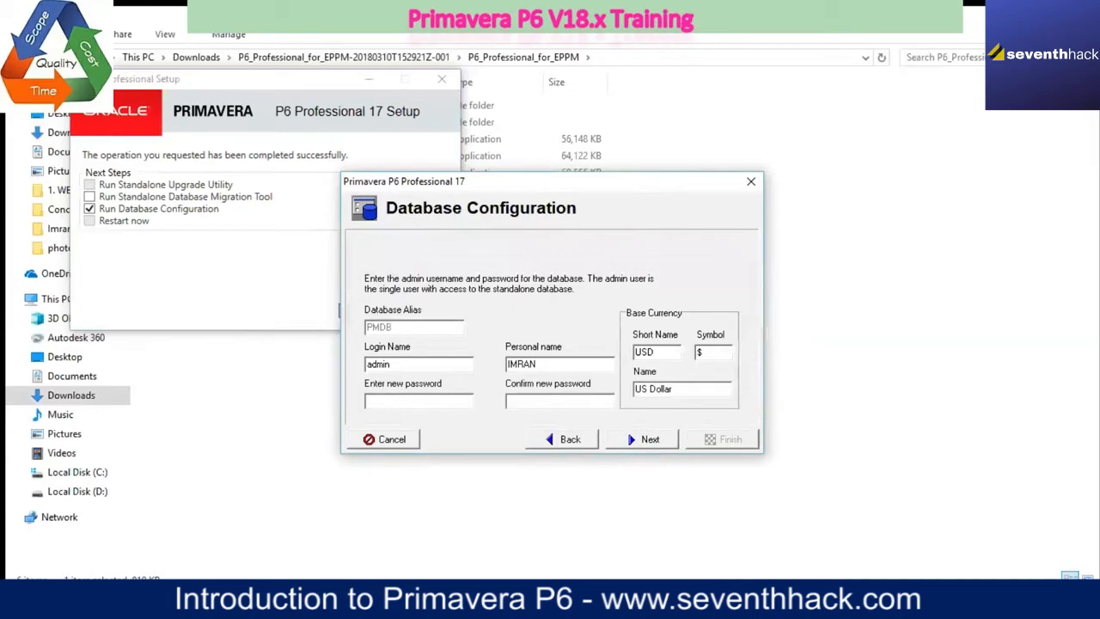
type("admin")
type("admin")
left_click_drag(385, 402, 365, 406)
type("admin")
left_click(640, 434)
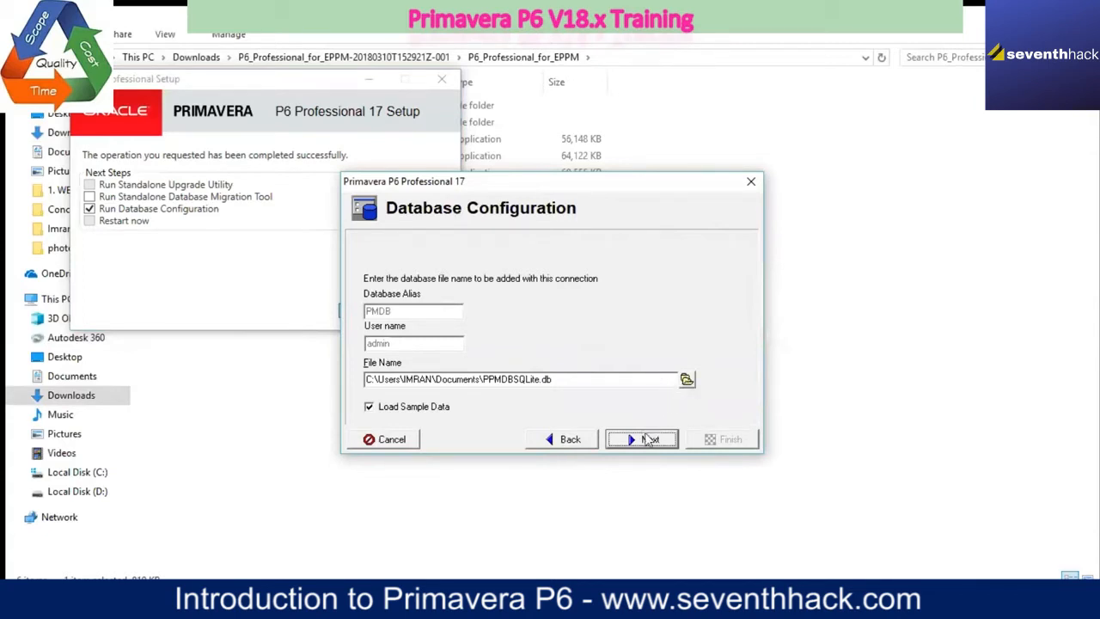
Step: Browse for the database file's save location and go to Local Disk (D:)
left_click(687, 380)
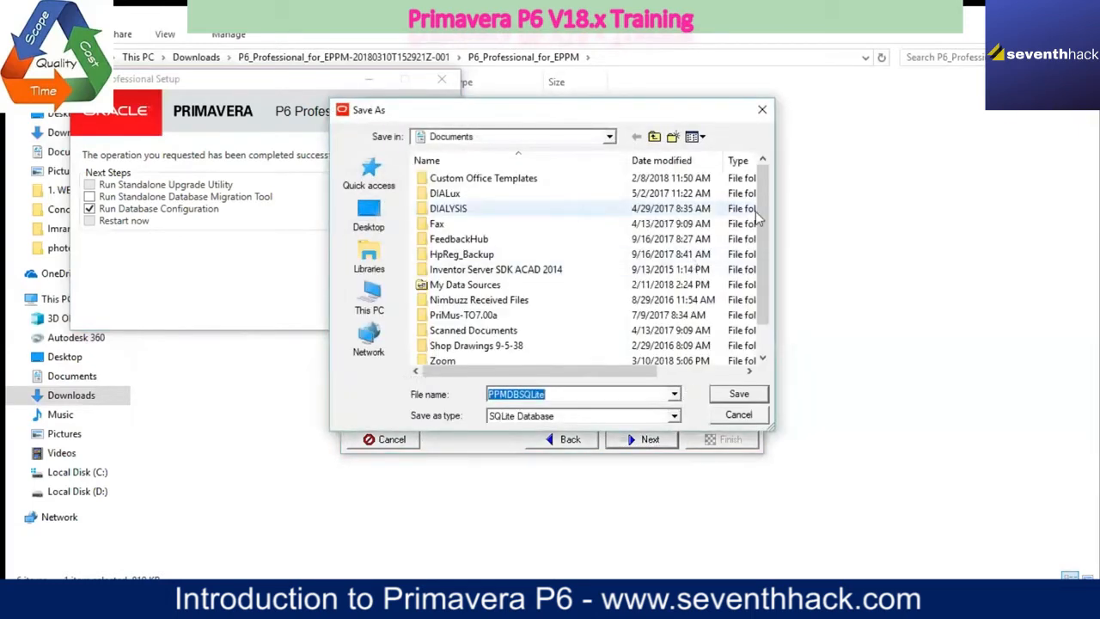
left_click(374, 300)
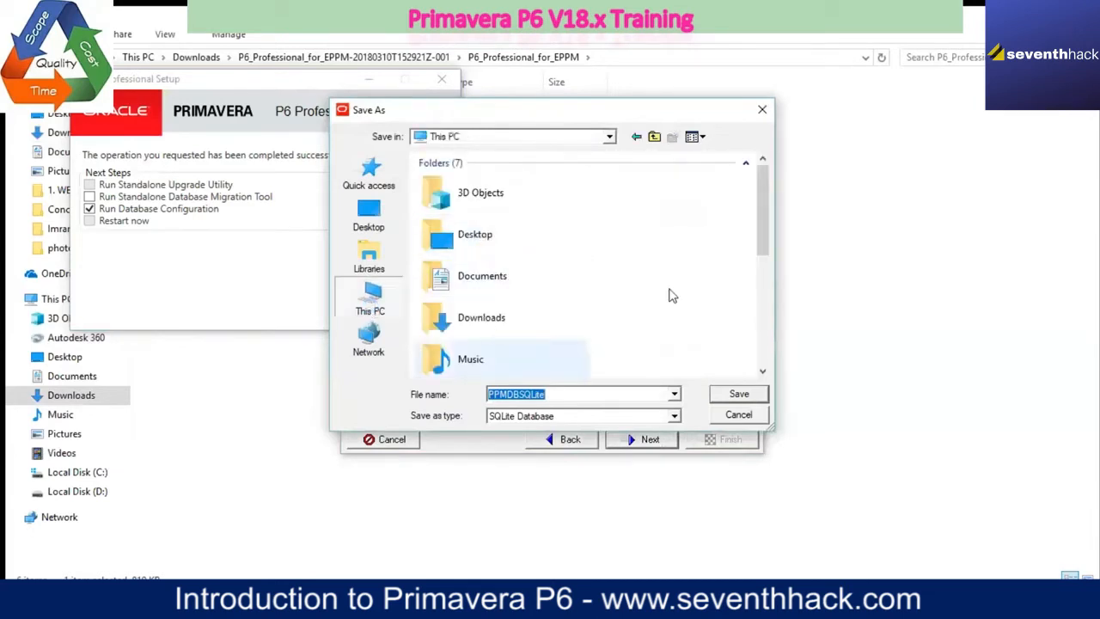
left_click_drag(763, 191, 767, 292)
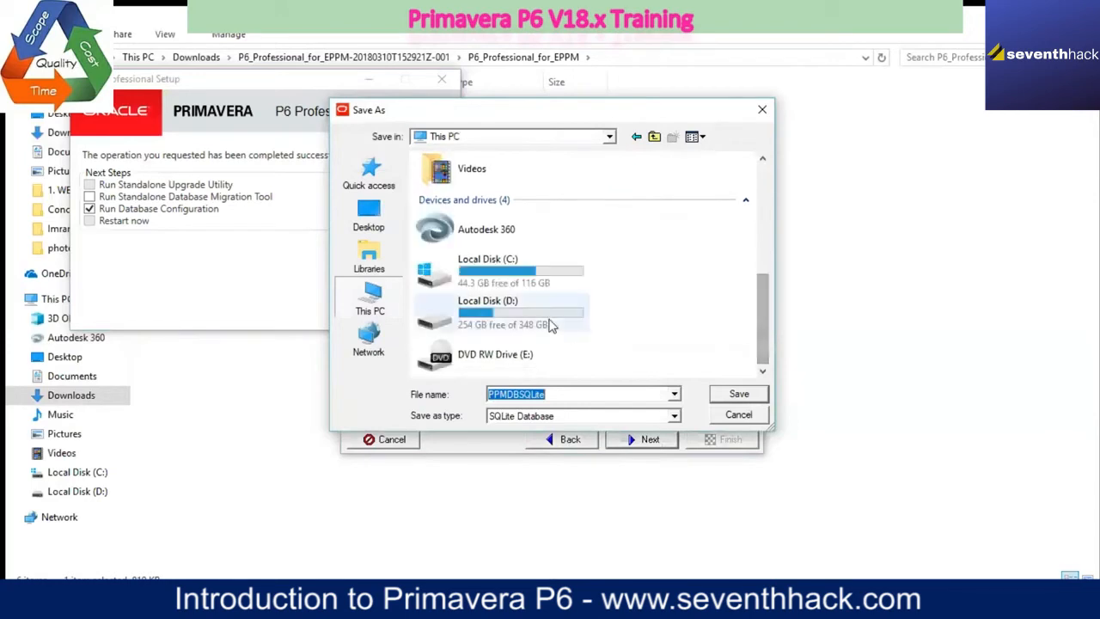
double_click(541, 309)
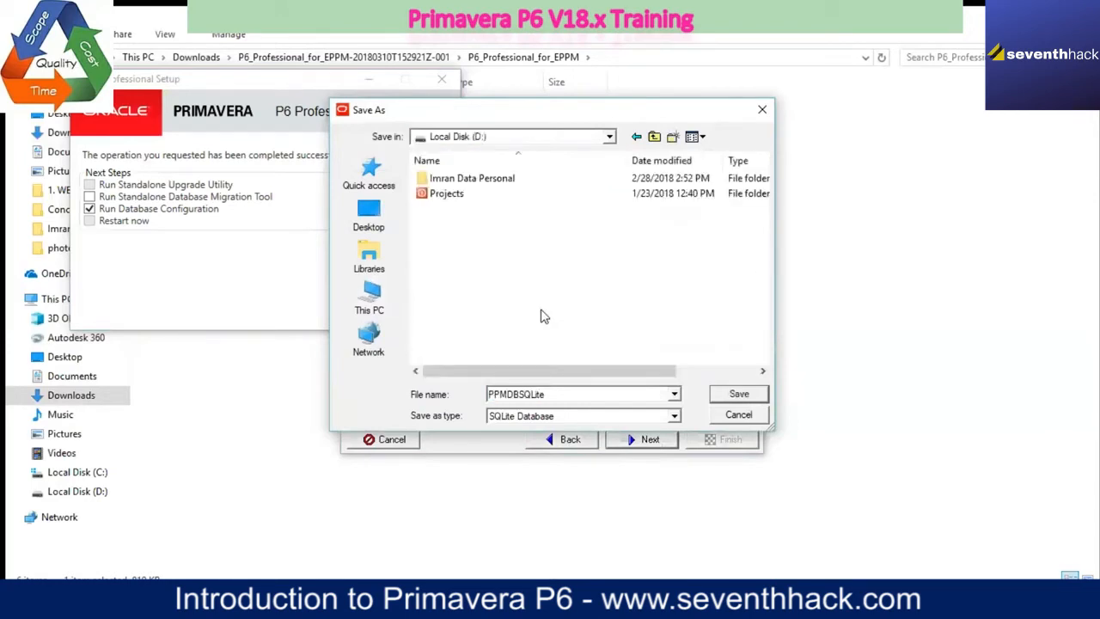
double_click(481, 183)
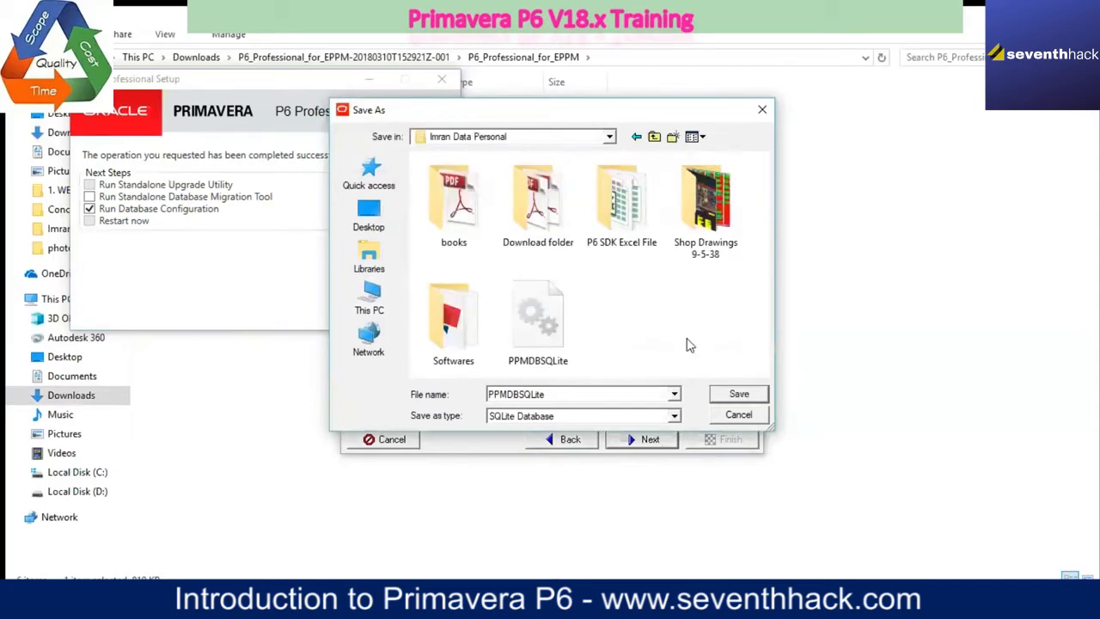
left_click(636, 140)
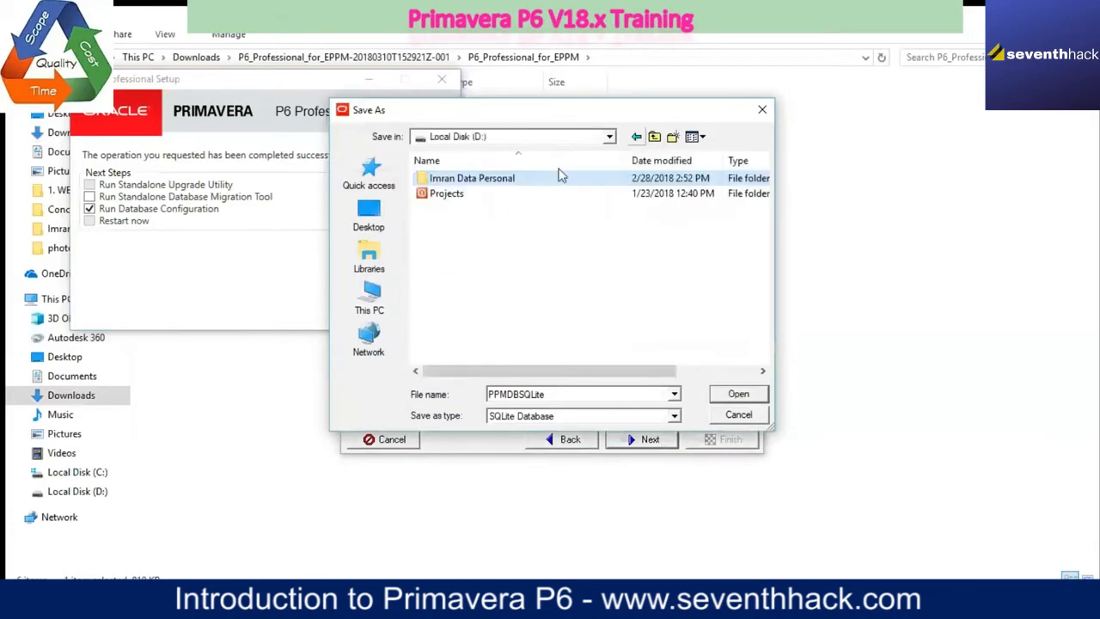
Step: Create a new folder named P6 Database on Local Disk (D:)
left_click(434, 244)
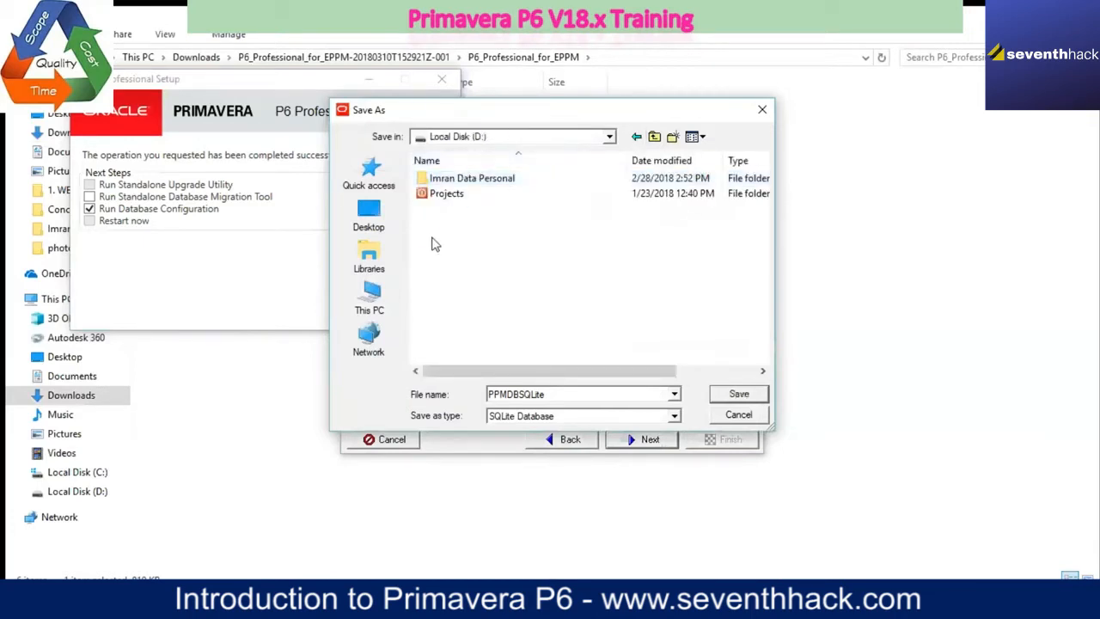
right_click(433, 240)
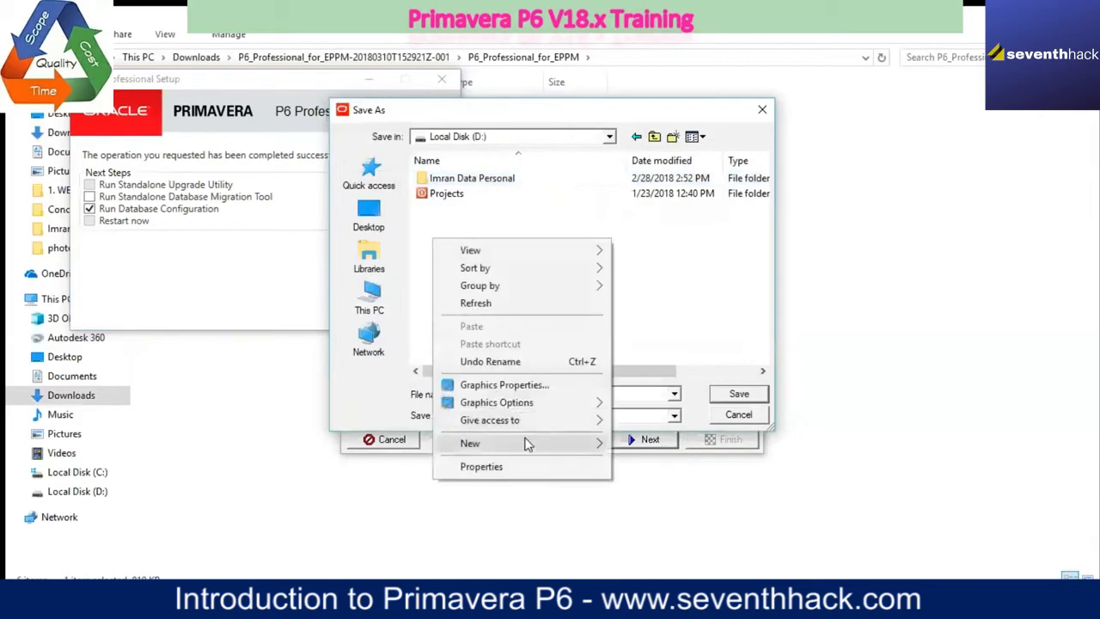
mouse_move(527, 444)
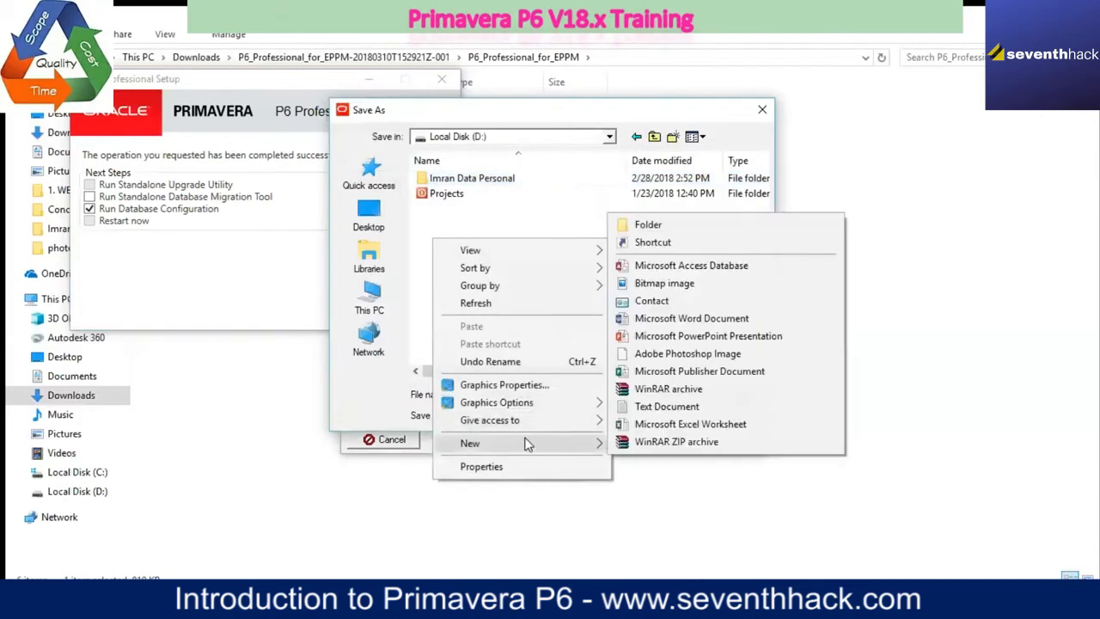
left_click(656, 225)
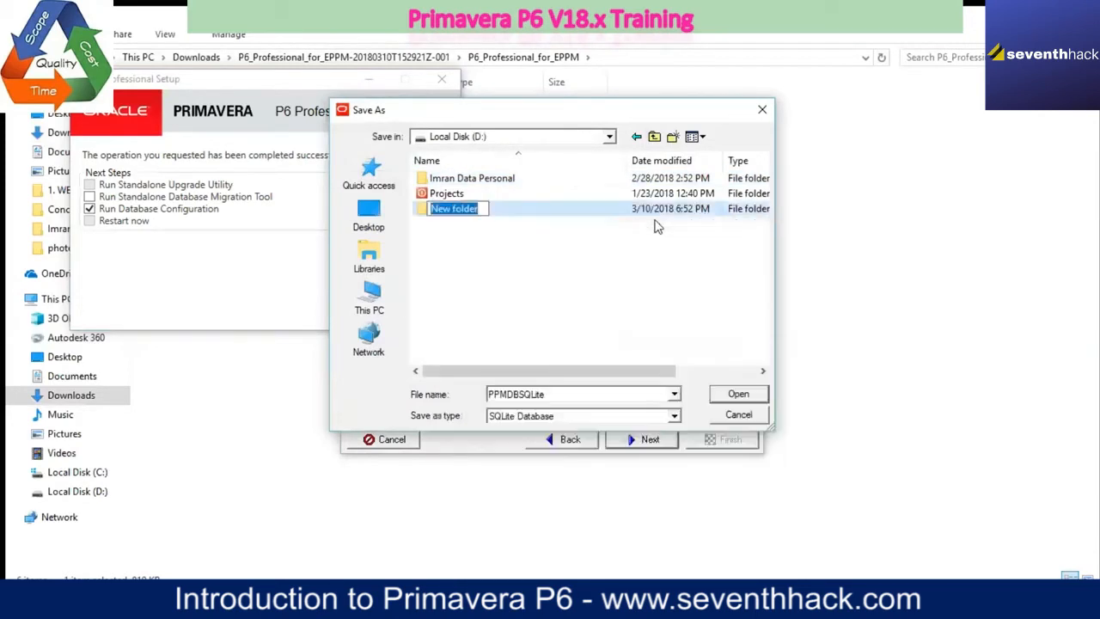
type("P6")
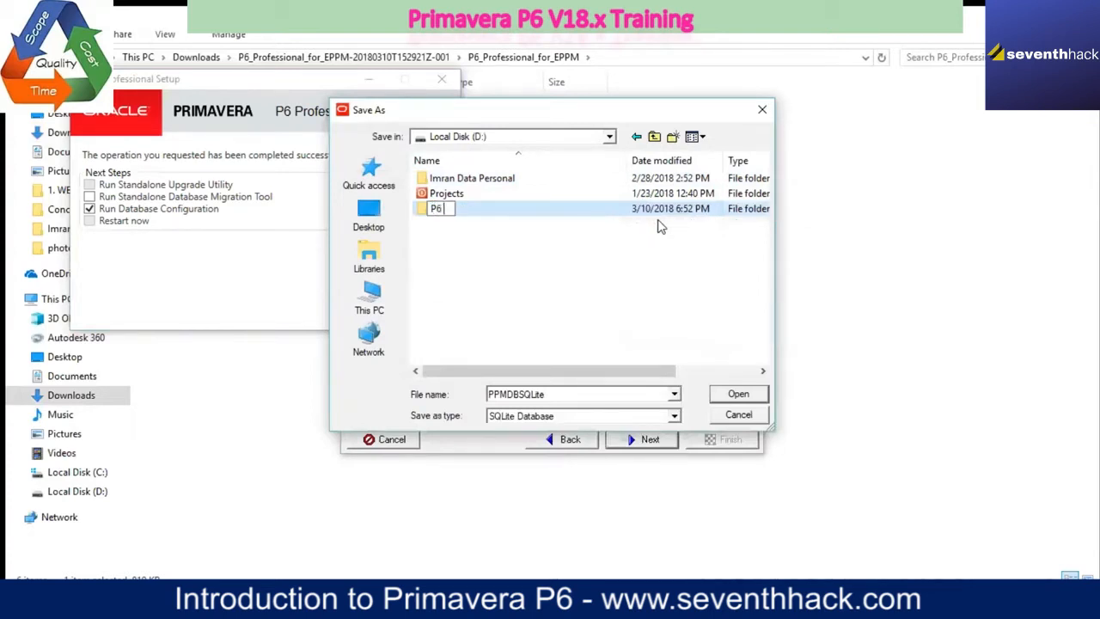
type(" Database")
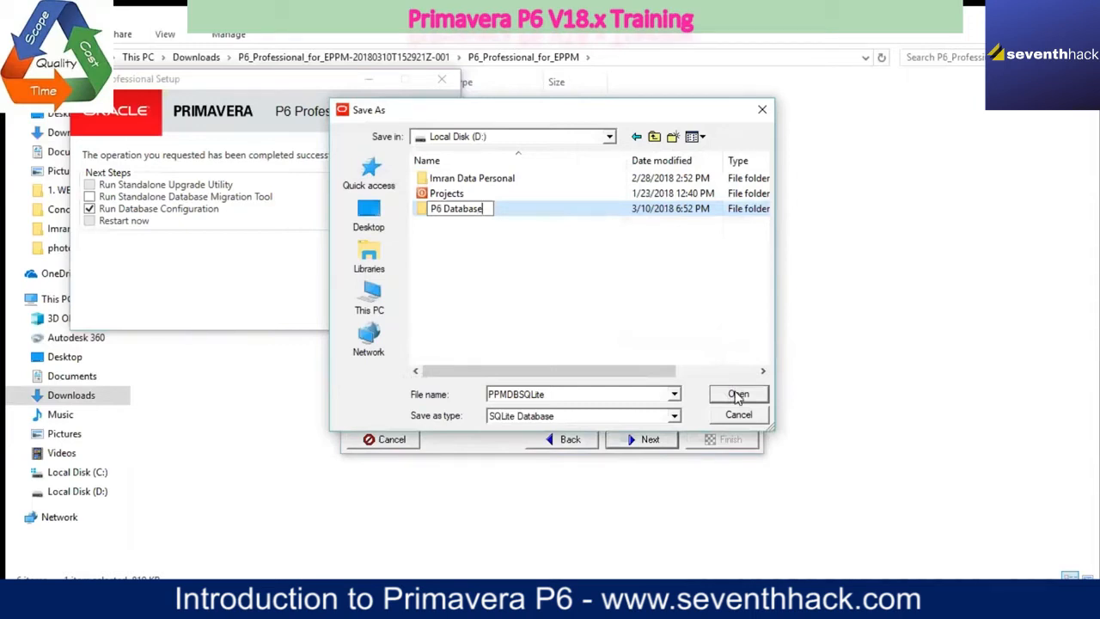
key("Return")
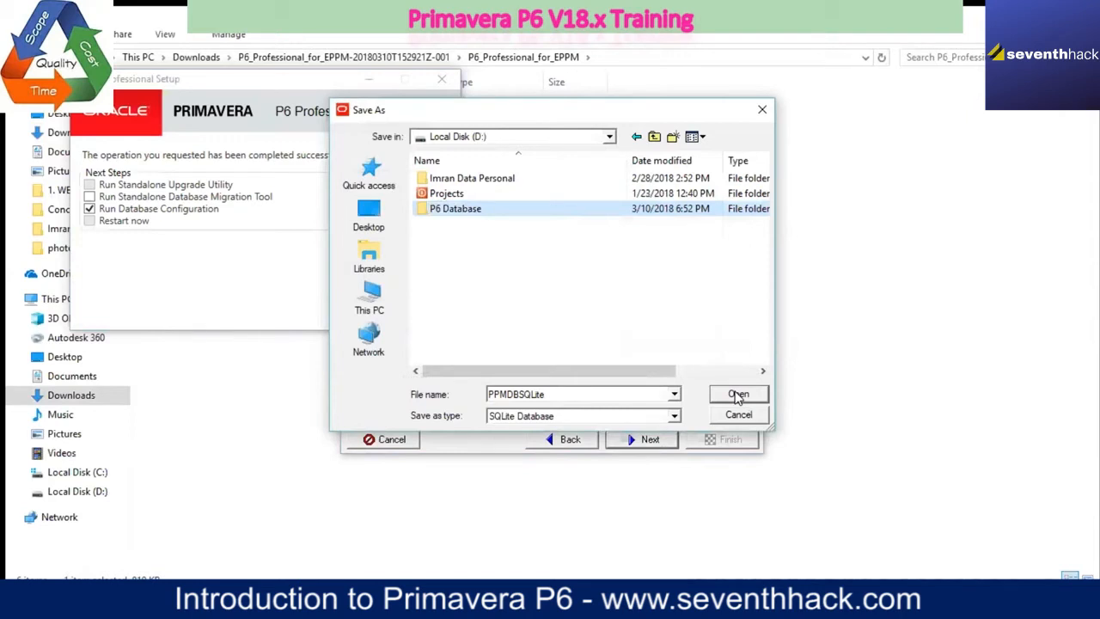
Step: Save the PPMDBSQLite database file in the P6 Database folder and finish the database configuration
left_click(736, 395)
left_click(736, 395)
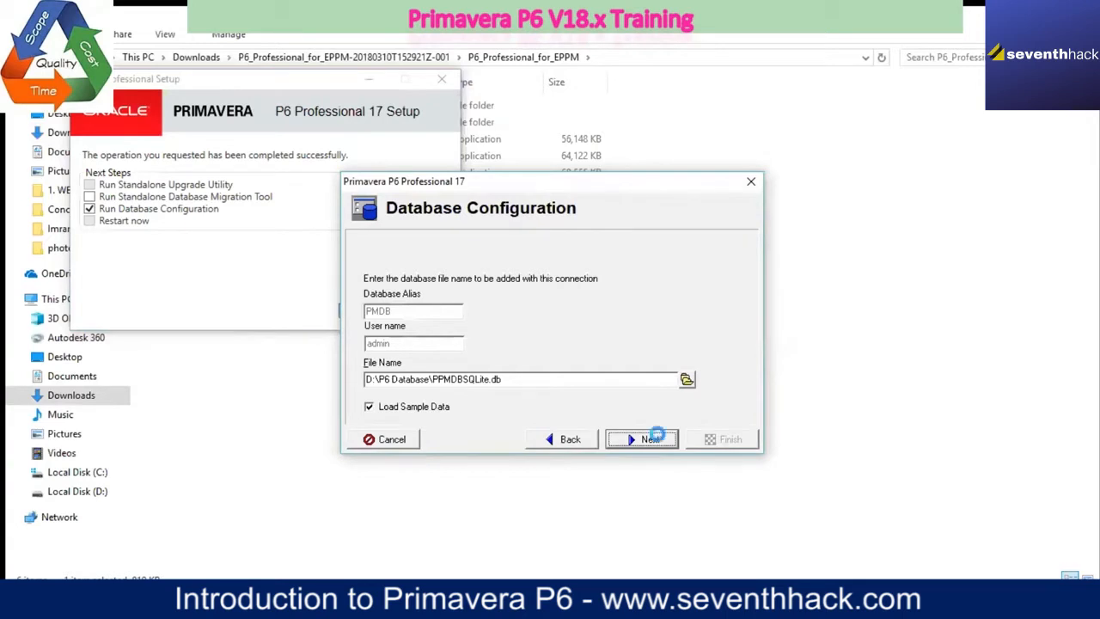
left_click(650, 439)
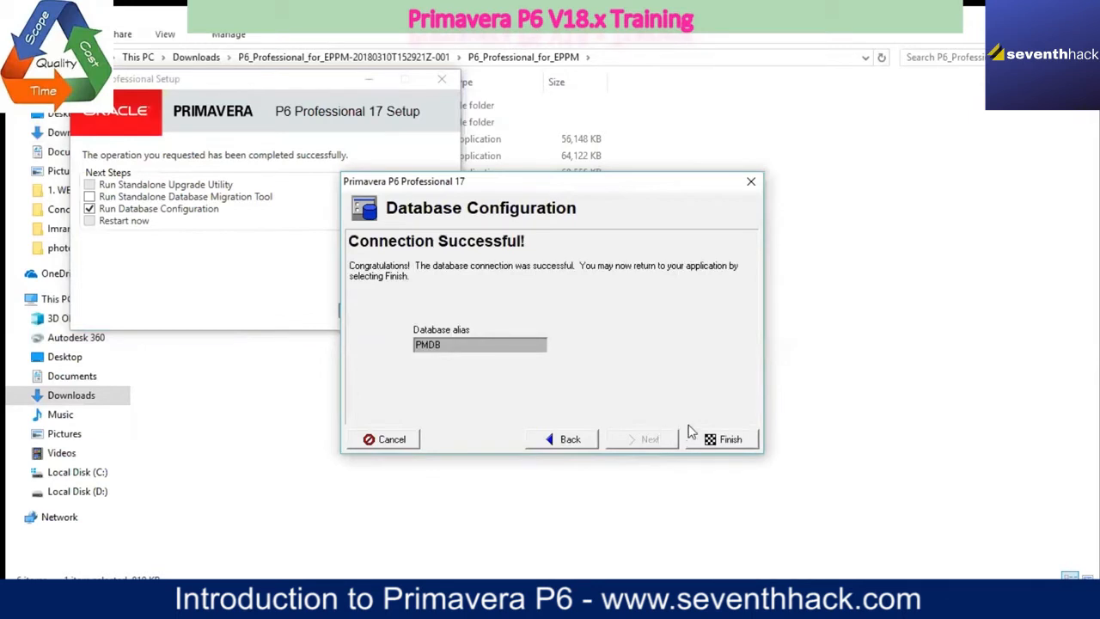
left_click(713, 439)
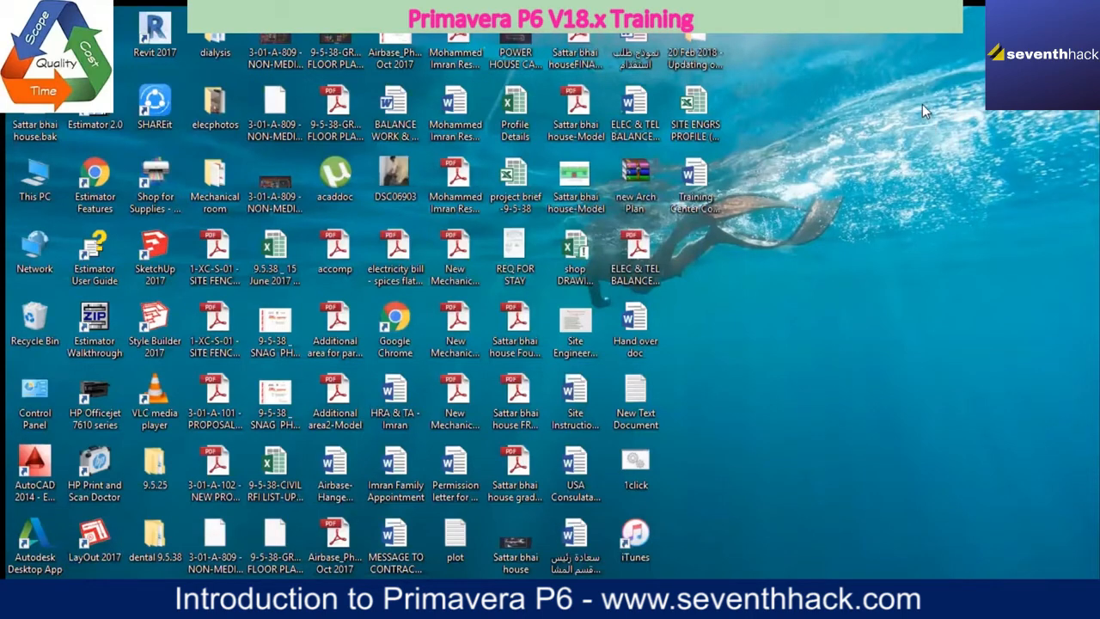
right_click(940, 171)
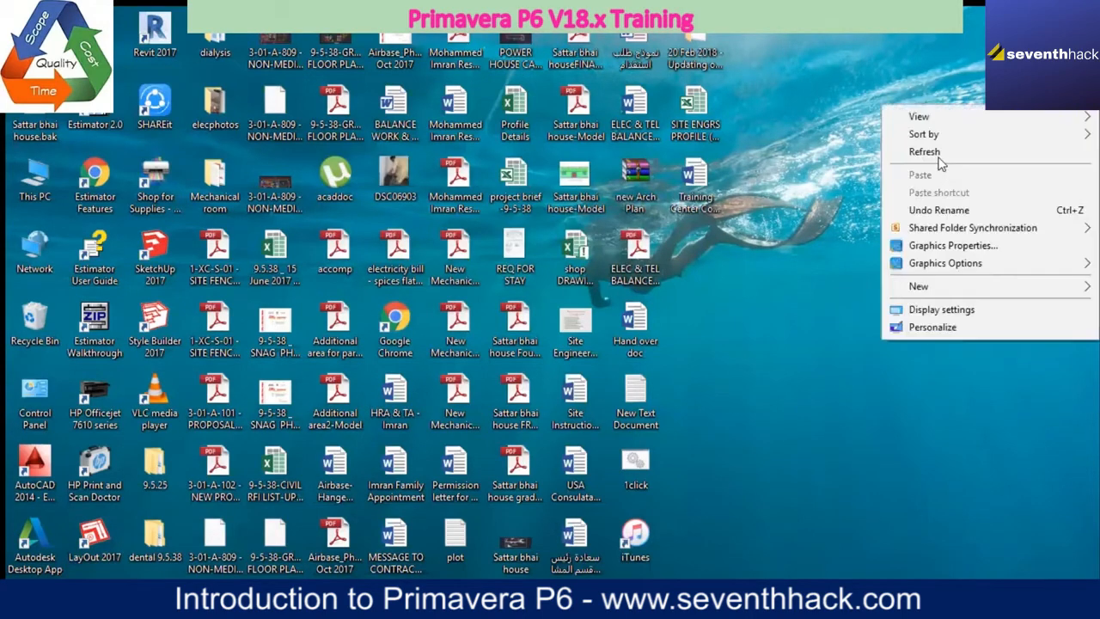
left_click(924, 152)
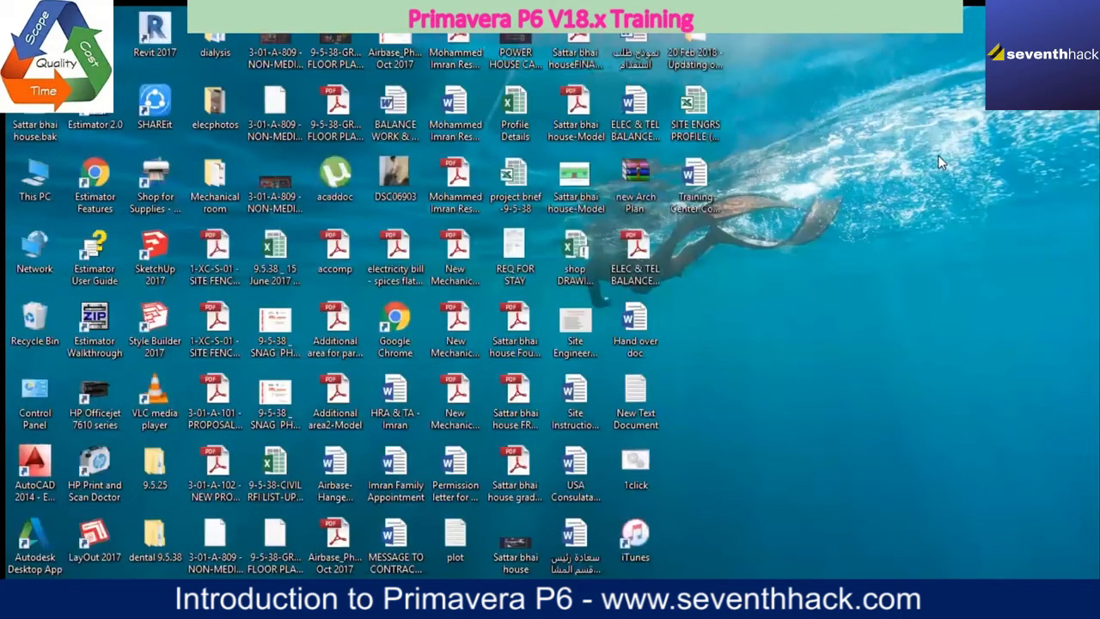
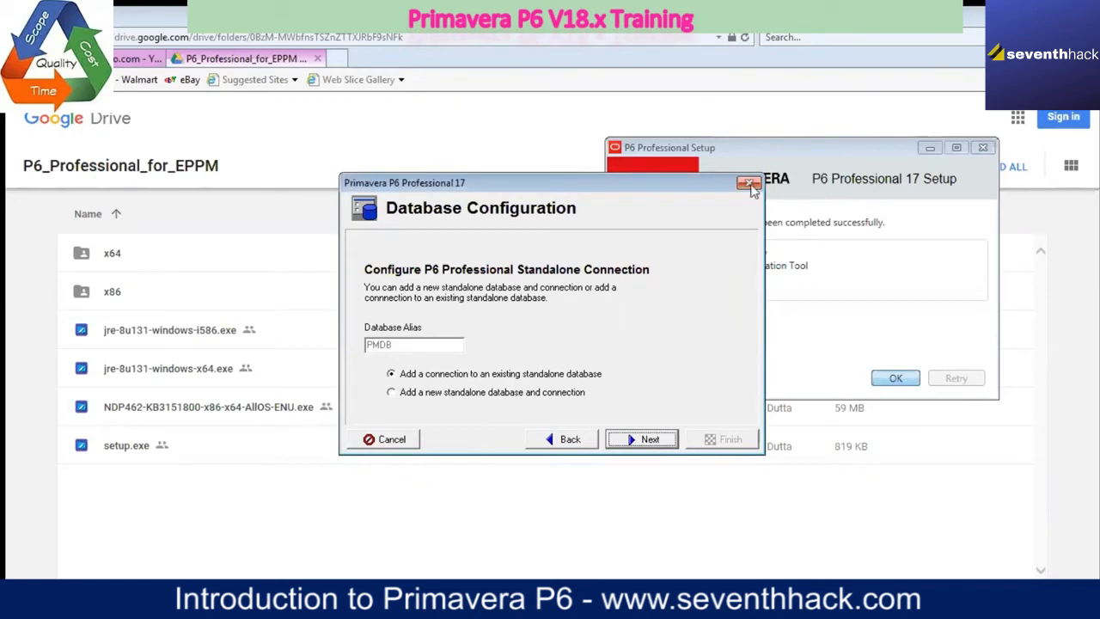
Step: Return to the database configuration wizard's start and choose to create a new database alias
left_click(567, 442)
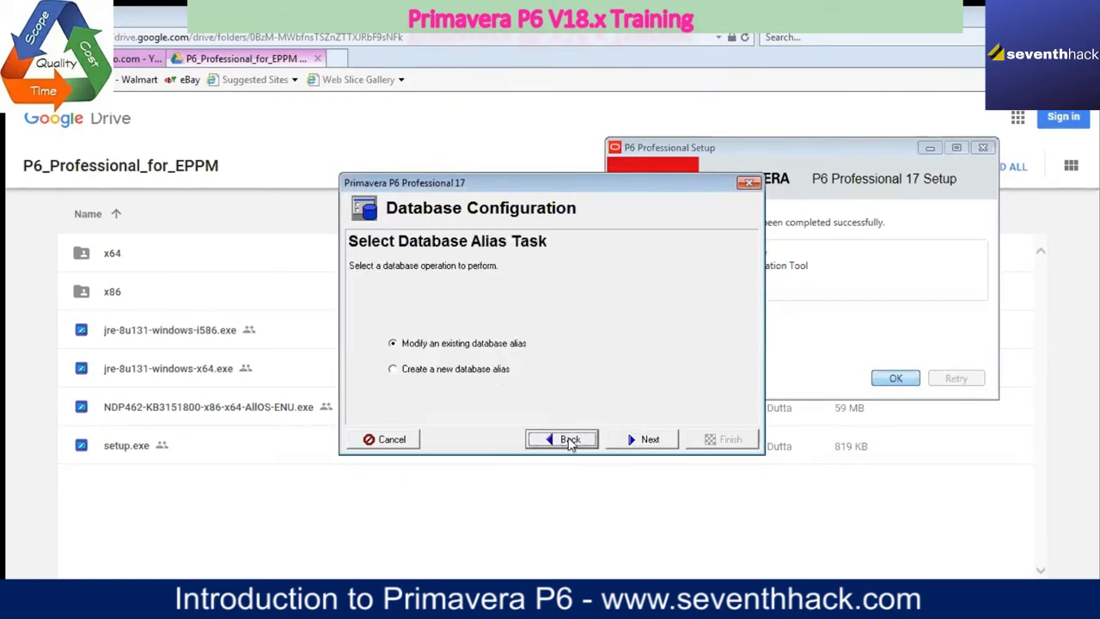
left_click(567, 440)
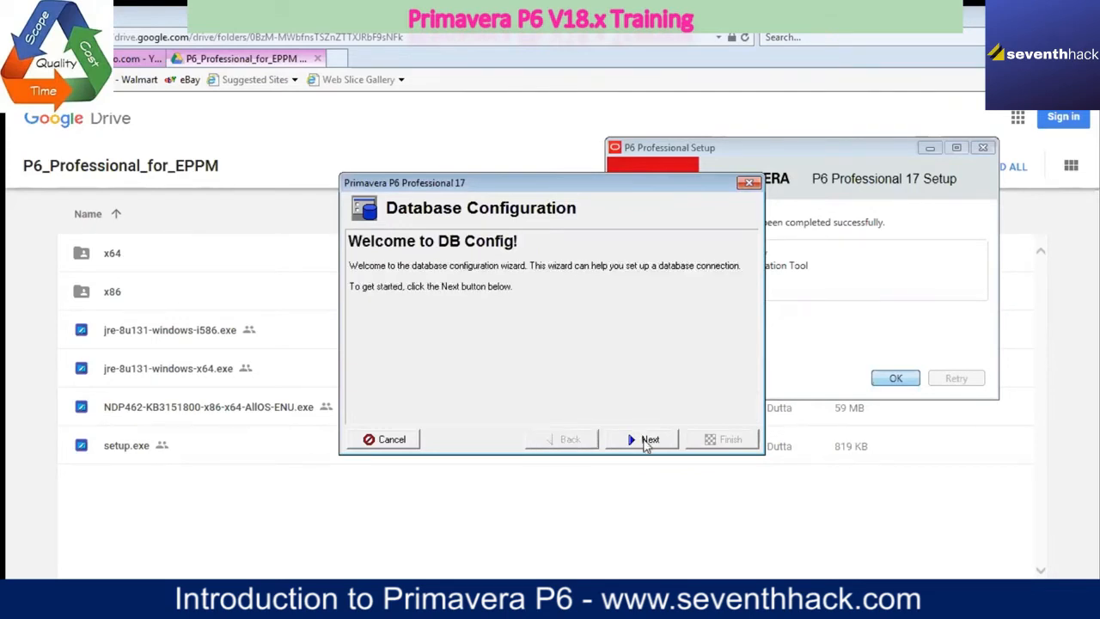
left_click(647, 440)
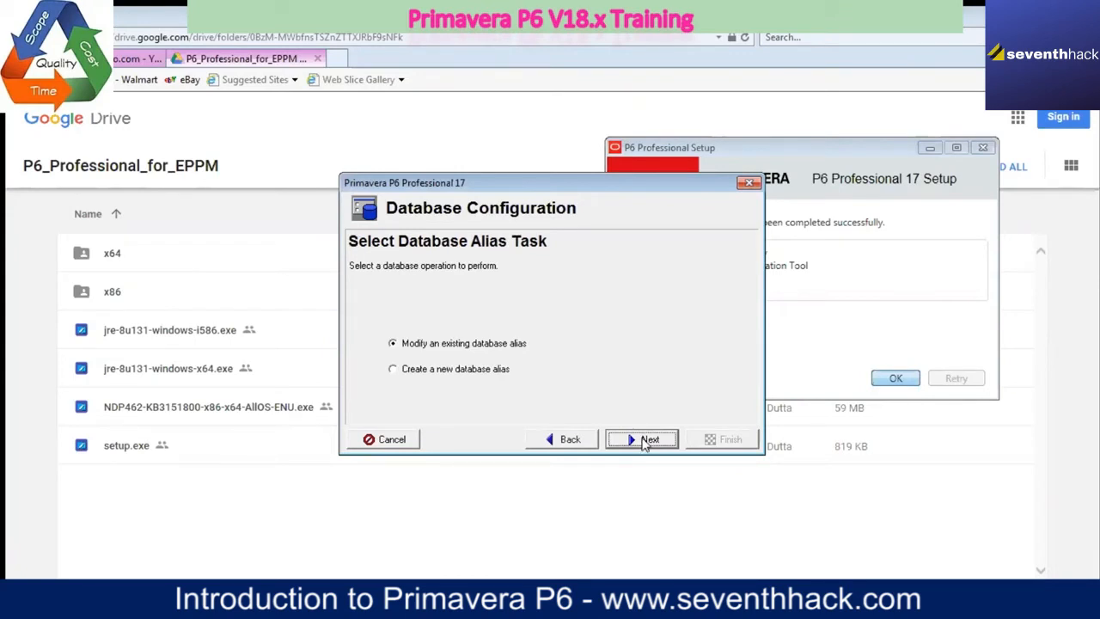
left_click(392, 371)
left_click(632, 441)
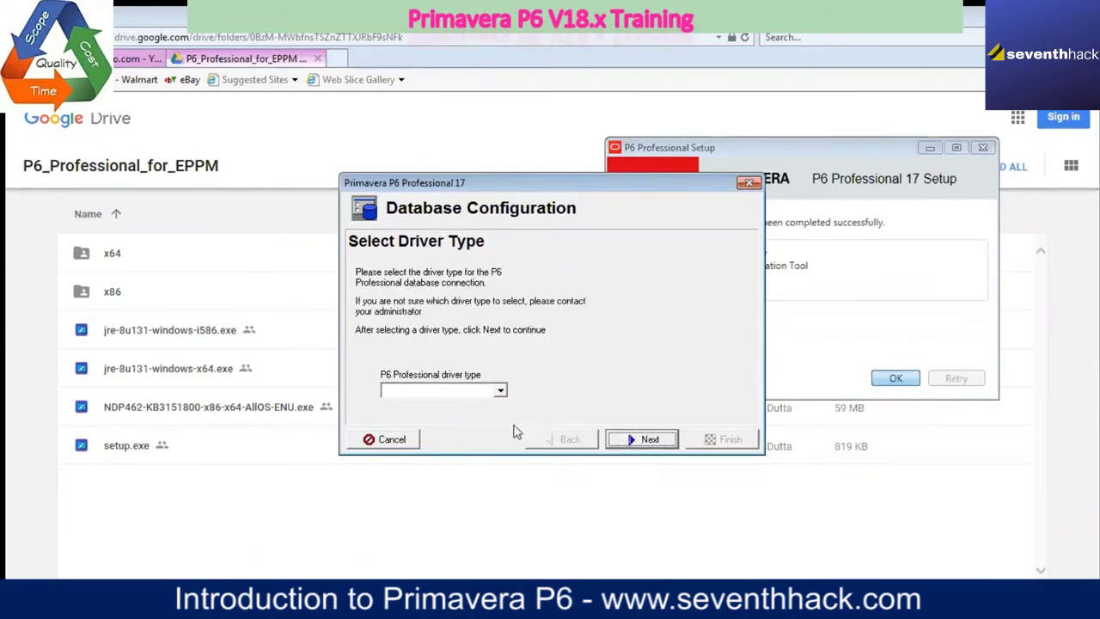
Step: Choose the P6 Pro Standalone (SQLite) driver type and add a new standalone database and connection
left_click(500, 392)
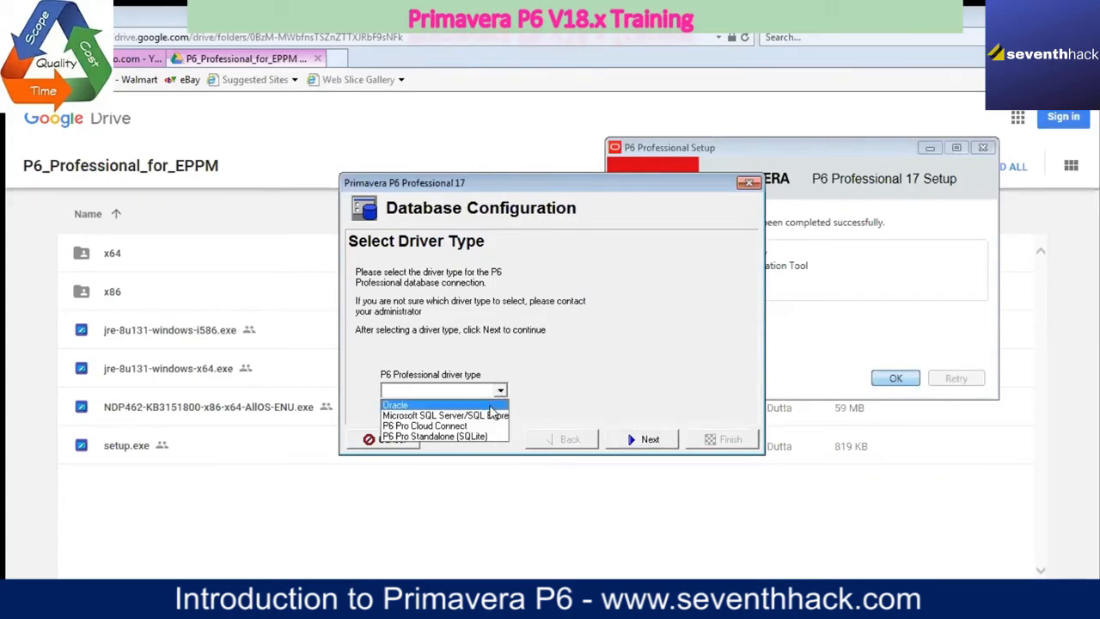
left_click(477, 436)
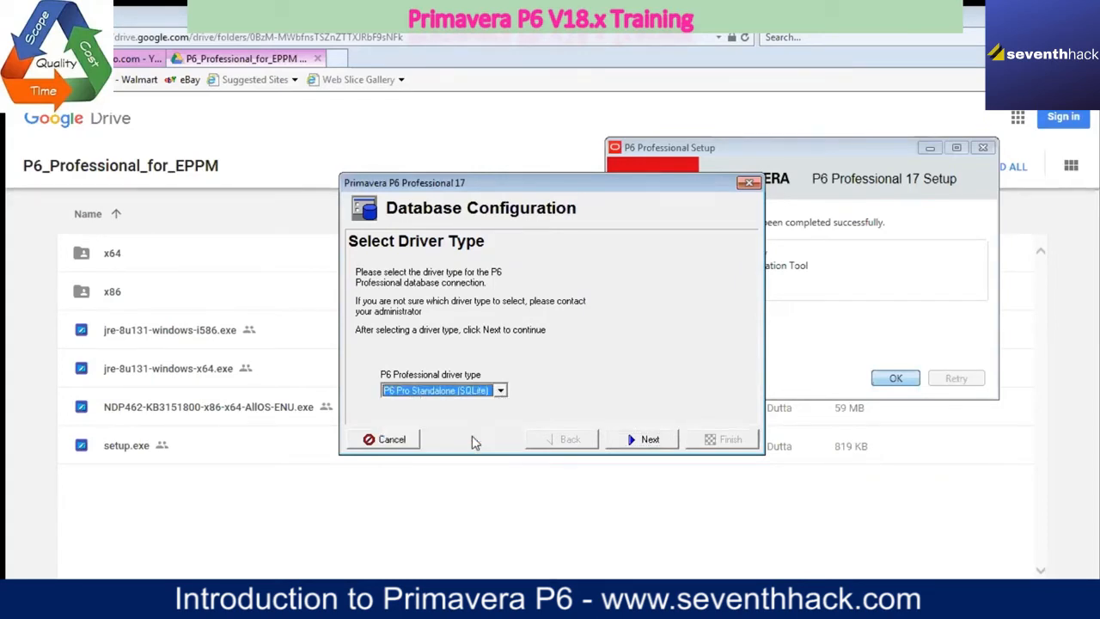
left_click(644, 439)
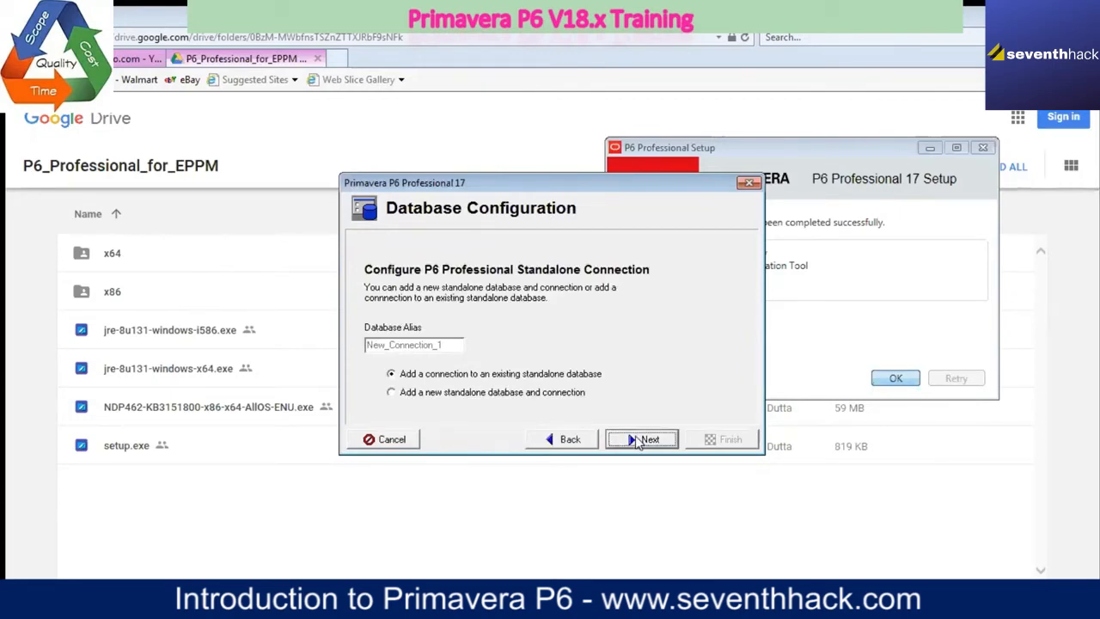
left_click(392, 392)
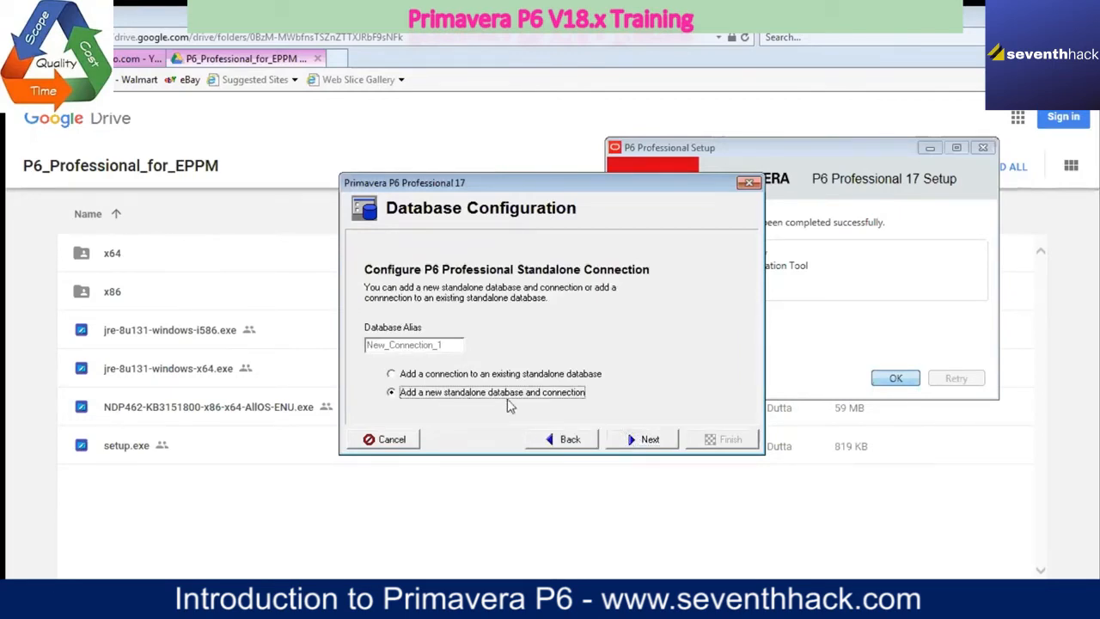
left_click(638, 441)
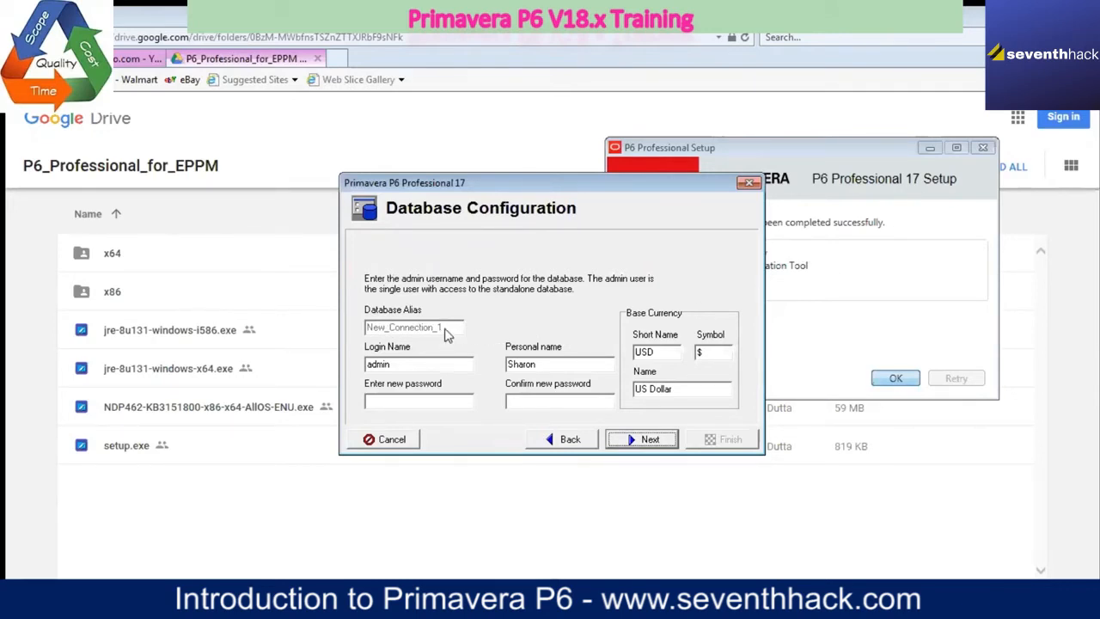
Step: Enter a new password for the standalone database's admin user
left_click(436, 401)
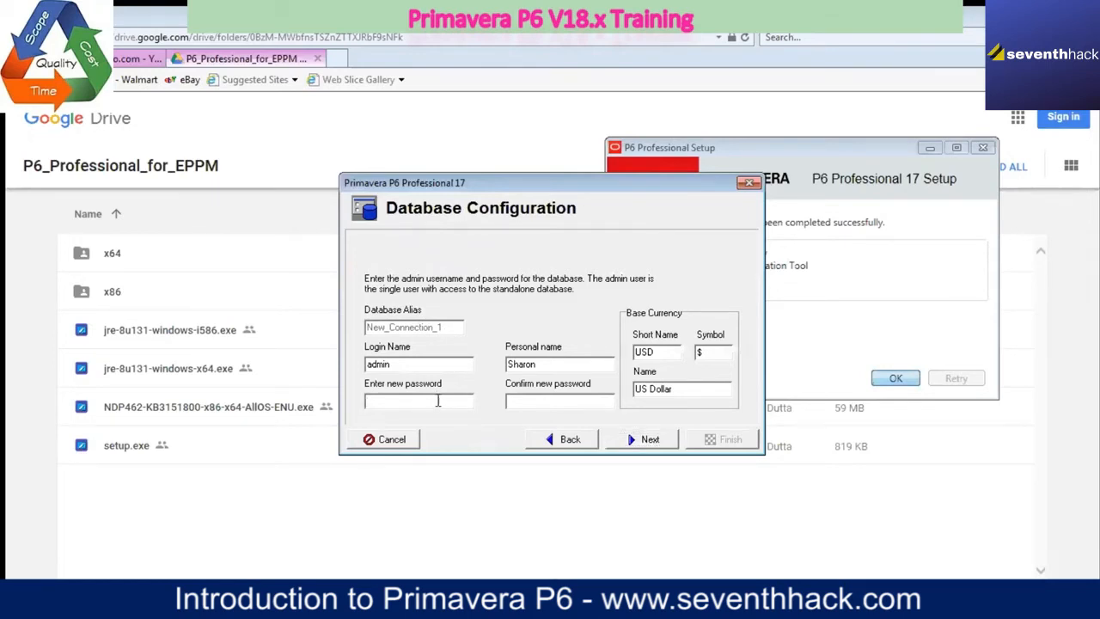
type("*******")
Step: Set the database login name to admin and replace the personal name with the student's own name
left_click_drag(398, 364, 328, 367)
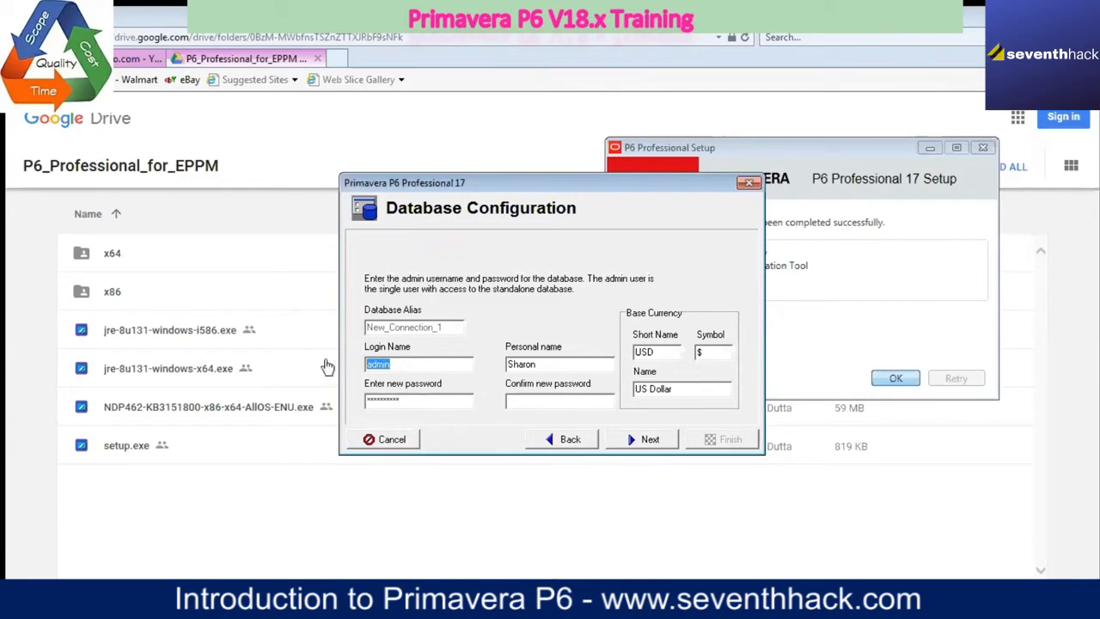
type("mozart")
key("BackSpace")
key("BackSpace")
key("BackSpace")
key("BackSpace")
key("BackSpace")
key("BackSpace")
type("admin")
left_click_drag(541, 363, 459, 375)
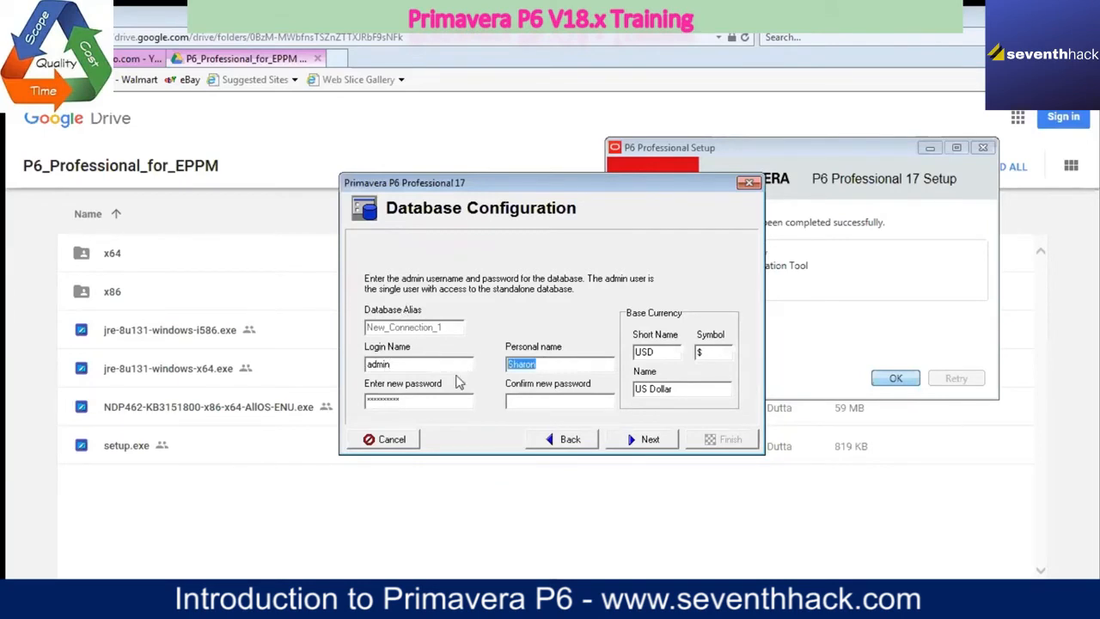
type("Mozart")
Step: Confirm the admin user's new password and continue to the database file settings
left_click(525, 399)
type("P*****")
left_click(650, 441)
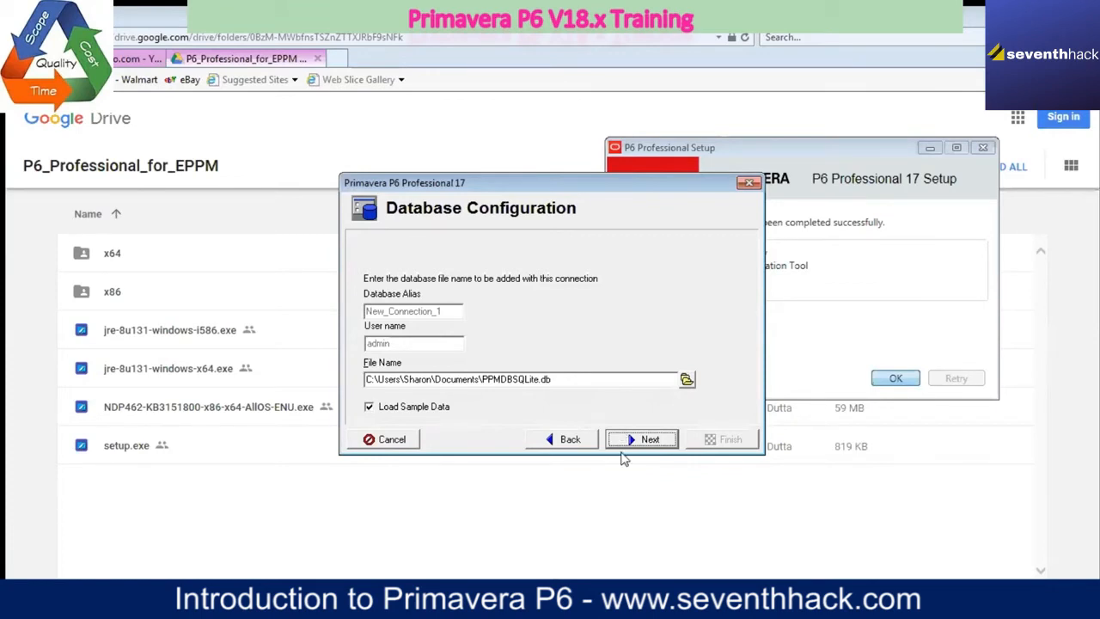
Step: Browse for the database file's save location and go to the OS (C:) drive
left_click(685, 379)
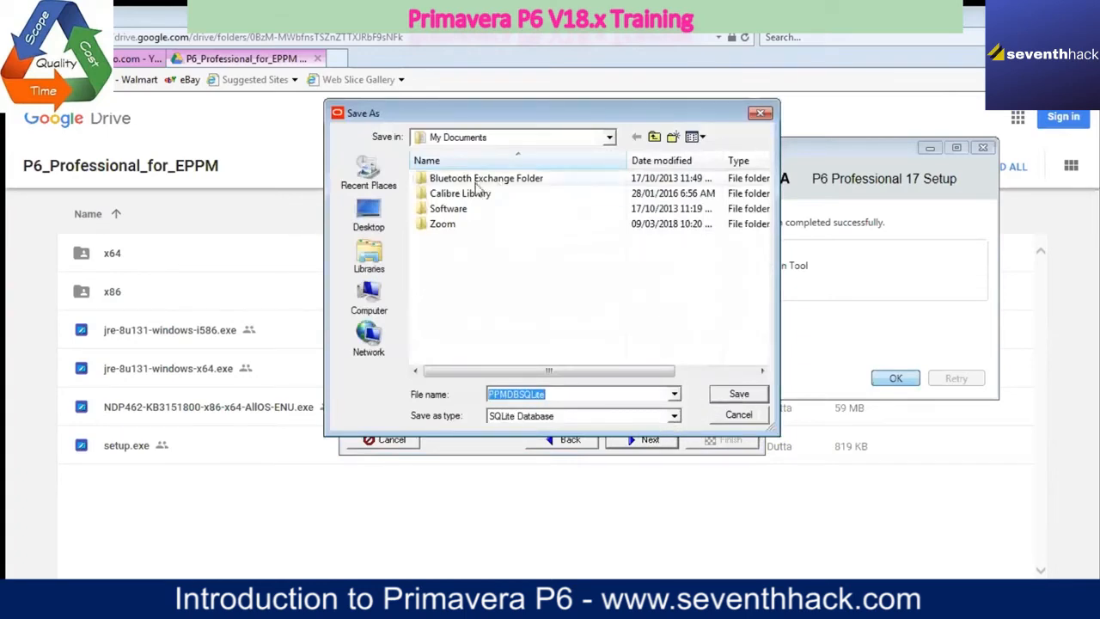
left_click(760, 113)
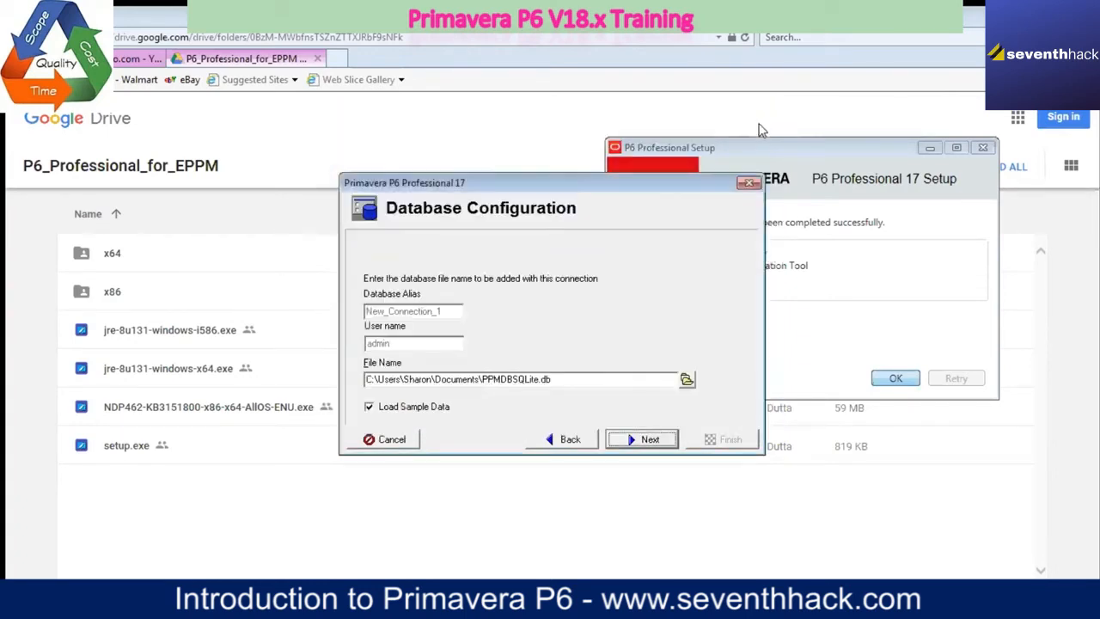
left_click(687, 381)
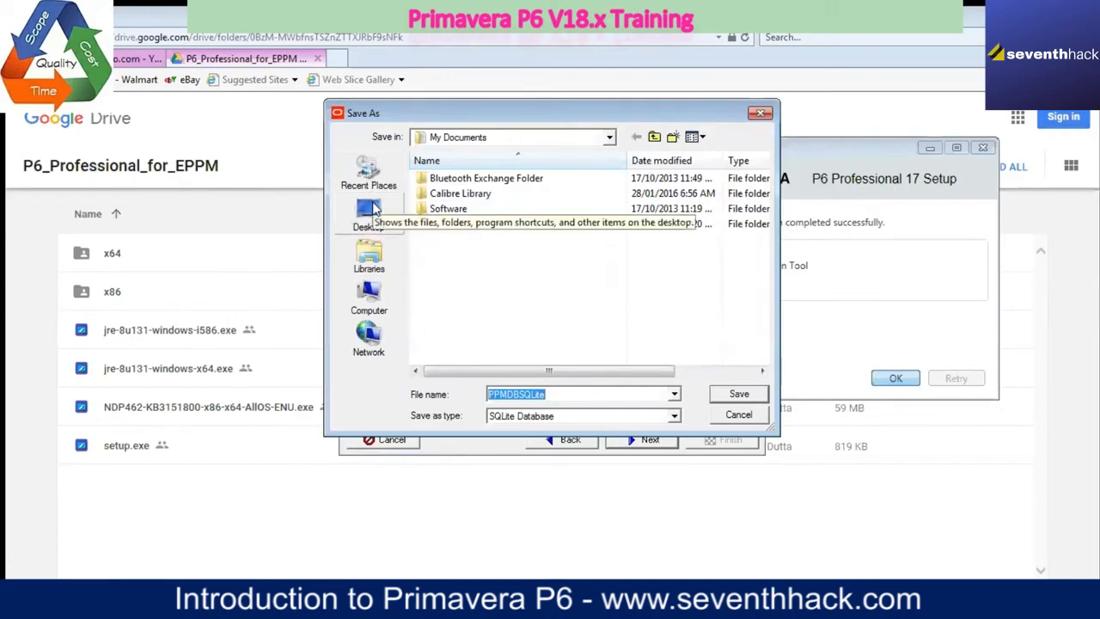
left_click(369, 290)
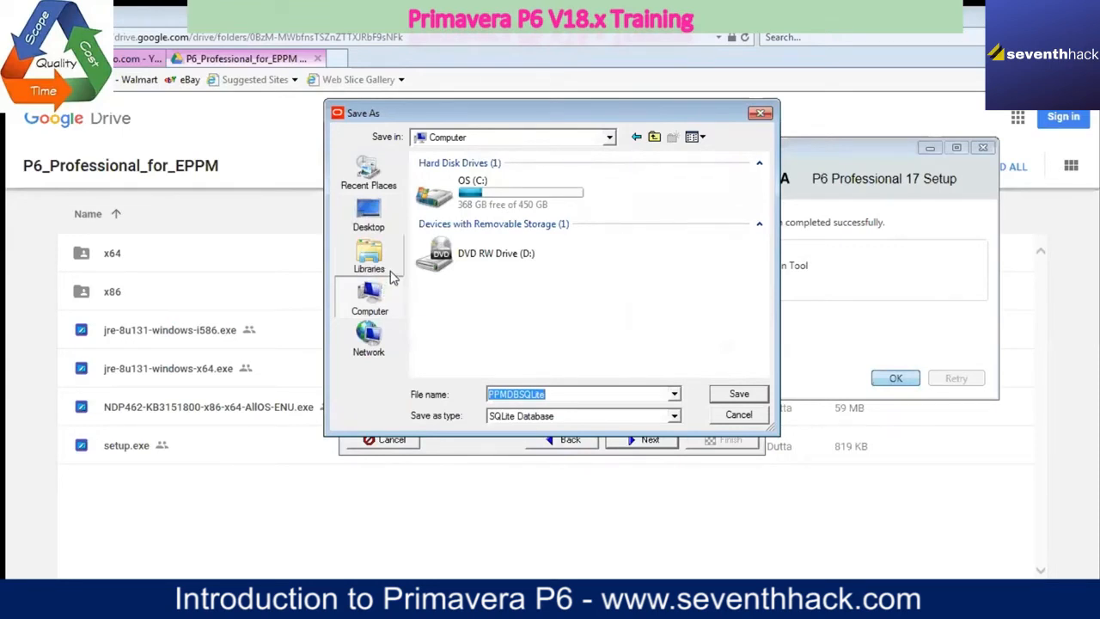
left_click(440, 205)
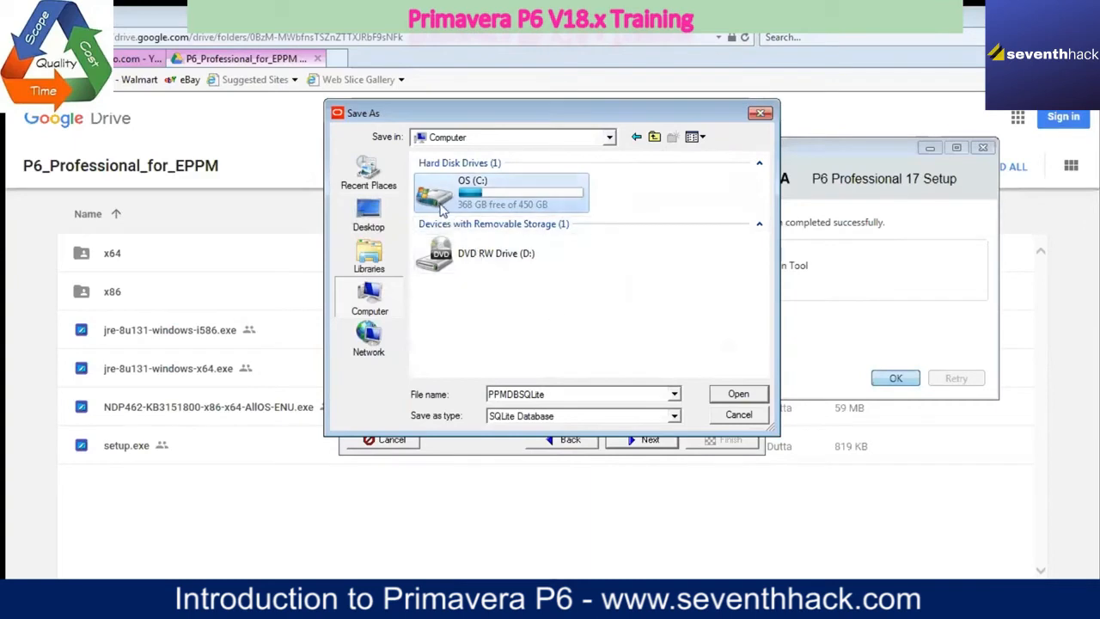
double_click(441, 205)
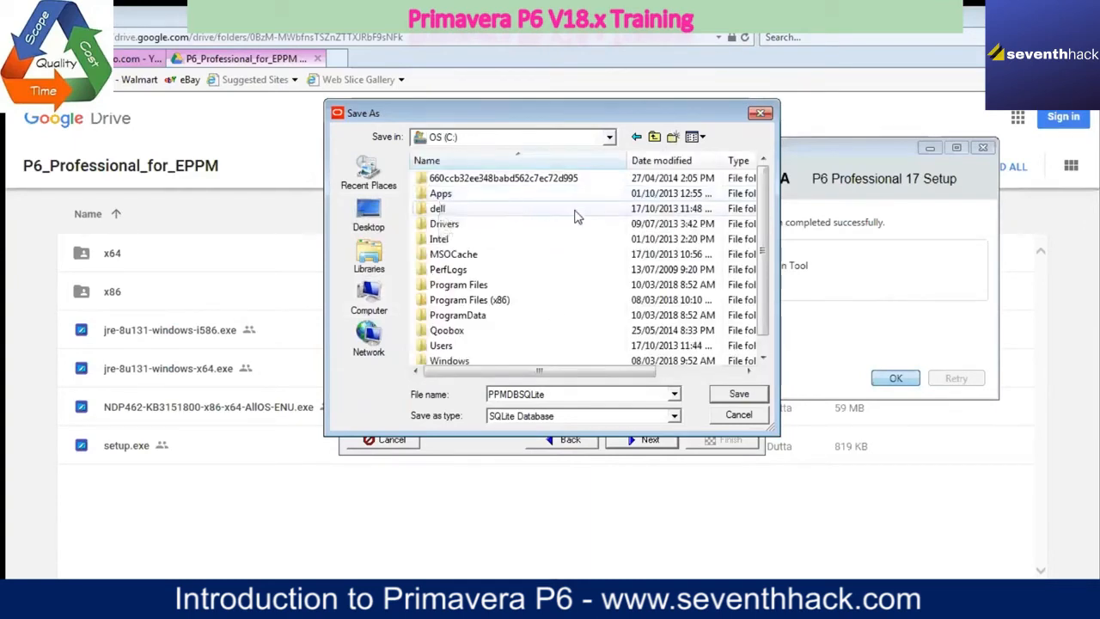
scroll(552, 284, "down", 1)
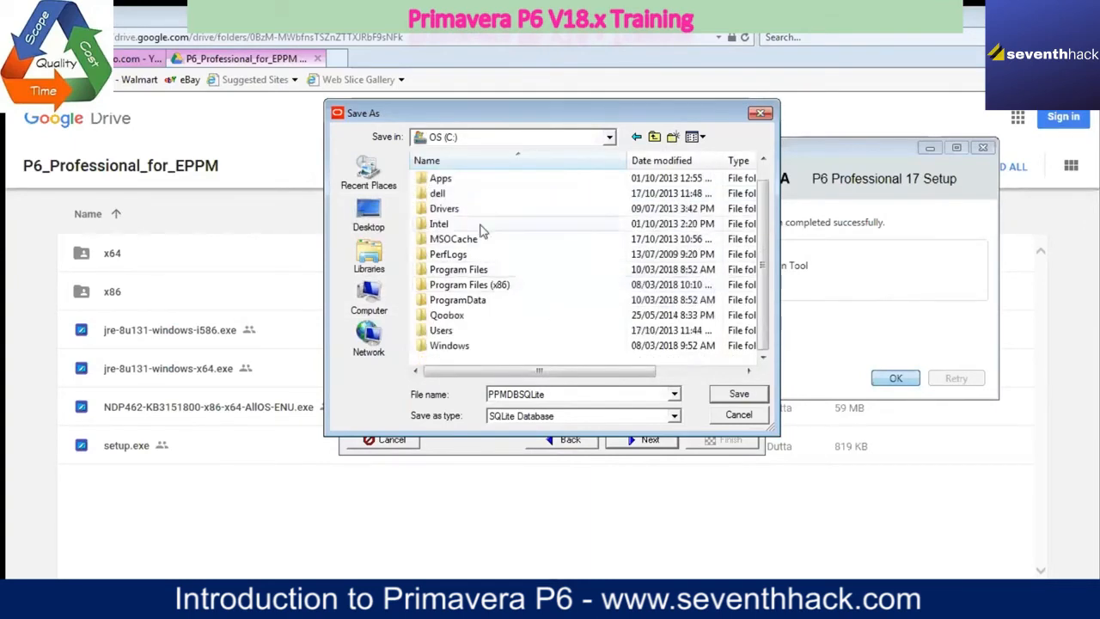
scroll(472, 228, "up", 1)
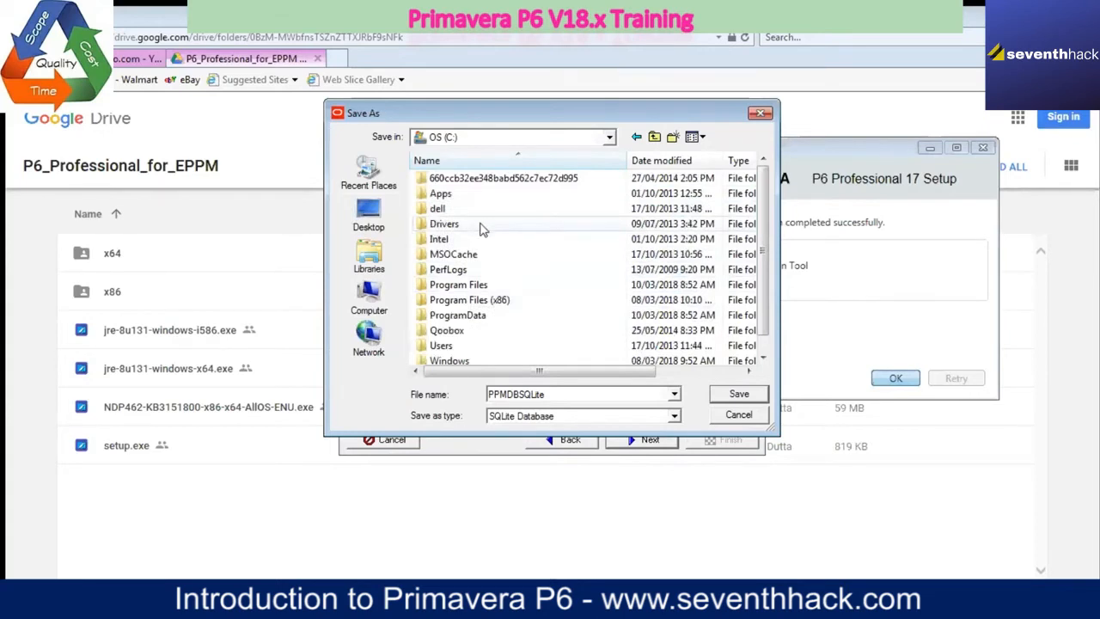
scroll(481, 228, "down", 1)
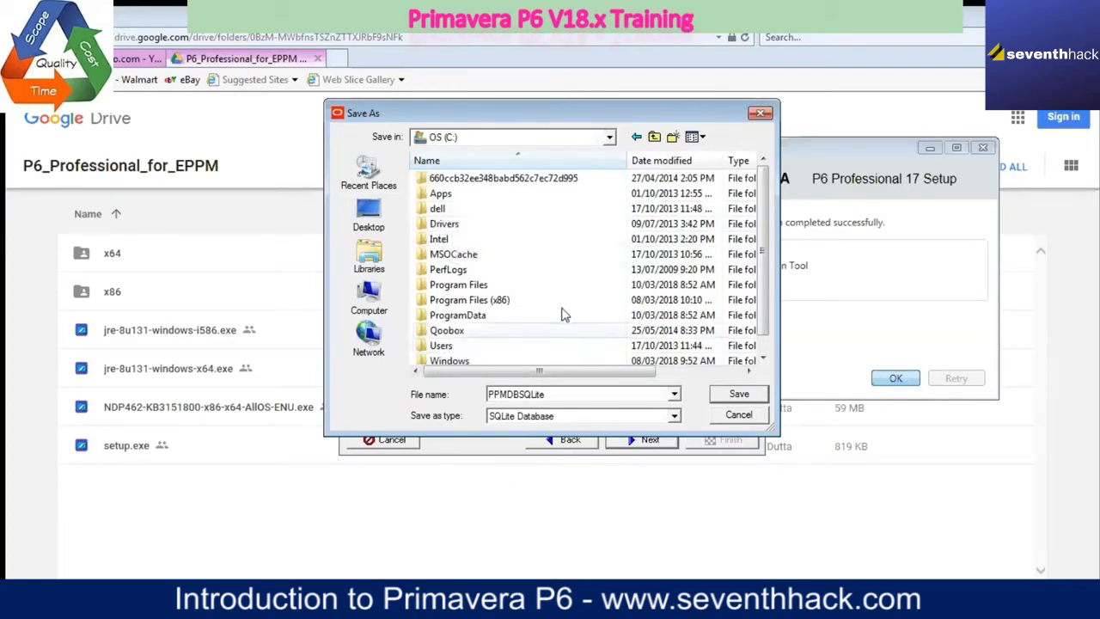
Step: Create a folder named WORK AREA on the OS (C:) drive and open it
left_click(672, 138)
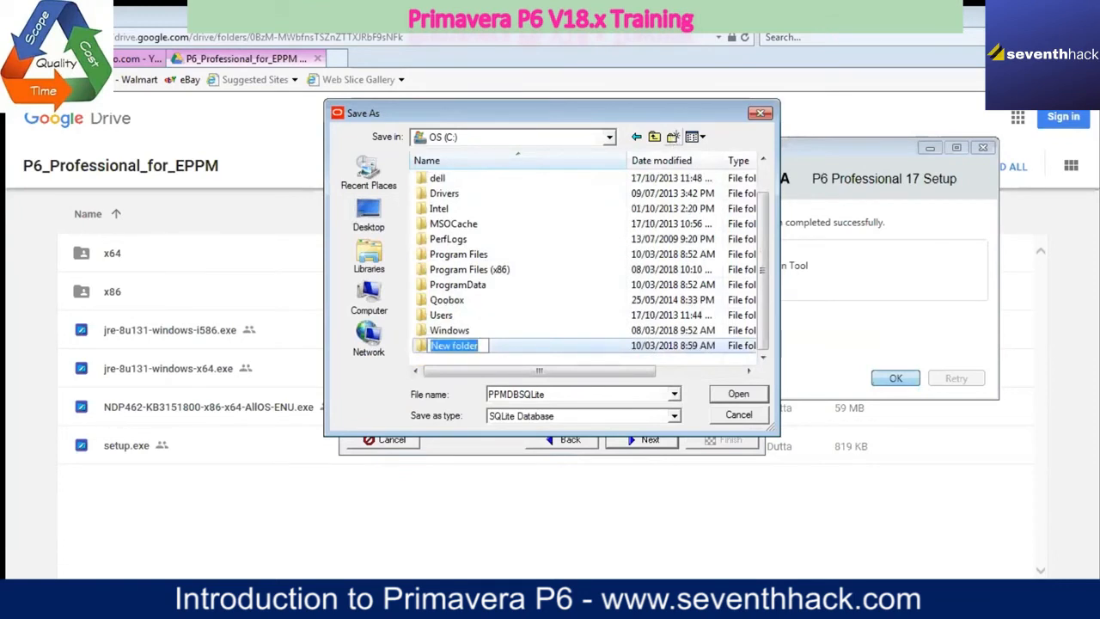
type("w")
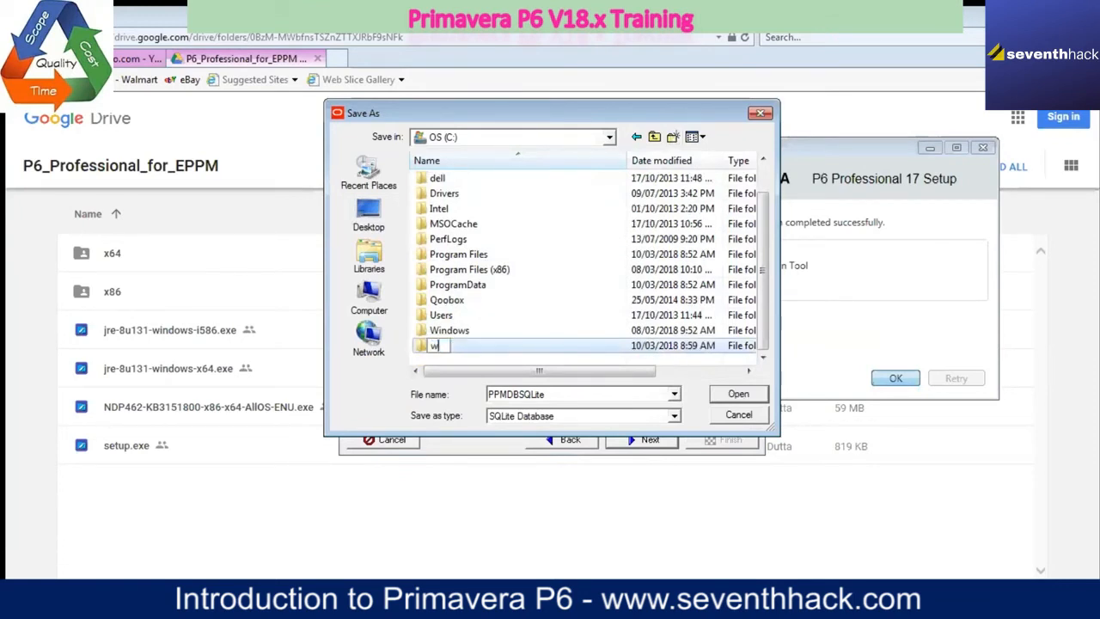
key("BackSpace")
key("Caps_Lock")
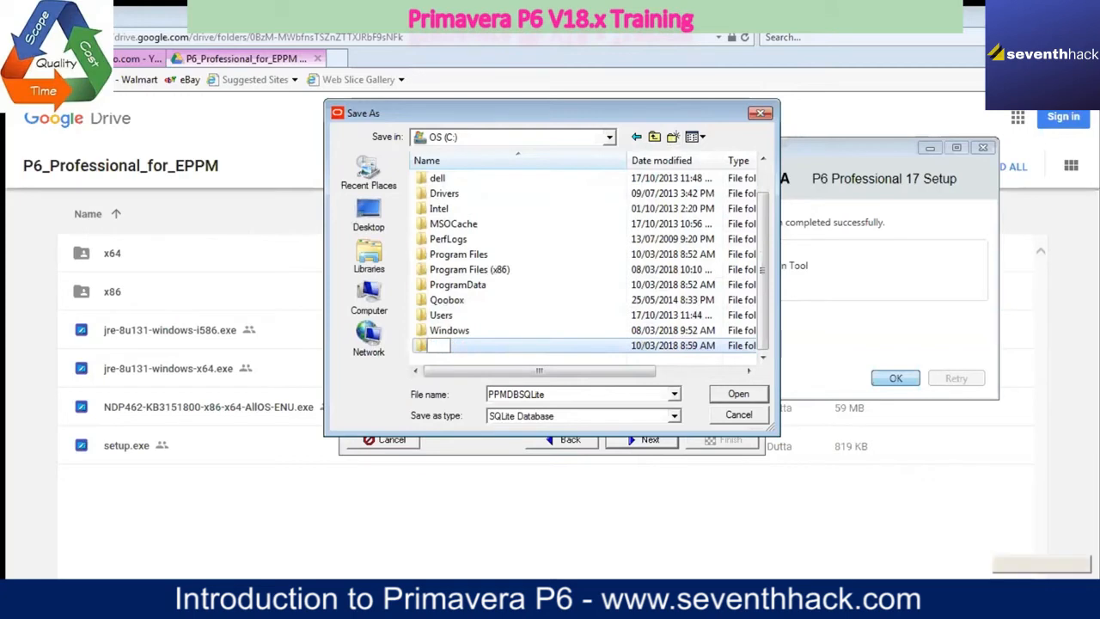
type("WORK")
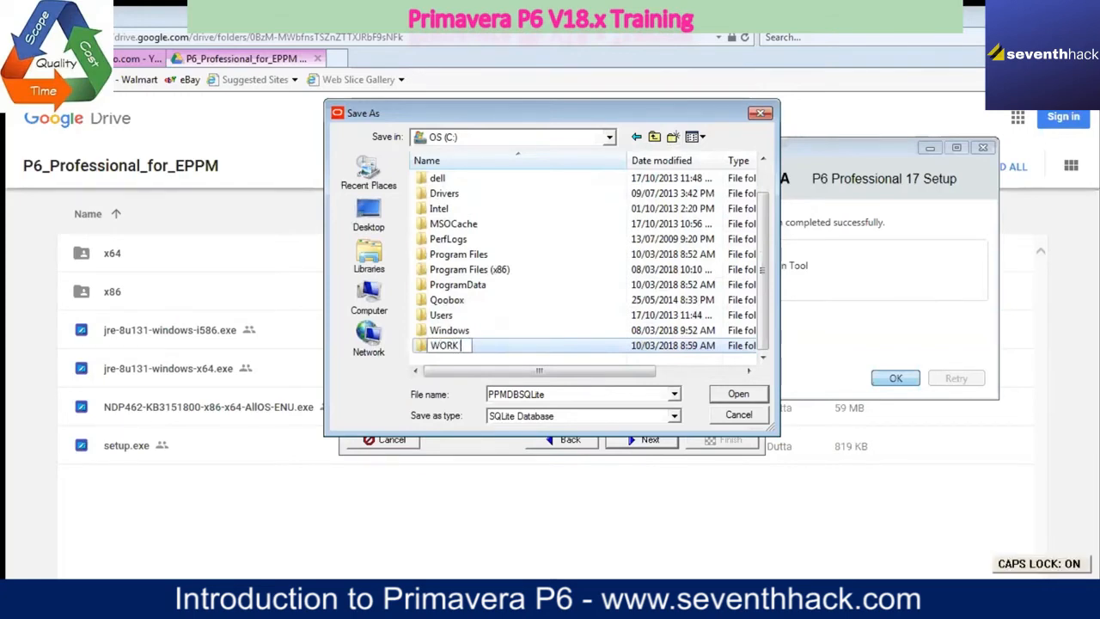
type(" AREA")
key("Caps_Lock")
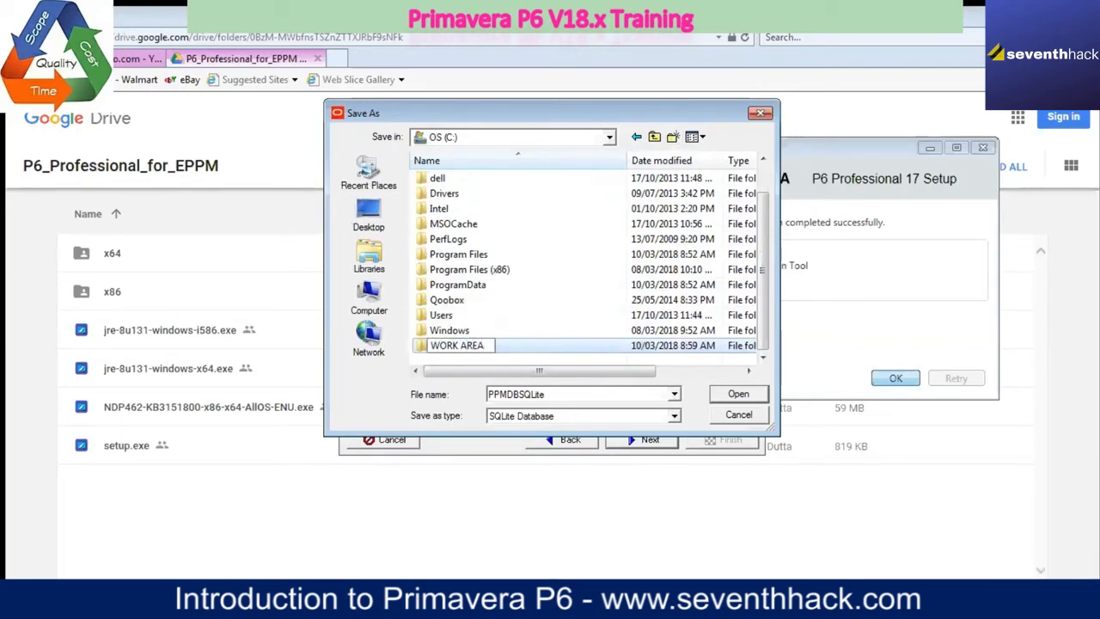
left_click(740, 394)
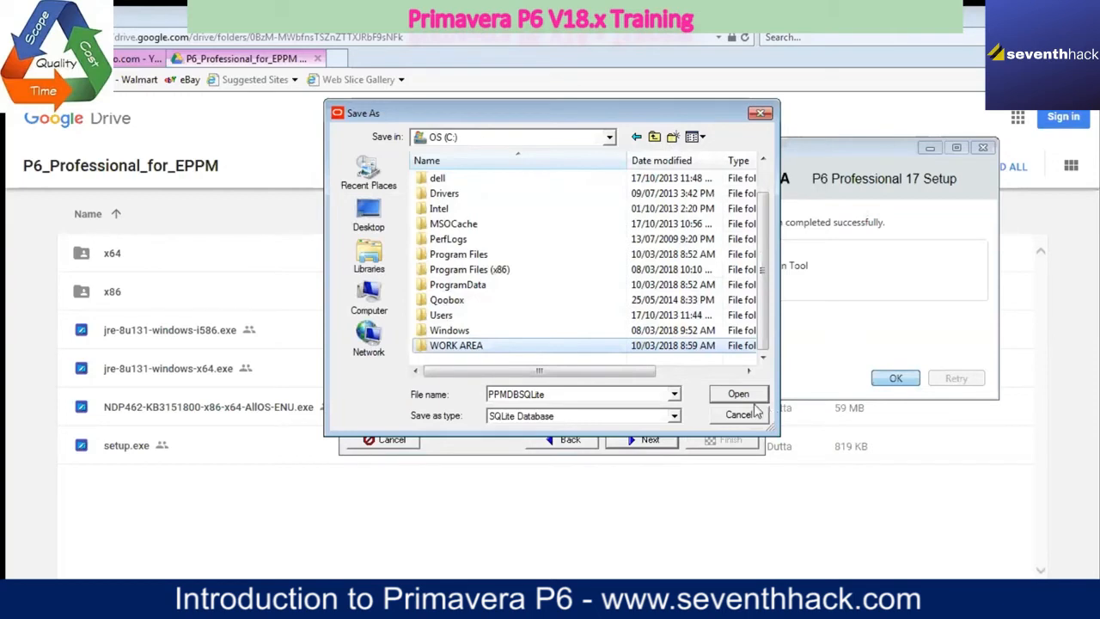
key("Return")
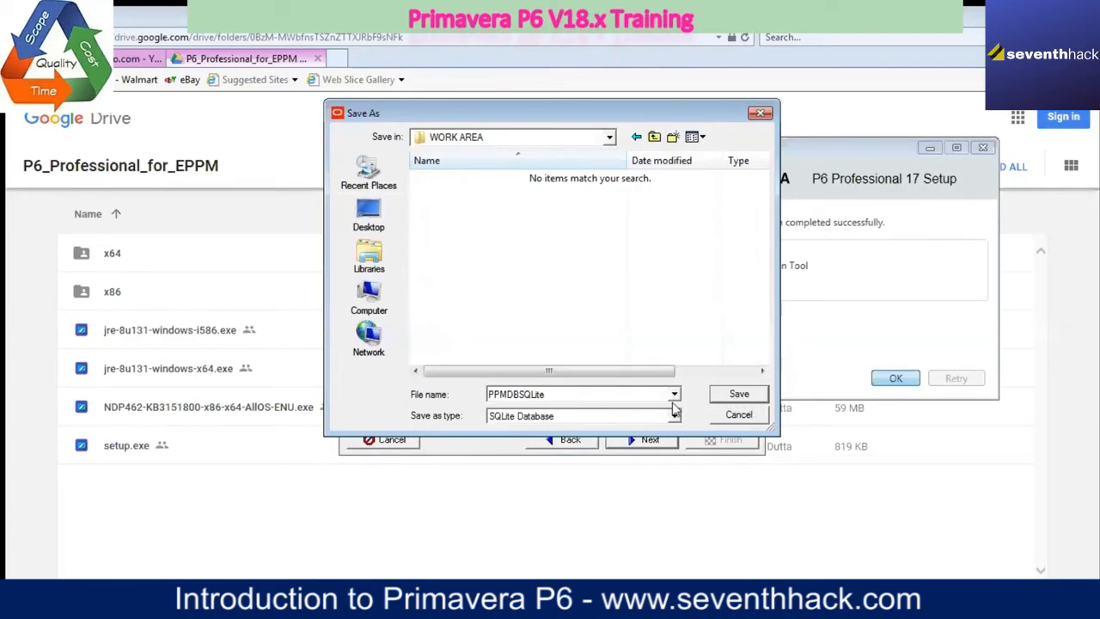
Step: Create a folder named P6 DATABASE inside WORK AREA and open it
left_click(673, 139)
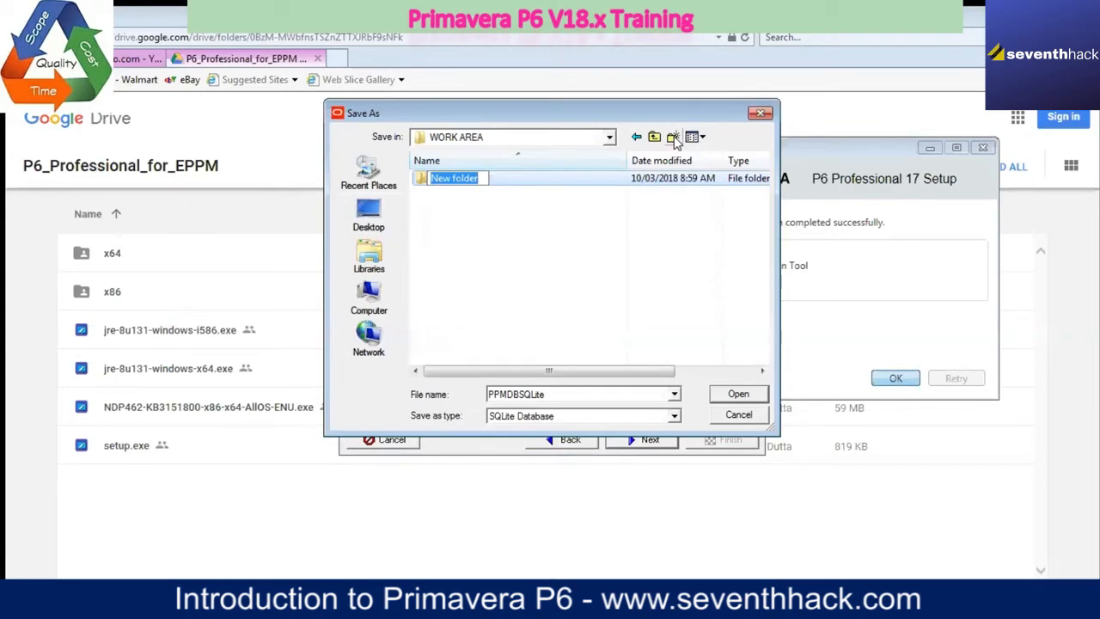
type("P")
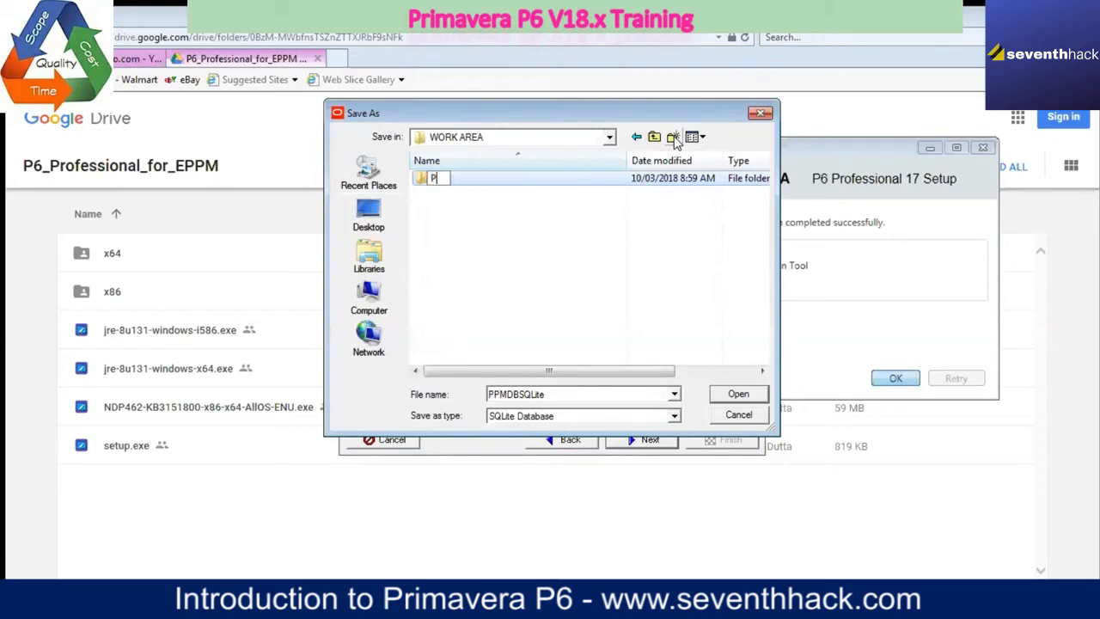
type("6 D")
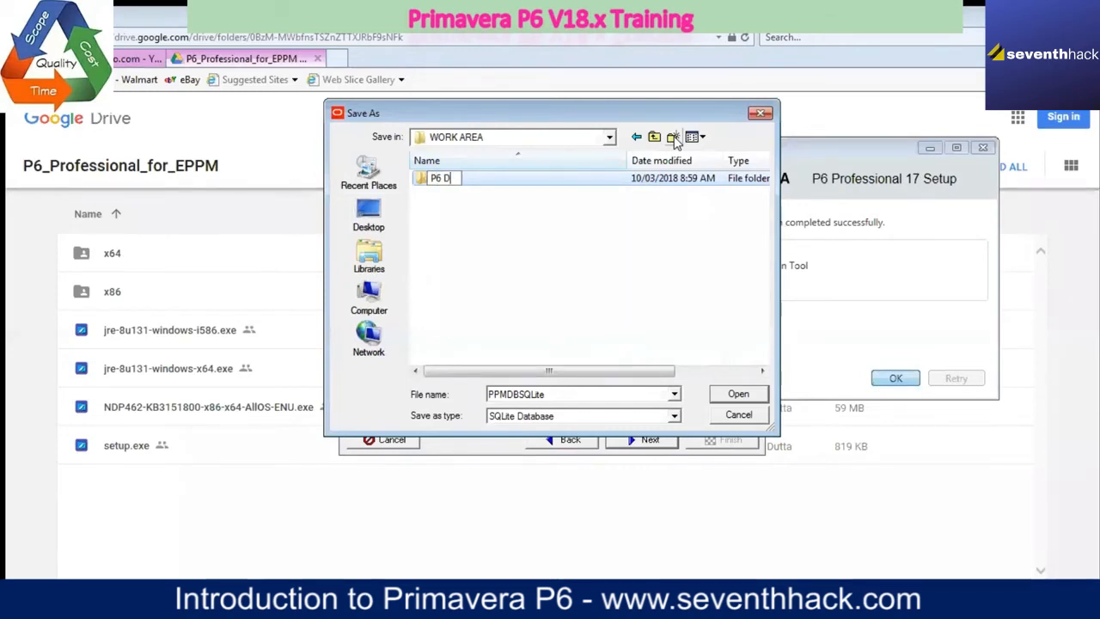
type("ATABASE")
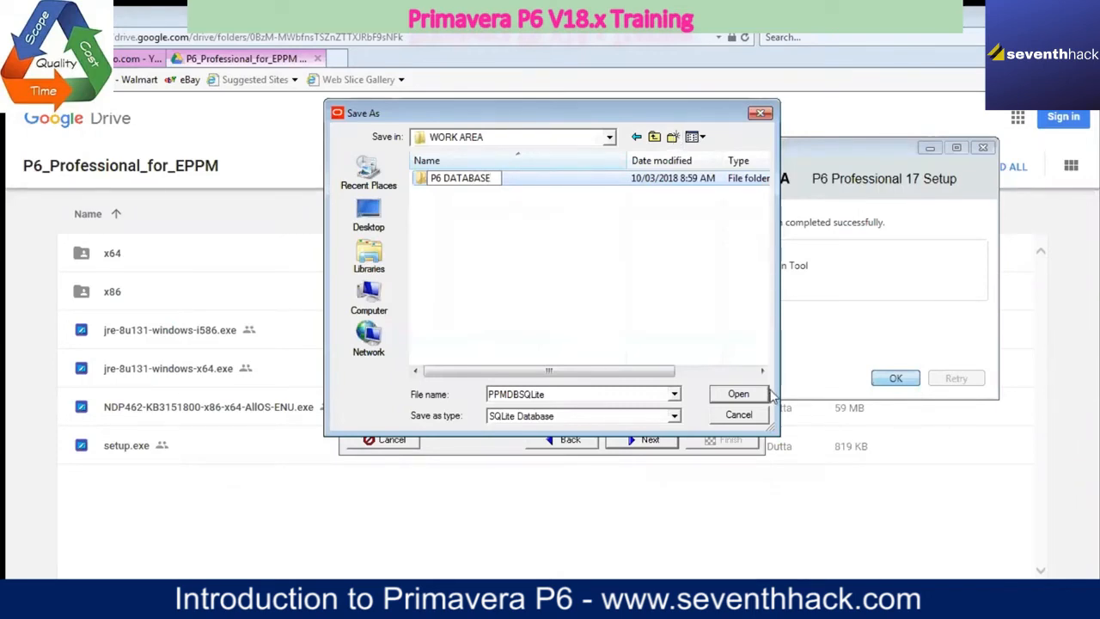
key("Return")
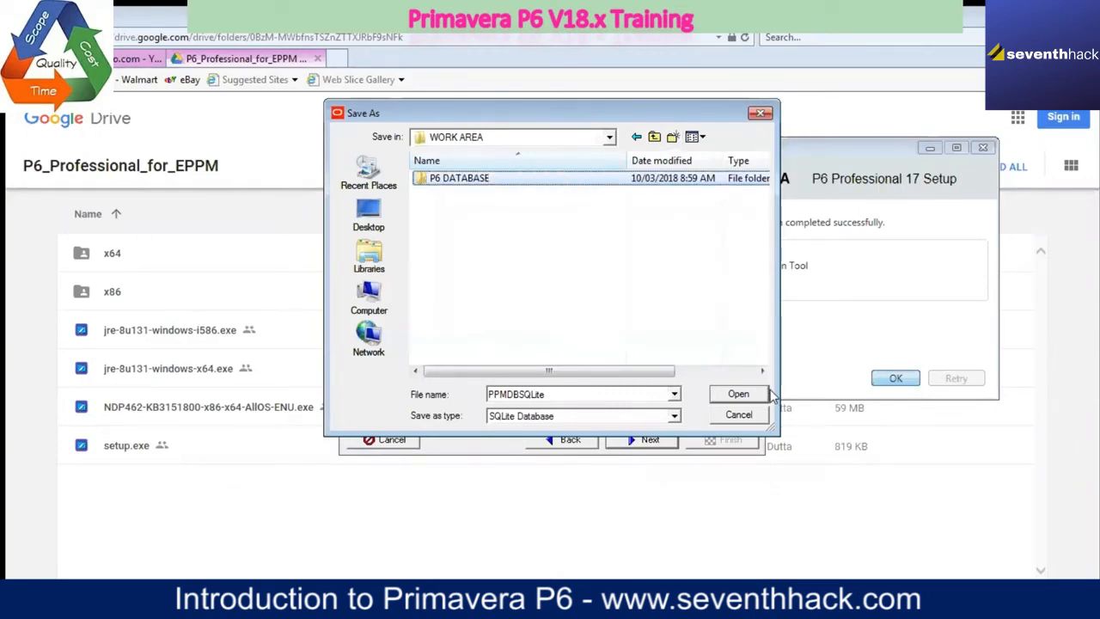
left_click(769, 394)
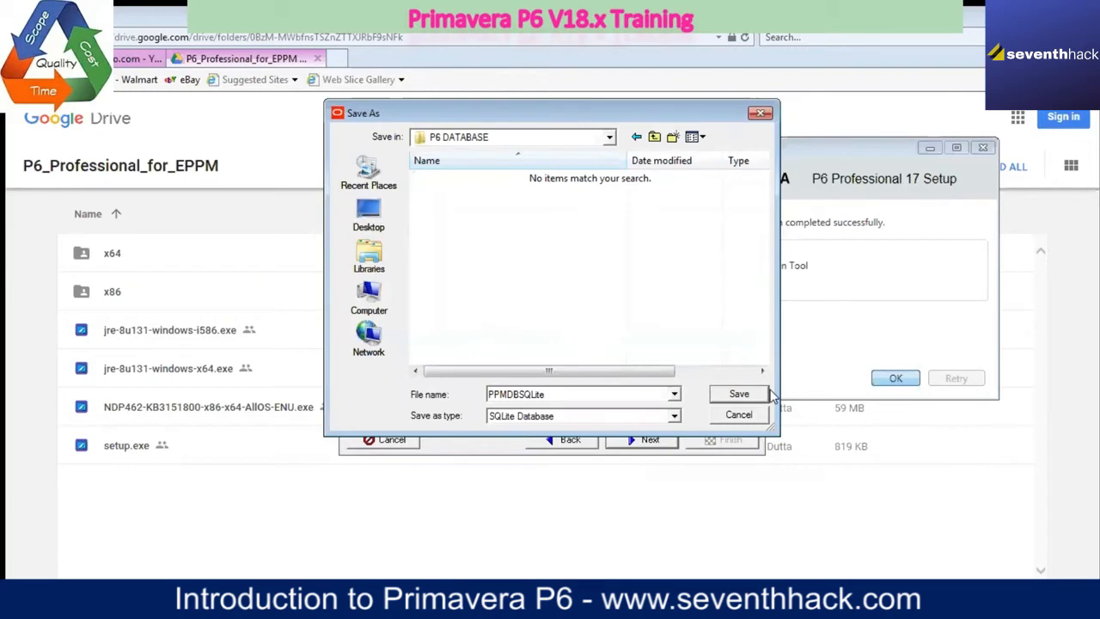
Step: Save the PPMDBSQLite database file in the P6 DATABASE folder with sample data loaded and finish the database configuration
left_click(741, 395)
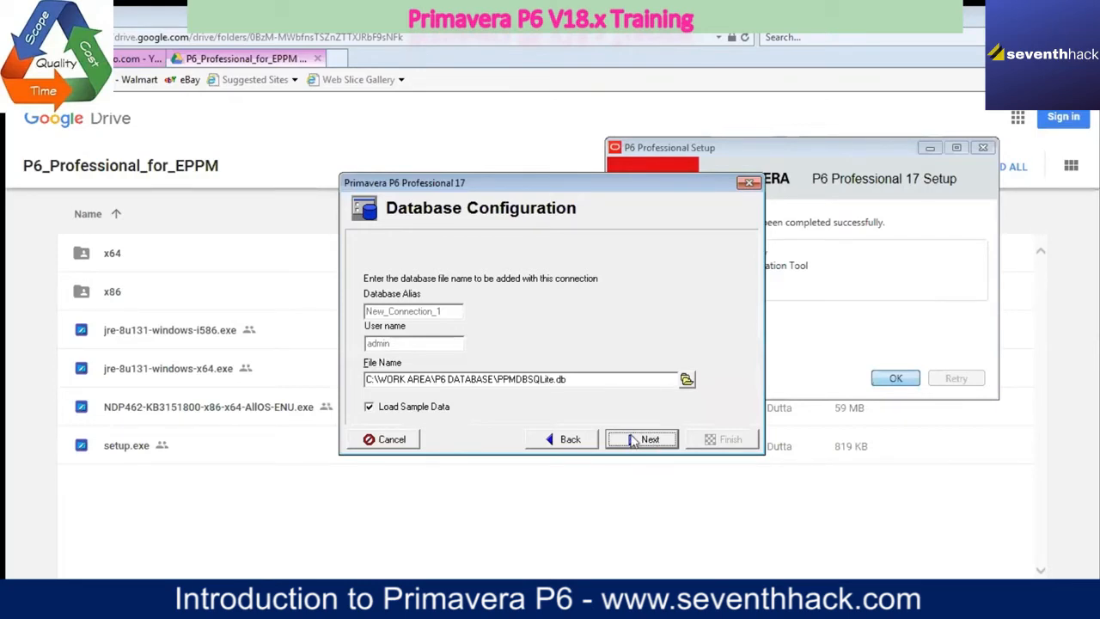
left_click(641, 439)
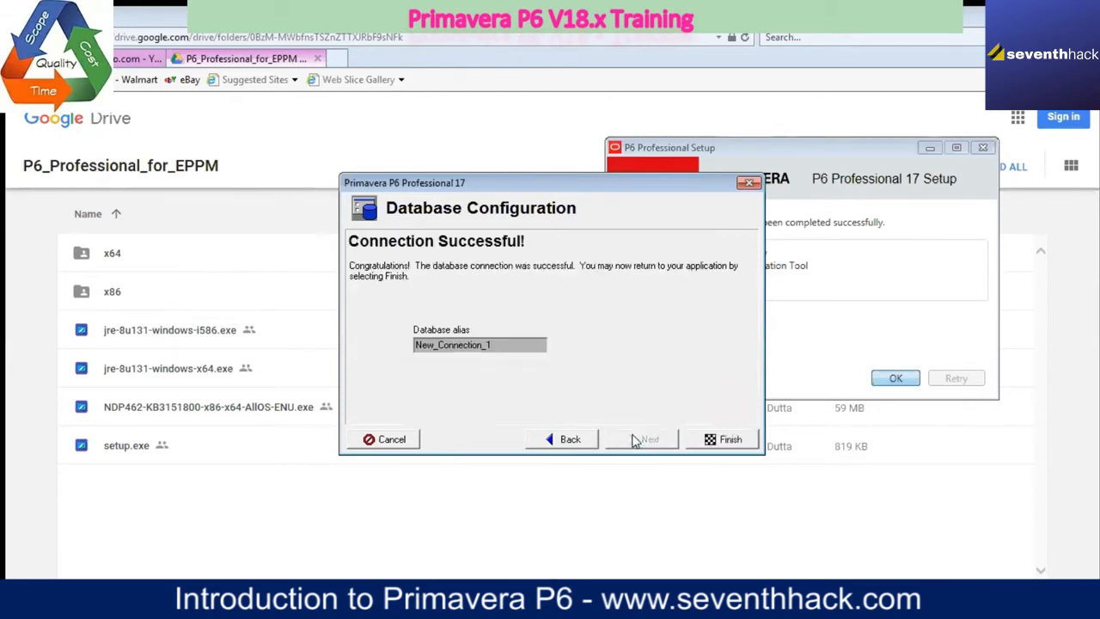
left_click(730, 439)
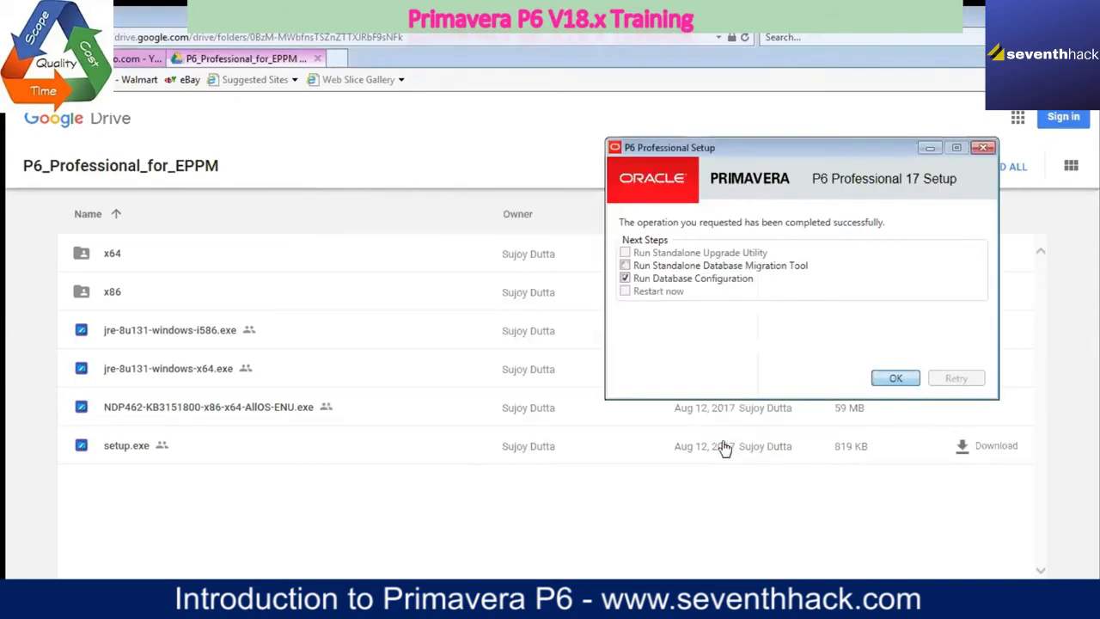
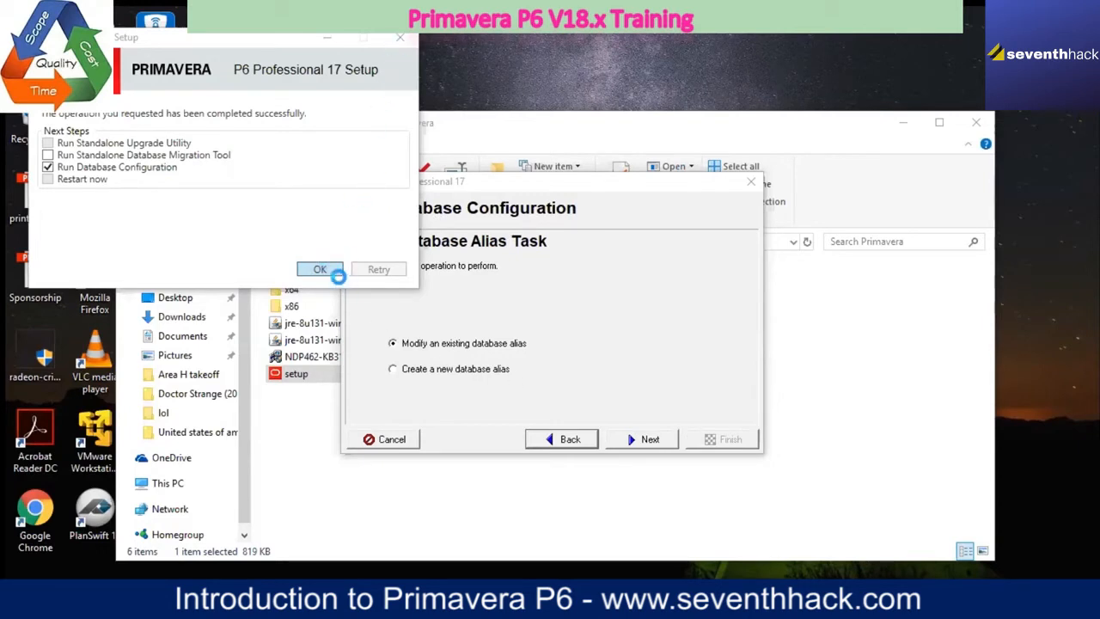
Step: Return to the start of the database configuration wizard and choose to create a new database alias
left_click(472, 384)
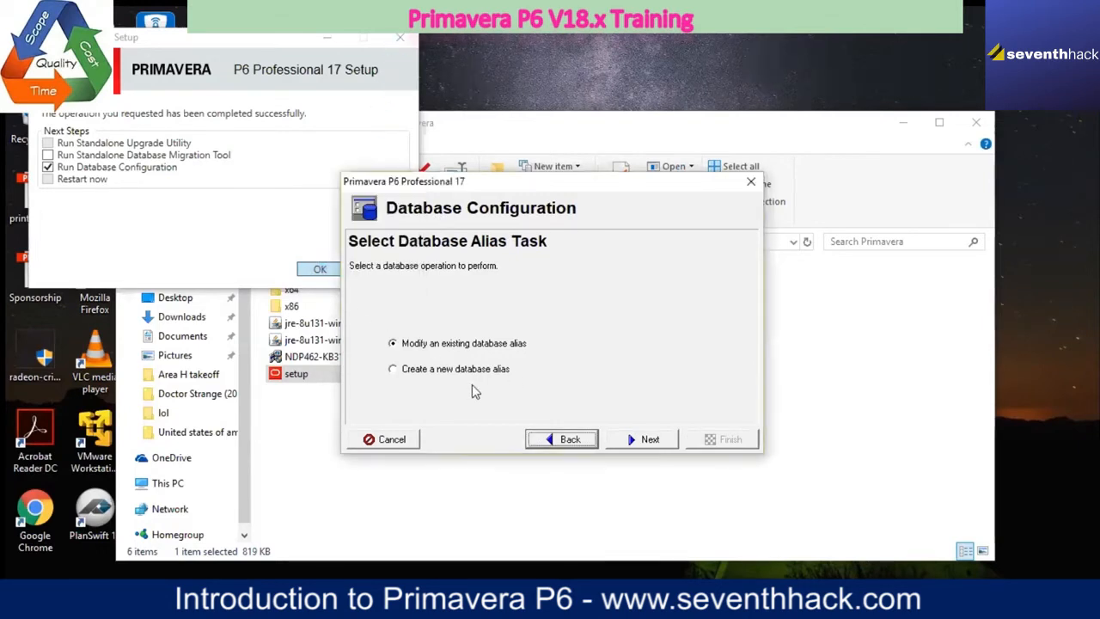
left_click(563, 439)
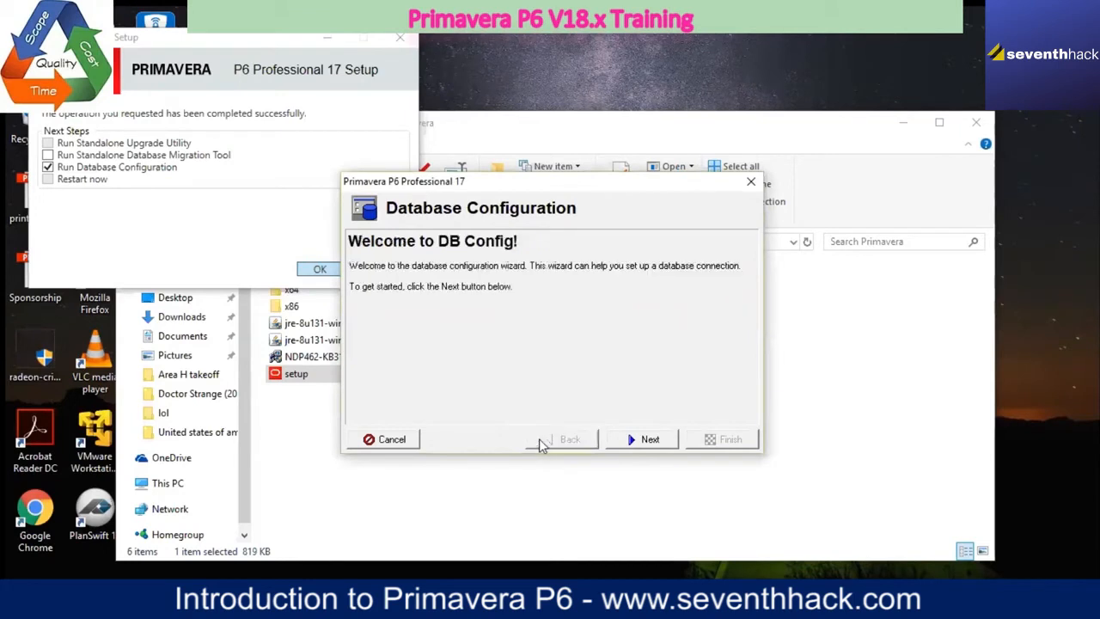
left_click(640, 439)
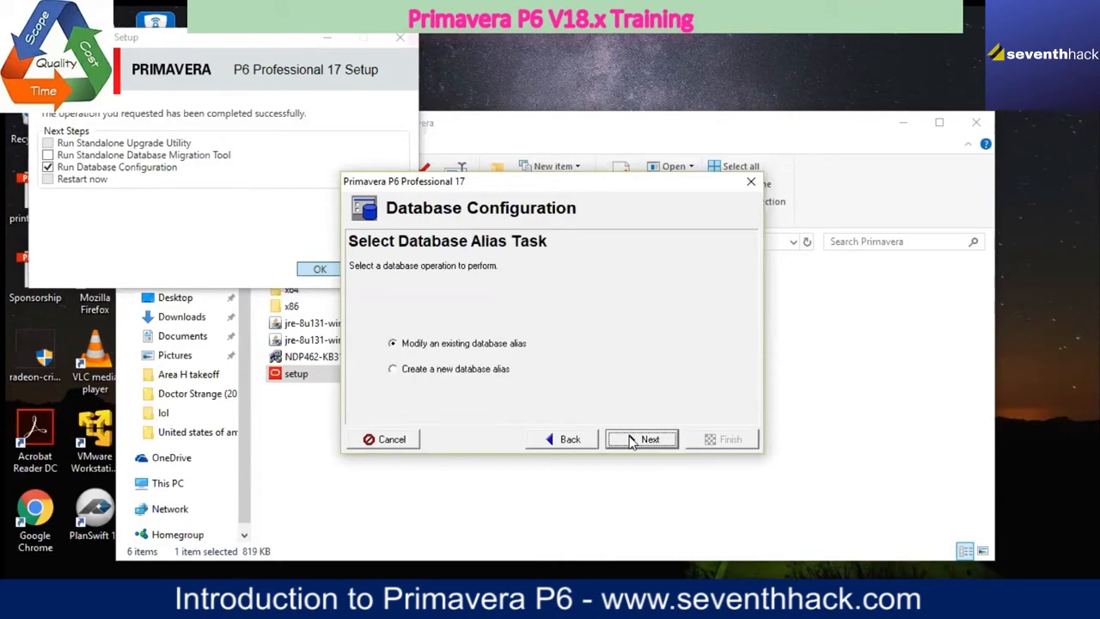
left_click(478, 369)
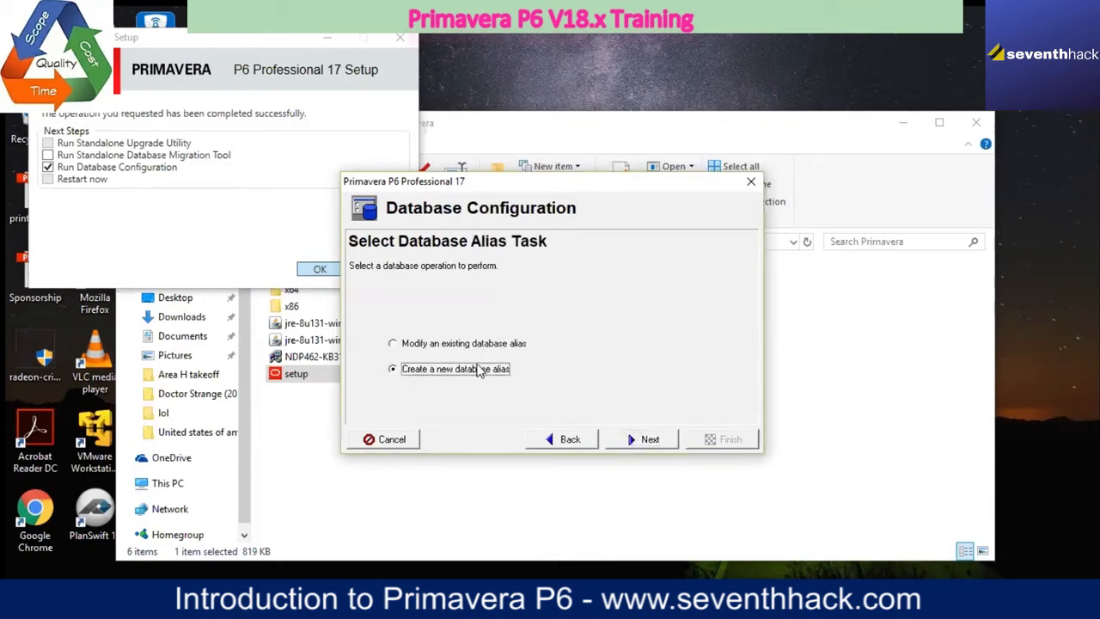
left_click(615, 439)
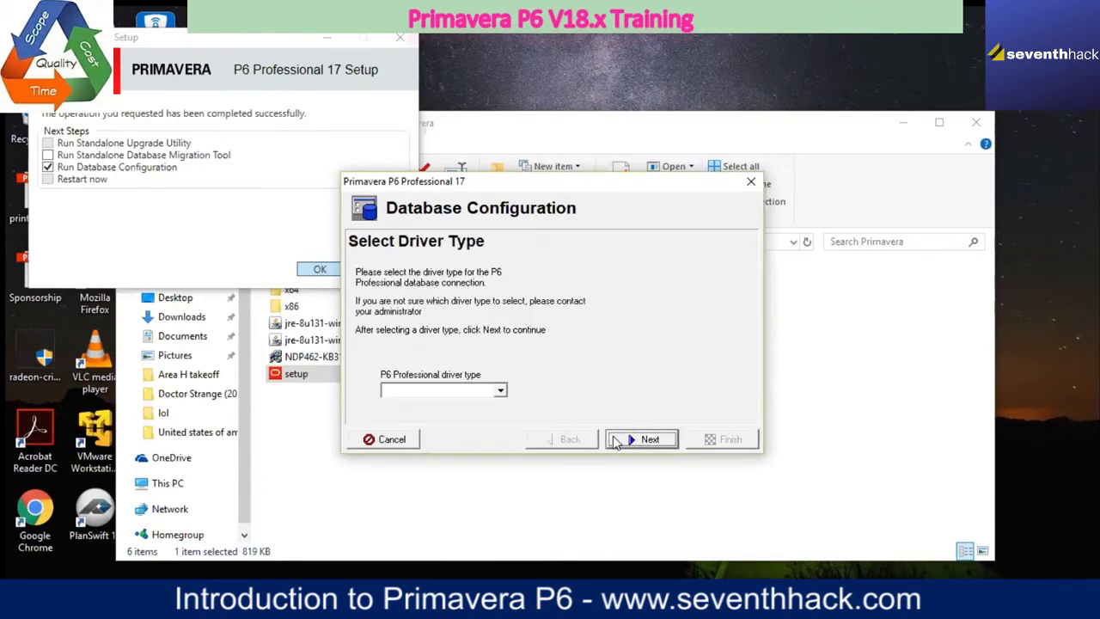
Step: Select the P6 Pro Standalone (SQLite) driver type and choose to add a new standalone database and connection
left_click(499, 392)
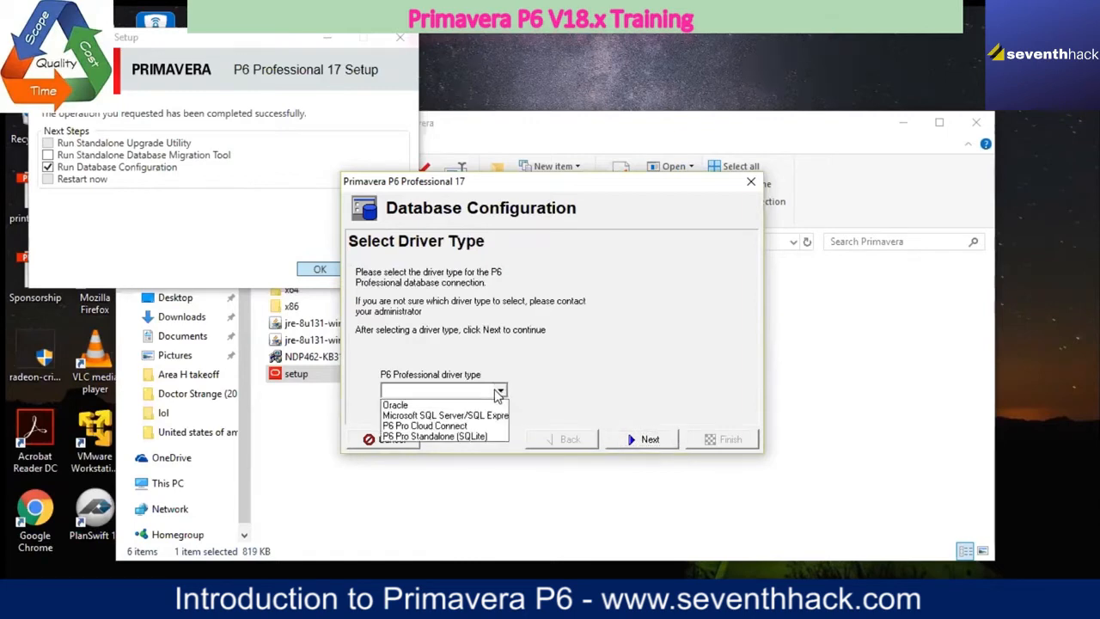
left_click(483, 436)
left_click(619, 439)
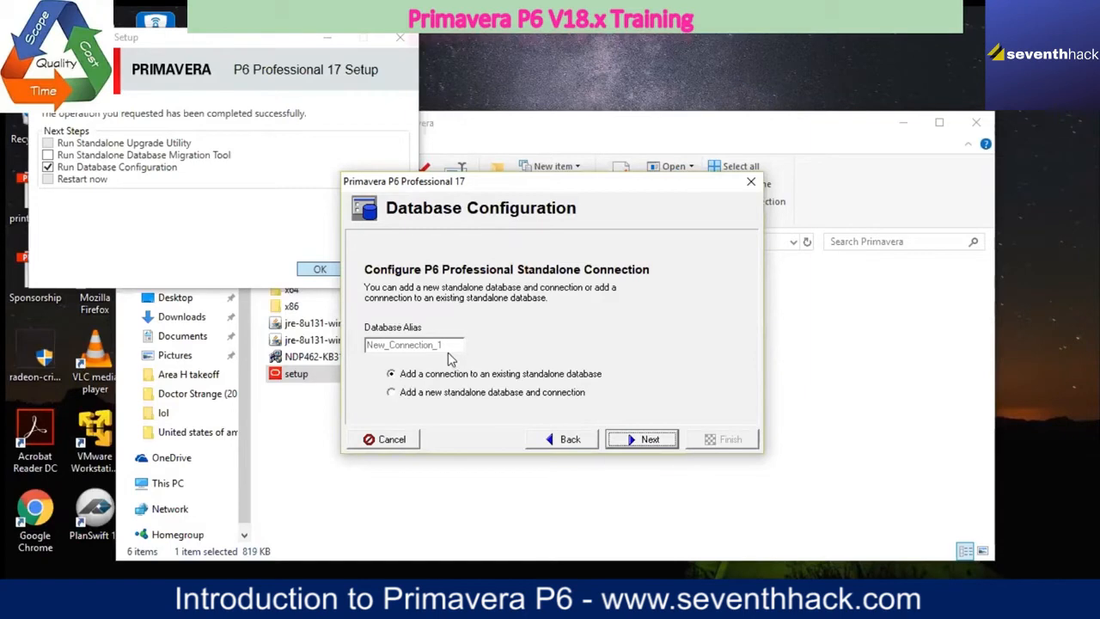
left_click(392, 394)
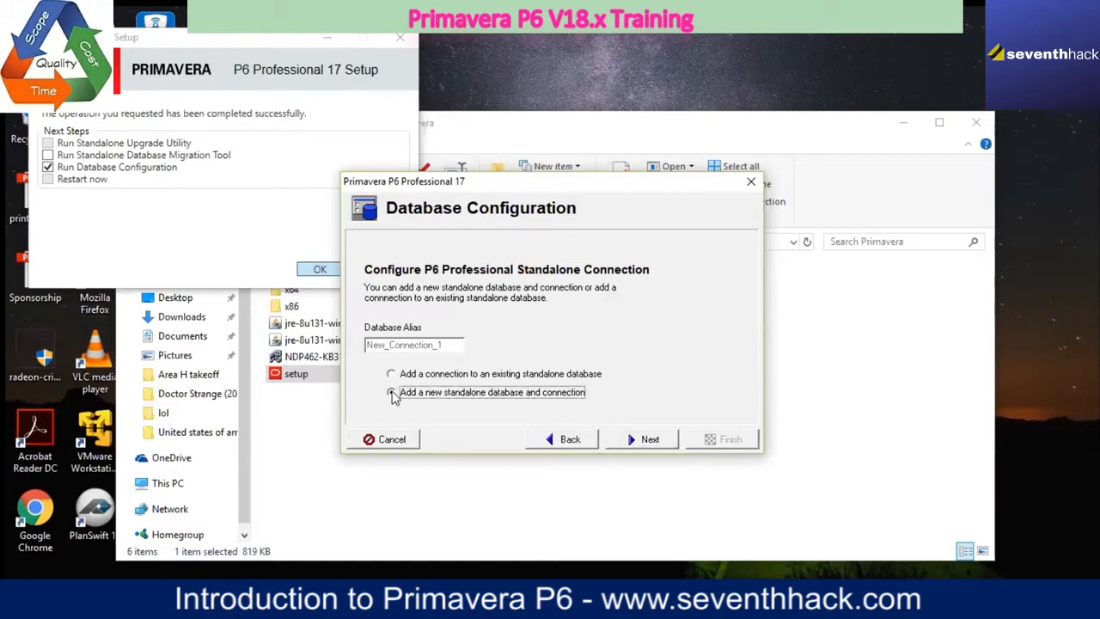
left_click(630, 441)
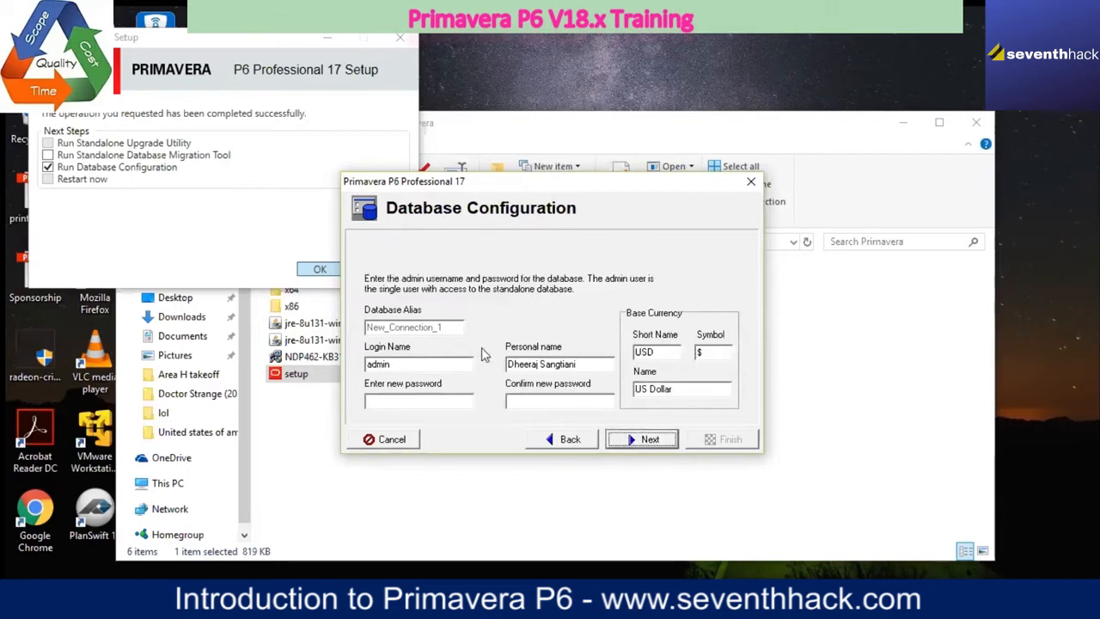
Step: Enter and confirm the new password for the admin login, keeping the US Dollar base currency, and continue
left_click(413, 403)
type("*****")
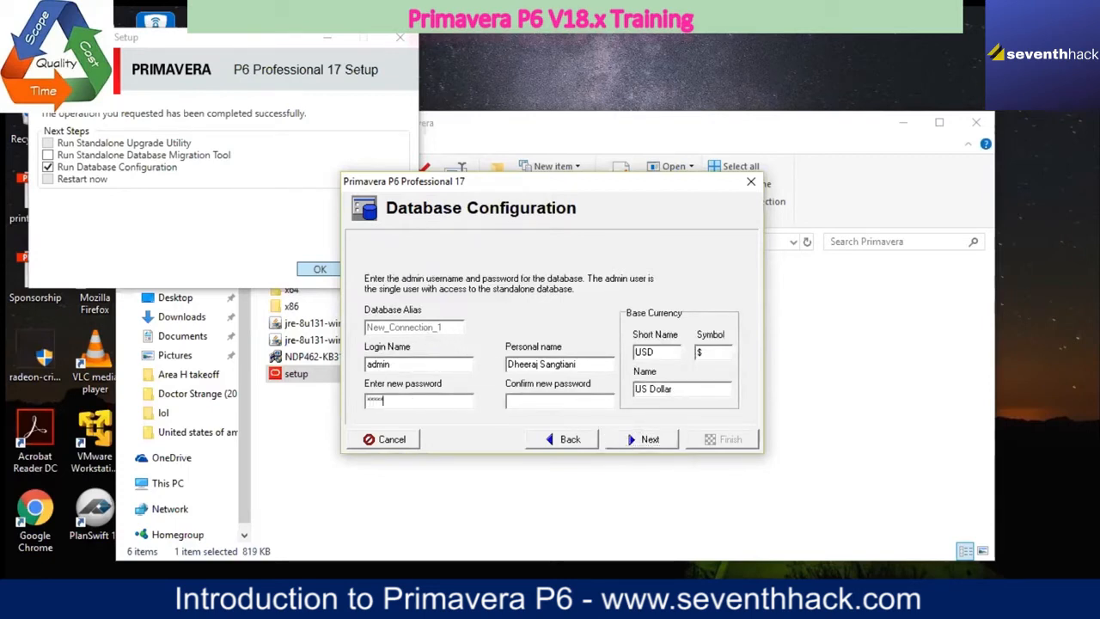
type("*****")
left_click(651, 439)
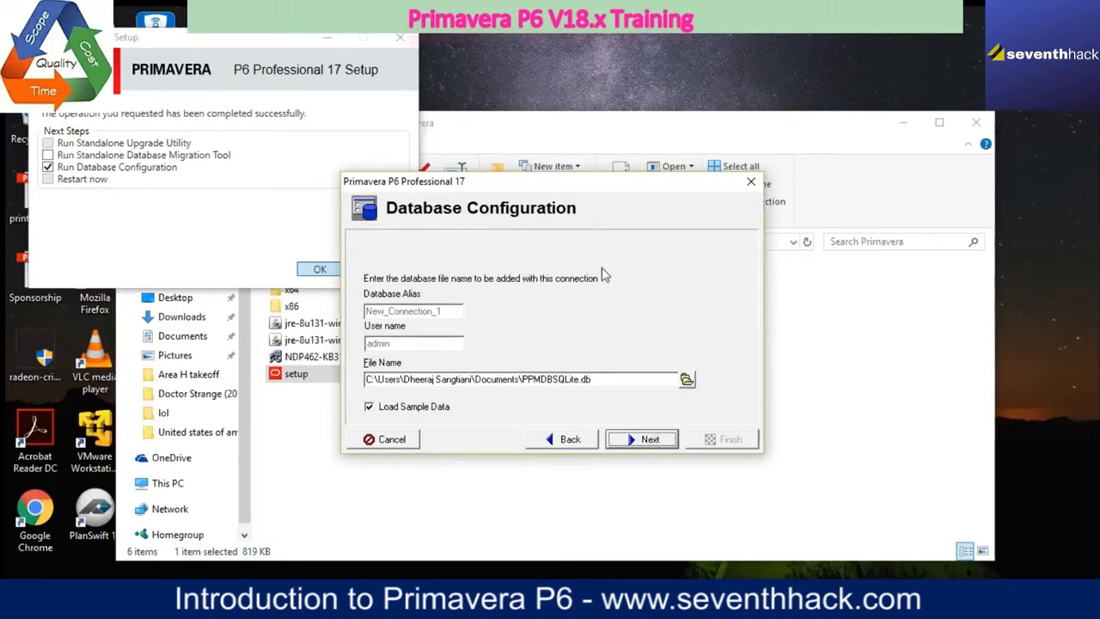
Step: Browse for the database file's save location and go to the Games & softwares (E:) drive
left_click(687, 380)
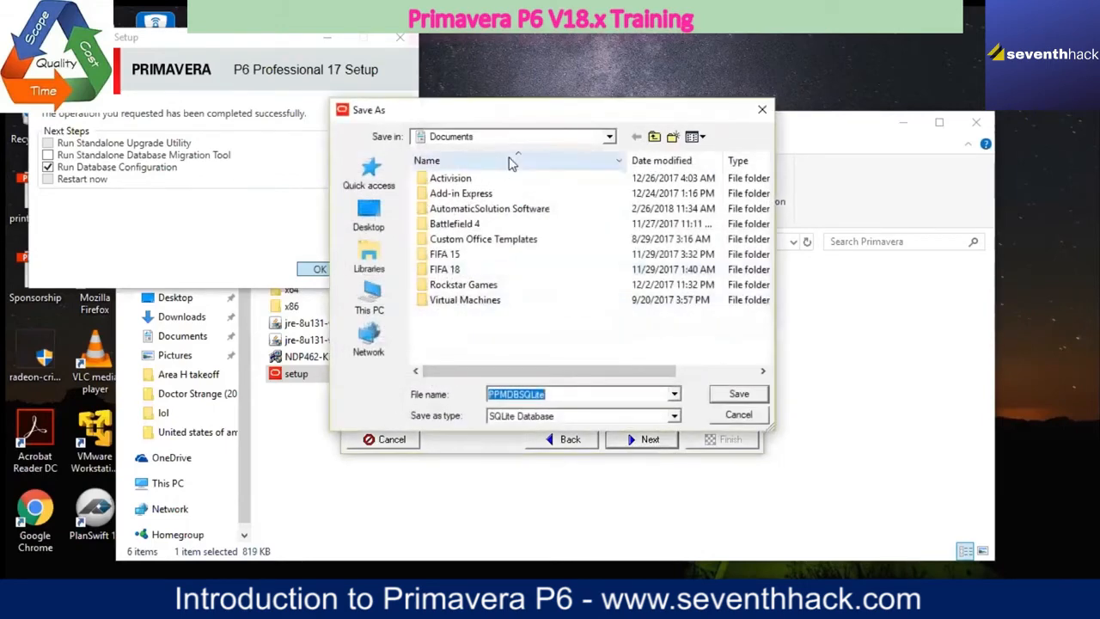
left_click(608, 137)
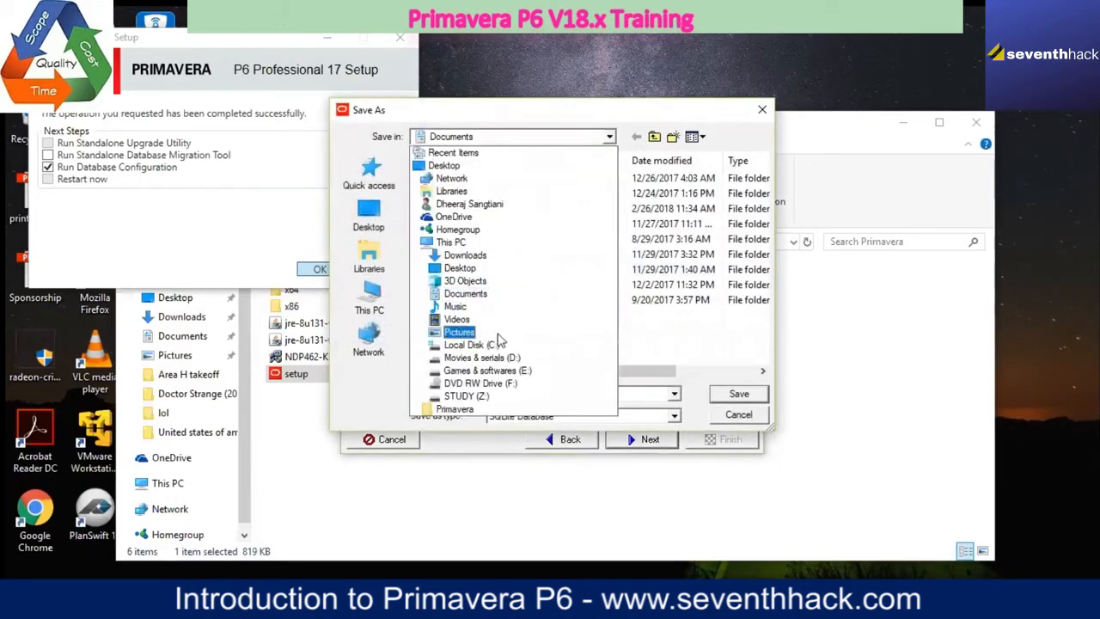
left_click(488, 371)
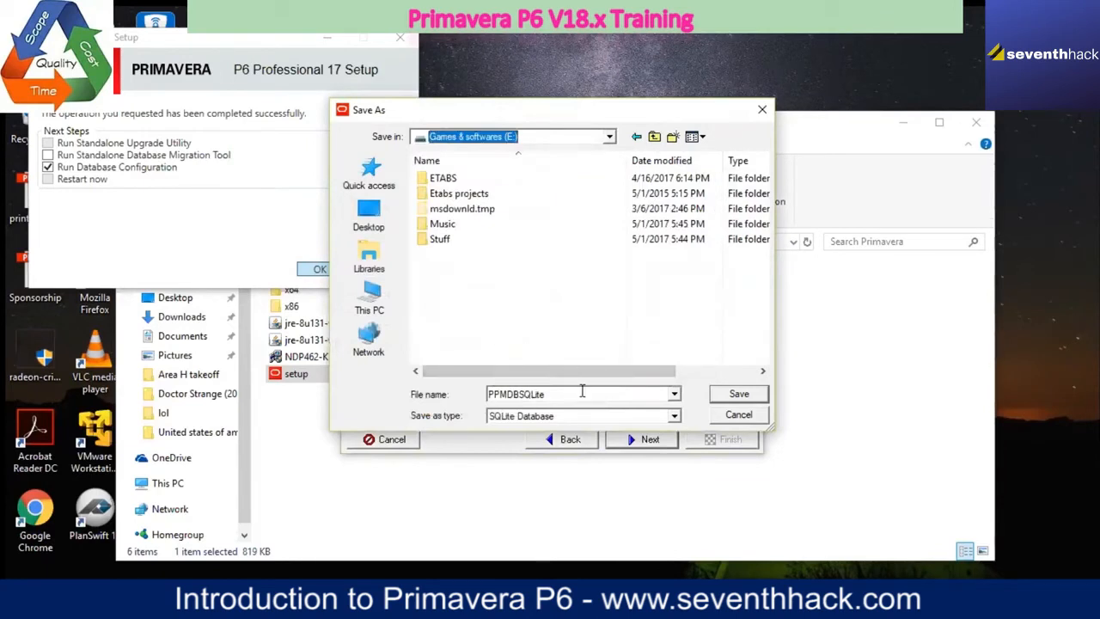
double_click(626, 389)
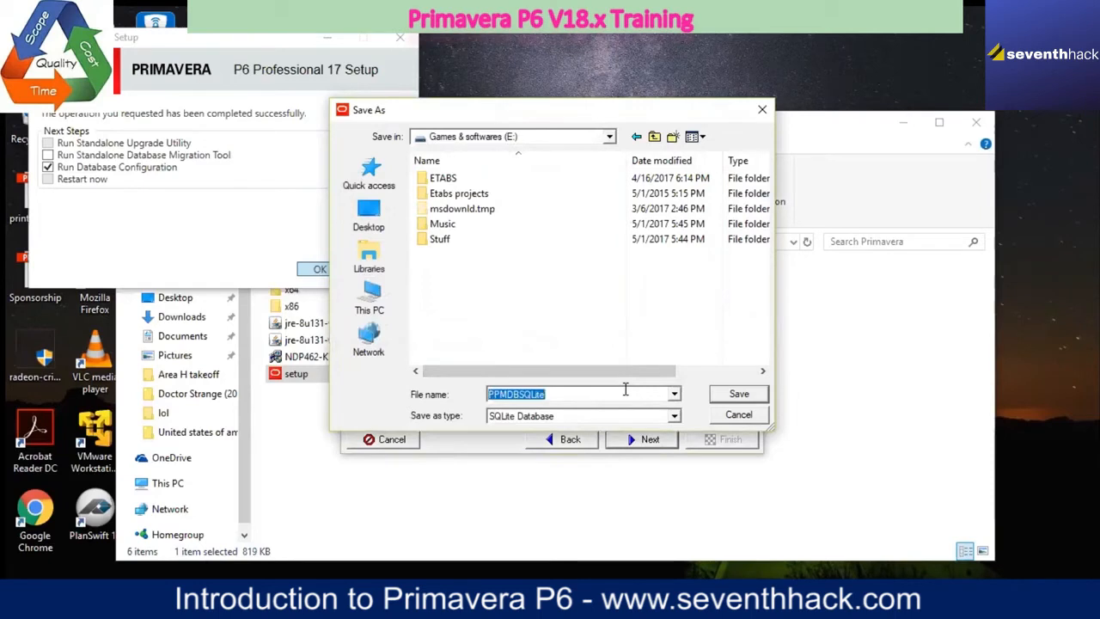
Step: Create a folder named P6 DATABASE on the Games & softwares (E:) drive and open it
right_click(570, 282)
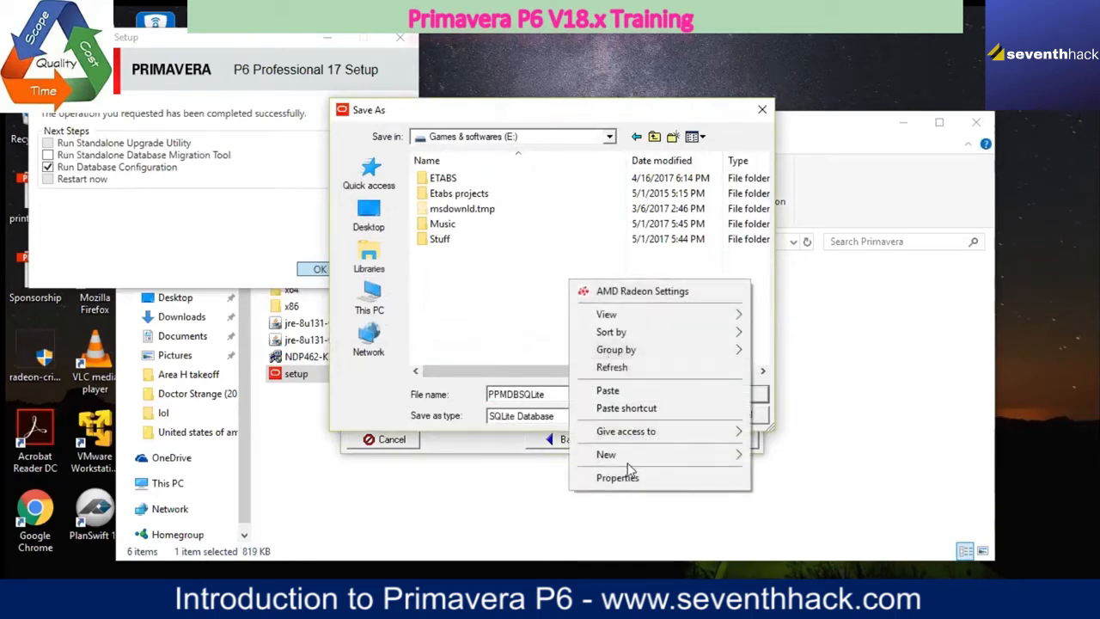
mouse_move(631, 457)
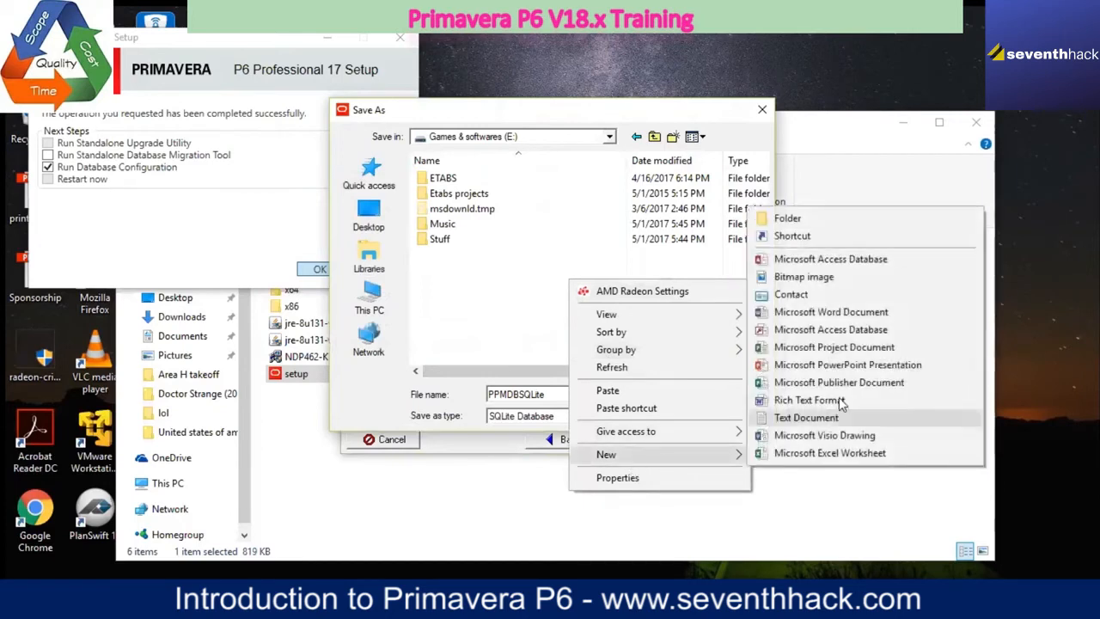
left_click(830, 220)
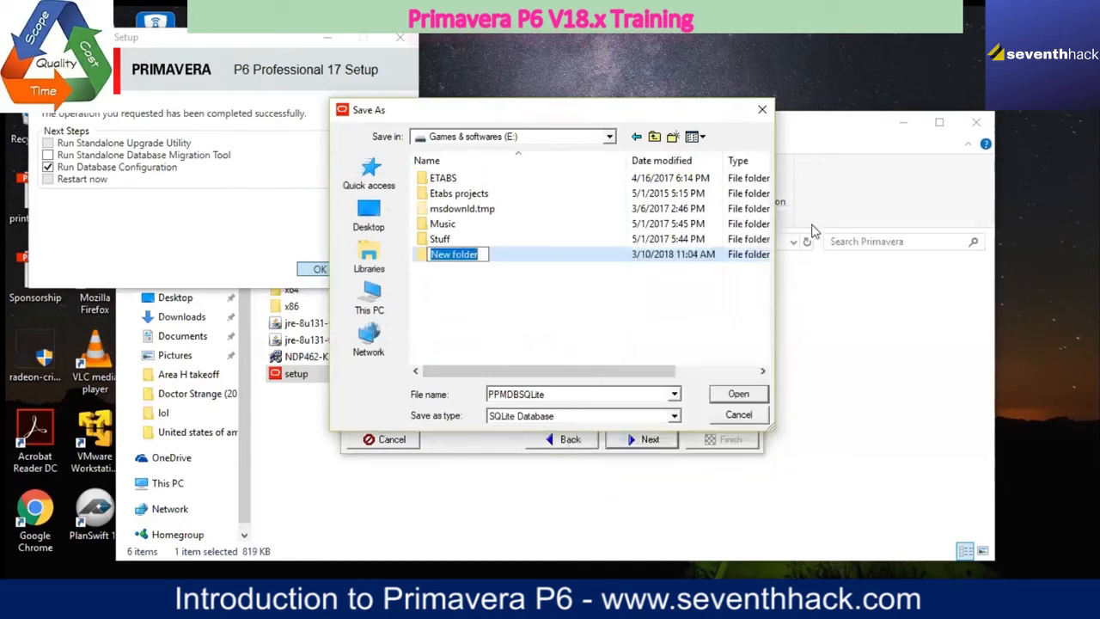
type("P6 ")
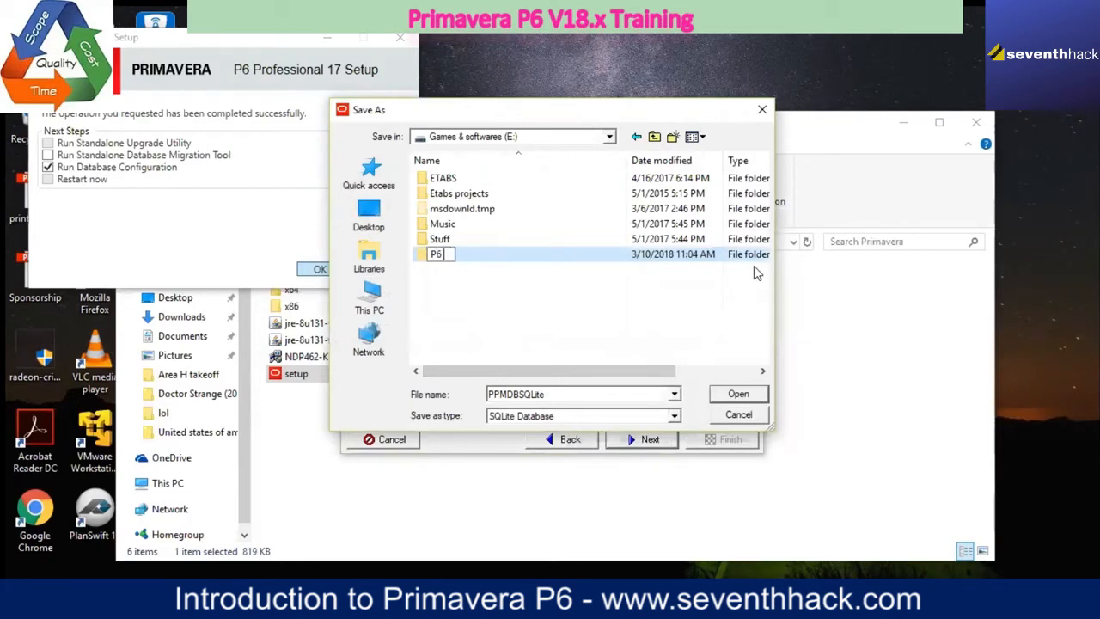
type("DATABASE")
key("Return")
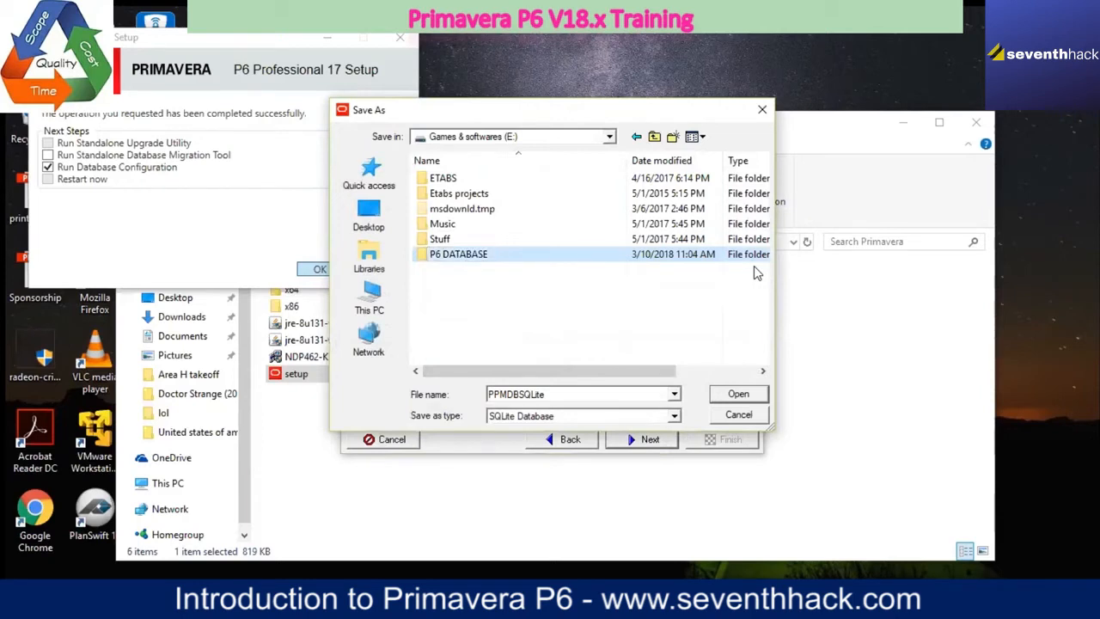
double_click(560, 257)
Step: Save the PPMDBSQLite database file in E:\P6 DATABASE with sample data loaded and finish the database configuration
left_click(740, 393)
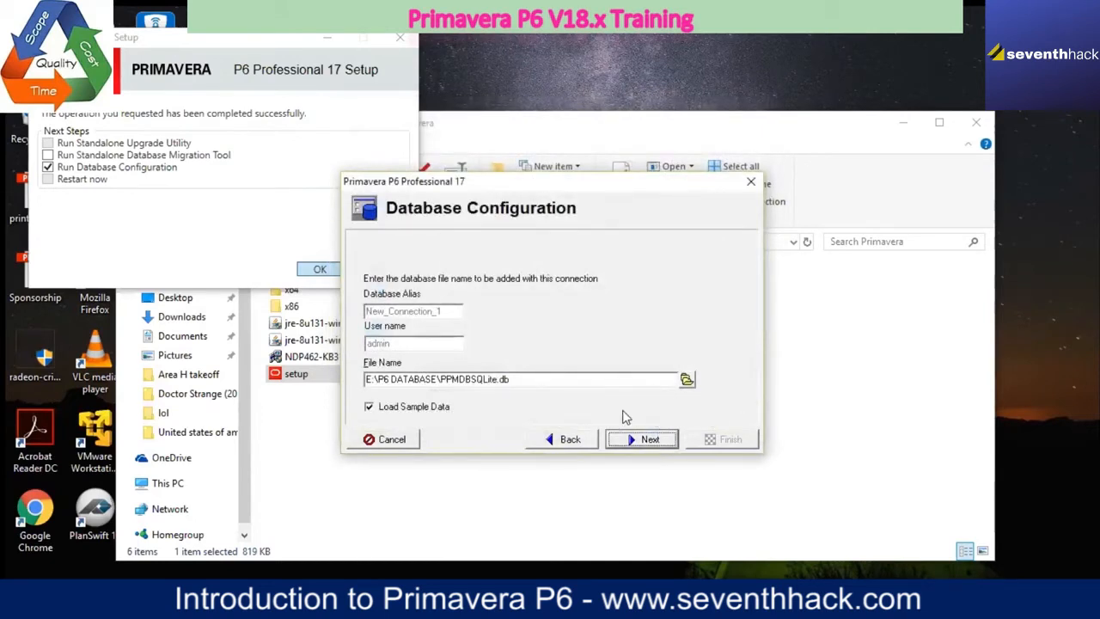
left_click(630, 443)
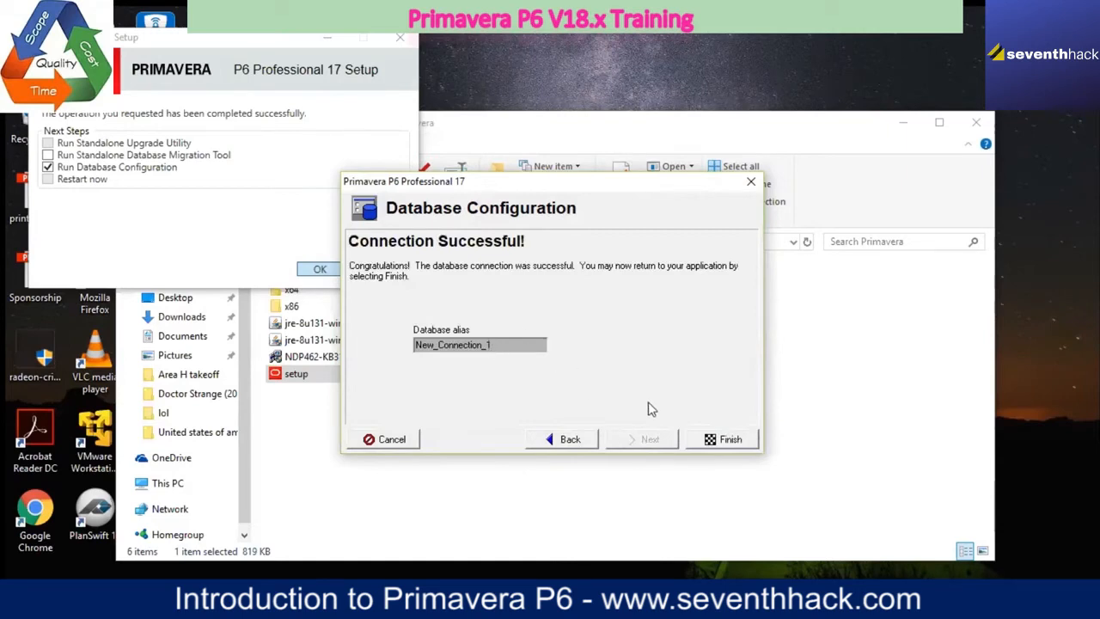
left_click(706, 441)
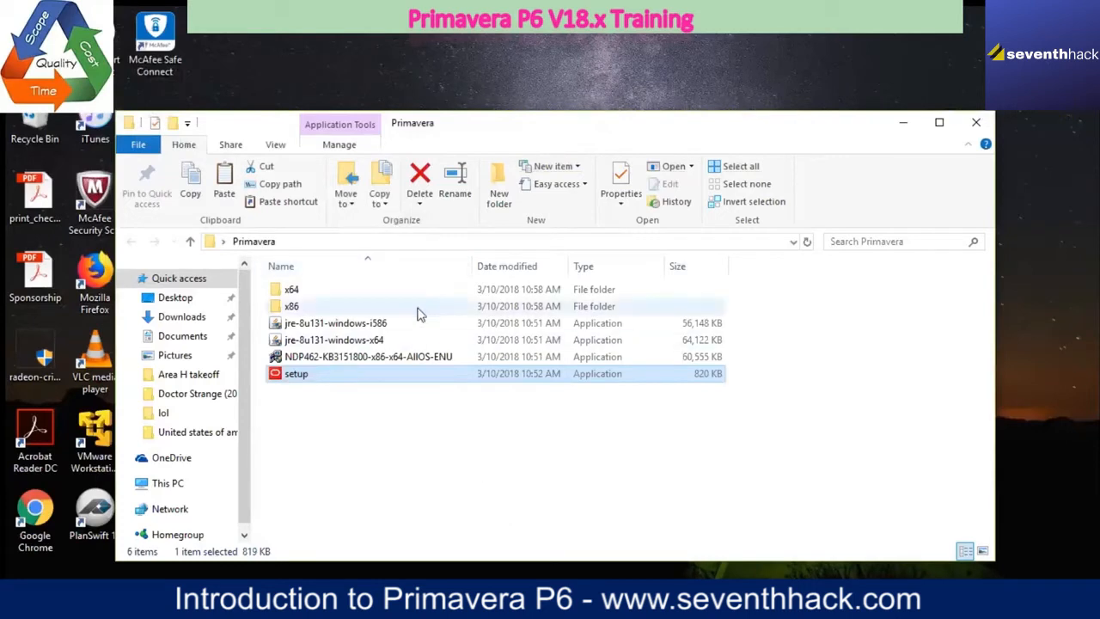
mouse_move(433, 359)
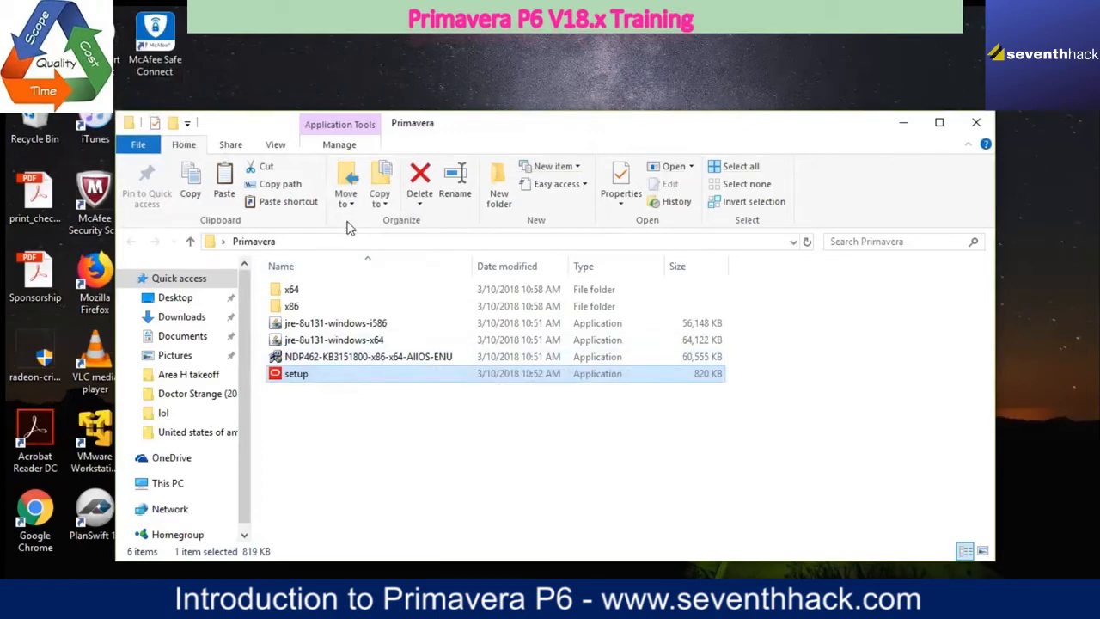
left_click(24, 596)
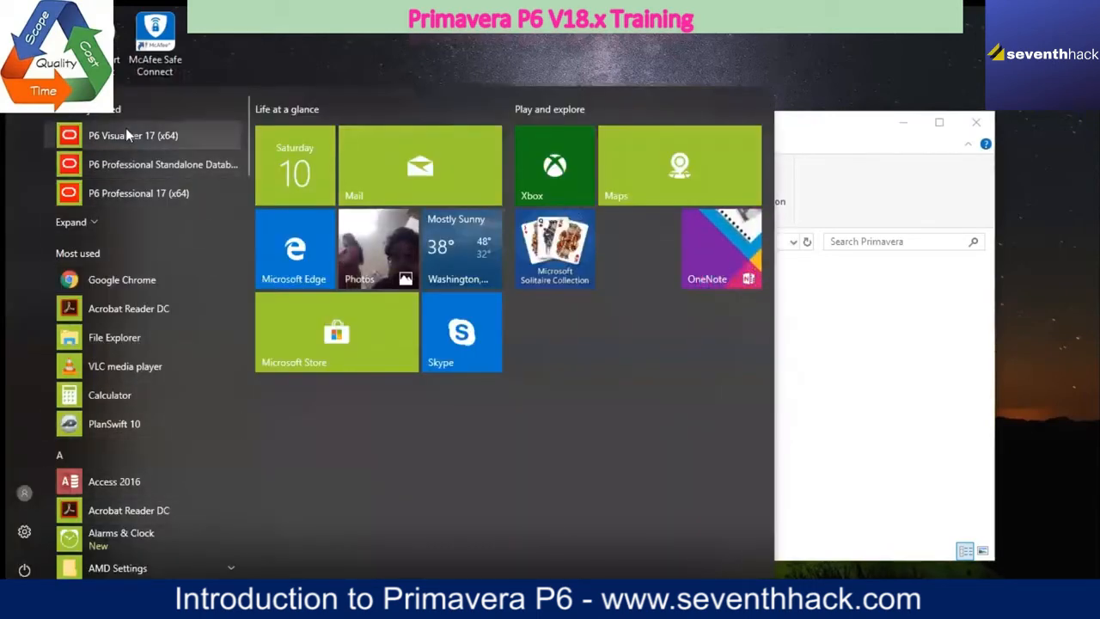
left_click(177, 194)
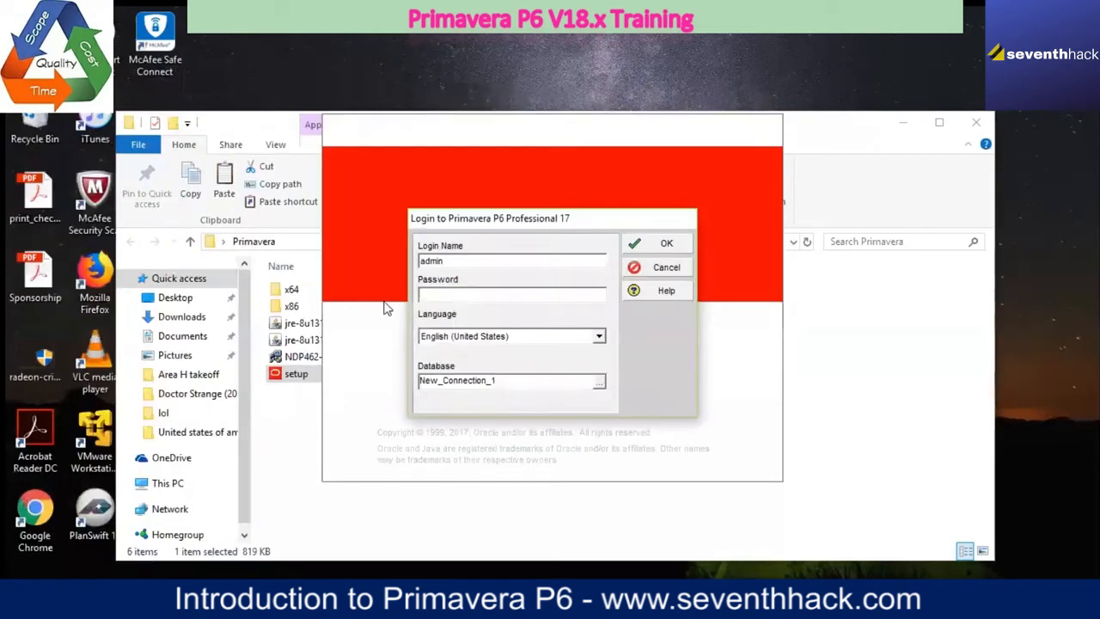
type("**")
left_click(662, 267)
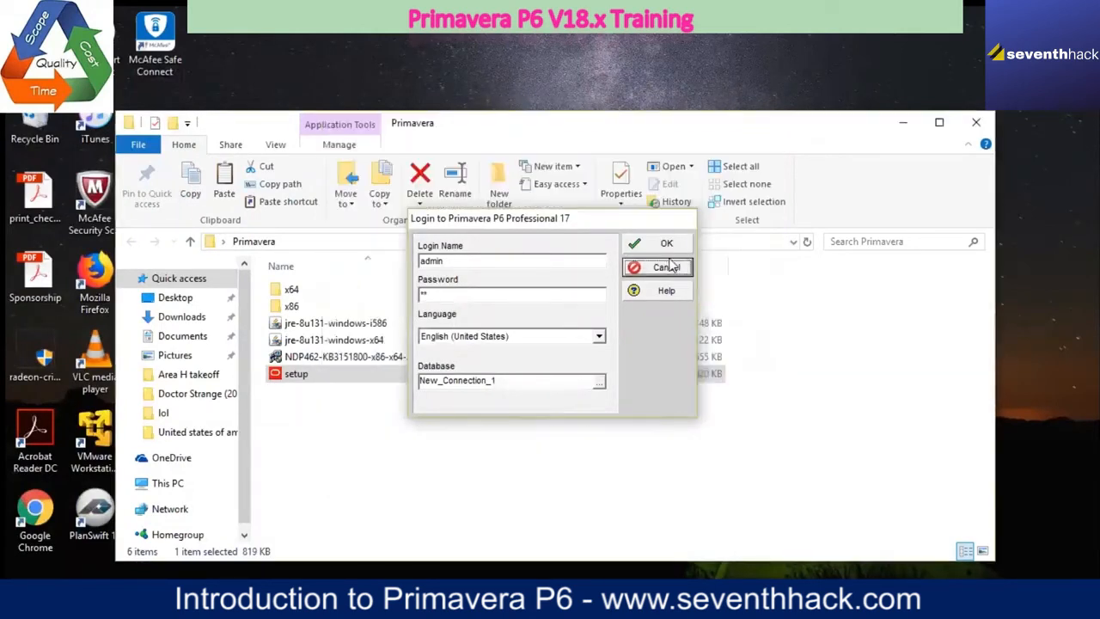
Step: Pin P6 Professional 17 (x64) to Start and to the taskbar
key("super")
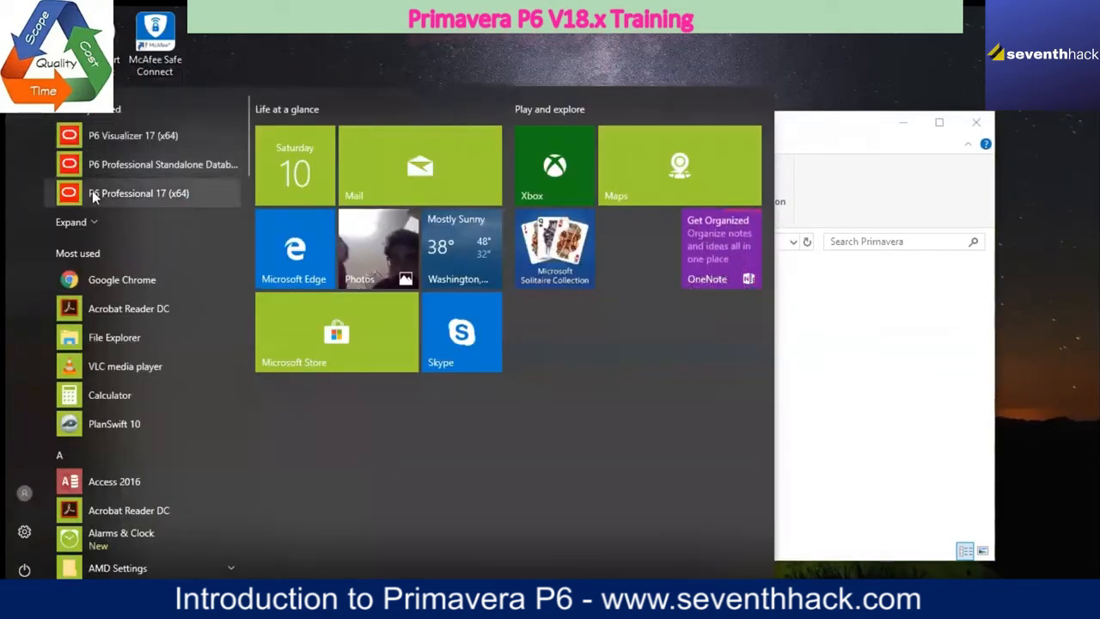
right_click(92, 190)
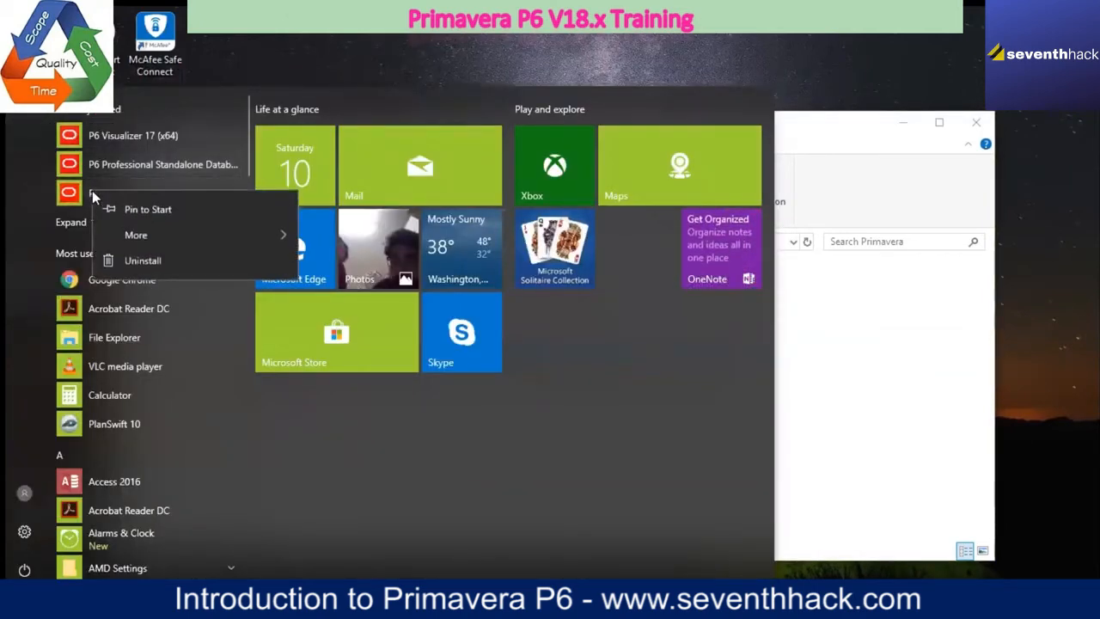
left_click(141, 211)
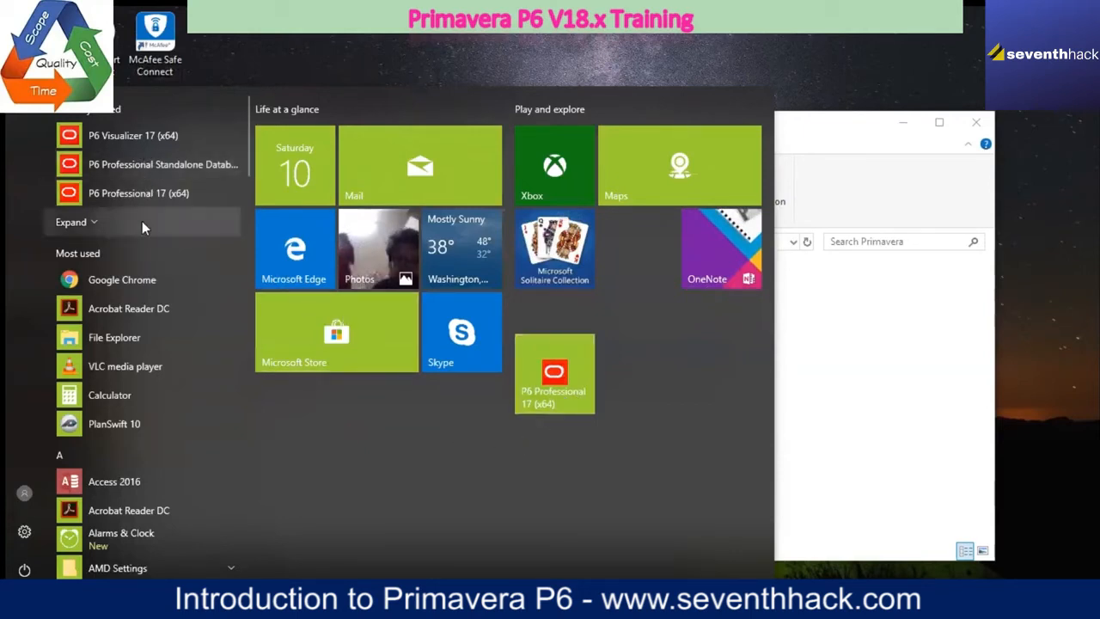
right_click(142, 194)
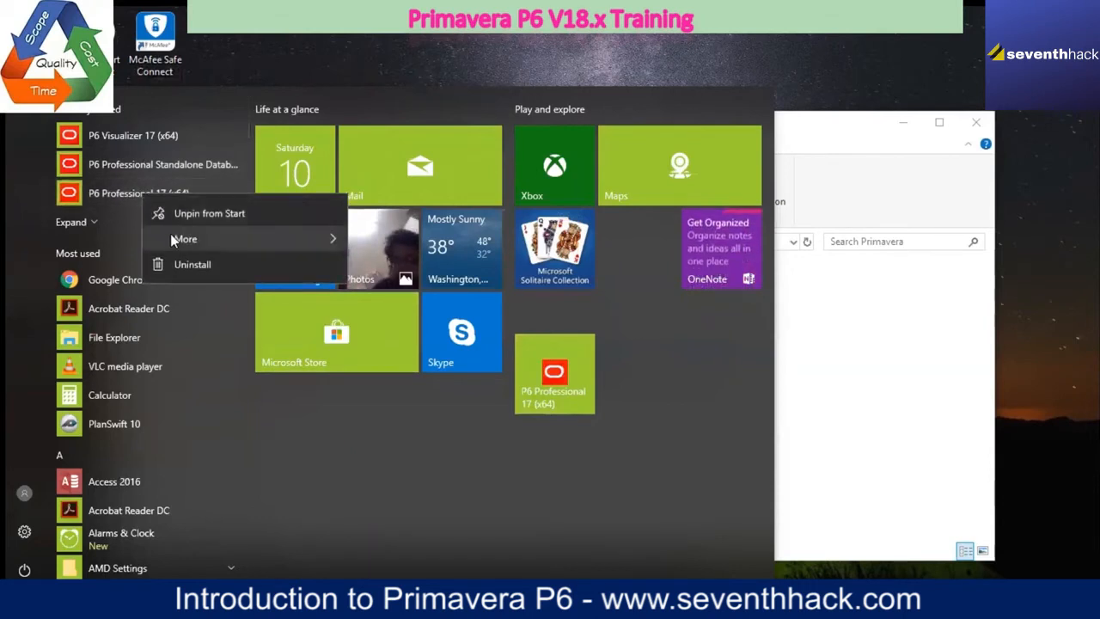
mouse_move(318, 238)
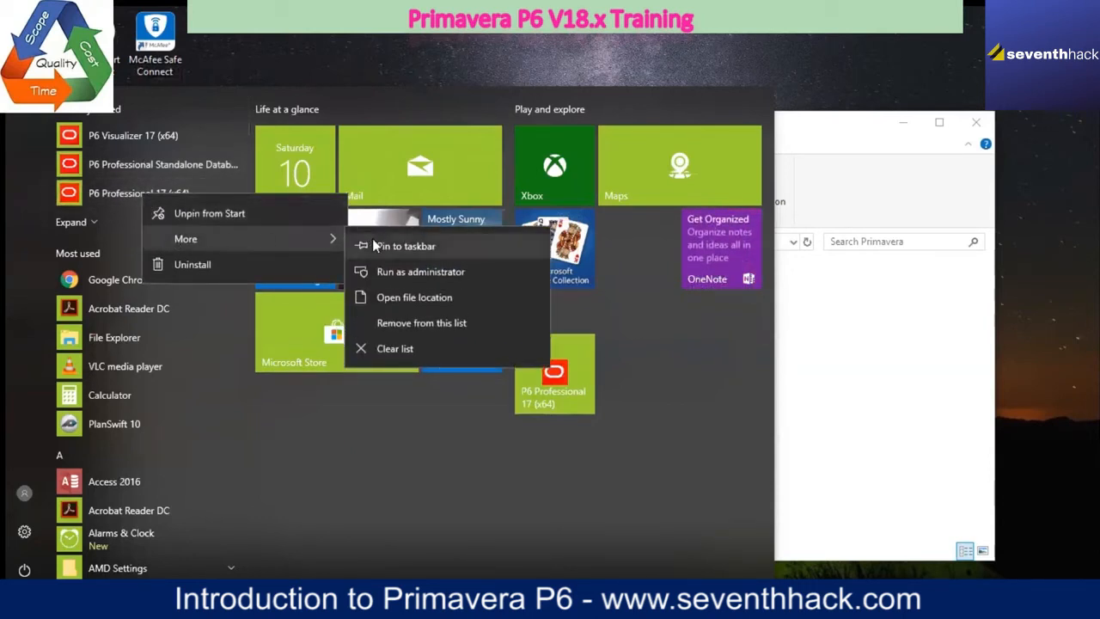
left_click(374, 243)
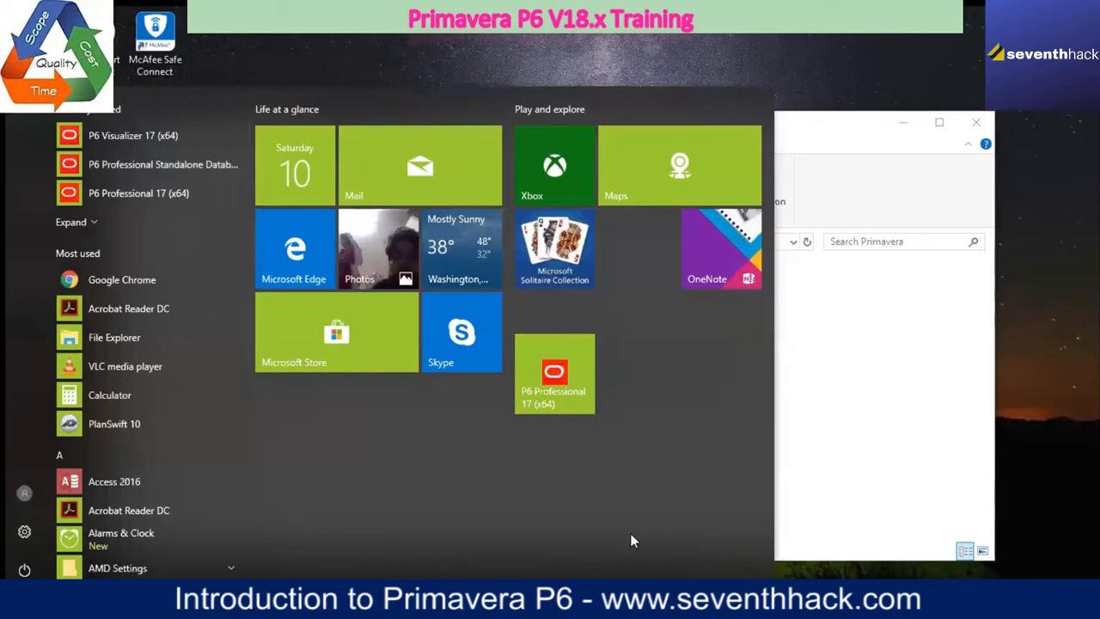
Step: Launch P6 Professional 17, log in with the login name and account password, and dismiss the industry notice
left_click(798, 580)
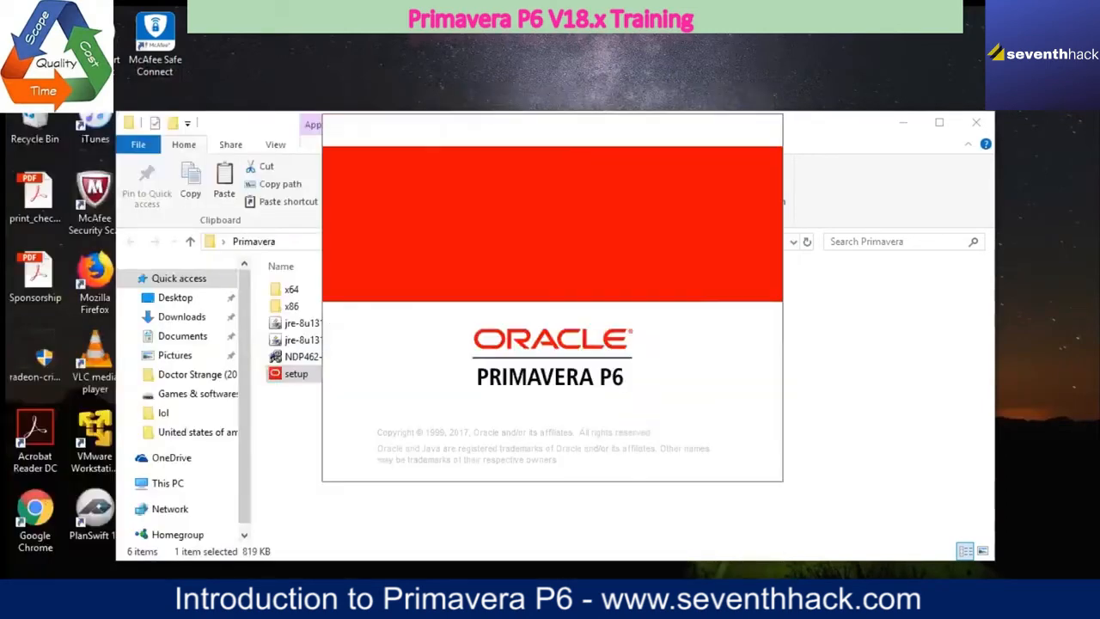
type("dmin")
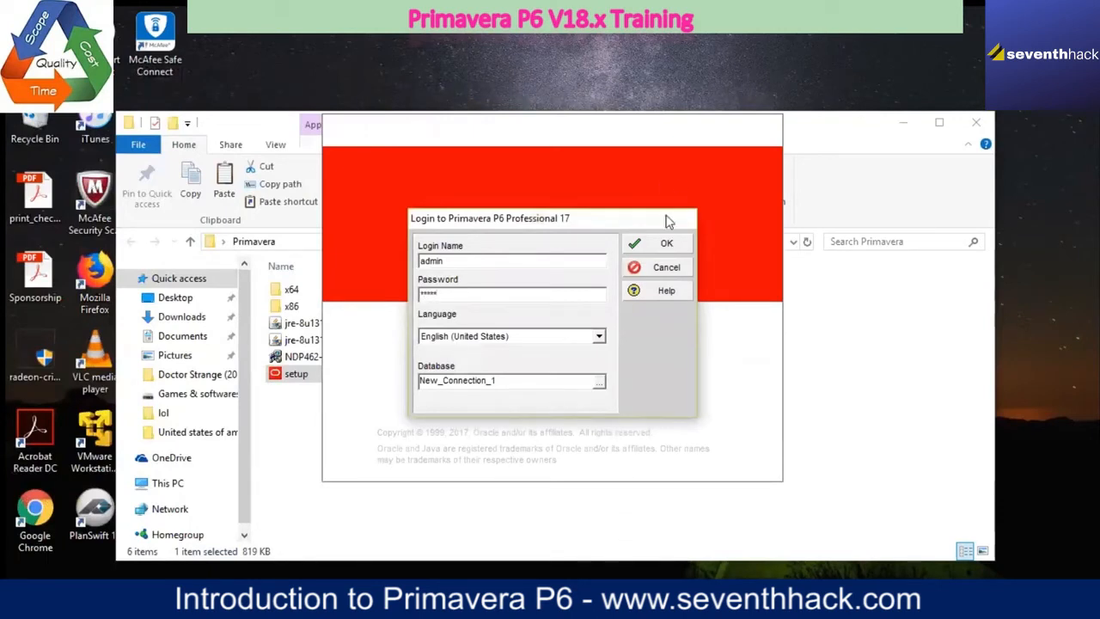
left_click(662, 246)
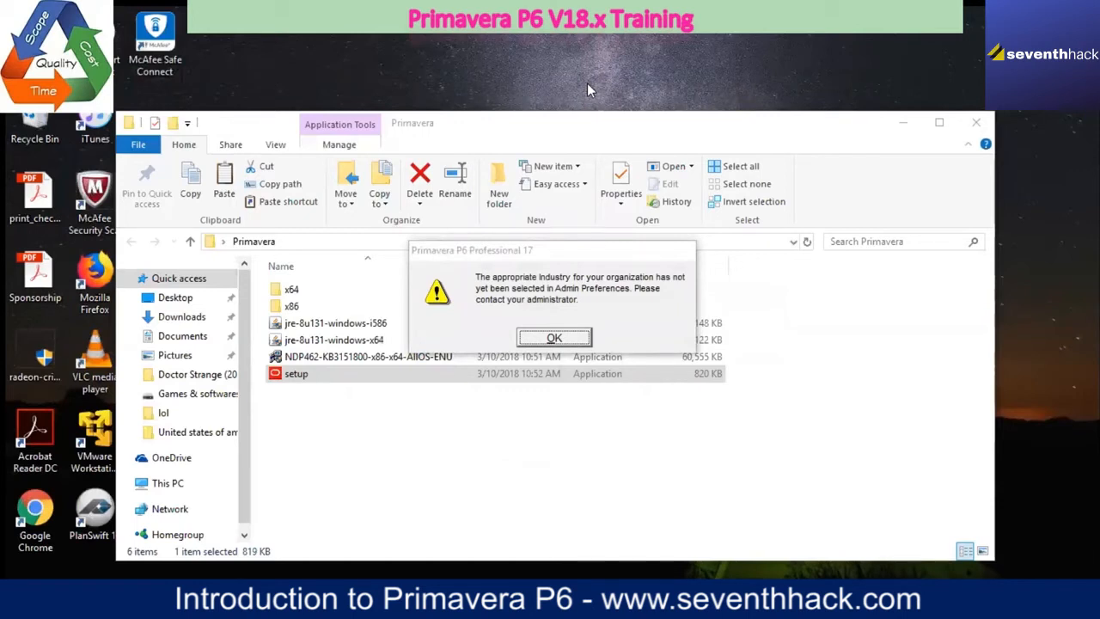
left_click(556, 341)
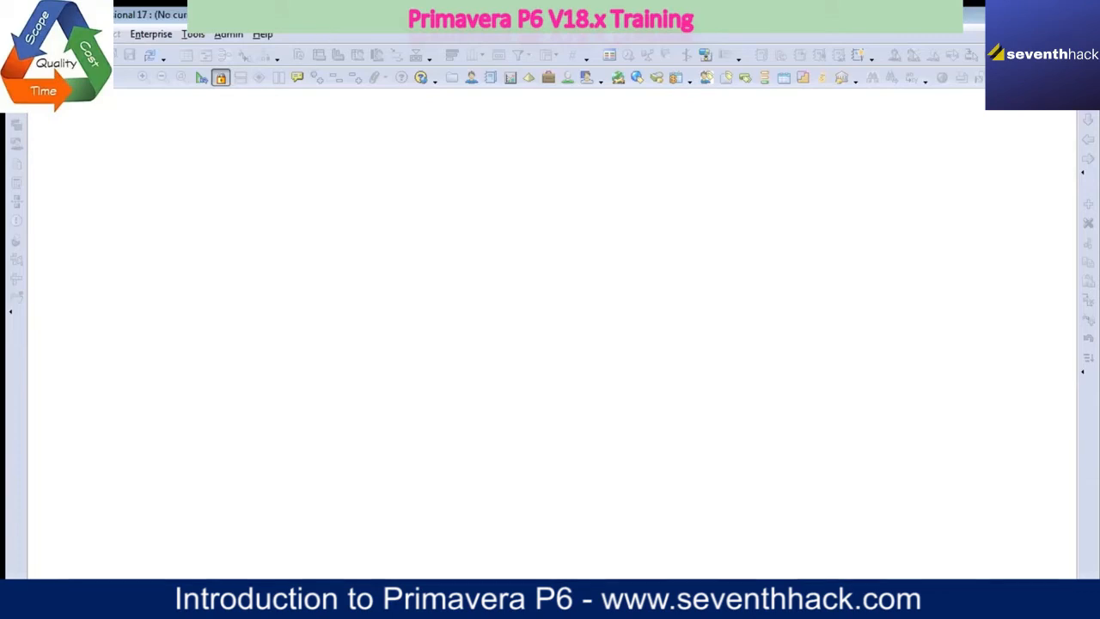
Step: Open the Software Development - Master Copy project (SOFTDEV_01 - B2) from the LEARN group
left_click(19, 35)
left_click(69, 68)
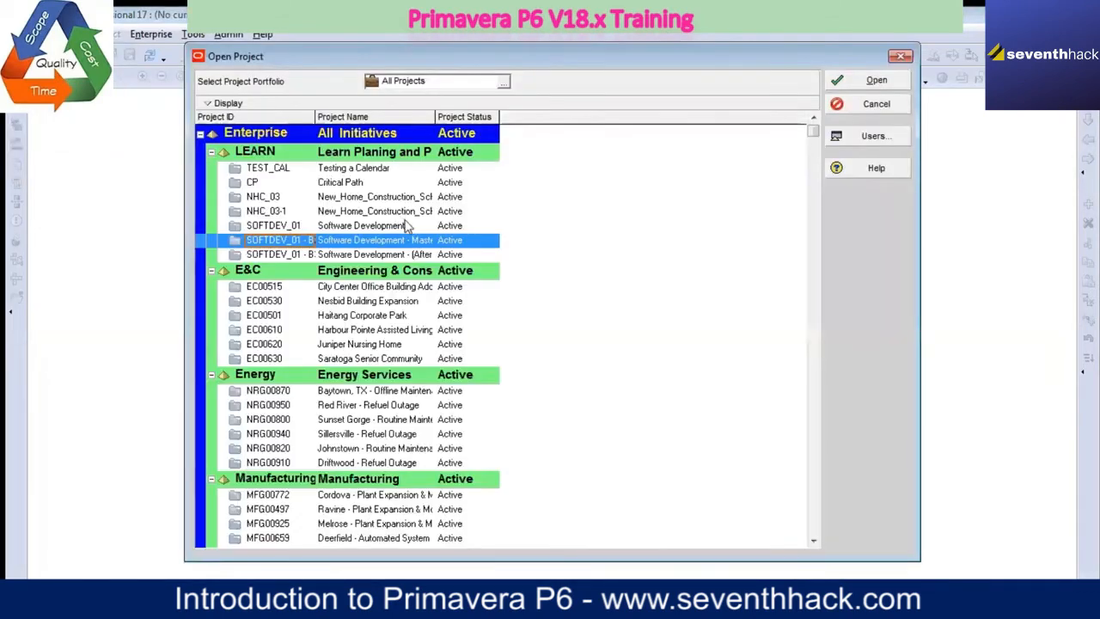
left_click(867, 82)
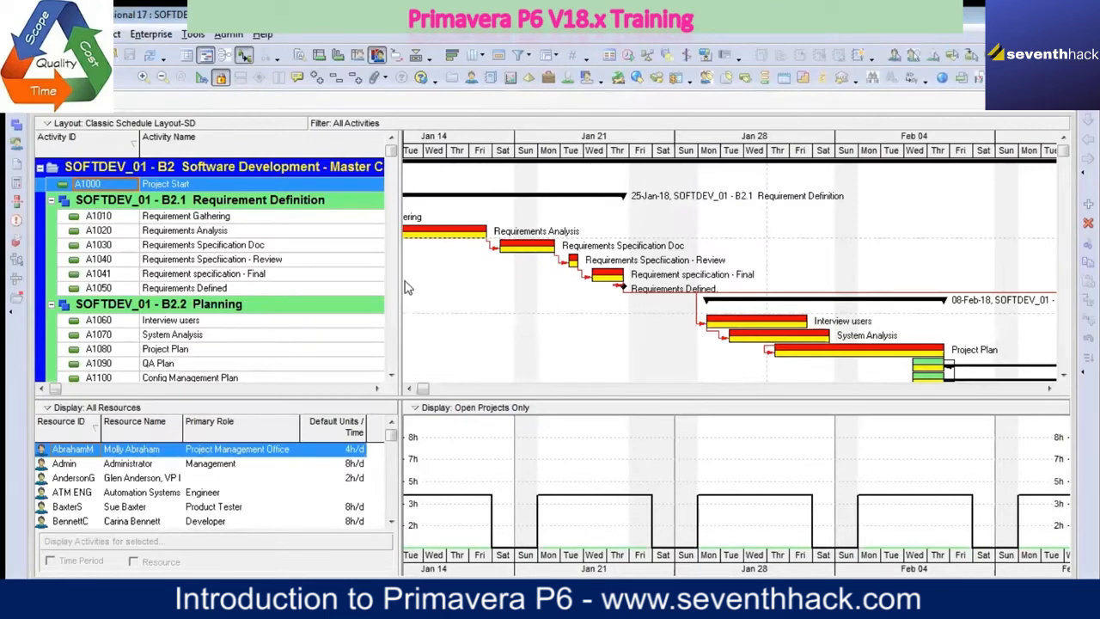
Step: Widen the activity table beside the Gantt chart to reveal the Predecessors column and set No Bottom Layout
left_click_drag(400, 284, 595, 288)
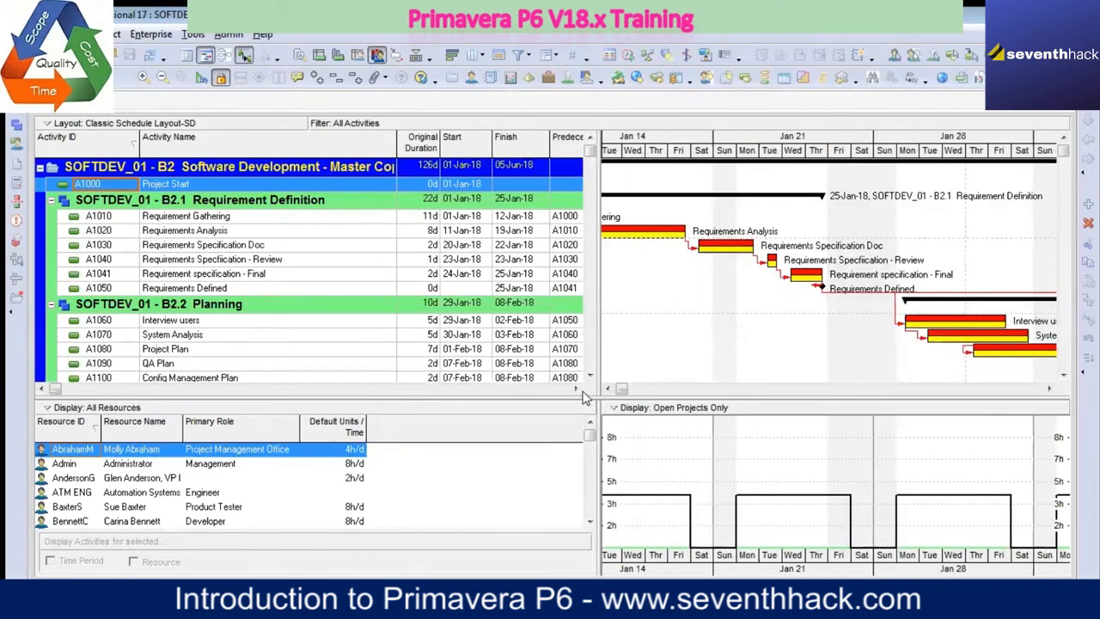
left_click(71, 35)
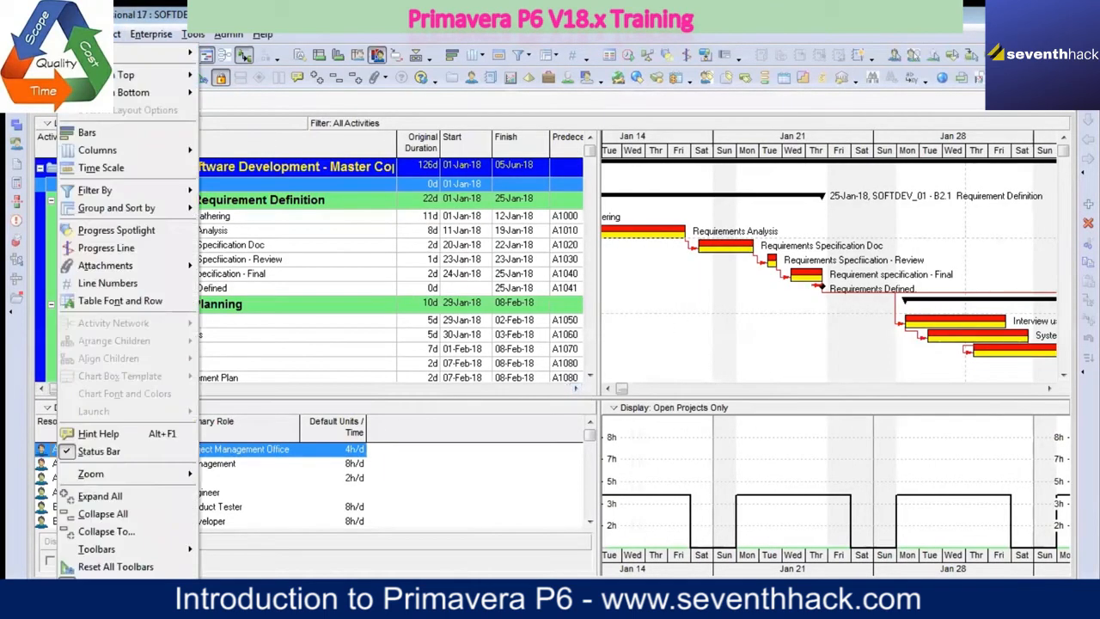
mouse_move(163, 92)
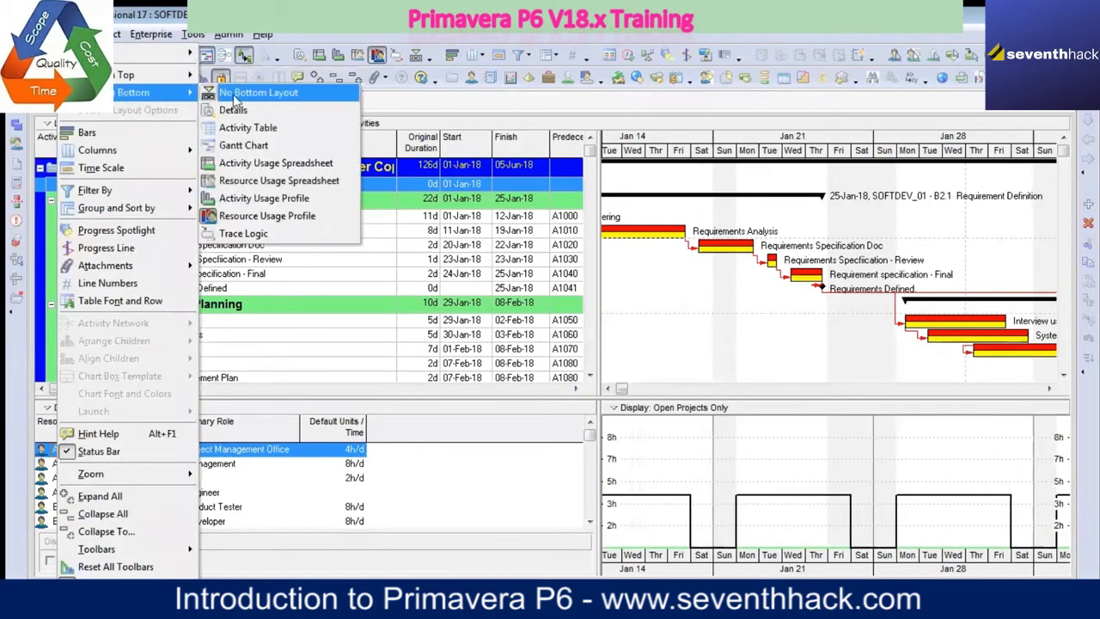
left_click(231, 95)
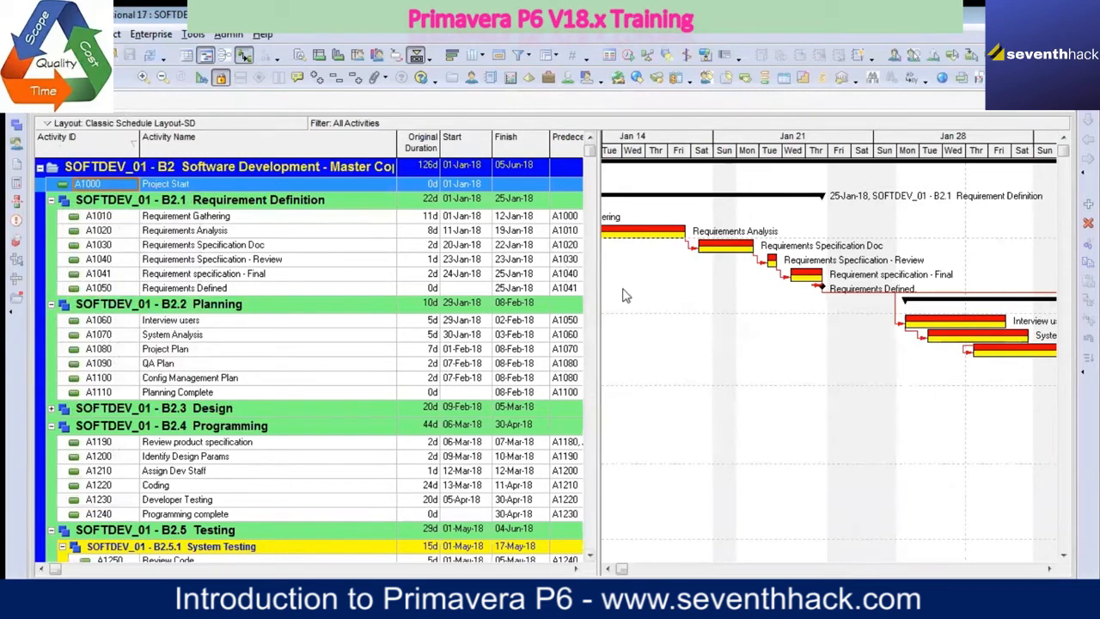
Step: Try sorting the activities by Activity Name and return the sorting to Activity ID
left_click(263, 147)
left_click(288, 155)
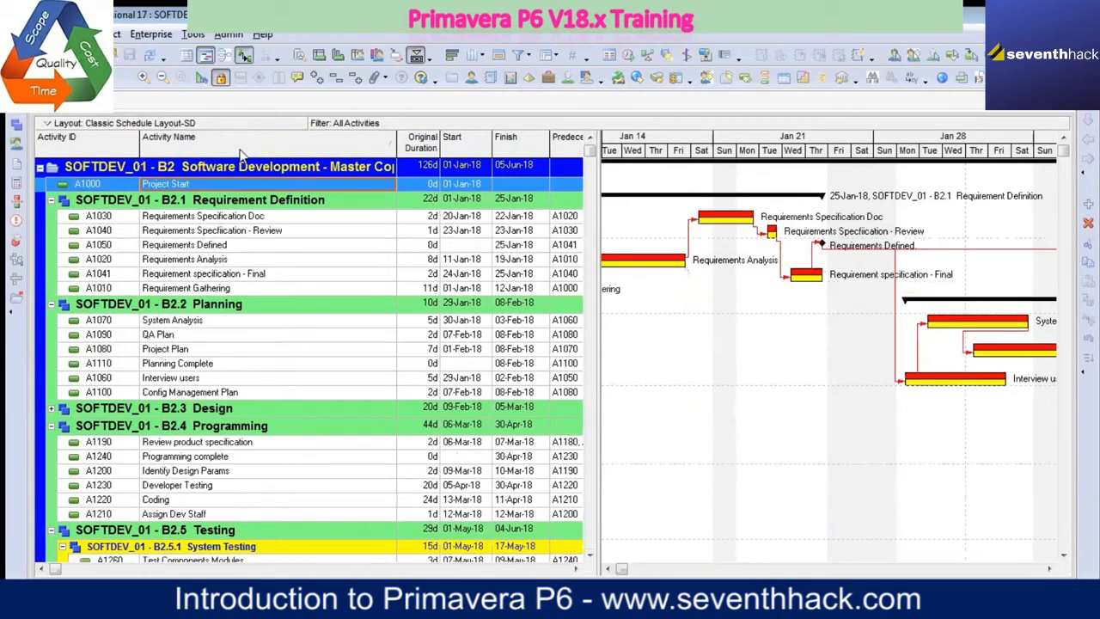
left_click(93, 146)
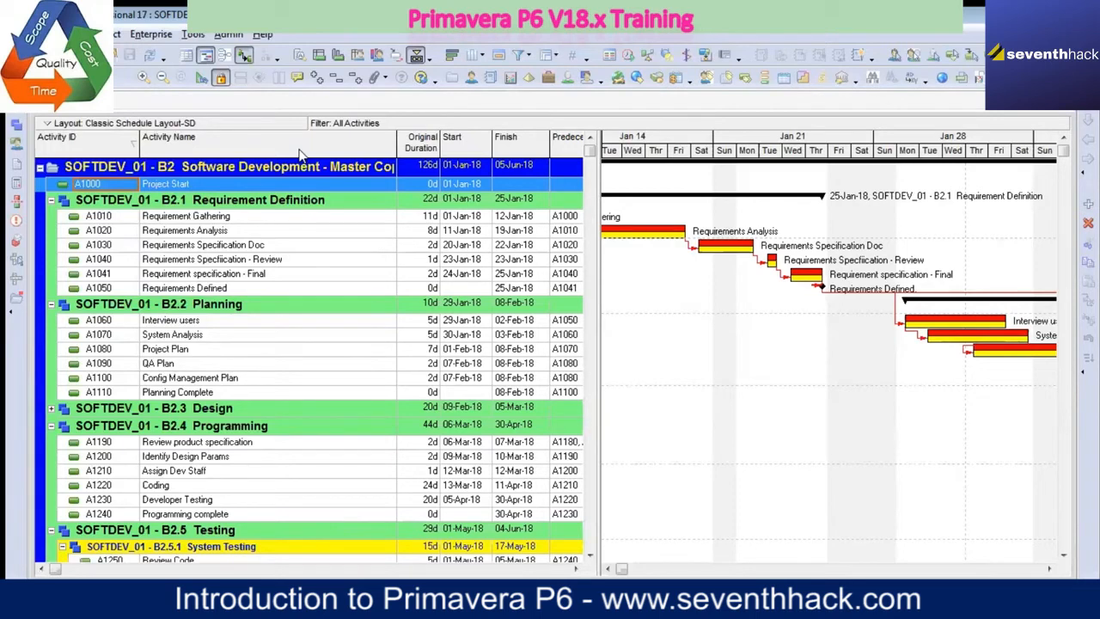
Step: Widen the activity table to show the cost columns and the column beyond them, and expand the Design WBS group
left_click_drag(599, 260, 840, 260)
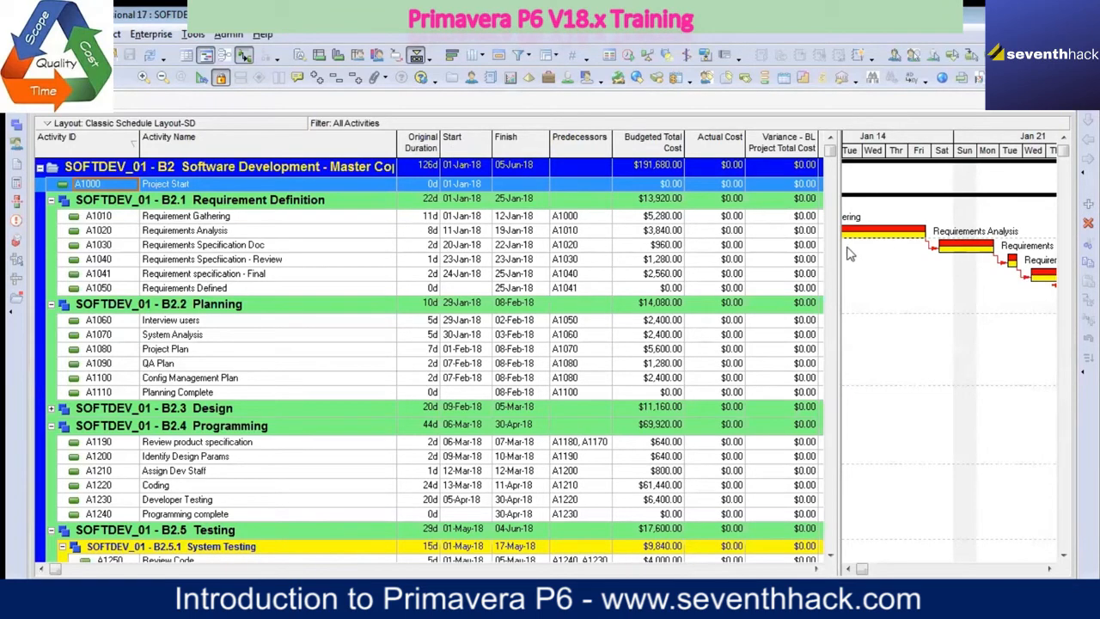
left_click_drag(839, 247, 962, 247)
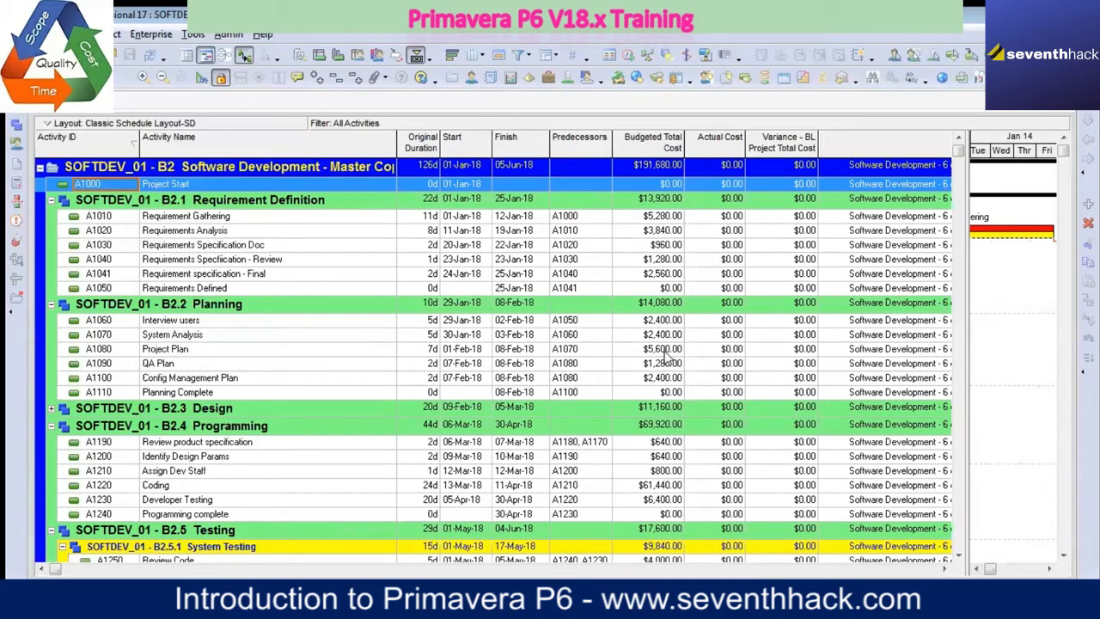
left_click(354, 220)
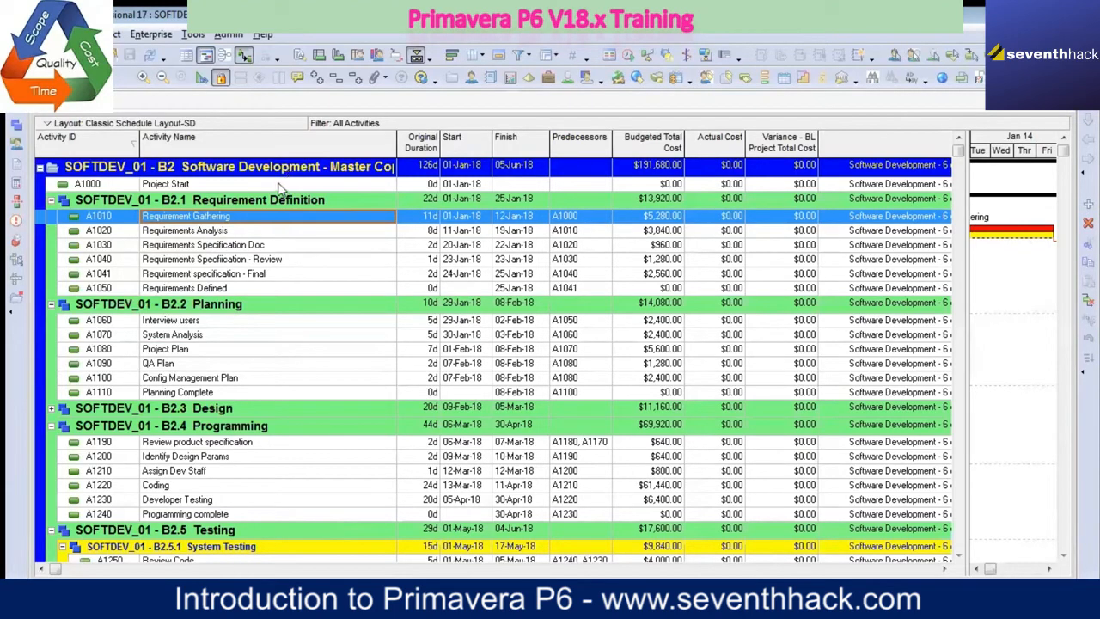
left_click(51, 410)
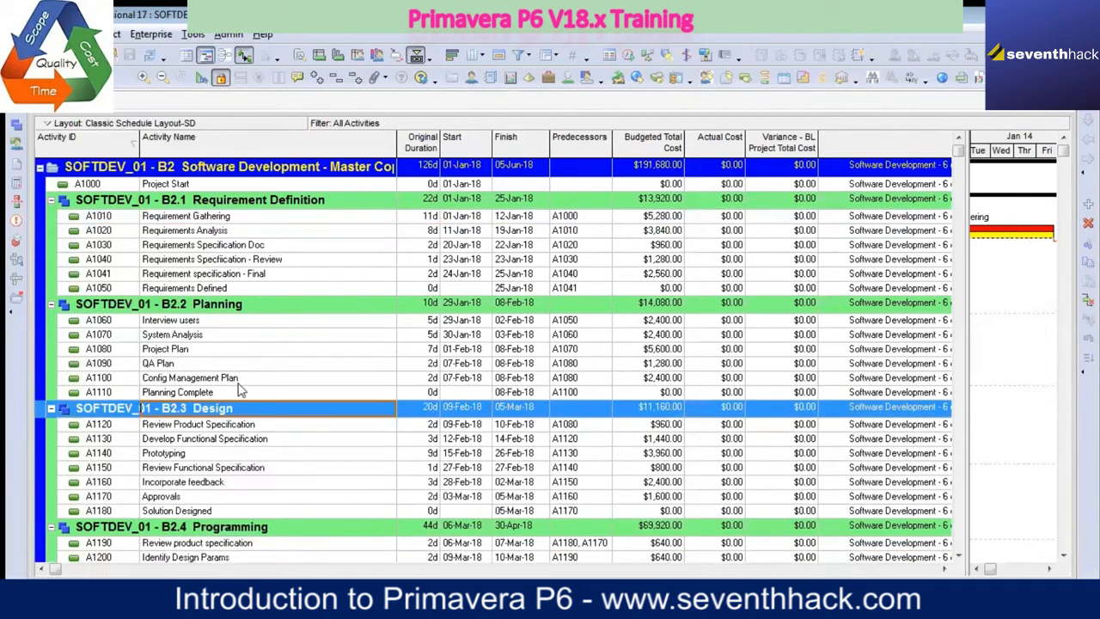
Step: Open the project's WBS view, widen the Total Activities column, and display the WBS Gantt bars from January 2018
left_click(17, 141)
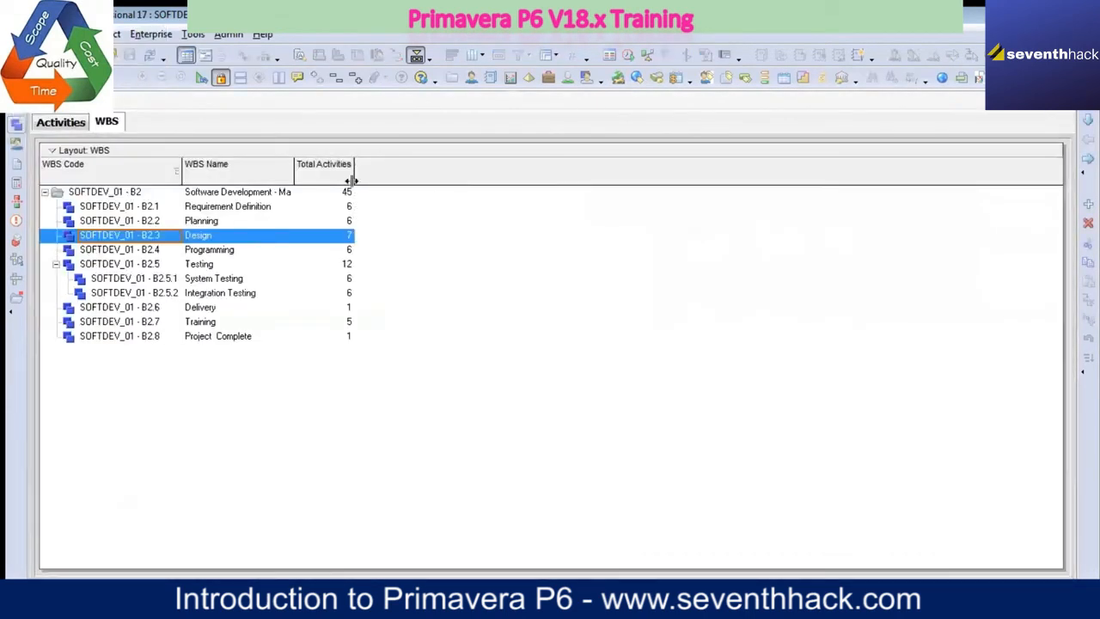
left_click_drag(354, 172, 389, 172)
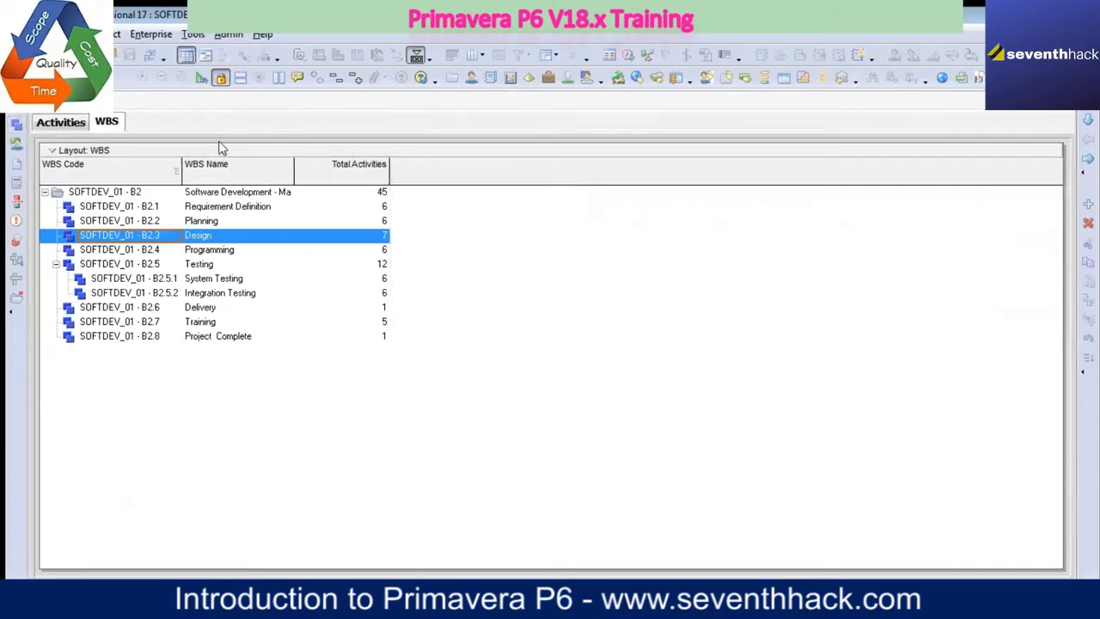
left_click(206, 55)
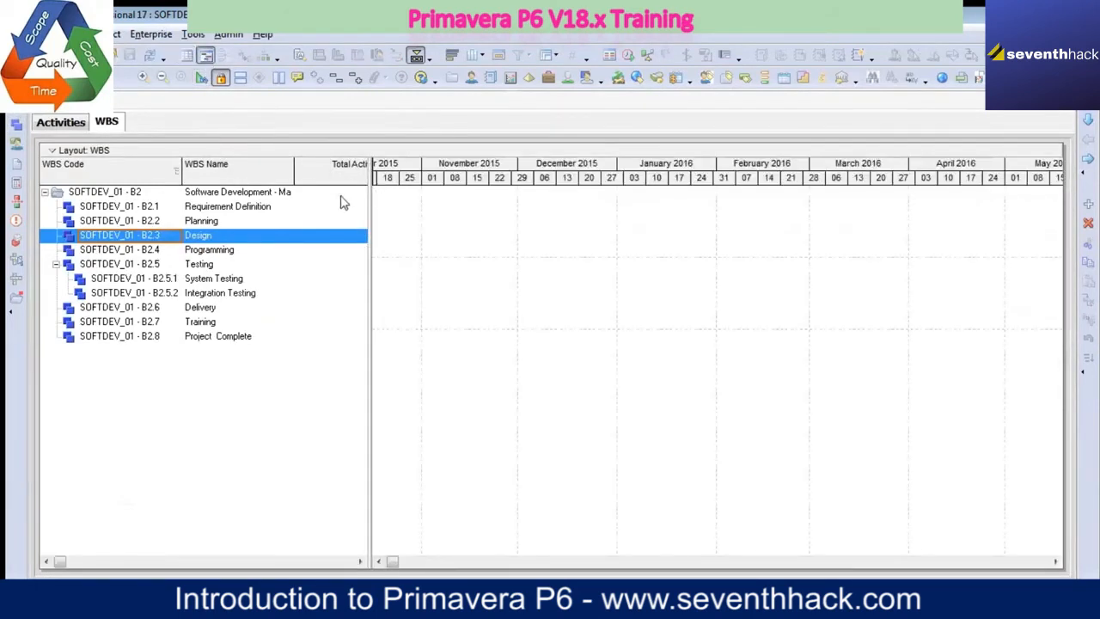
double_click(463, 242)
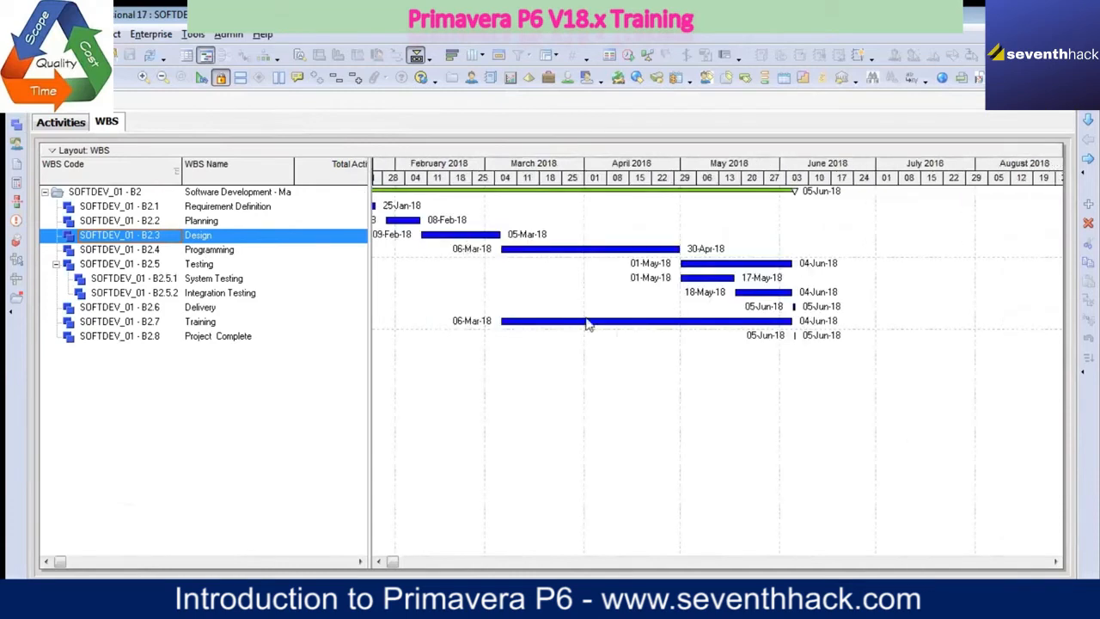
left_click(378, 561)
left_click(376, 561)
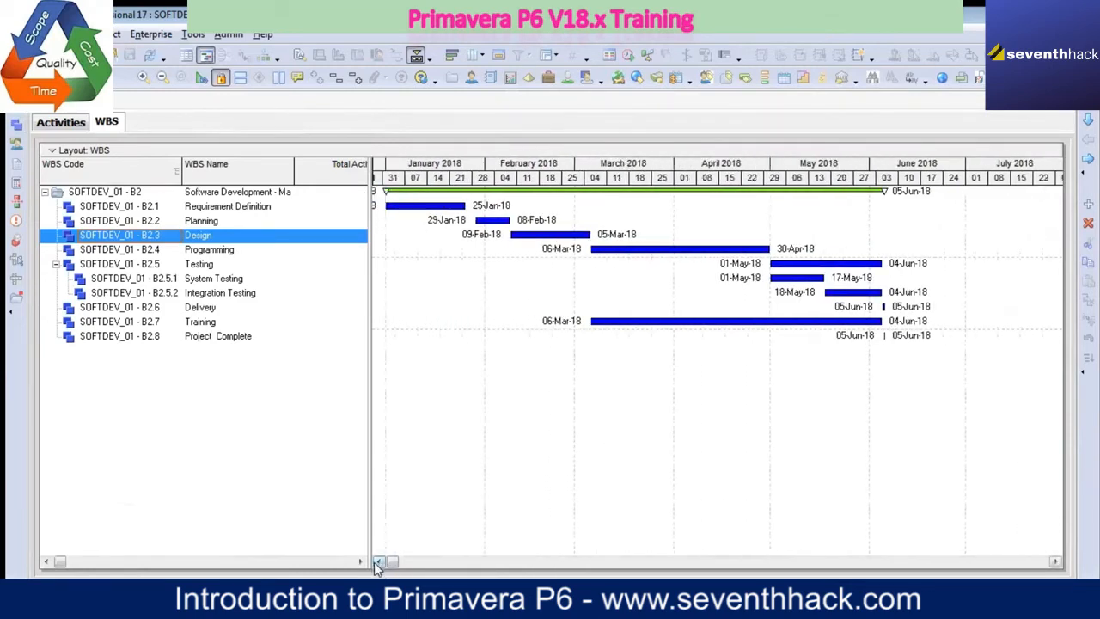
left_click(376, 561)
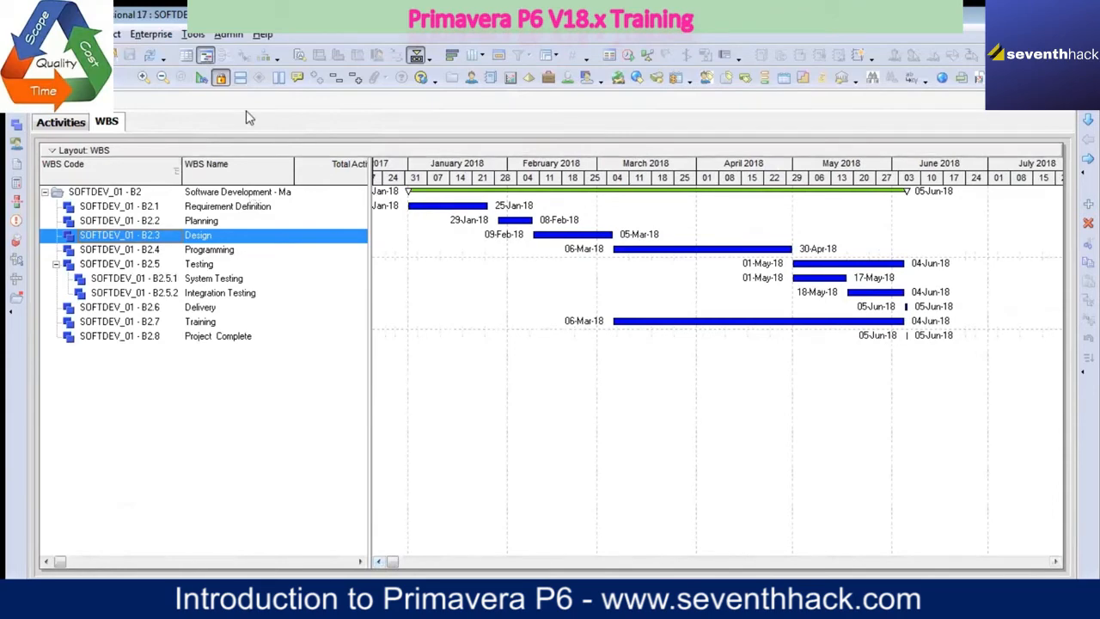
Step: Show the WBS as a box chart, collapse and re-expand the project's root node, and select System Testing
left_click(263, 55)
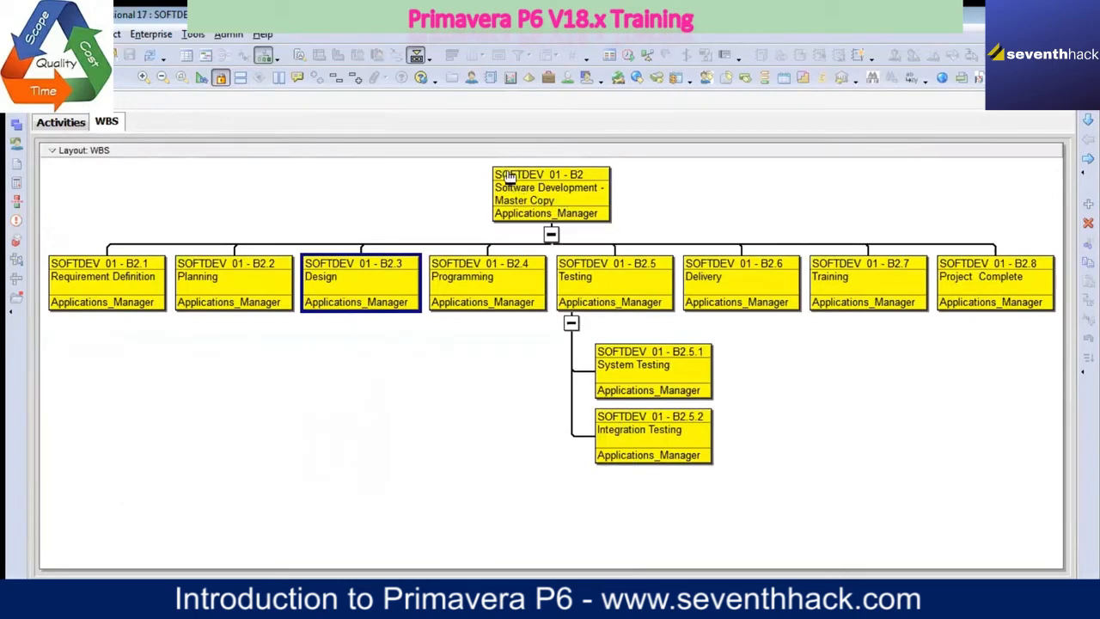
left_click(551, 234)
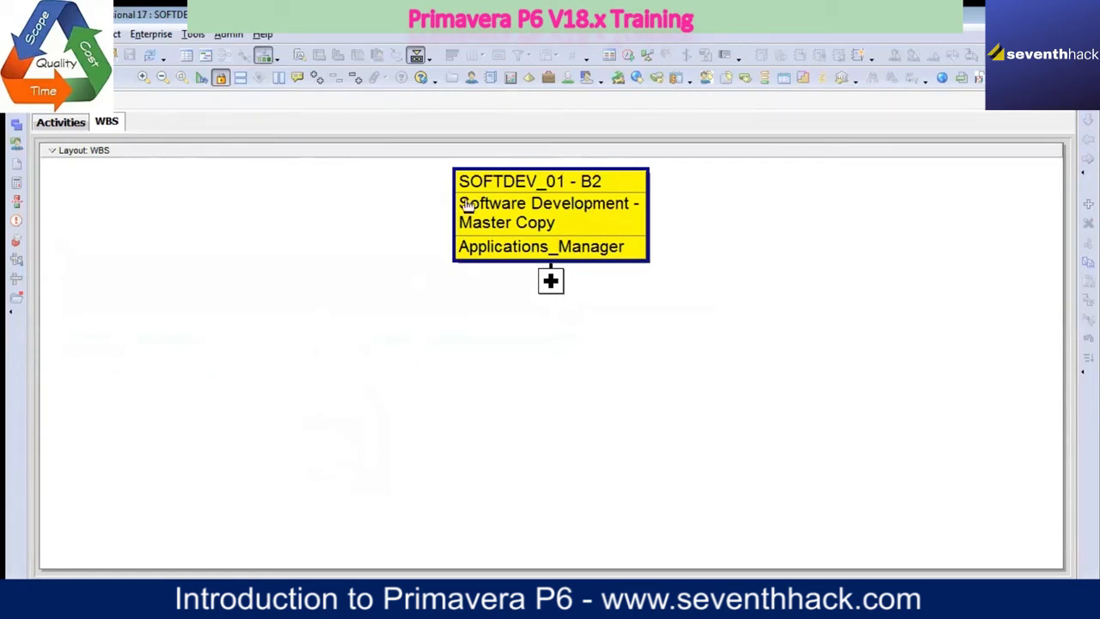
left_click(550, 284)
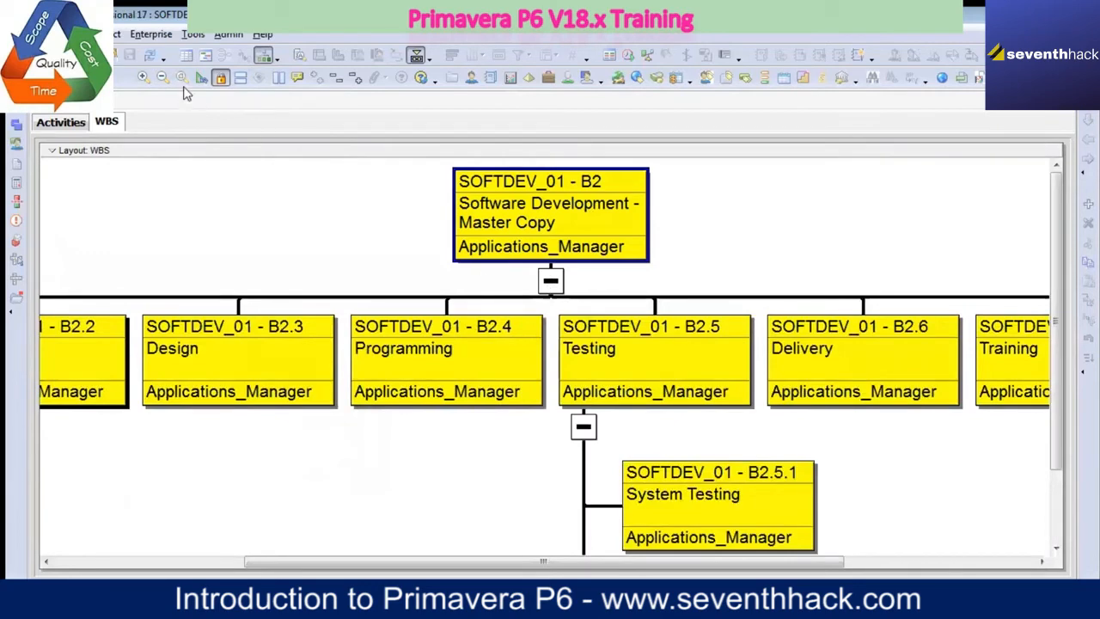
left_click(162, 77)
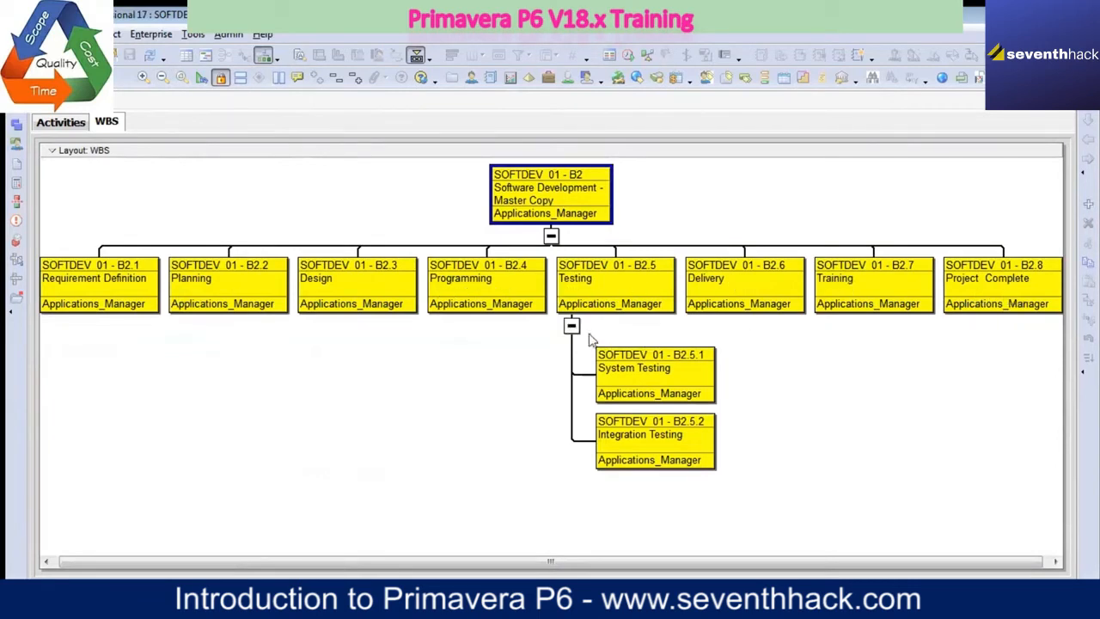
left_click(649, 381)
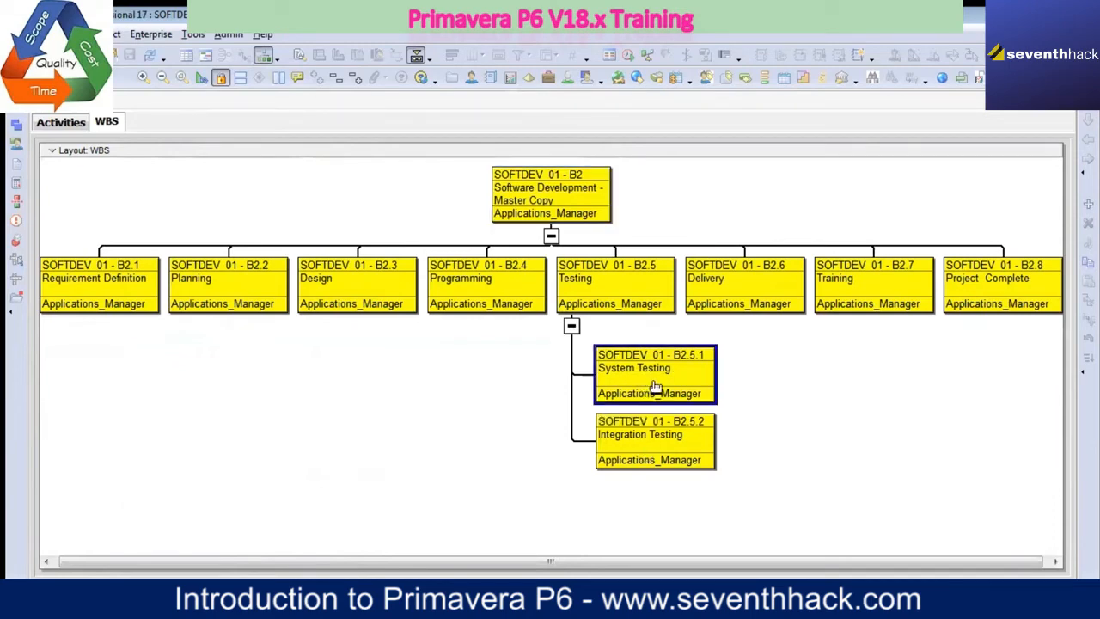
Step: Return to the Activities view, select Review Code under System Testing, narrow the Activity Name column and slightly widen Original Duration
left_click(58, 124)
scroll(198, 440, "down", 1)
scroll(198, 440, "down", 5)
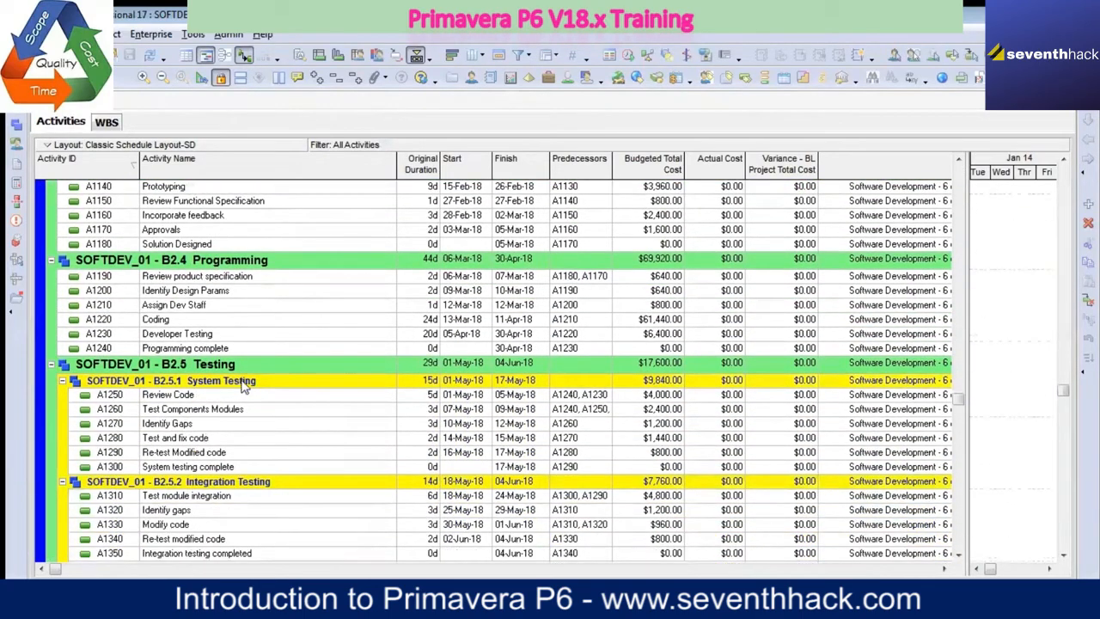
left_click(222, 395)
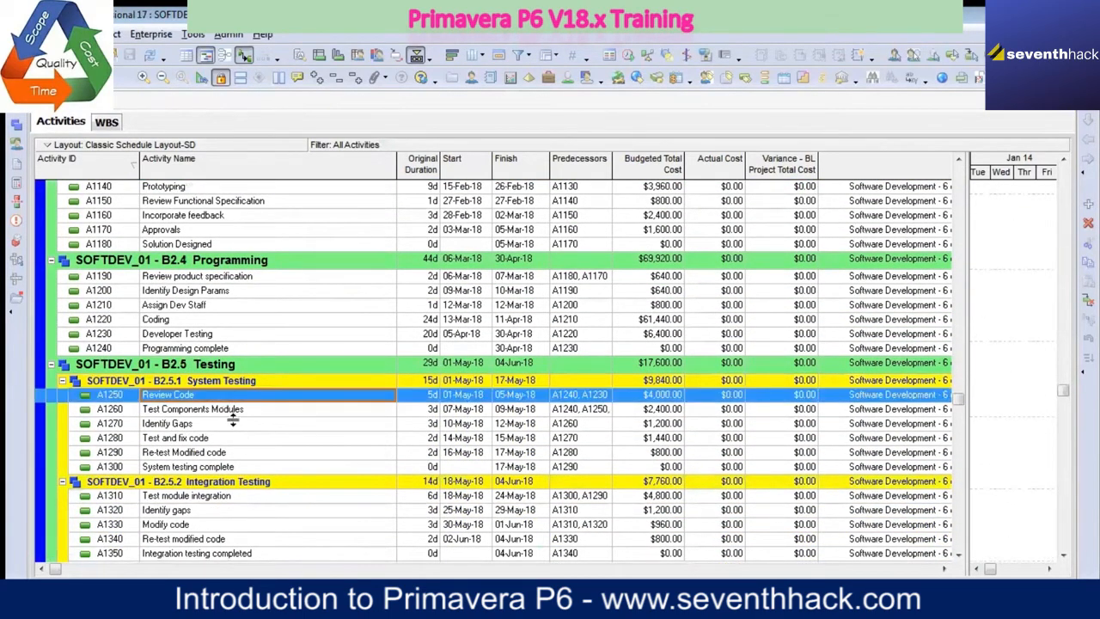
left_click_drag(398, 176, 360, 176)
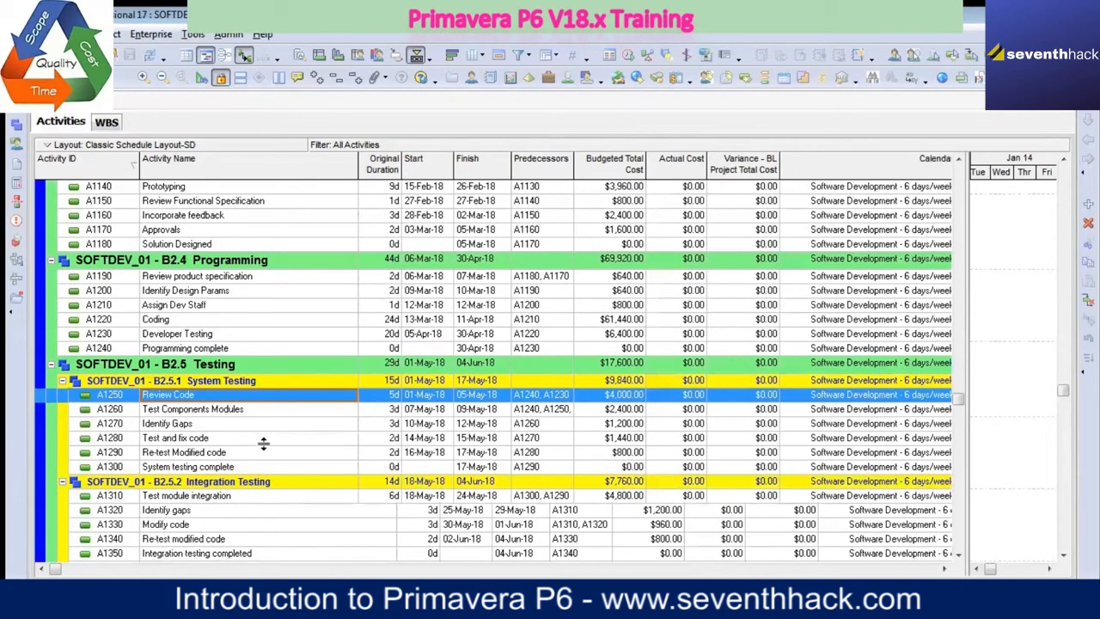
scroll(263, 443, "down", 1)
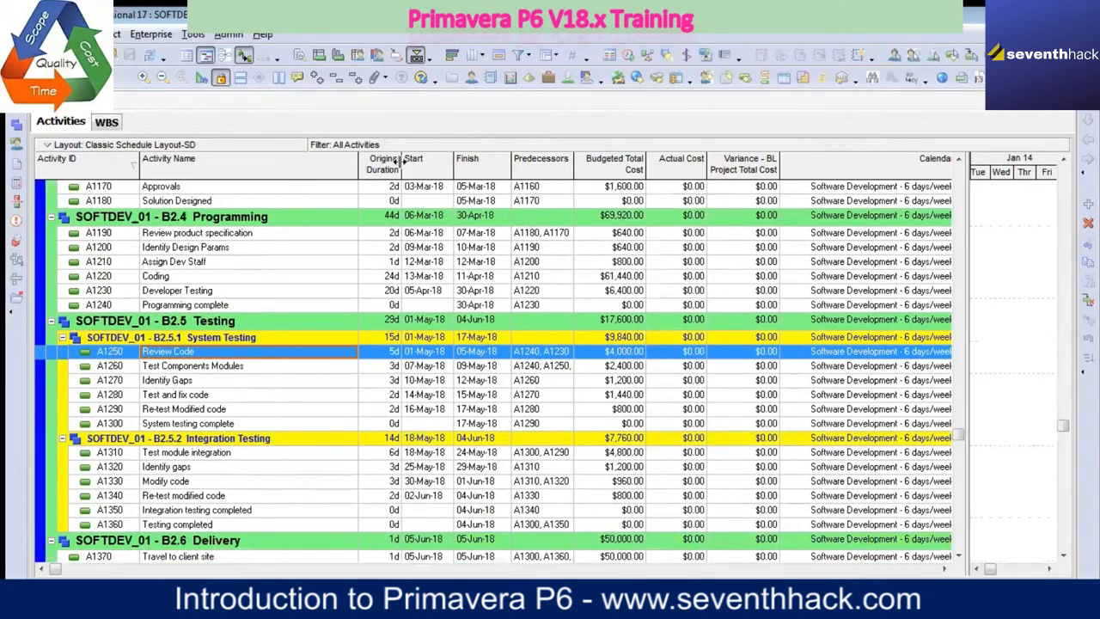
left_click_drag(401, 163, 407, 163)
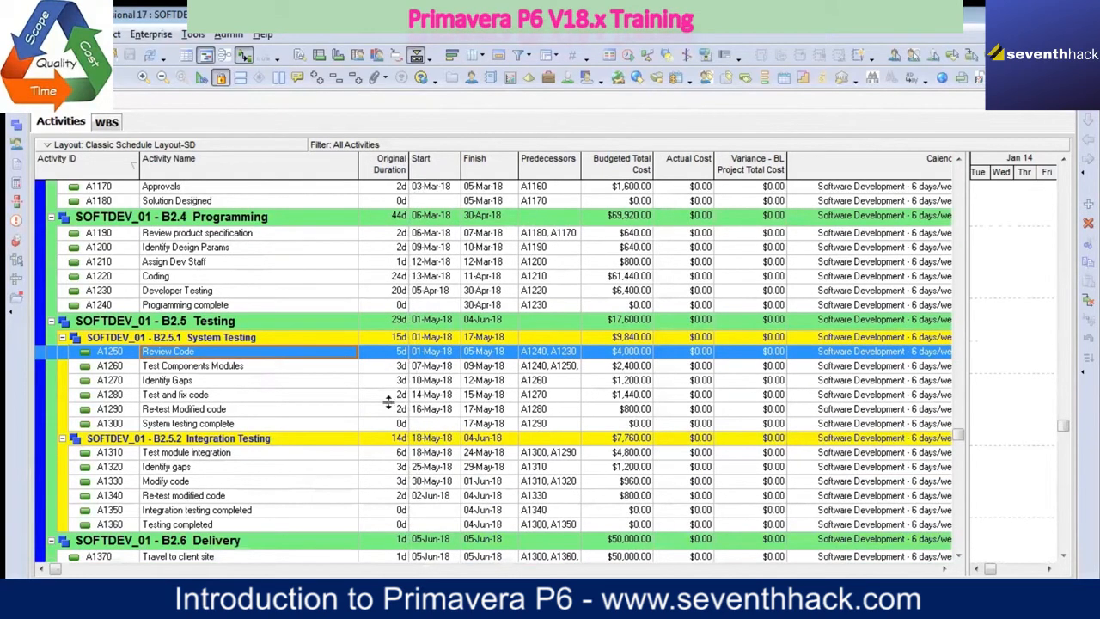
Step: Show the resource details for Review Code with a wider Resource ID Name column, and view those of Test Components Modules
right_click(258, 359)
left_click(317, 220)
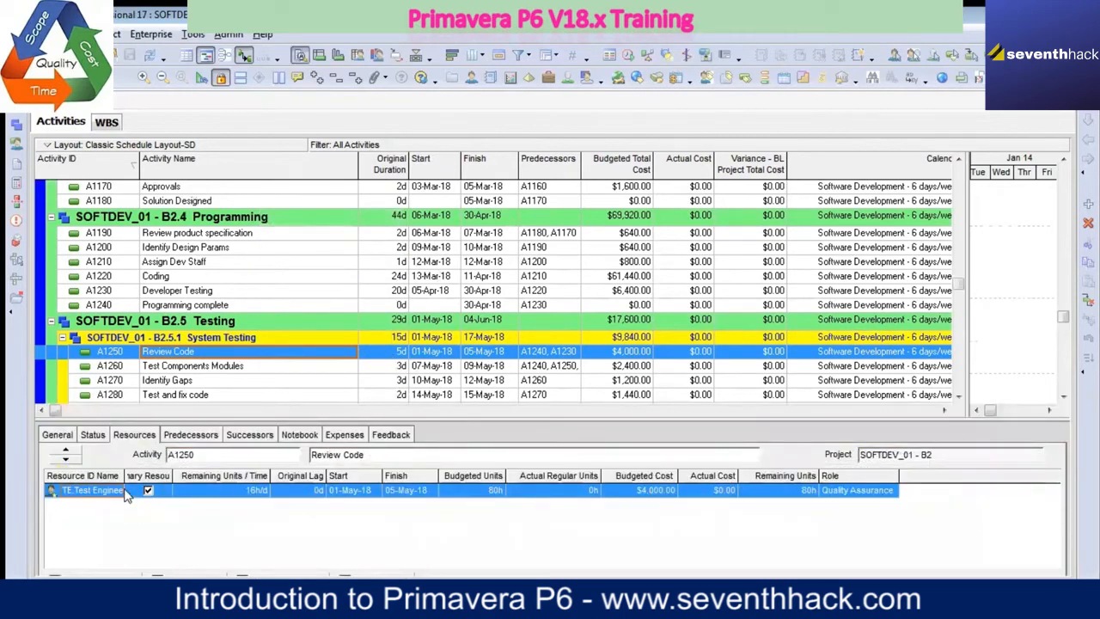
left_click_drag(125, 476, 151, 477)
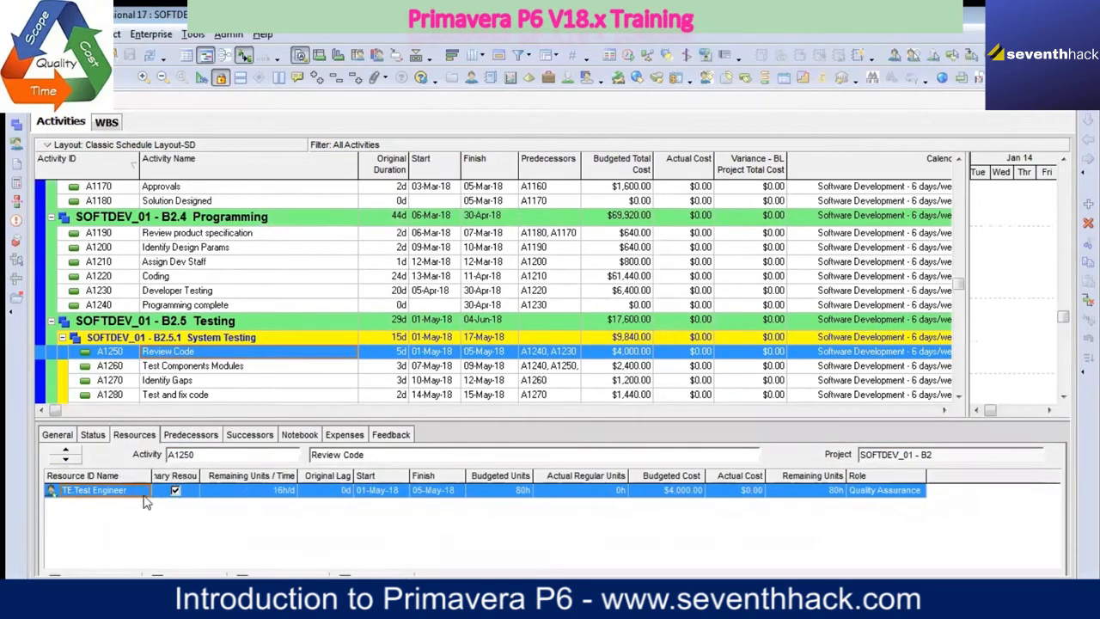
left_click(208, 368)
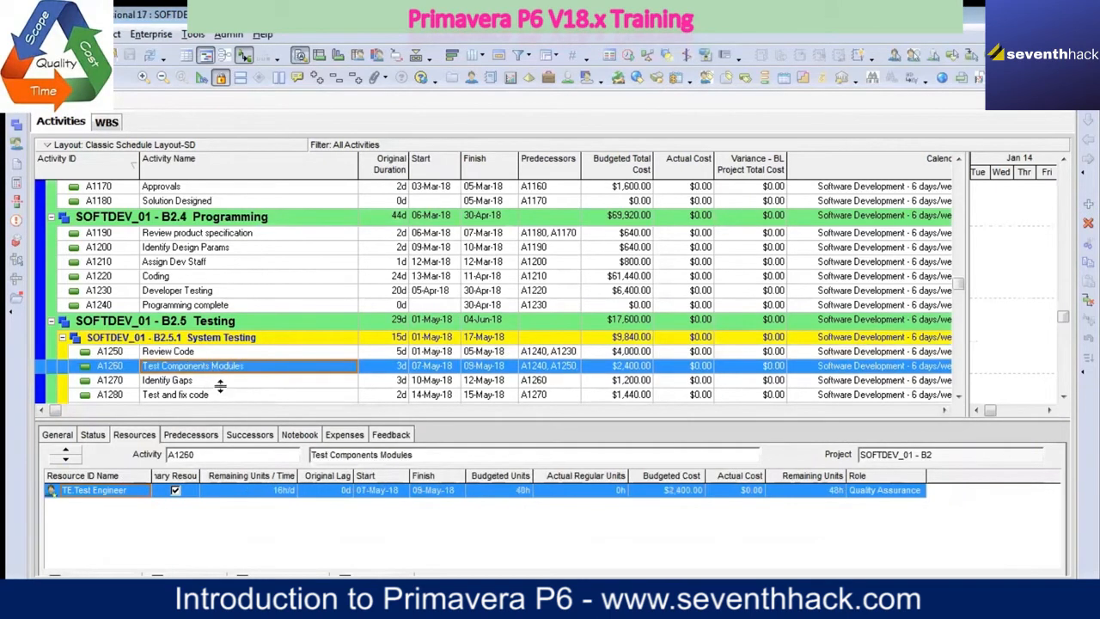
Step: View the resource details of the Identify Gaps, System testing complete and Test module integration activities
left_click(215, 380)
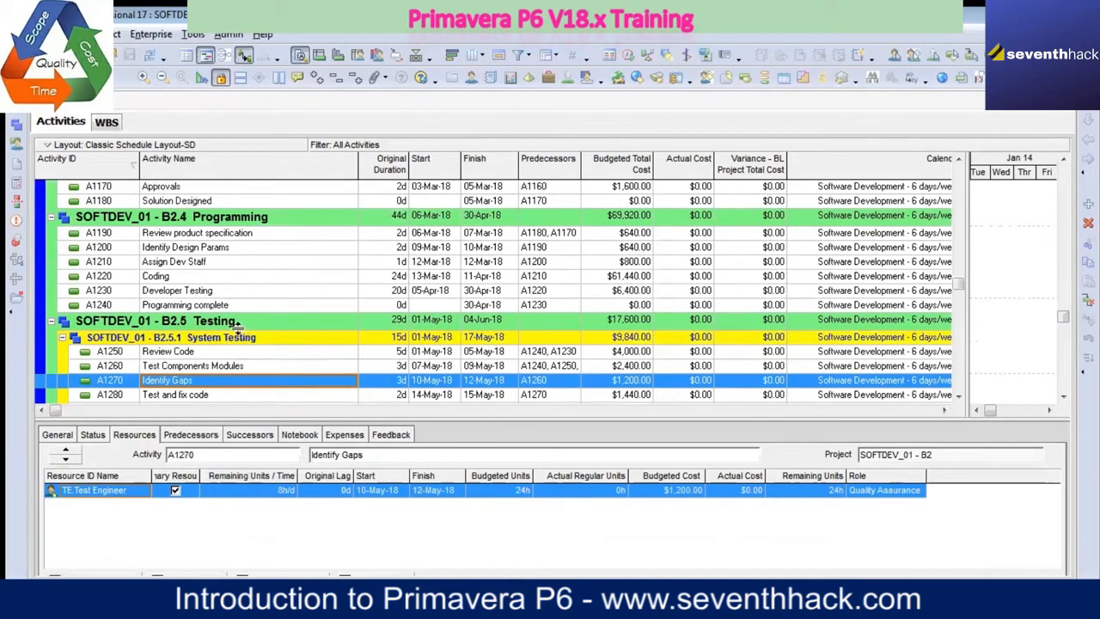
scroll(237, 328, "down", 1)
scroll(237, 329, "down", 1)
left_click(240, 349)
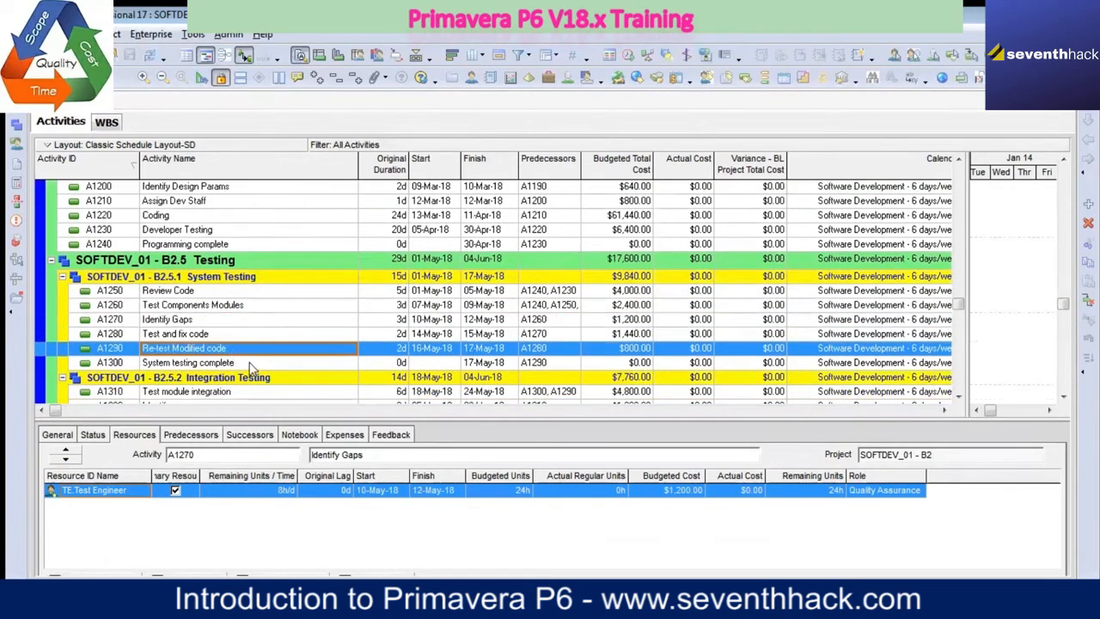
left_click(247, 364)
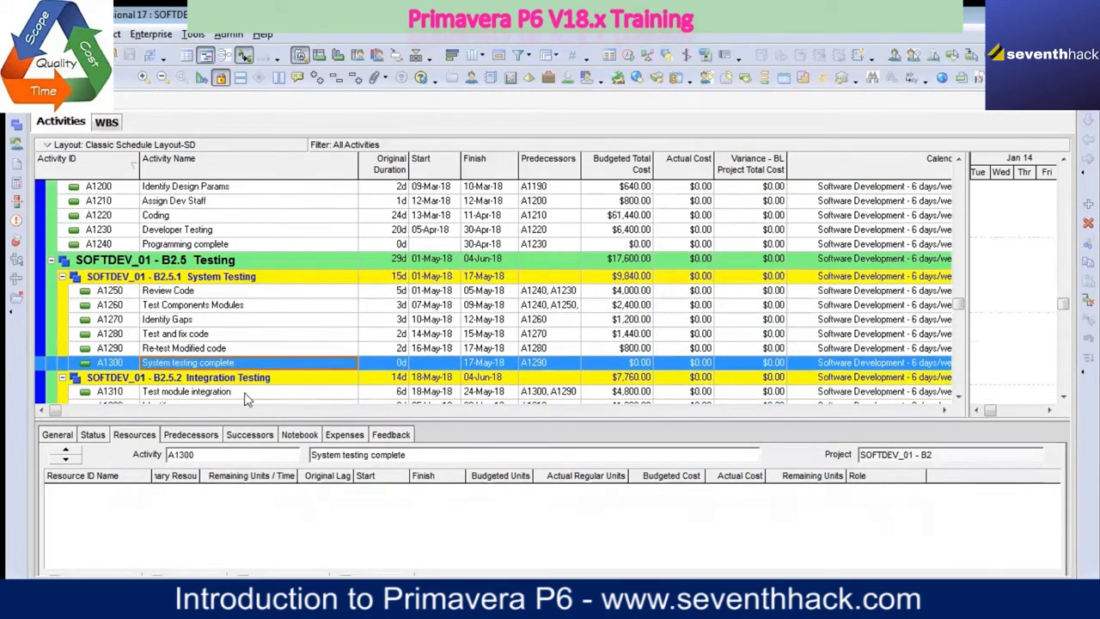
left_click(241, 396)
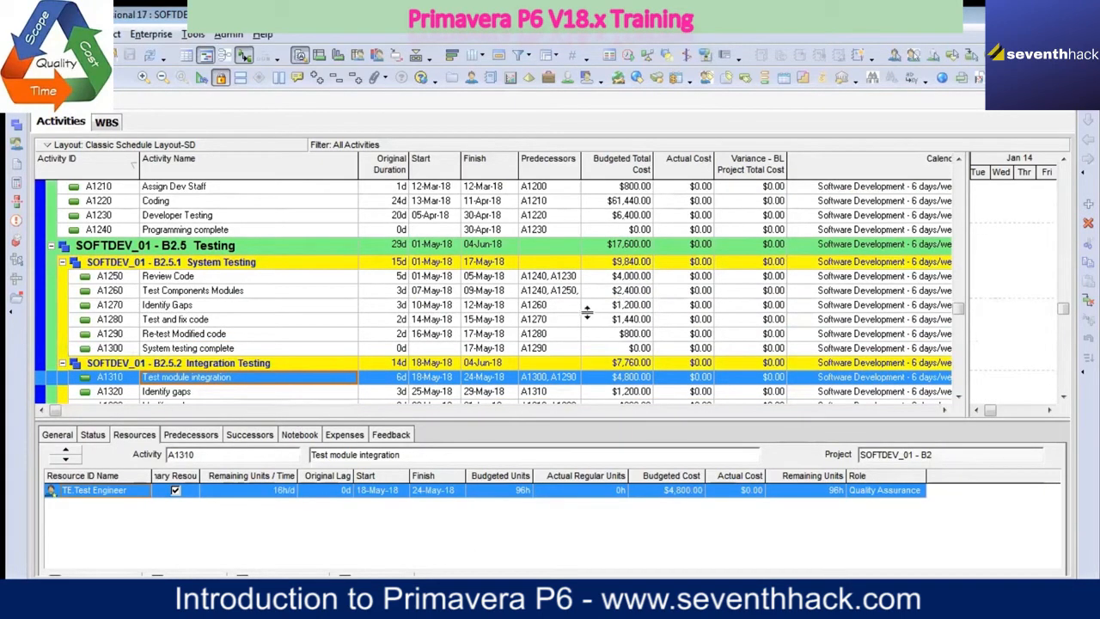
Step: Hide the activity details and collapse the grouping bands to WBS Level 2
right_click(673, 437)
left_click(724, 447)
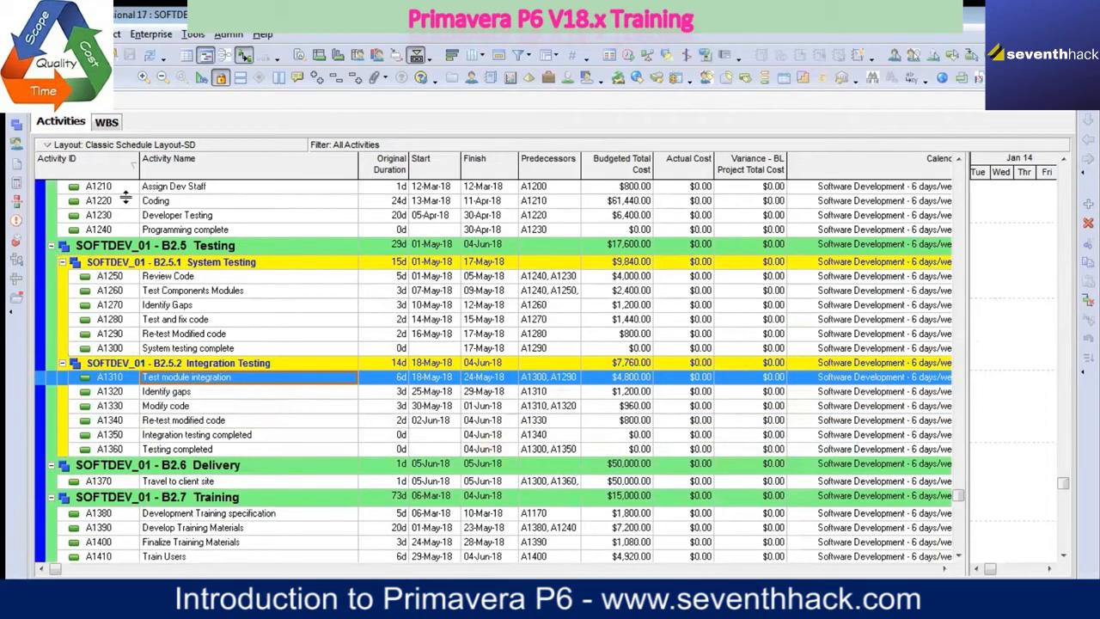
left_click(72, 34)
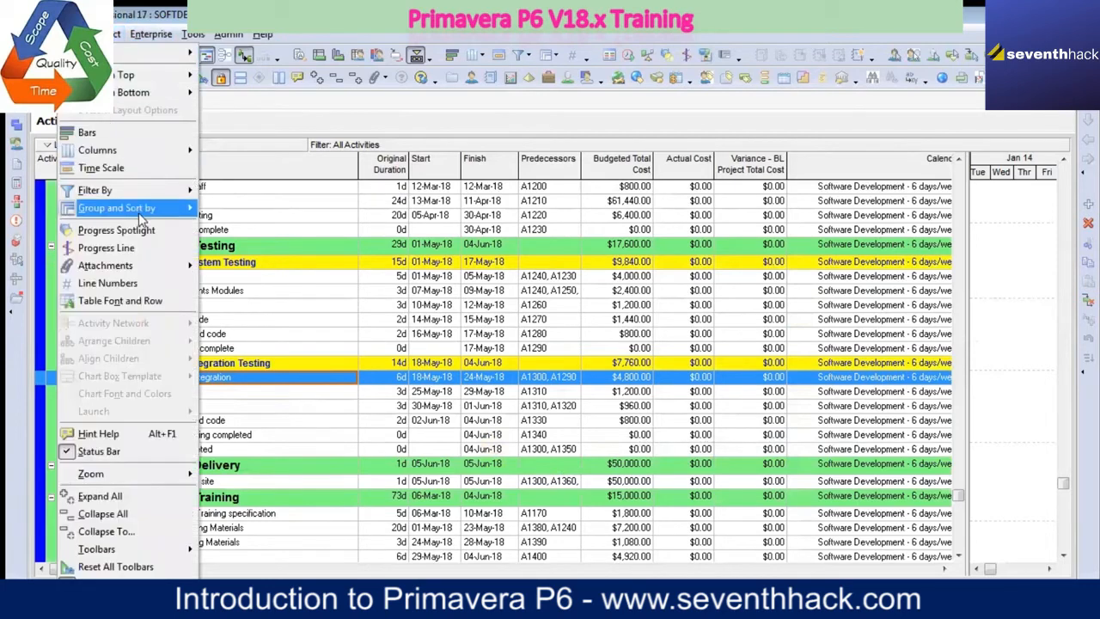
mouse_move(145, 97)
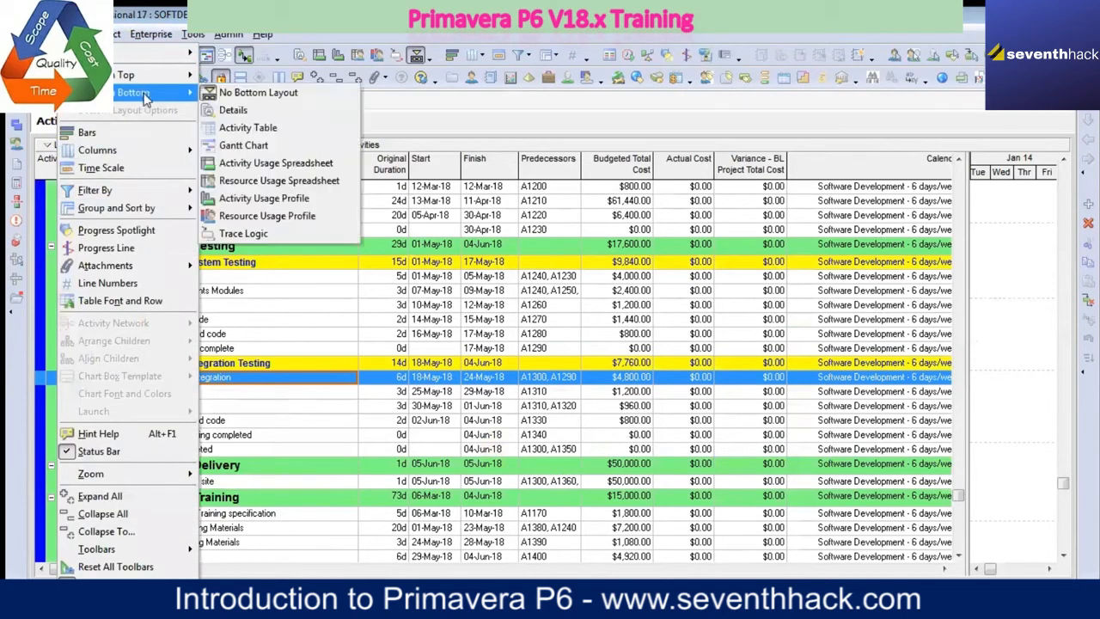
left_click(129, 531)
left_click(570, 296)
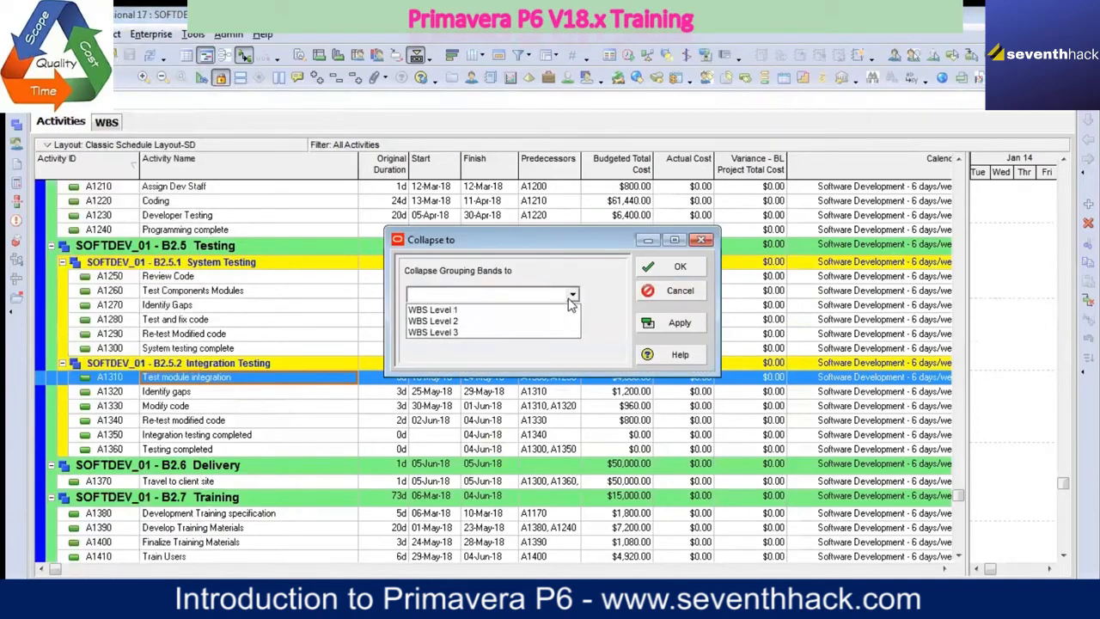
left_click(511, 321)
left_click(668, 317)
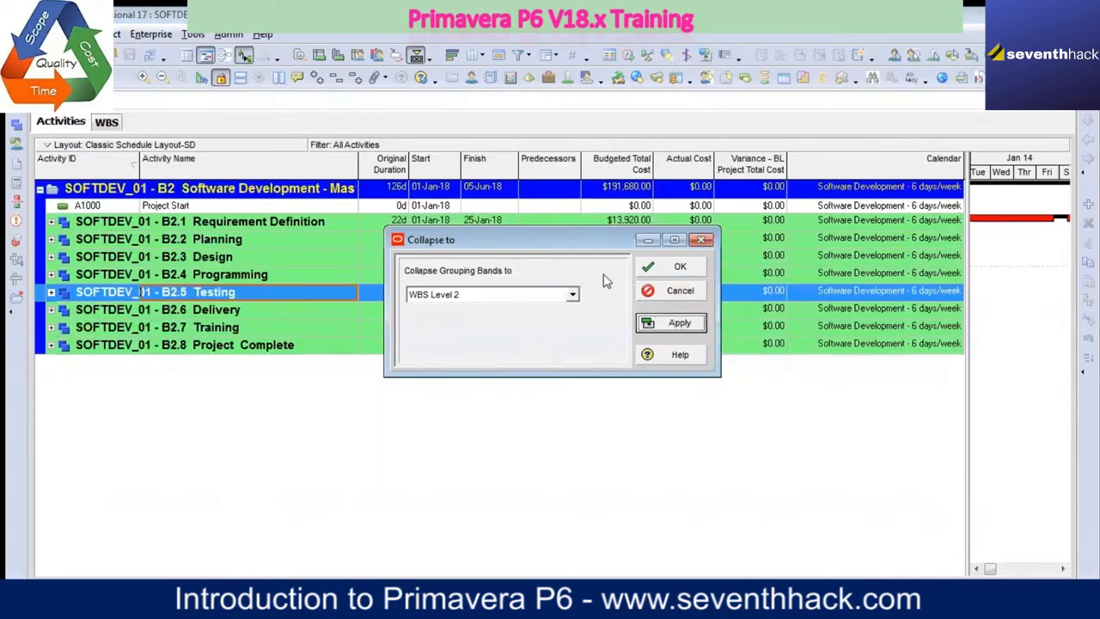
Step: Collapse the grouping bands to WBS Level 1 and enlarge the Gantt chart so the table ends after the Start column
left_click(571, 295)
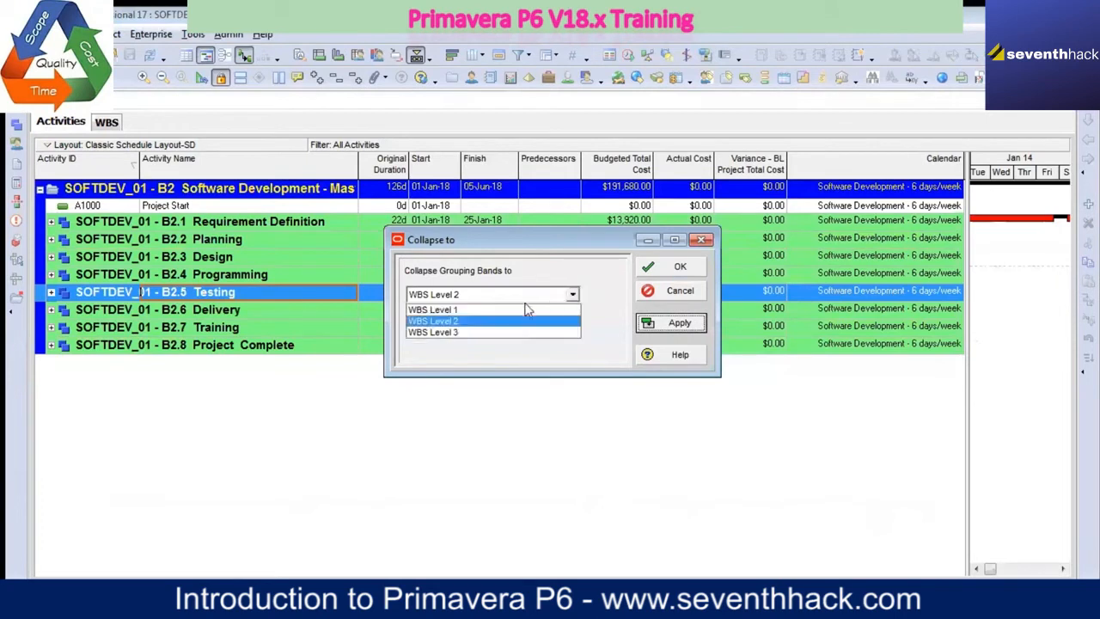
left_click(515, 315)
left_click(670, 328)
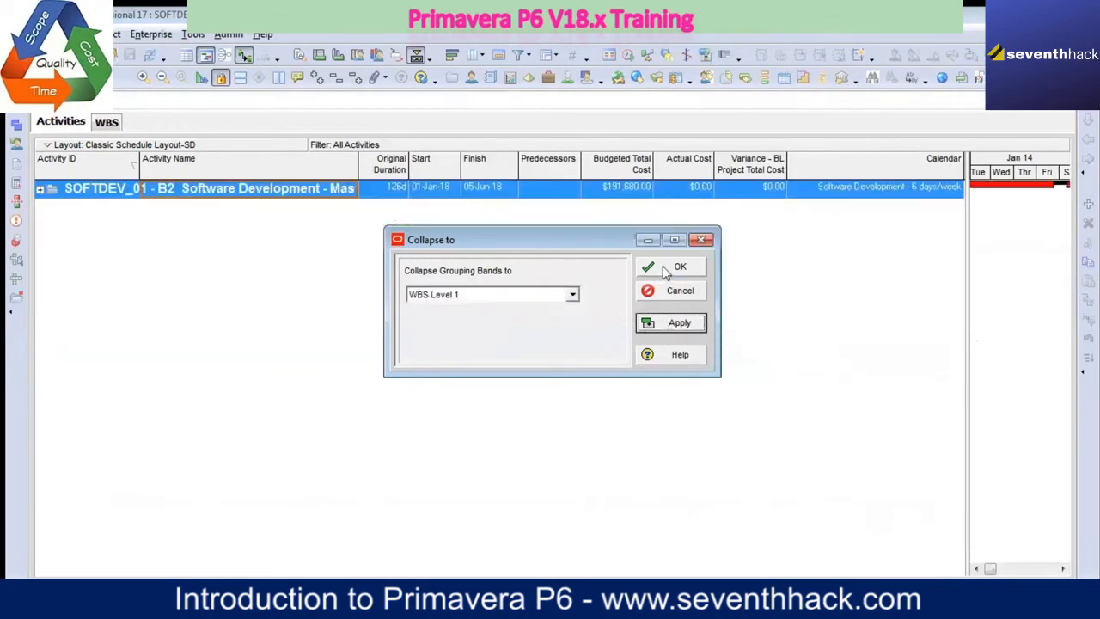
left_click(686, 297)
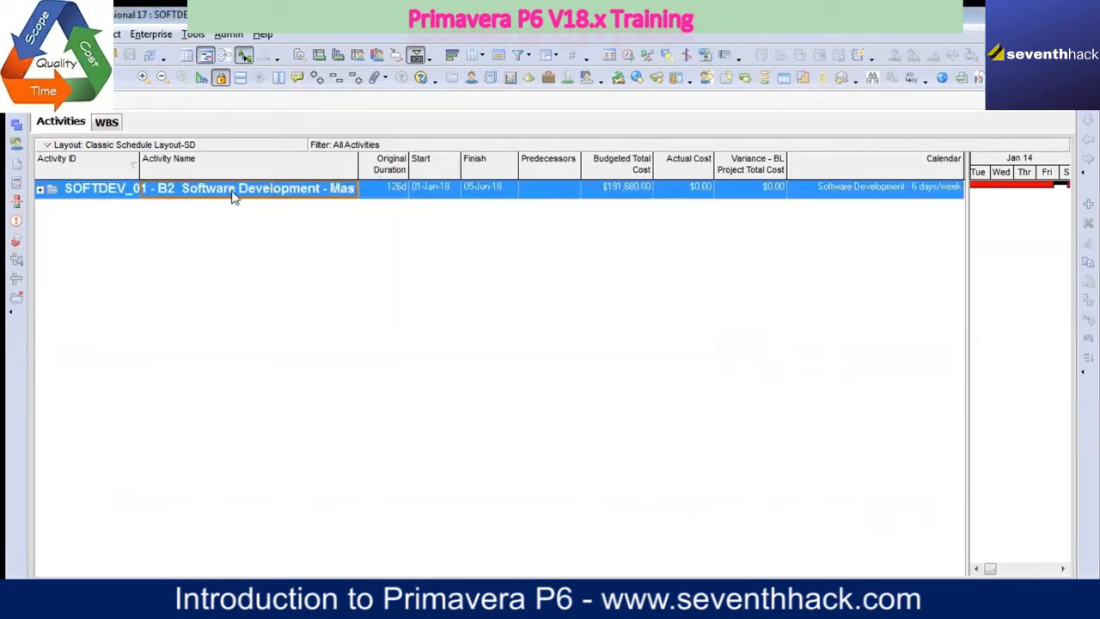
mouse_move(409, 166)
left_mouse_down()
mouse_move(464, 166)
mouse_move(410, 169)
left_mouse_up()
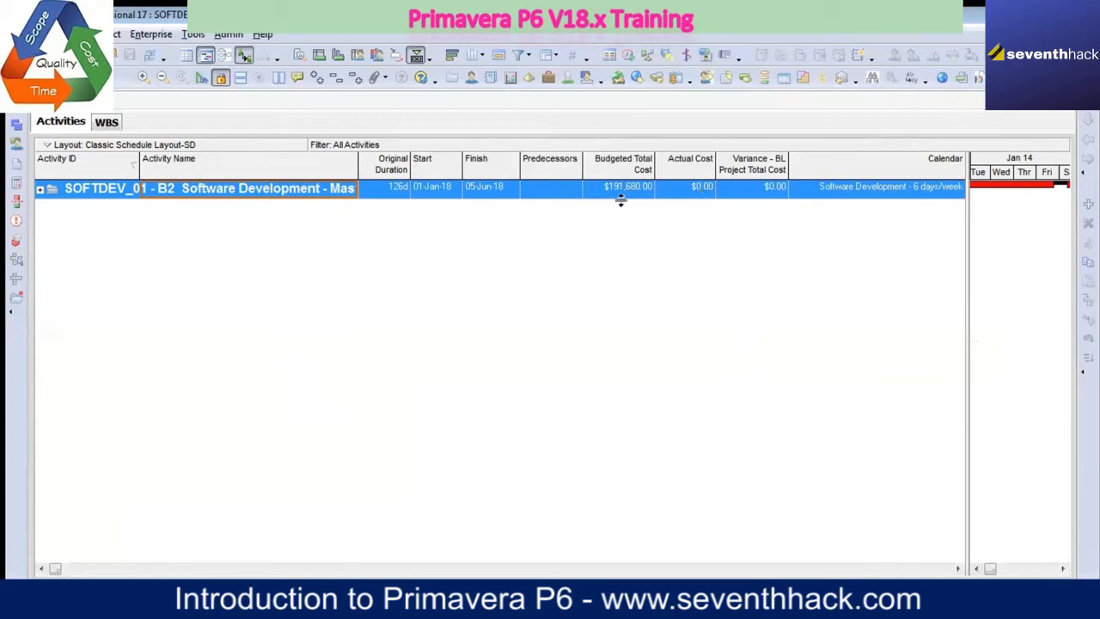
left_click_drag(969, 318, 454, 327)
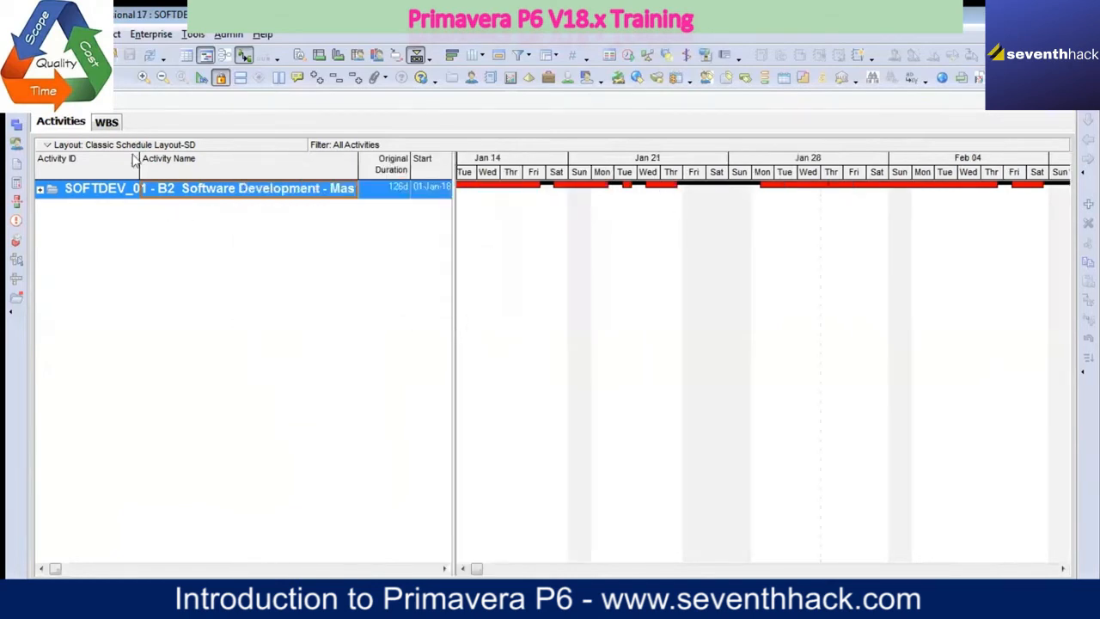
Step: View the project's WBS as a chart, as a Gantt chart, as a table only, and again as a Gantt chart
left_click(109, 123)
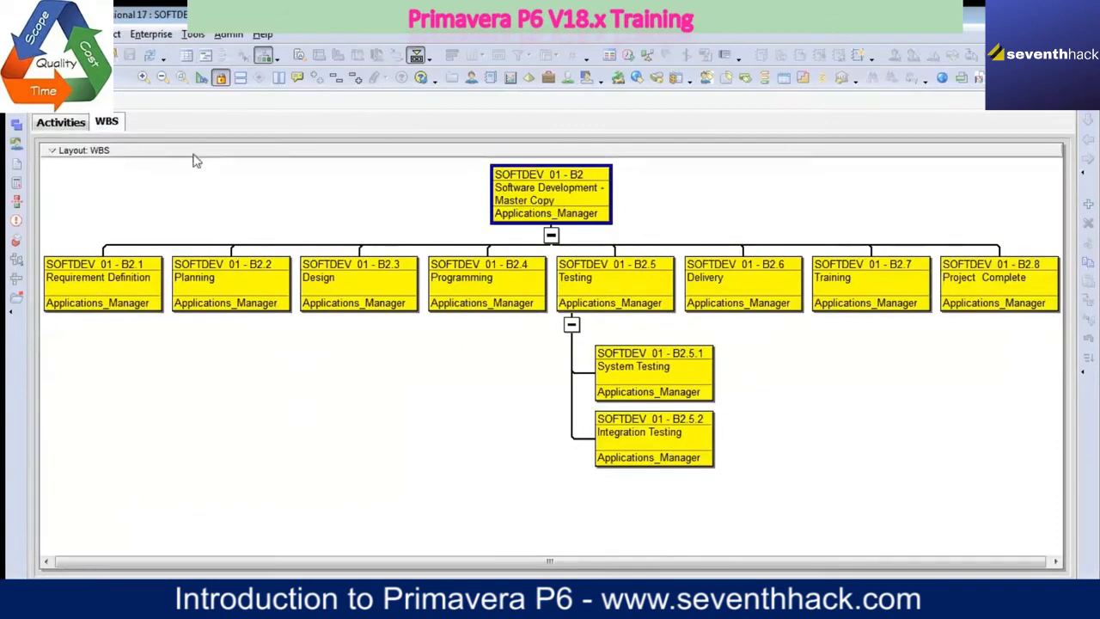
left_click(206, 56)
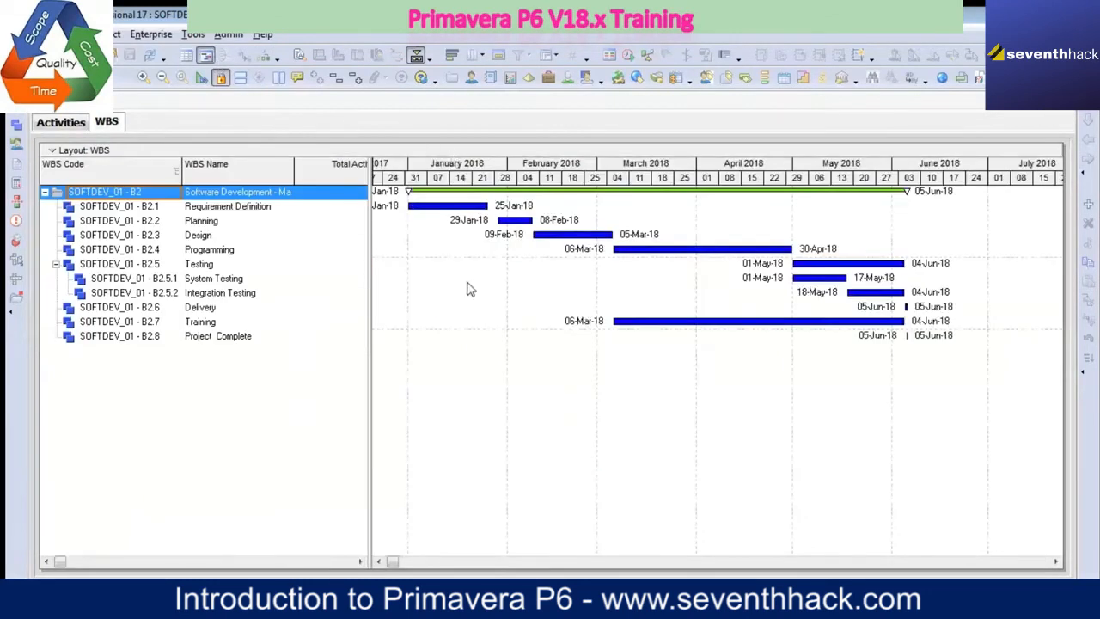
left_click(185, 56)
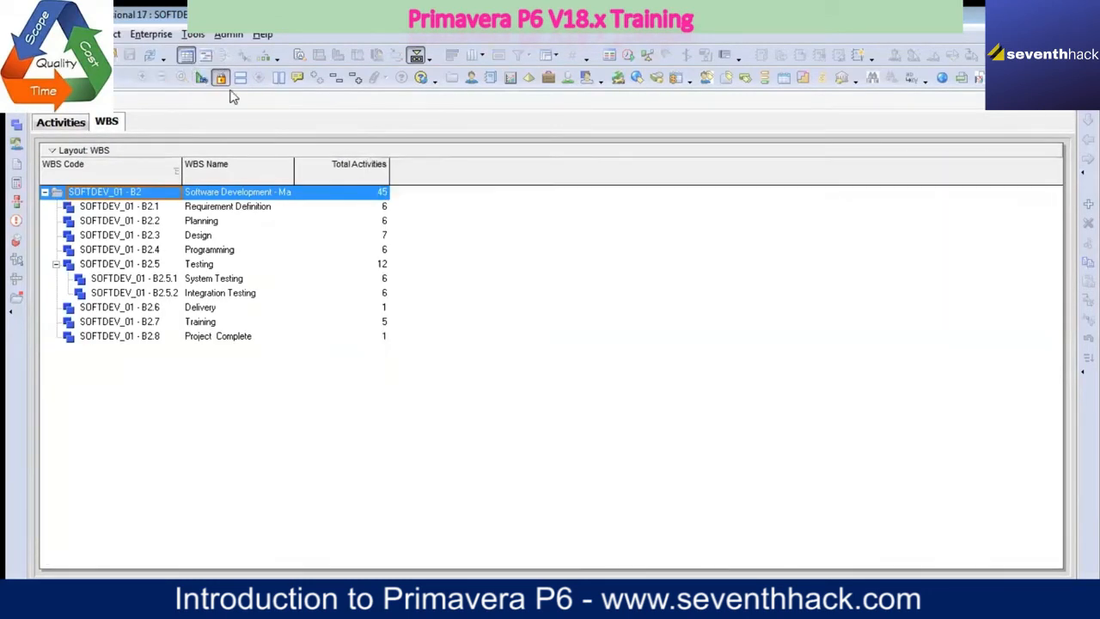
left_click(207, 56)
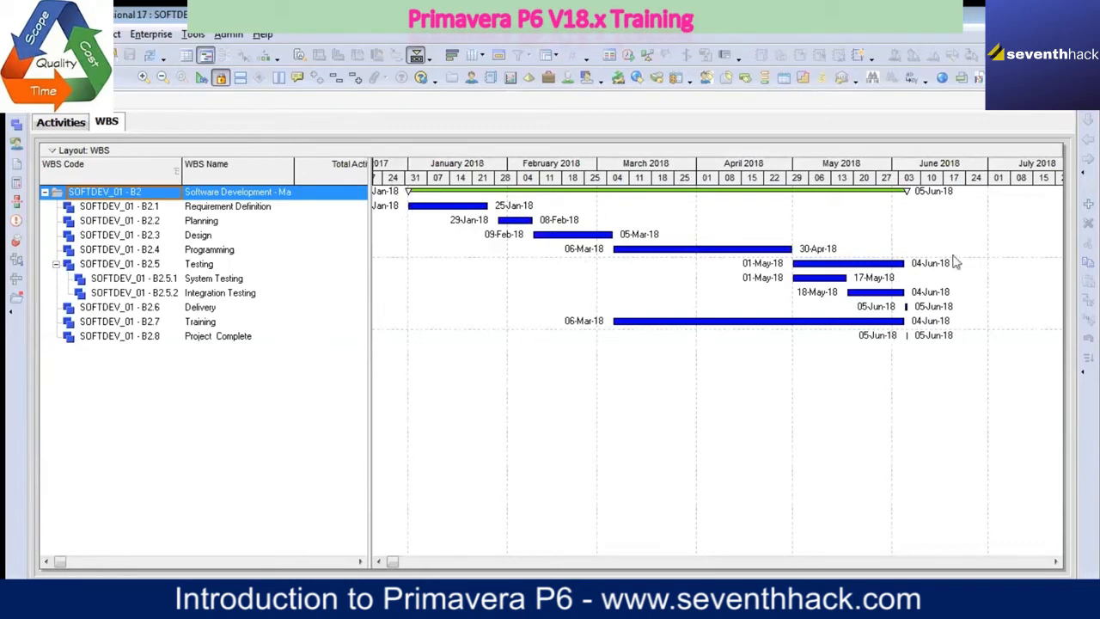
Step: Return to the Activities view and expand all grouping bands
left_click(56, 122)
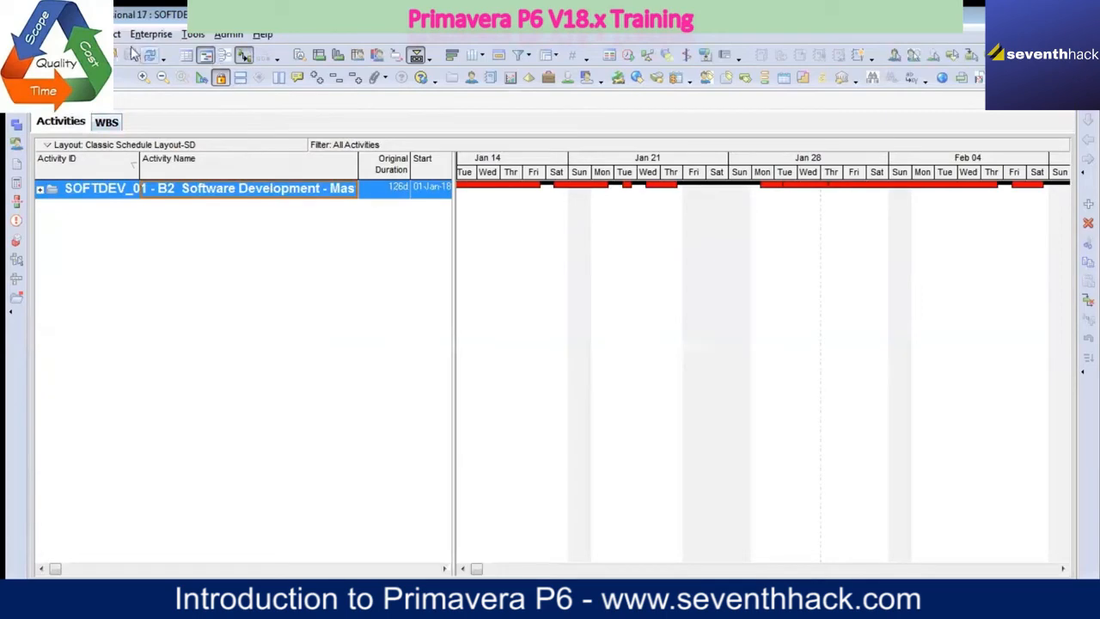
left_click(82, 35)
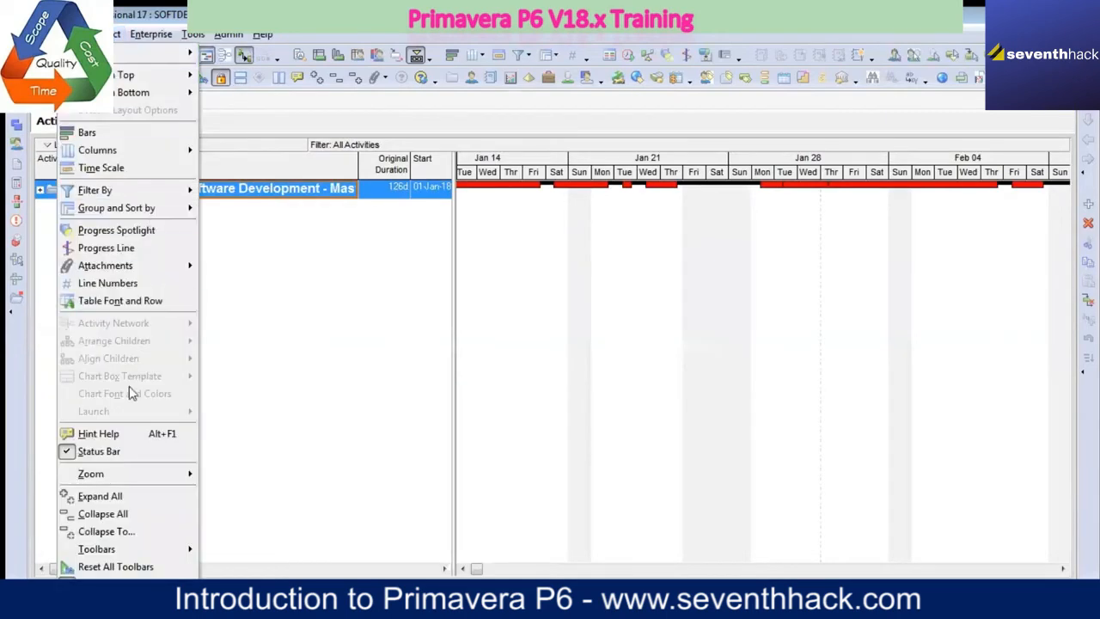
left_click(129, 503)
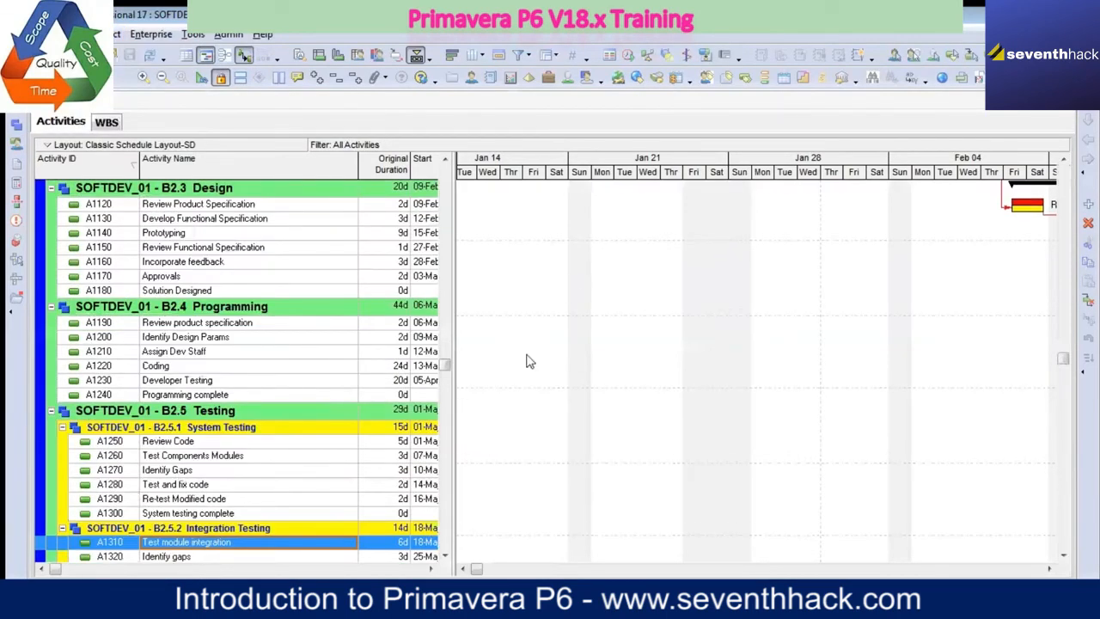
scroll(521, 386, "up", 4)
scroll(521, 386, "up", 3)
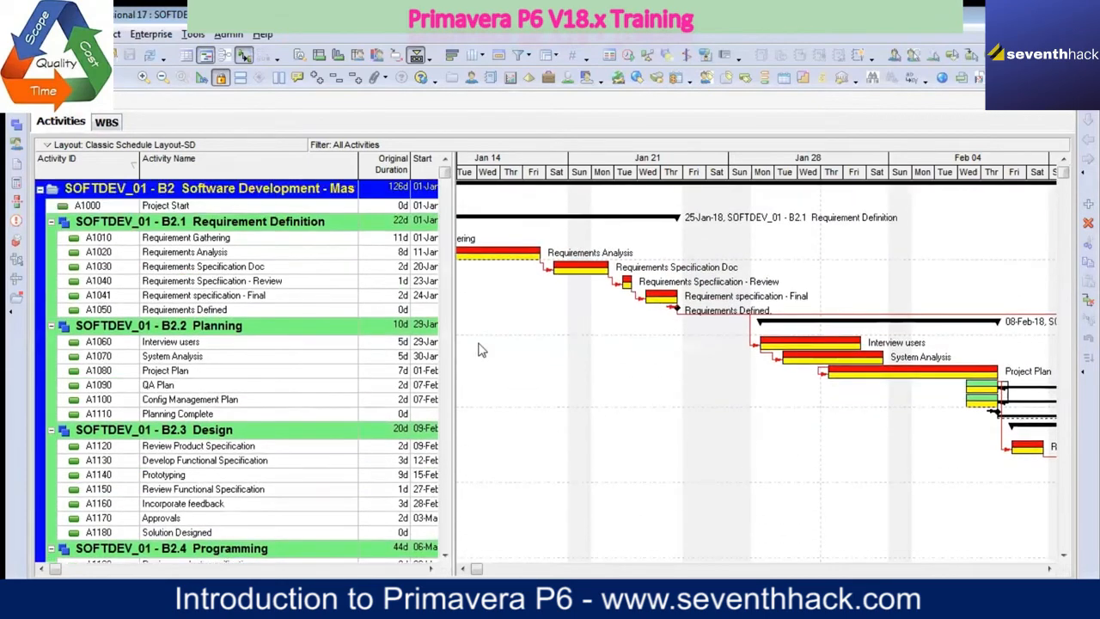
Step: Select Requirement Gathering and examine the Gantt bars from the project start through early February
left_click(238, 240)
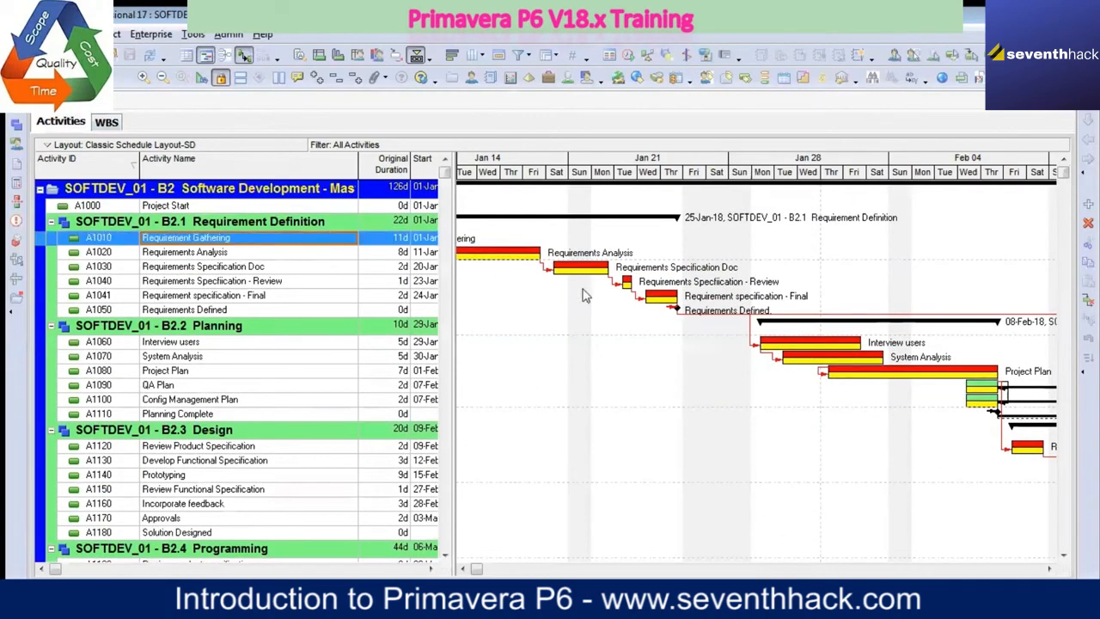
double_click(528, 236)
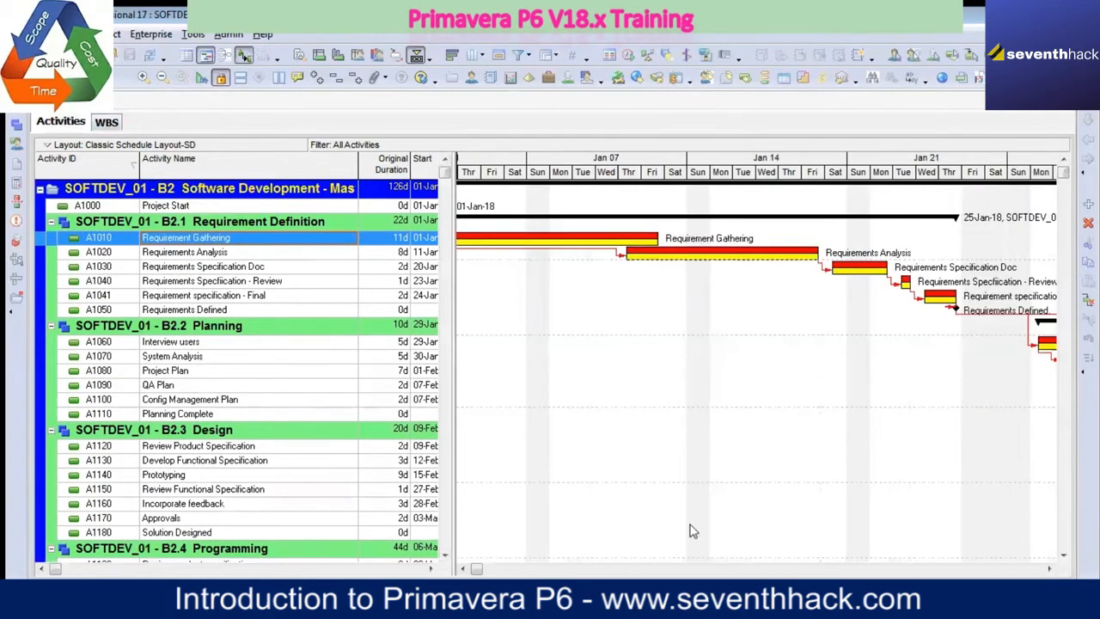
left_click(464, 569)
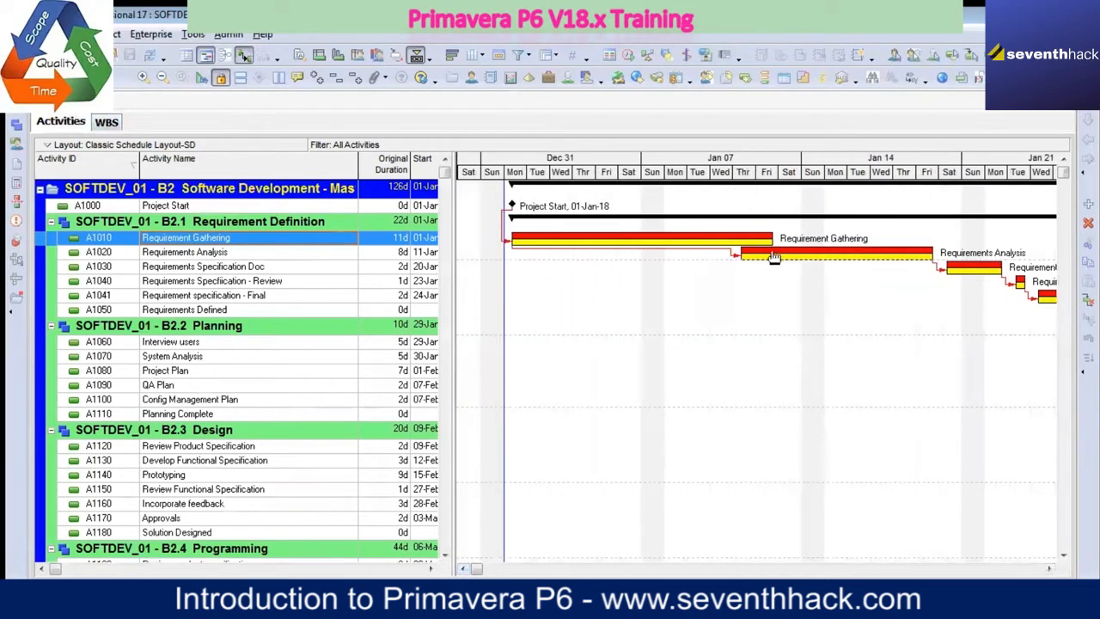
left_click(1049, 569)
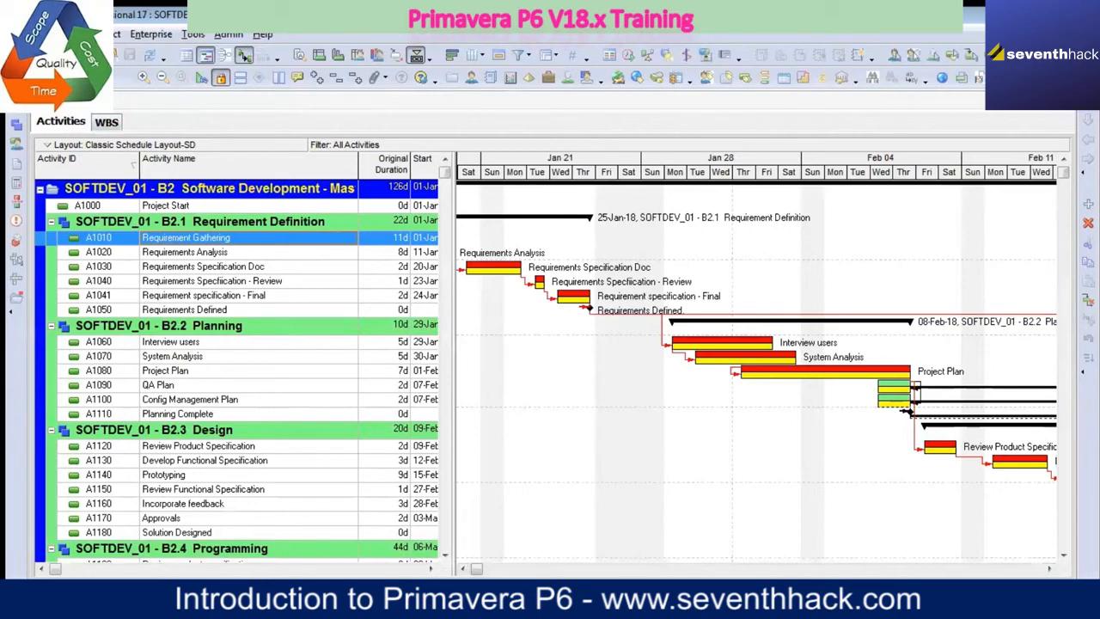
left_click(804, 595)
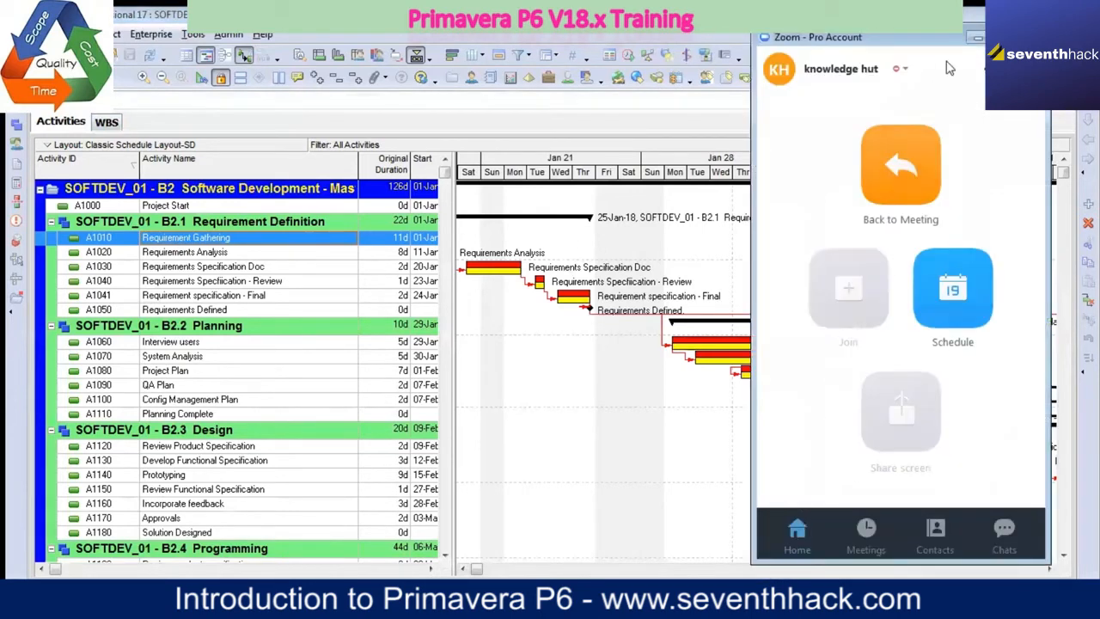
left_click(975, 40)
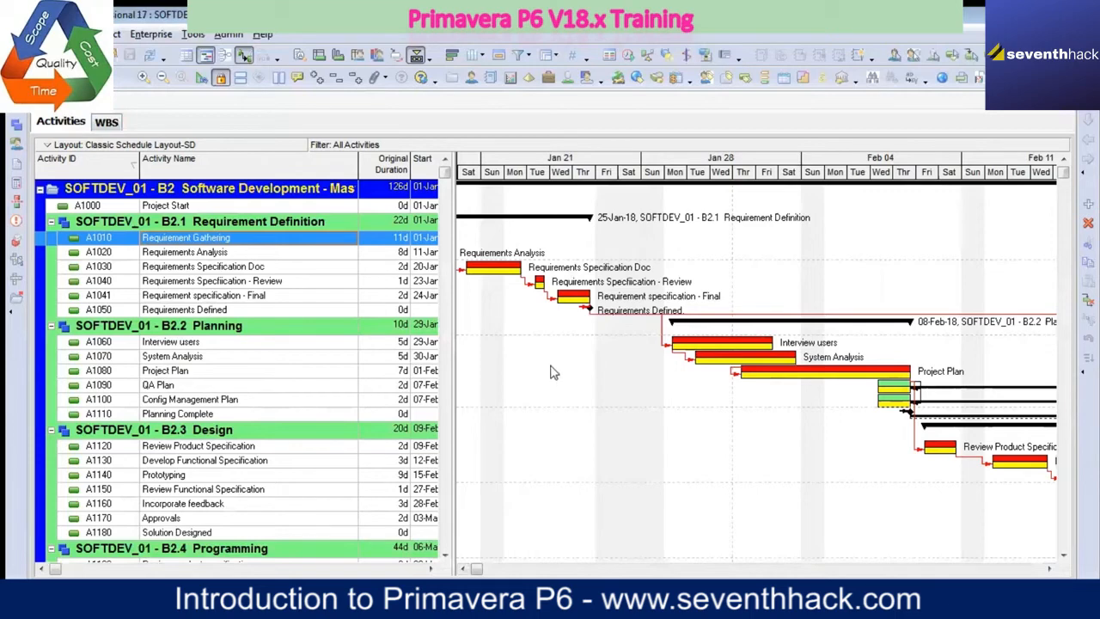
Step: Check the release and build information of Primavera P6 Professional, and close it
left_click(262, 34)
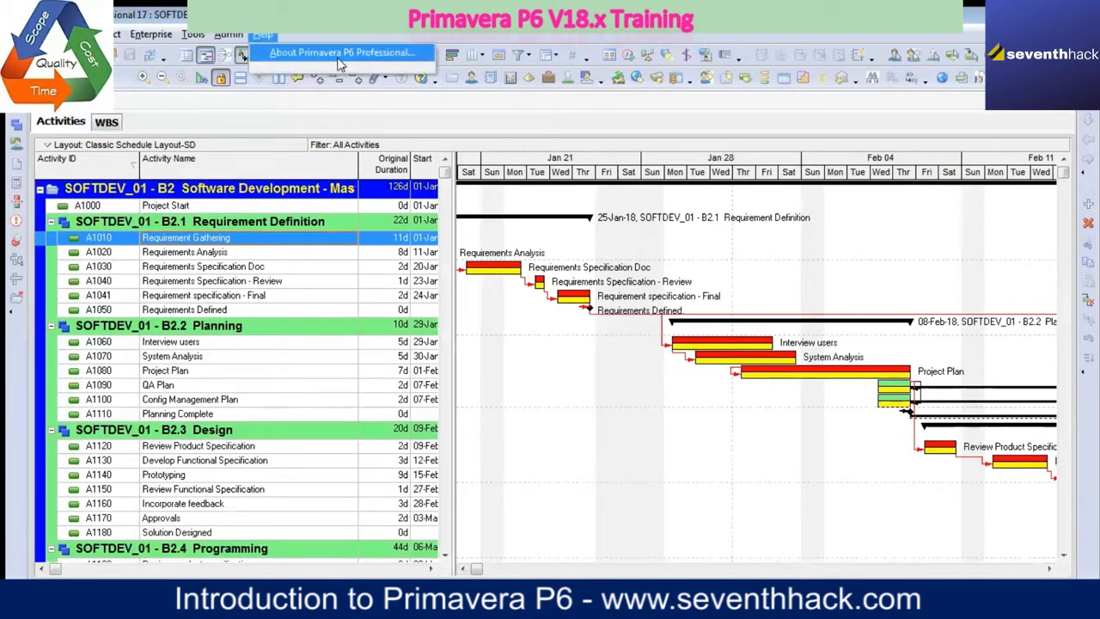
left_click(341, 54)
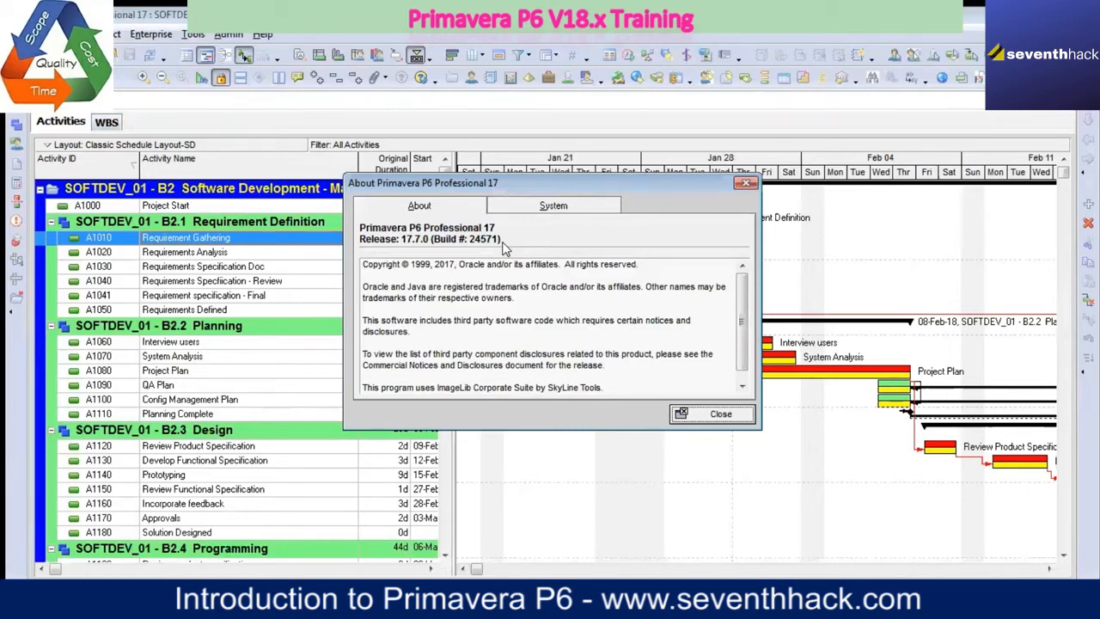
left_click(709, 416)
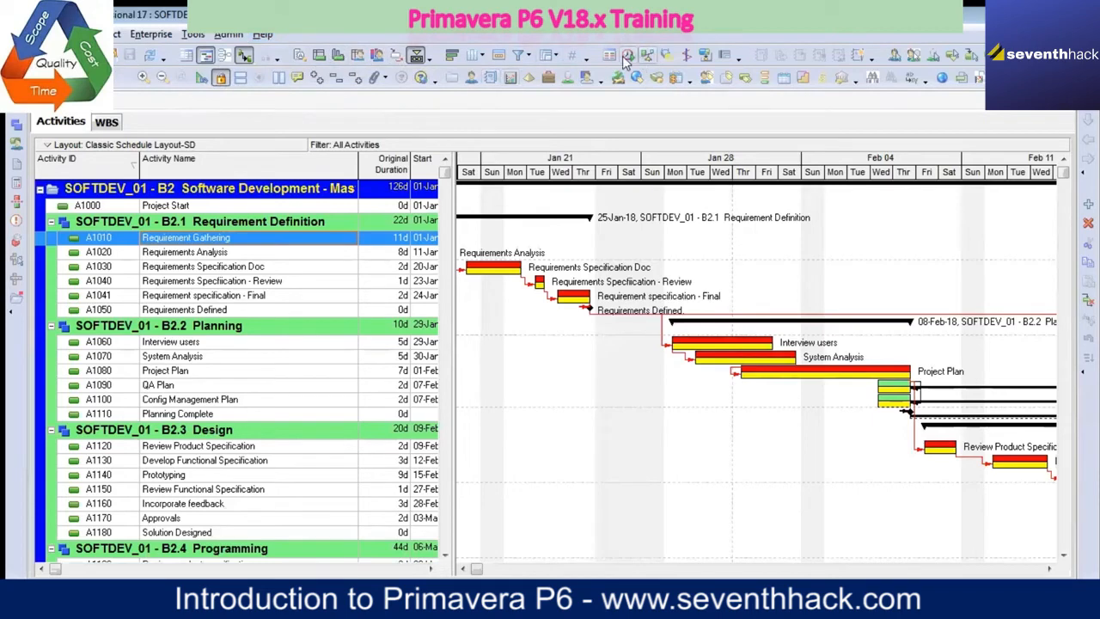
left_click(152, 34)
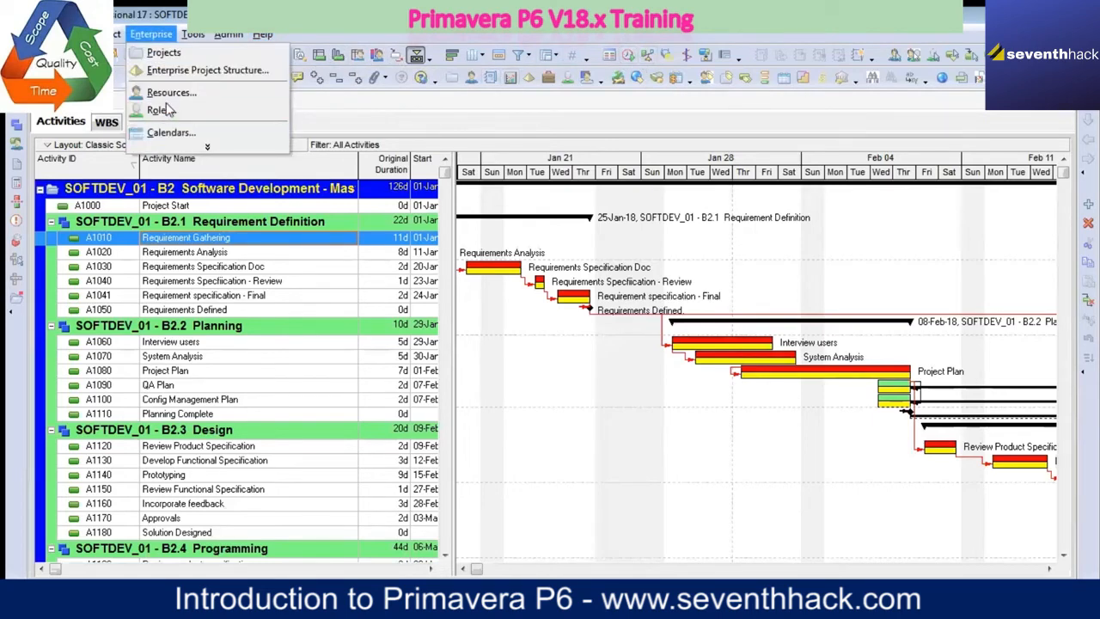
mouse_move(194, 36)
left_click(263, 168)
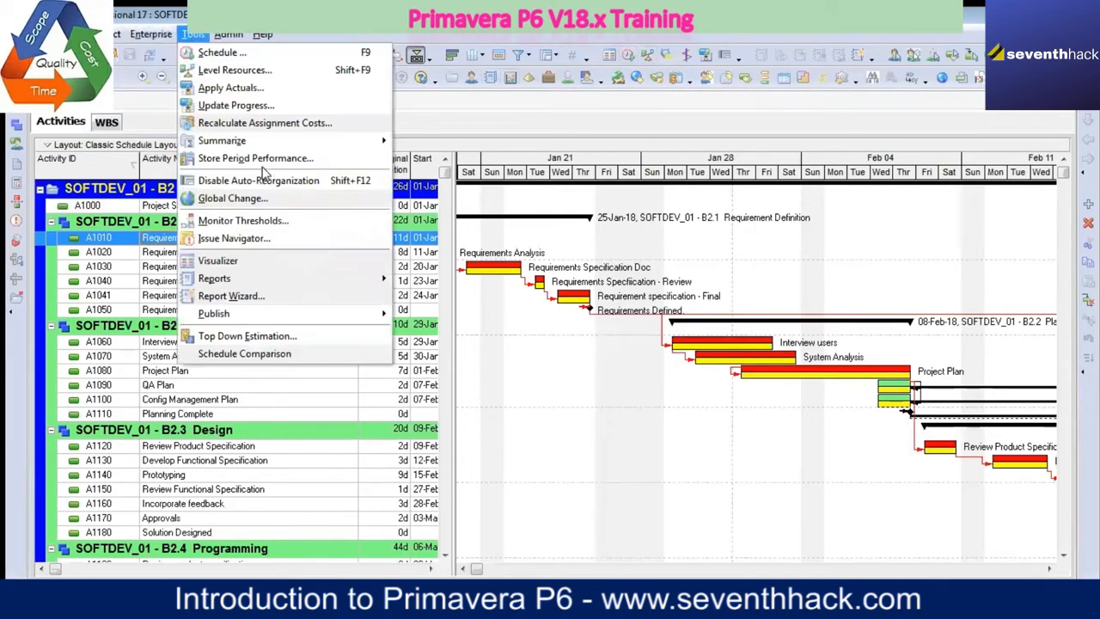
left_click(452, 41)
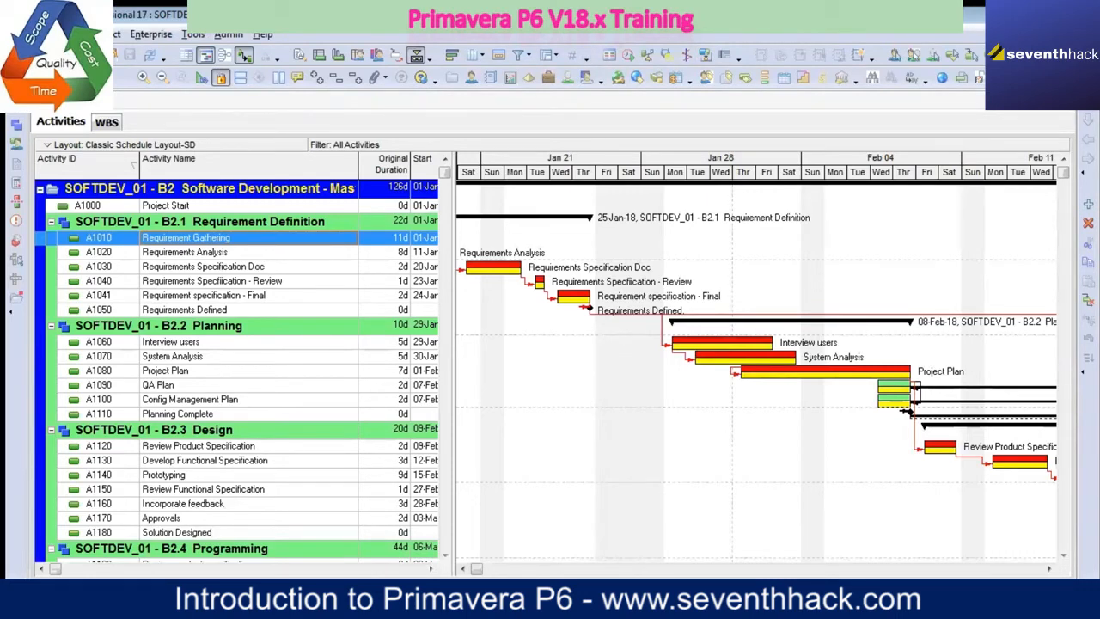
left_click(71, 34)
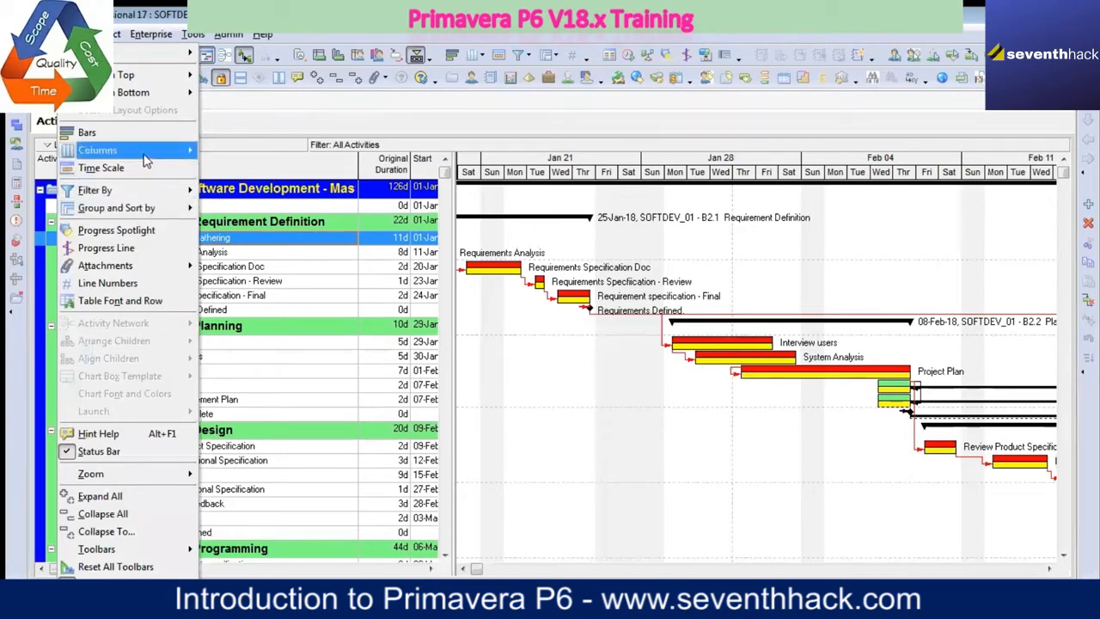
left_click(69, 34)
left_click(44, 35)
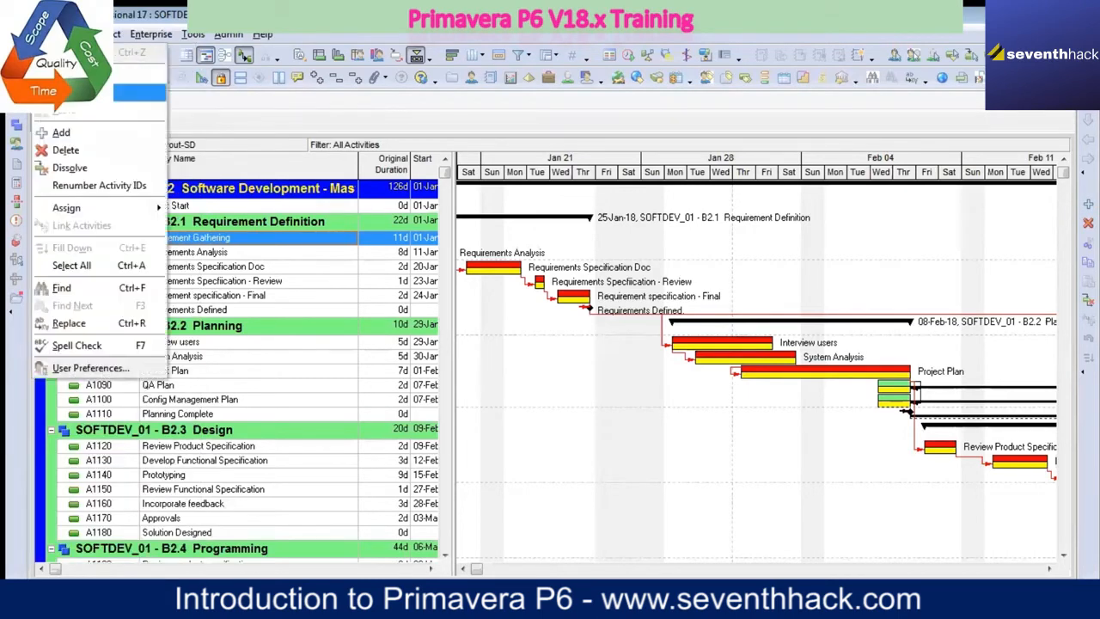
mouse_move(70, 34)
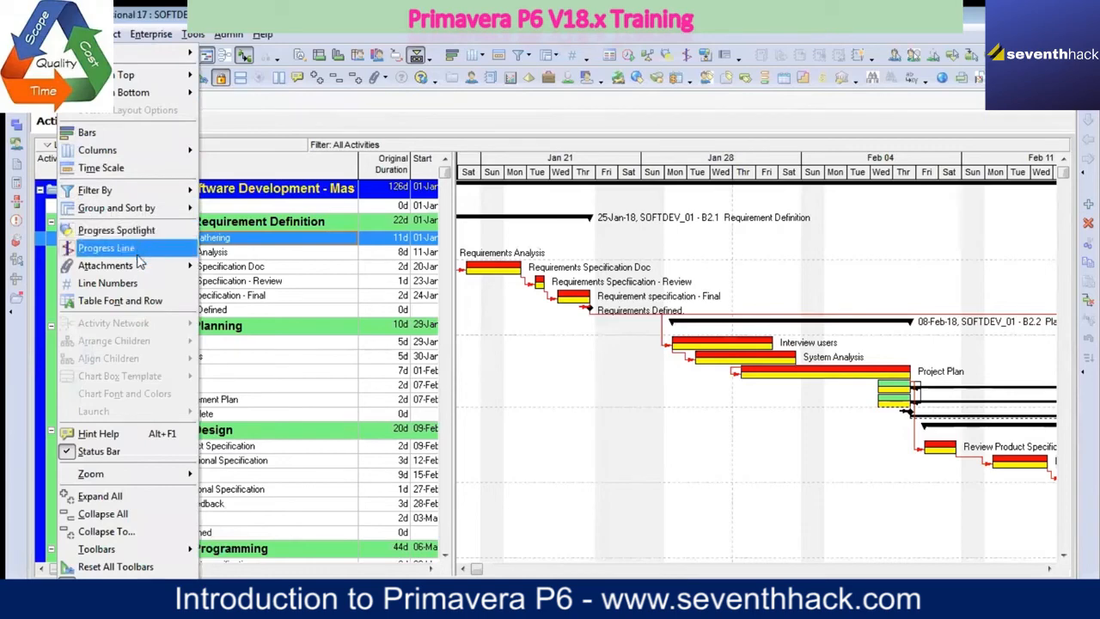
mouse_move(19, 34)
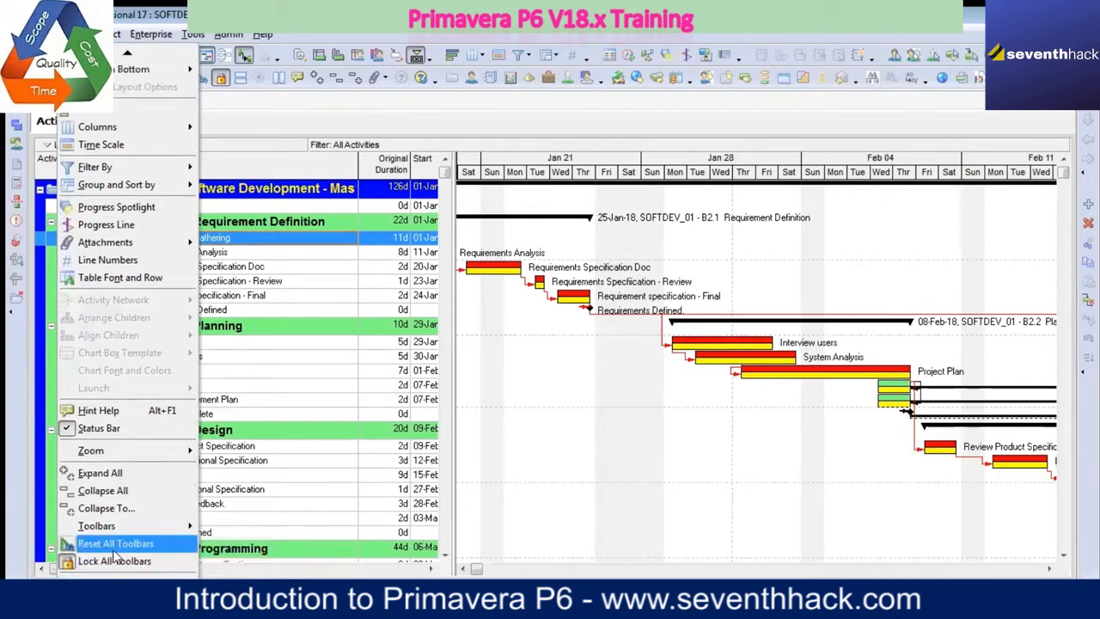
mouse_move(112, 530)
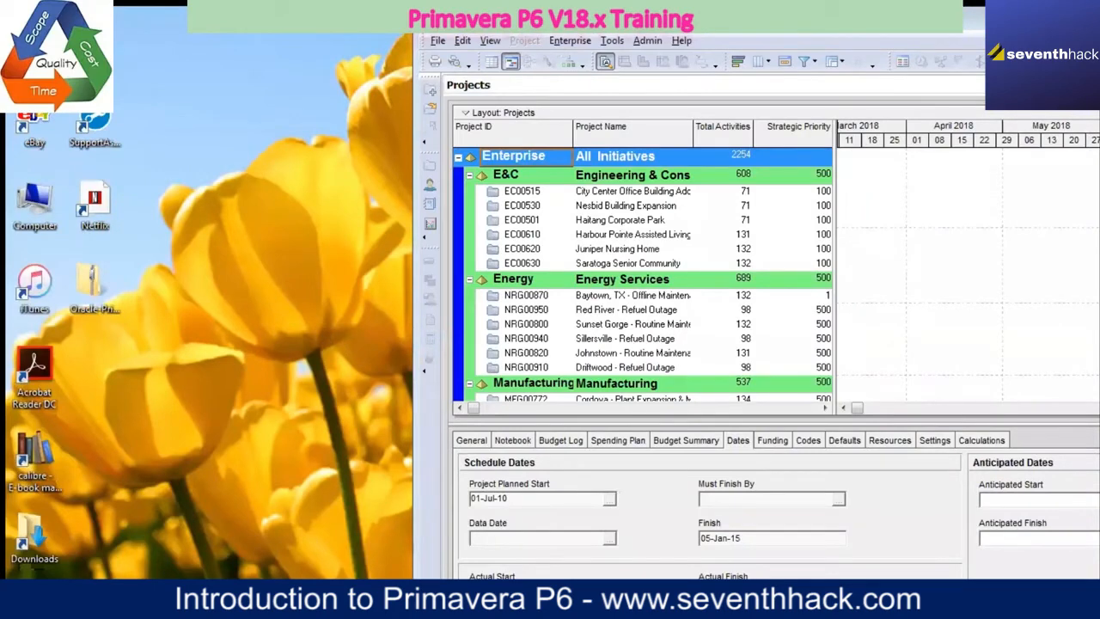
Step: Maximize the Primavera window and show the Action toolbar
left_click(1027, 15)
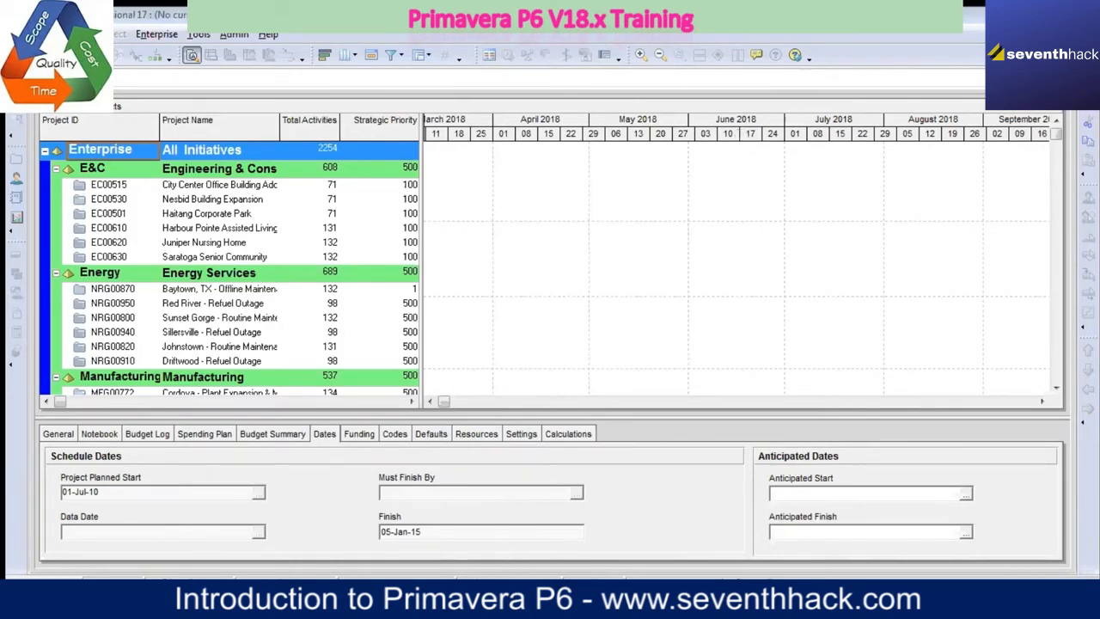
left_click(49, 34)
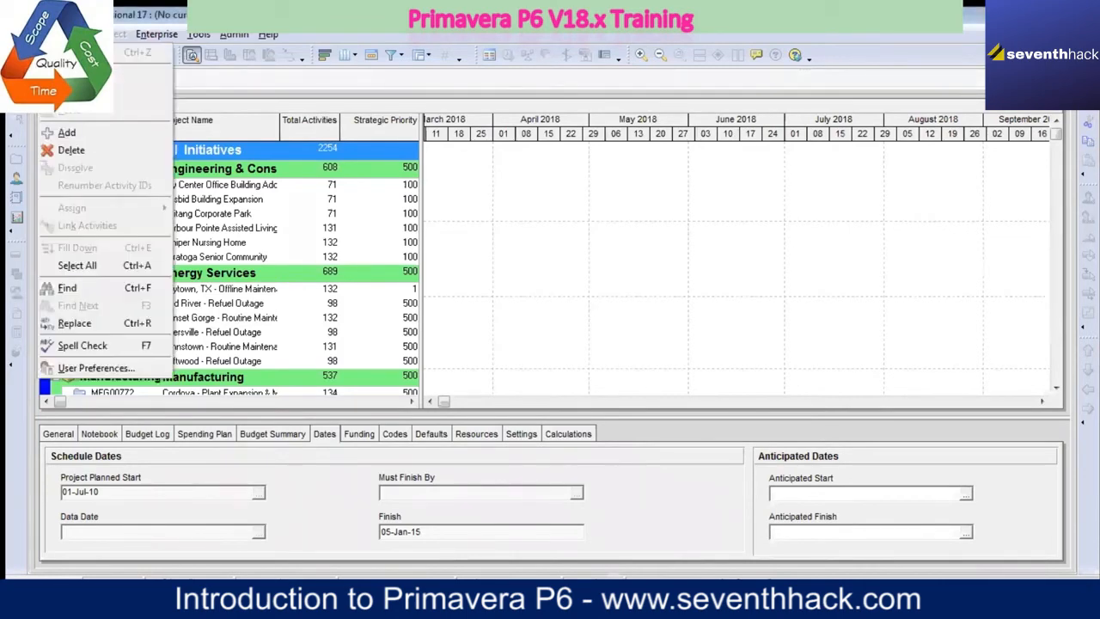
left_click(76, 34)
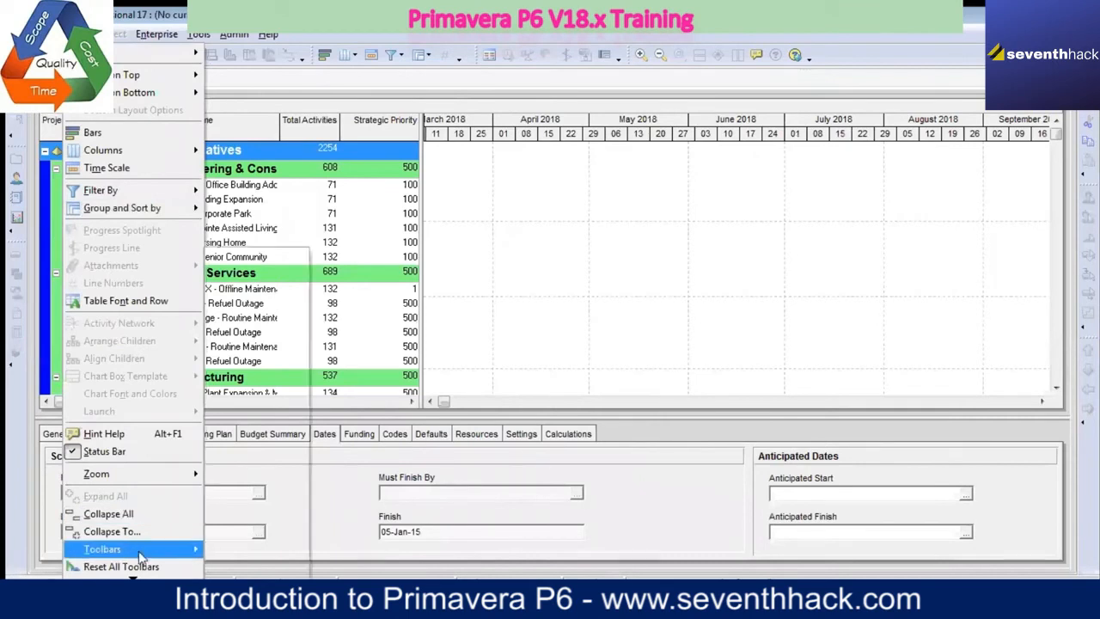
mouse_move(154, 560)
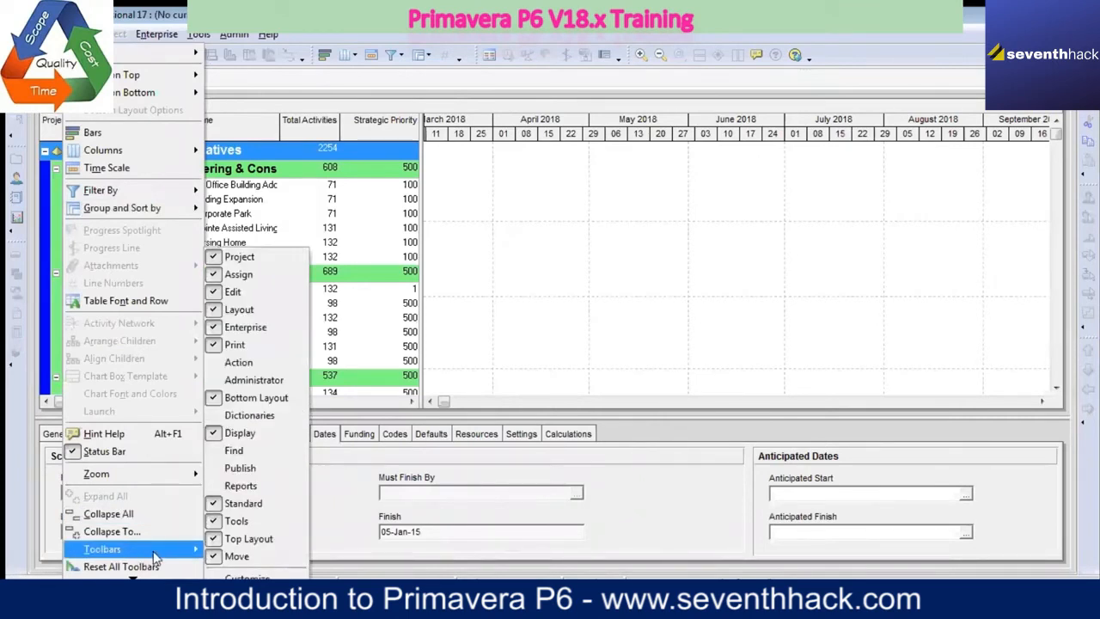
left_click(219, 364)
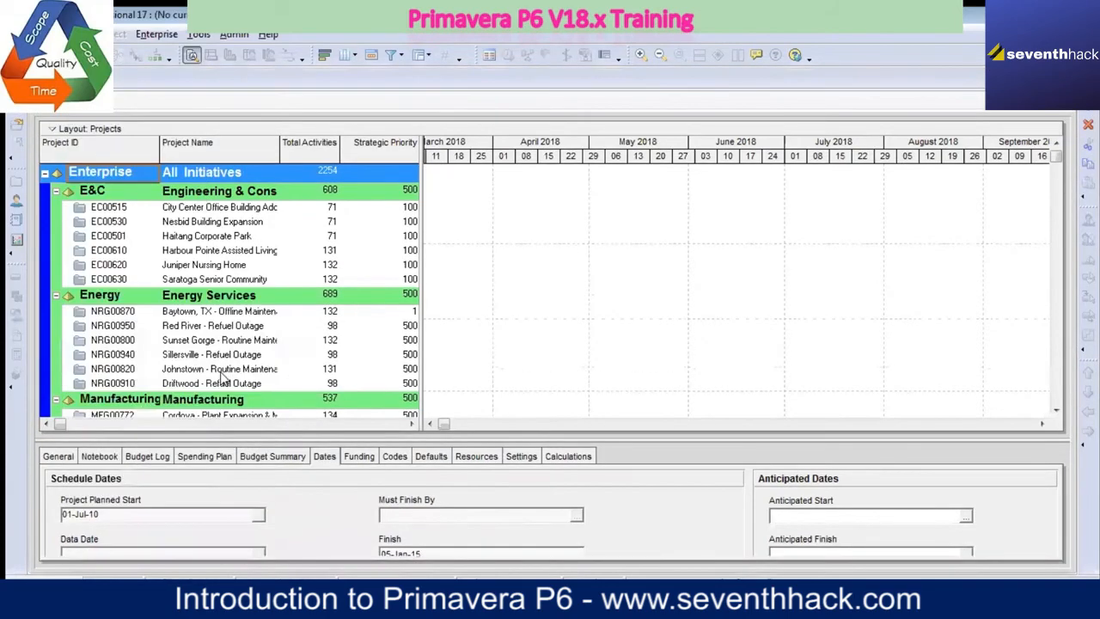
Step: Show the Administrator and Dictionaries toolbars in the Projects view
left_click(76, 34)
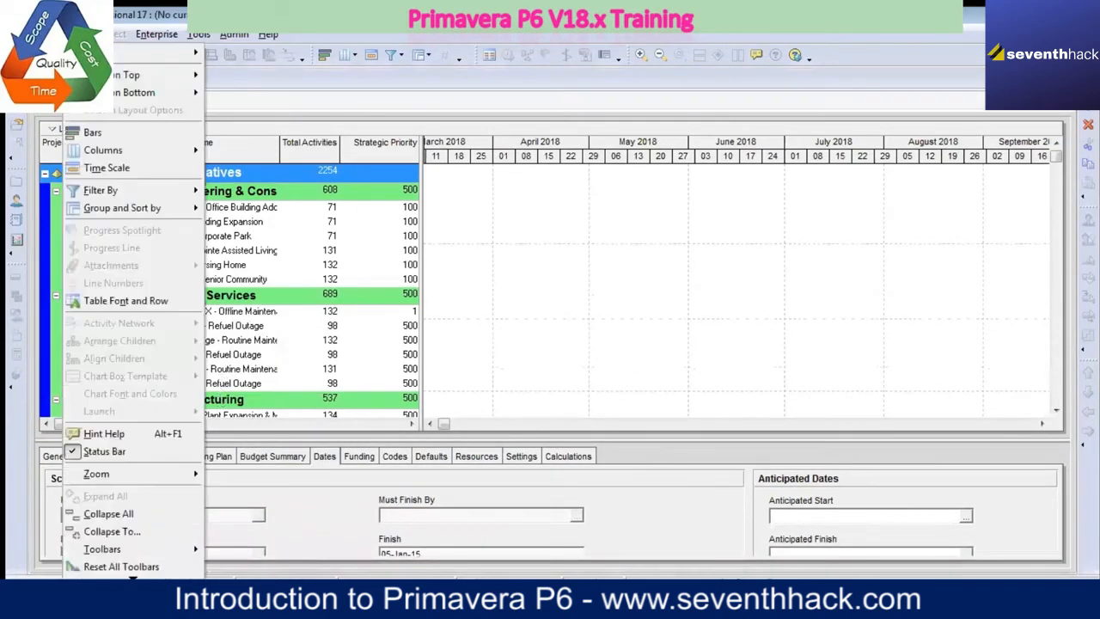
mouse_move(181, 557)
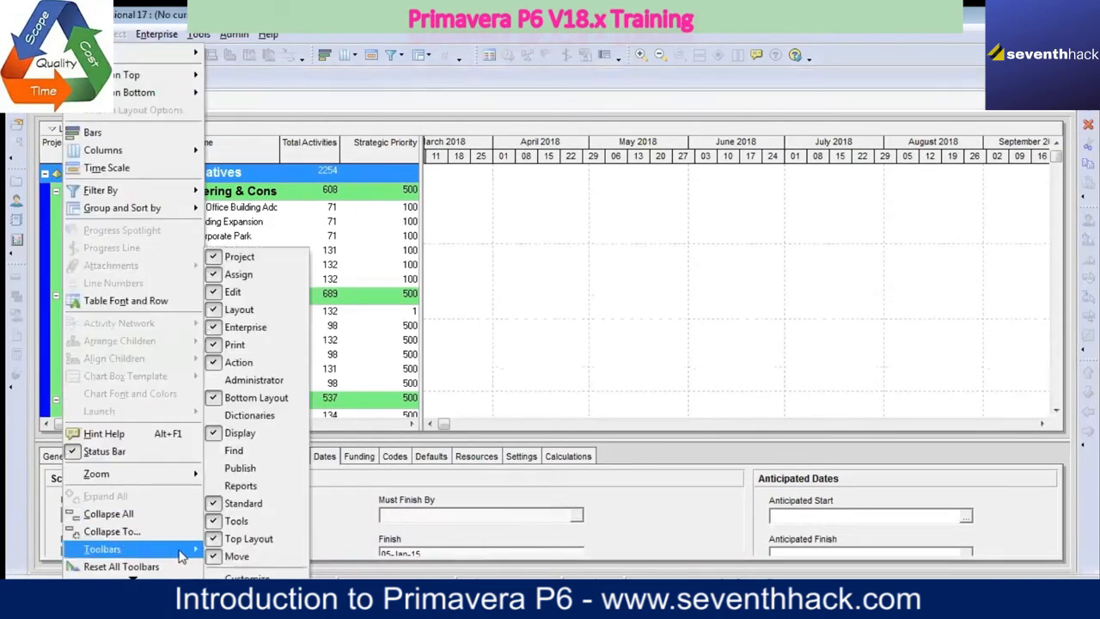
left_click(222, 381)
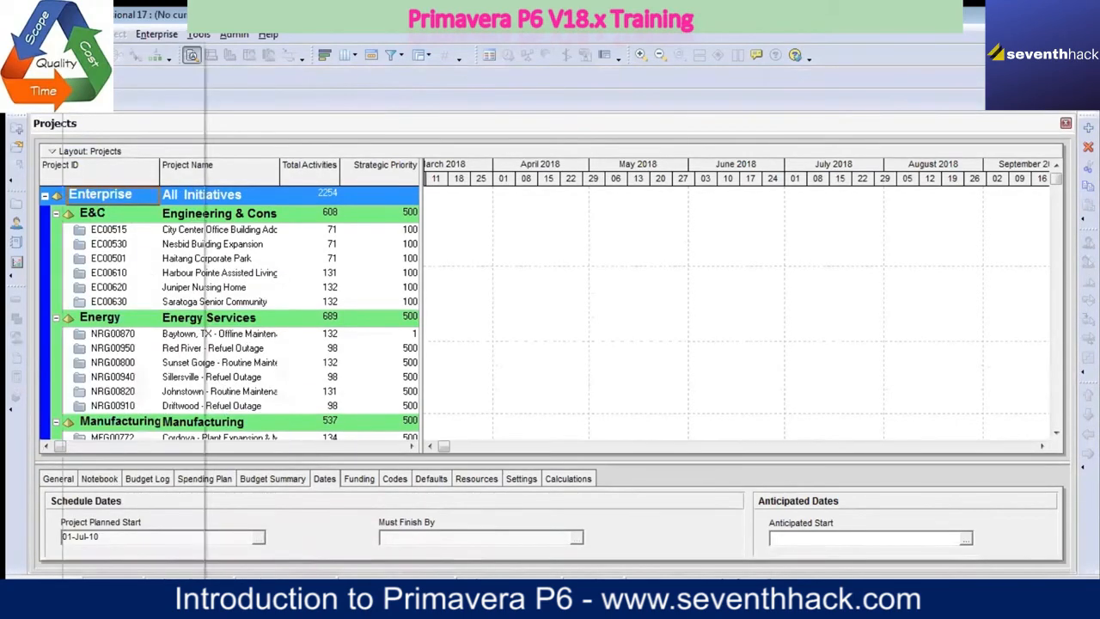
left_click(75, 35)
mouse_move(184, 554)
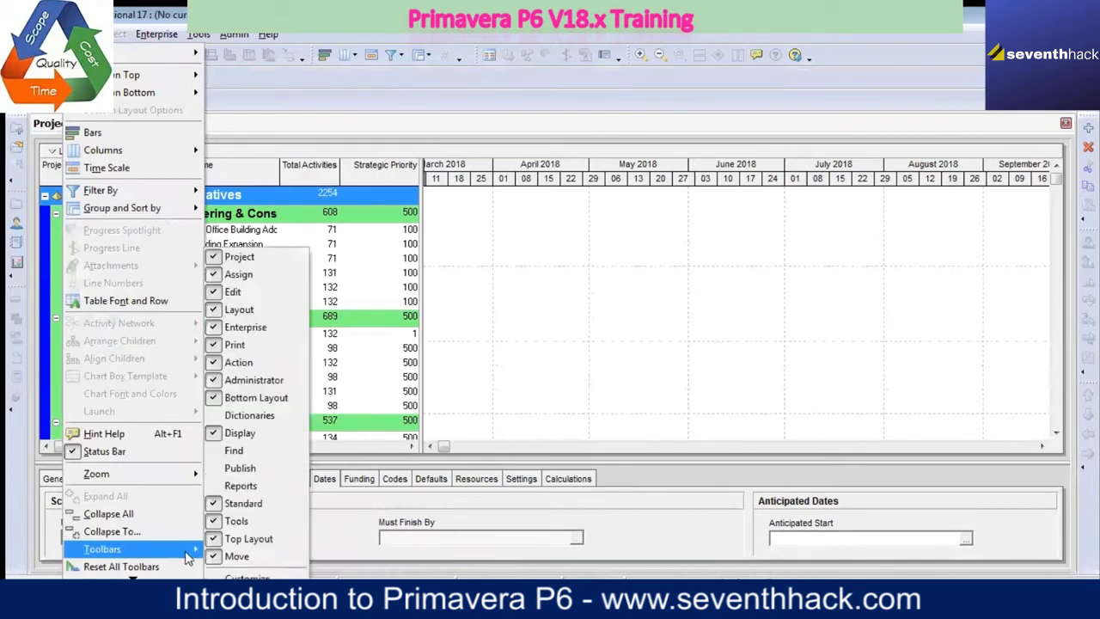
left_click(225, 415)
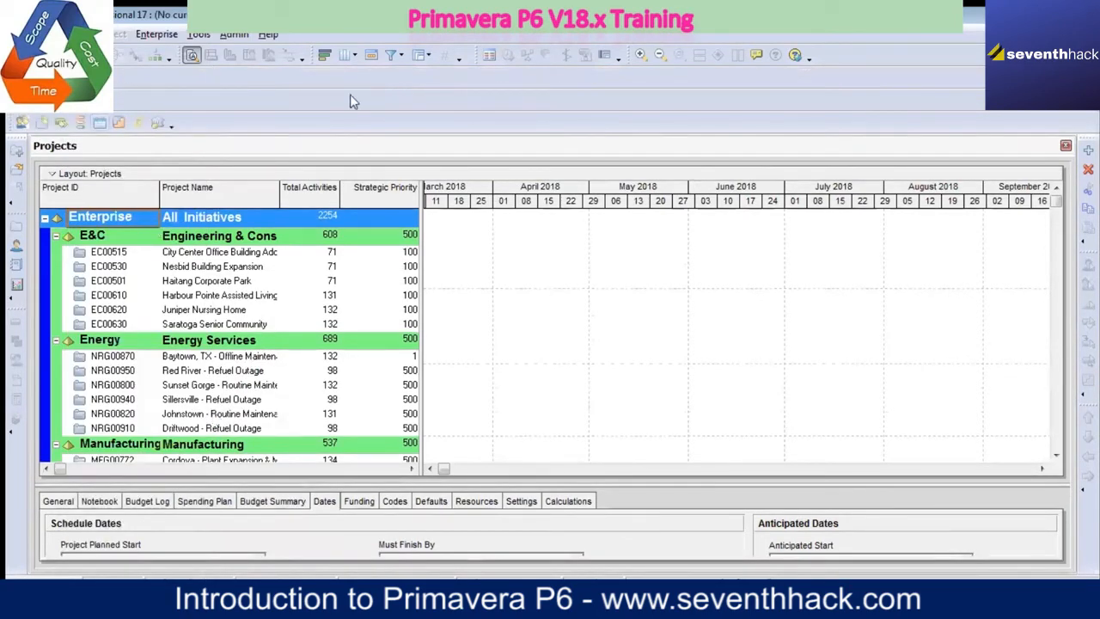
Step: Show the Find and Publish toolbars in addition to those already displayed
left_click(76, 34)
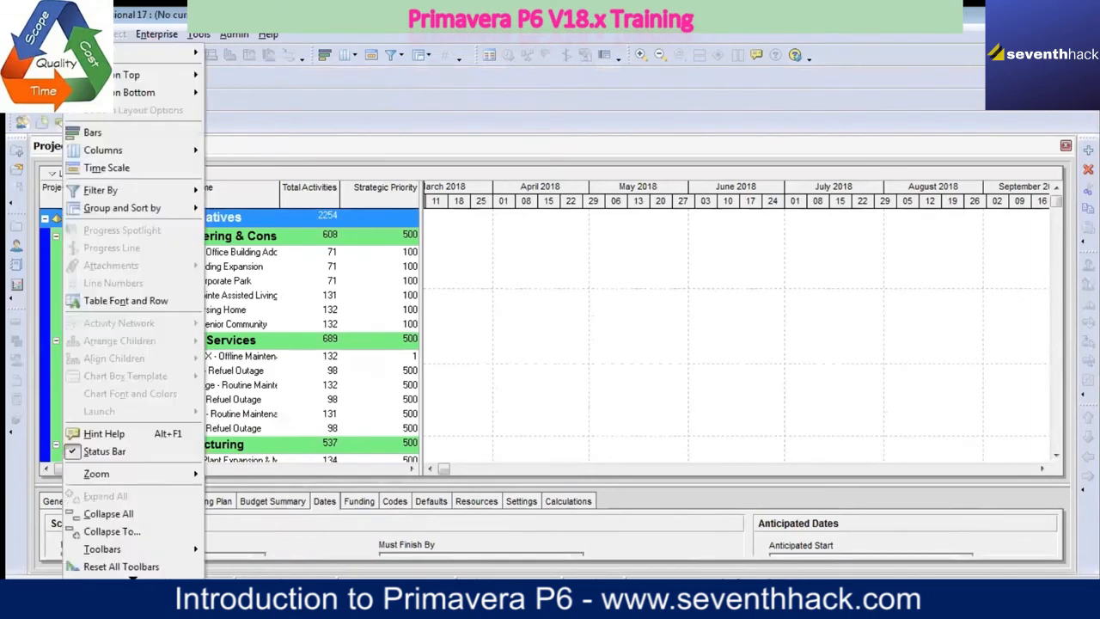
mouse_move(168, 548)
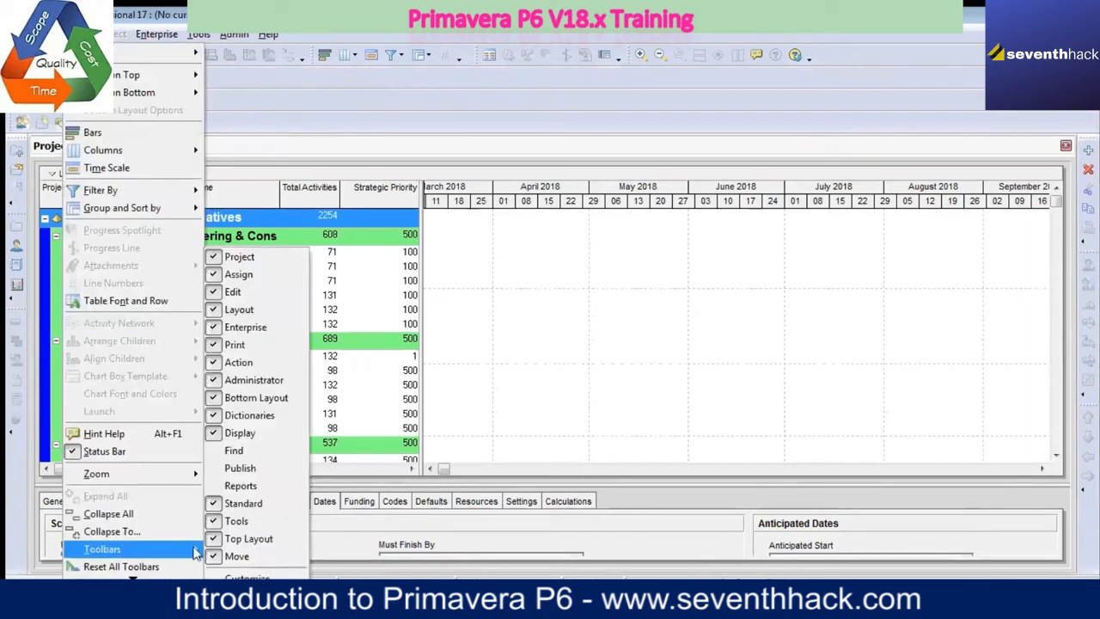
left_click(231, 451)
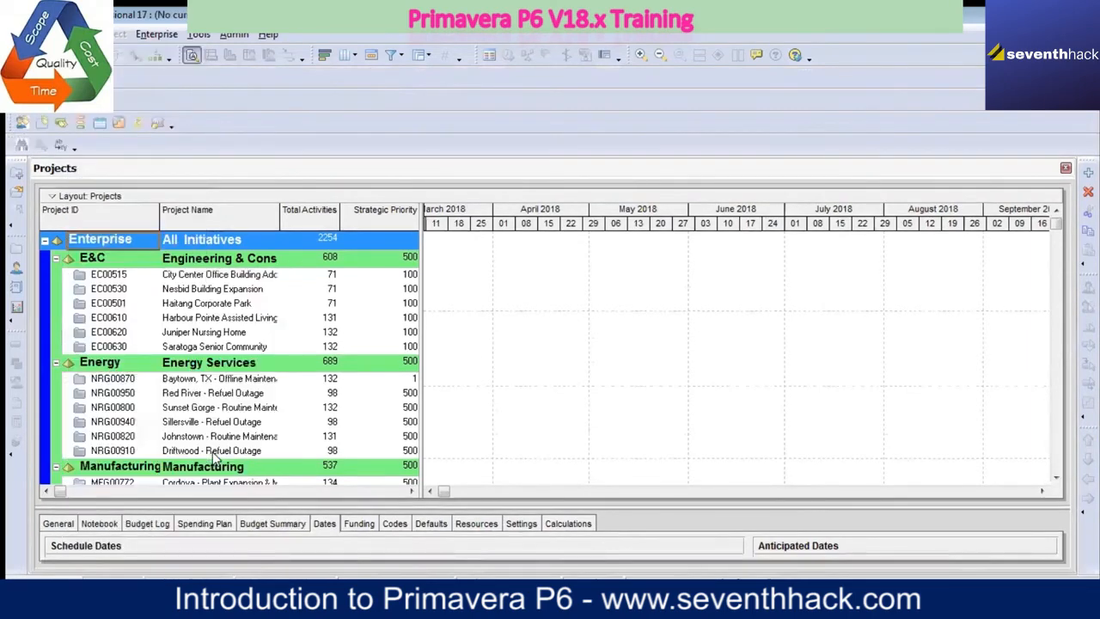
left_click(76, 34)
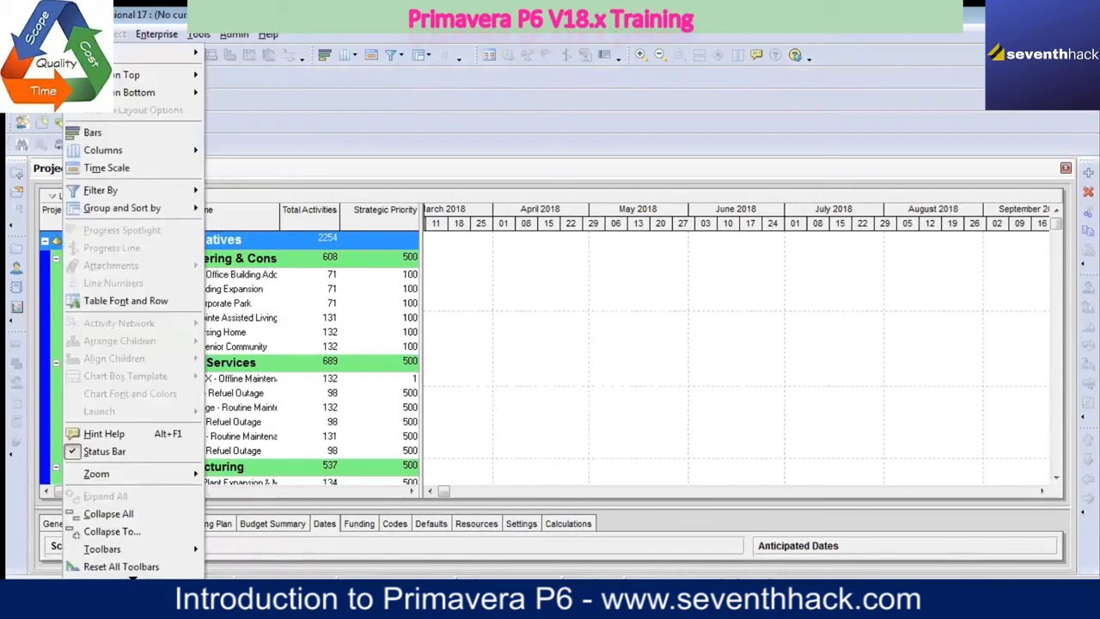
mouse_move(155, 550)
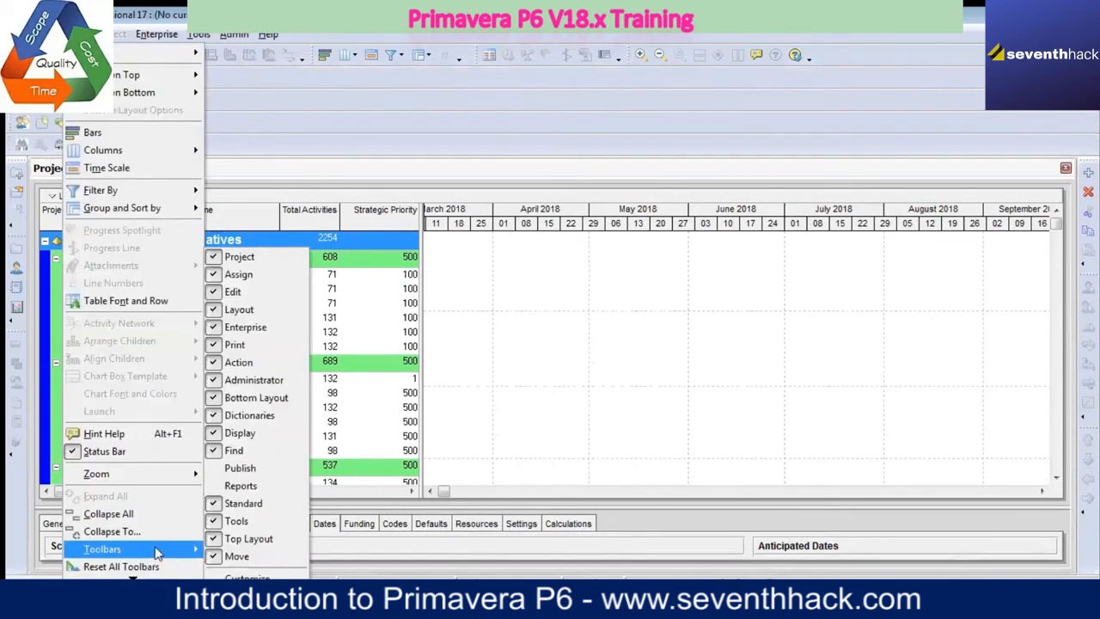
left_click(215, 469)
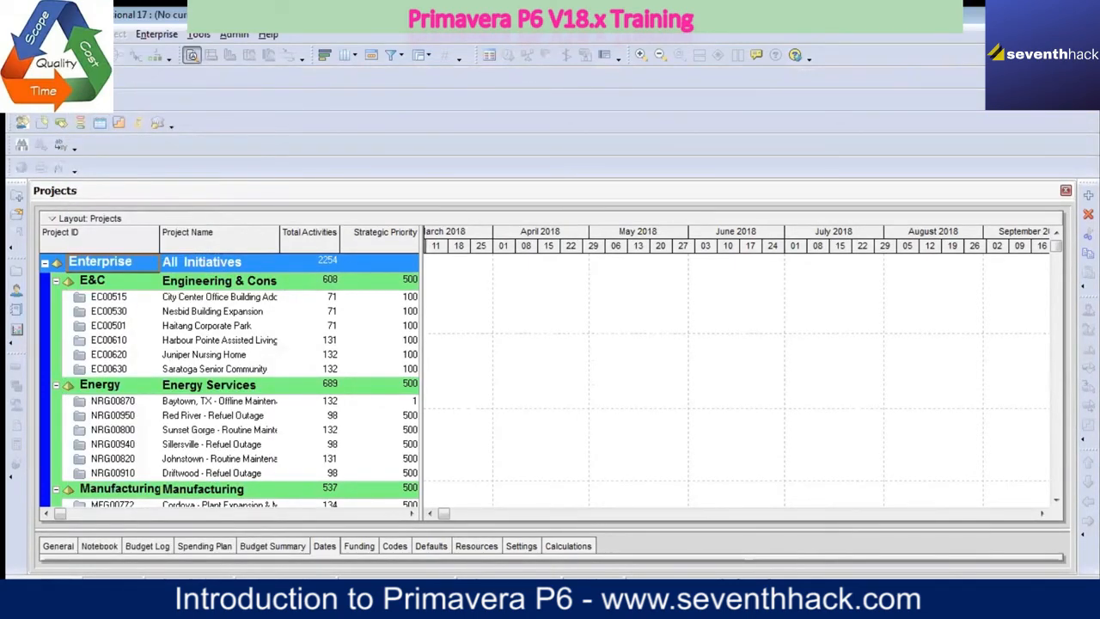
Step: Show the Reports toolbar so that every listed toolbar is turned on
left_click(79, 34)
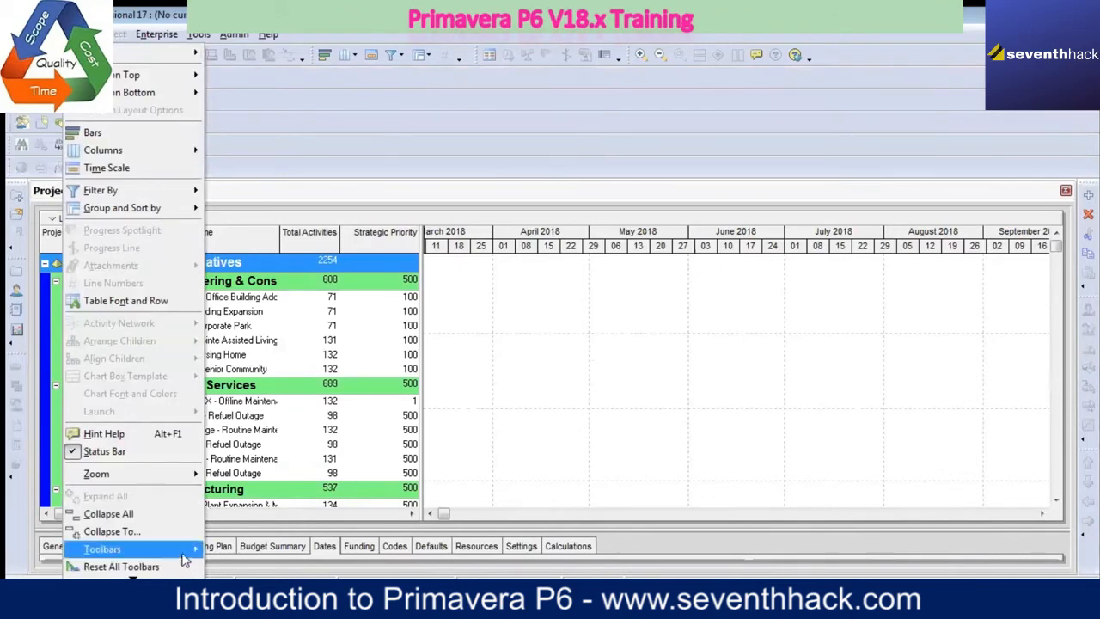
mouse_move(186, 553)
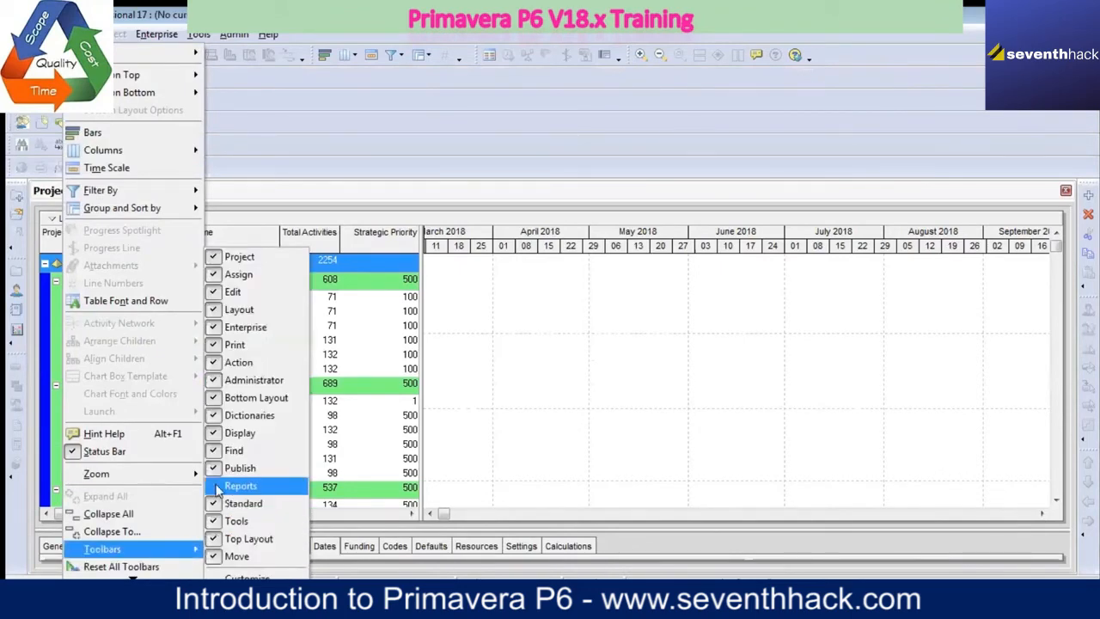
left_click(253, 486)
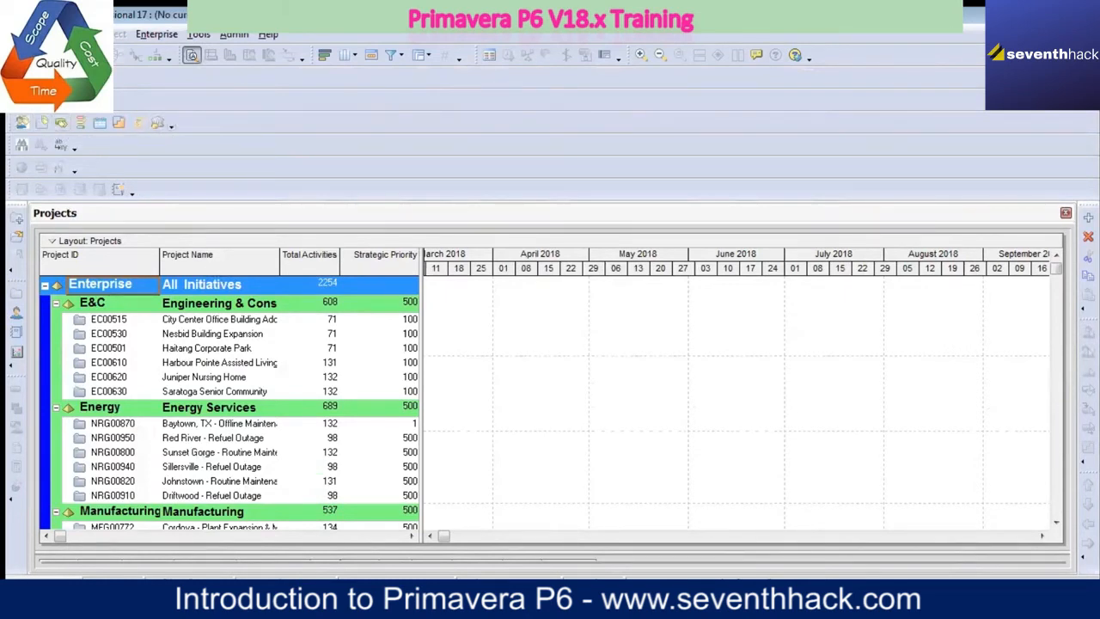
Step: Consolidate the added toolbars into the first two rows, with Dictionaries, Find, Publish and Reports side by side in the second row
left_click_drag(12, 78, 118, 77)
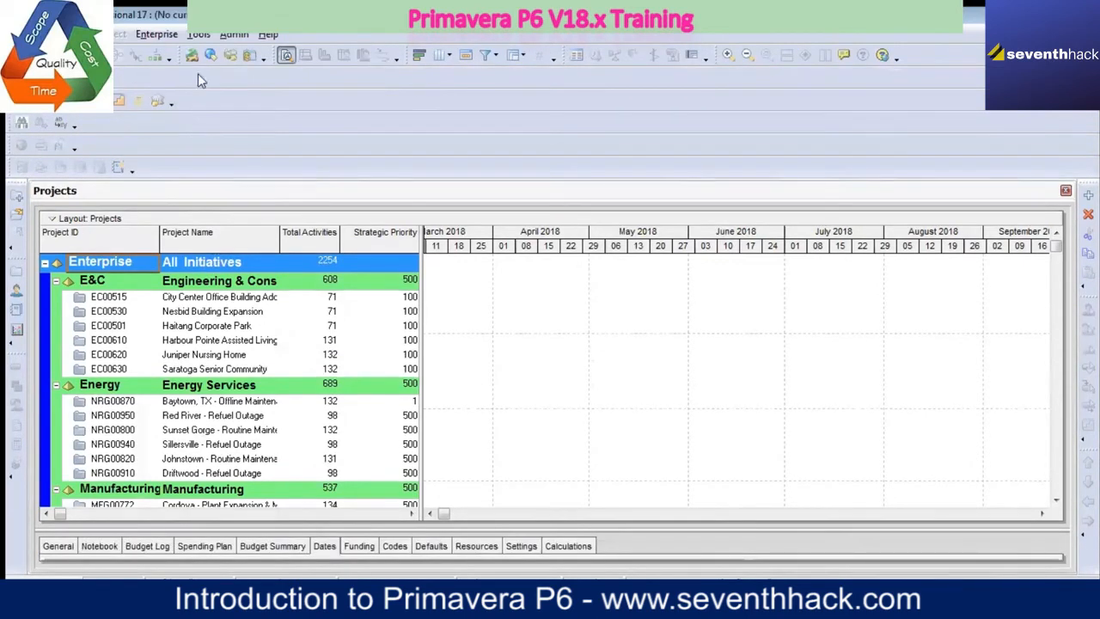
left_click_drag(12, 101, 127, 80)
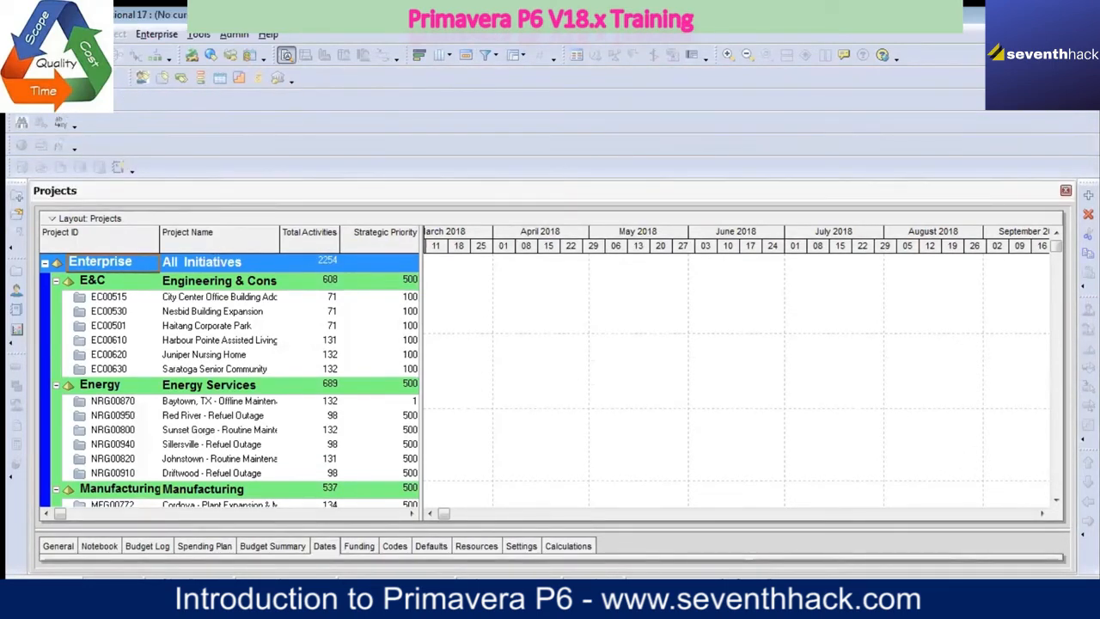
left_click_drag(12, 101, 26, 83)
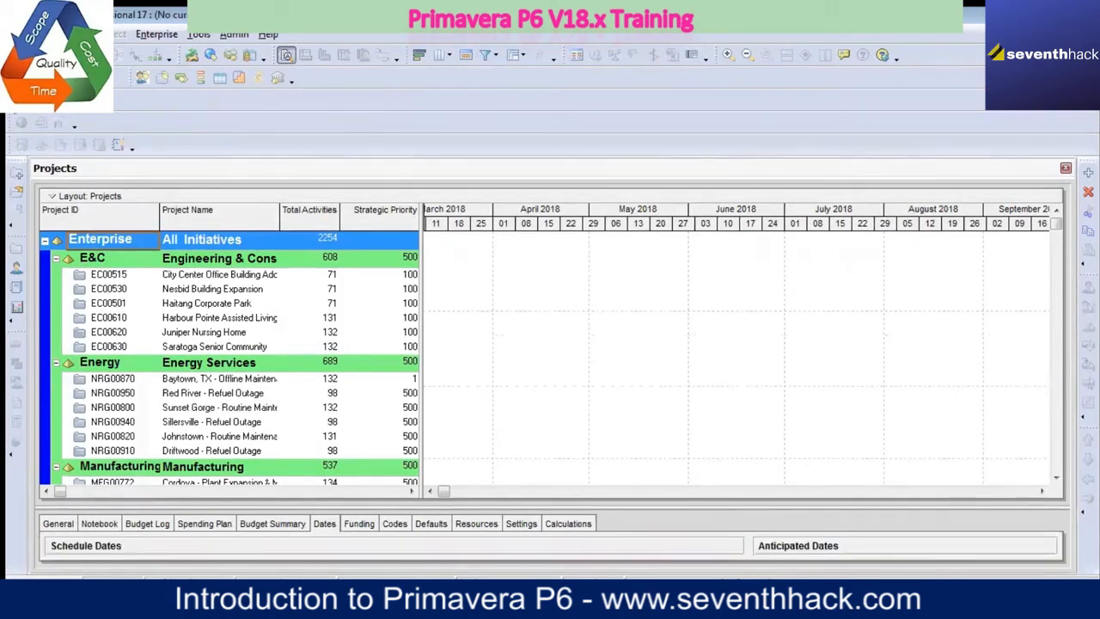
left_click_drag(94, 101, 306, 87)
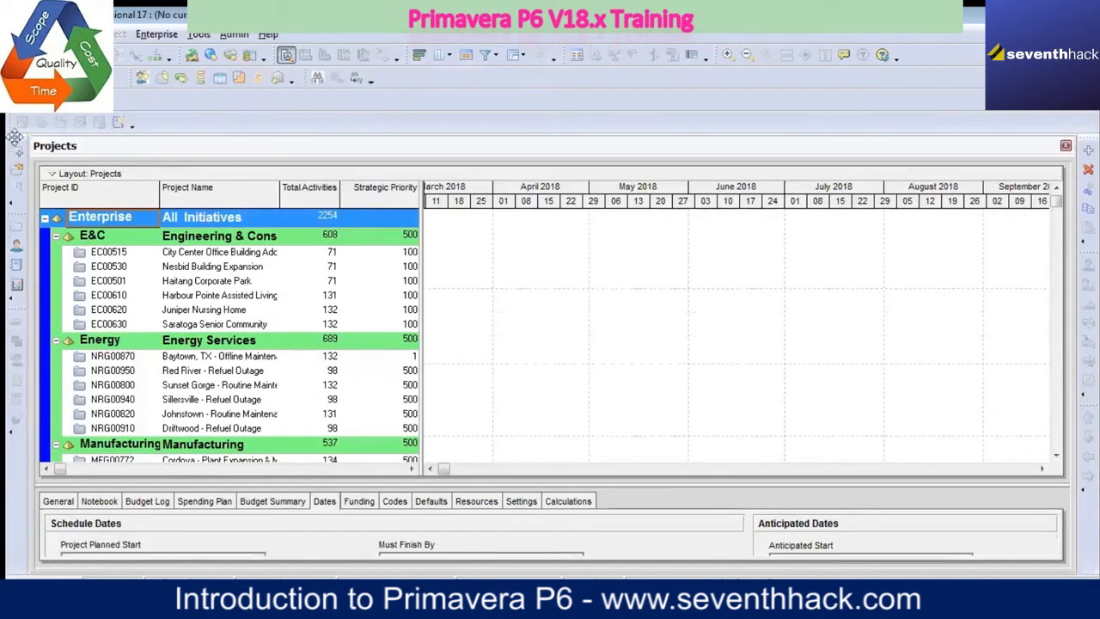
left_click_drag(17, 101, 416, 87)
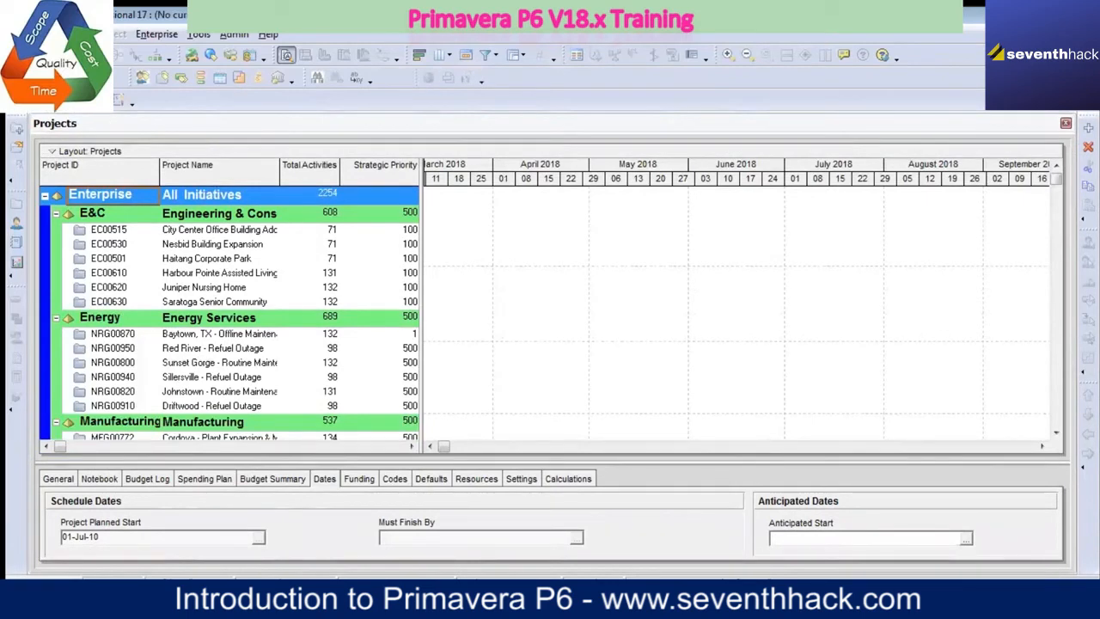
left_click_drag(11, 101, 525, 84)
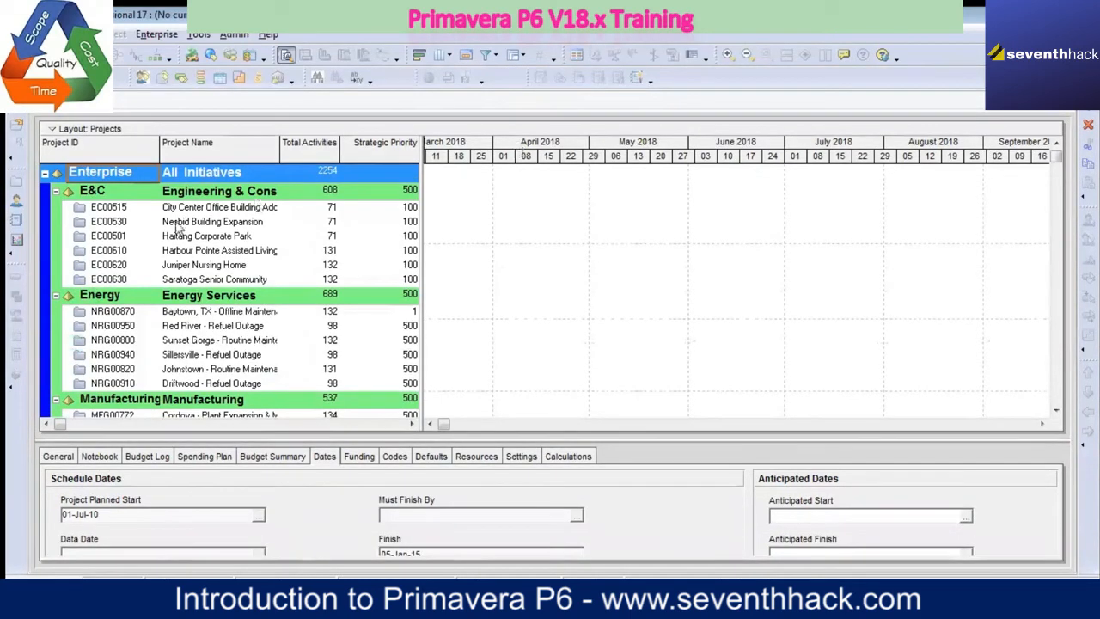
Step: Add Commit Changes and Refresh Data buttons to the toolbar that holds New, Open and Close All
left_click(11, 160)
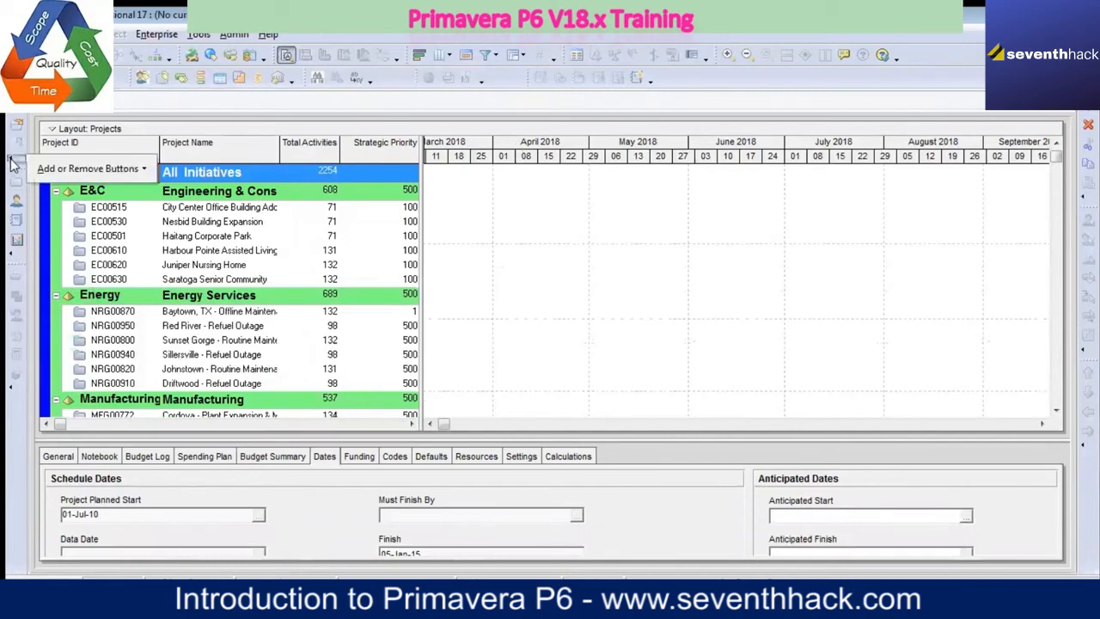
mouse_move(140, 169)
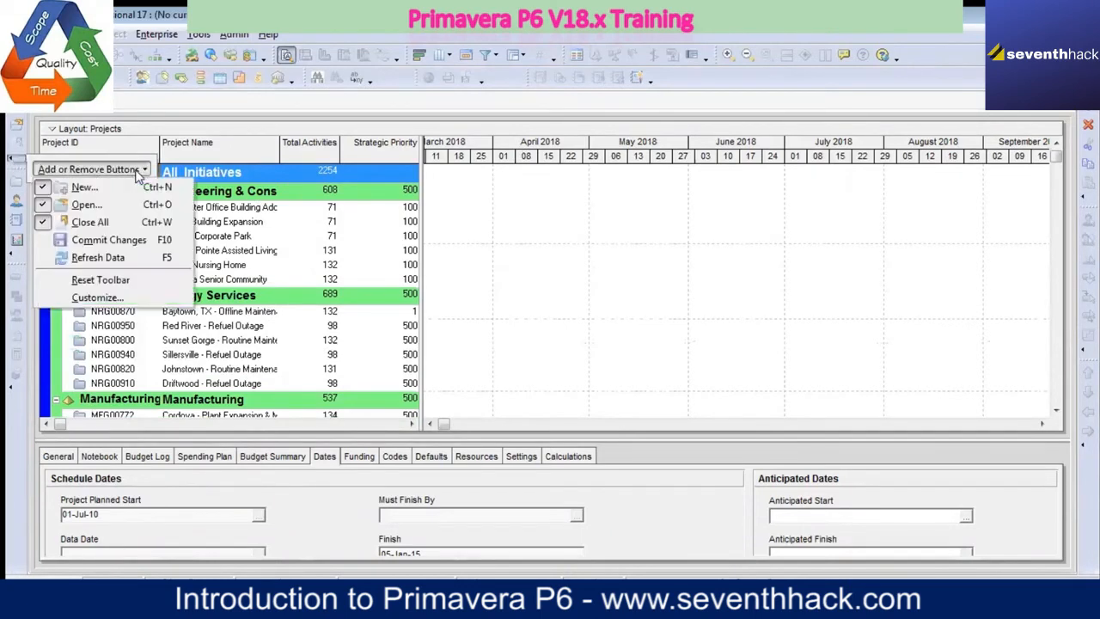
left_click(49, 244)
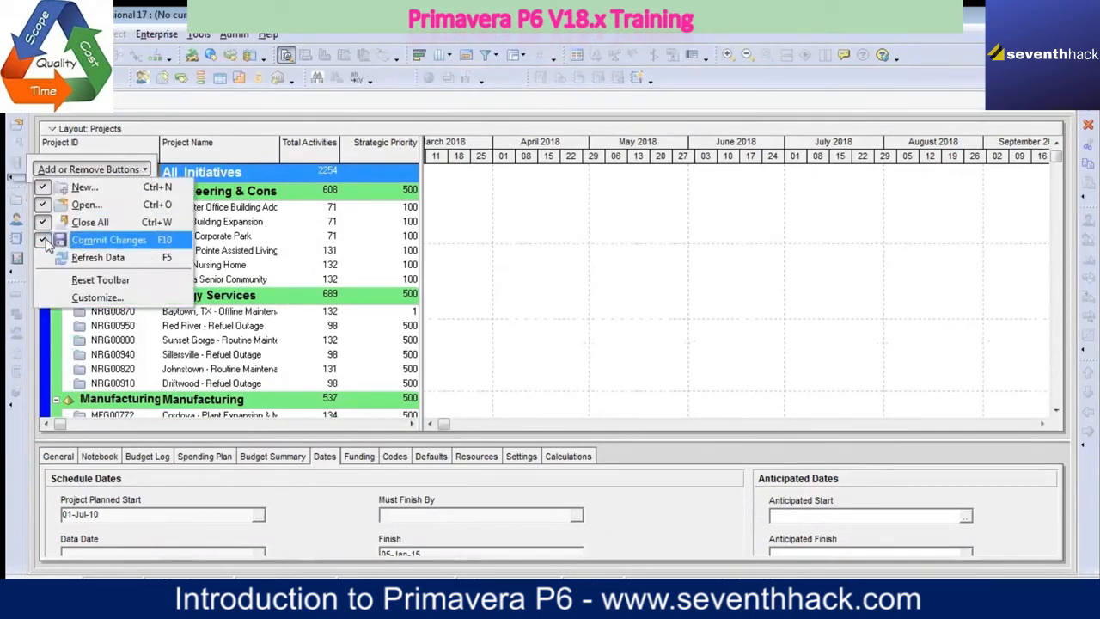
left_click(45, 259)
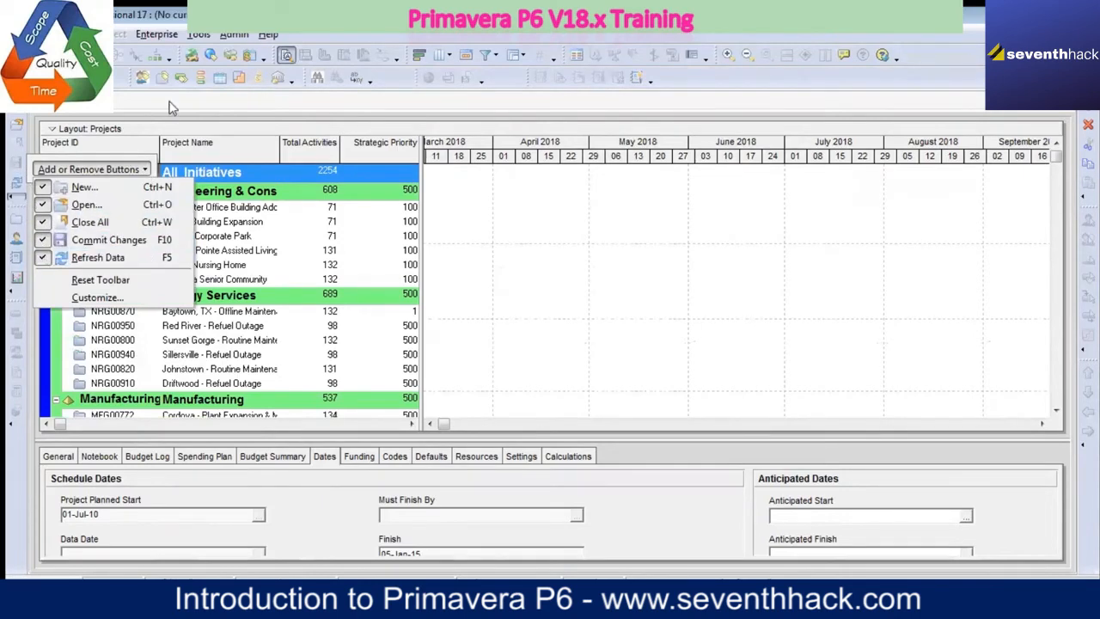
left_click(585, 224)
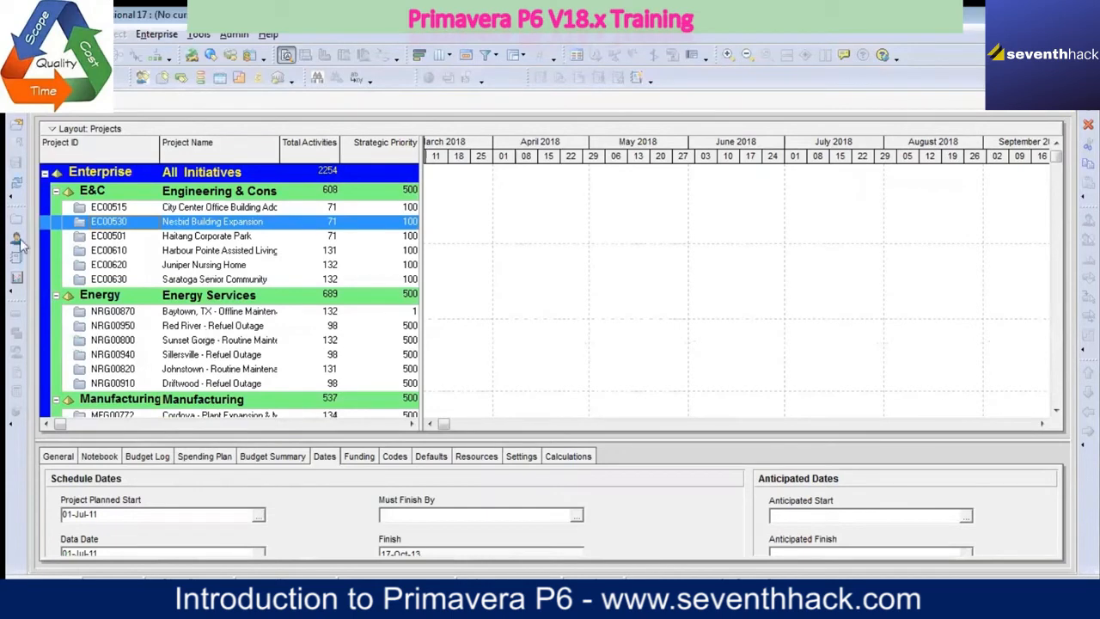
Step: Add the Issues, Assign Baselines and Maintain Baselines buttons to the toolbar that holds Activities, WBS and Resource Assignments
left_click(12, 425)
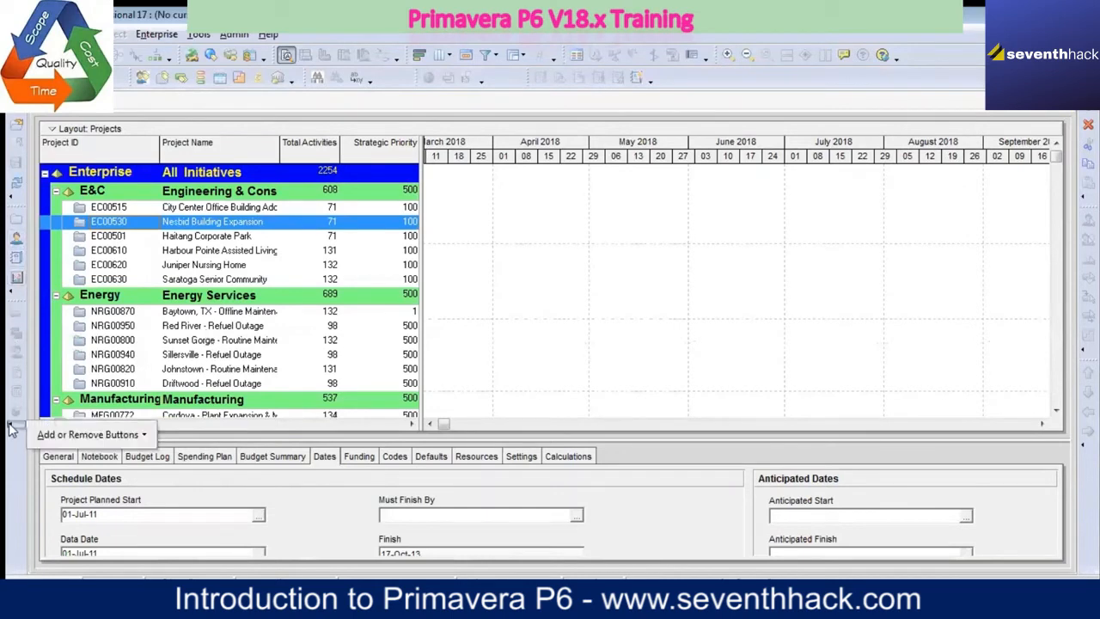
left_click(95, 437)
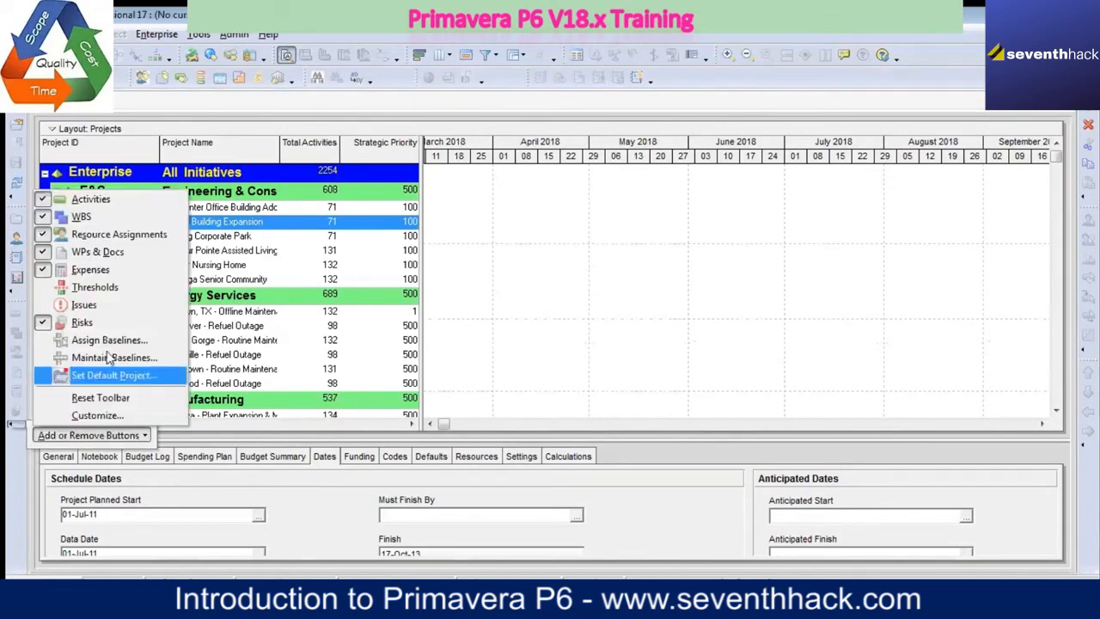
left_click(49, 309)
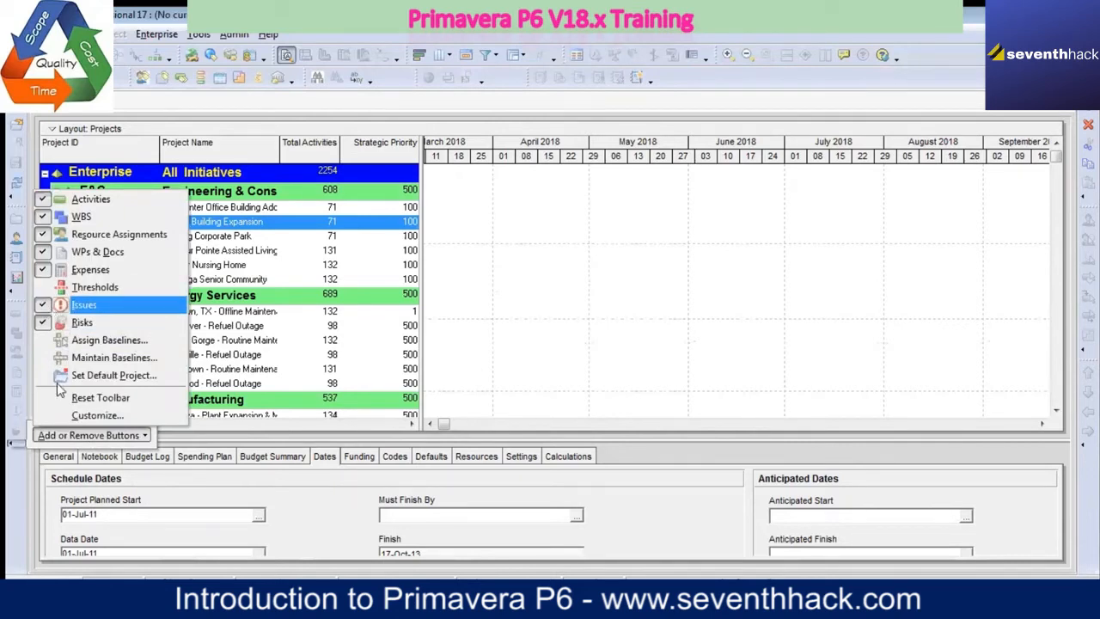
left_click(45, 342)
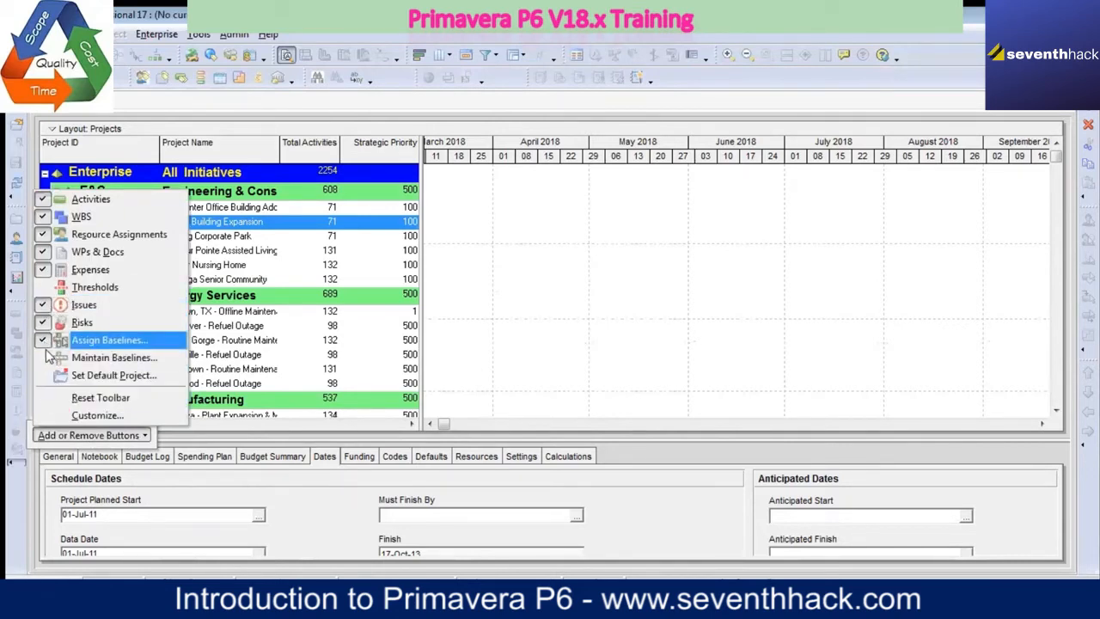
left_click(47, 359)
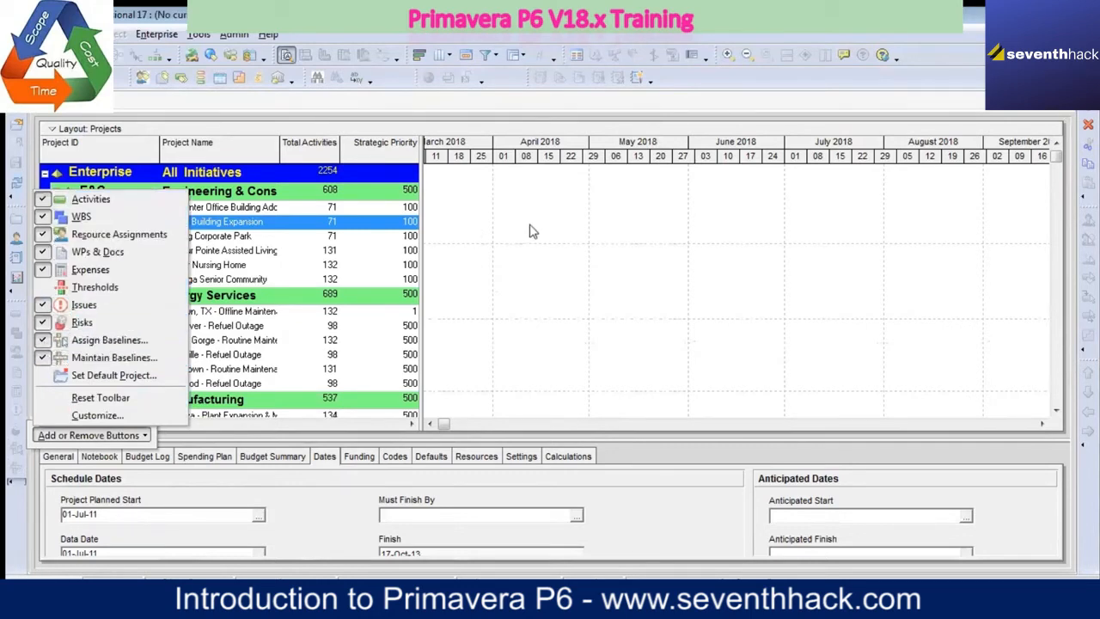
left_click(436, 255)
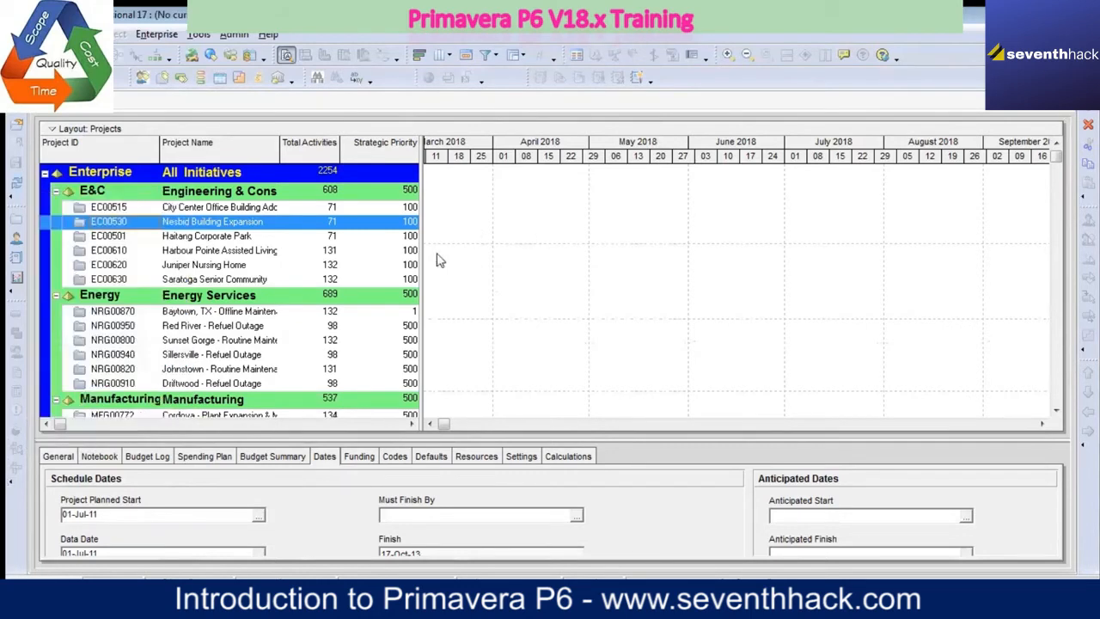
left_click(14, 198)
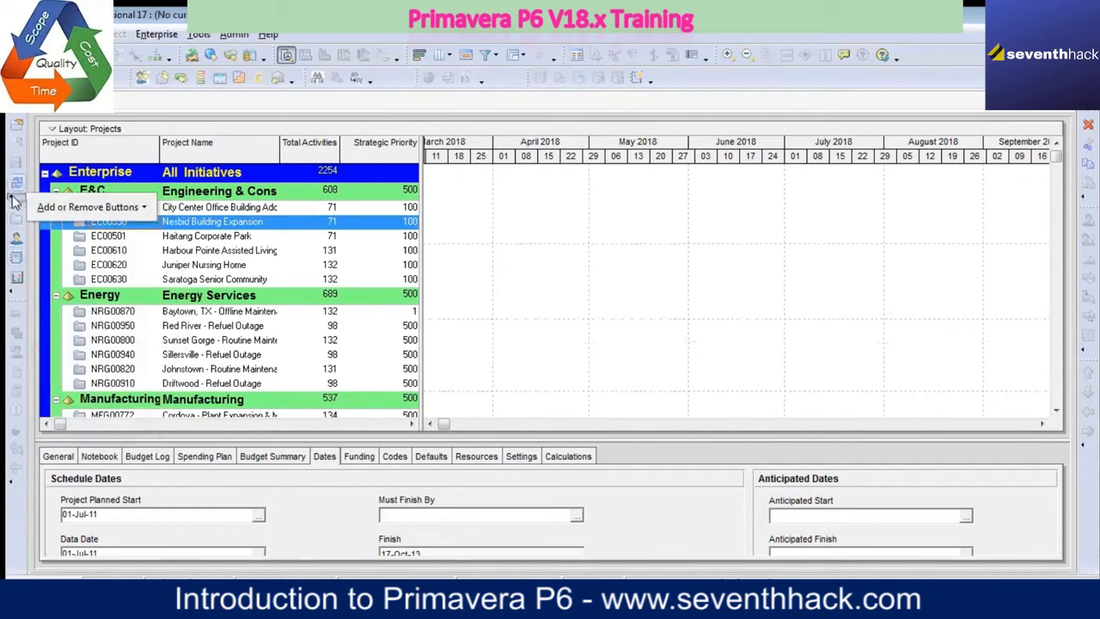
left_click(484, 299)
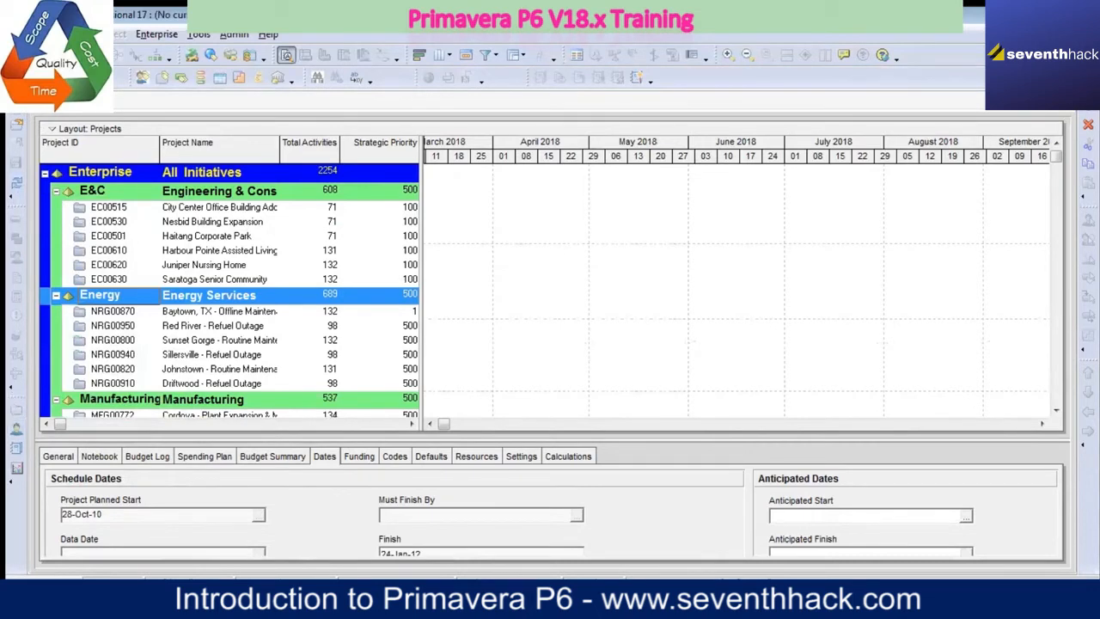
Step: Move the toolbar holding New, Open, Close All, Commit Changes and Refresh Data from the vertical stack to the end of the second horizontal row
left_click_drag(21, 91, 26, 510)
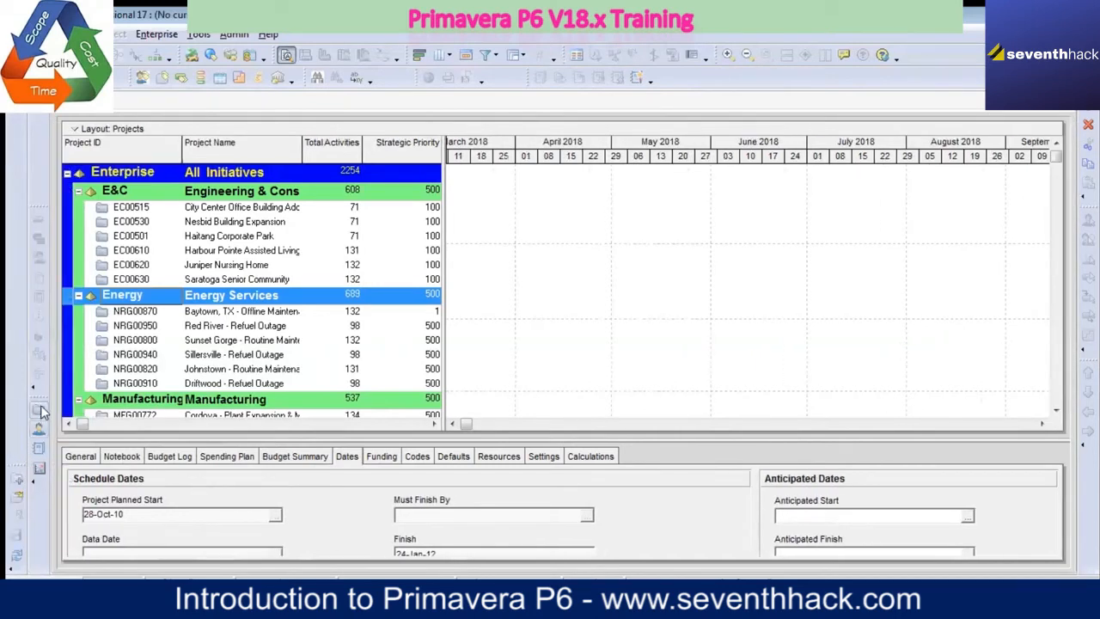
left_click_drag(40, 397, 56, 222)
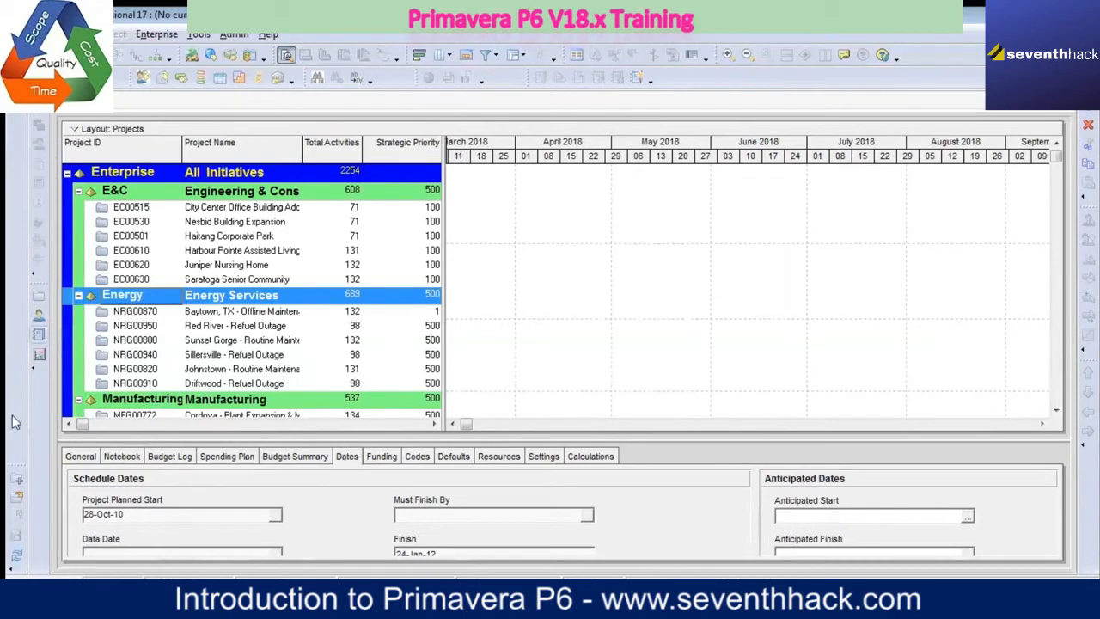
left_click_drag(15, 465, 17, 396)
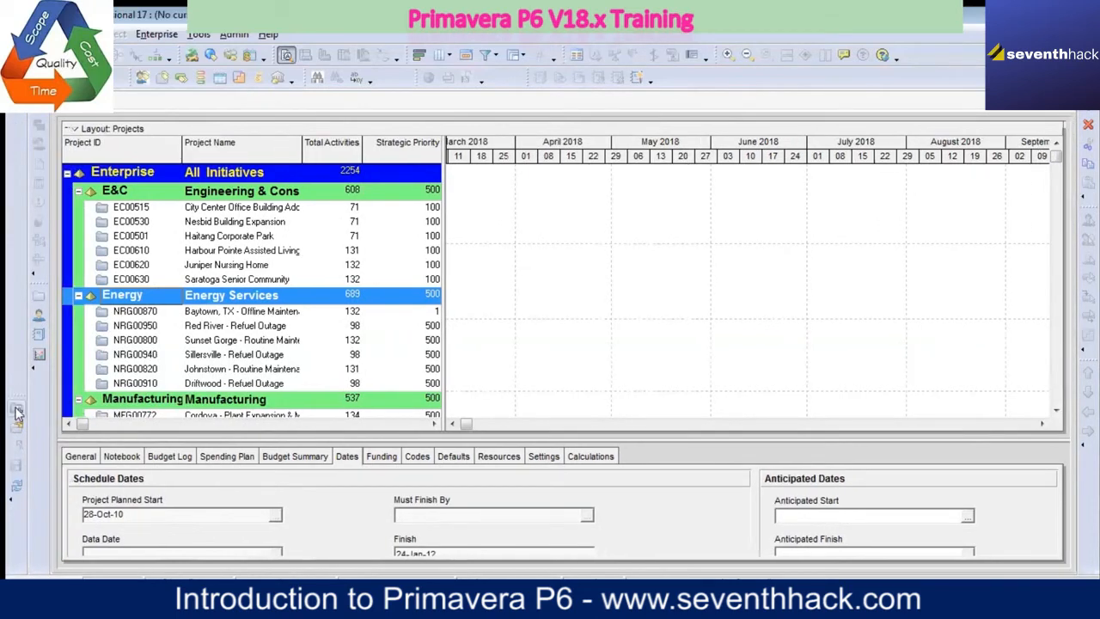
mouse_move(19, 392)
left_mouse_down()
mouse_move(43, 396)
mouse_move(18, 402)
left_mouse_up()
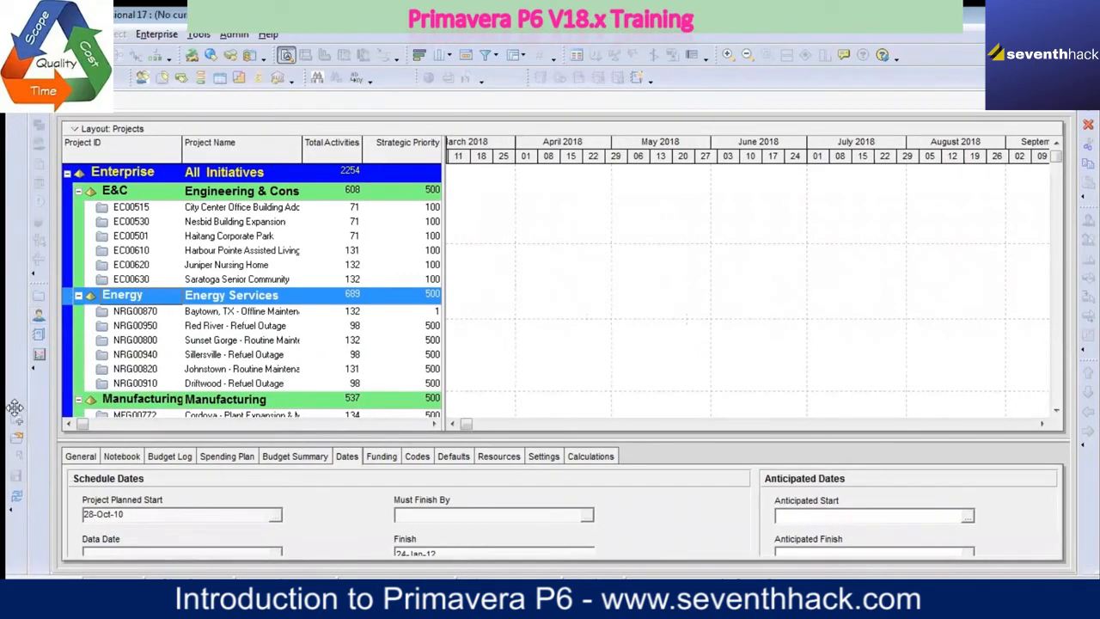
left_click_drag(15, 404, 22, 430)
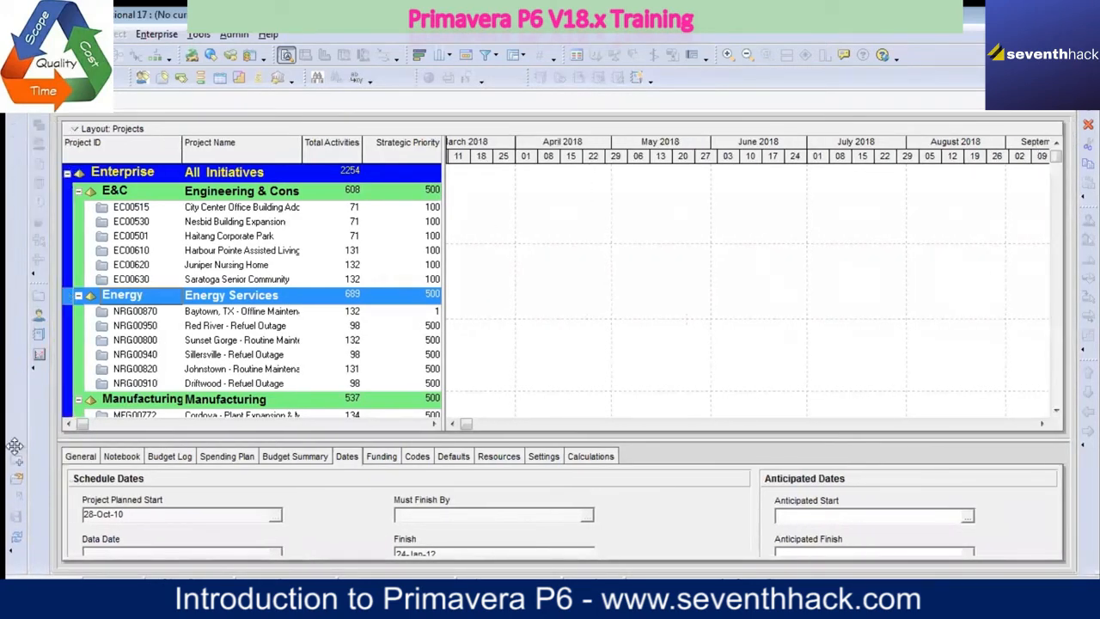
left_click_drag(14, 444, 19, 473)
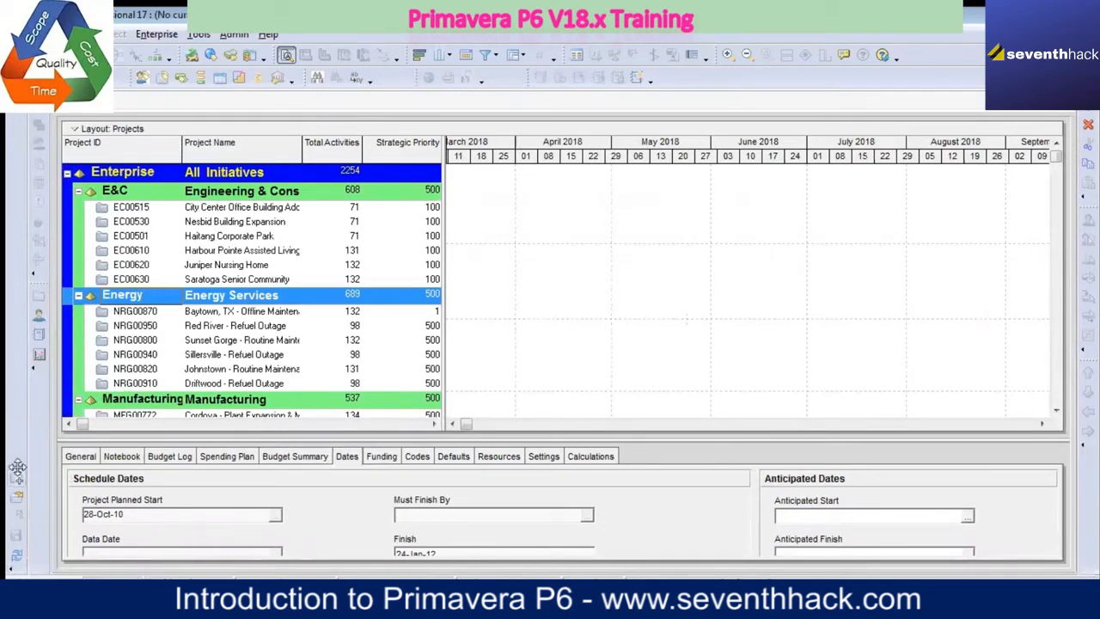
left_click_drag(18, 465, 741, 62)
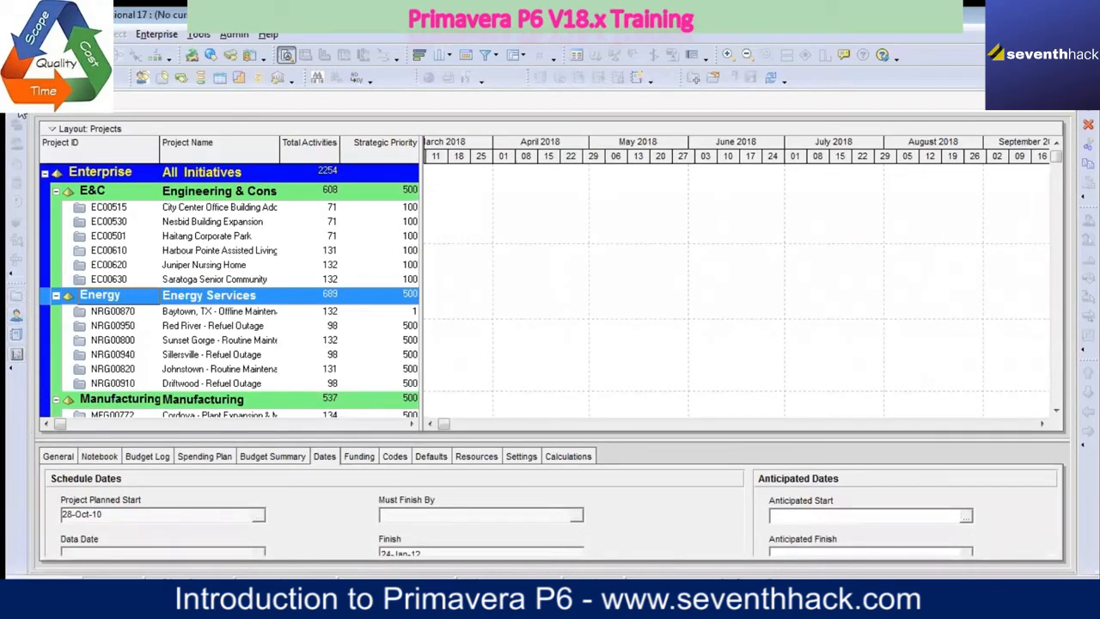
Step: Open project EC00515, City Center Office Building Addition, from the E&C group
left_click(192, 209)
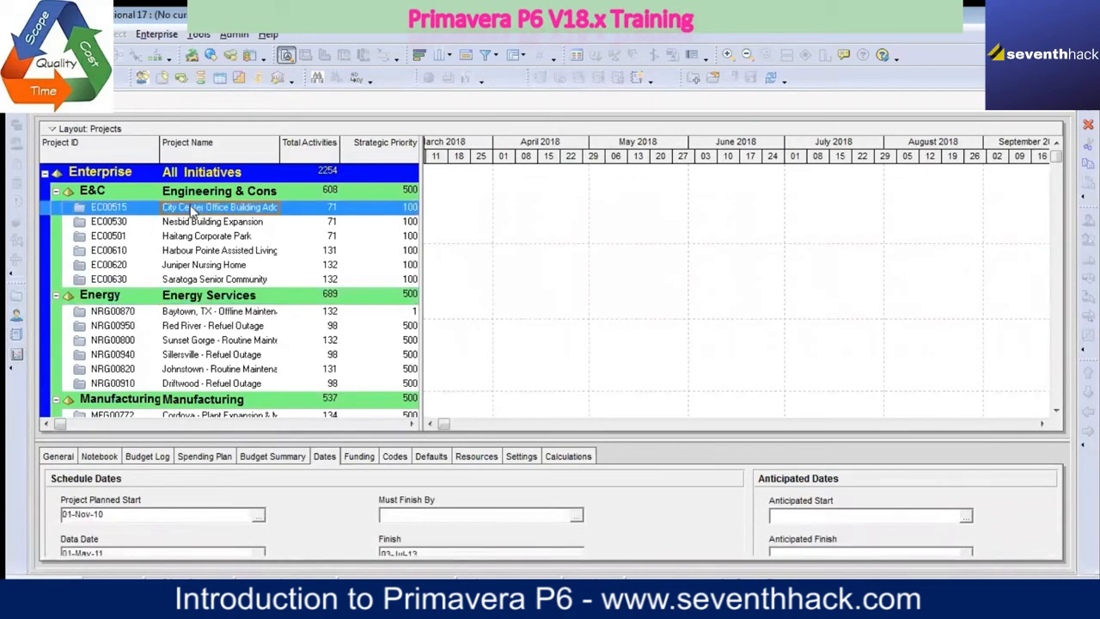
right_click(193, 208)
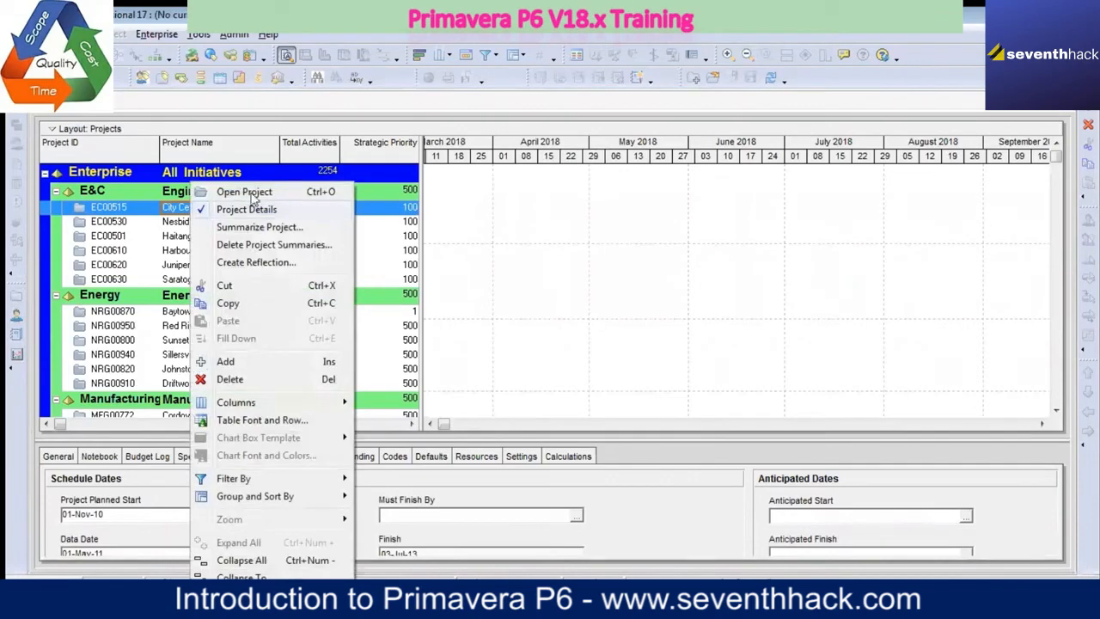
left_click(263, 190)
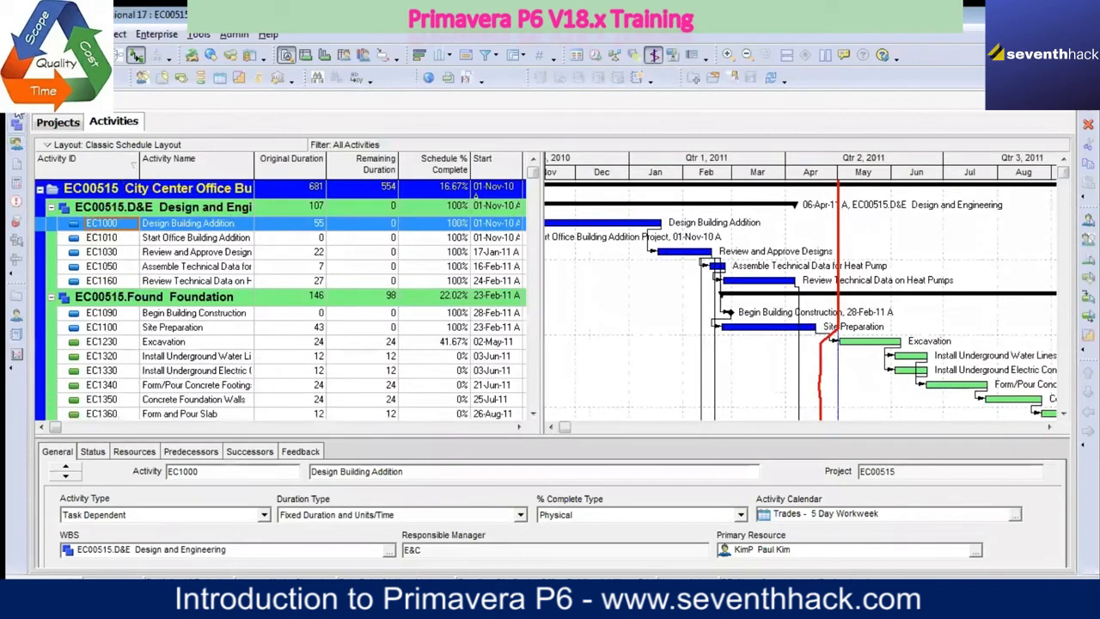
Step: View the WBS, Resource Assignments, Resources, Project Issues and Risks windows in turn using the customized toolbars
left_click(17, 127)
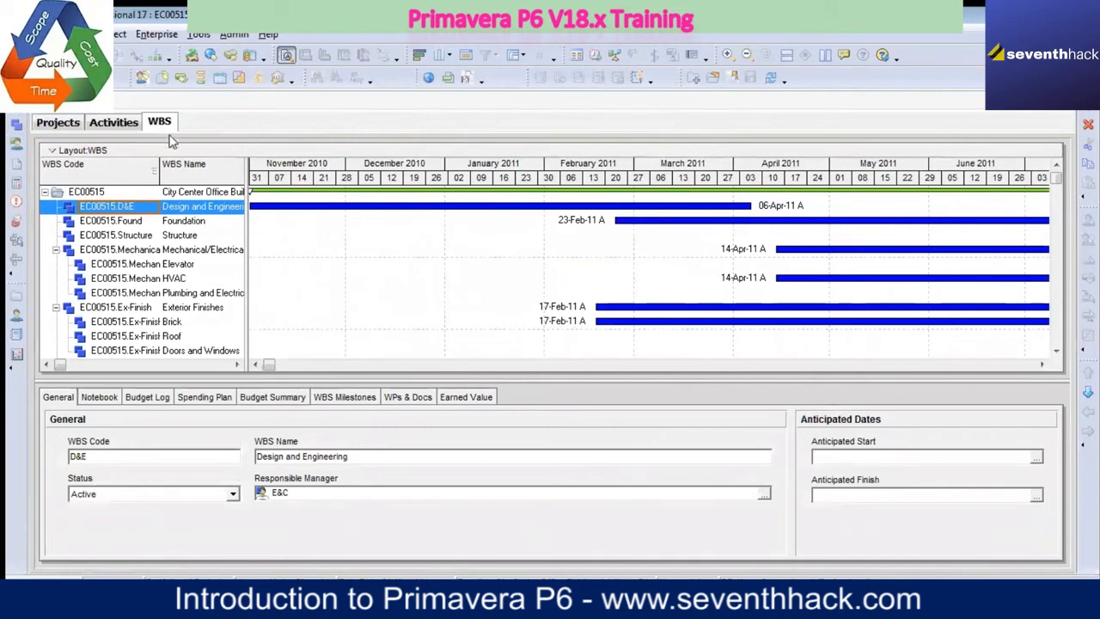
left_click(17, 145)
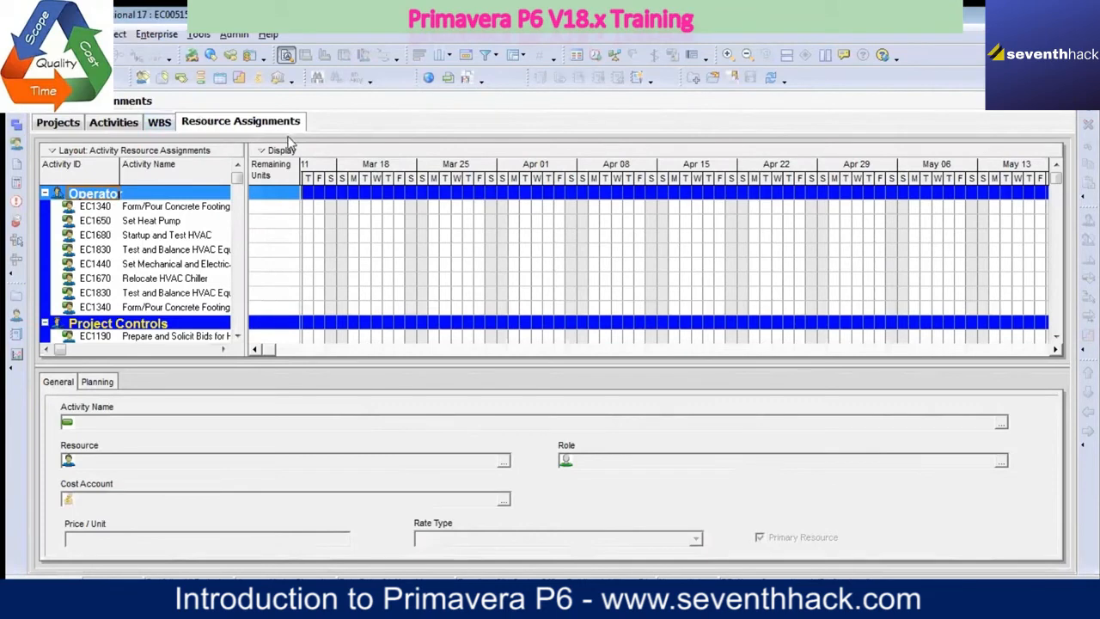
left_click(17, 316)
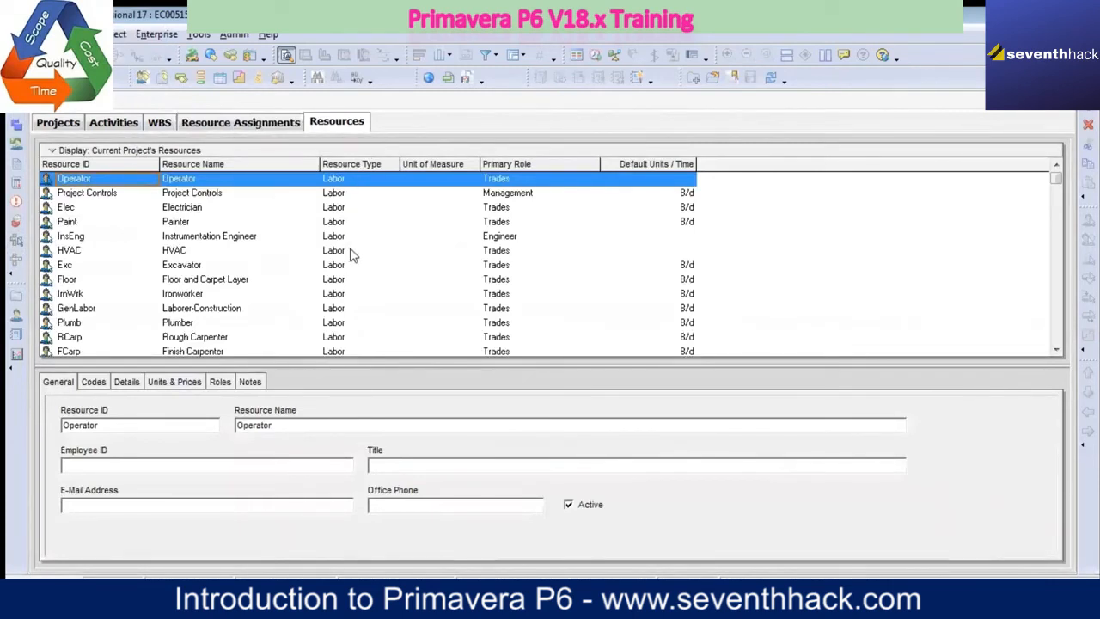
left_click(16, 201)
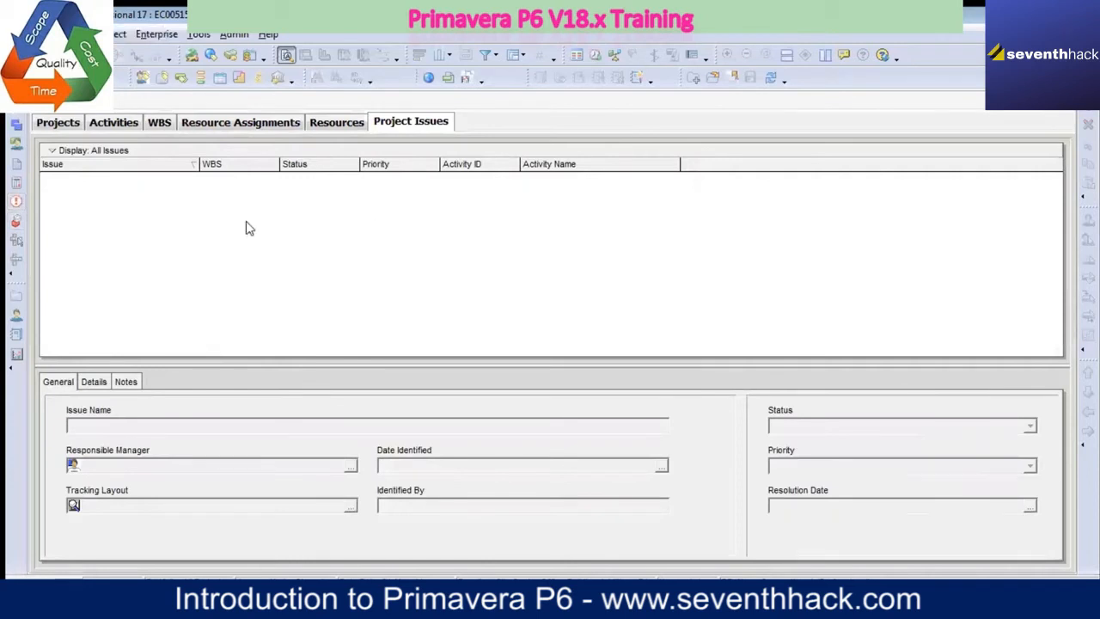
left_click(16, 221)
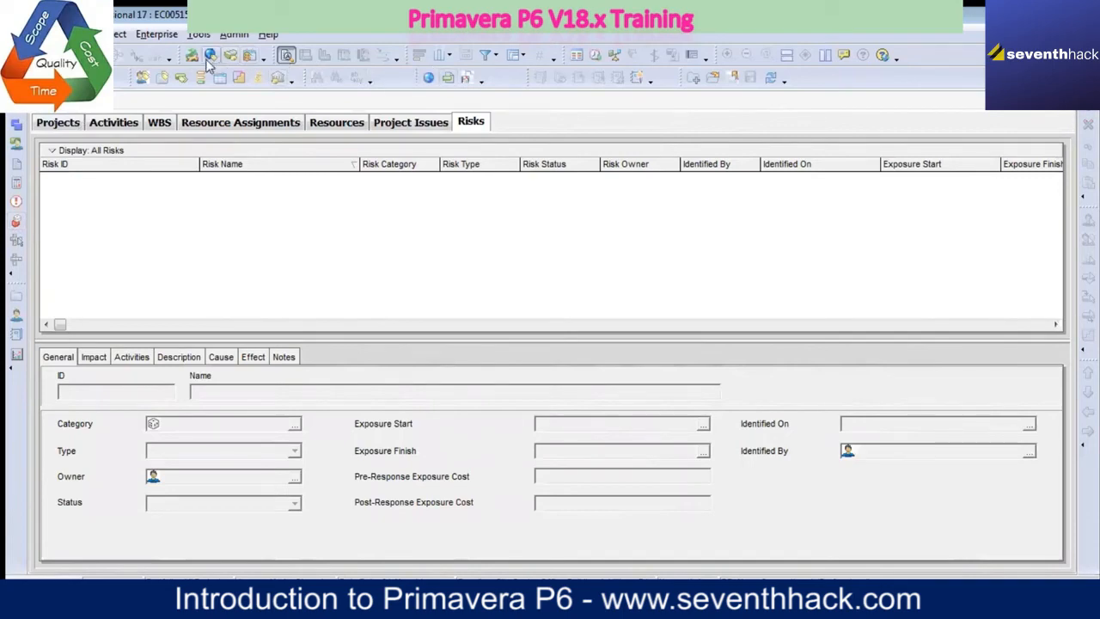
Step: Return to the Activities window and view the Activity Network before restoring the Gantt chart
left_click(129, 123)
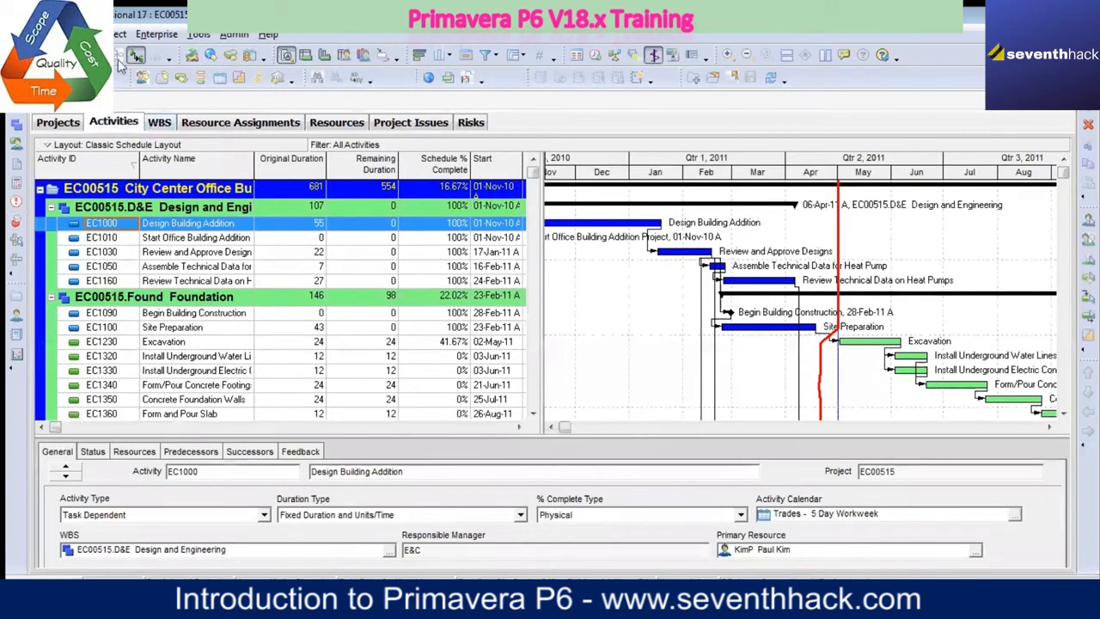
left_click(121, 57)
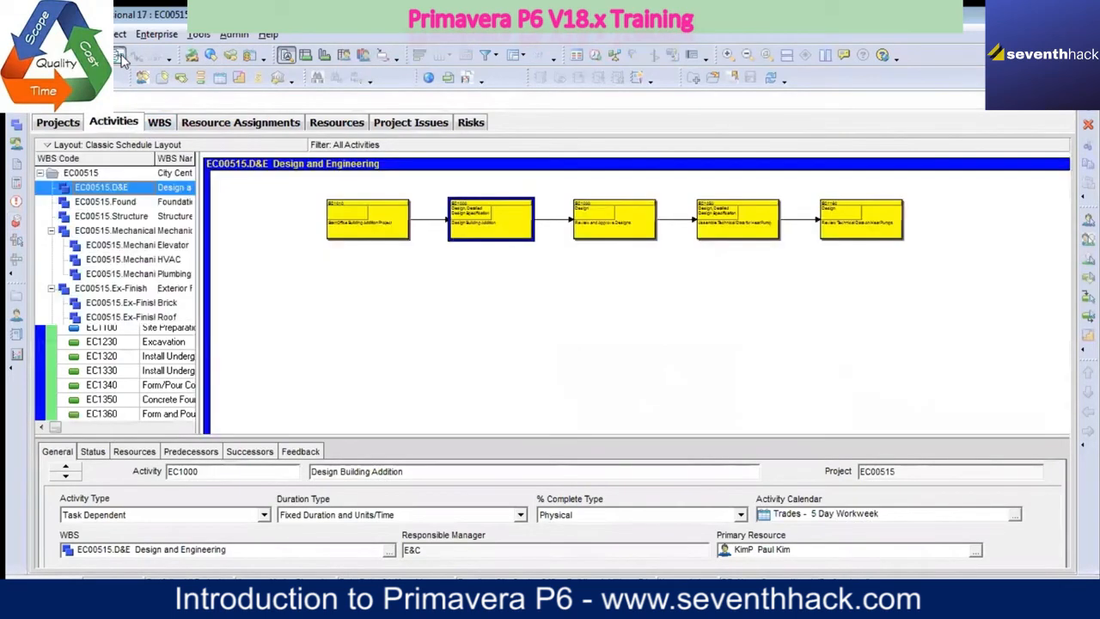
left_click(141, 77)
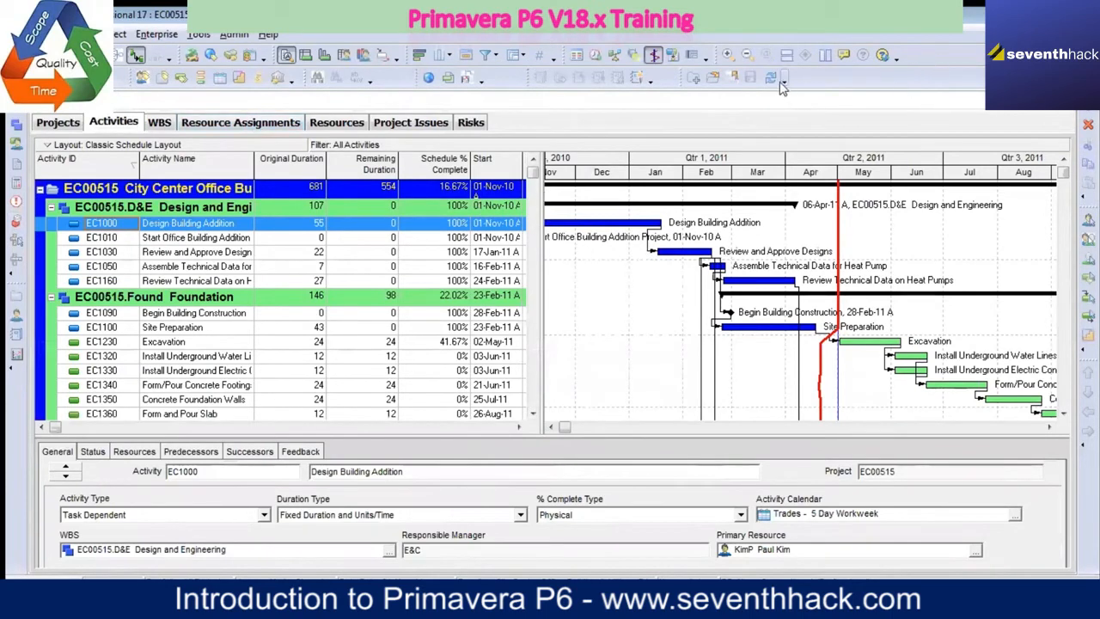
Step: Zoom the Gantt chart timescale in and out, ending at the week-and-day scale
left_click(727, 55)
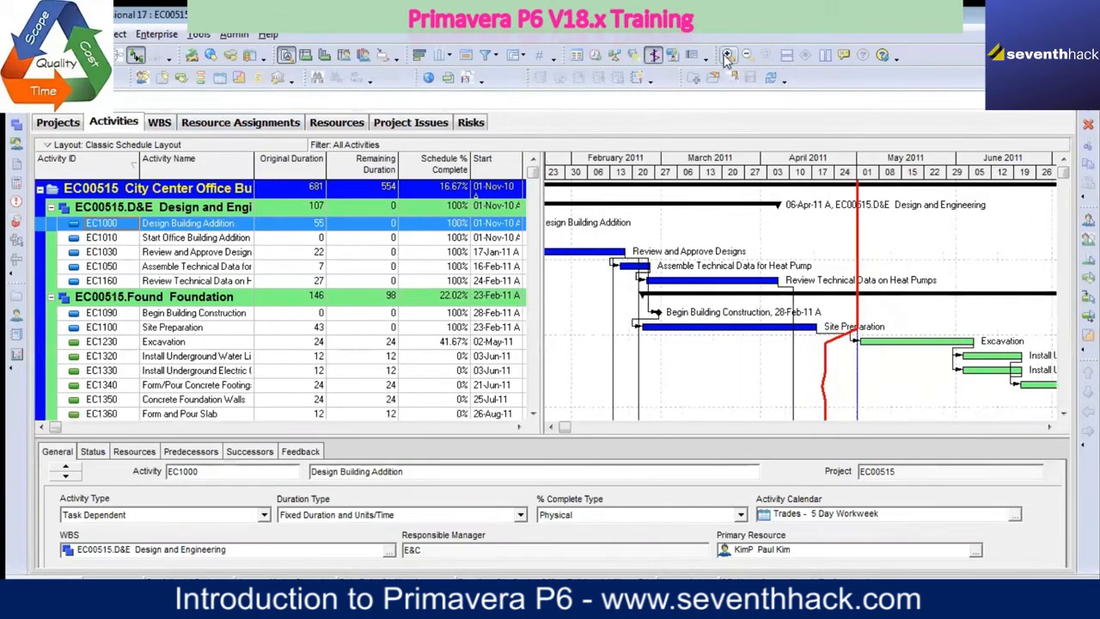
left_click(729, 55)
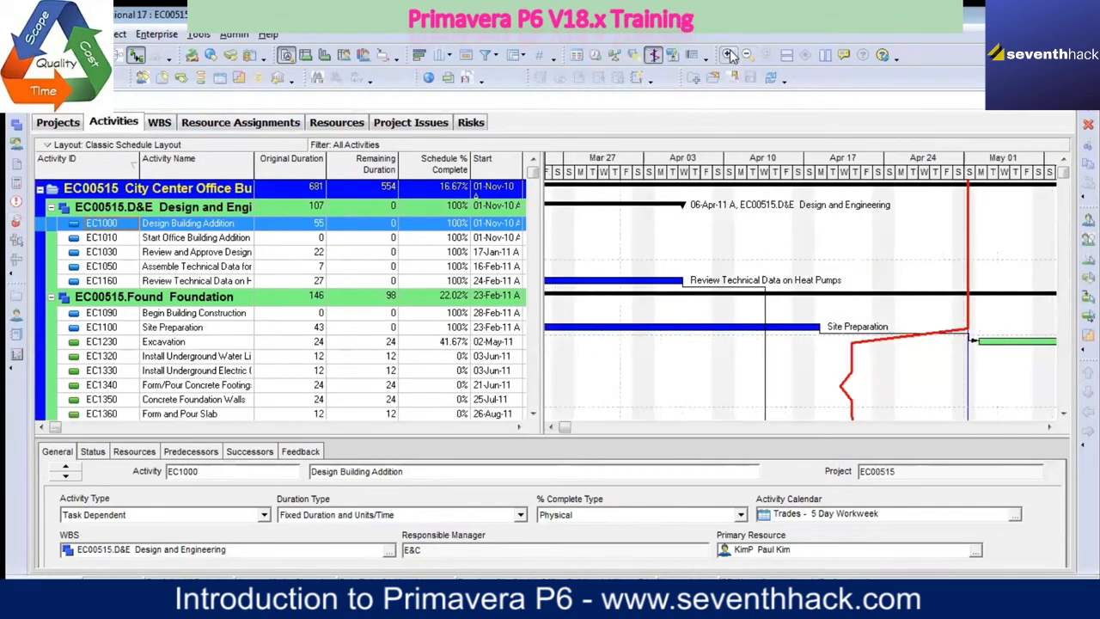
left_click(748, 55)
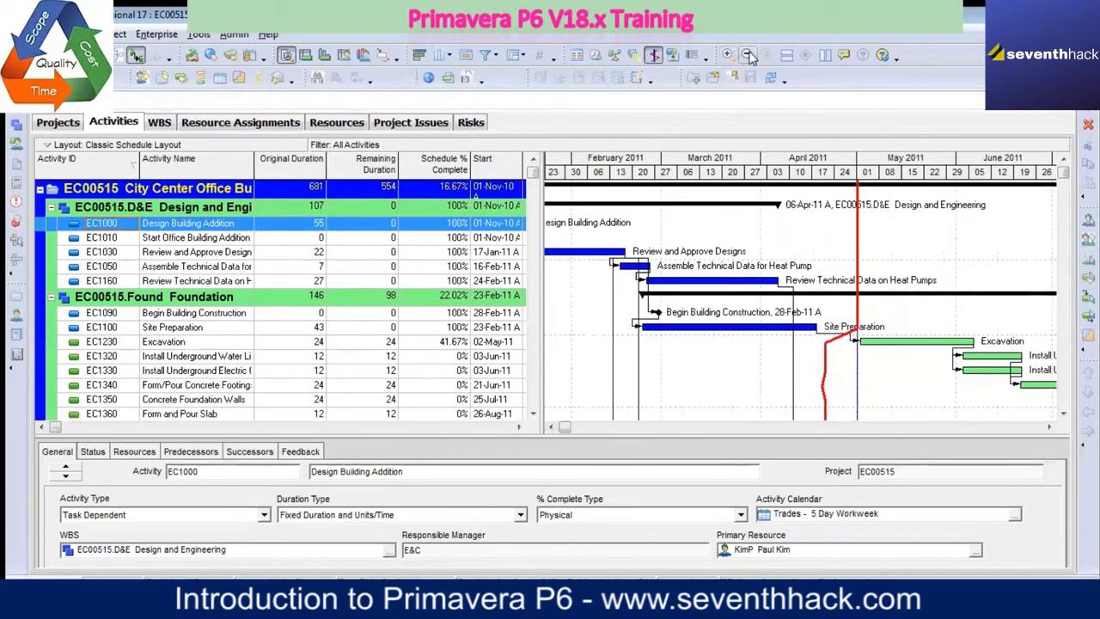
left_click(727, 55)
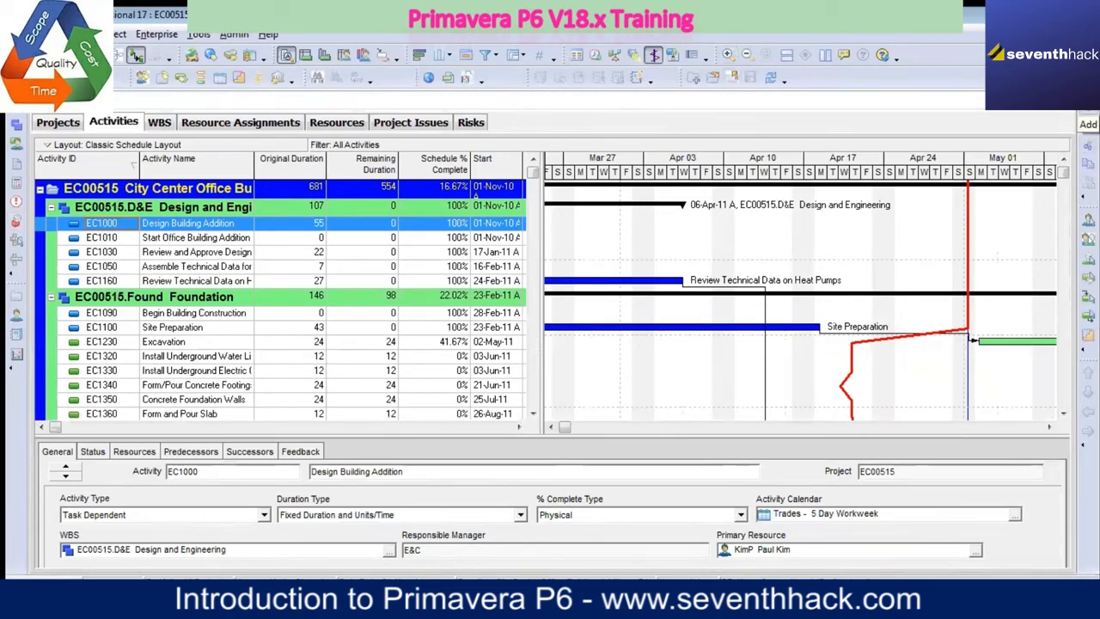
Step: Dock the Edit toolbar at the start of the second horizontal toolbar row and align the Move toolbar with the vertical Assign toolbar
left_click_drag(1088, 121, 865, 71)
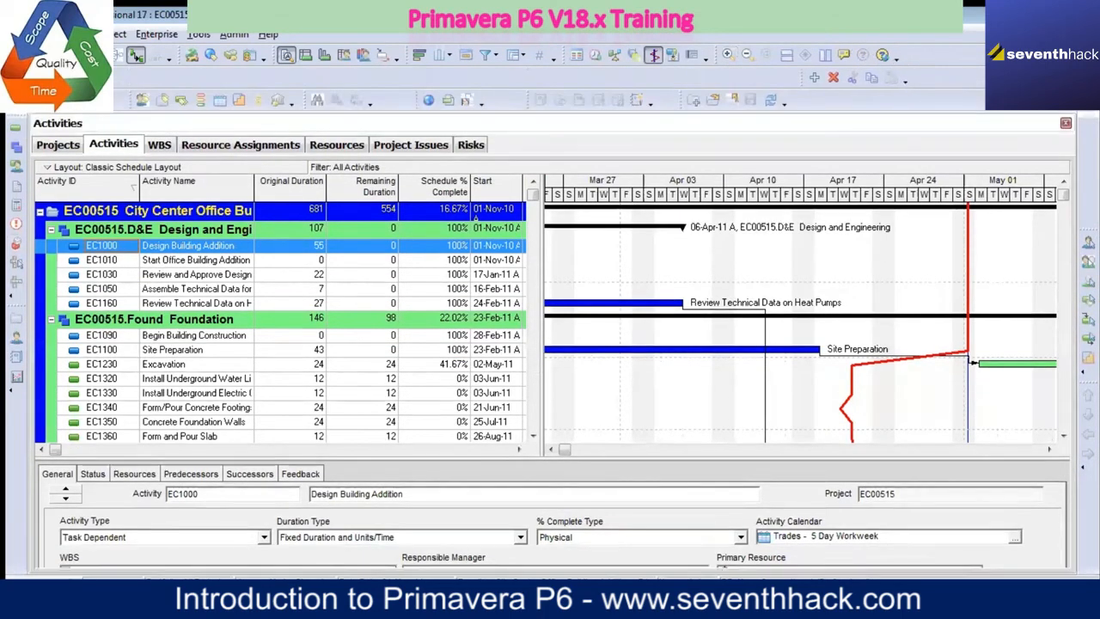
mouse_move(806, 74)
left_mouse_down()
mouse_move(809, 103)
mouse_move(808, 82)
left_mouse_up()
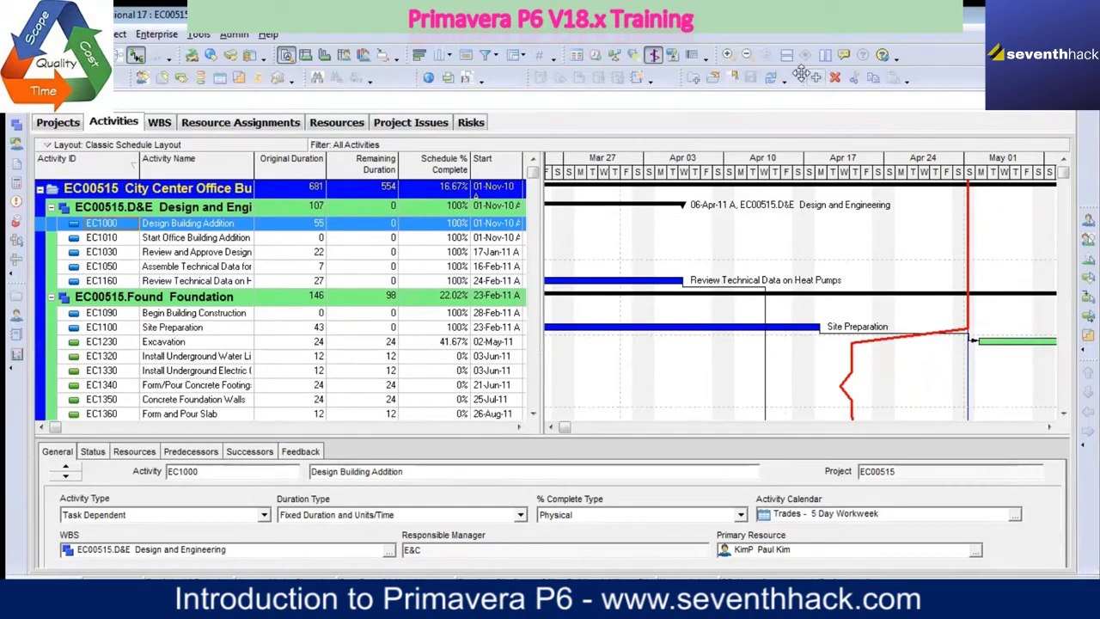
left_click_drag(806, 75, 120, 76)
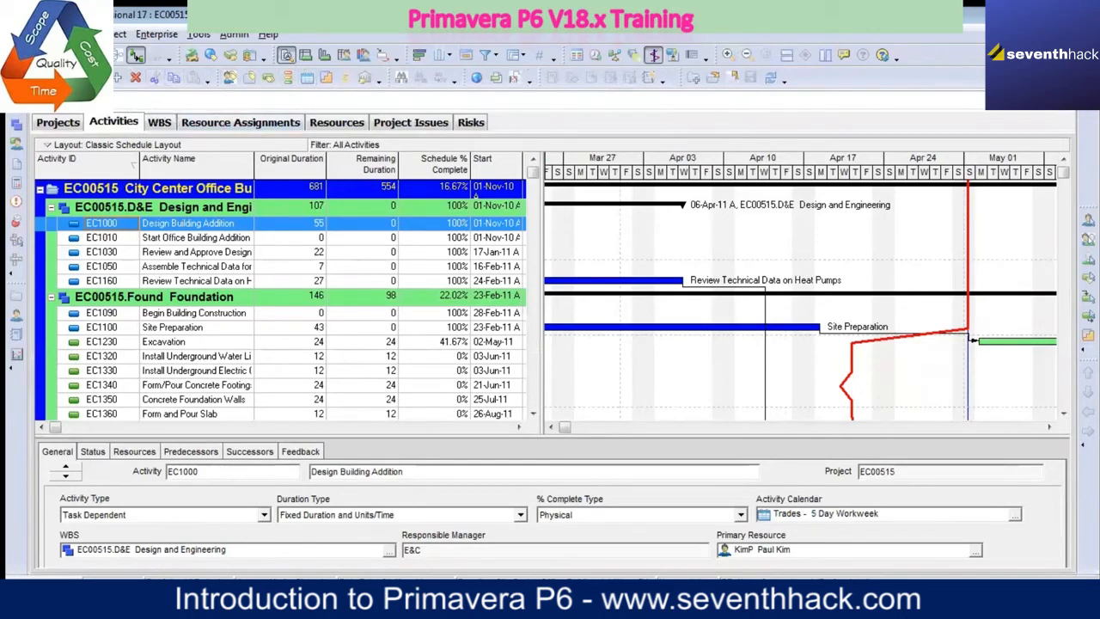
mouse_move(104, 78)
left_mouse_down()
mouse_move(78, 73)
mouse_move(181, 56)
mouse_move(119, 100)
mouse_move(113, 85)
left_mouse_up()
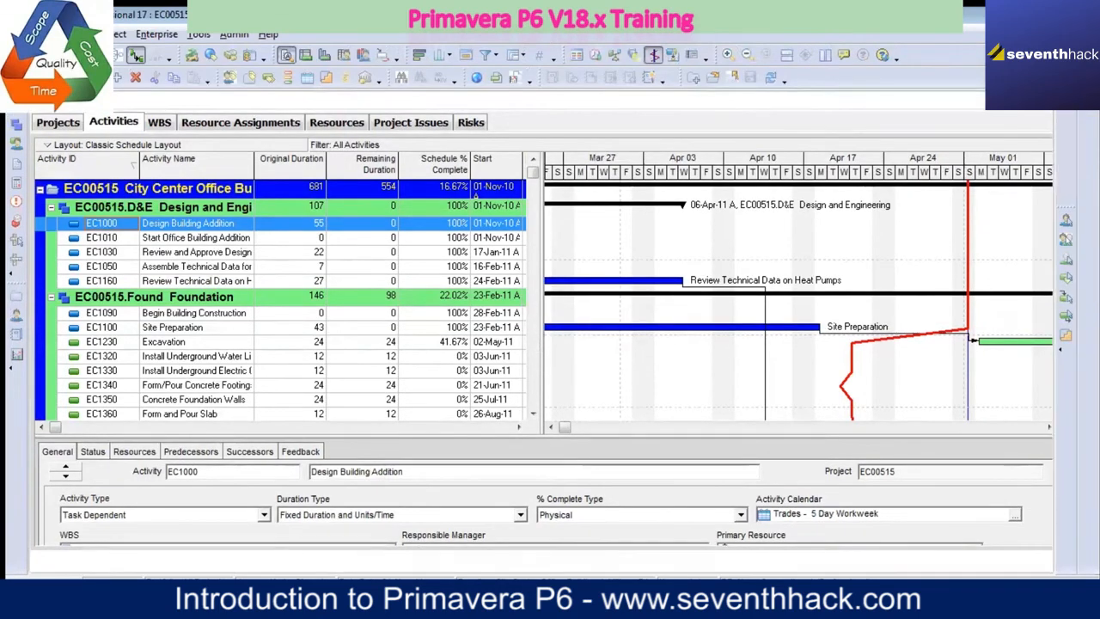
left_click_drag(1077, 106, 1069, 135)
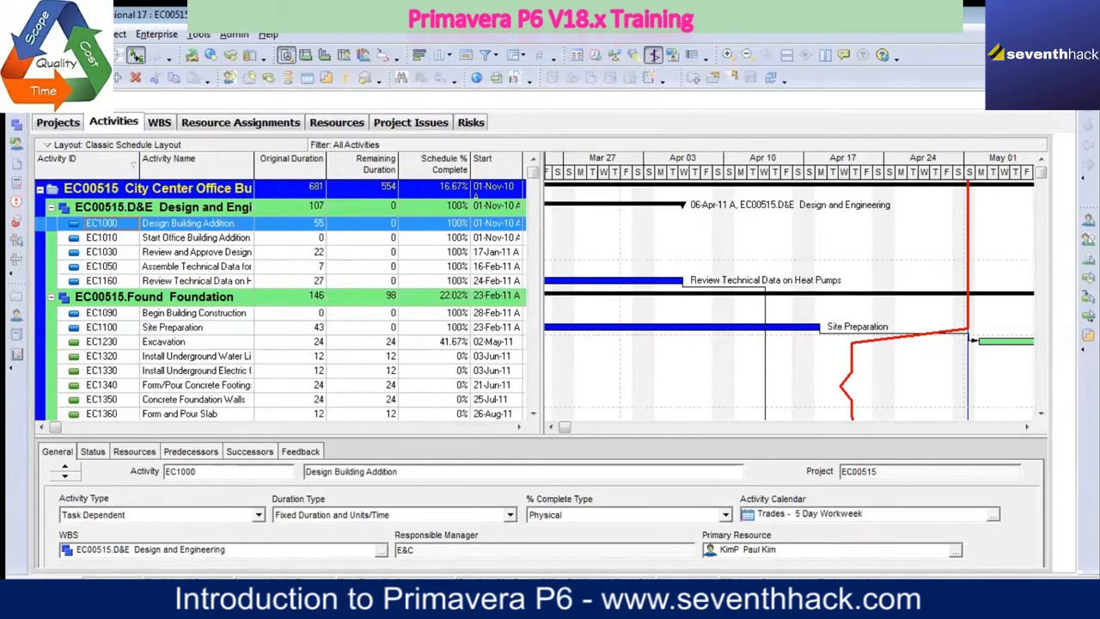
left_click_drag(1066, 115, 1088, 117)
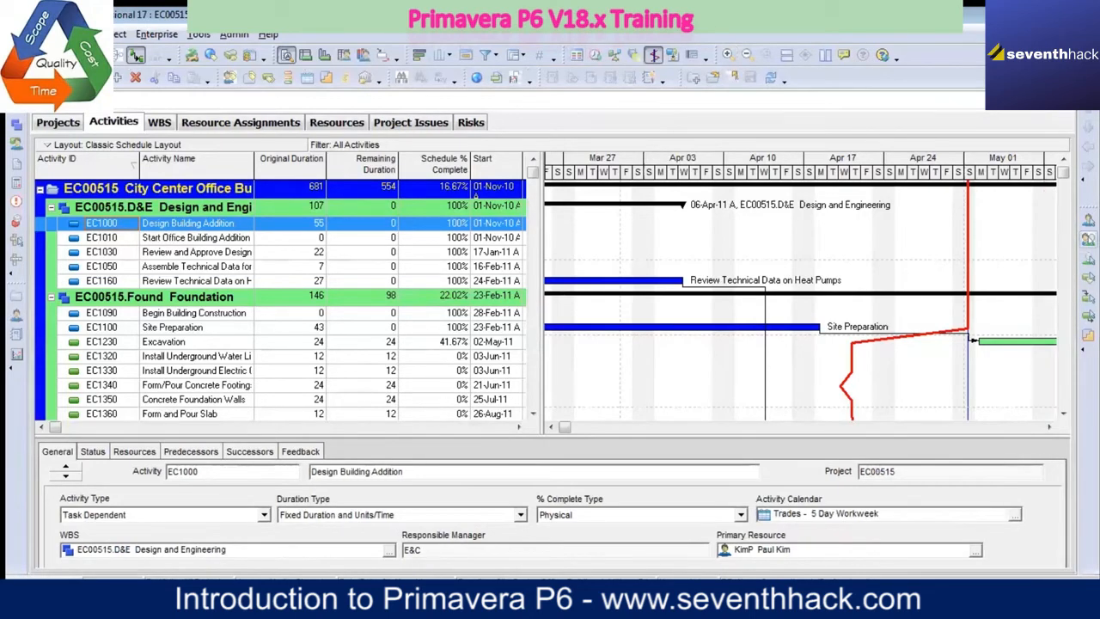
Step: Add the Enterprise Project Structure, Project Portfolios, Roles and OBS buttons to the Enterprise toolbar
left_click(14, 373)
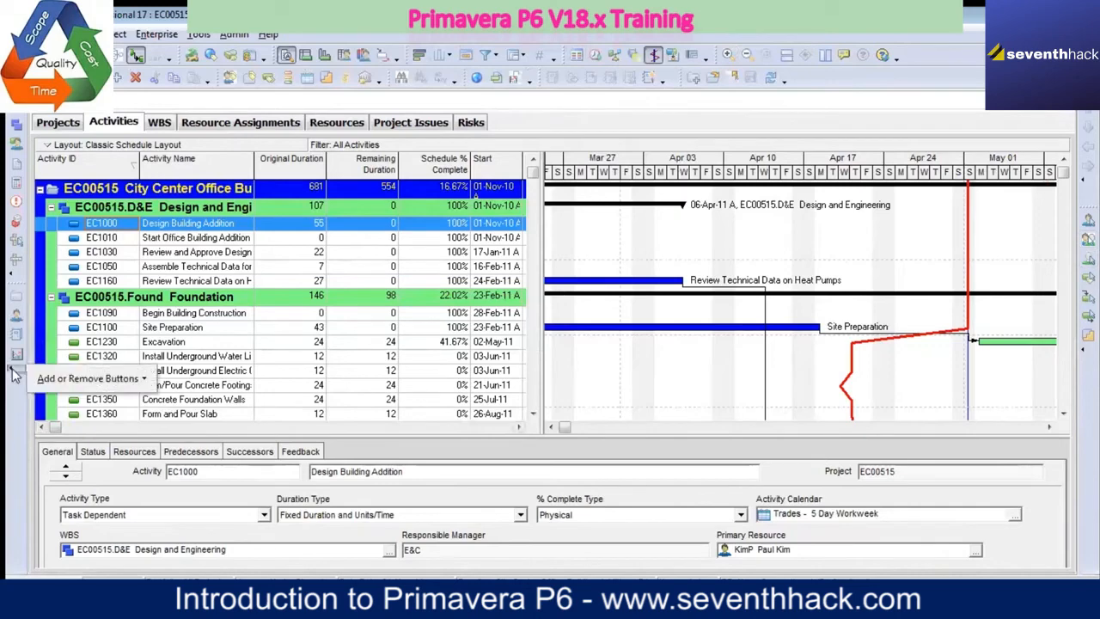
left_click(144, 383)
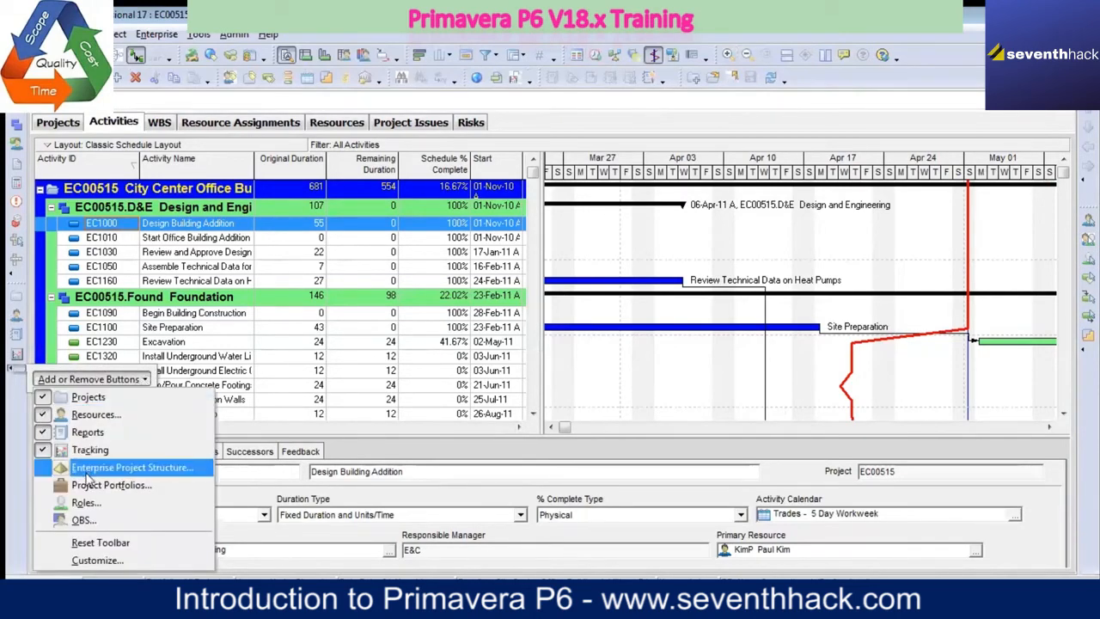
left_click(84, 470)
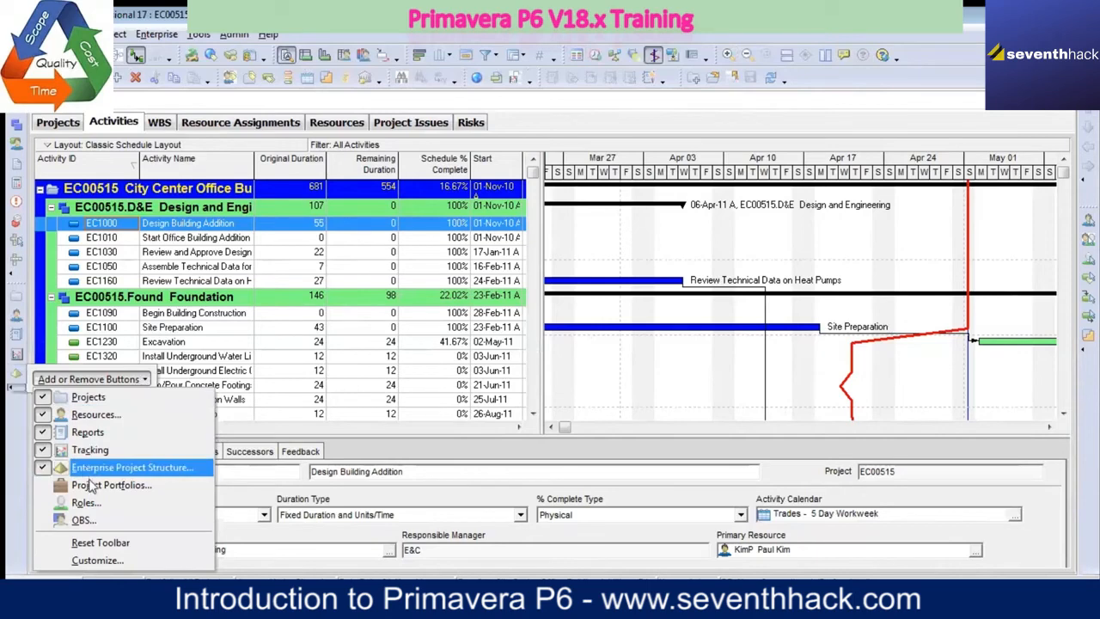
left_click(90, 486)
left_click(91, 504)
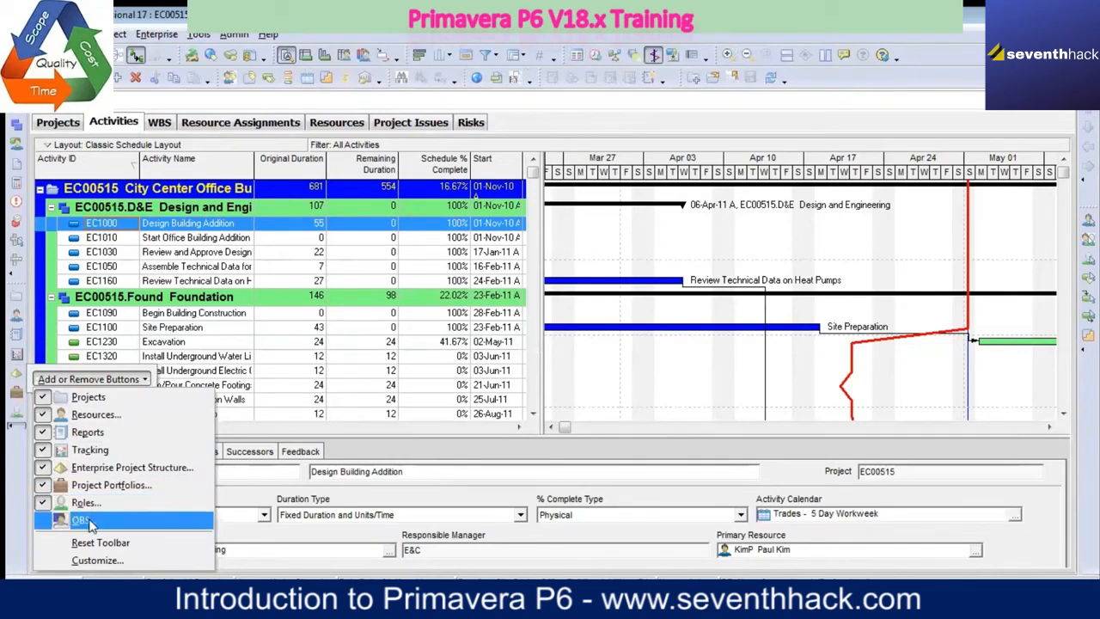
left_click(92, 524)
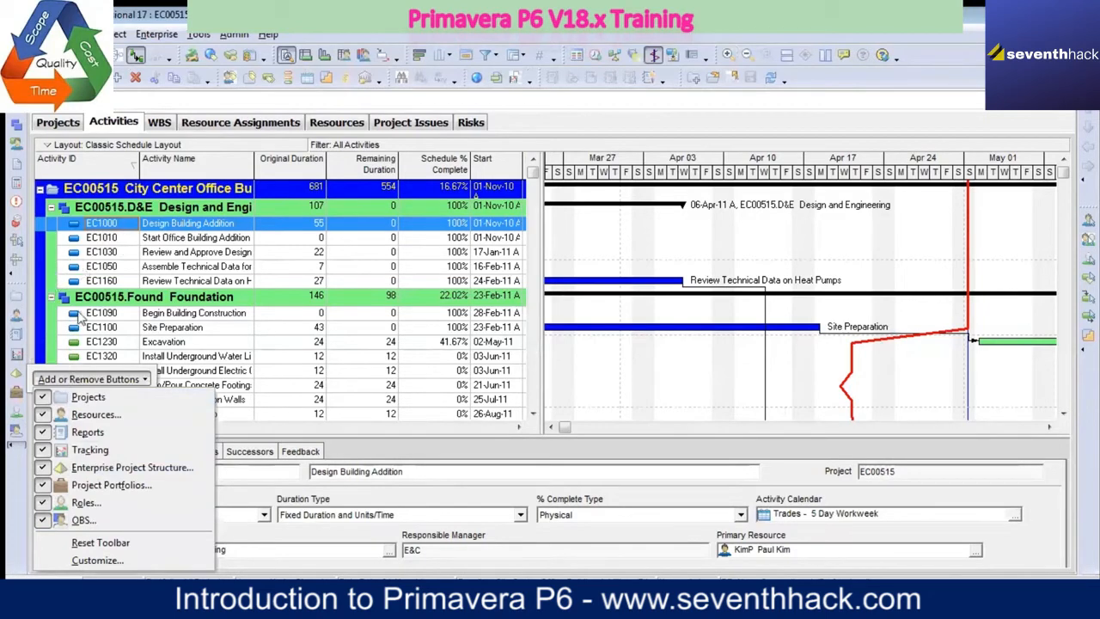
left_click(90, 379)
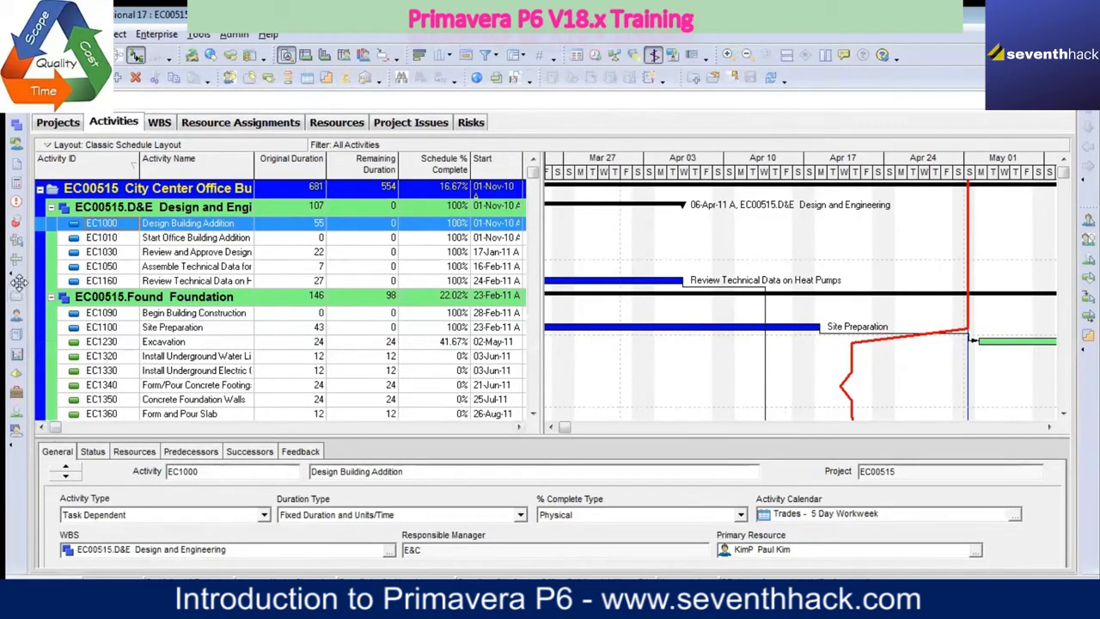
Step: Dock the Enterprise toolbar ahead of the Edit toolbar and use it to view the Enterprise Project Structure, closing that dialog
left_click_drag(18, 285, 215, 70)
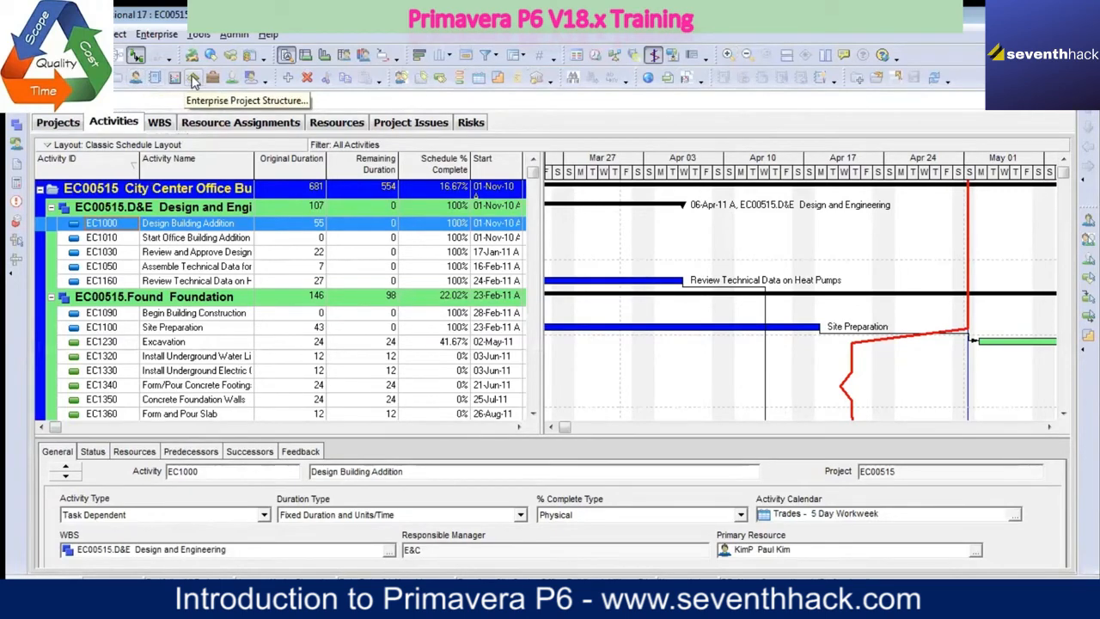
left_click(194, 79)
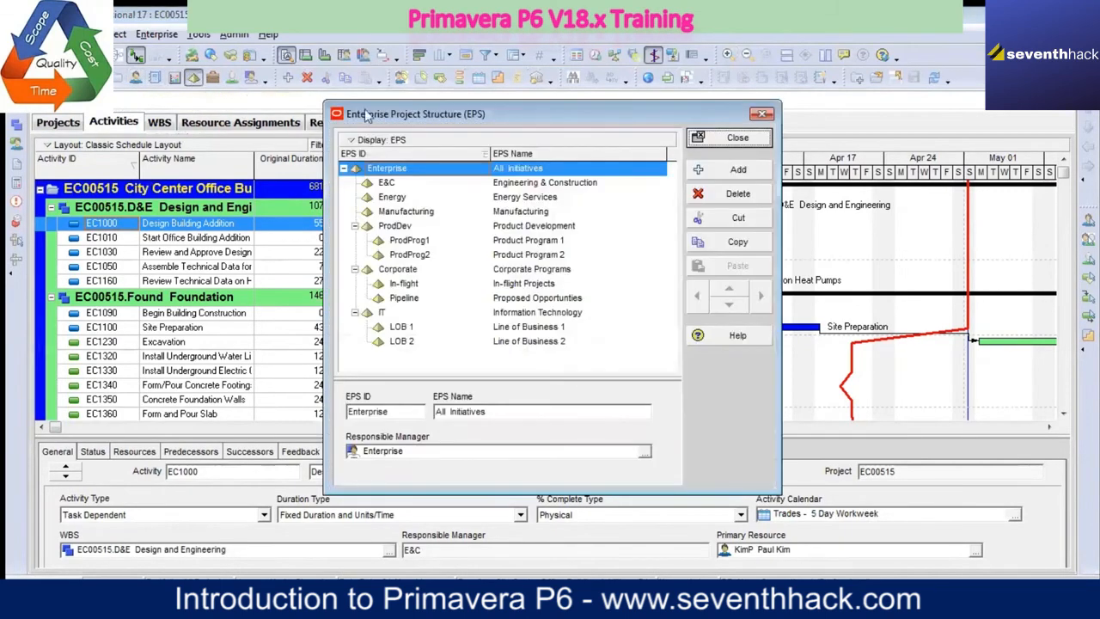
left_click(763, 113)
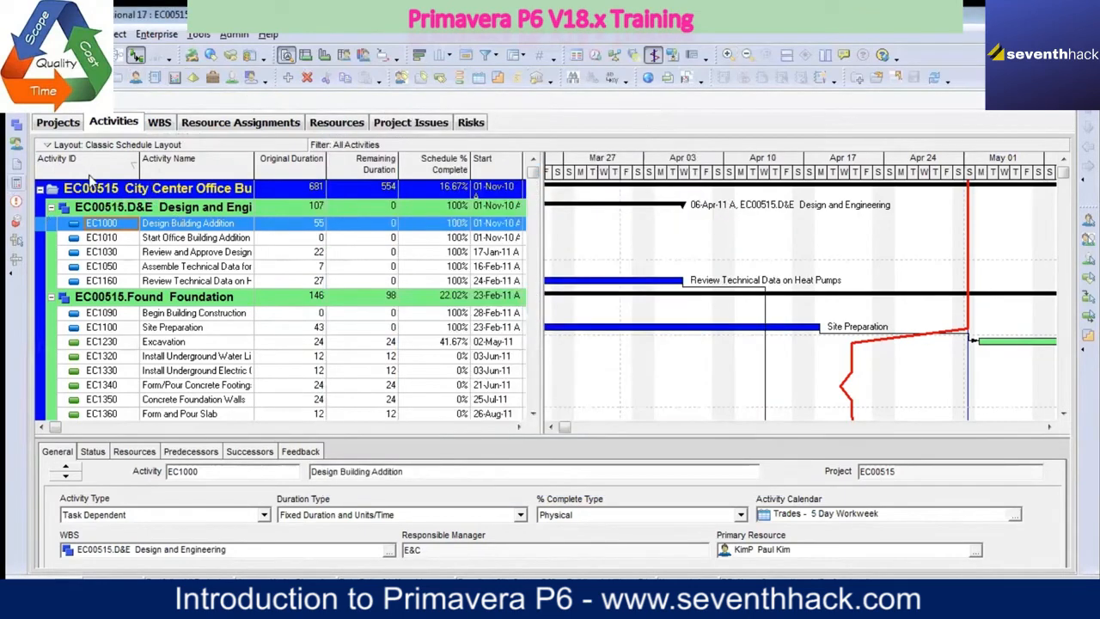
Step: Review the Toolbars, Commands and Options pages of the toolbar Customize dialog and close it without changes
right_click(982, 84)
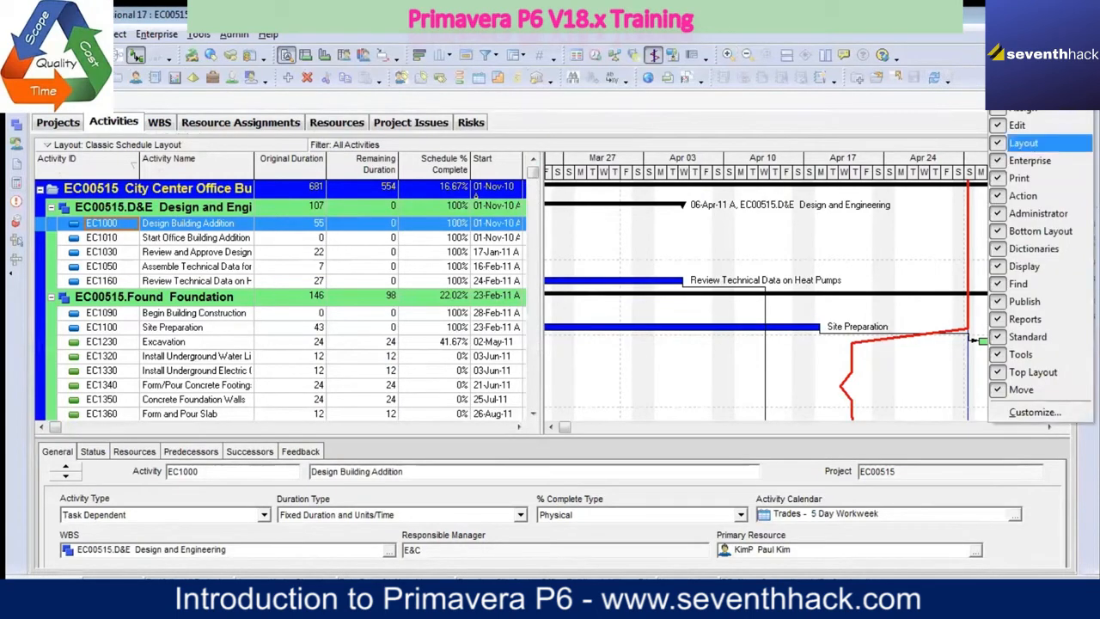
left_click(1040, 416)
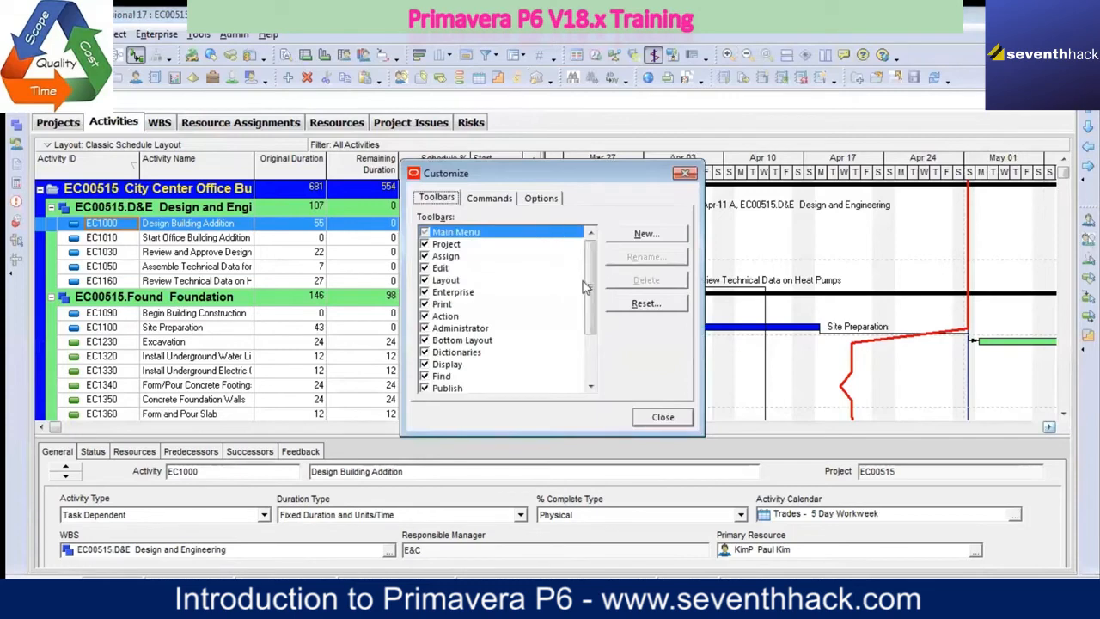
left_click(502, 201)
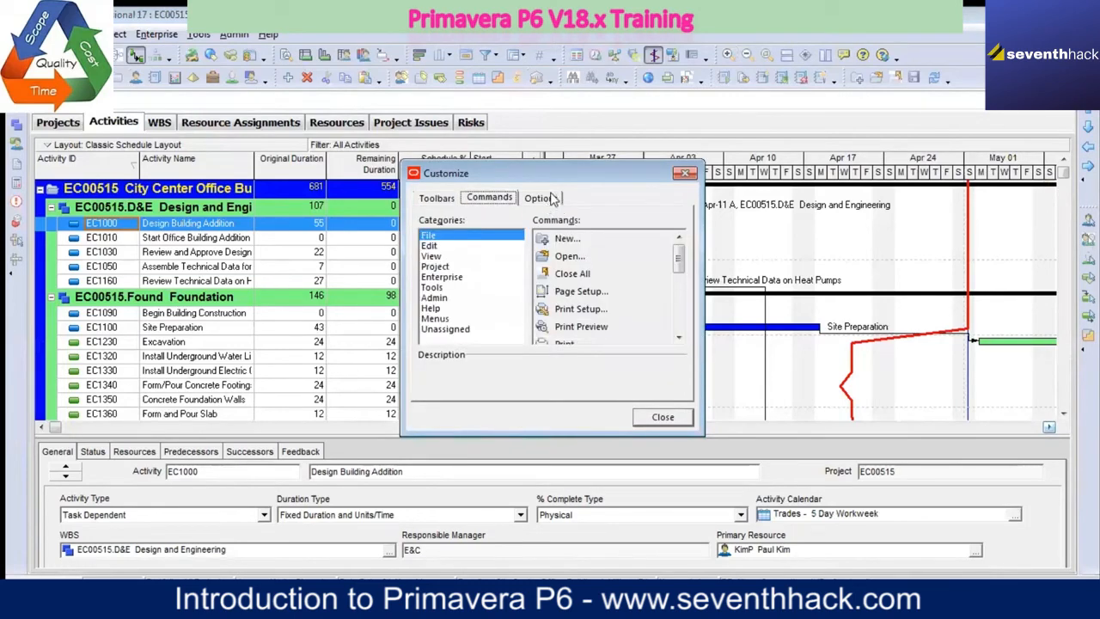
left_click(550, 197)
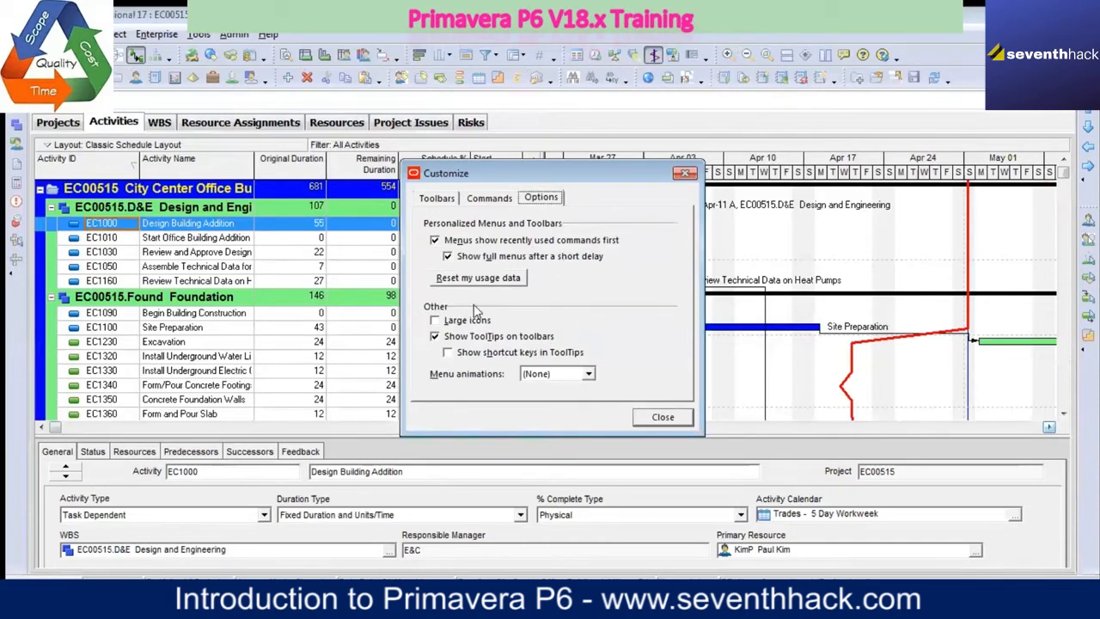
left_click(663, 418)
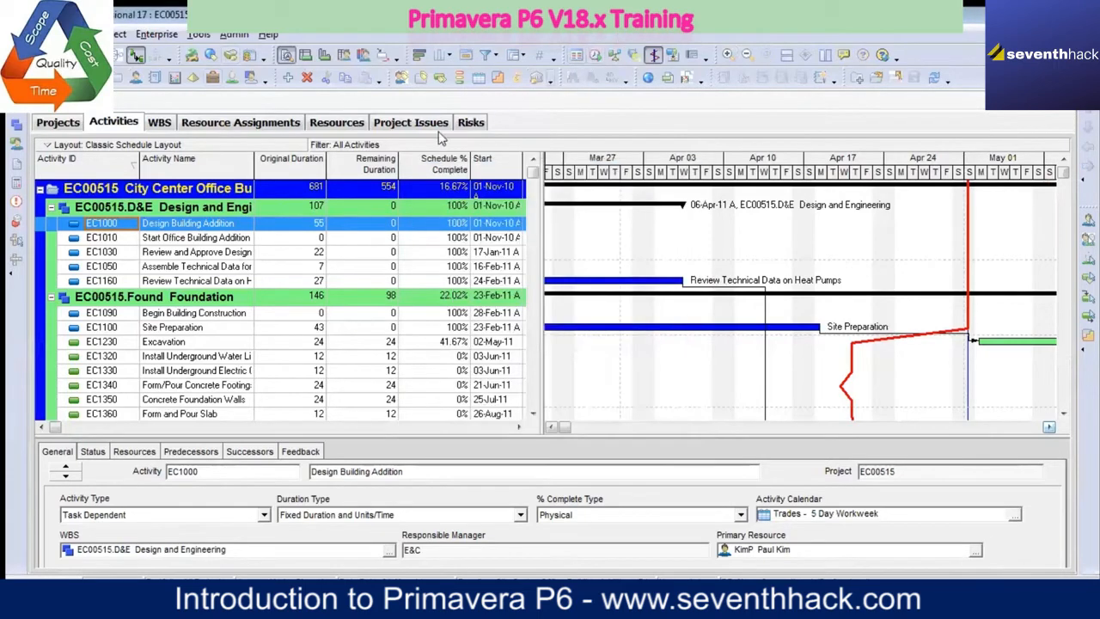
Step: Examine which buttons can be added to or removed from the Project toolbar
left_click(12, 281)
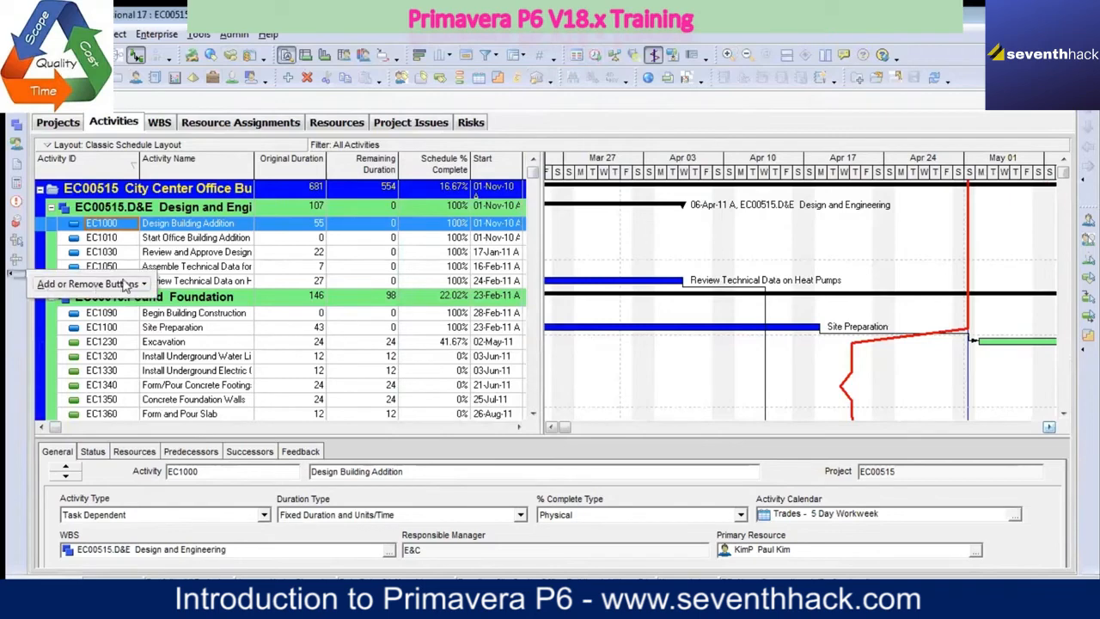
mouse_move(148, 289)
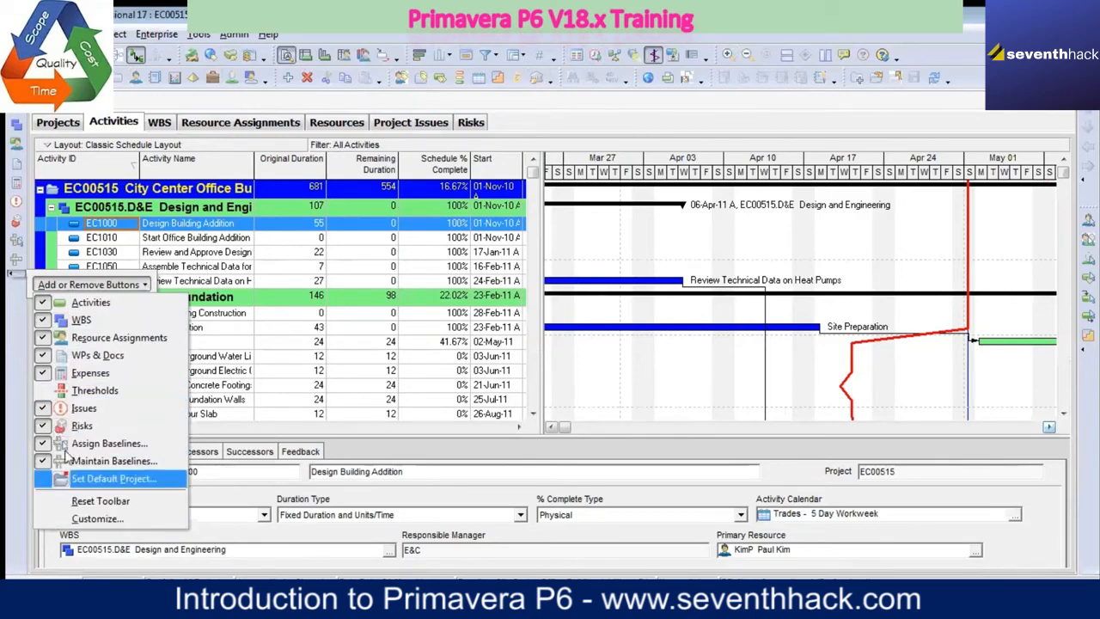
left_click(875, 21)
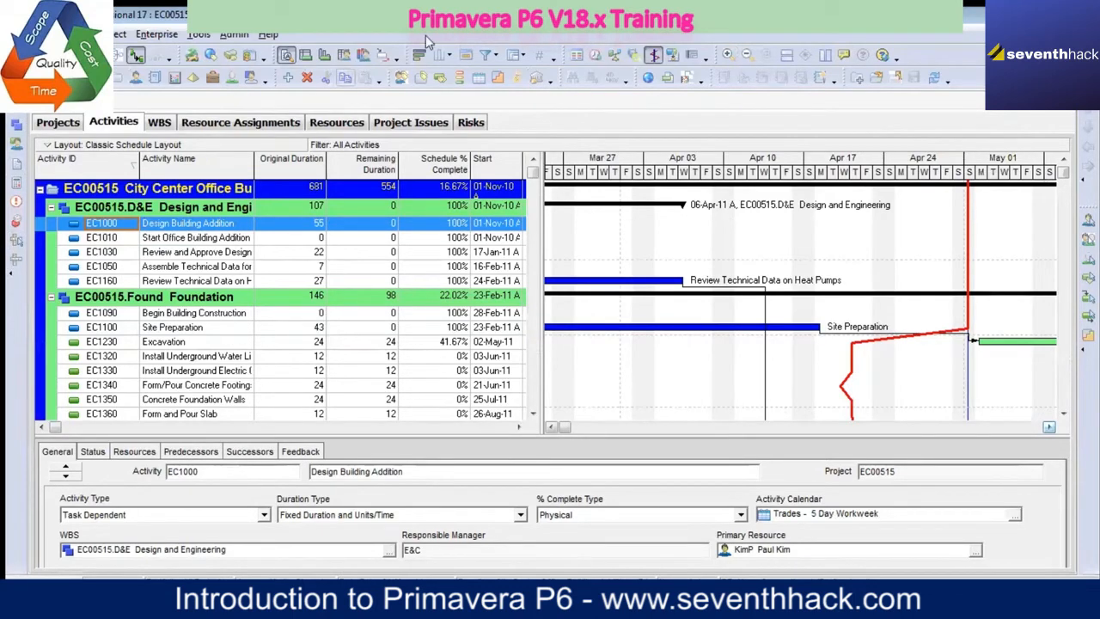
Step: Close the Risks, Project Issues, Resources, Resource Assignments, WBS, Activities and Projects windows one after another
left_click(471, 123)
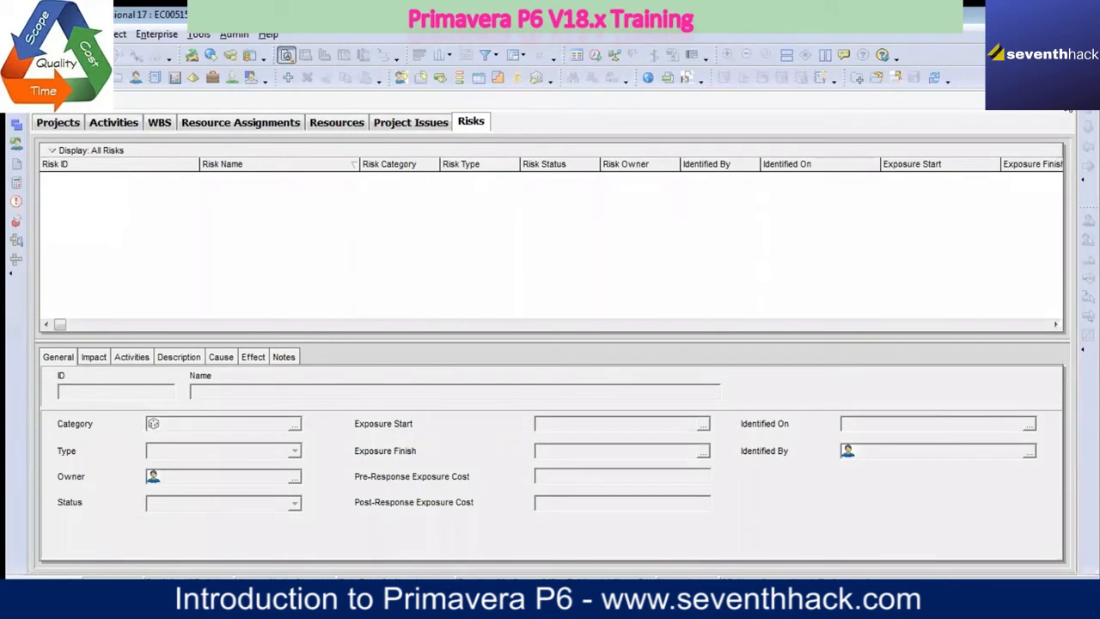
left_click(1069, 112)
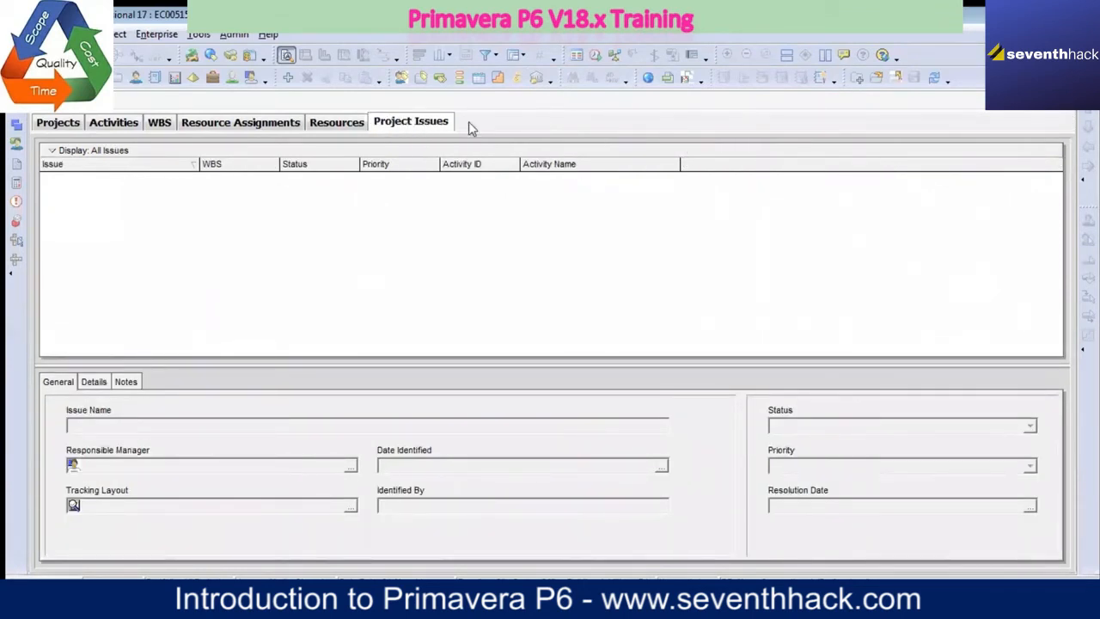
left_click(1069, 112)
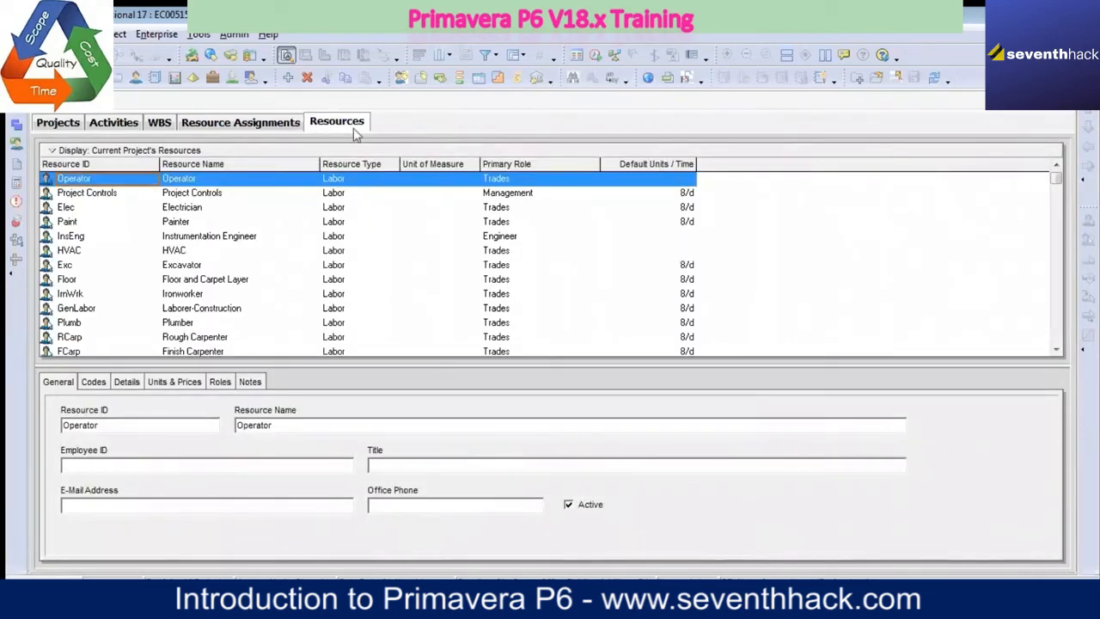
left_click(1067, 111)
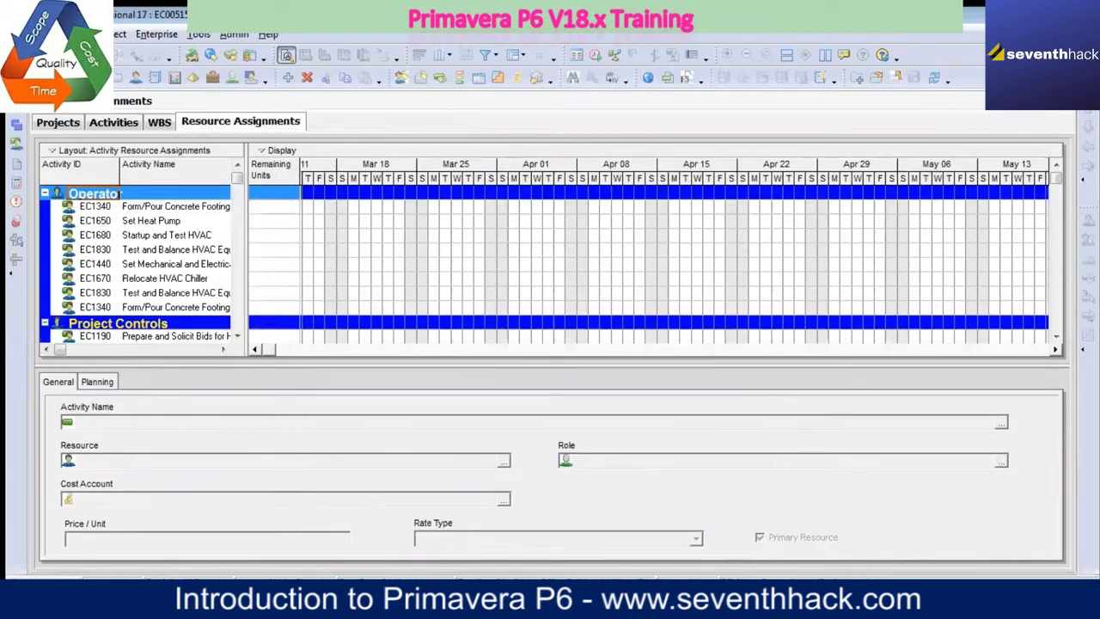
left_click(1071, 111)
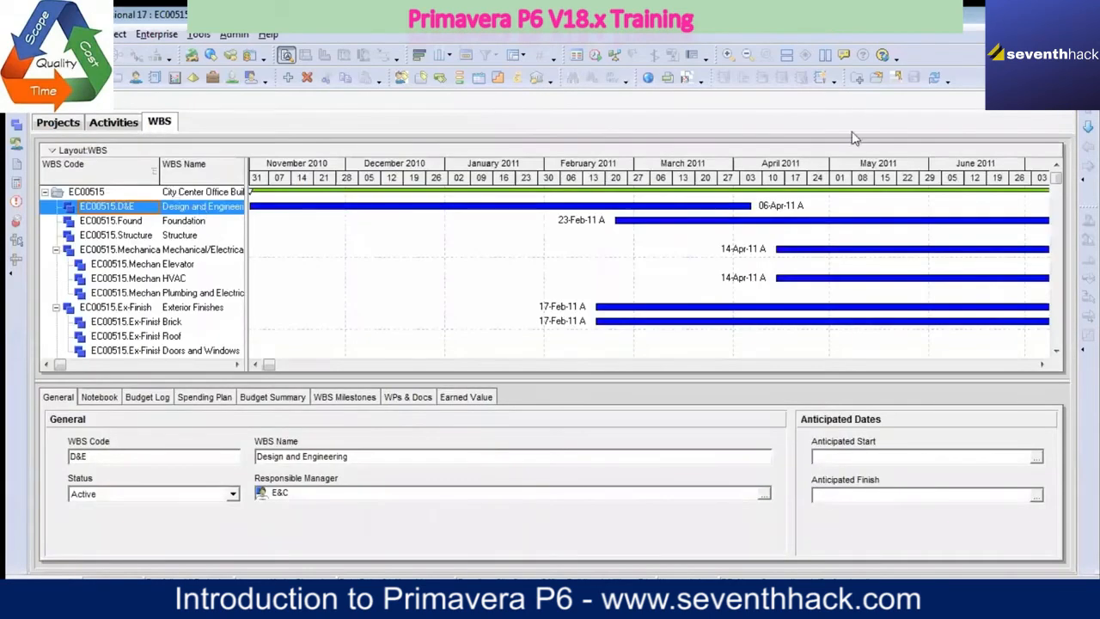
left_click(1067, 113)
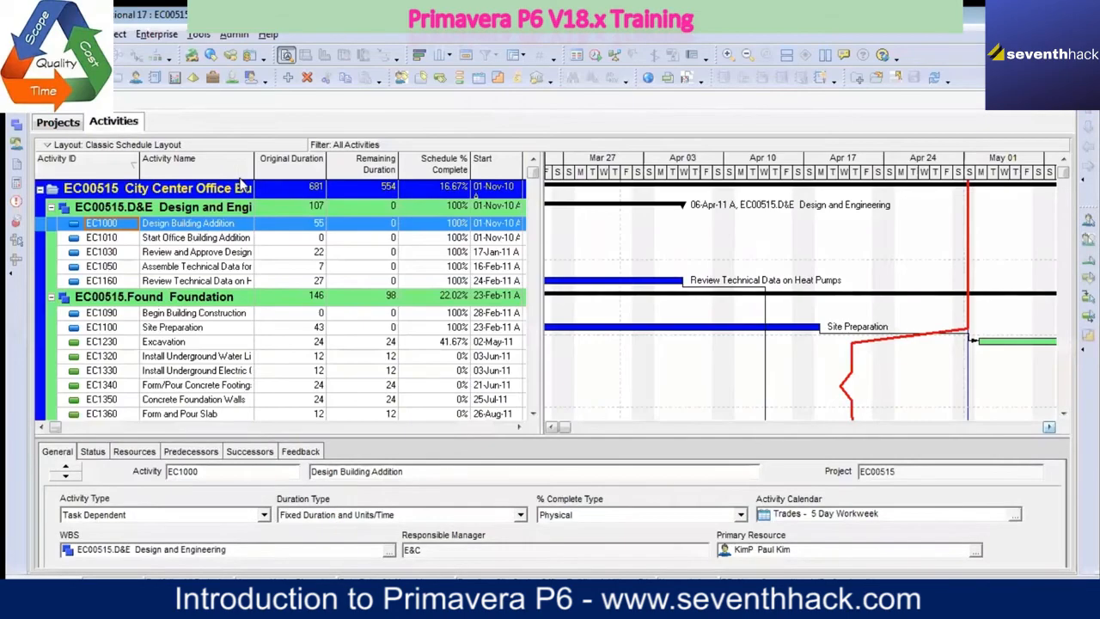
left_click(1068, 113)
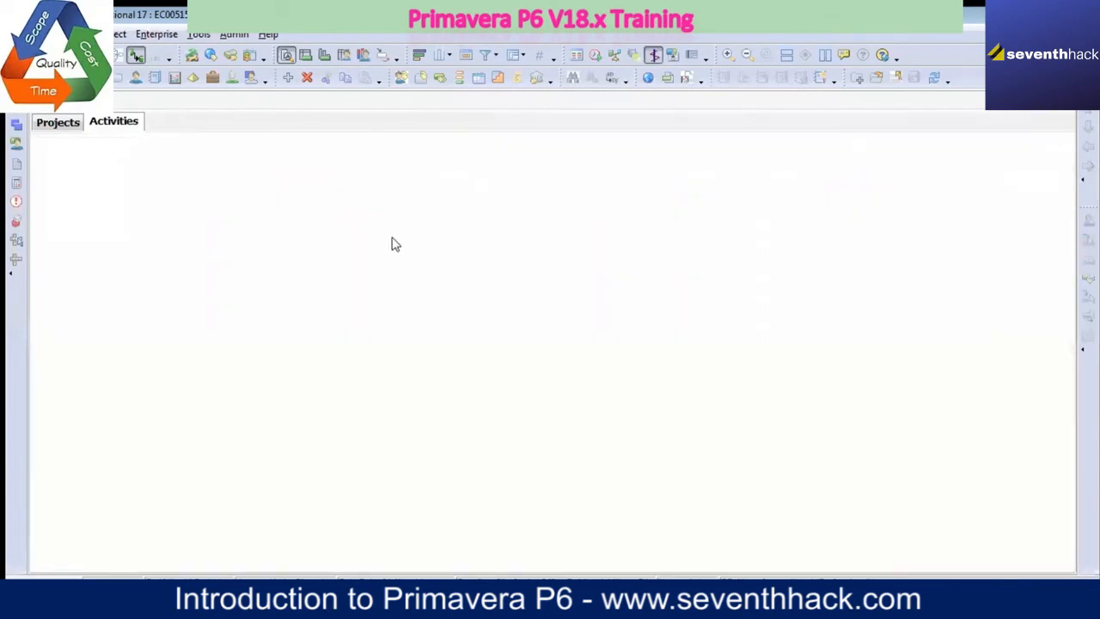
left_click(1065, 103)
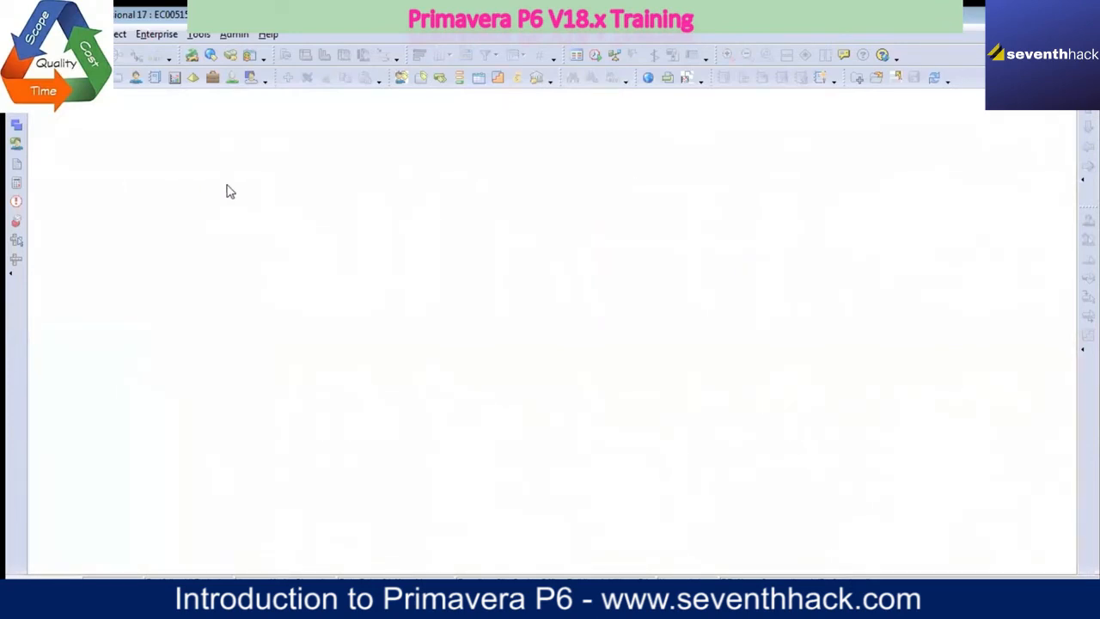
Step: Open the Projects window to view the list of all projects, and close it again
left_click(148, 36)
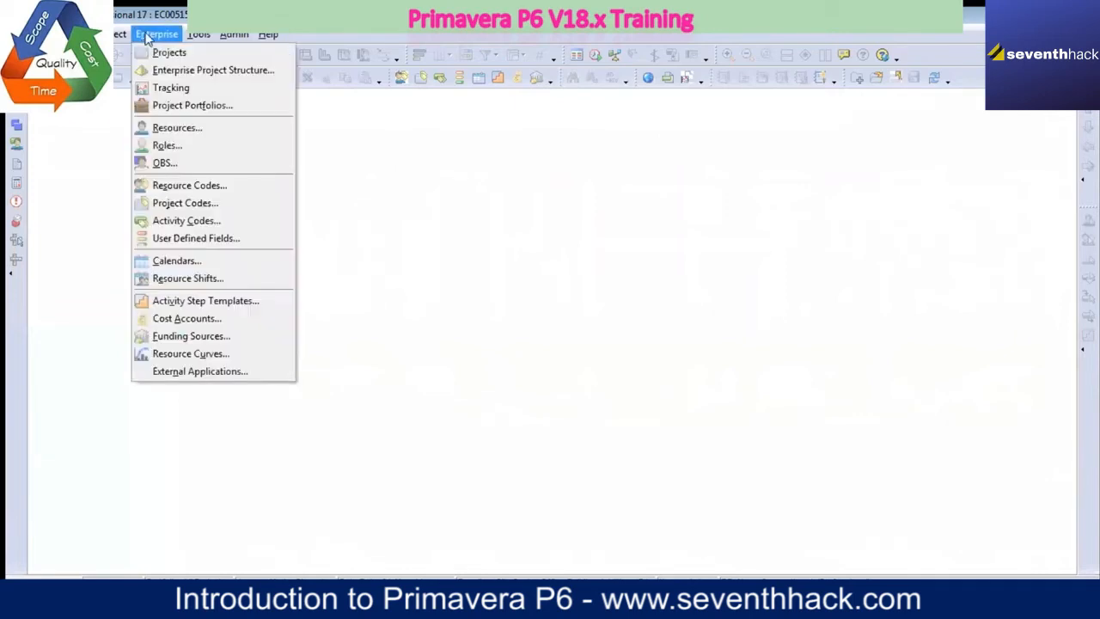
left_click(169, 54)
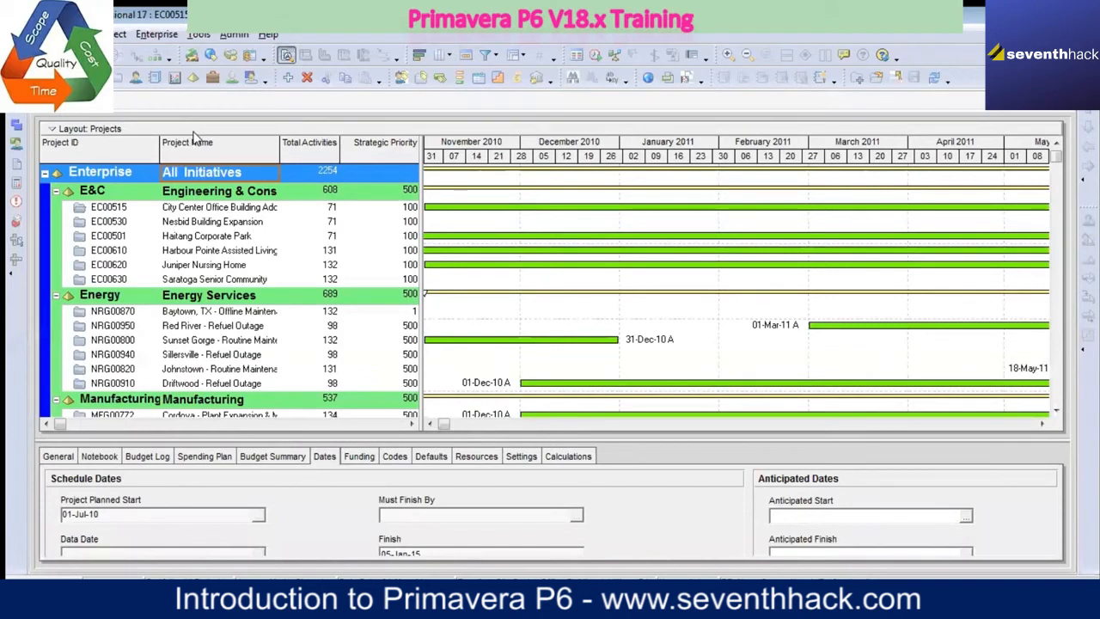
left_click(1066, 100)
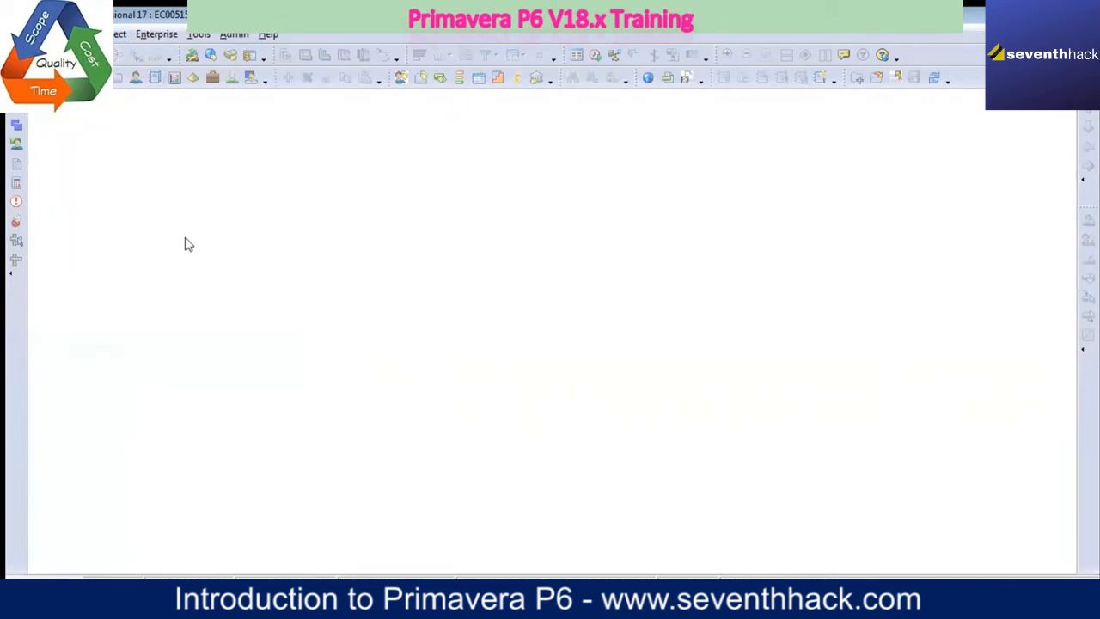
Step: Open the Projects window and examine the commands available for the City Center Office Building Addition project
left_click(150, 36)
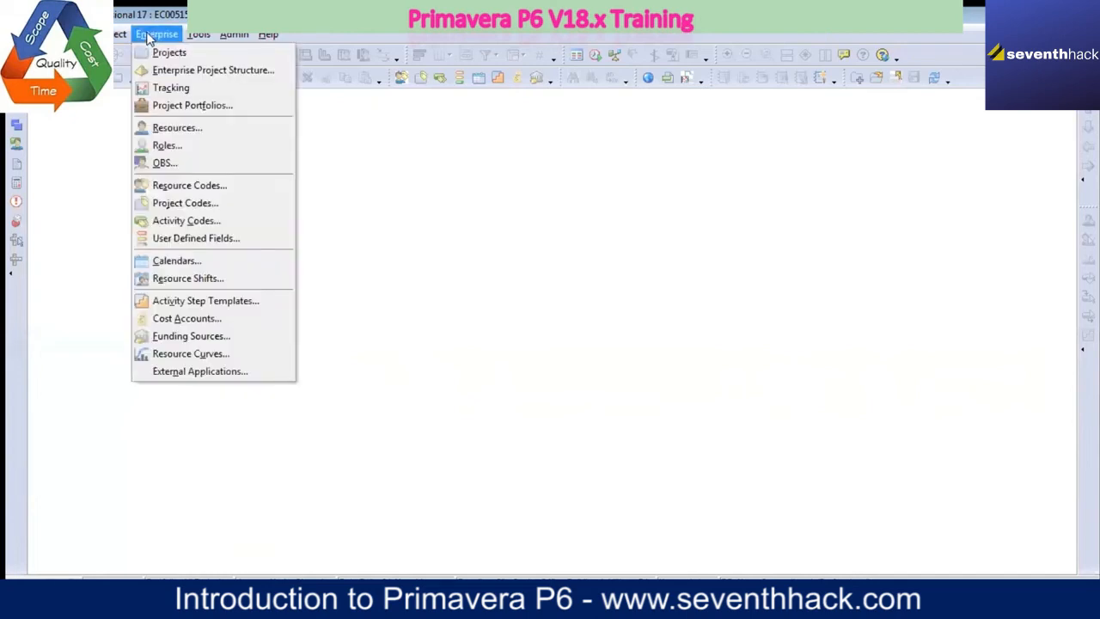
left_click(170, 53)
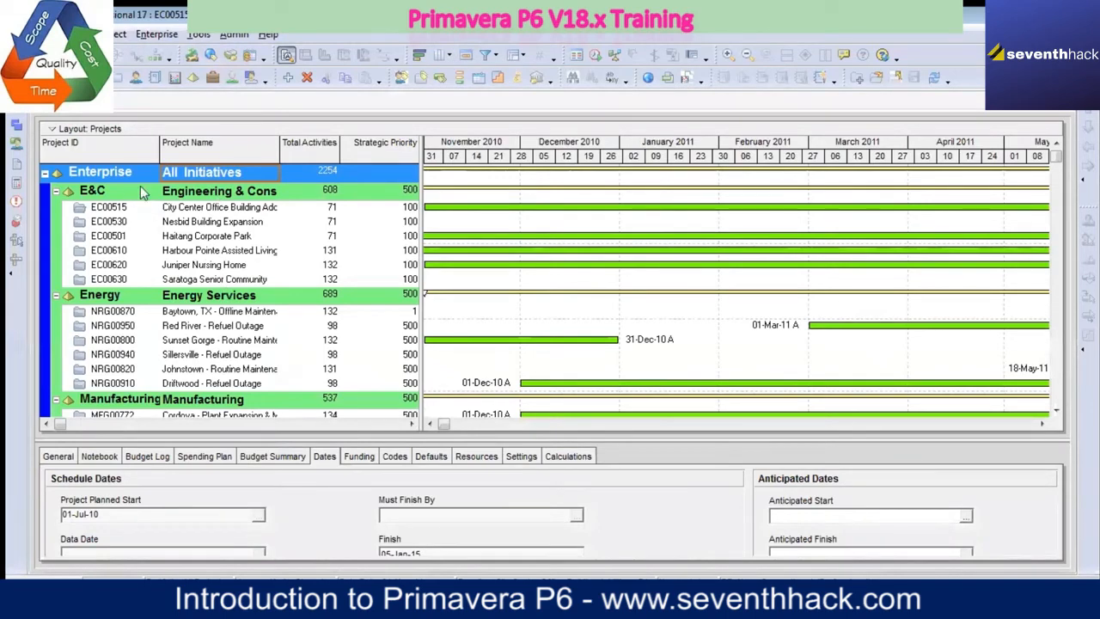
left_click(194, 208)
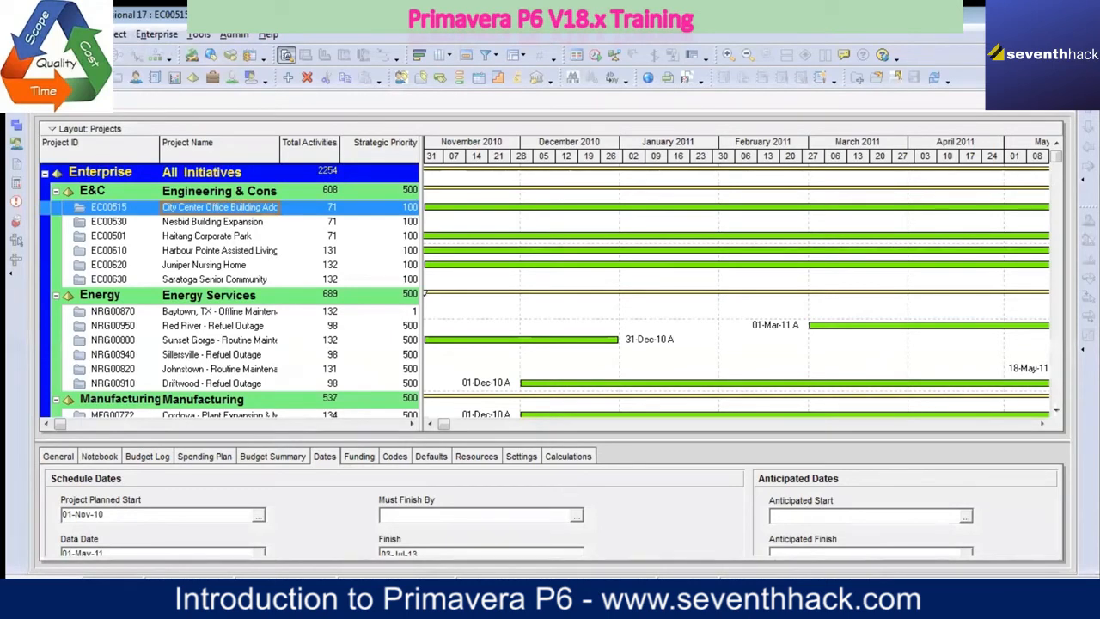
left_click(25, 34)
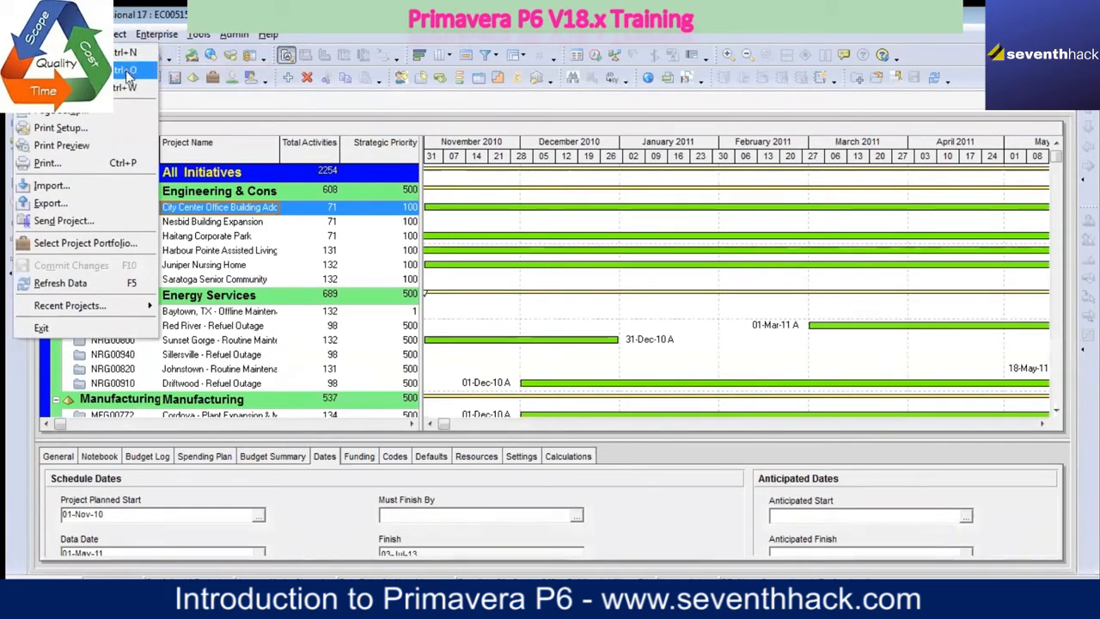
left_click(247, 222)
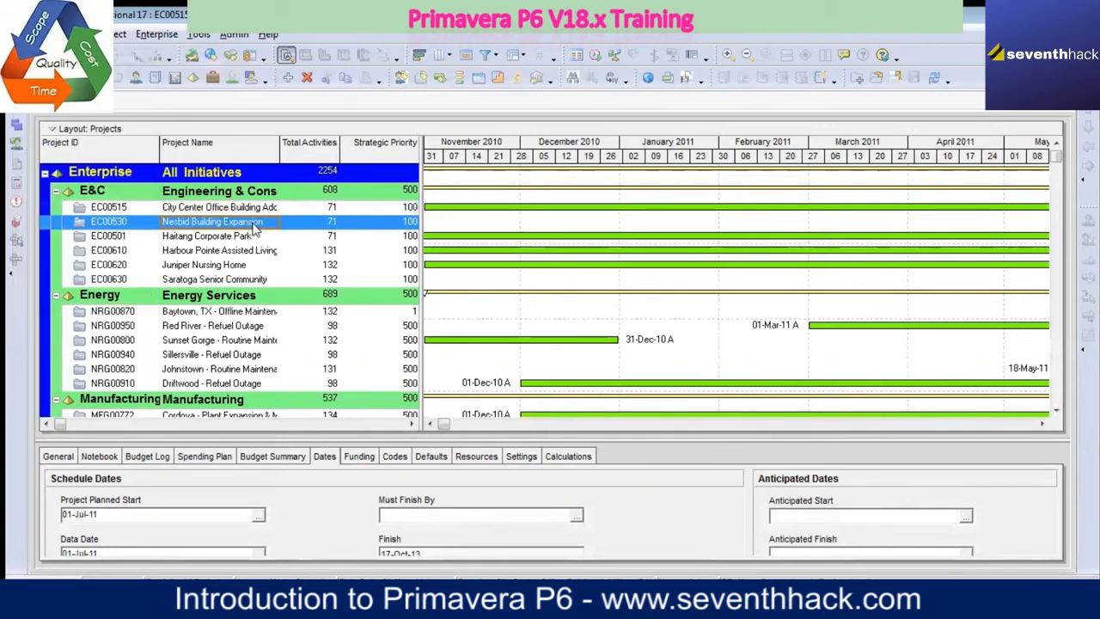
right_click(255, 210)
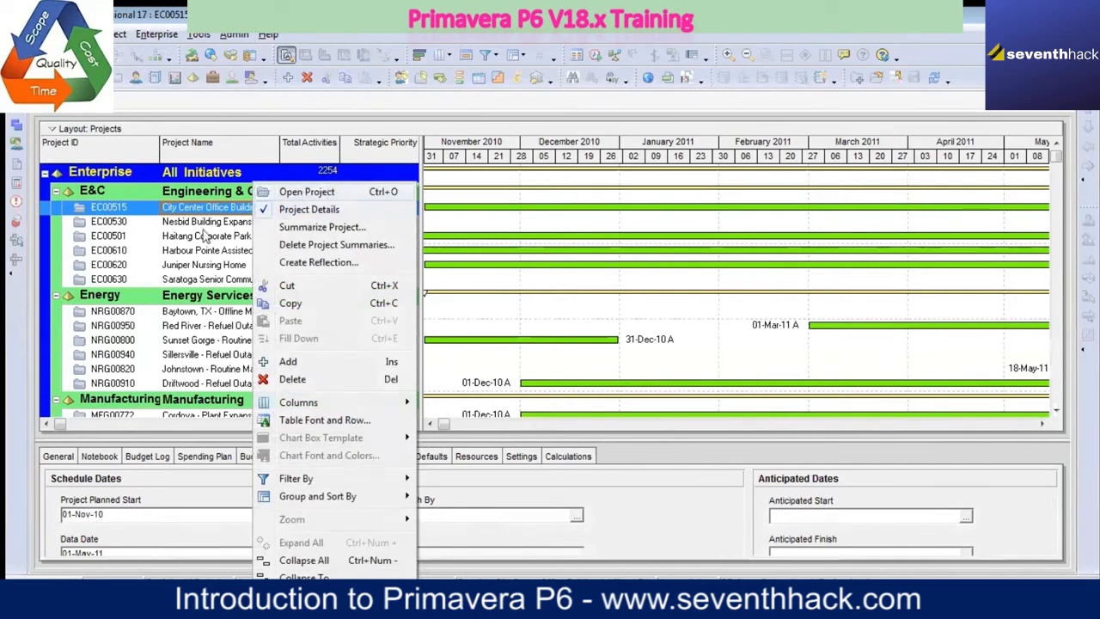
left_click(184, 225)
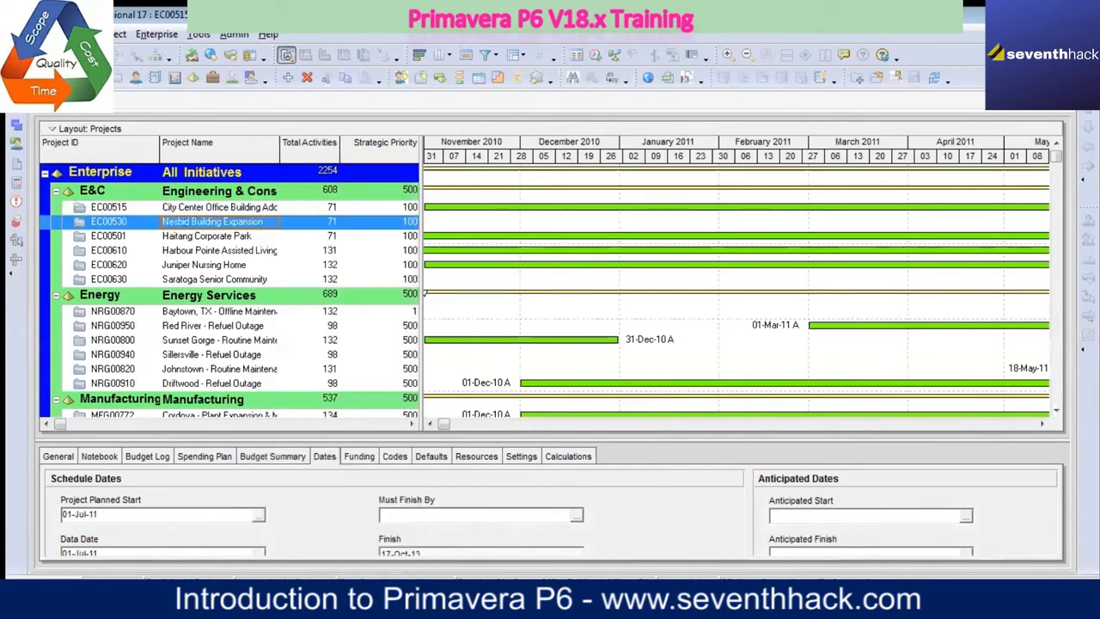
Step: Start the Create a New Project wizard, review the EPS levels a new project can go under, and cancel it
left_click(25, 35)
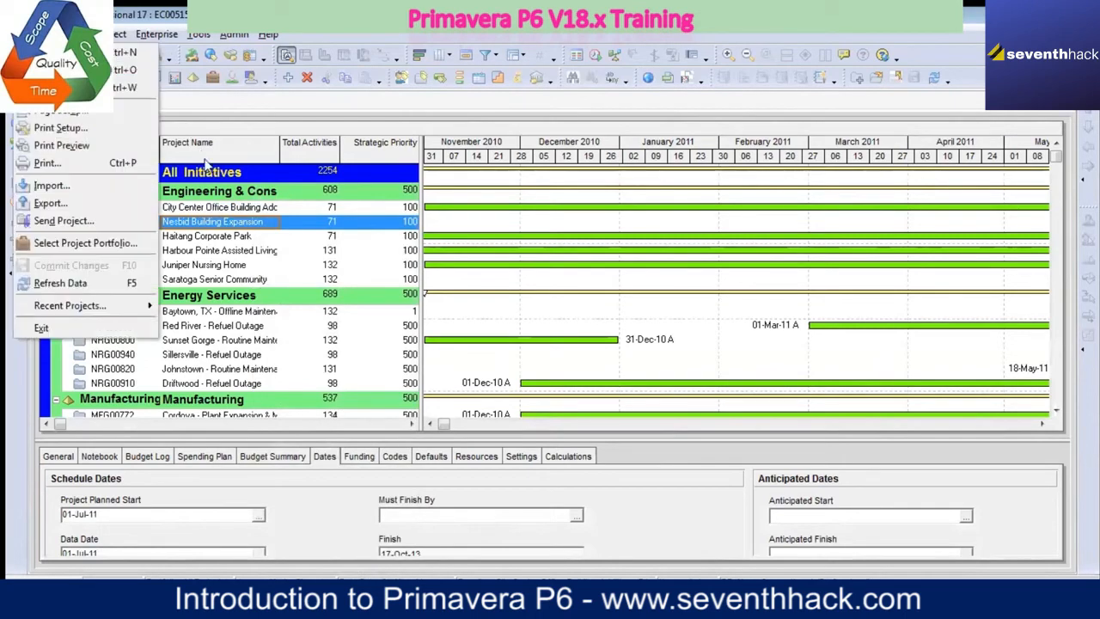
left_click(129, 57)
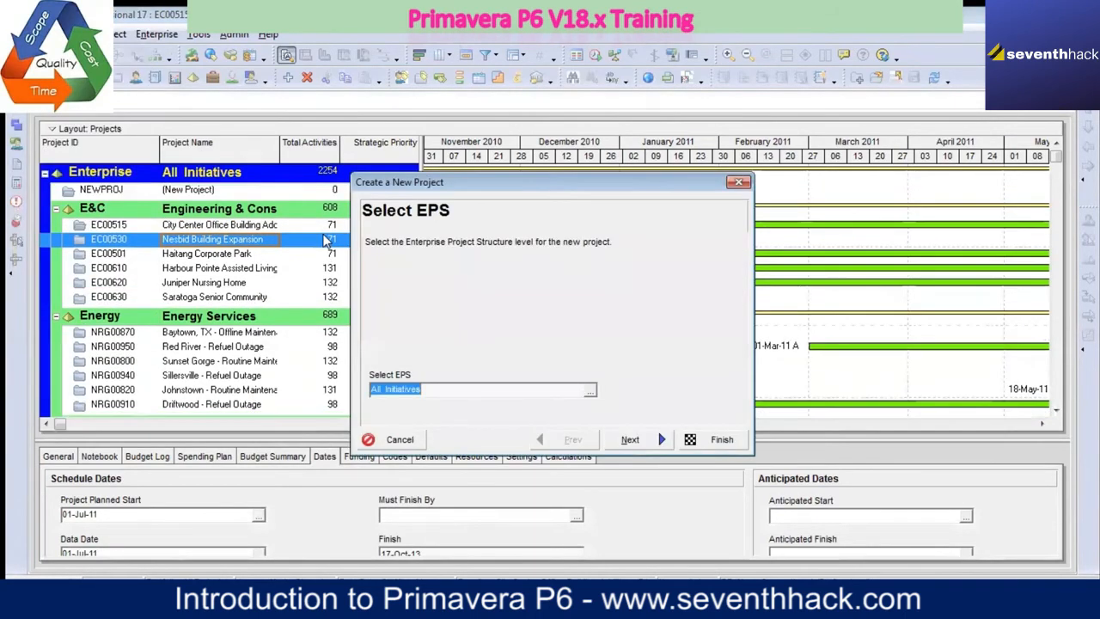
left_click(590, 392)
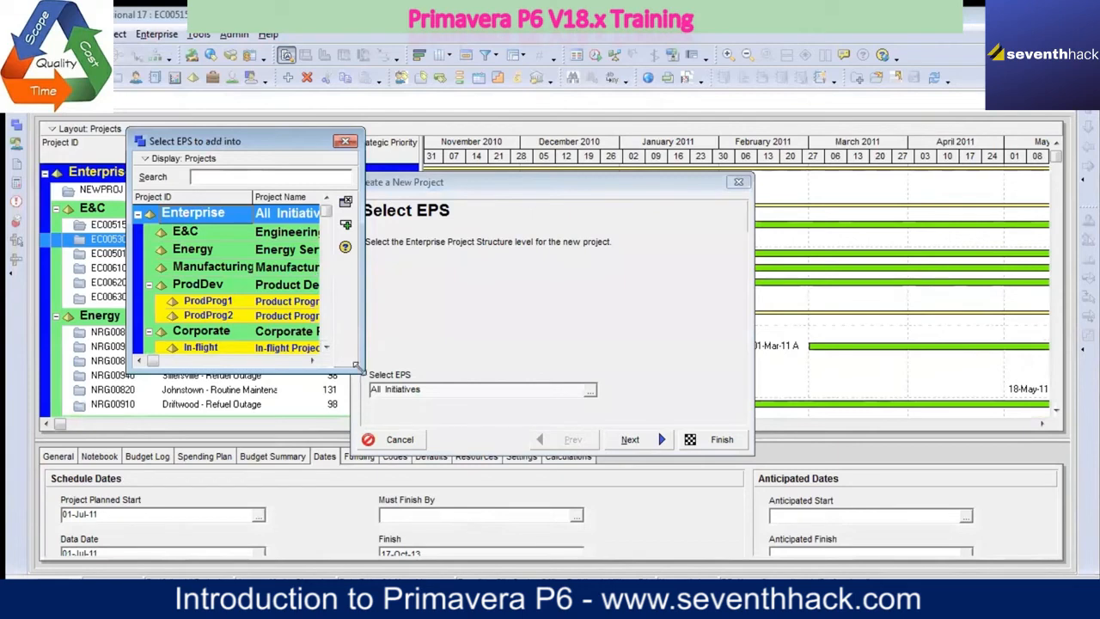
left_click_drag(360, 369, 526, 488)
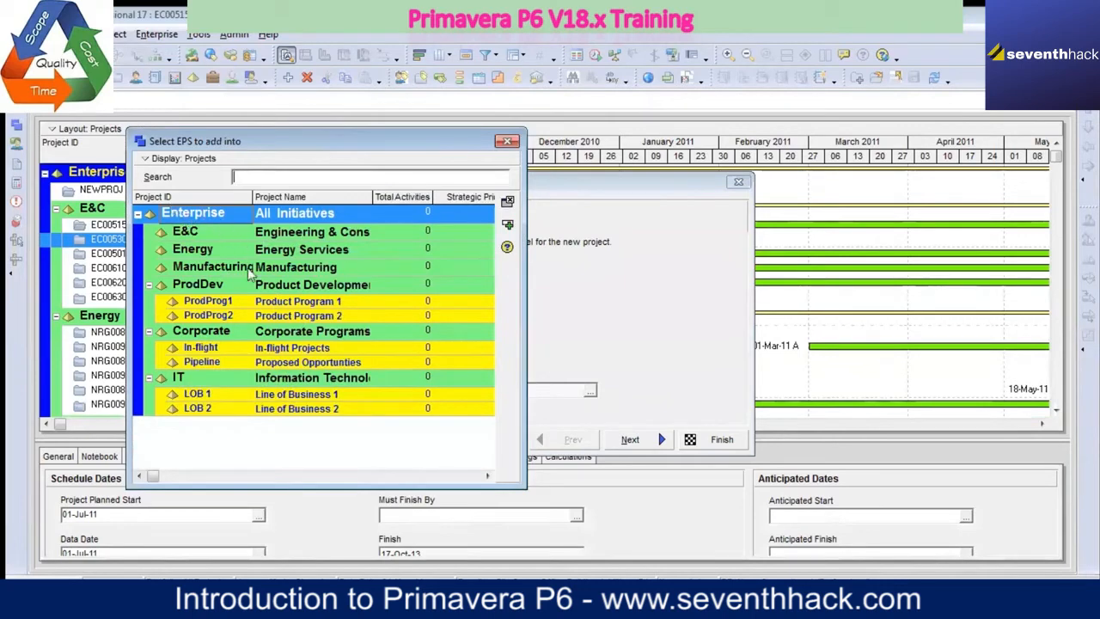
left_click(507, 141)
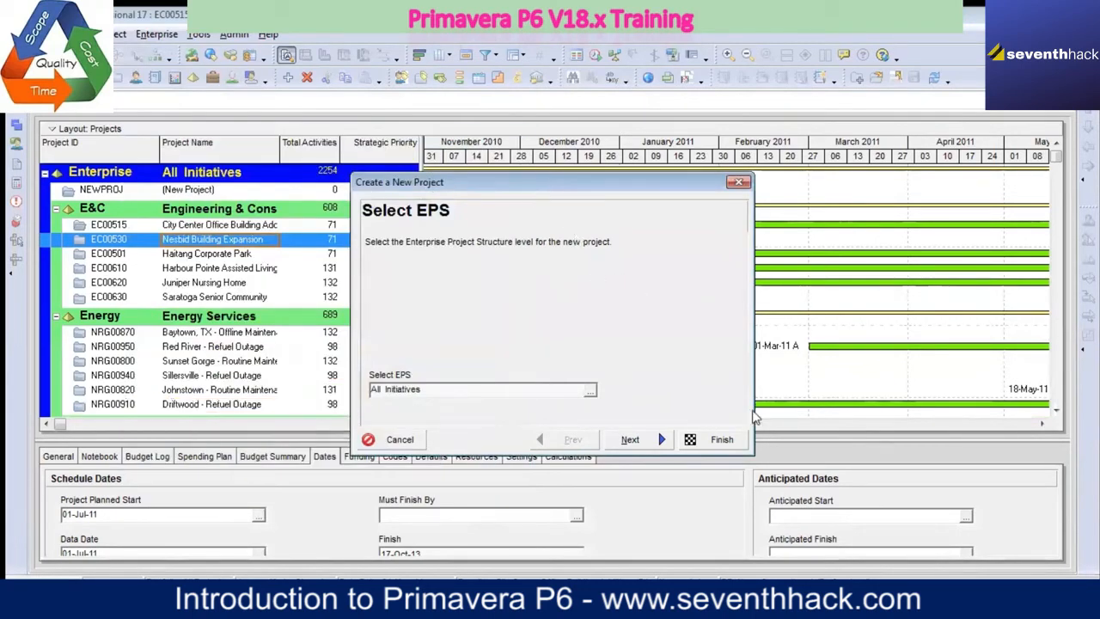
left_click(738, 181)
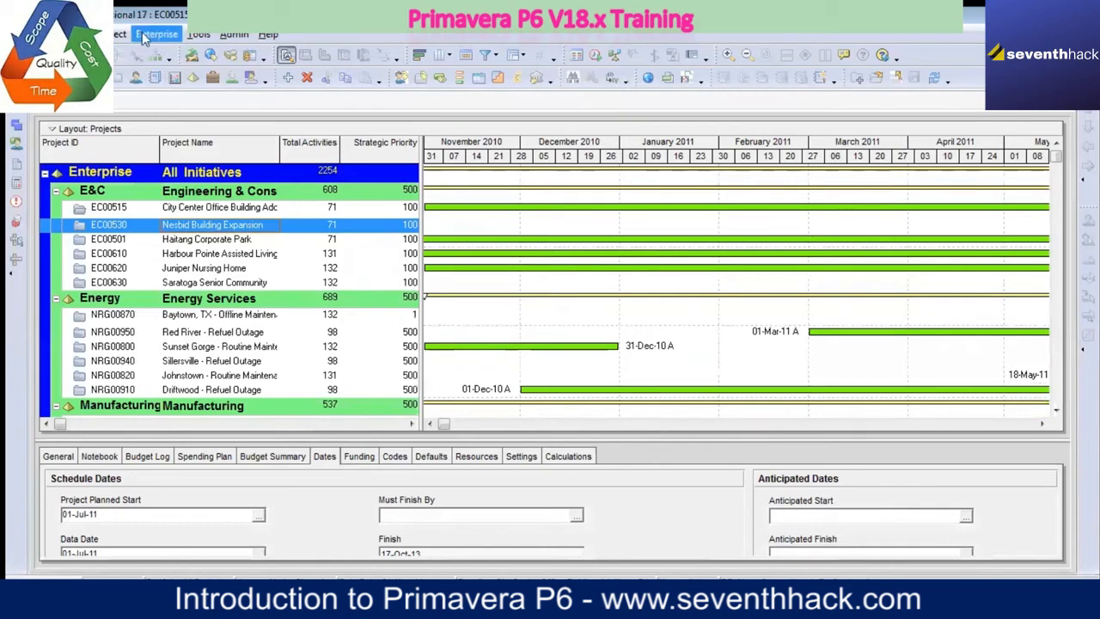
Step: Close the Projects window, and close the WBS and Activities windows after viewing the software development project's WBS
left_click(1062, 101)
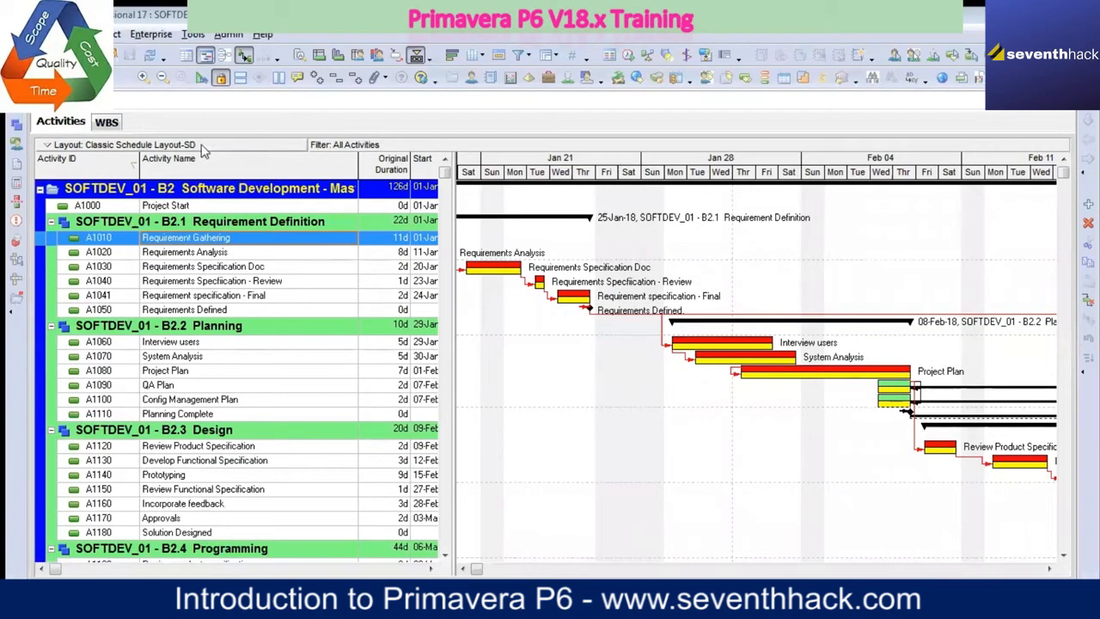
left_click(105, 122)
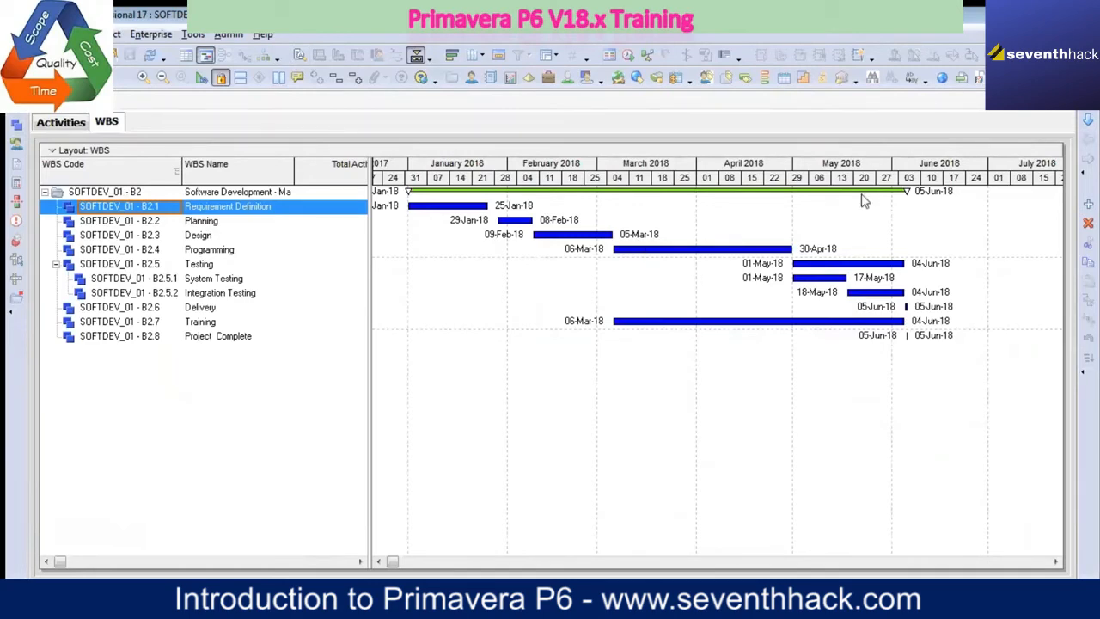
left_click(1066, 102)
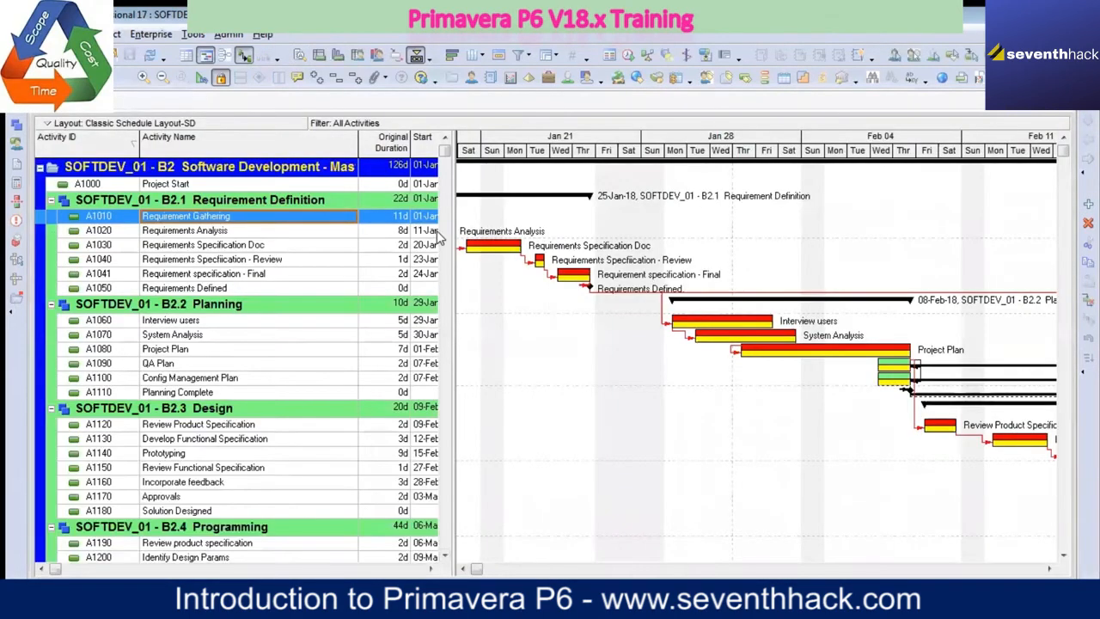
left_click(1066, 101)
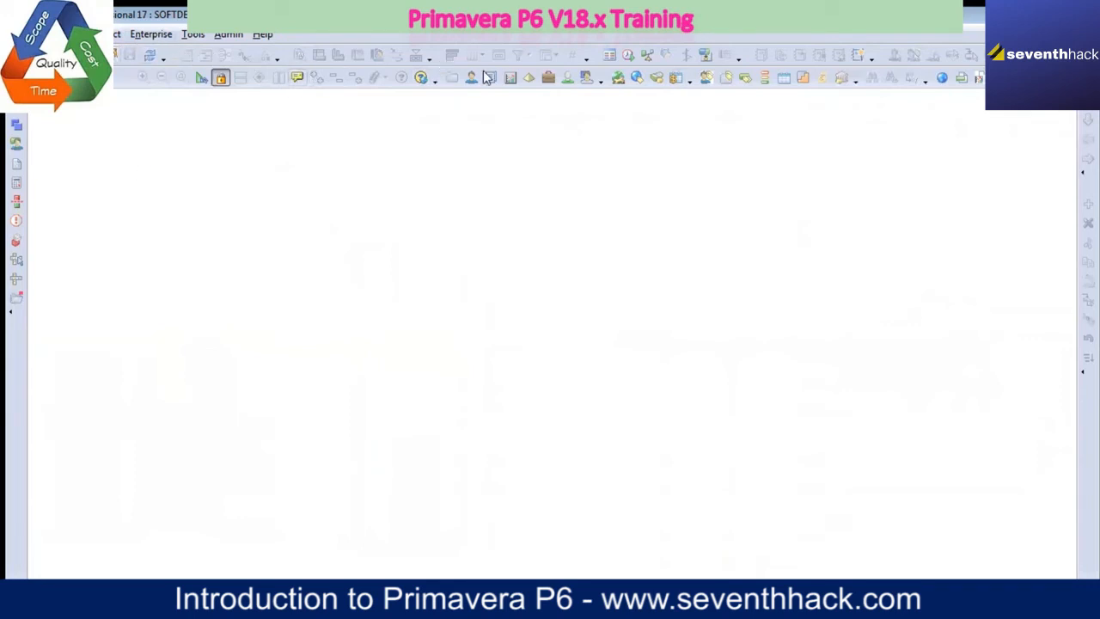
Step: Open the list of all projects and hide its detail window so that only the project table is shown
left_click(142, 33)
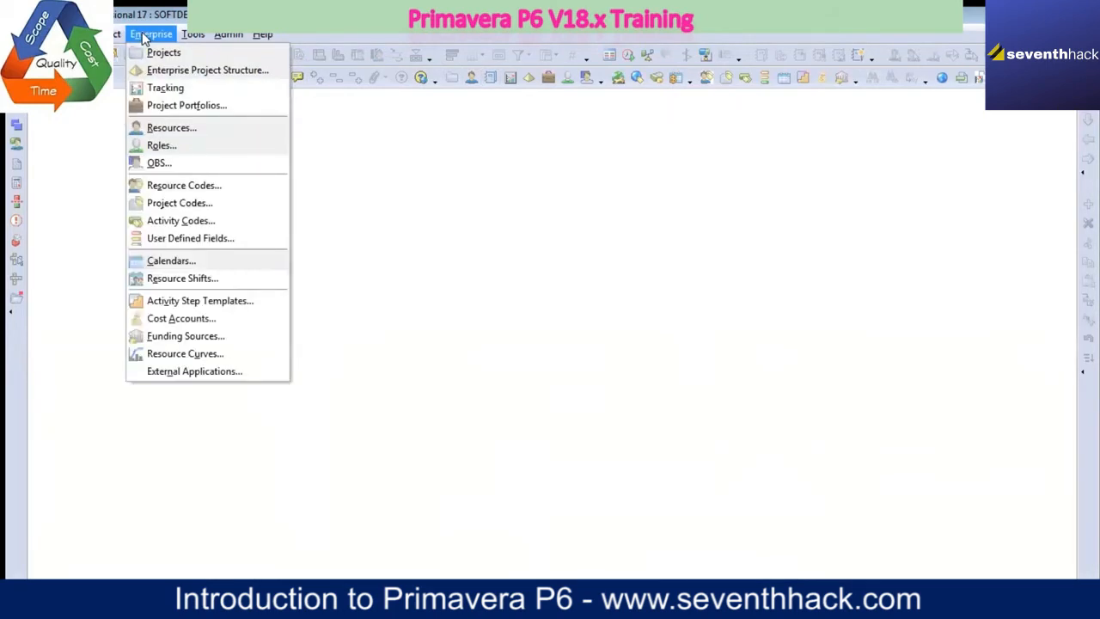
left_click(153, 53)
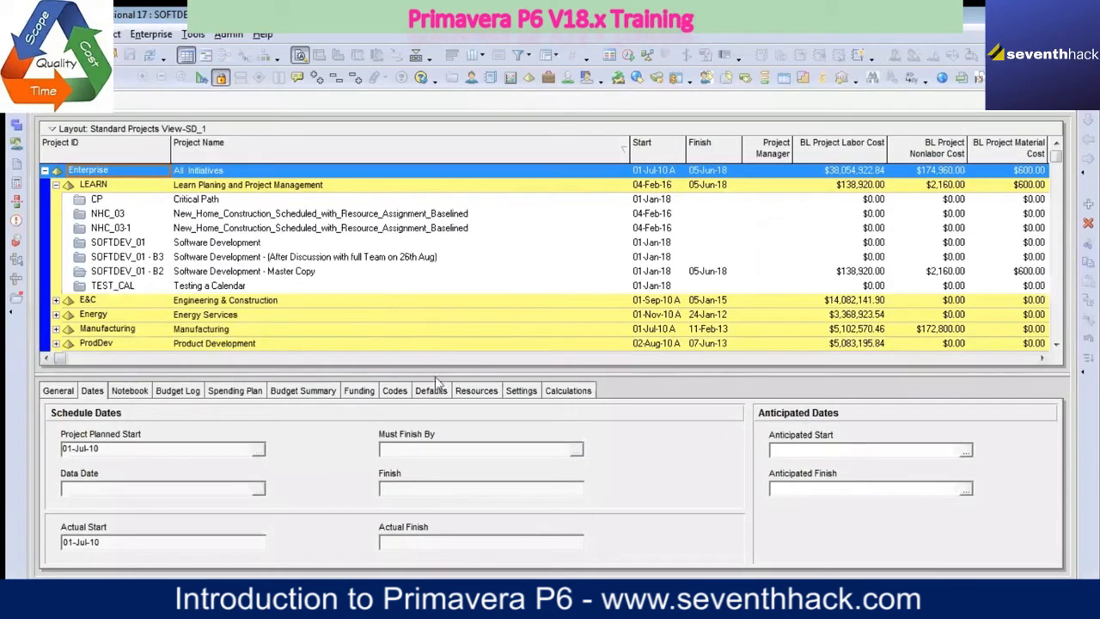
left_click_drag(439, 416, 439, 460)
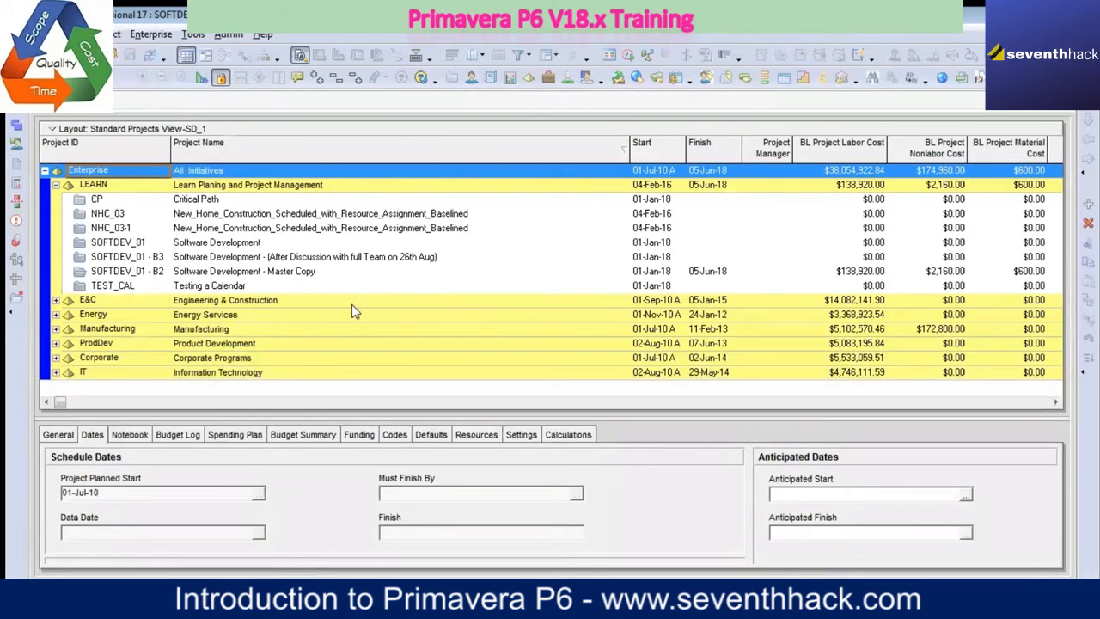
right_click(645, 439)
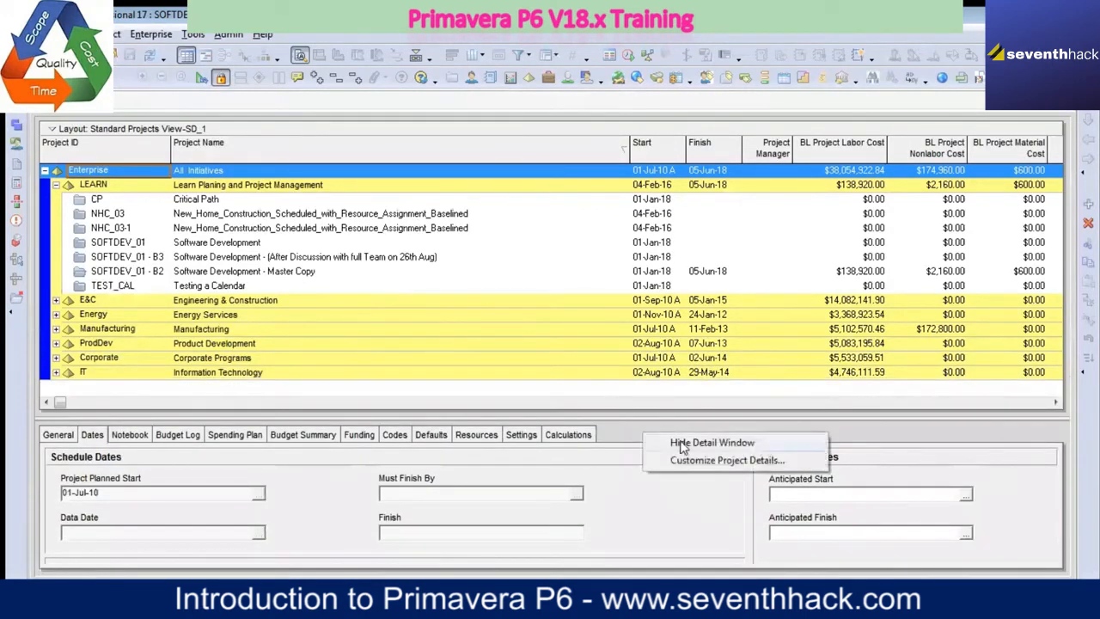
left_click(684, 446)
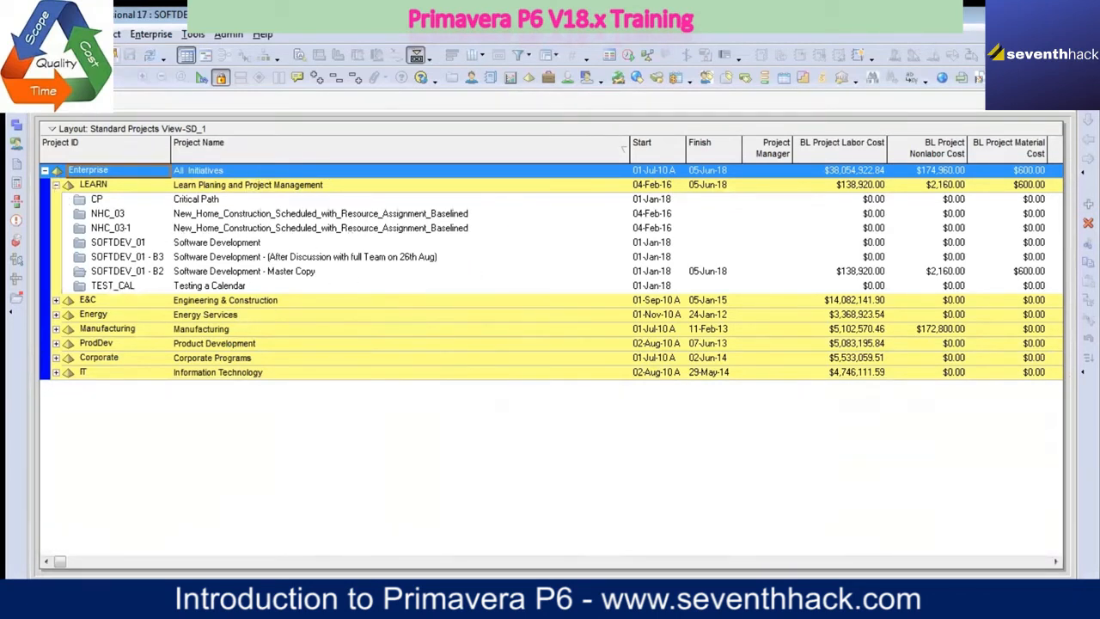
left_click(150, 35)
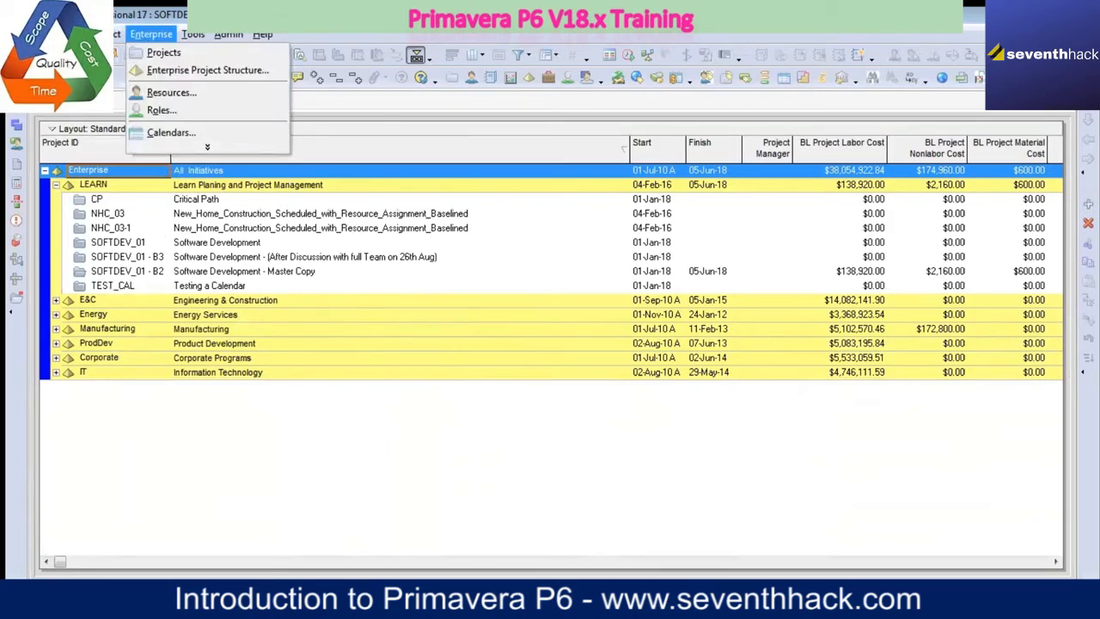
left_click(194, 197)
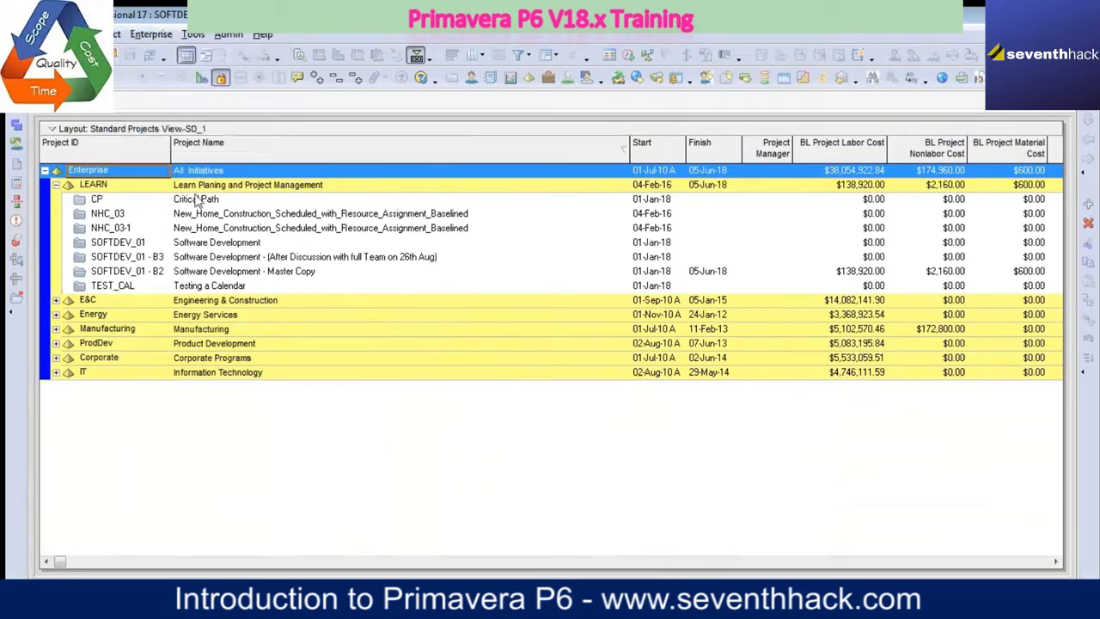
Step: Expand the E&C, Energy, Manufacturing and ProdDev nodes to view the projects under each
left_click(55, 300)
left_click(58, 400)
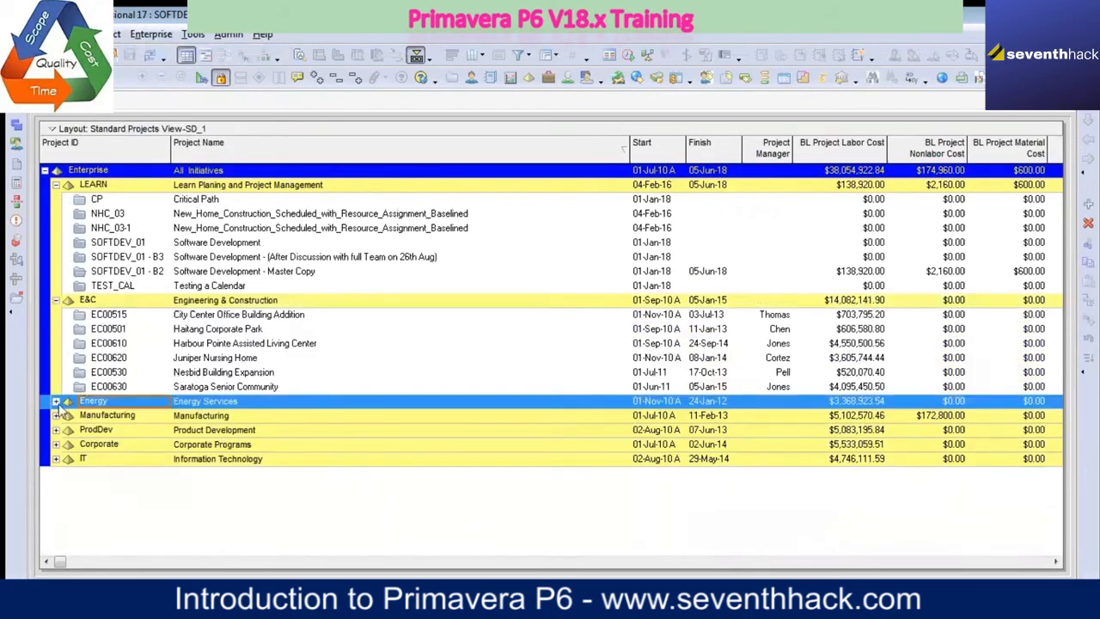
left_click(56, 401)
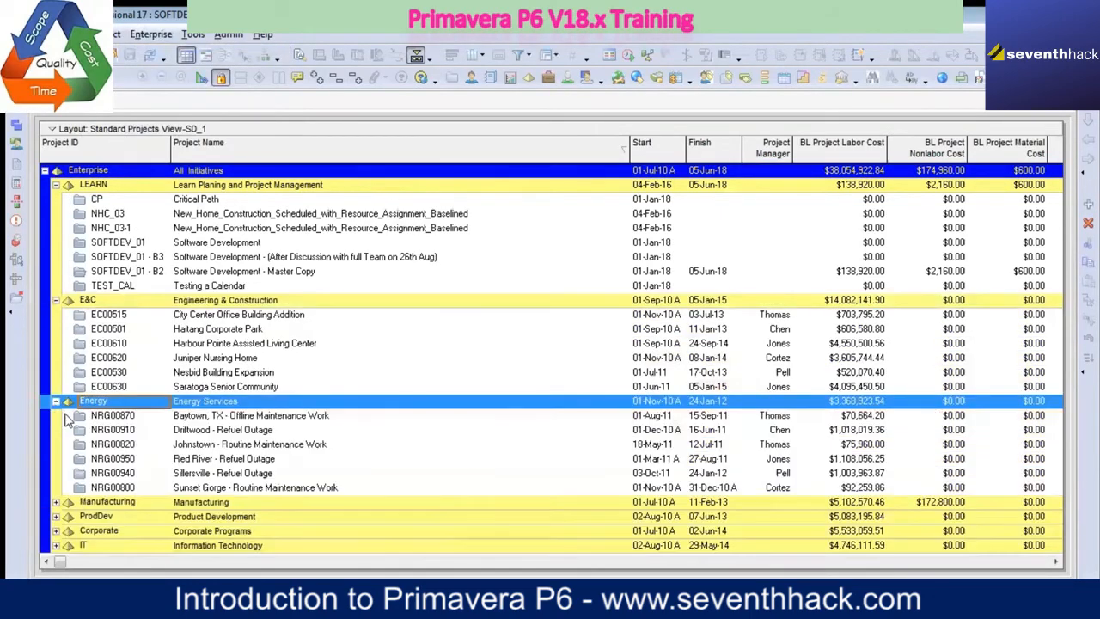
left_click(55, 502)
scroll(86, 481, "down", 1)
scroll(100, 453, "down", 1)
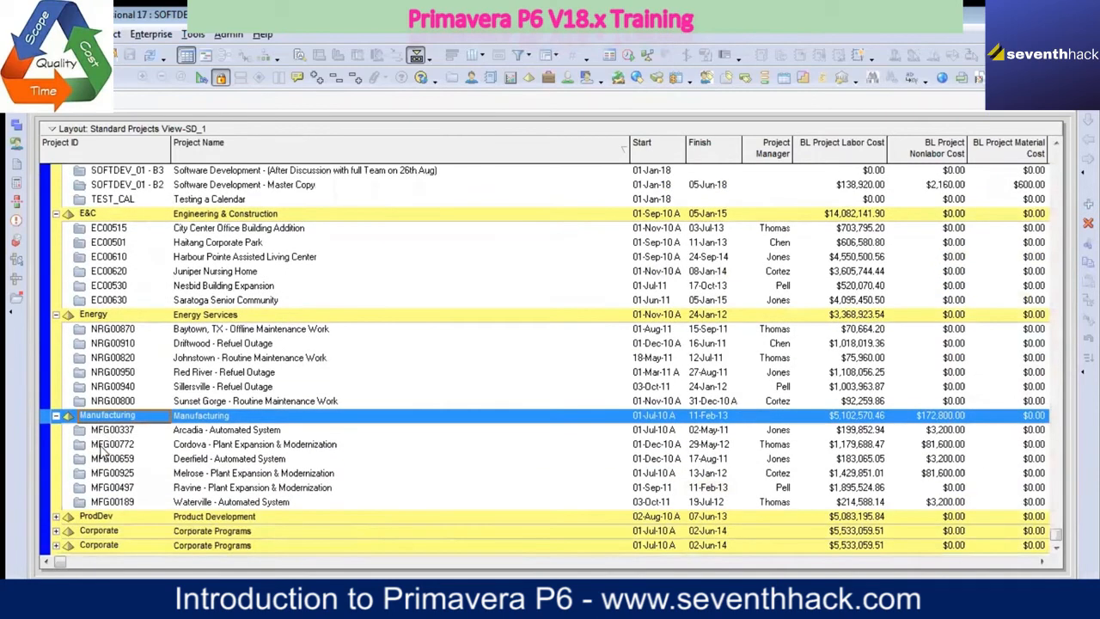
left_click(55, 515)
scroll(176, 411, "up", 1)
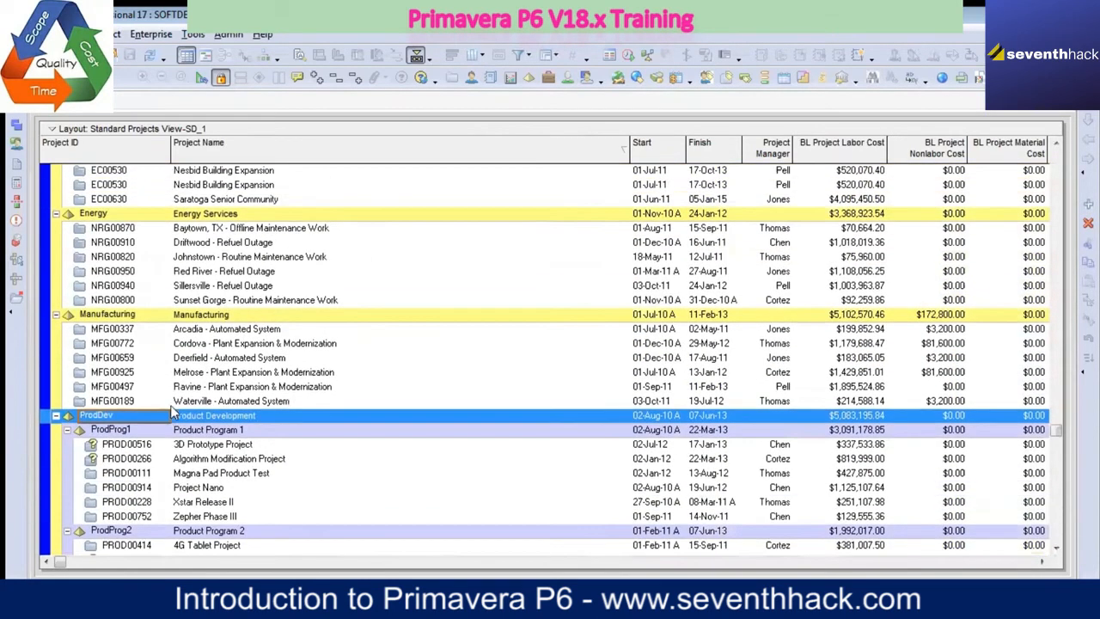
Step: Collapse the ProdDev, E&C, Energy and Manufacturing nodes of the project list
left_click(56, 401)
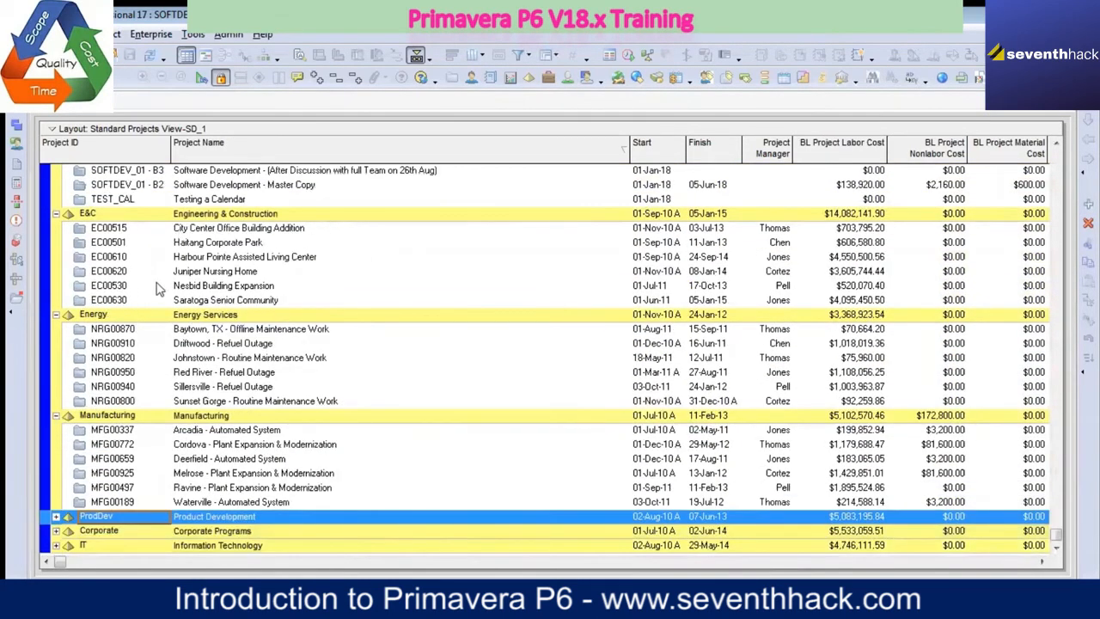
scroll(157, 286, "up", 3)
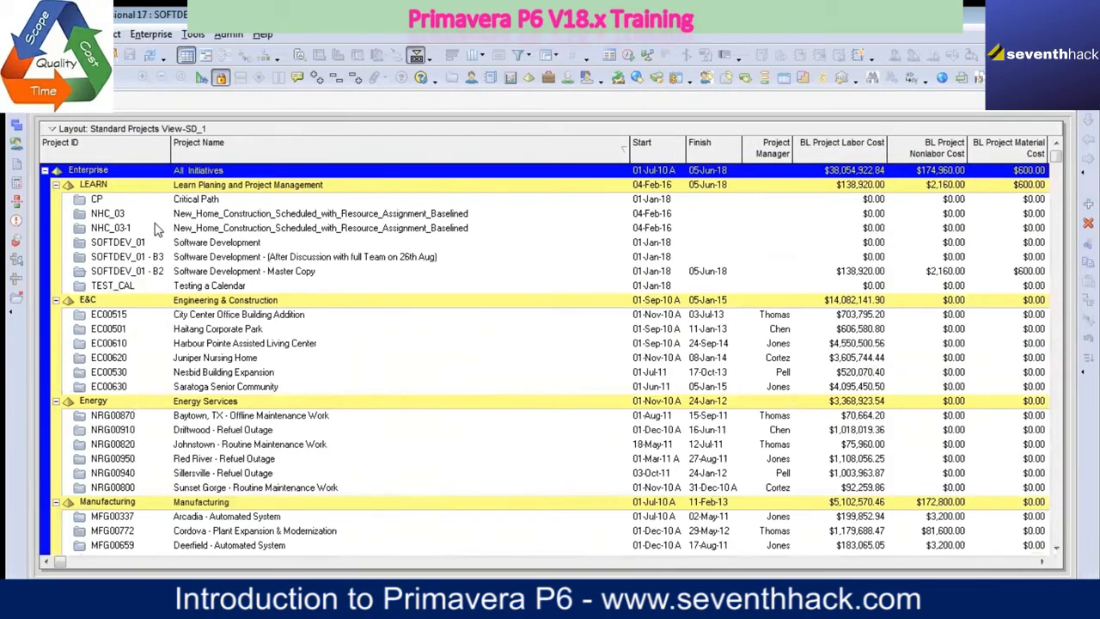
left_click(55, 300)
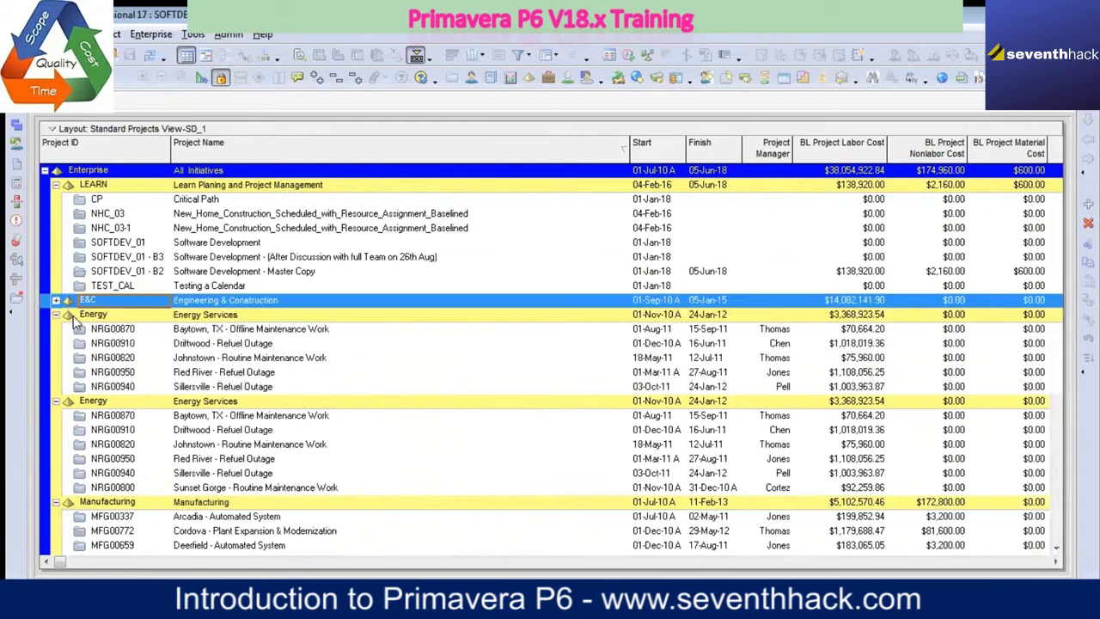
left_click(55, 315)
left_click(55, 330)
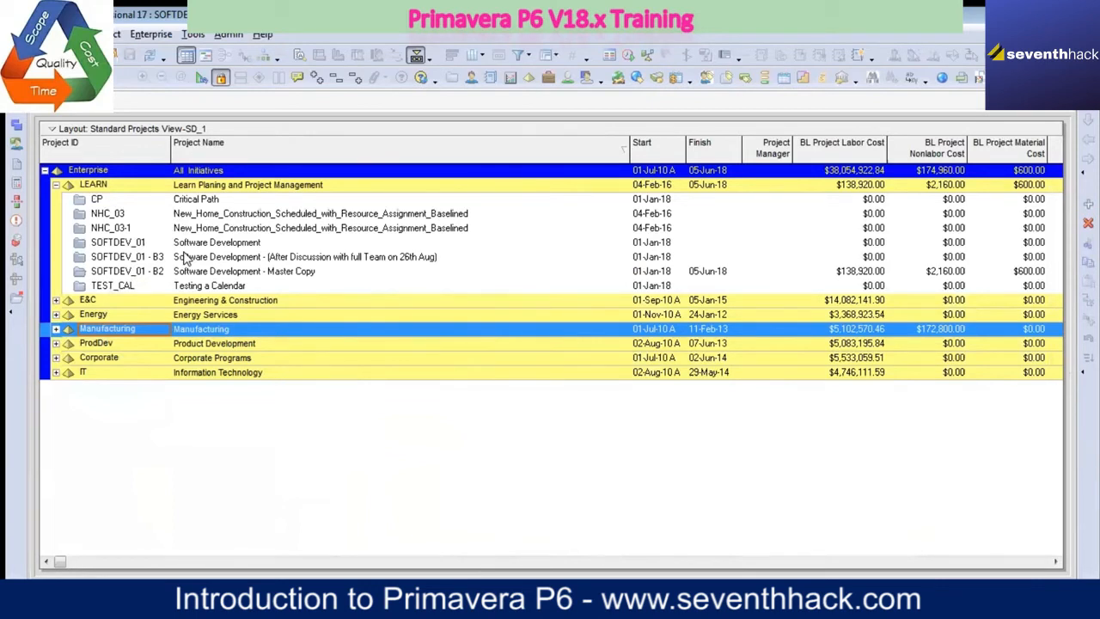
Step: Narrow the Project Name column to bring more cost columns into view, and collapse the LEARN node
left_click_drag(629, 152, 454, 153)
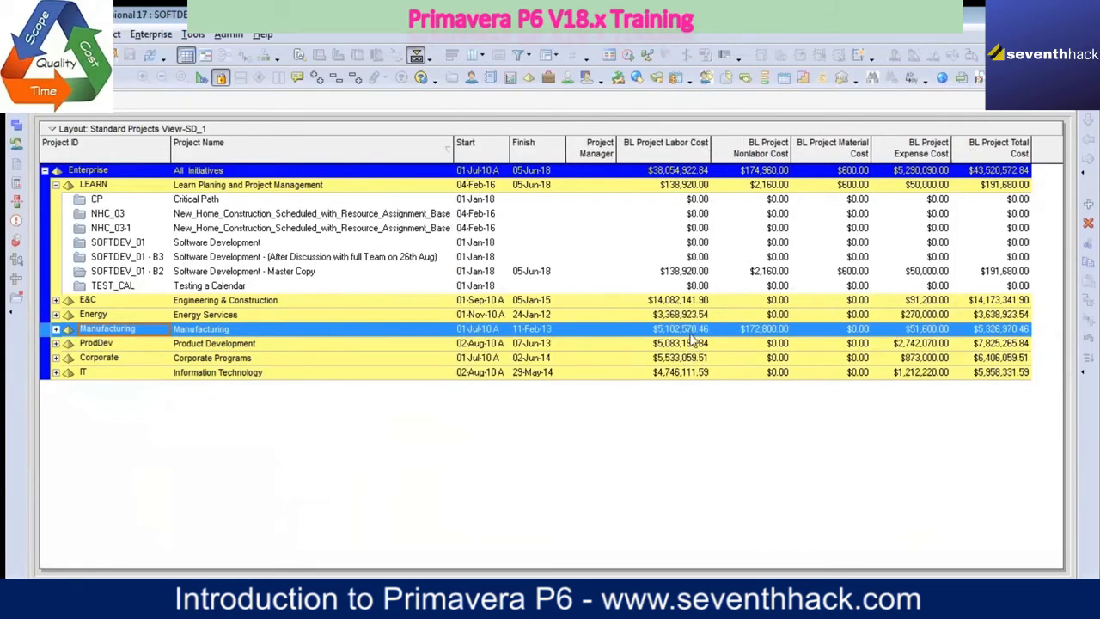
left_click(319, 303)
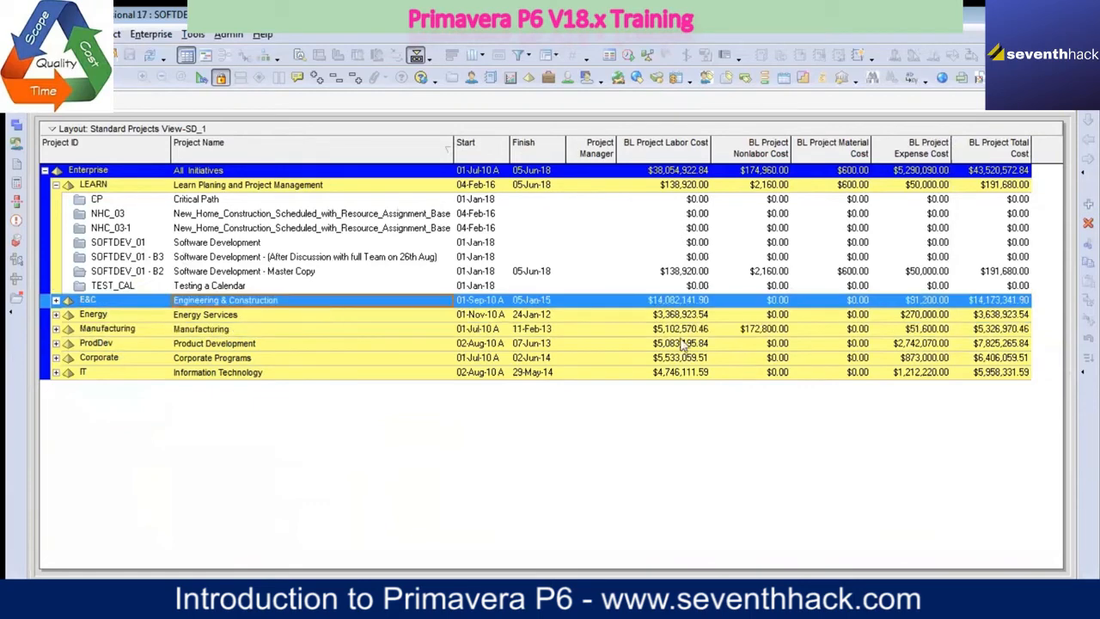
left_click(56, 185)
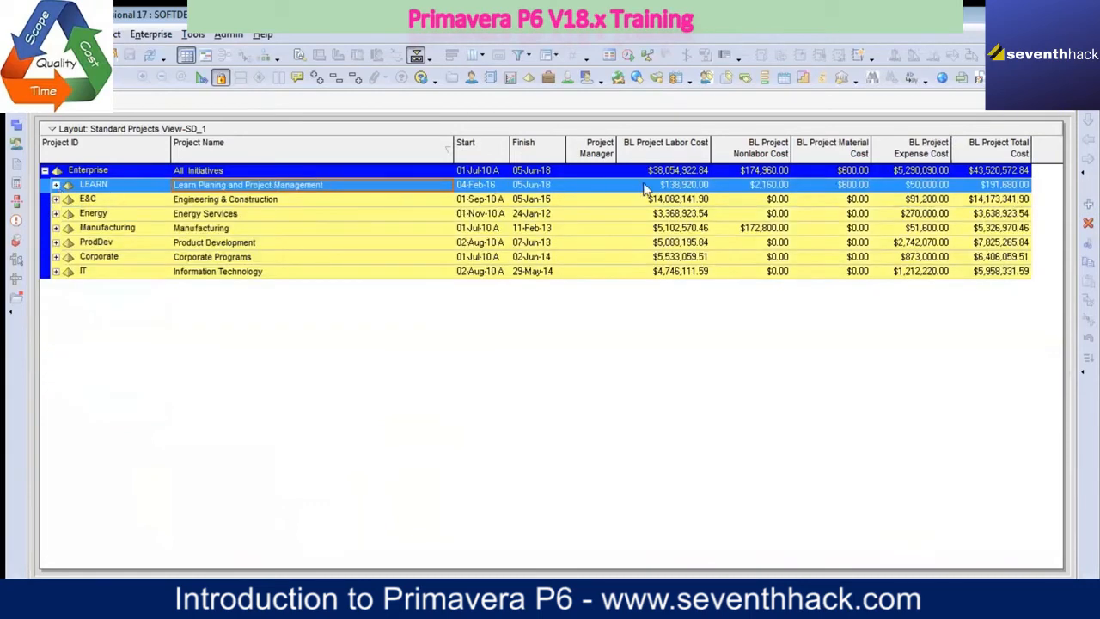
Step: Expand the LEARN node to view its projects and select the Critical Path project
left_click(55, 185)
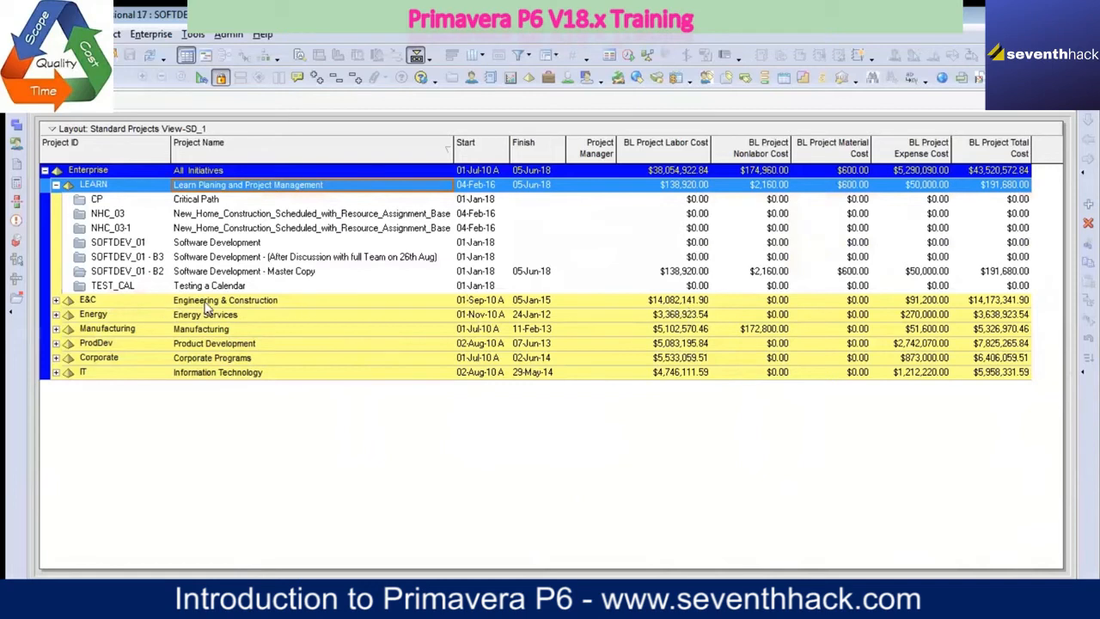
left_click(267, 304)
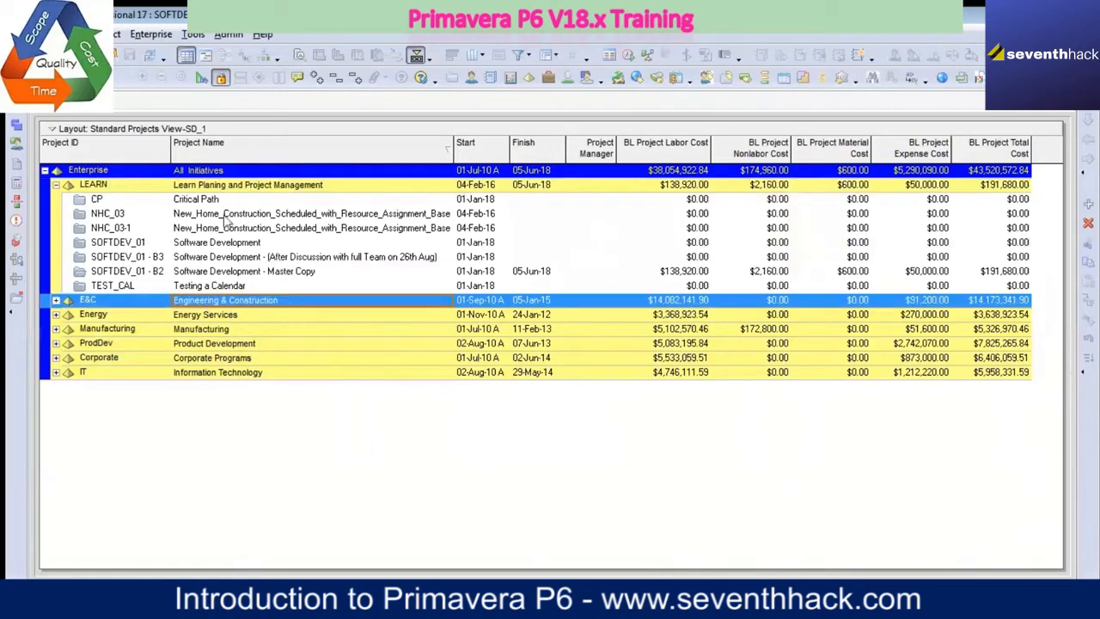
left_click(197, 203)
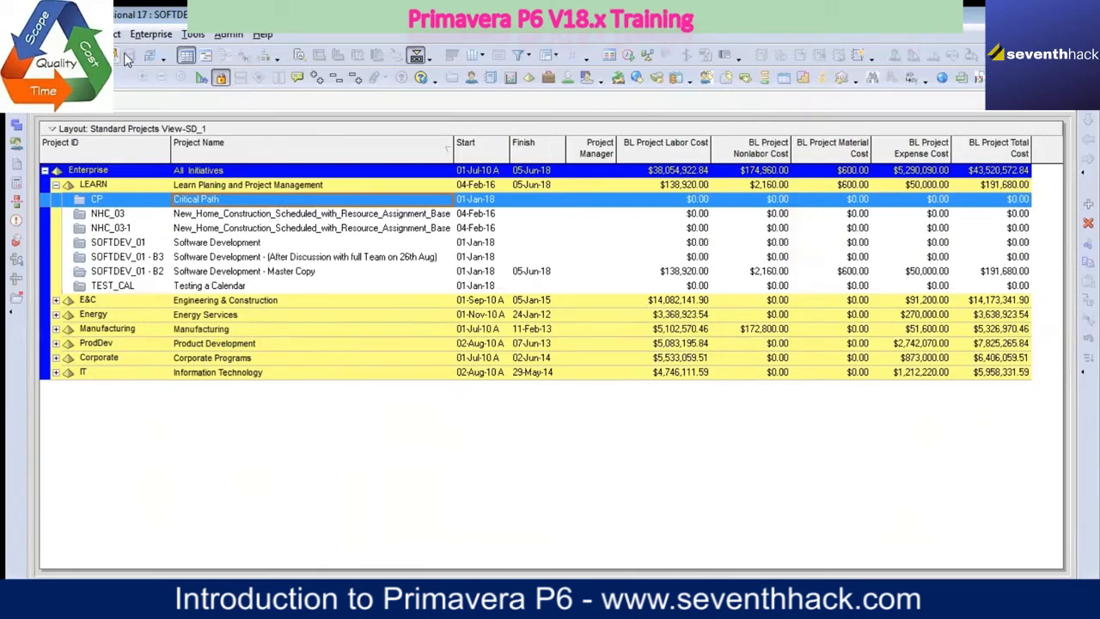
Step: Open the Enterprise Project Structure window, move it clear of the cost columns and enlarge it
left_click(153, 36)
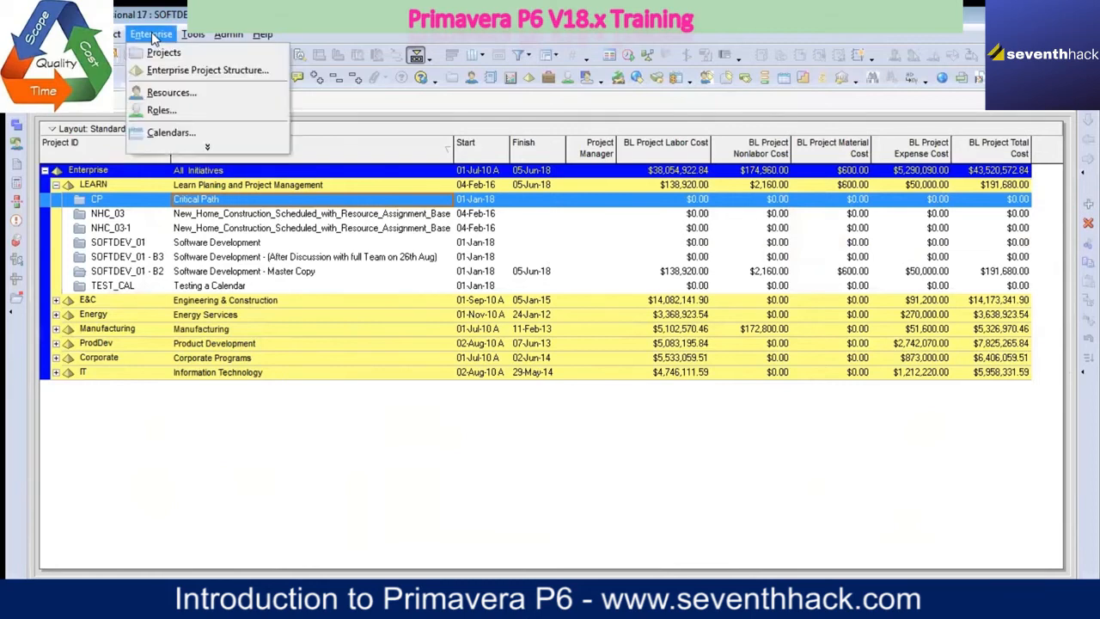
left_click(196, 73)
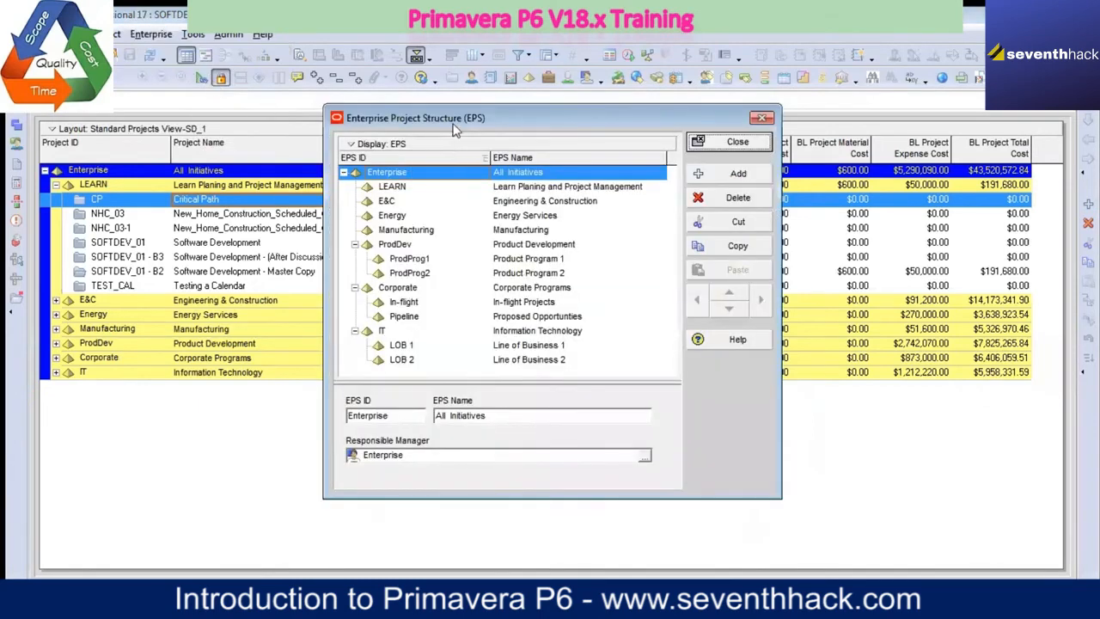
left_click_drag(446, 119, 314, 95)
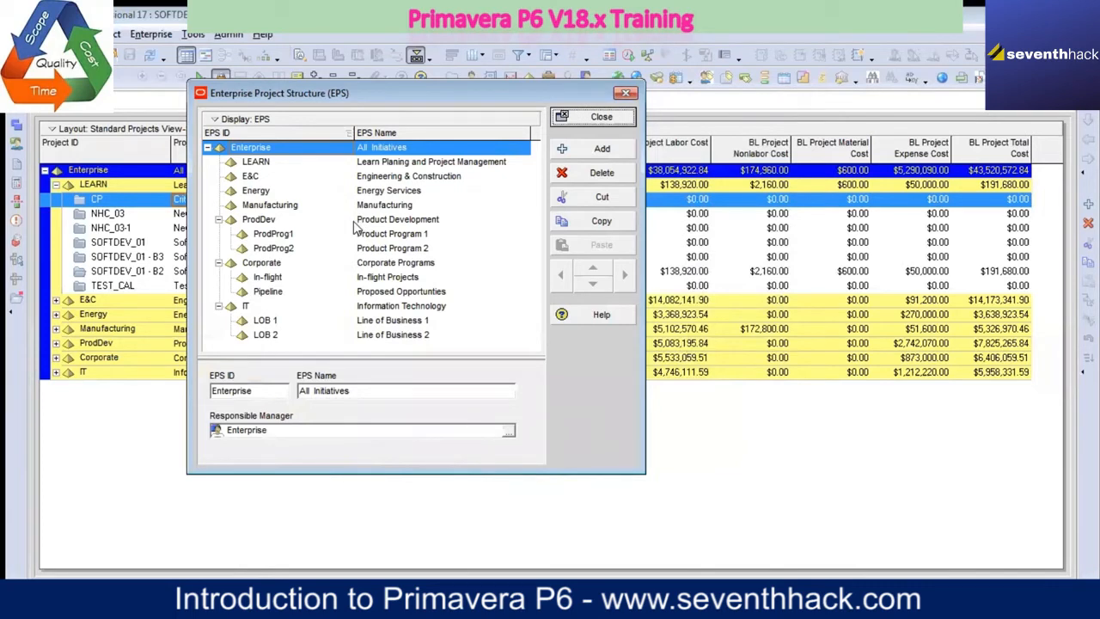
left_click_drag(327, 94, 313, 74)
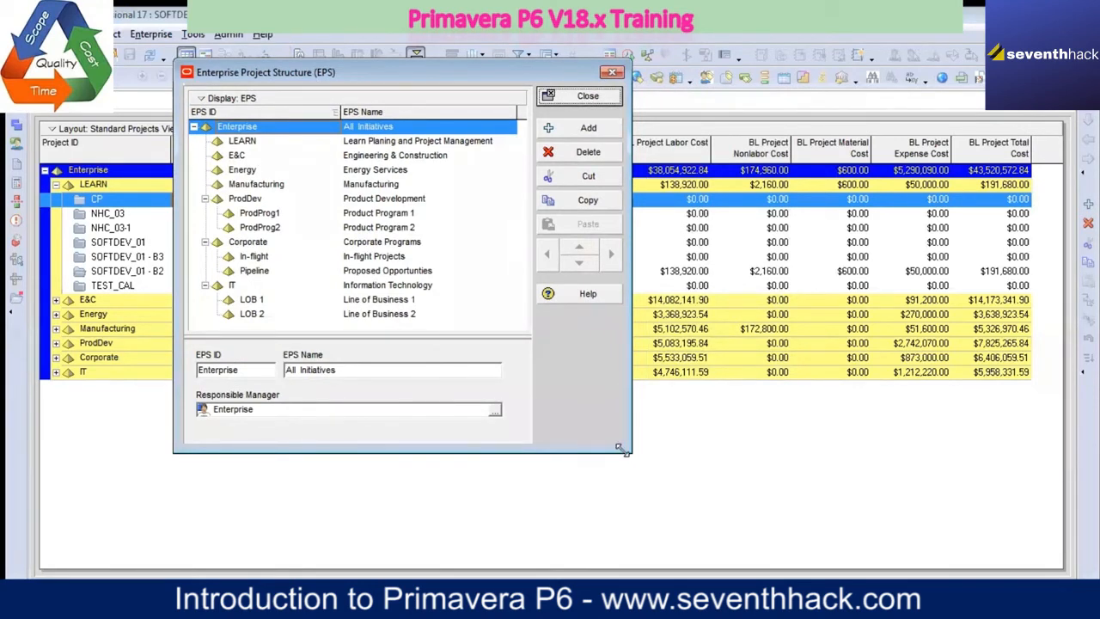
left_click_drag(619, 447, 729, 533)
left_click_drag(459, 76, 423, 53)
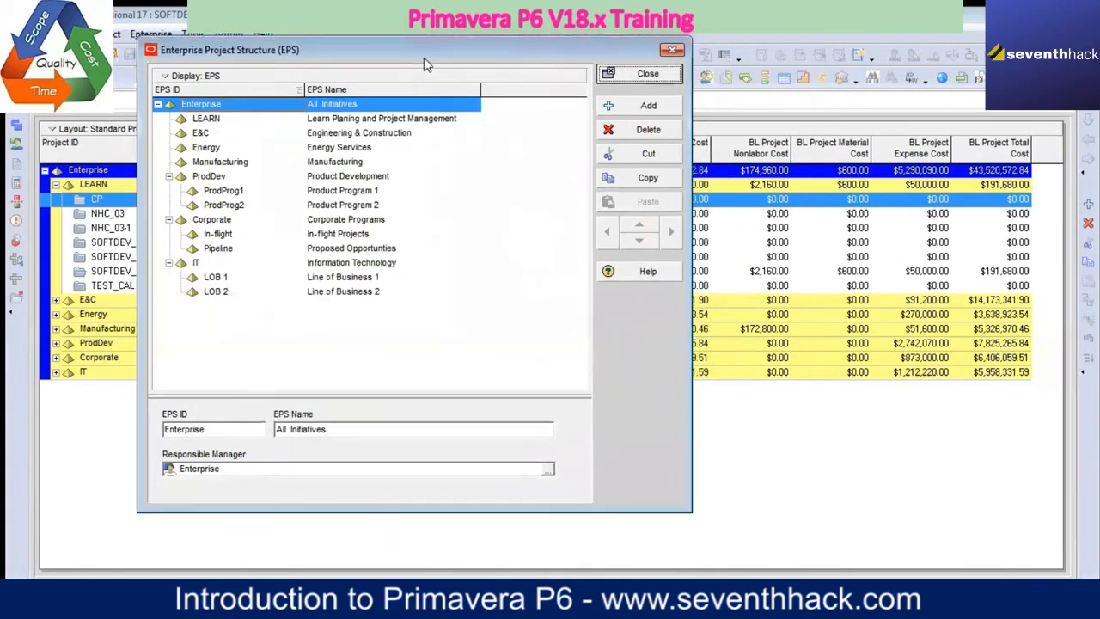
Step: Add a new EPS element directly under Enterprise and set its EPS ID to LEARN1
left_click(206, 118)
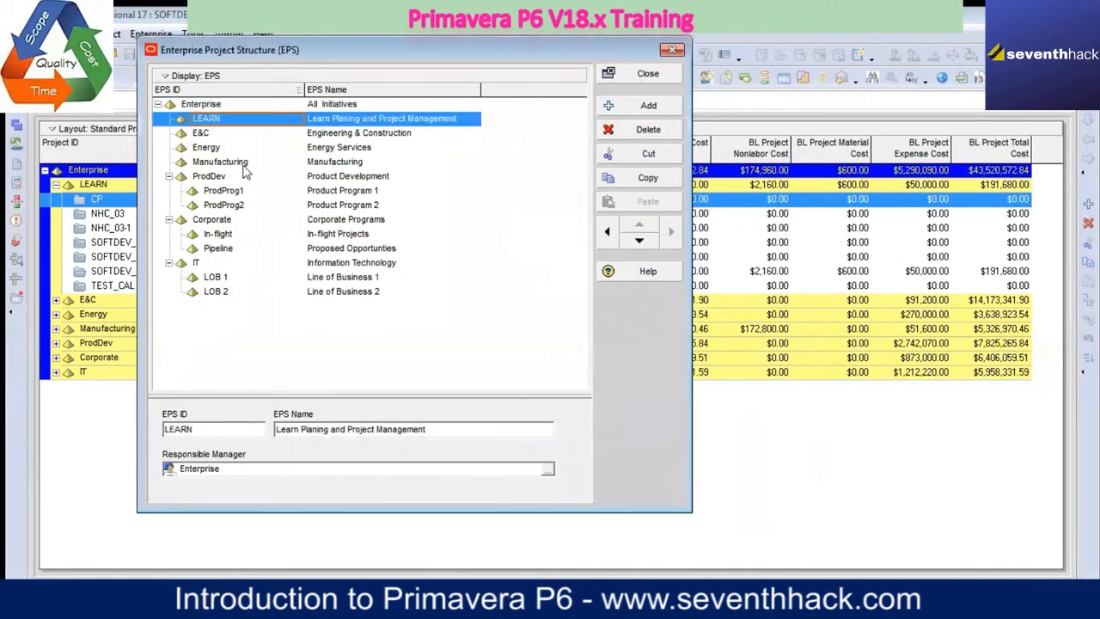
left_click(212, 106)
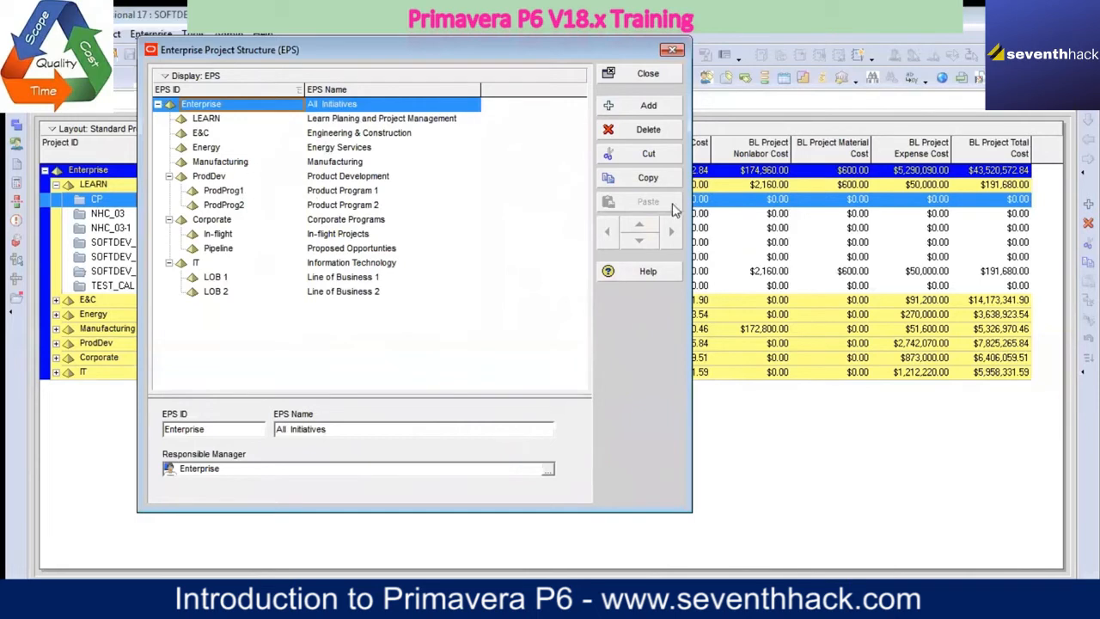
left_click(642, 110)
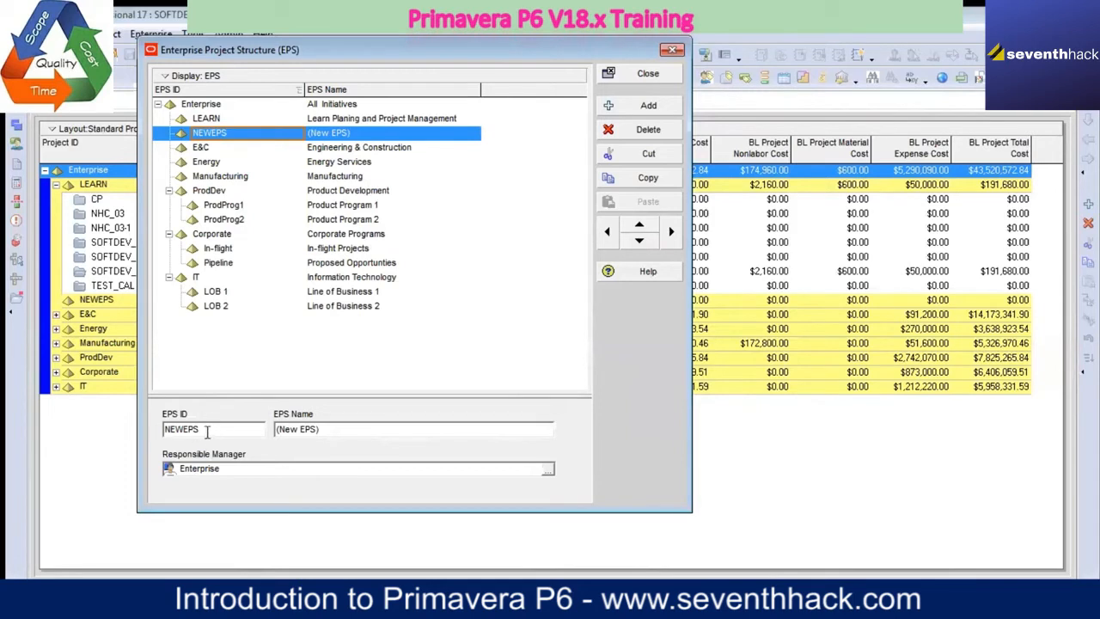
double_click(207, 429)
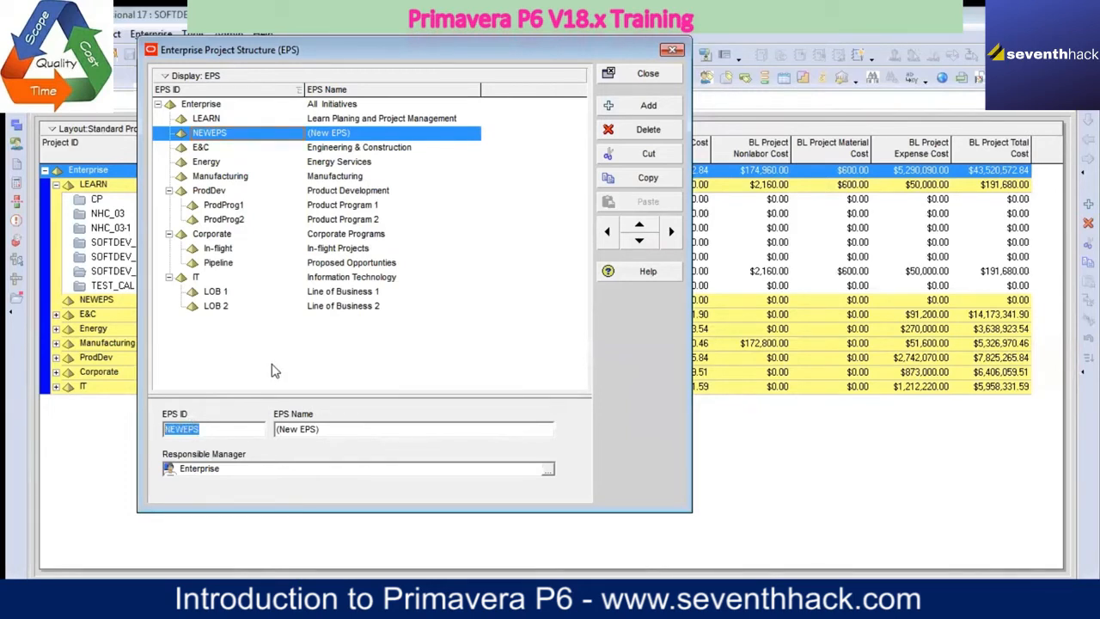
key("Caps_Lock")
type("LEA")
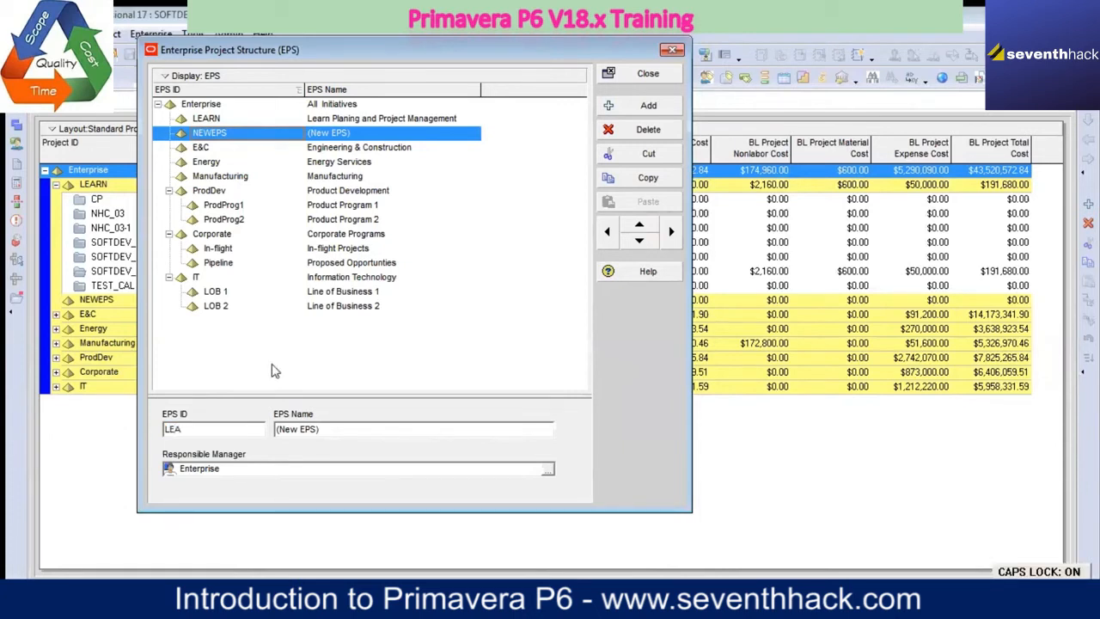
key("Caps_Lock")
type("RN1")
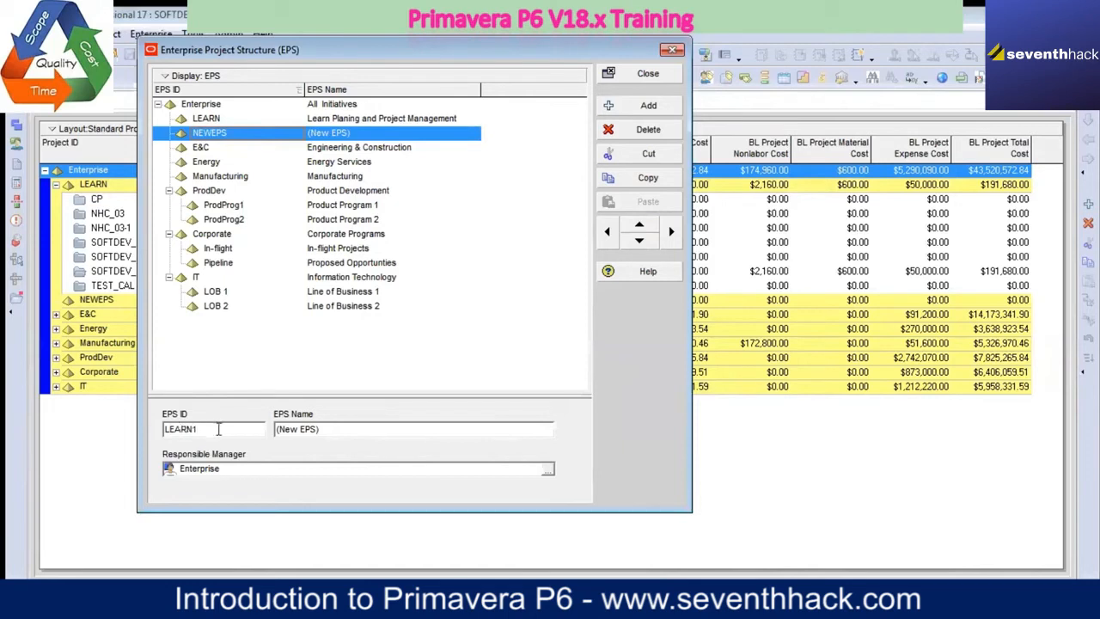
Step: Copy the new element's EPS ID into its EPS Name so that it is also named LEARN1
left_click_drag(218, 430, 164, 442)
right_click(190, 432)
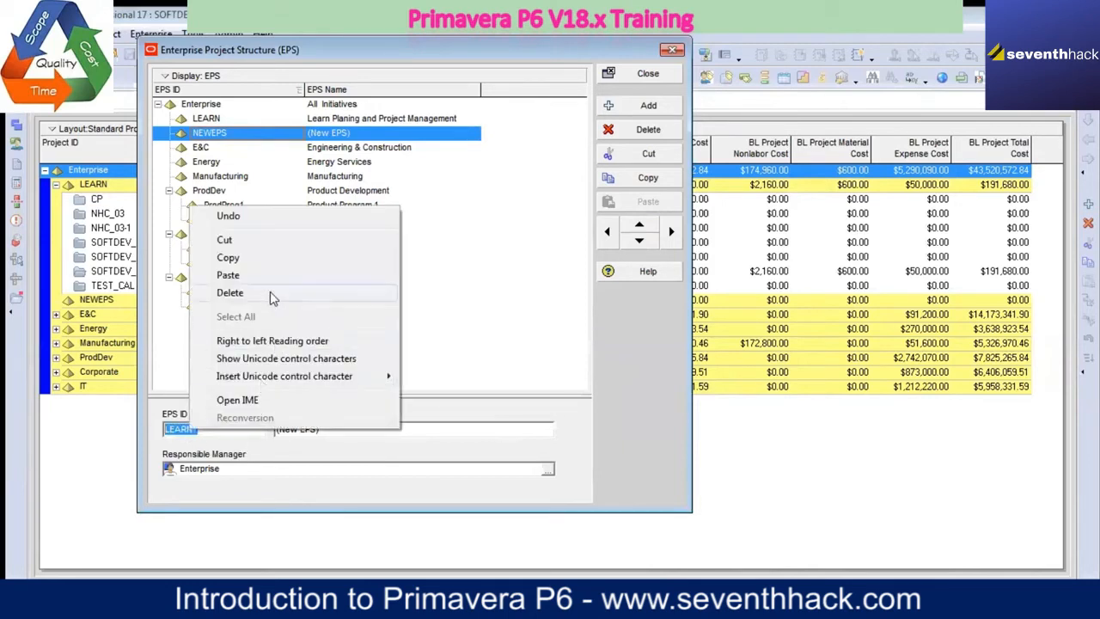
left_click(228, 258)
key("Tab")
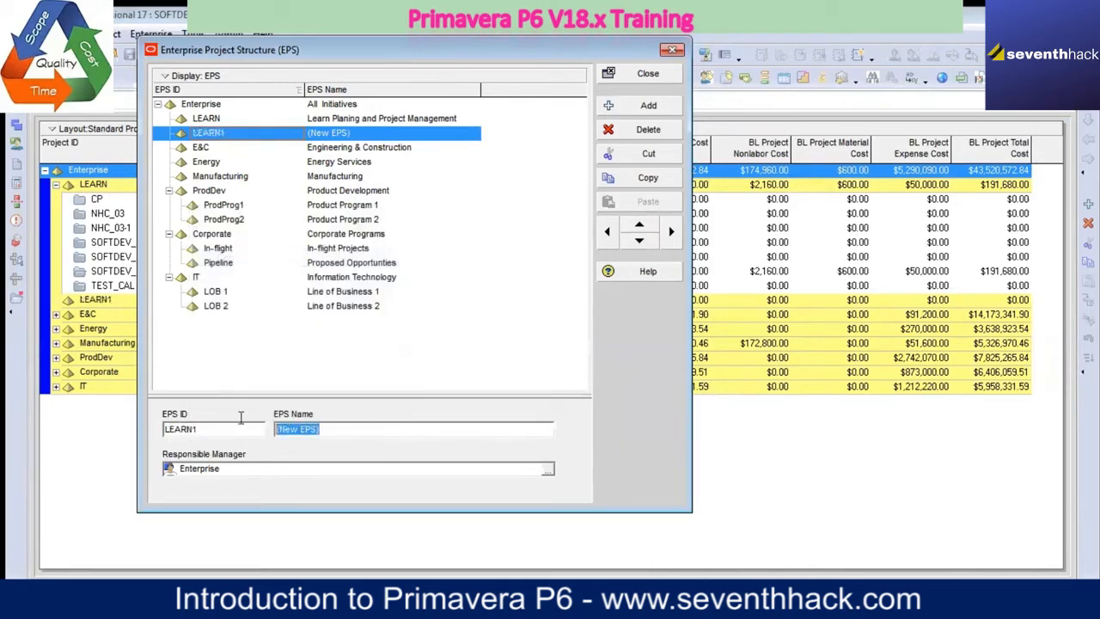
key("ctrl+v")
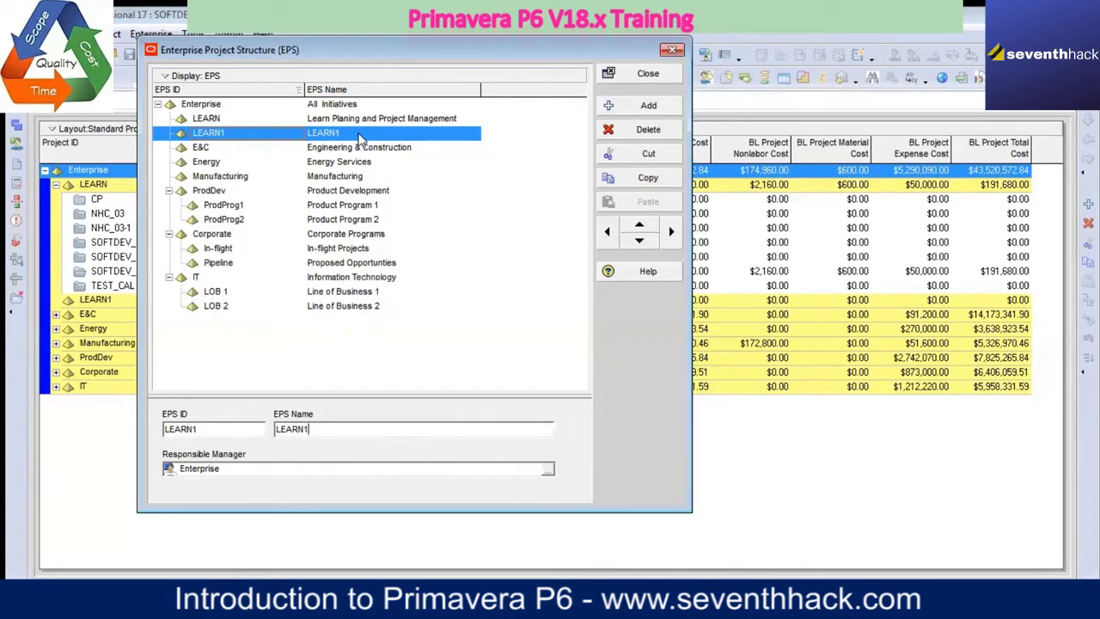
Step: Indent LEARN1 beneath the LEARN node and outdent it back to the level directly under Enterprise
left_click_drag(363, 236, 340, 137)
left_click(672, 234)
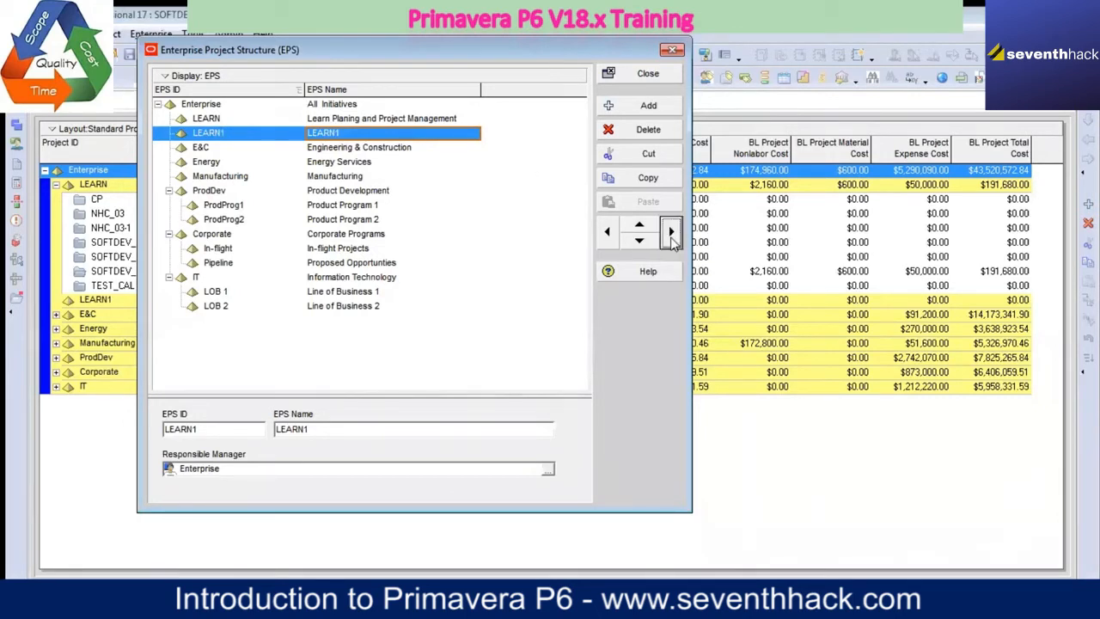
left_click(607, 231)
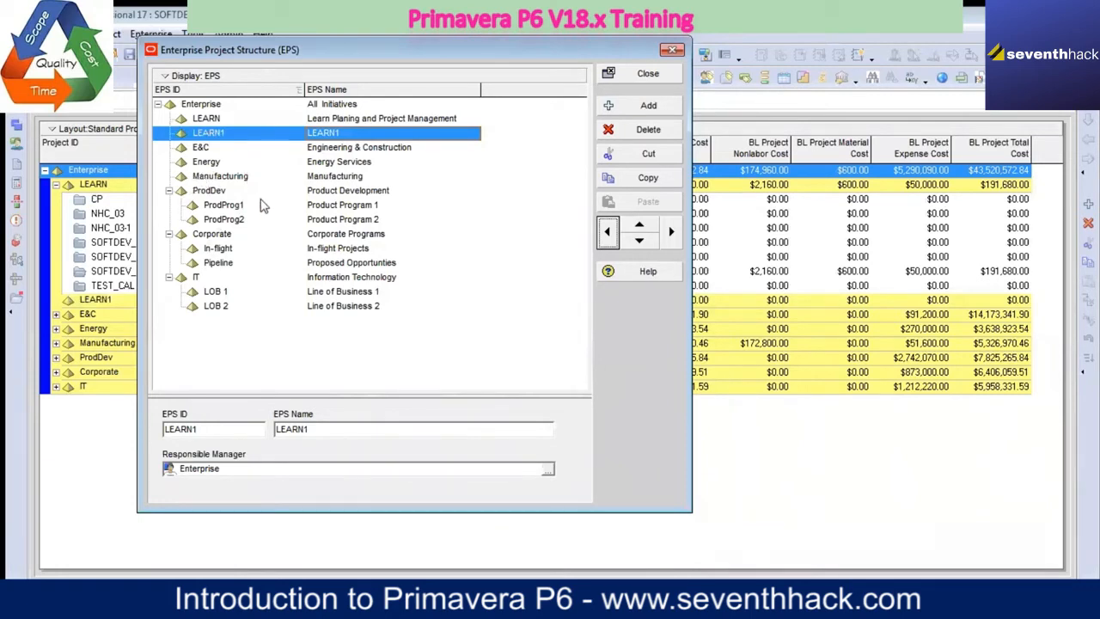
Step: Move LEARN1 down to the end of the structure and back up to directly below LEARN
left_click(639, 241)
left_click(639, 241)
left_click(638, 241)
left_click(639, 242)
left_click(638, 242)
left_click(639, 241)
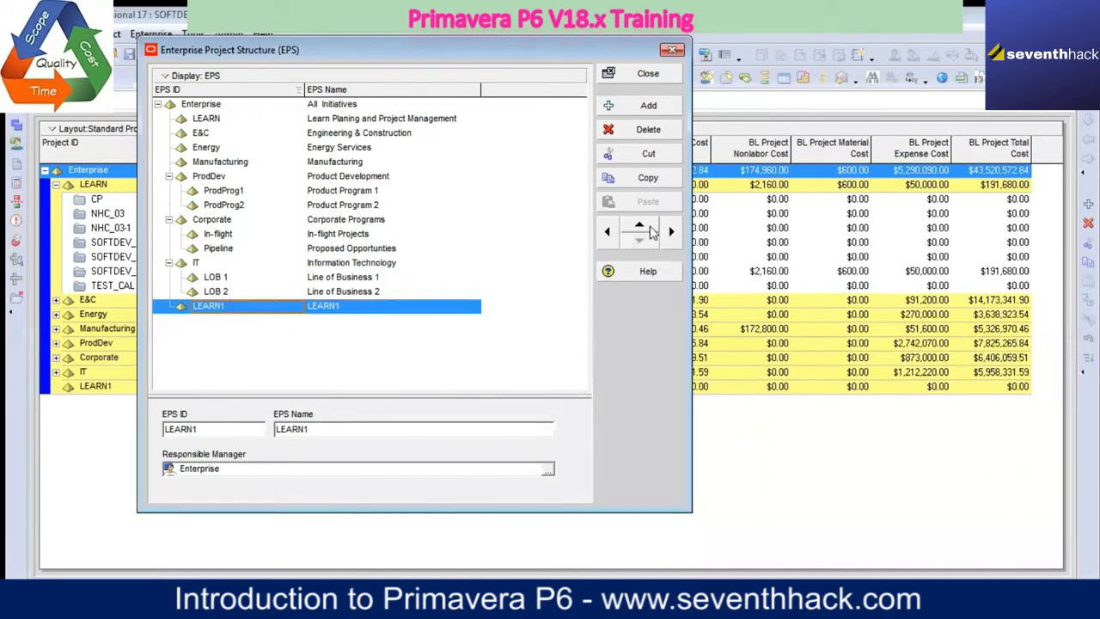
left_click(640, 225)
left_click(639, 226)
left_click(640, 225)
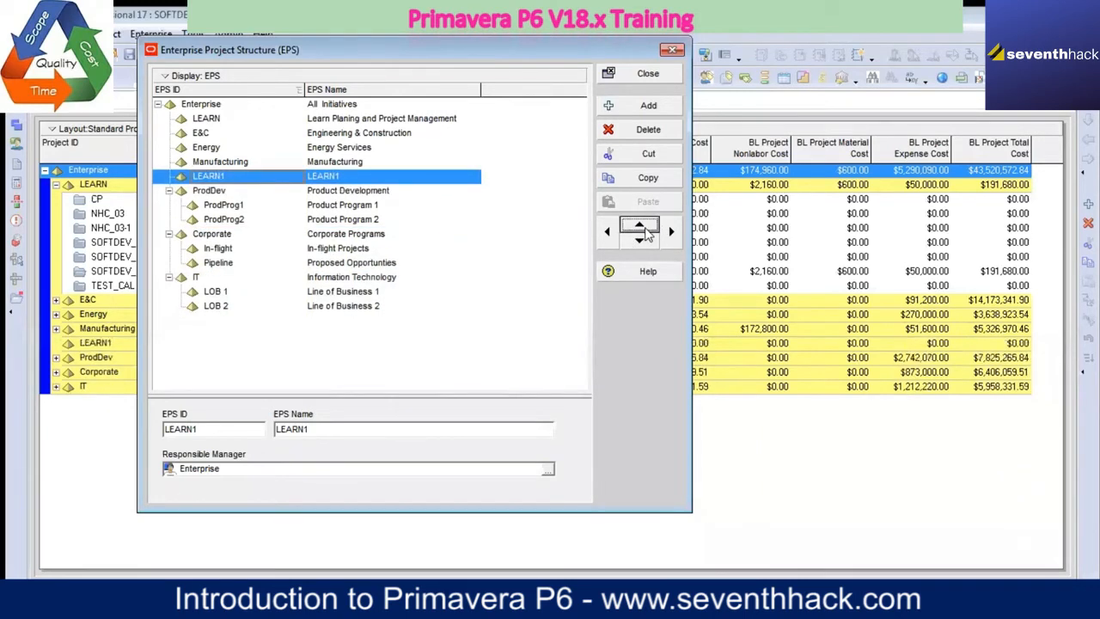
left_click(639, 225)
left_click(639, 225)
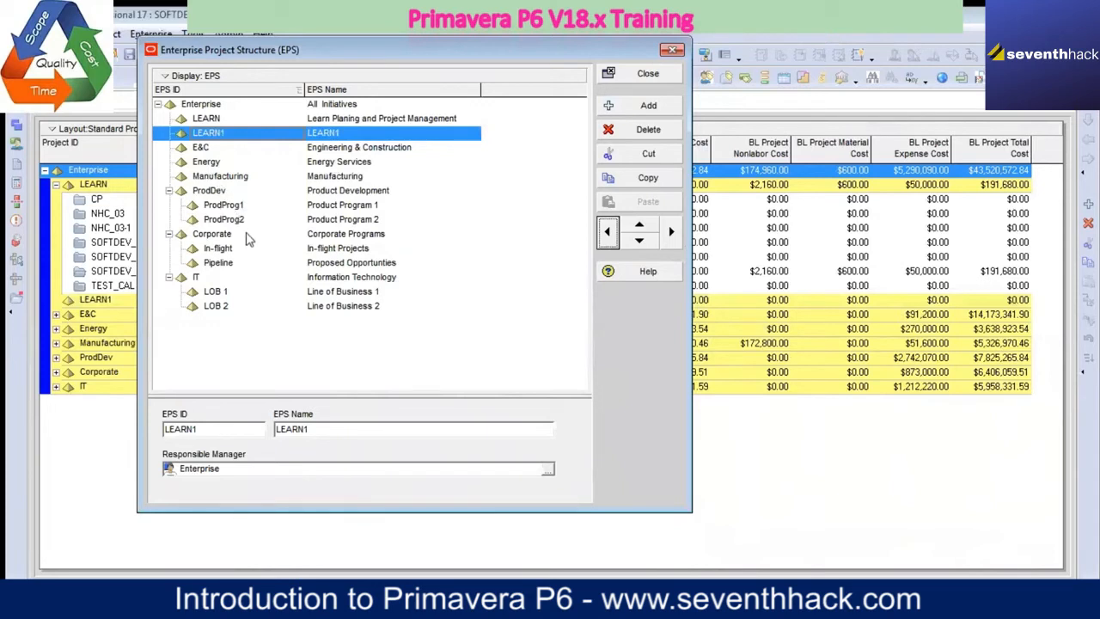
Step: Delete the LEARN1 element from the enterprise project structure
left_click(196, 278)
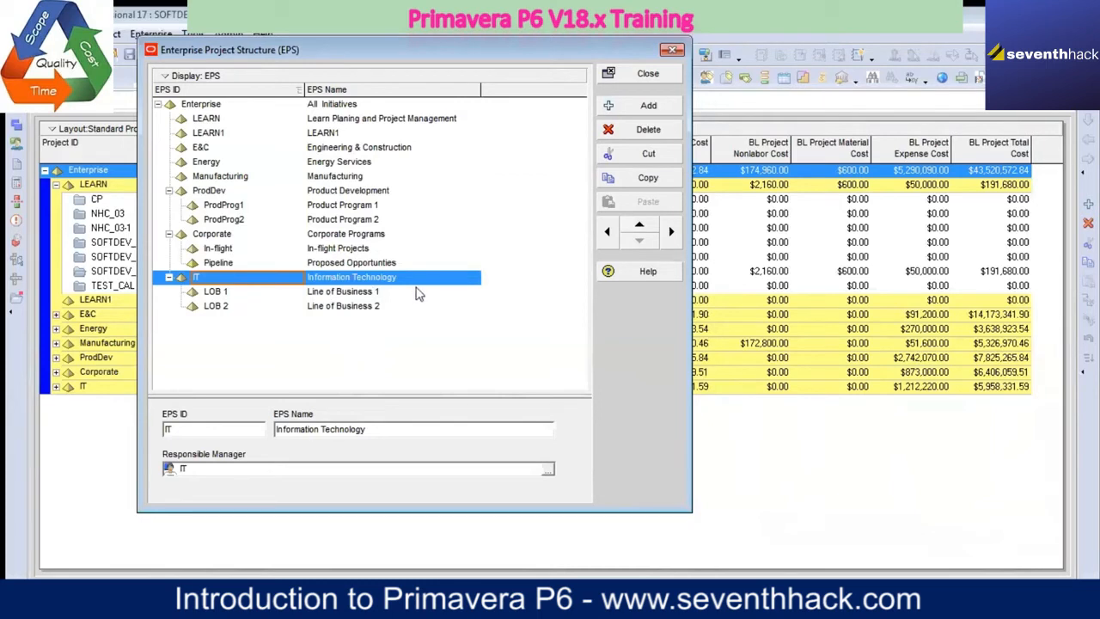
left_click(313, 165)
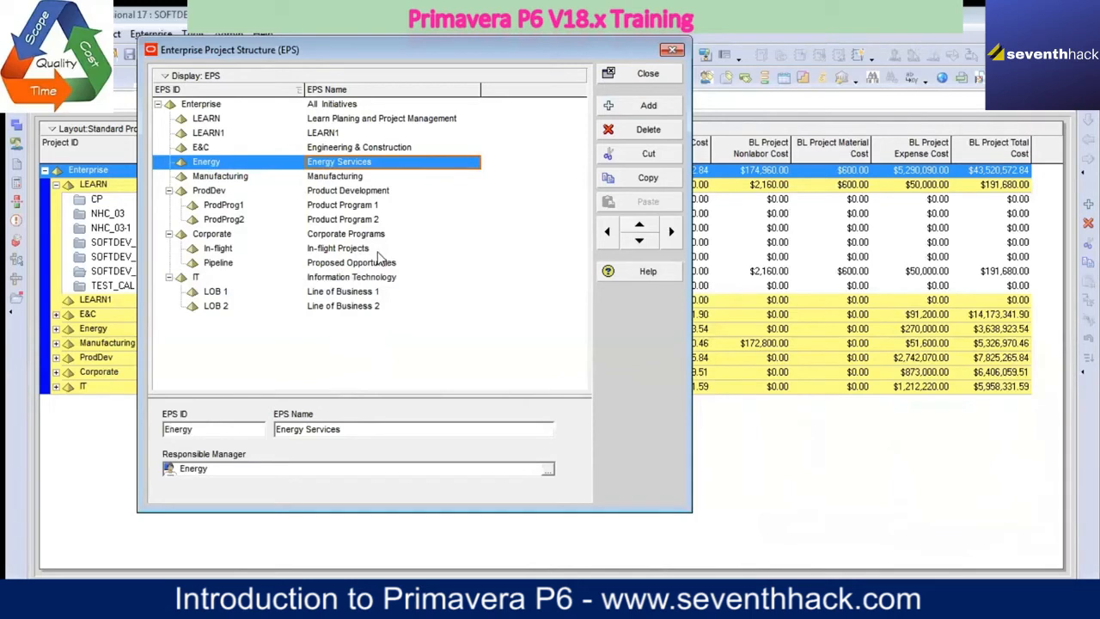
left_click(335, 136)
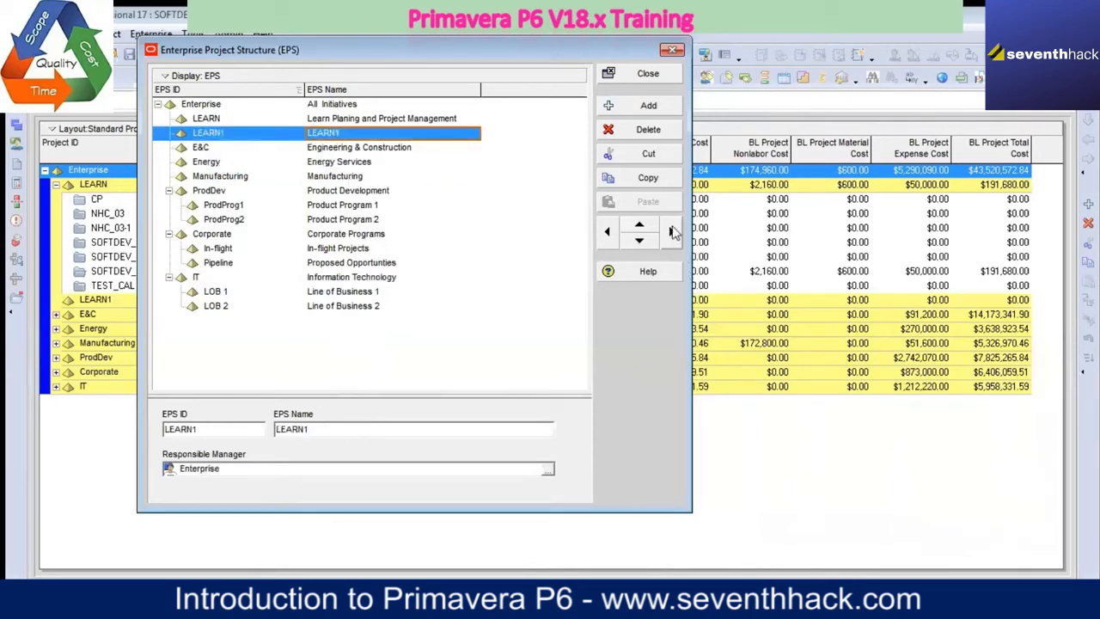
left_click(652, 137)
left_click(513, 343)
key("Up")
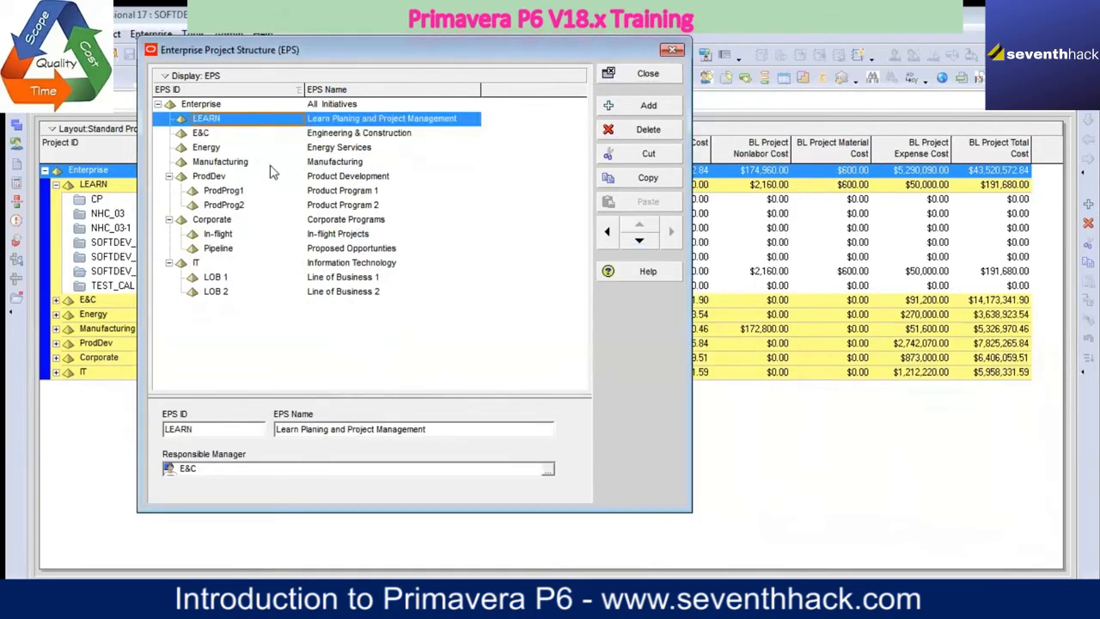
Step: Add a new EPS element following Energy and set its EPS ID to RENEW
left_click(222, 154)
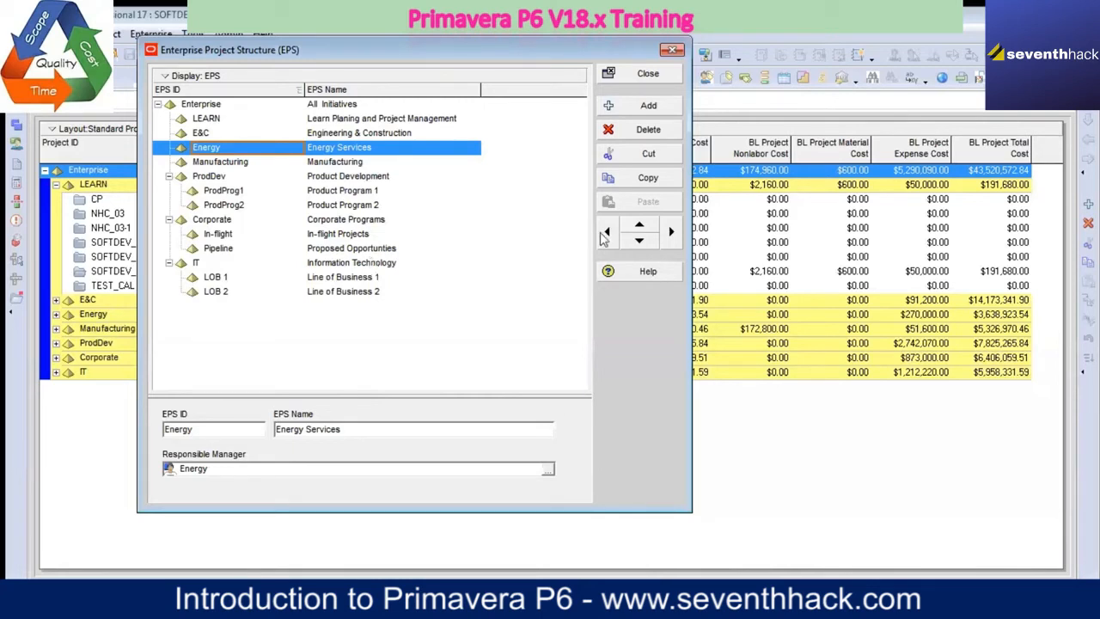
left_click(659, 110)
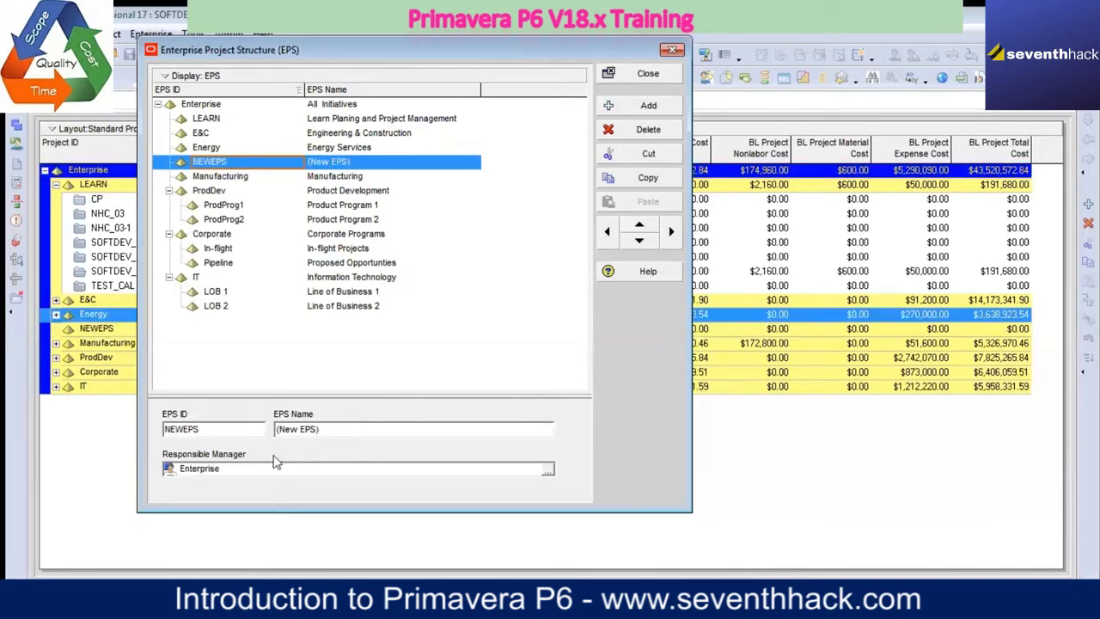
left_click_drag(226, 433, 156, 406)
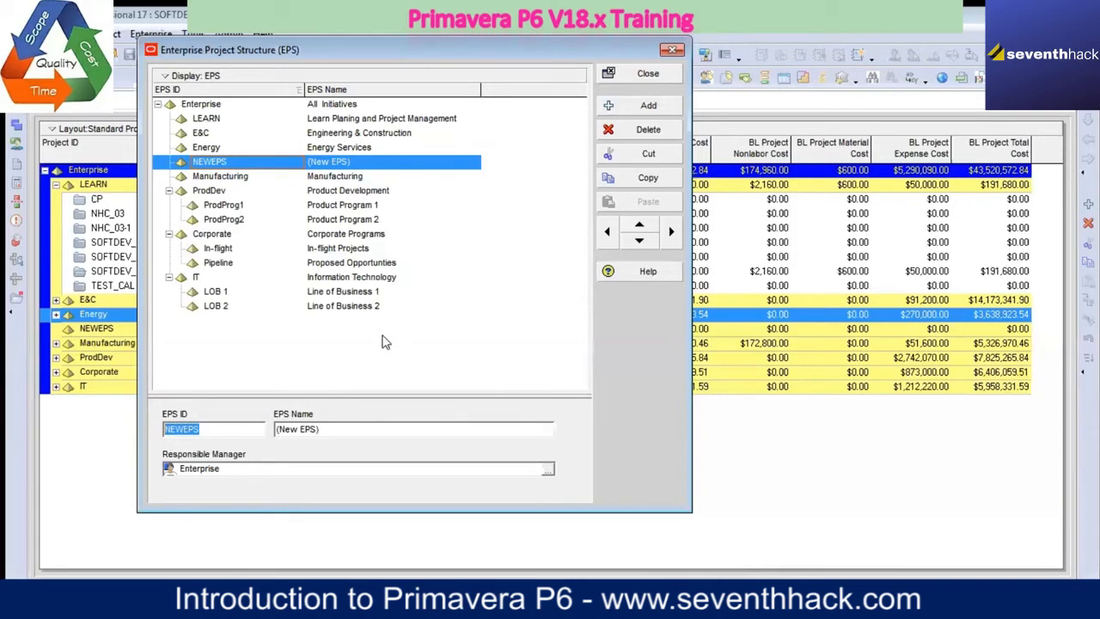
type("RENEW")
Step: Copy the ID RENEW into the element's EPS Name and indent the element beneath Energy
left_click_drag(207, 428, 159, 429)
right_click(175, 428)
left_click(216, 258)
left_click(350, 430)
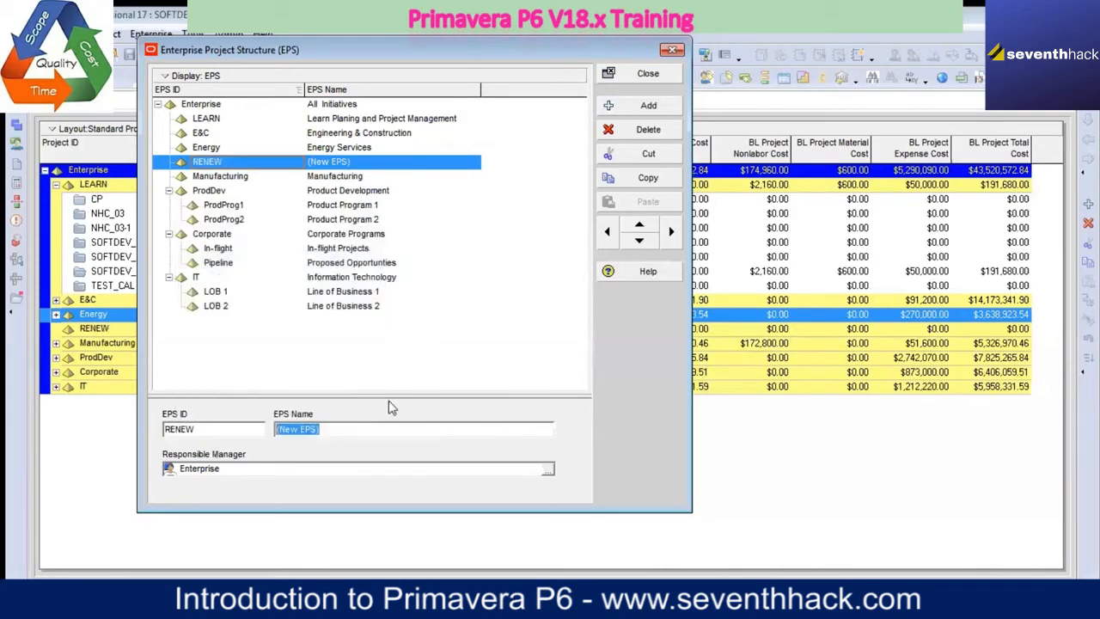
key("ctrl+v")
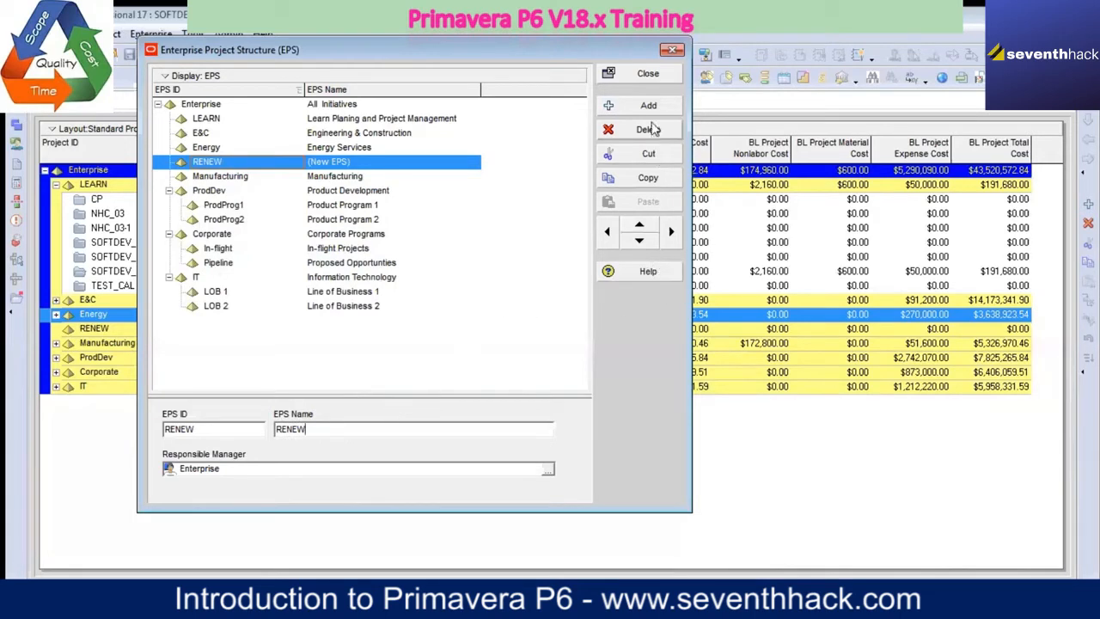
left_click(527, 252)
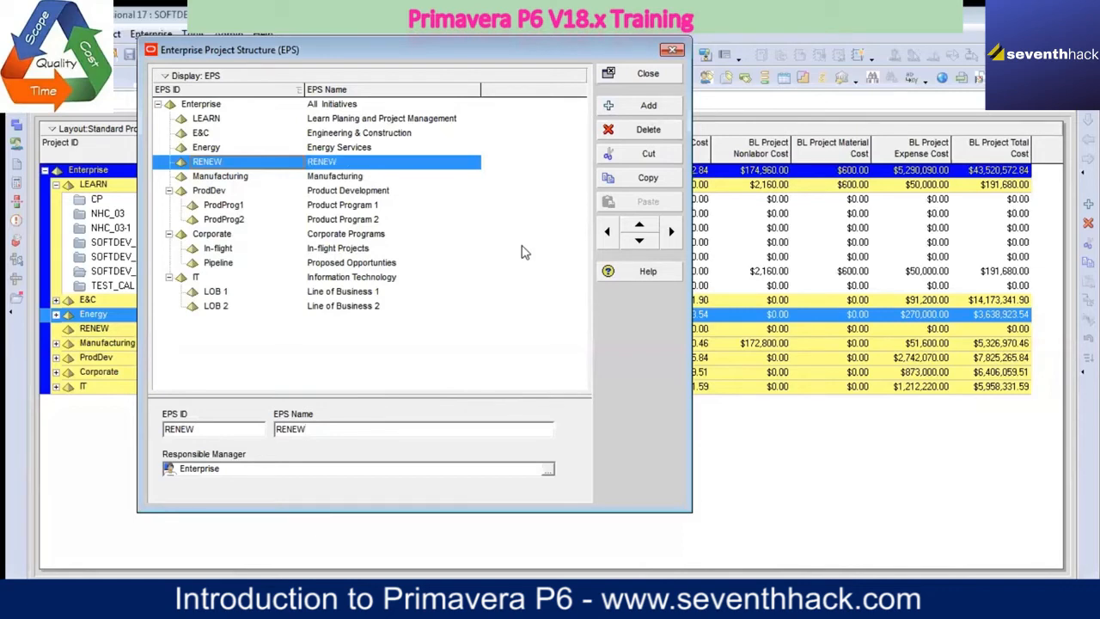
left_click(672, 231)
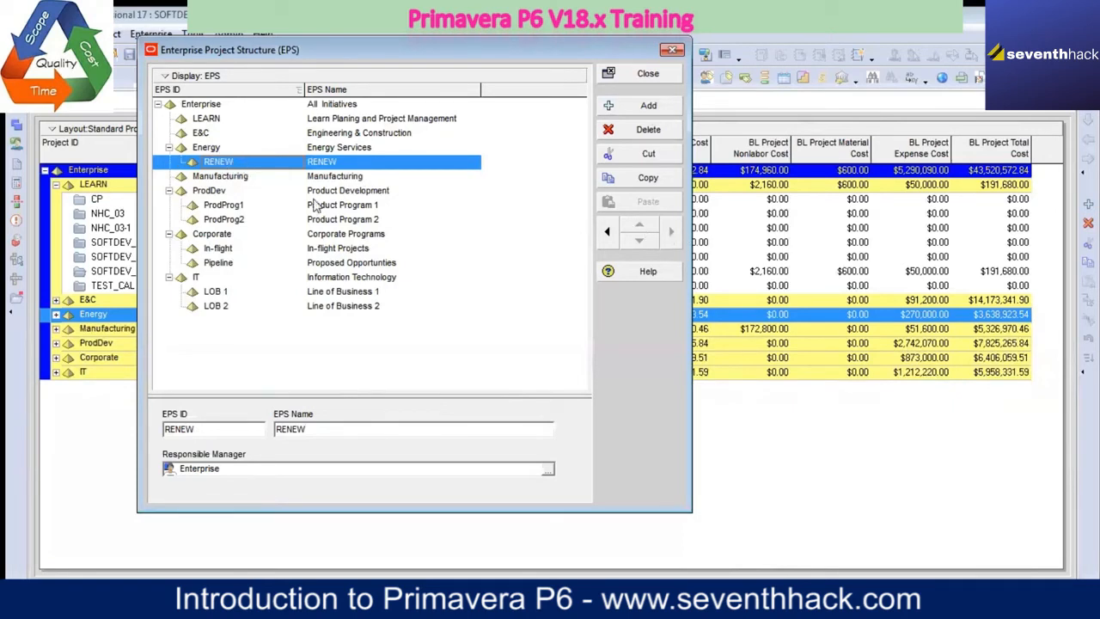
Step: Add a new EPS element following Energy and set its EPS ID to NONRENEW
left_click(209, 151)
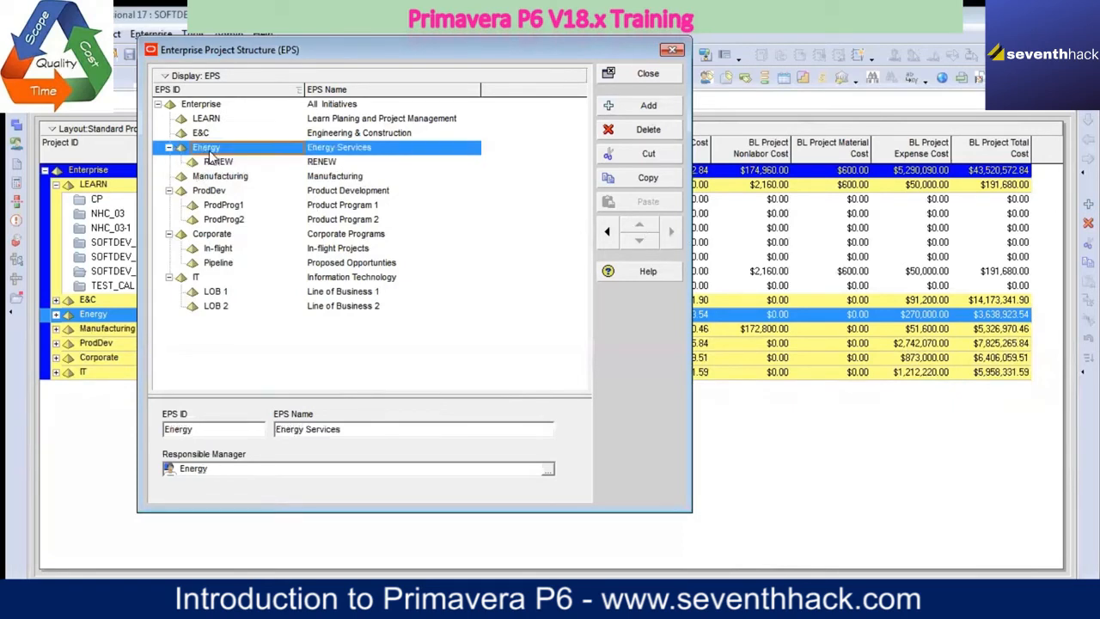
left_click(647, 108)
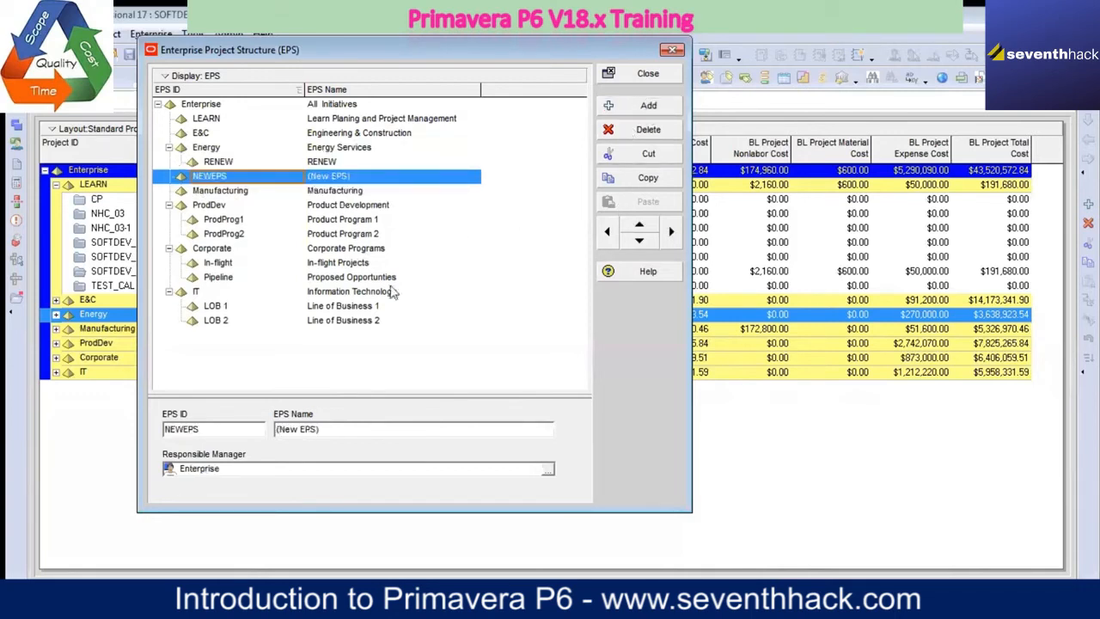
double_click(237, 434)
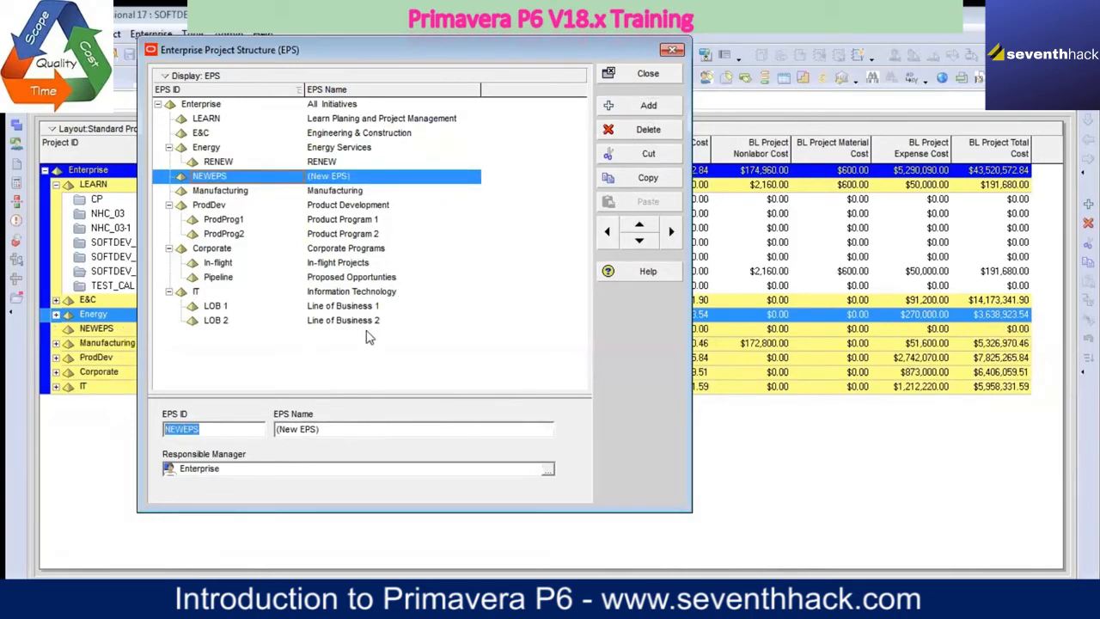
type("NONRENEW")
Step: Copy the ID NONRENEW into the element's EPS Name and place the element beneath Energy, directly below RENEW
double_click(208, 429)
right_click(206, 432)
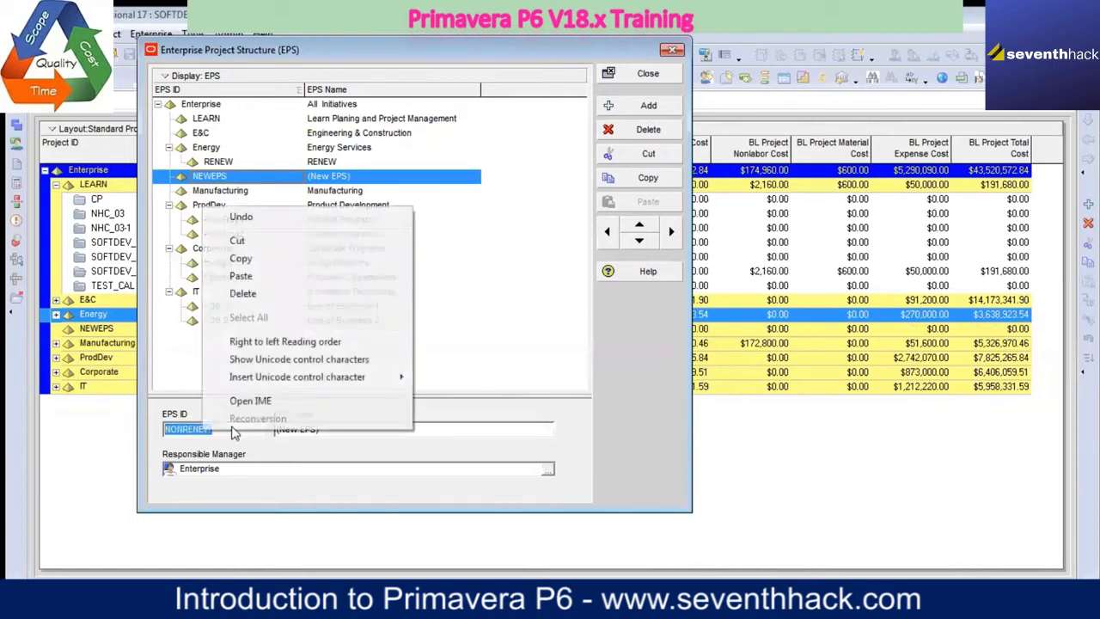
left_click(253, 262)
double_click(342, 430)
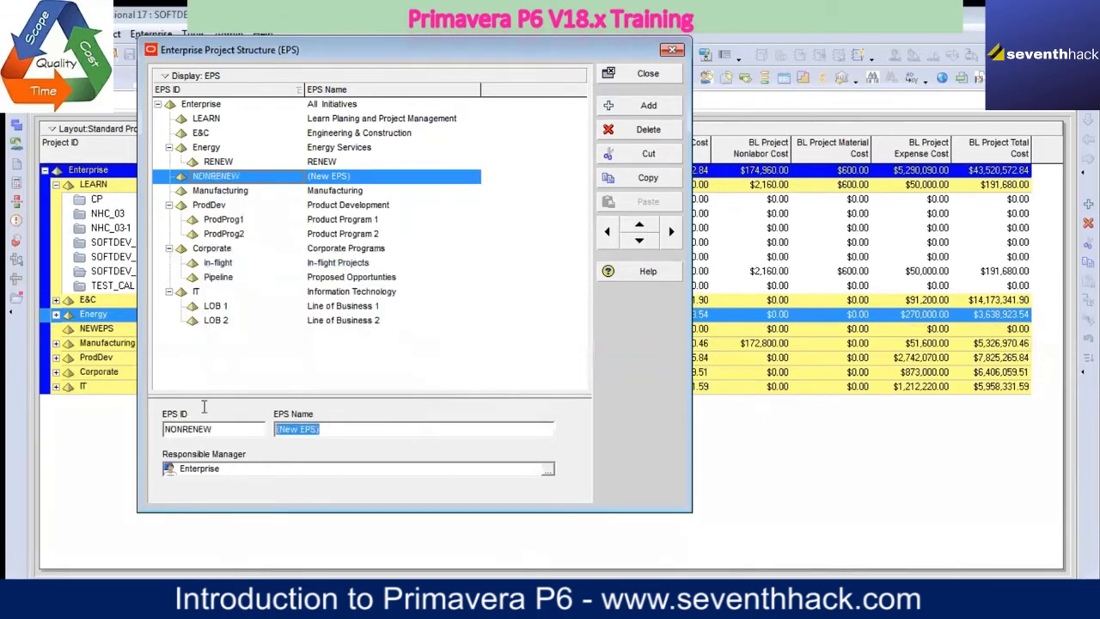
key("ctrl+v")
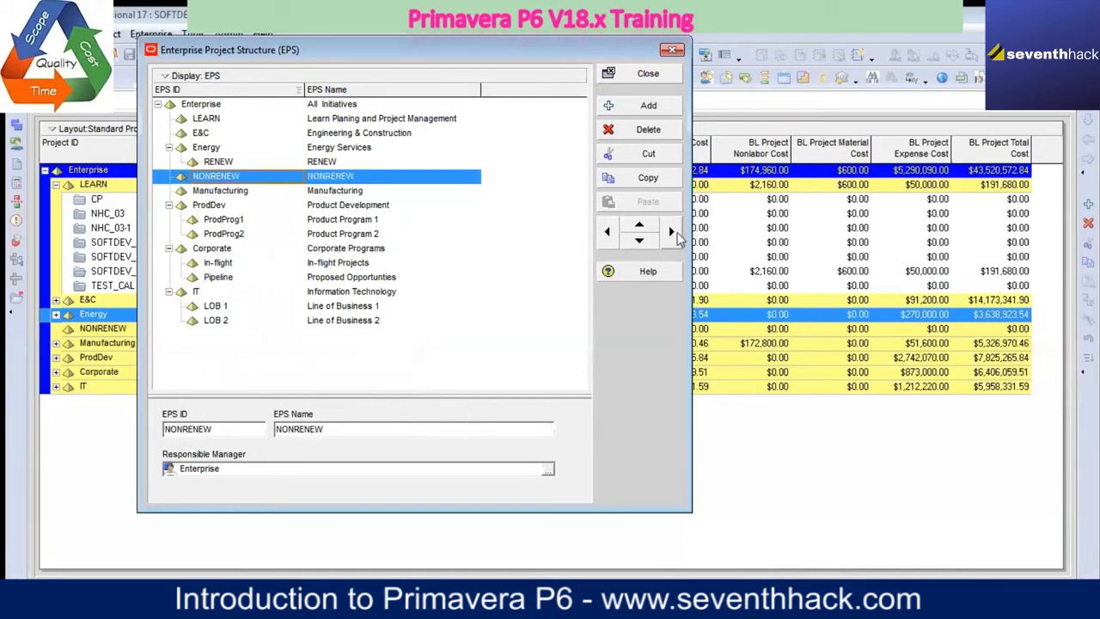
left_click(639, 224)
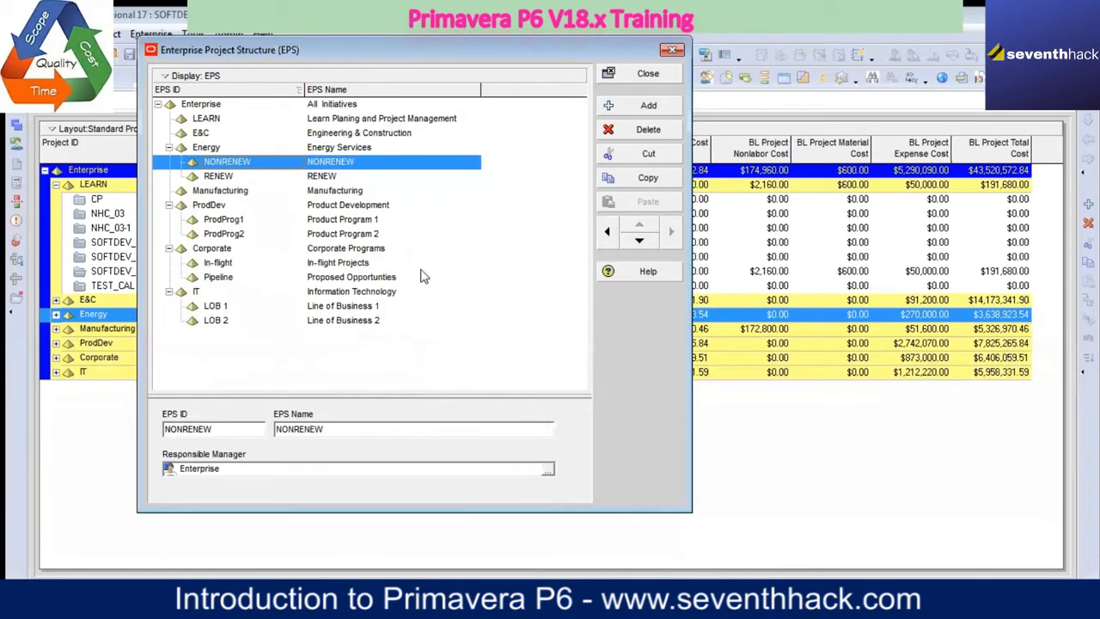
left_click(638, 240)
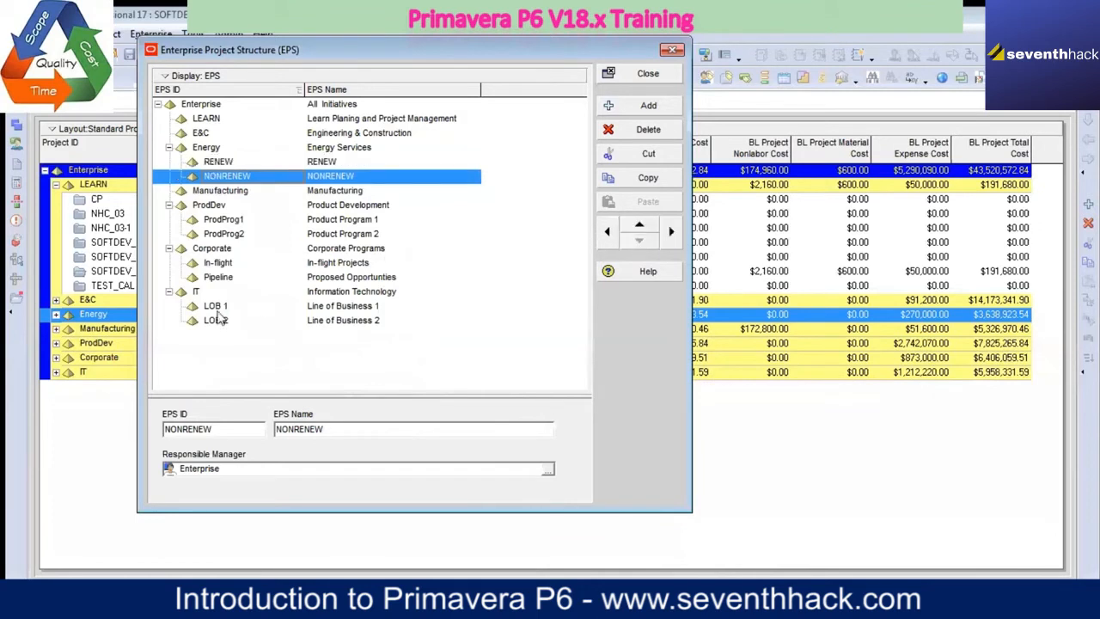
Step: Add another EPS element at Energy's level and set its EPS ID to NUCLEAR
left_click(212, 150)
left_click(641, 106)
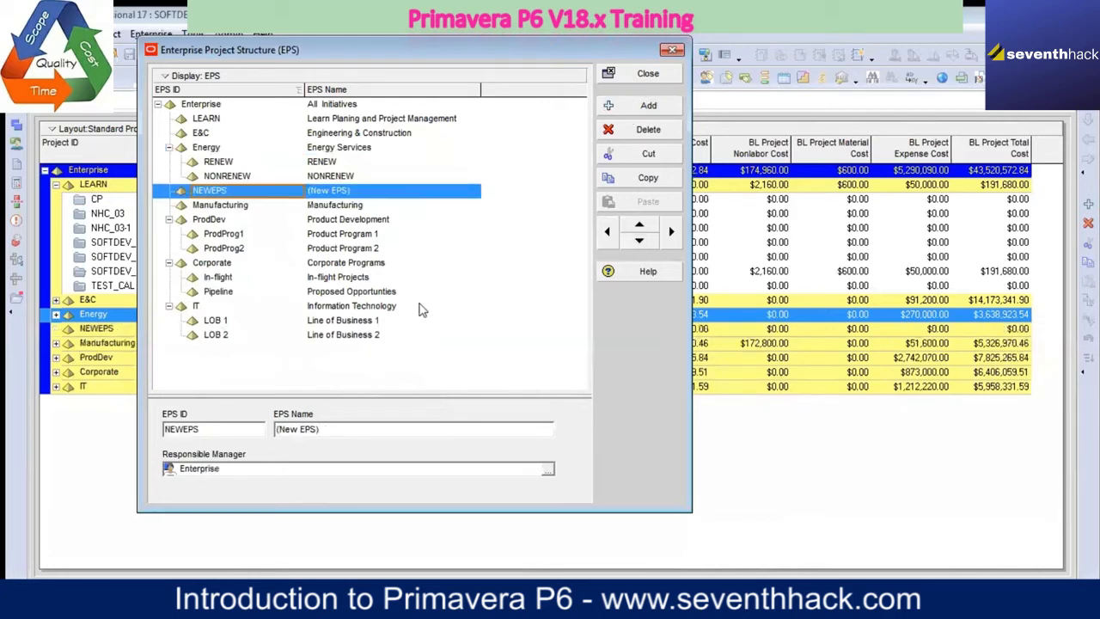
double_click(210, 428)
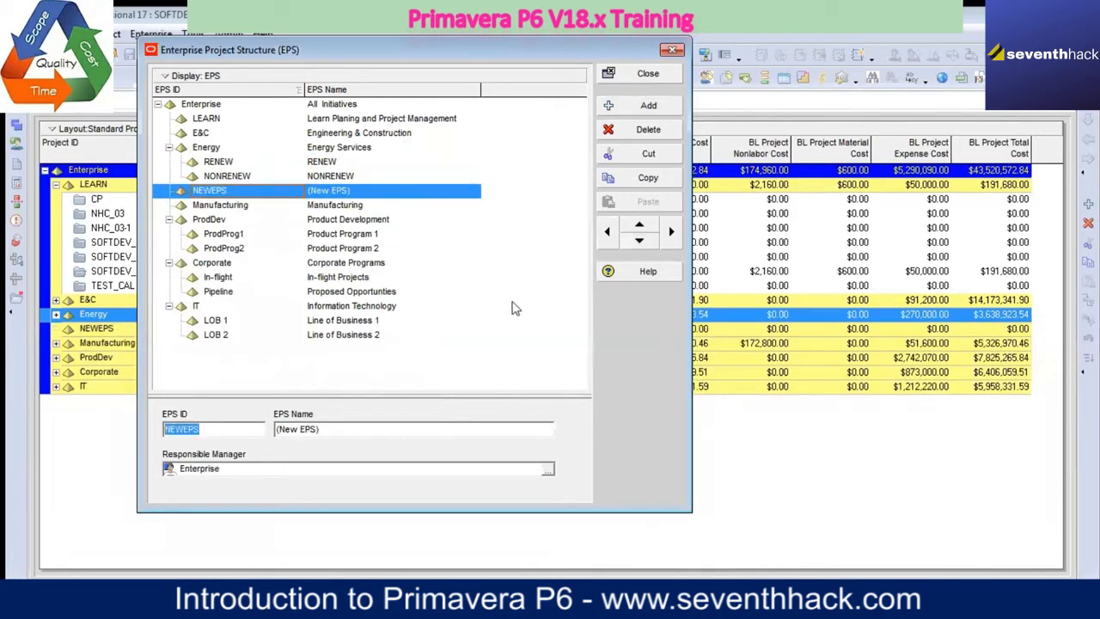
type("NU")
Step: Copy the ID NUCLEAR into the element's EPS Name and indent the element beneath Energy
double_click(191, 429)
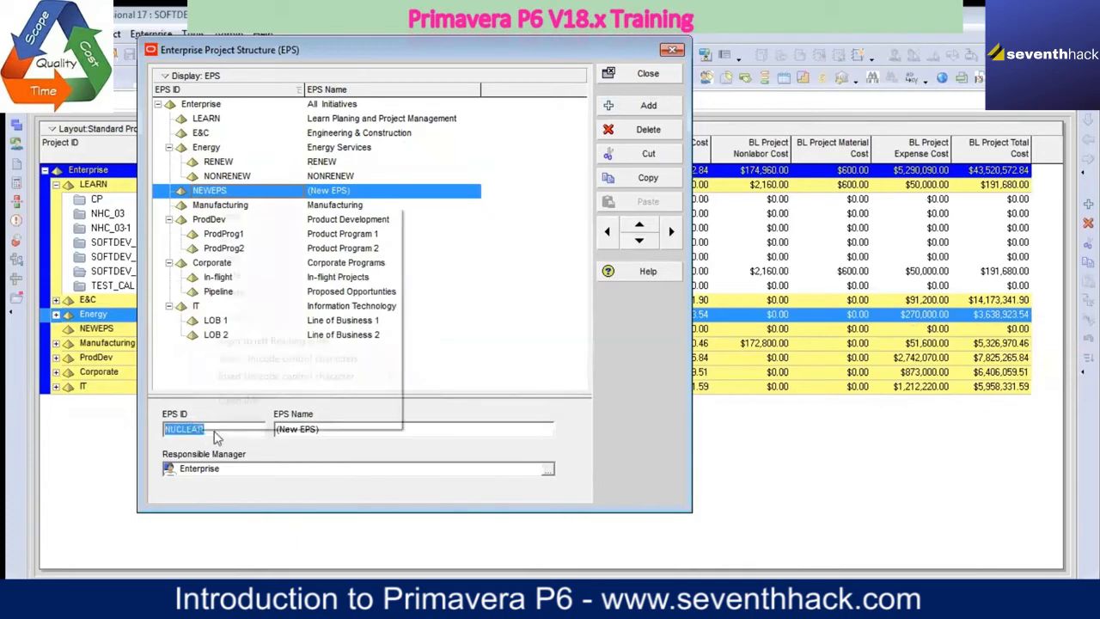
right_click(191, 429)
left_click(222, 258)
key("Tab")
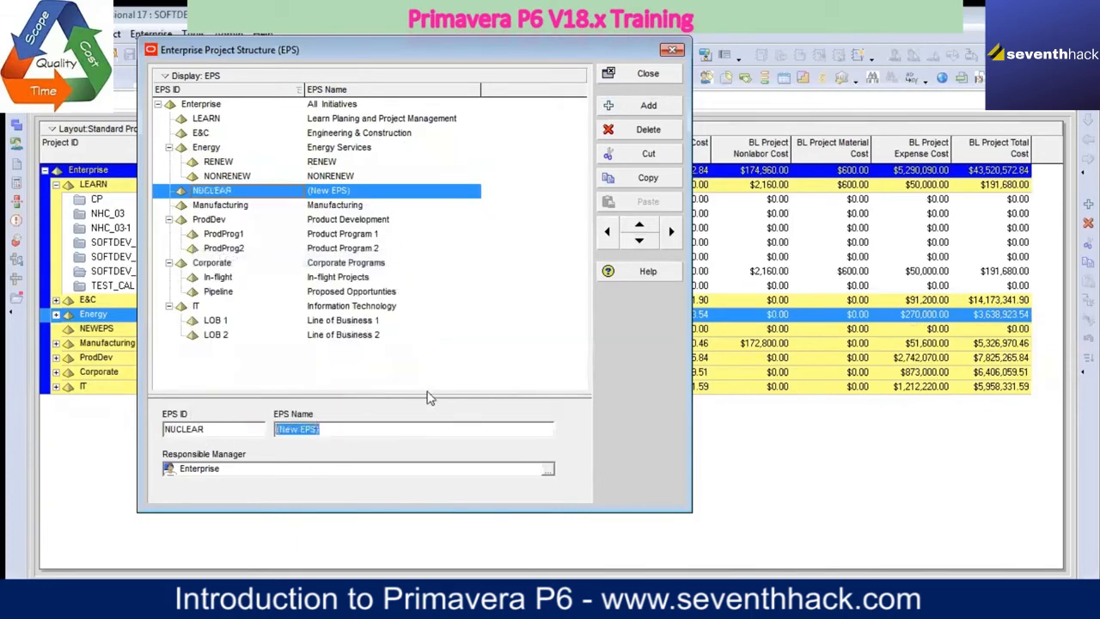
key("ctrl+v")
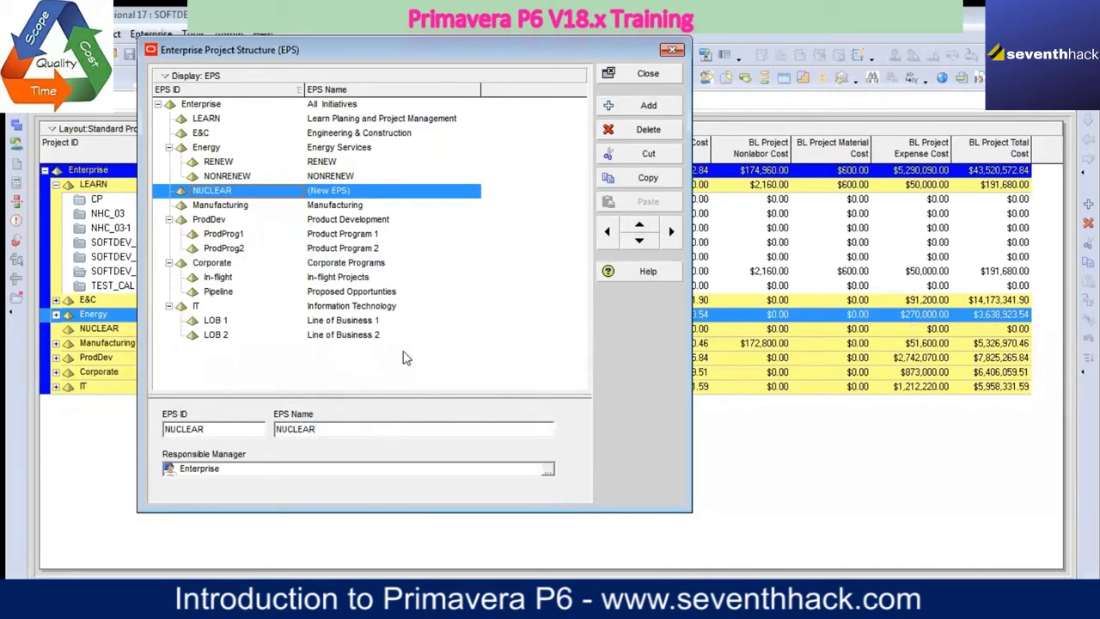
left_click(368, 209)
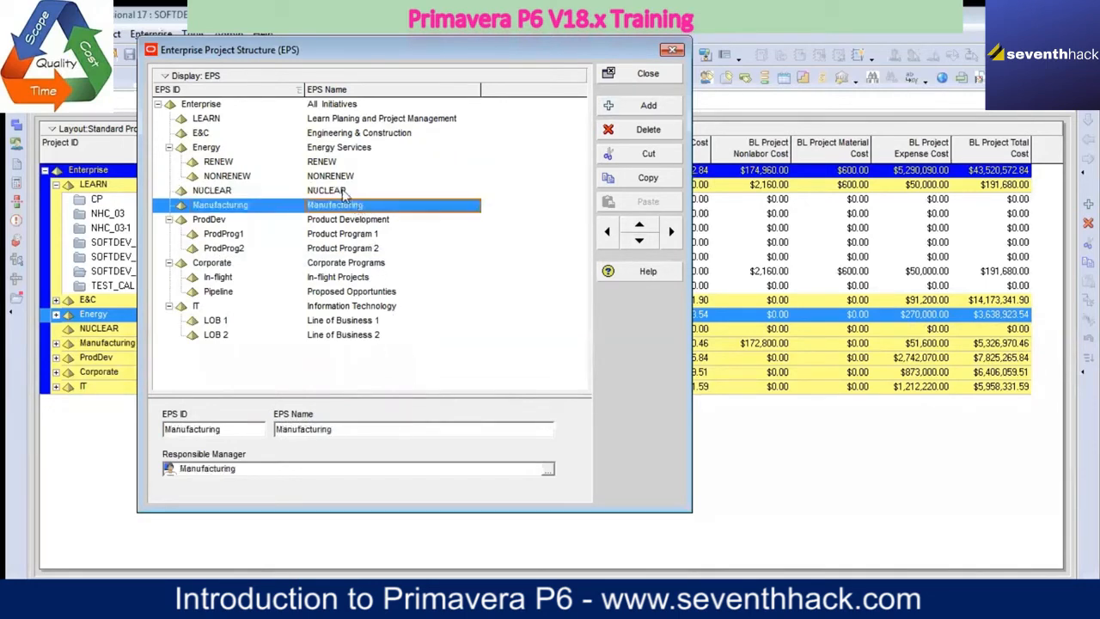
left_click(344, 192)
left_click(671, 231)
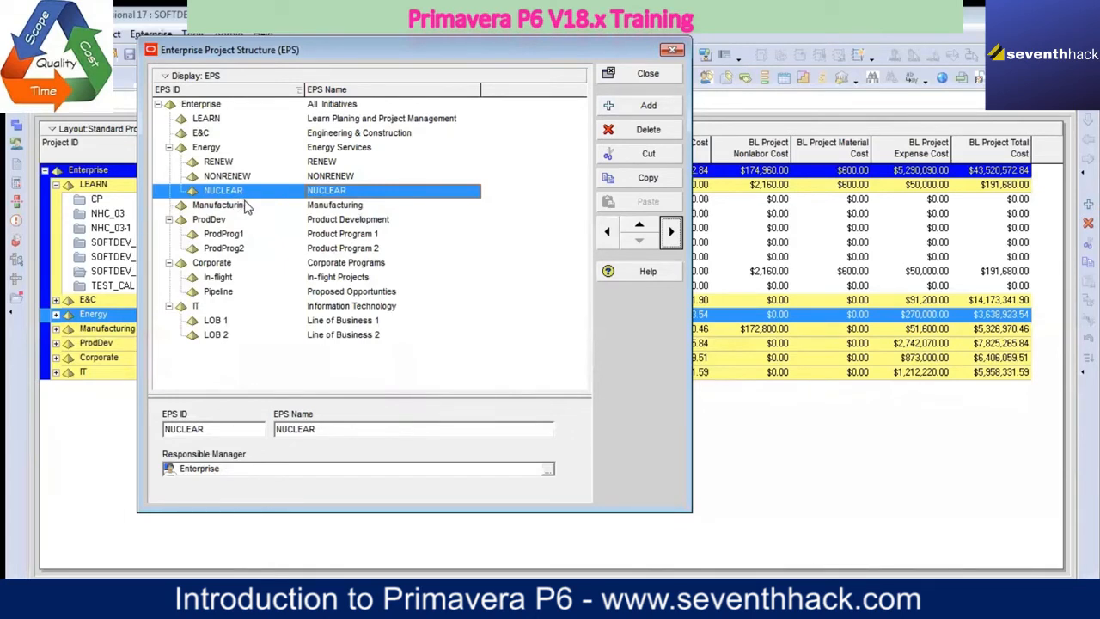
Step: Add a new EPS element indented beneath RENEW and set its EPS ID to SOLAR
left_click(234, 163)
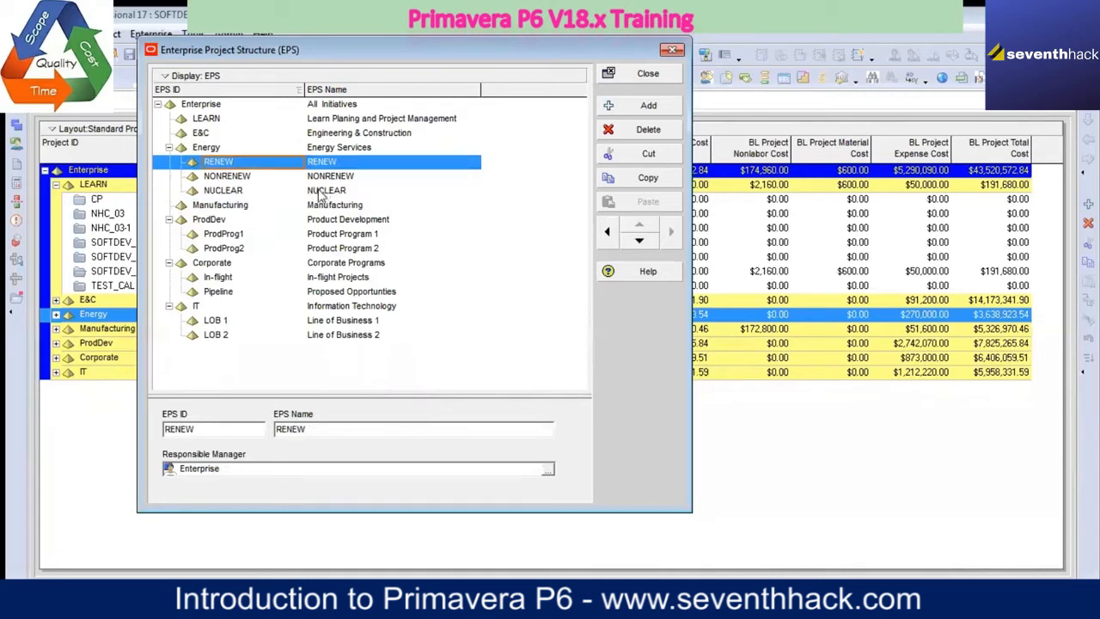
left_click(648, 105)
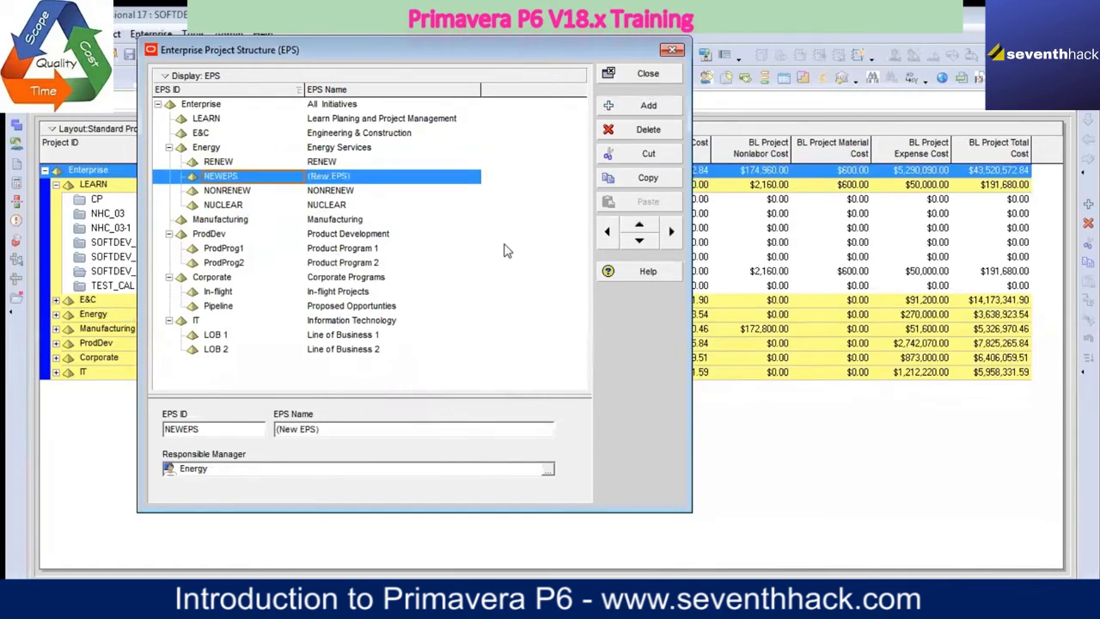
left_click(673, 234)
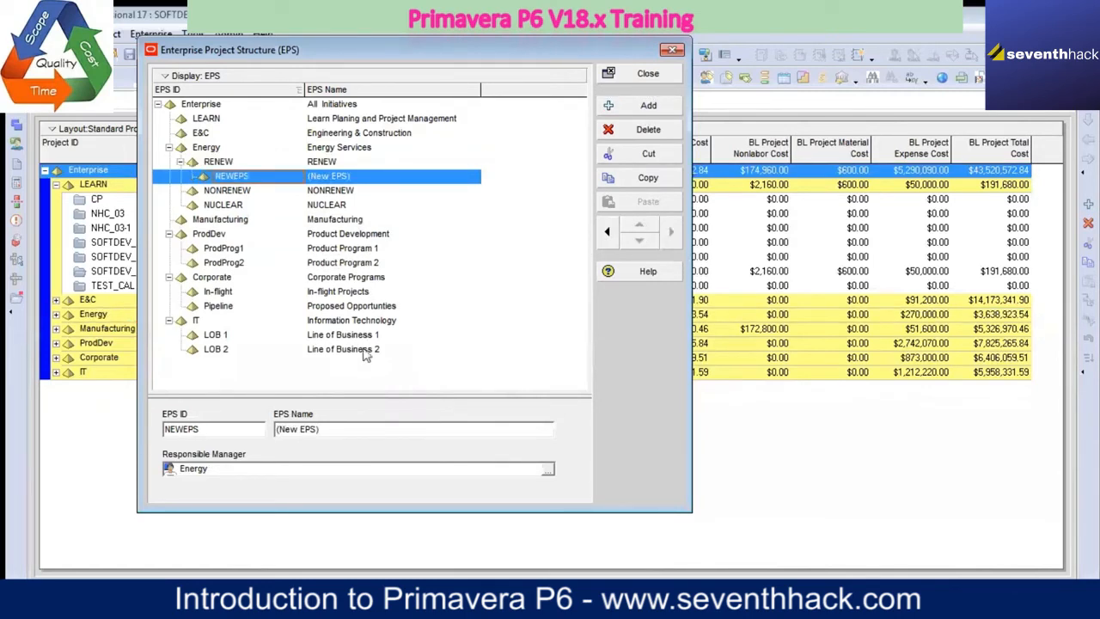
left_click_drag(239, 434, 148, 410)
type("SOLAR")
Step: Copy the ID SOLAR into the element's EPS Name
left_click_drag(208, 430, 164, 429)
right_click(188, 423)
left_click(240, 257)
key("Tab")
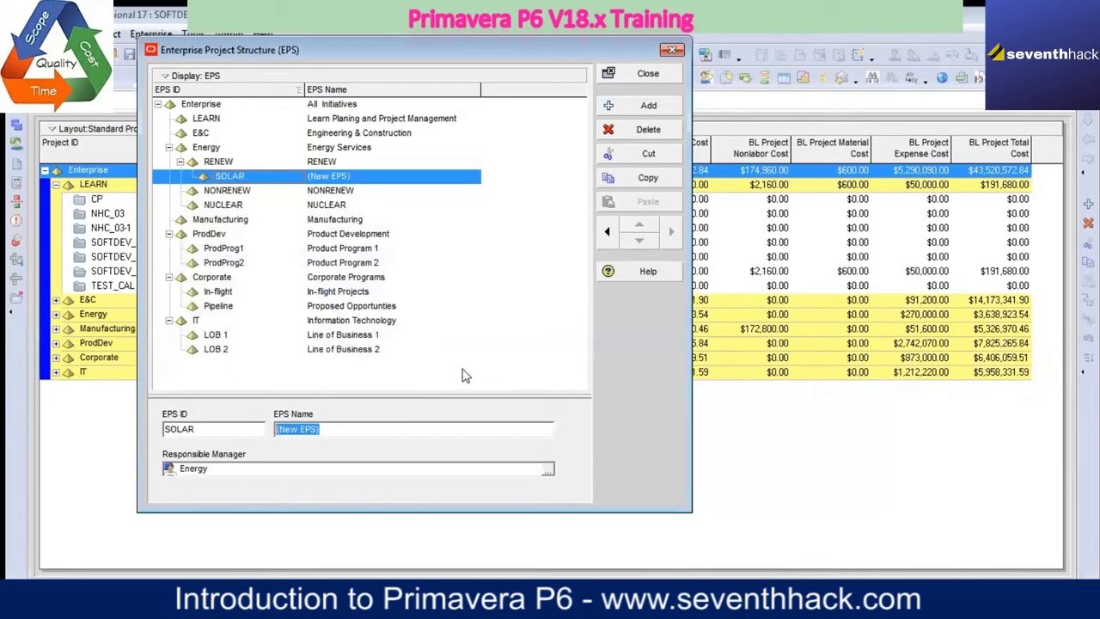
key("ctrl+v")
left_click(353, 191)
left_click(342, 177)
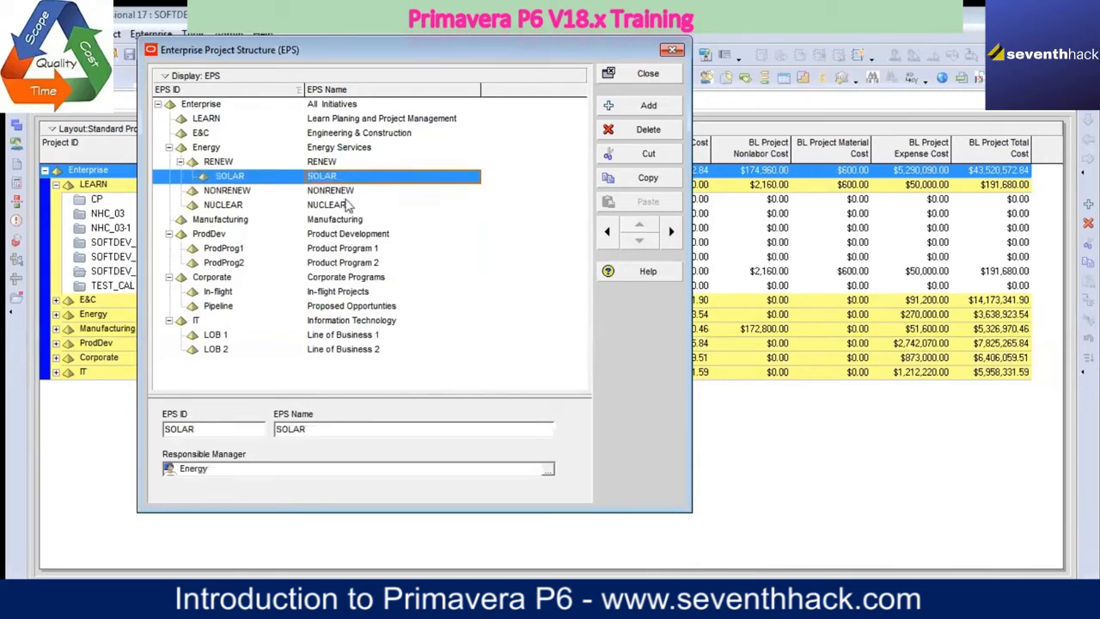
Step: Add a new EPS element at RENEW's level and set its EPS ID to WIND
left_click(321, 162)
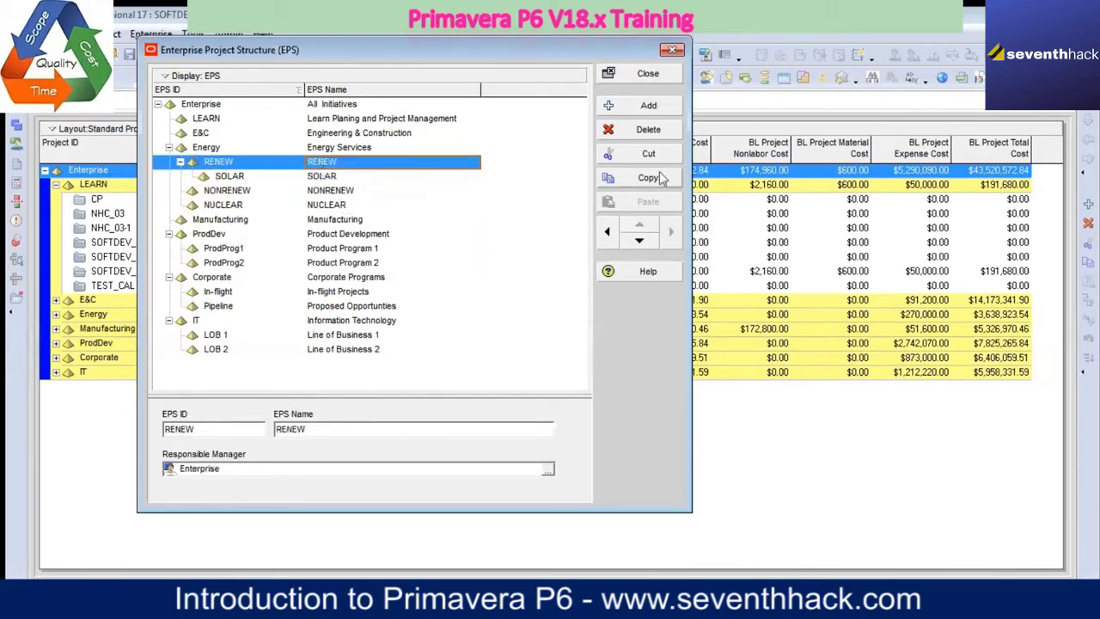
left_click(652, 109)
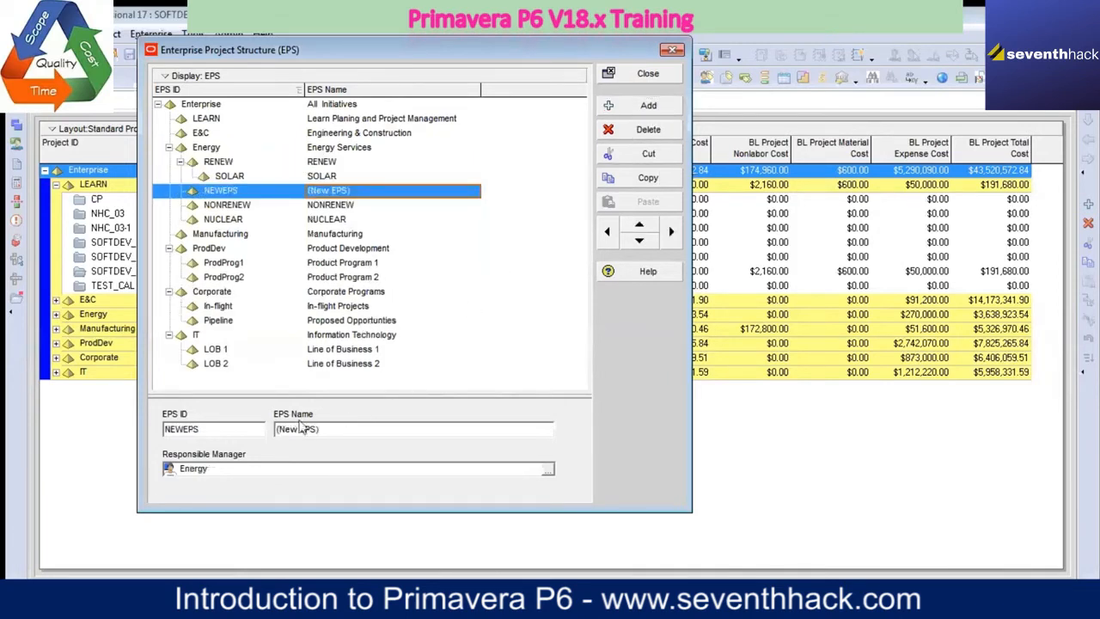
left_click_drag(232, 434, 99, 440)
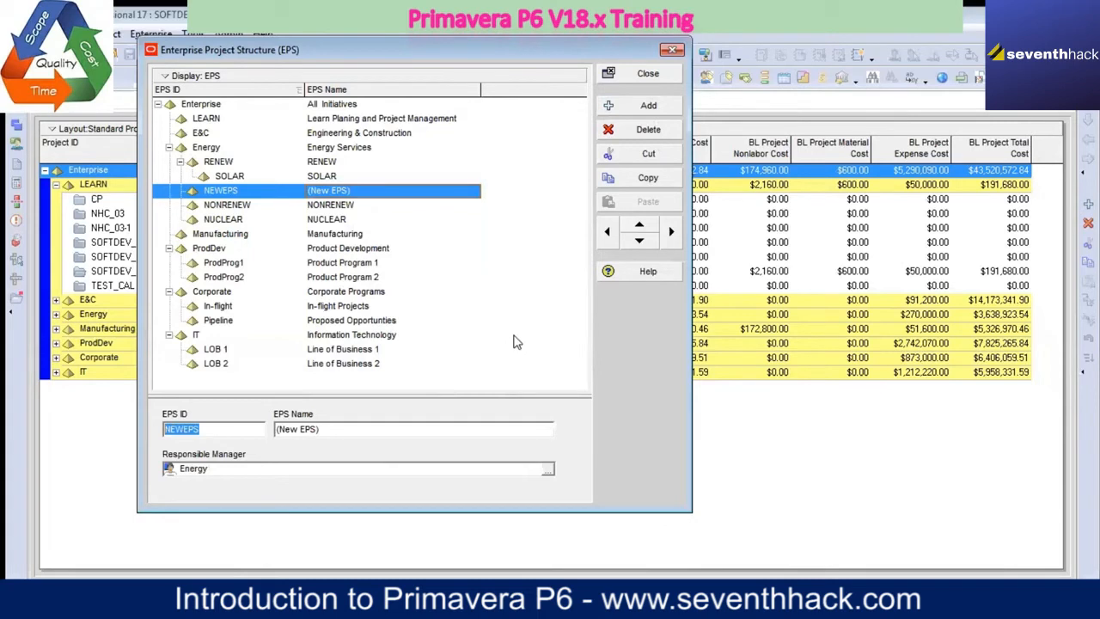
type("WIND")
Step: Copy the ID WIND into the element's EPS Name and indent the element beneath RENEW
left_click_drag(206, 428, 138, 434)
right_click(180, 430)
left_click(241, 258)
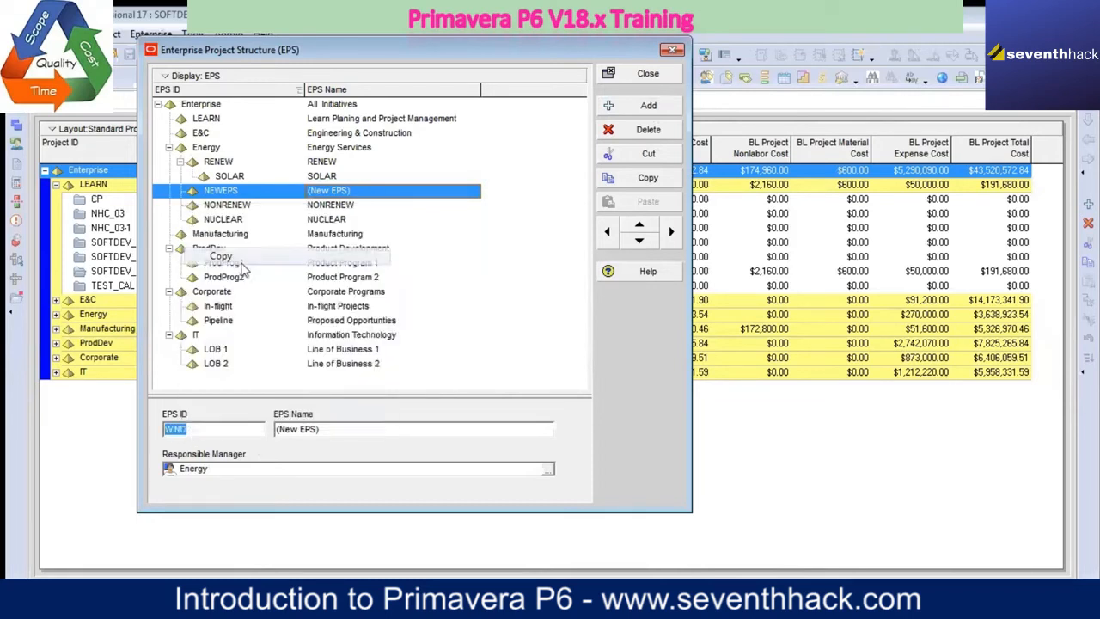
key("Tab")
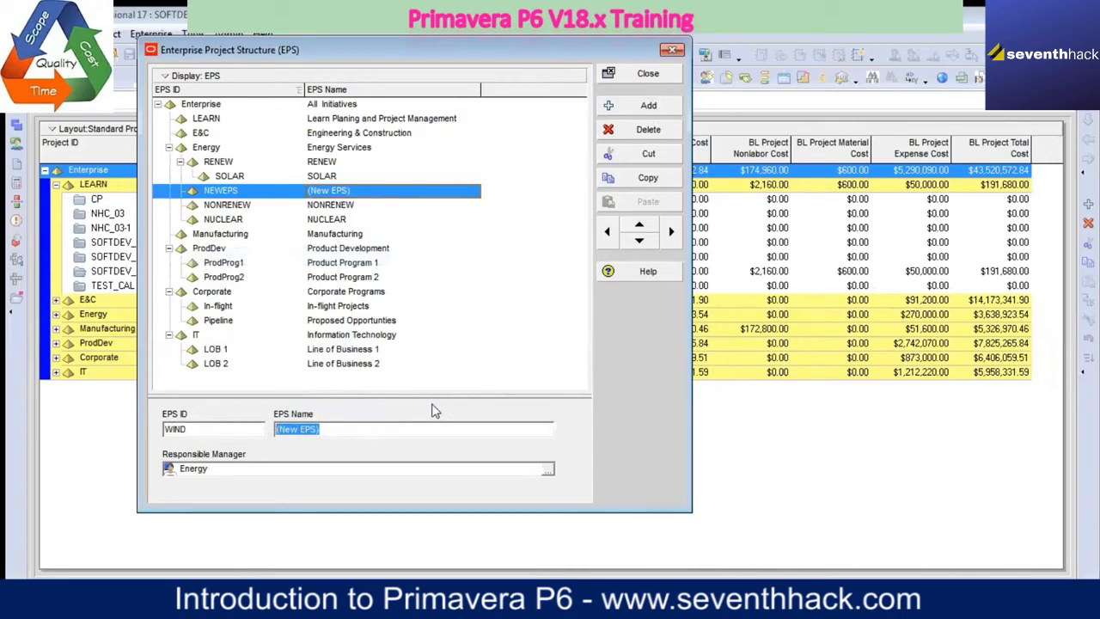
key("ctrl+v")
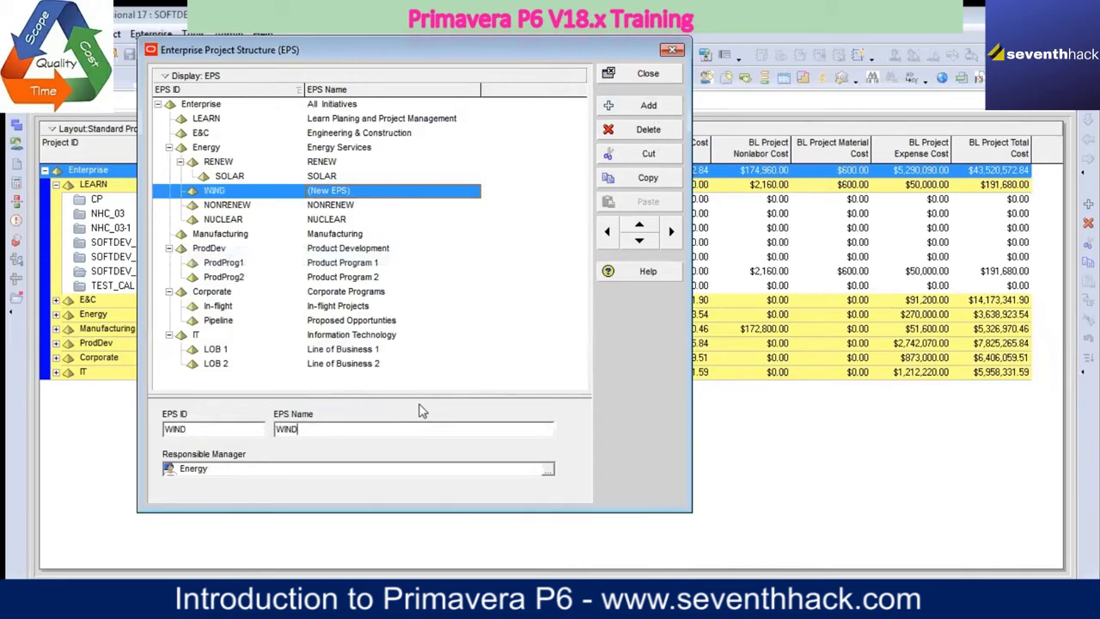
left_click(343, 206)
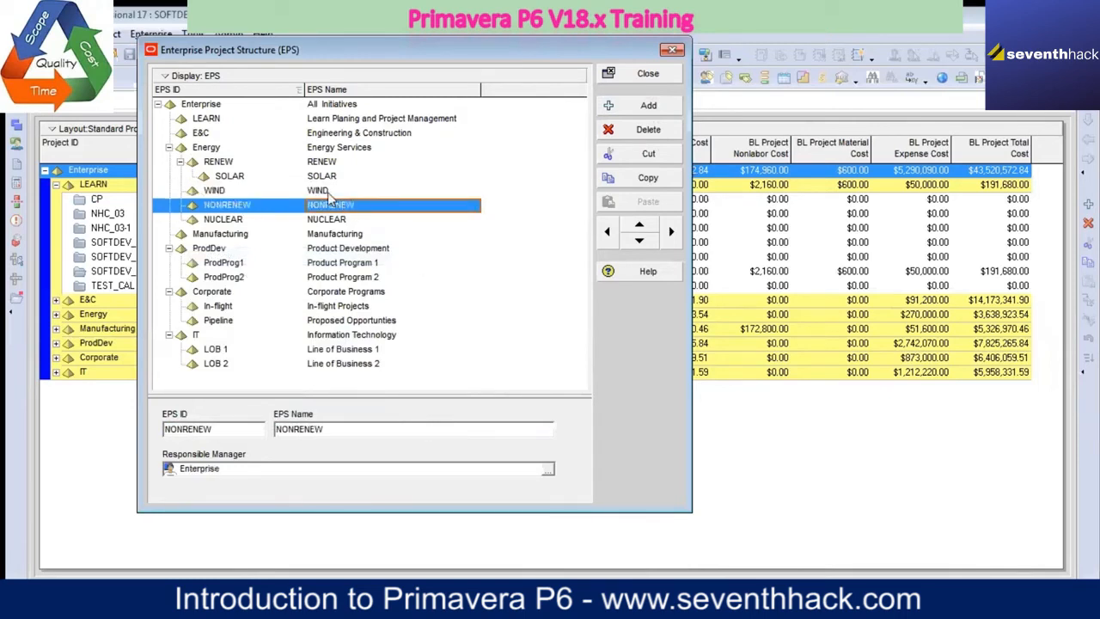
left_click(327, 192)
left_click(671, 231)
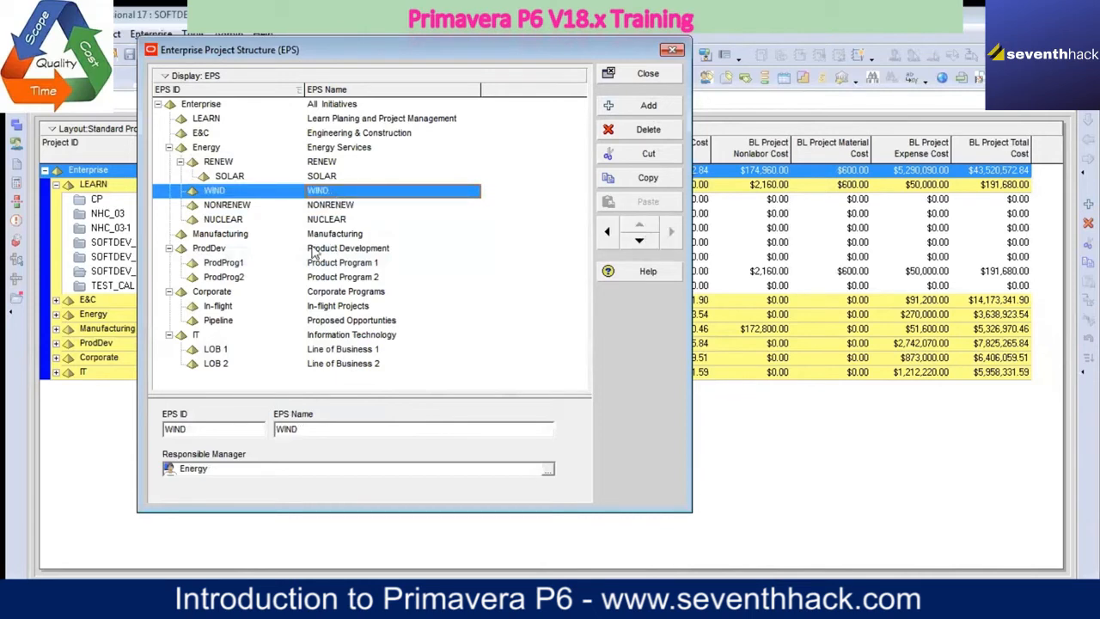
Step: Add another EPS element at RENEW's level and set its EPS ID to HYDRO
left_click(335, 164)
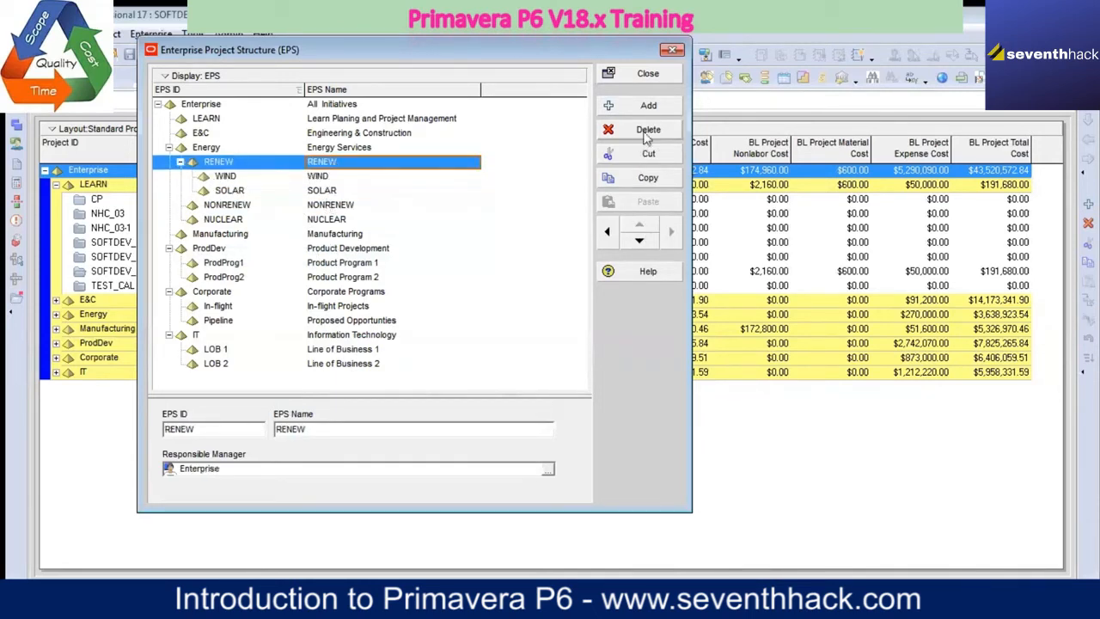
left_click(649, 105)
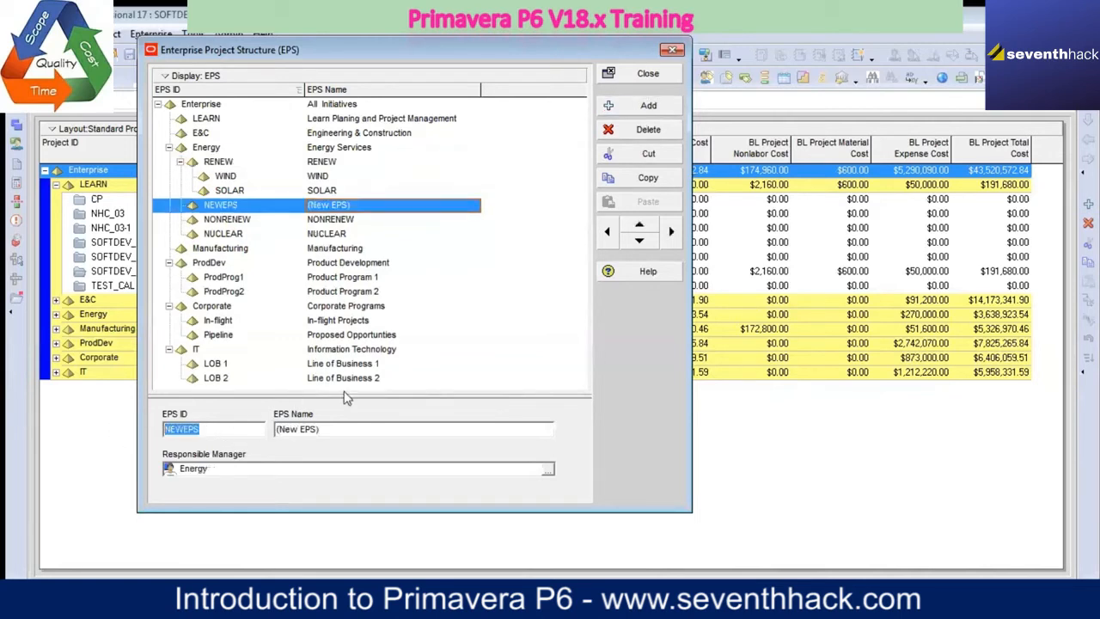
type("HYDRO")
Step: Copy the ID HYDRO into the element's EPS Name and indent the element beneath RENEW
left_click_drag(208, 430, 167, 428)
right_click(177, 427)
left_click(215, 256)
left_click(309, 427)
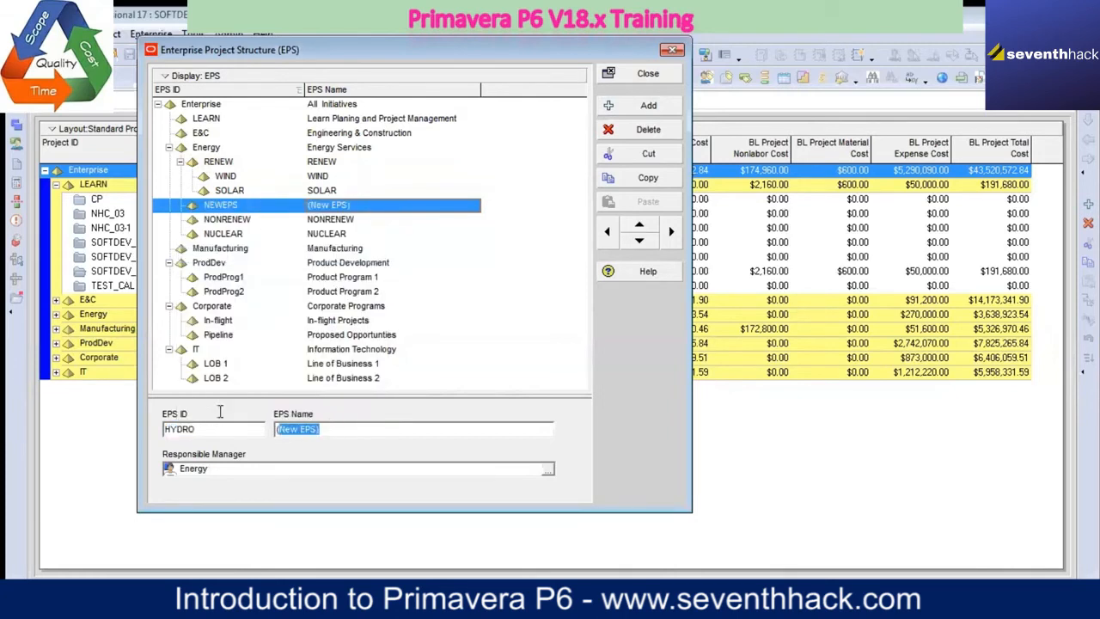
key("ctrl+v")
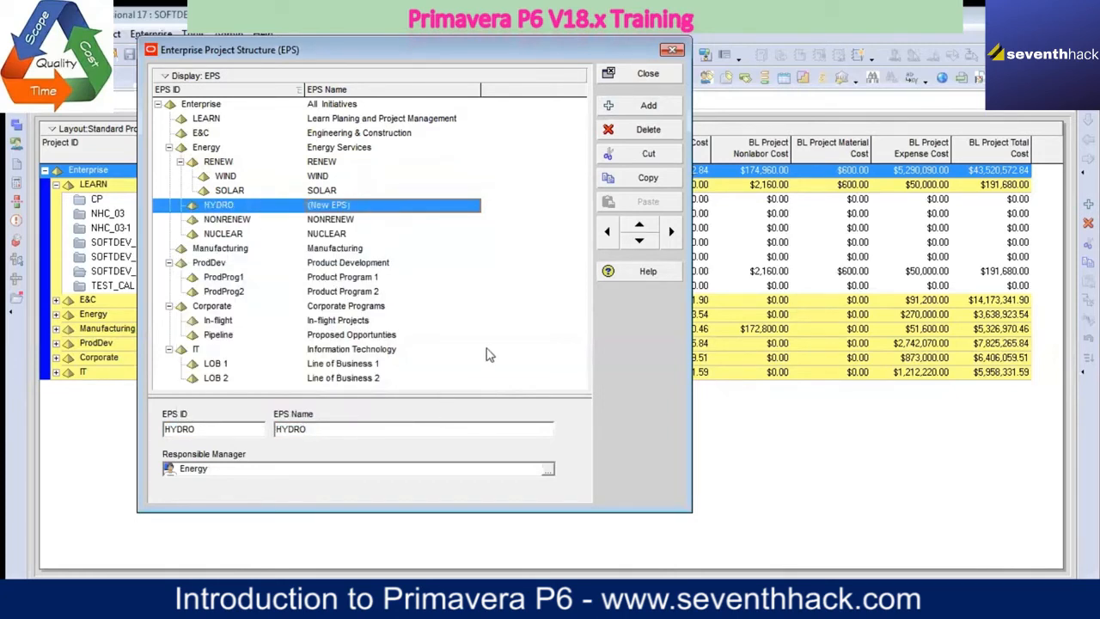
left_click(368, 220)
left_click(360, 208)
left_click(672, 232)
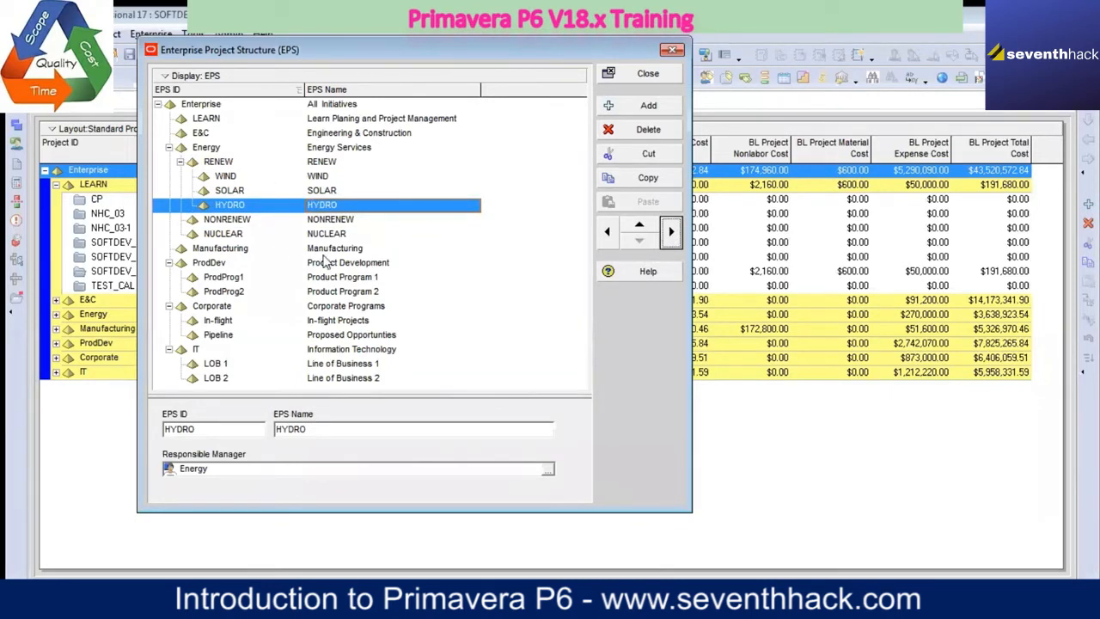
Step: Add a new EPS element indented beneath NONRENEW and set its EPS ID to THERMAL
left_click(228, 221)
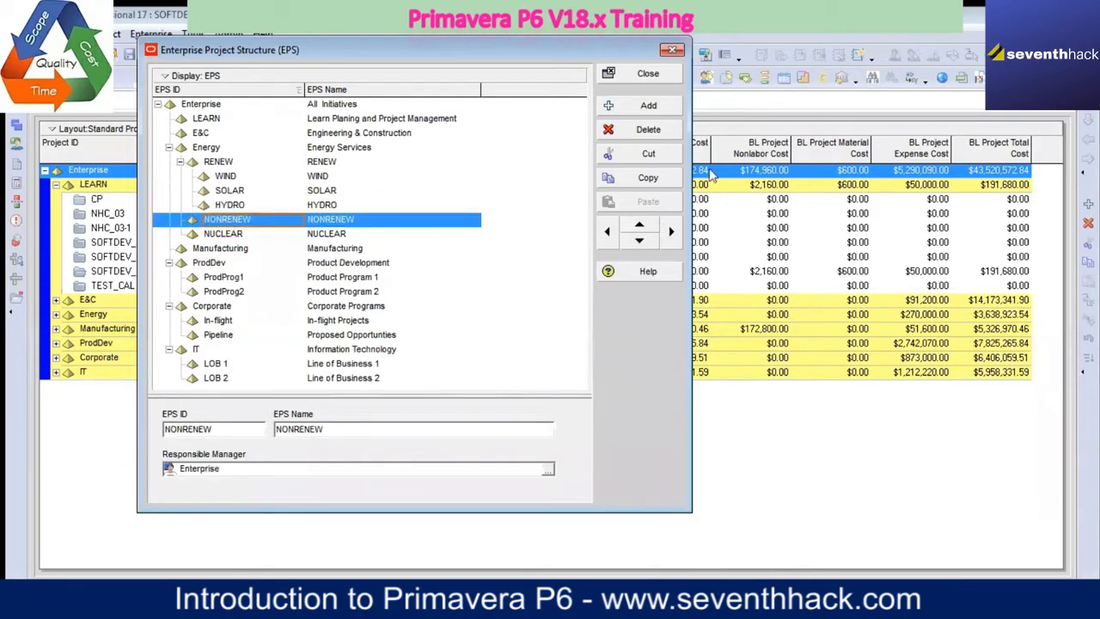
left_click(651, 112)
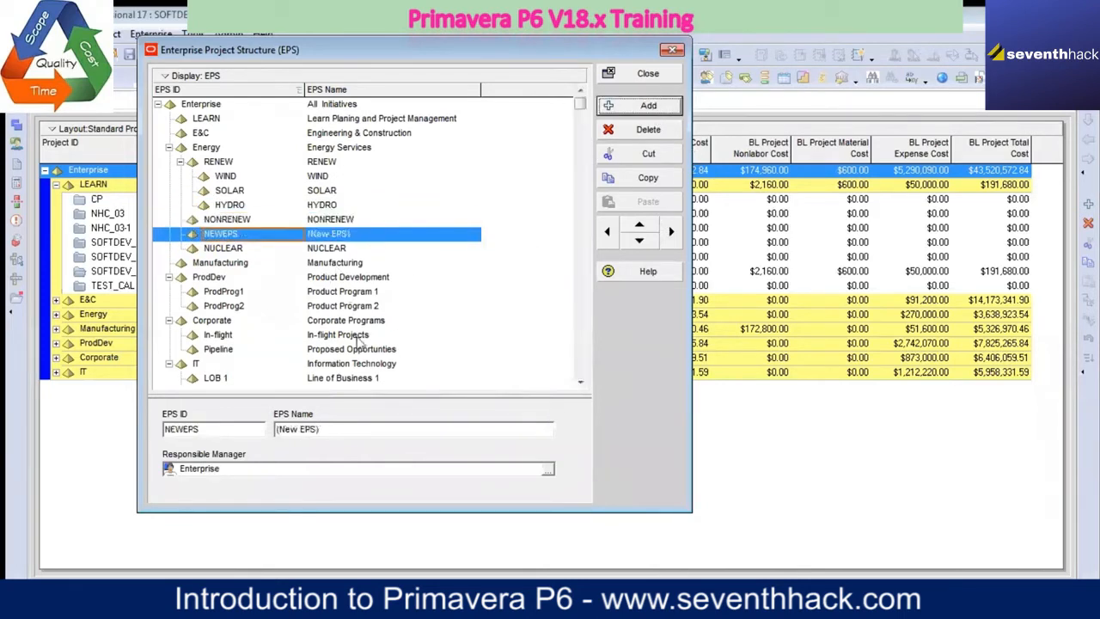
left_click(671, 231)
left_click_drag(230, 429, 115, 420)
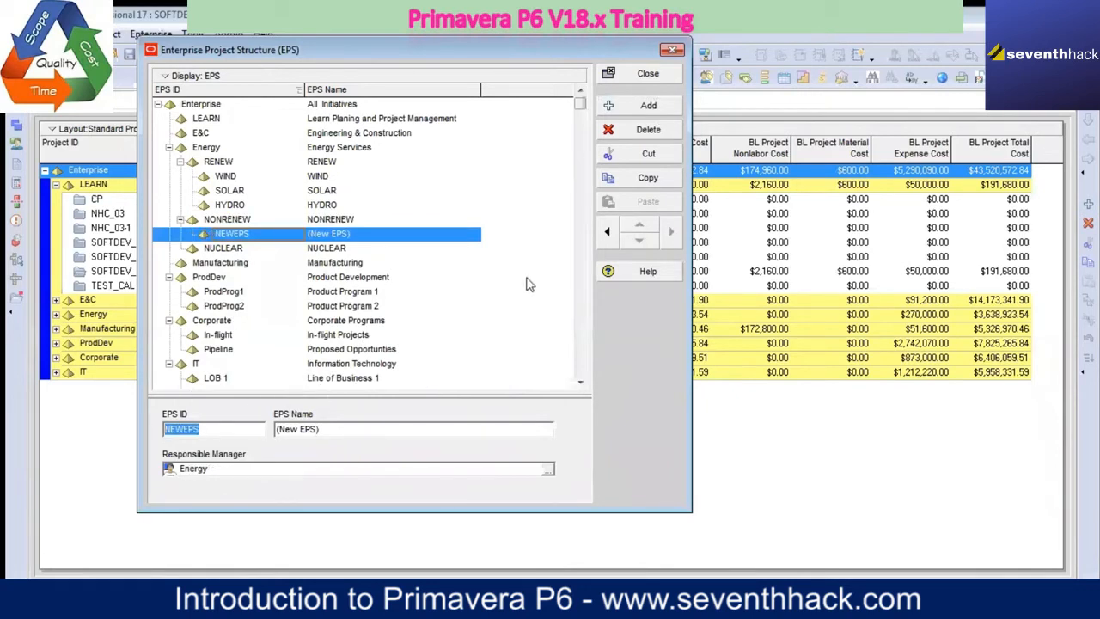
type("GAS")
double_click(213, 430)
type("THERMAL")
Step: Copy the ID THERMAL into the EPS Name of the new element beneath NONRENEW
left_click_drag(207, 428, 152, 424)
right_click(183, 430)
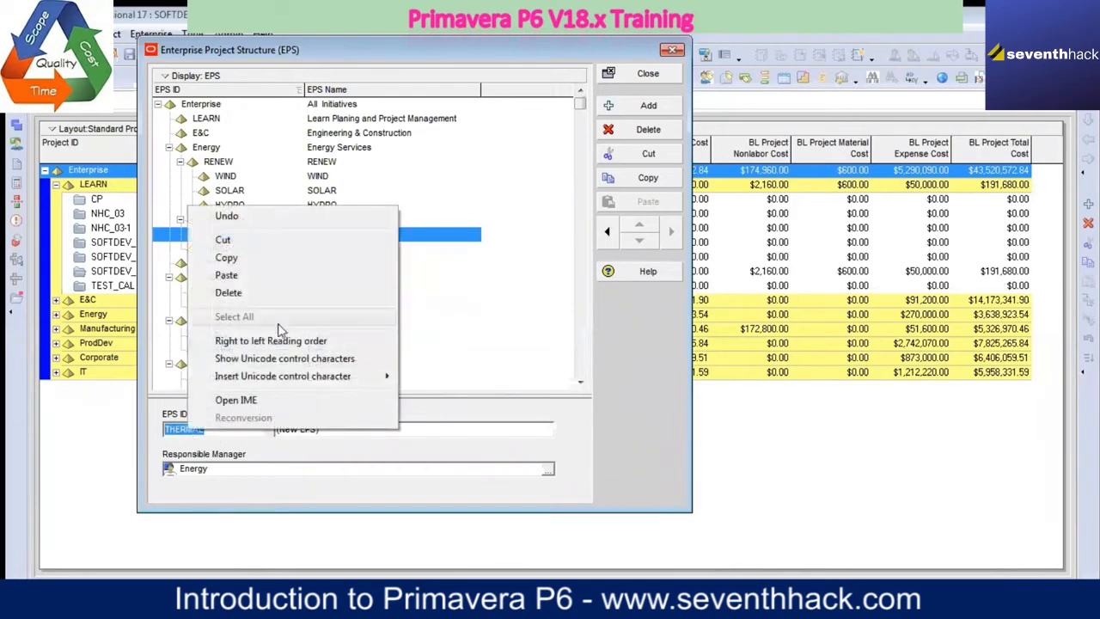
left_click(250, 257)
left_click_drag(368, 429, 221, 408)
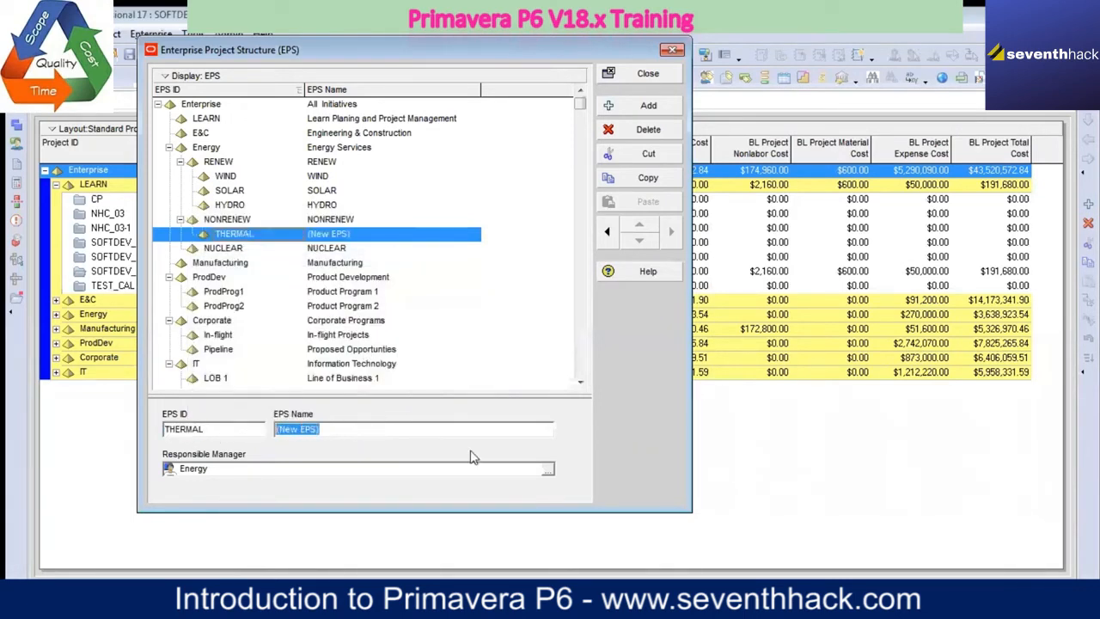
key("ctrl+v")
left_click(352, 263)
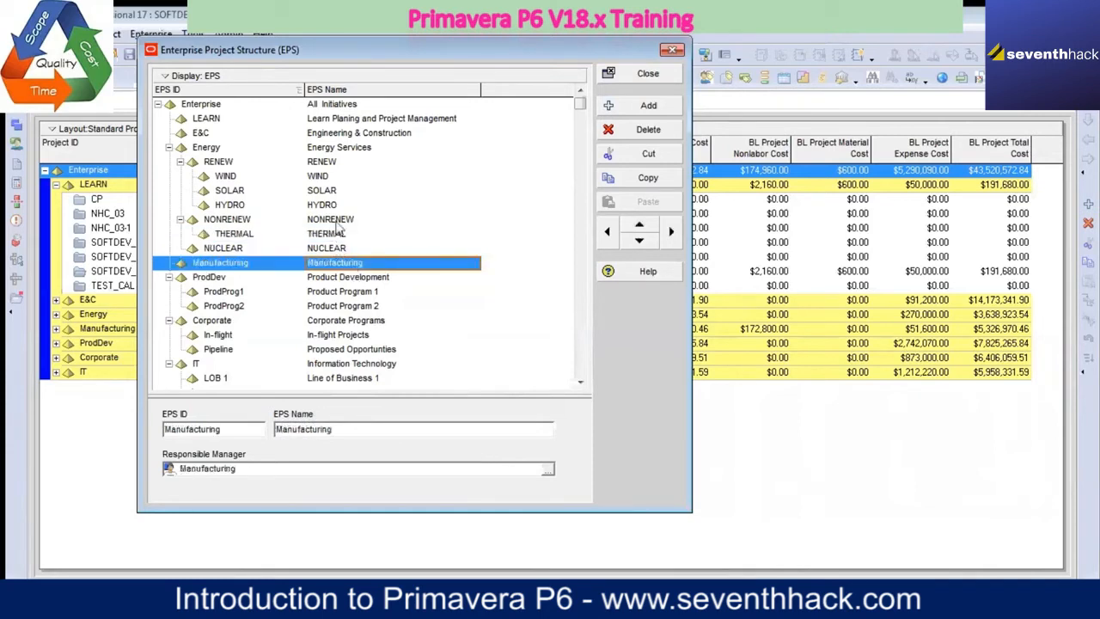
Step: Add another EPS element beneath NONRENEW, directly after THERMAL, and set its EPS ID to GAS
left_click(335, 220)
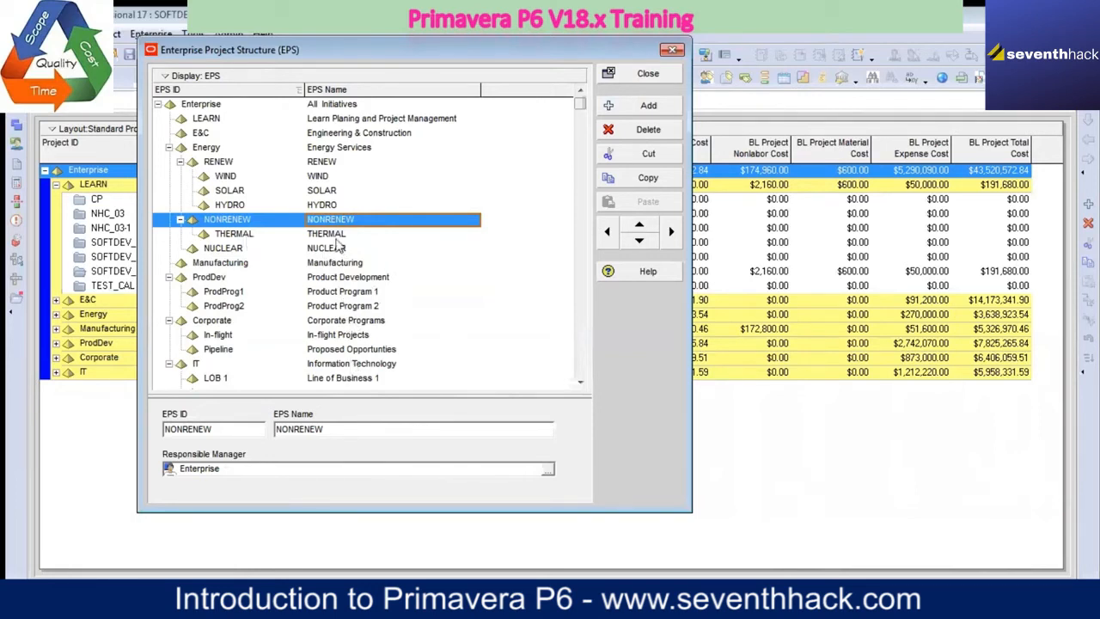
key("Down")
key("Up")
key("Down")
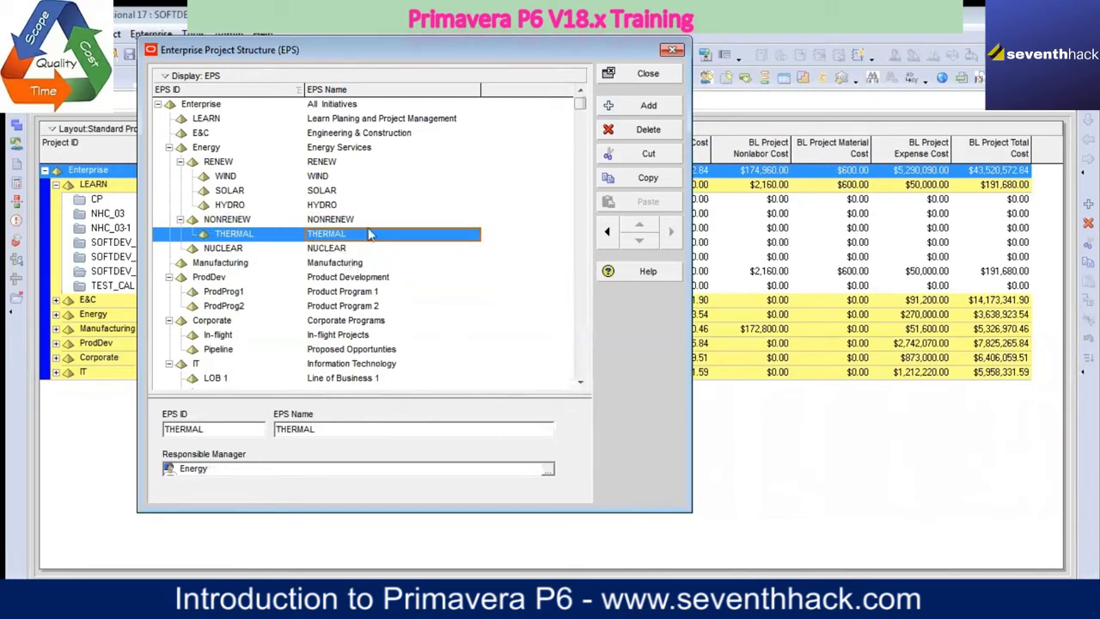
left_click(649, 106)
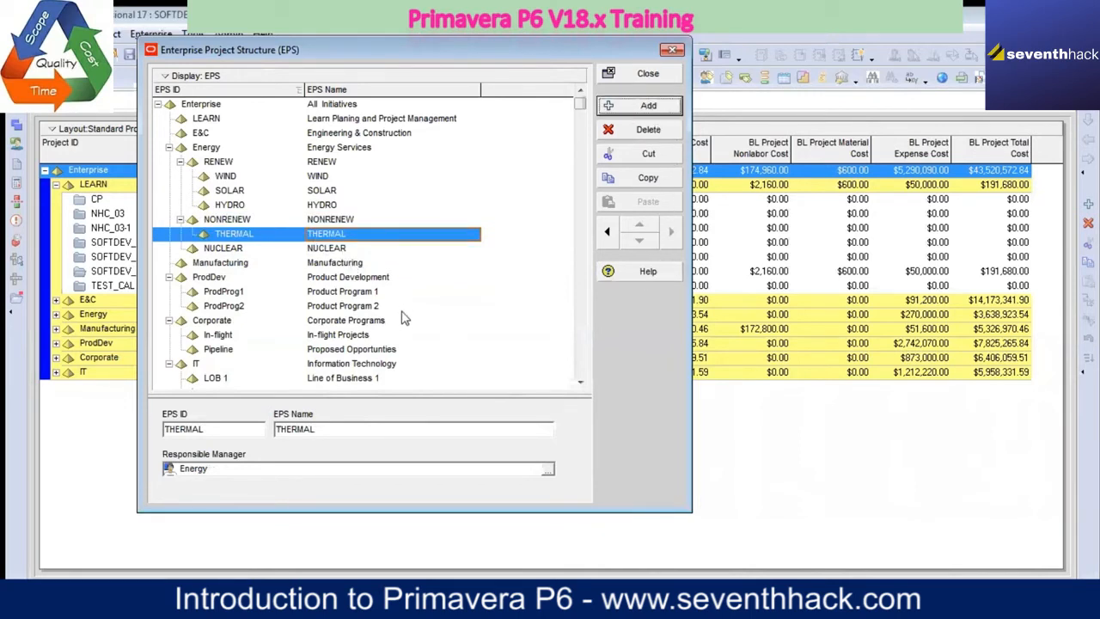
left_click_drag(260, 435, 122, 410)
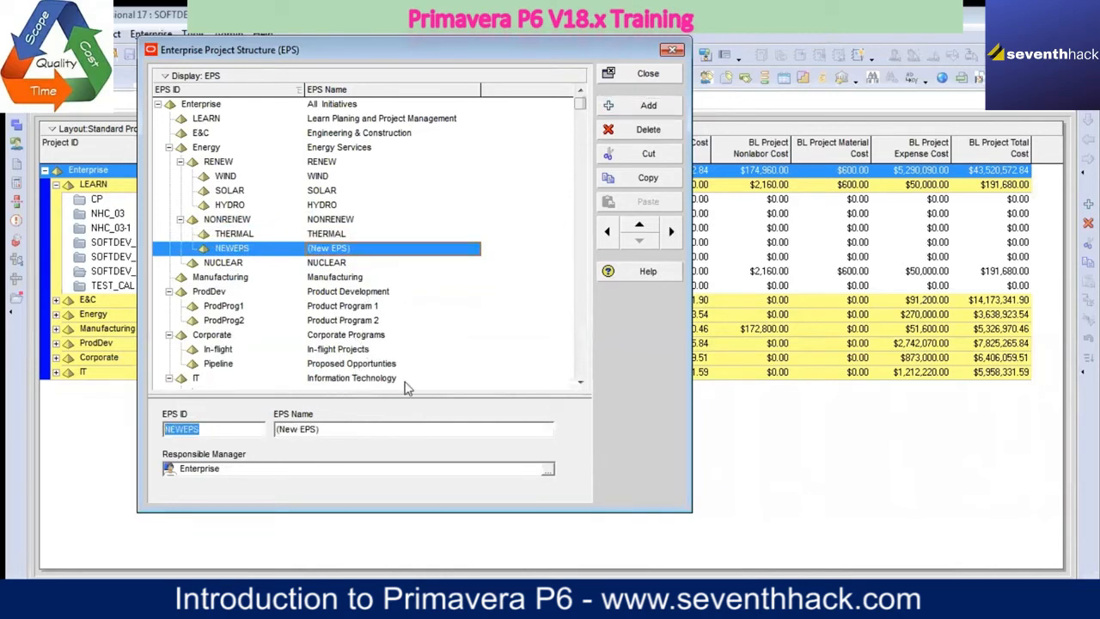
type("GAS")
left_click_drag(213, 430, 175, 430)
right_click(175, 430)
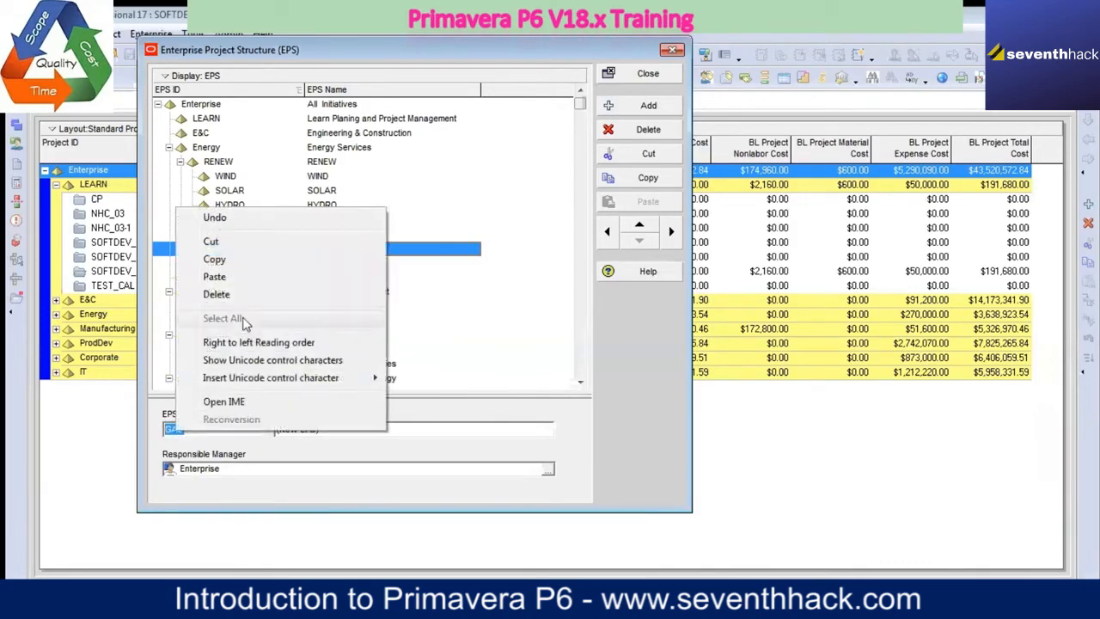
left_click(244, 257)
key("Tab")
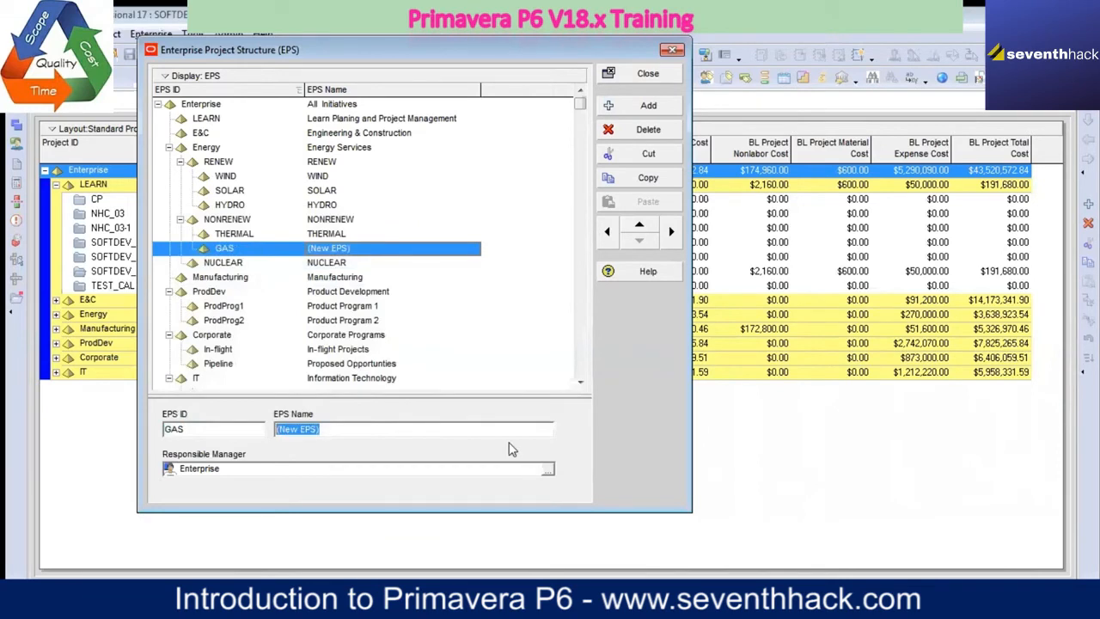
left_click(352, 429)
left_click_drag(351, 429, 219, 414)
Step: Extend the new element's EPS ID to GAS & OIL
left_click(228, 431)
type("&")
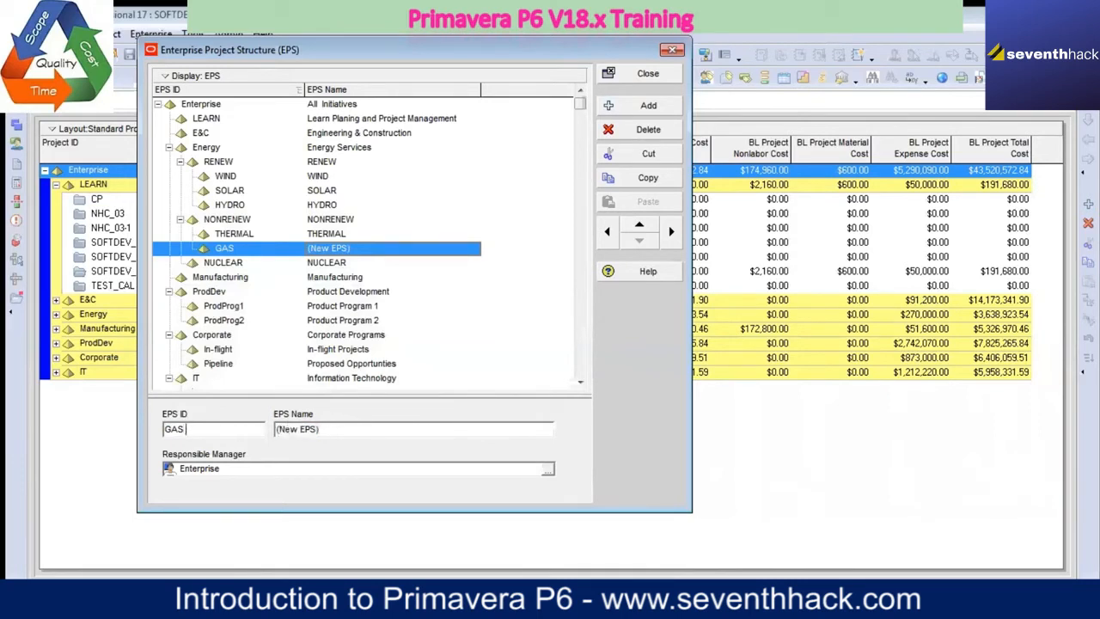
type(" oil")
key("BackSpace")
key("BackSpace")
key("BackSpace")
type("OIL")
key("BackSpace")
type("L")
Step: Copy the ID GAS & OIL into the element's EPS Name
key("ctrl+a")
left_click(288, 430)
key("ctrl+v")
left_click(352, 276)
left_click(342, 249)
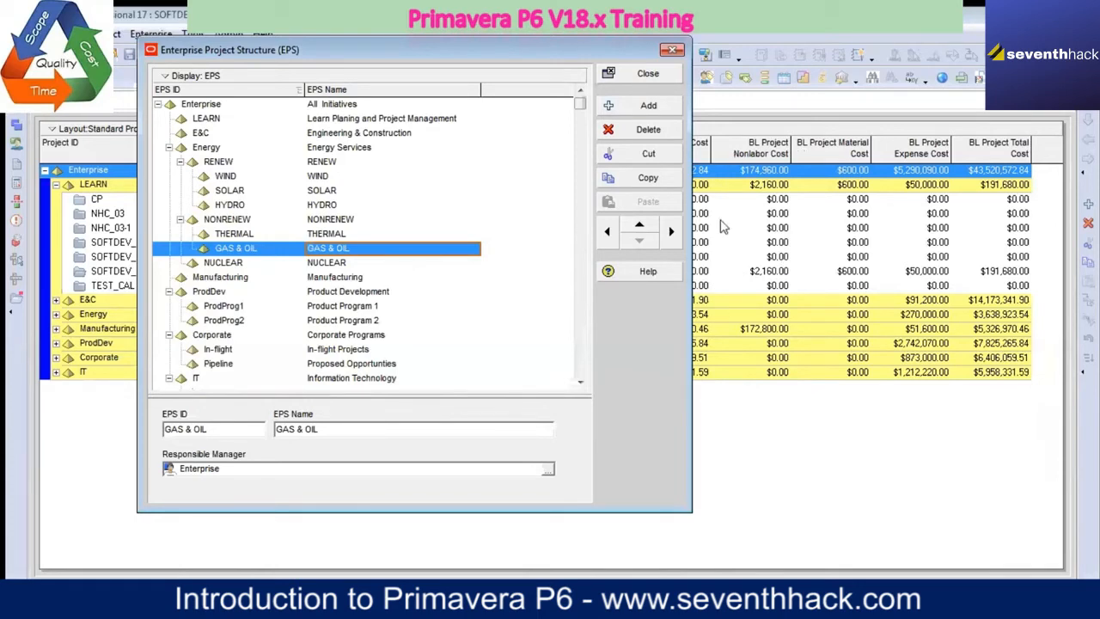
Step: Close the enterprise project structure and expand the Energy branch in the project list to review its new elements
left_click(648, 74)
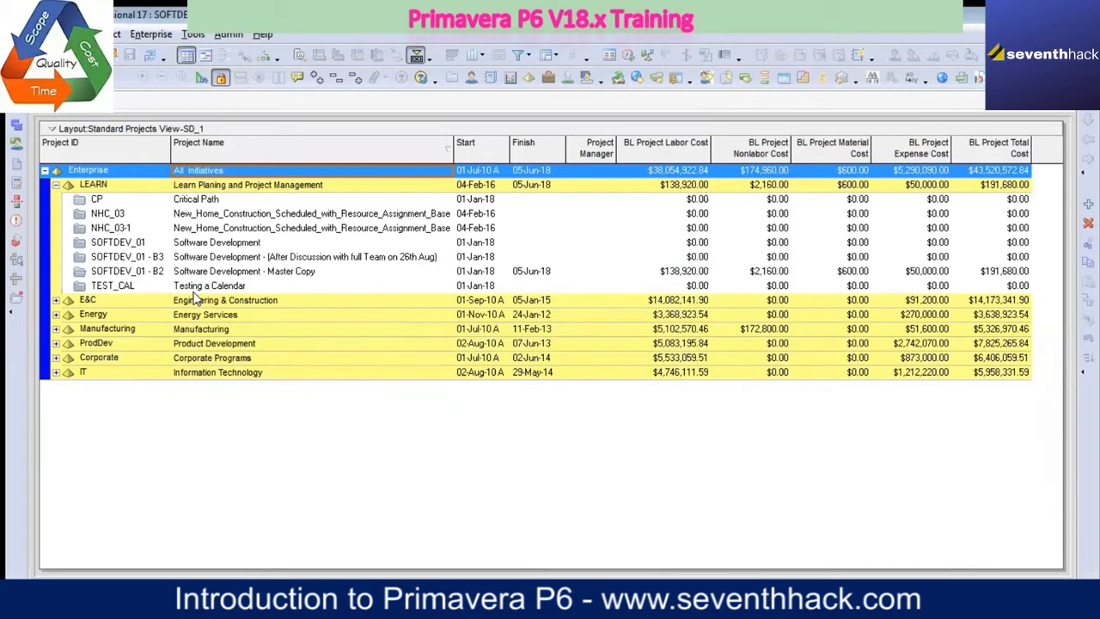
left_click(55, 315)
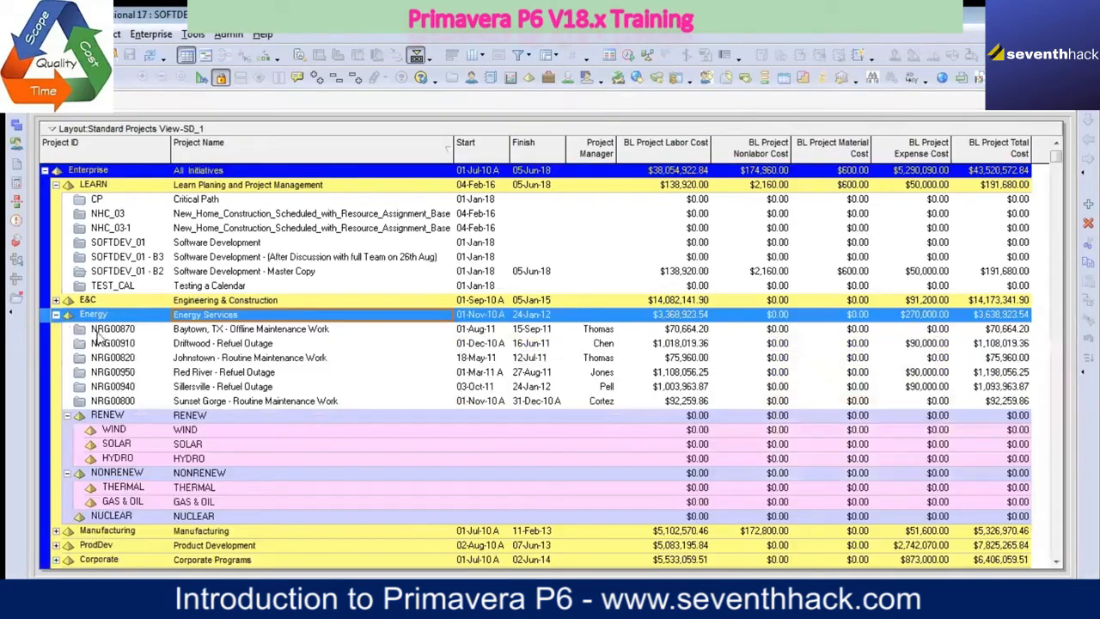
left_click(172, 430)
scroll(233, 451, "down", 1)
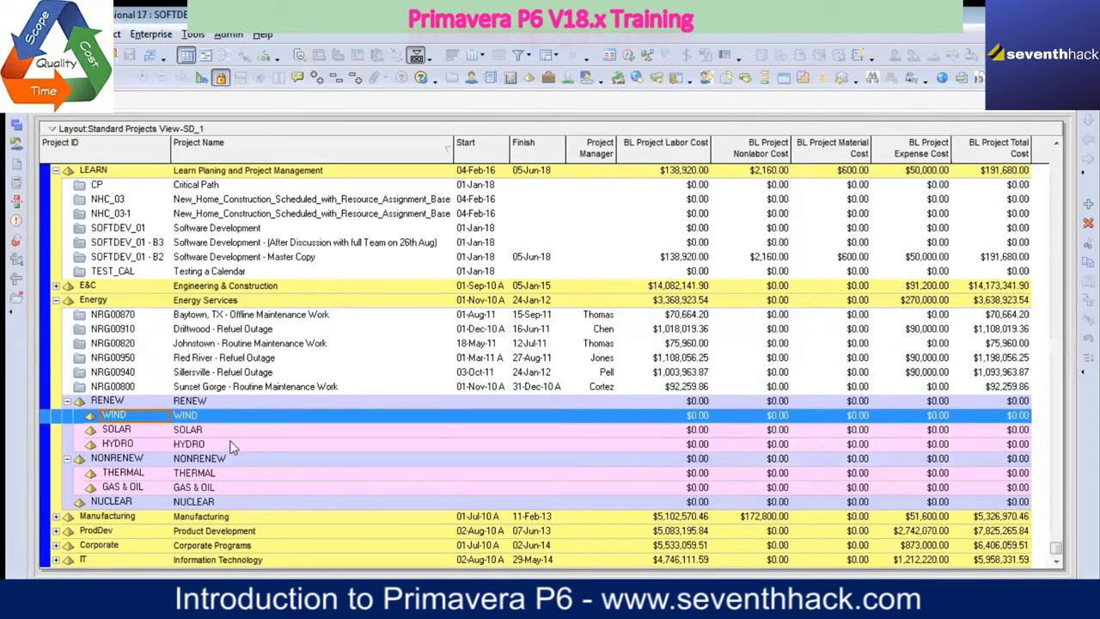
Step: Move the project Baytown, TX - Offline Maintenance Work (NRG00870) from Energy into the WIND element
left_click(265, 318)
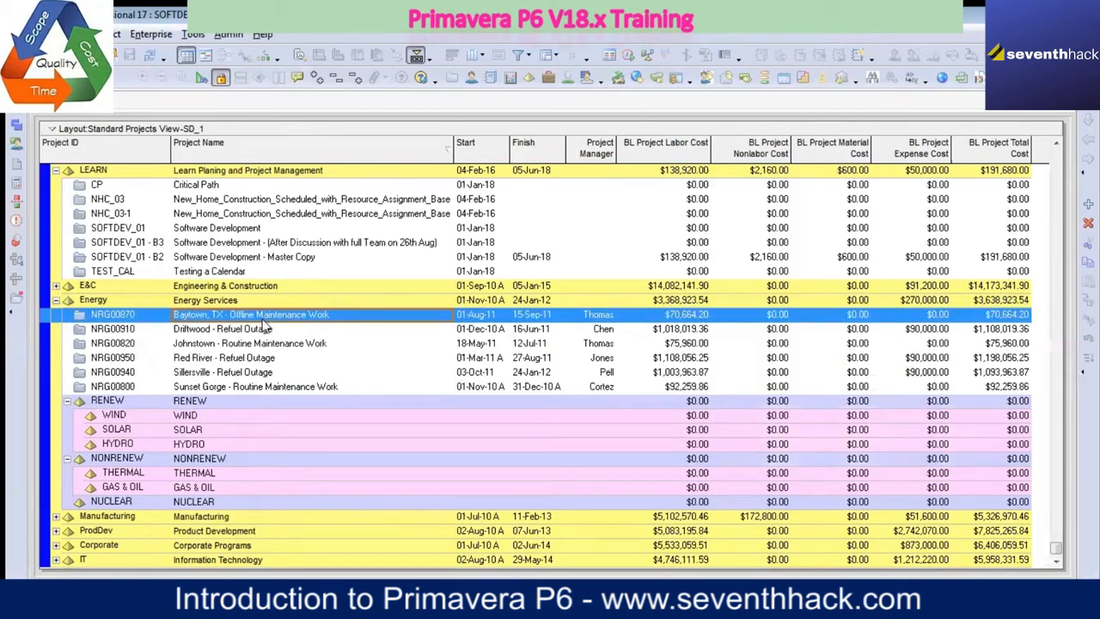
right_click(55, 312)
left_click(117, 296)
left_click(197, 416)
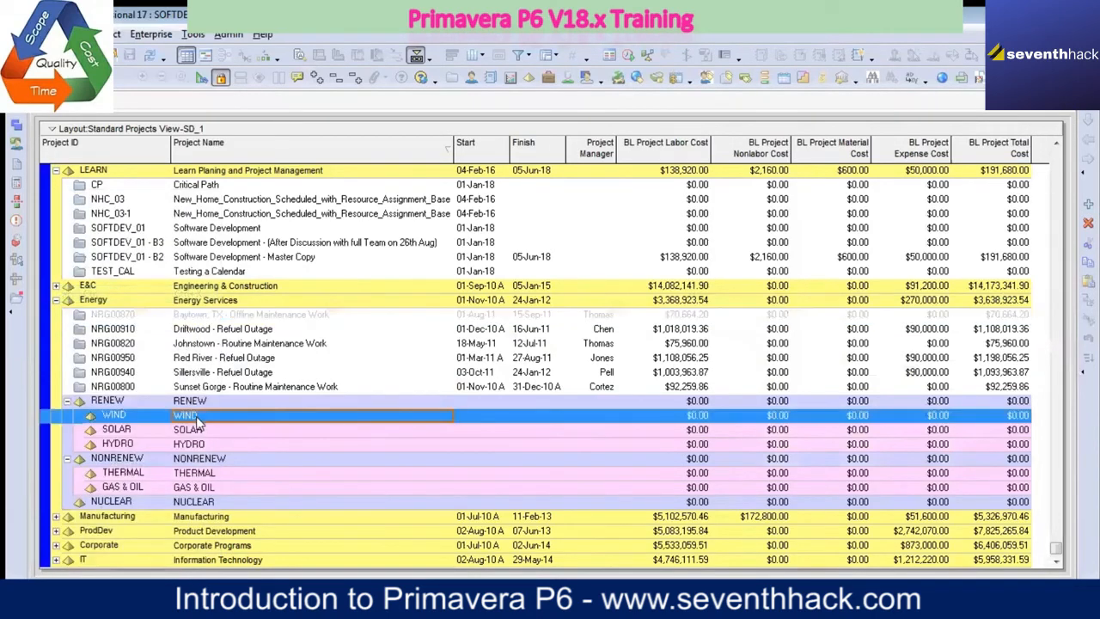
right_click(197, 418)
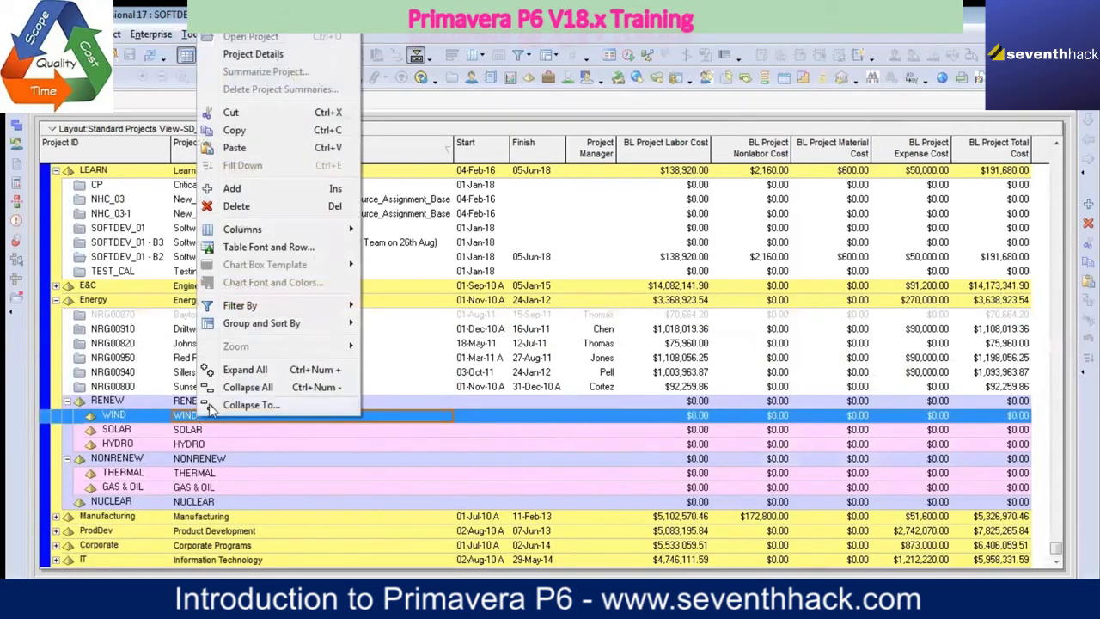
left_click(257, 148)
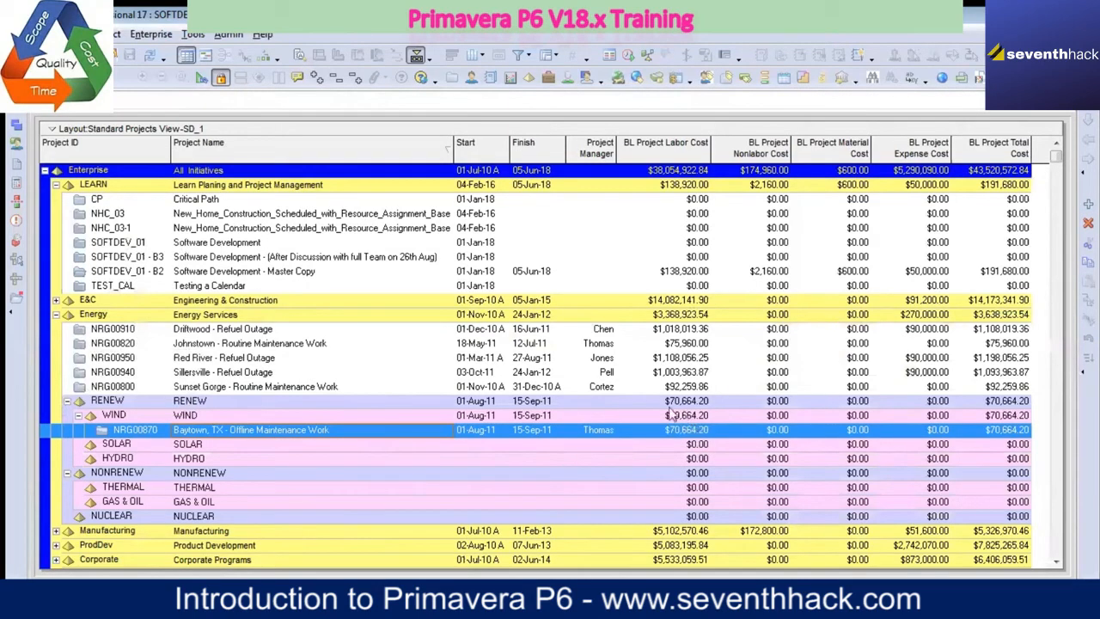
Step: Move the project Driftwood - Refuel Outage (NRG00910) from Energy into the SOLAR element
left_click(241, 330)
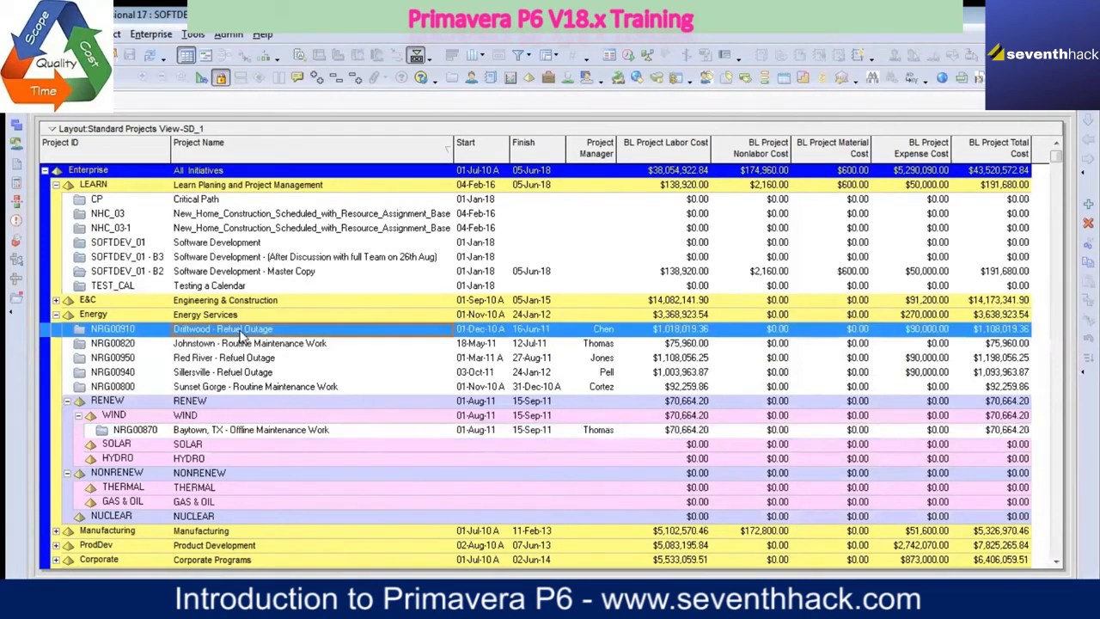
right_click(241, 329)
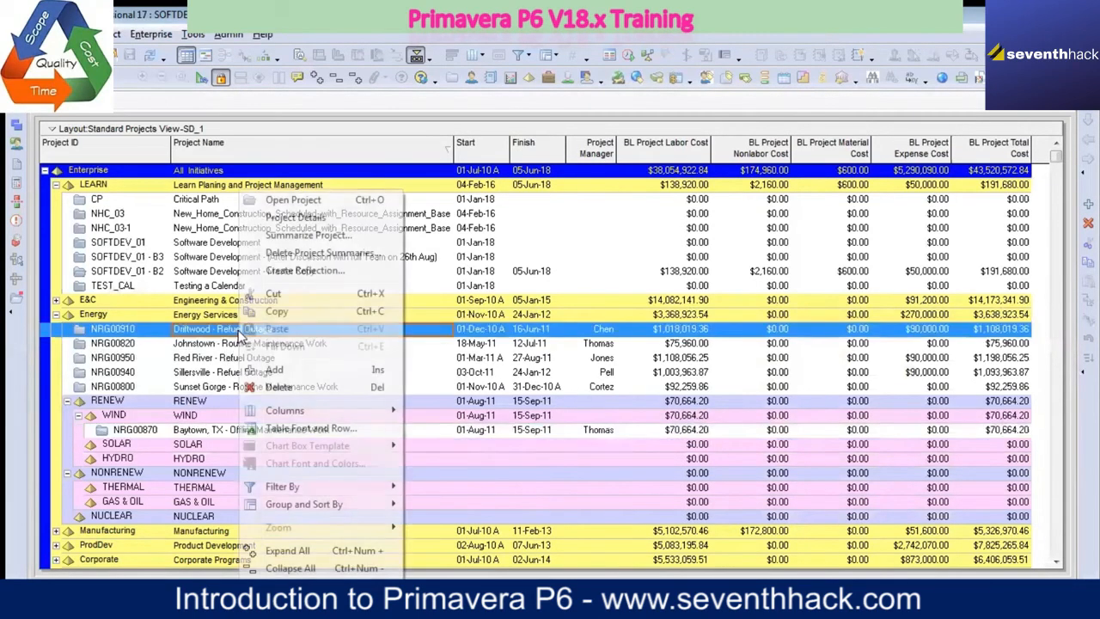
left_click(274, 295)
left_click(206, 445)
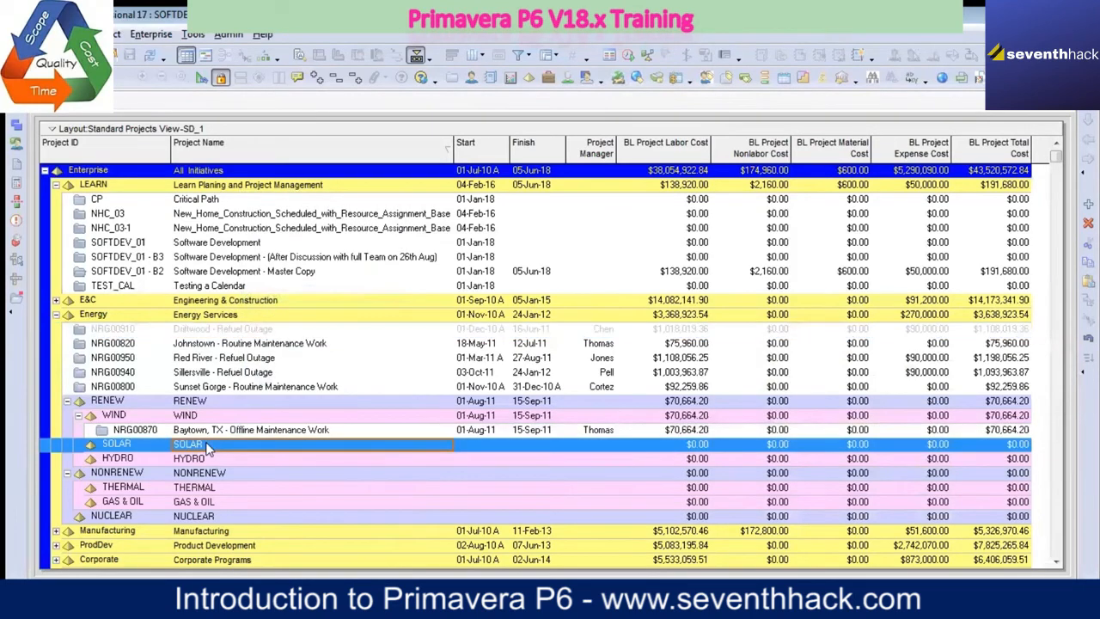
right_click(206, 445)
left_click(244, 175)
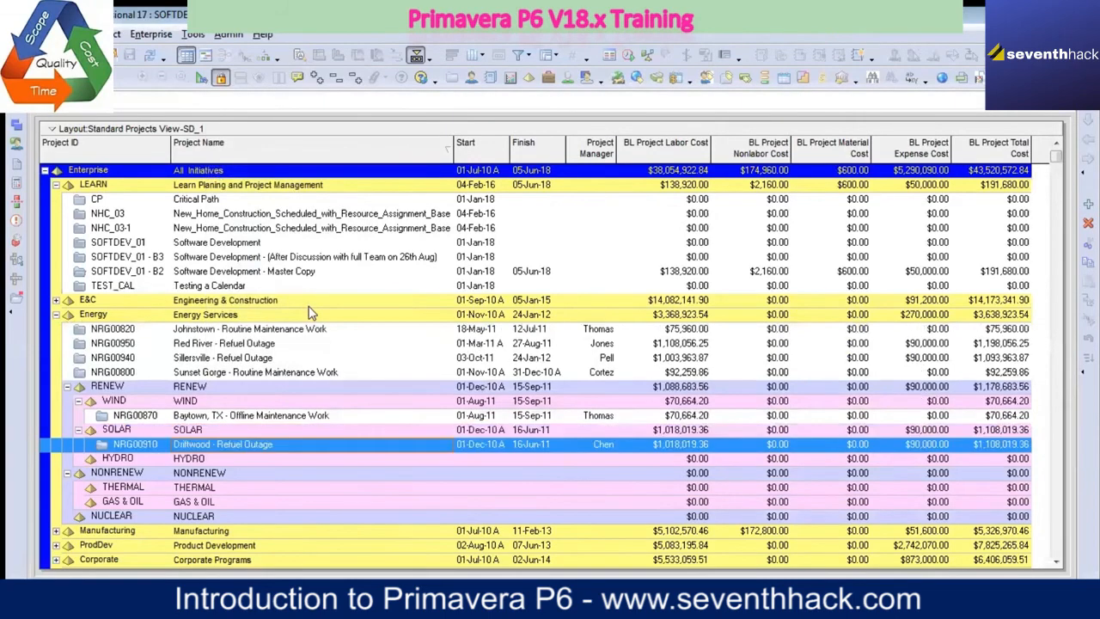
Step: Move the project Johnstown - Routine Maintenance Work (NRG00820) from Energy into the HYDRO element
left_click(225, 333)
right_click(225, 337)
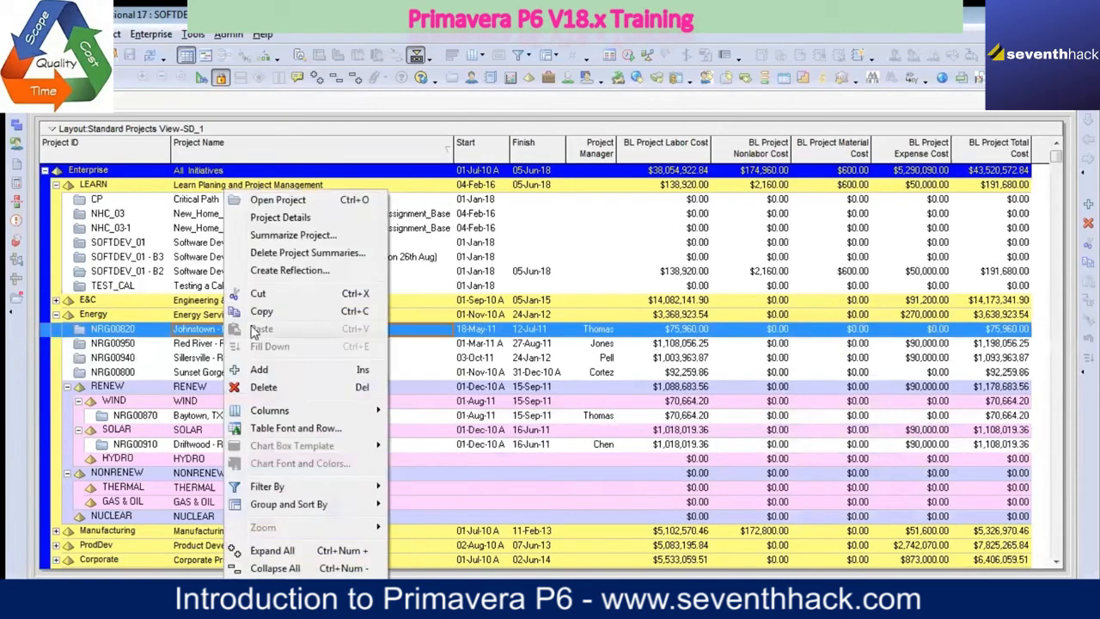
left_click(266, 297)
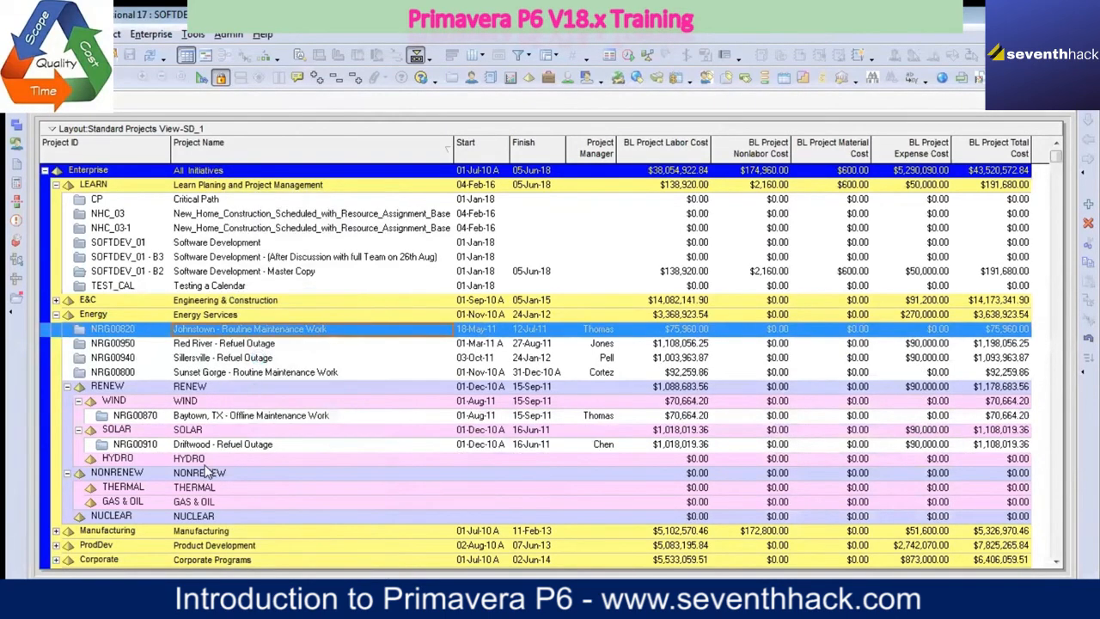
left_click(199, 461)
right_click(199, 462)
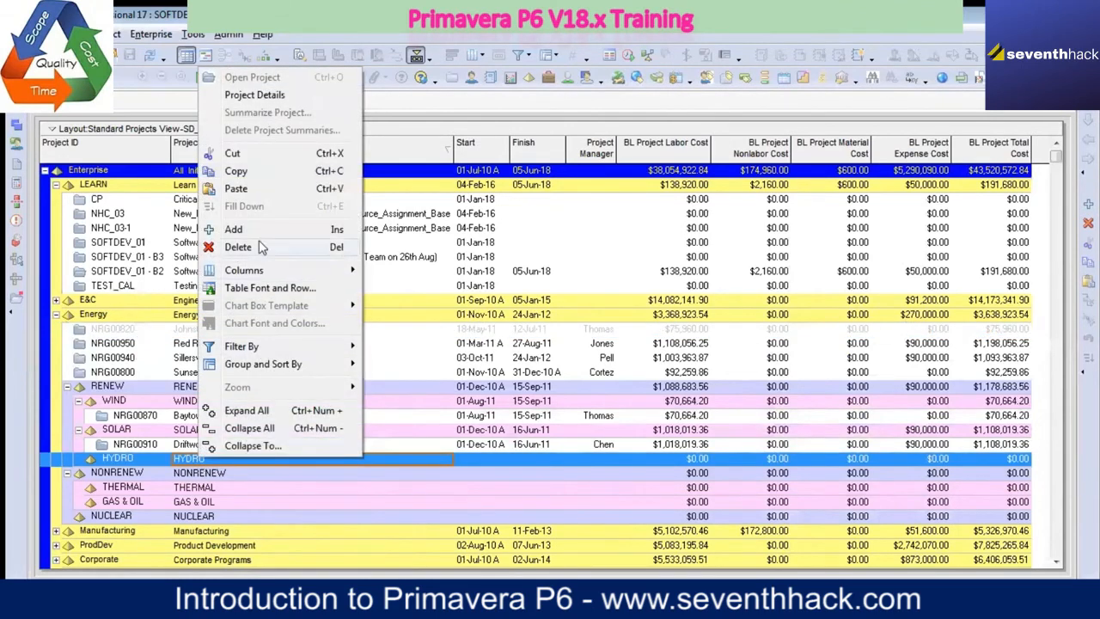
left_click(236, 188)
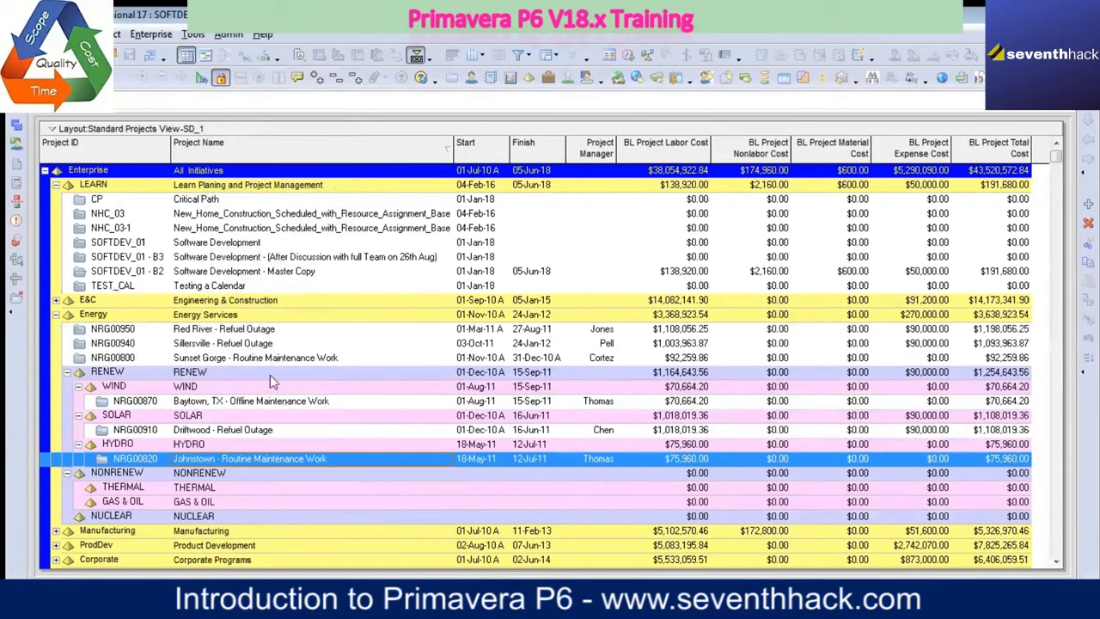
Step: Move the project Red River - Refuel Outage (NRG00950) from Energy into the THERMAL element
left_click(257, 335)
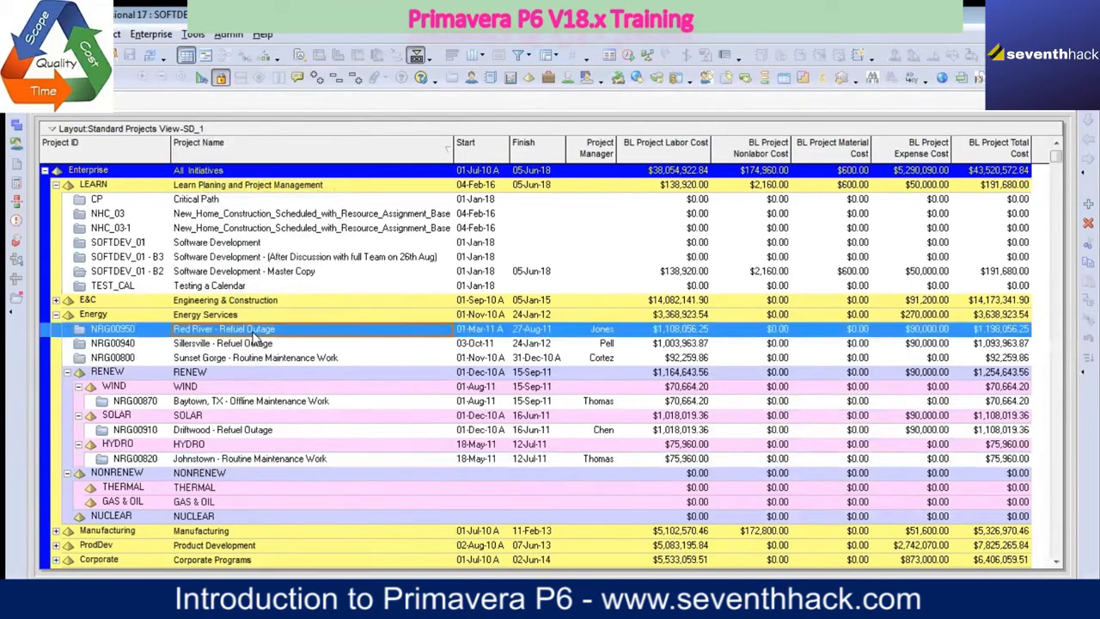
right_click(256, 335)
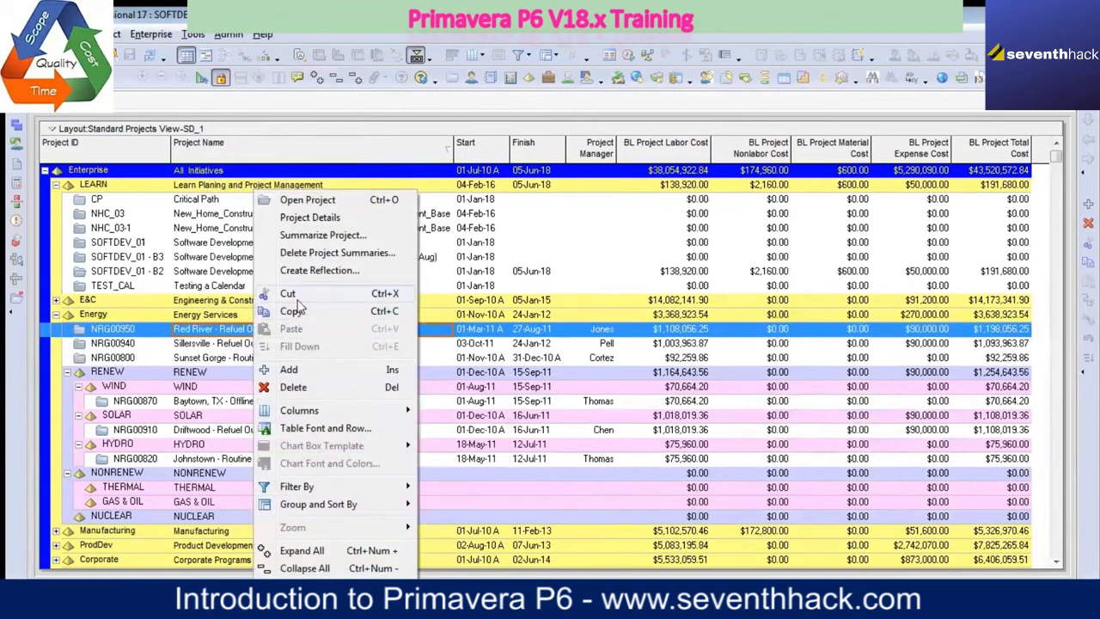
left_click(289, 294)
left_click(210, 488)
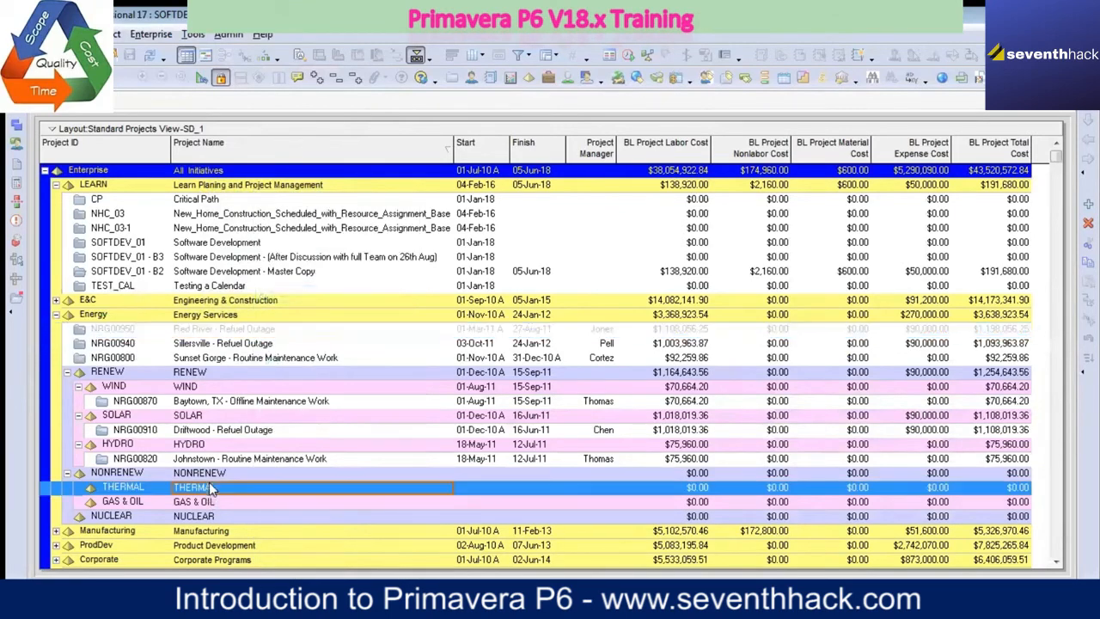
right_click(210, 488)
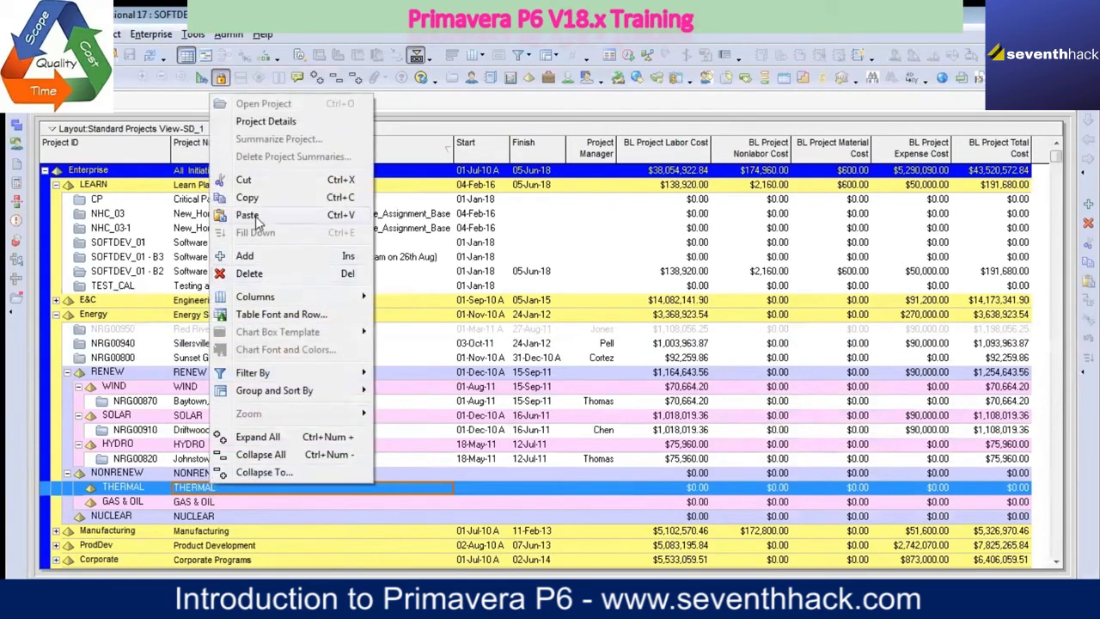
left_click(234, 215)
Step: Move the project Sillersville - Refuel Outage (NRG00940) from Energy into the GAS & OIL element
left_click(229, 335)
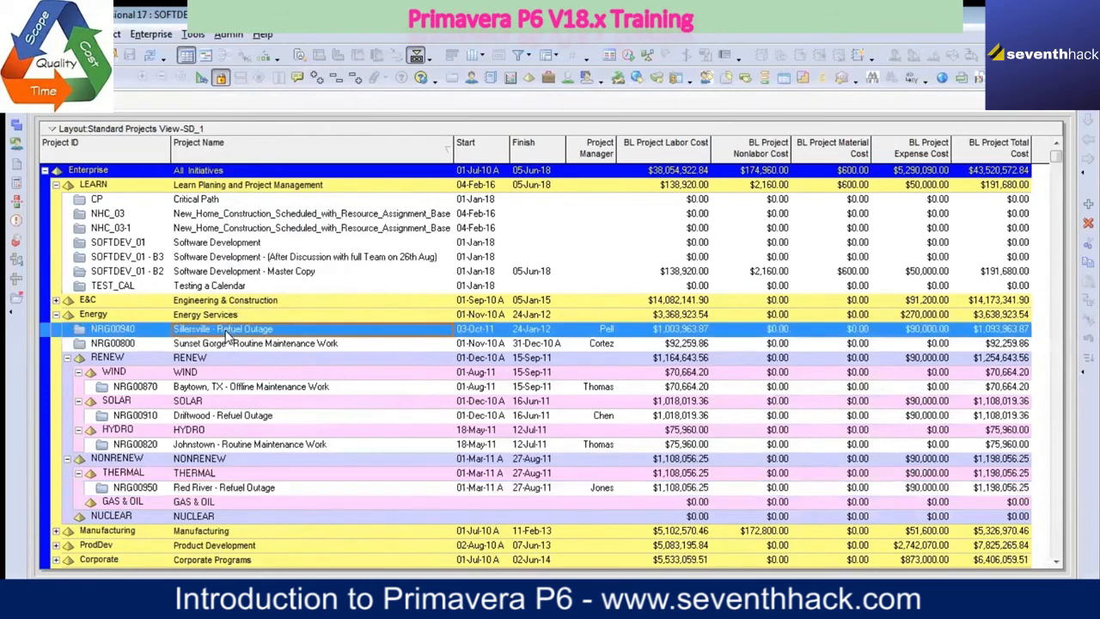
right_click(228, 336)
left_click(276, 295)
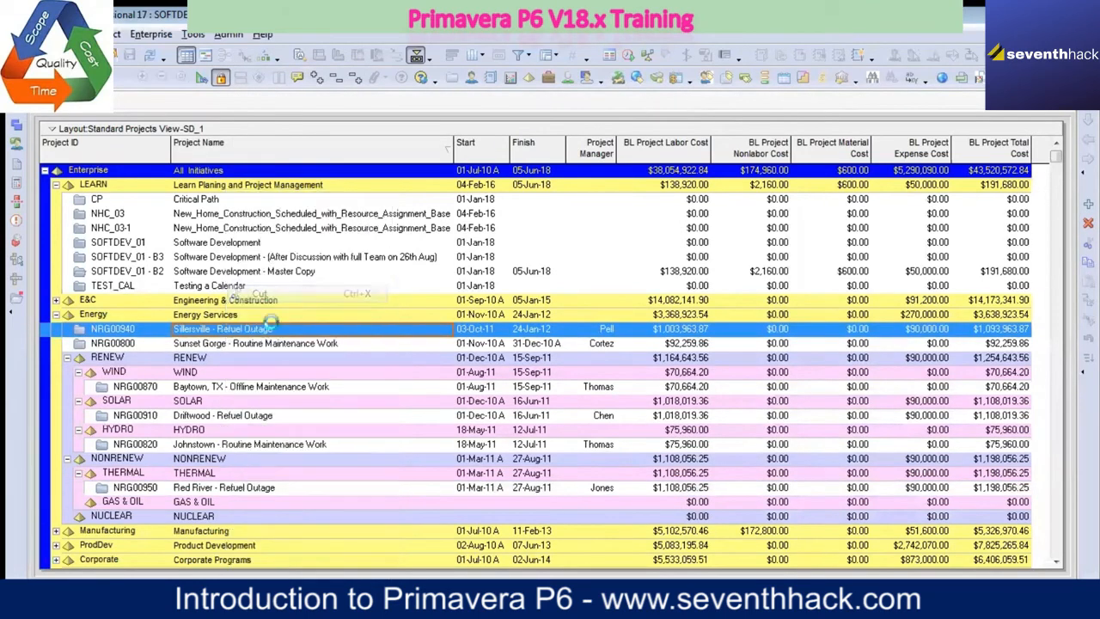
left_click(196, 508)
right_click(198, 508)
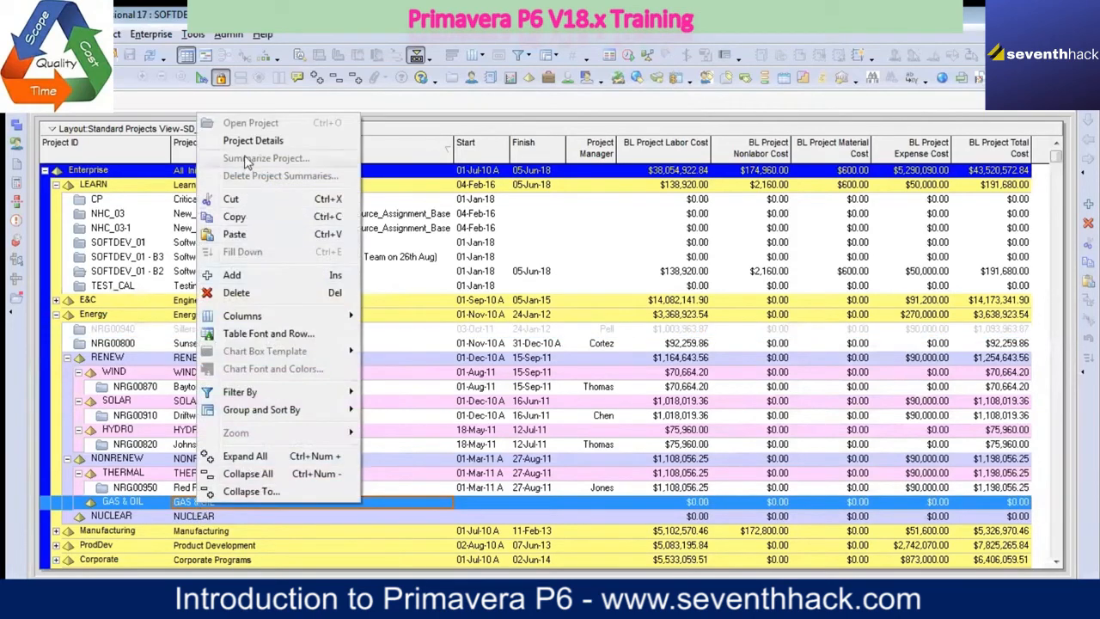
left_click(237, 238)
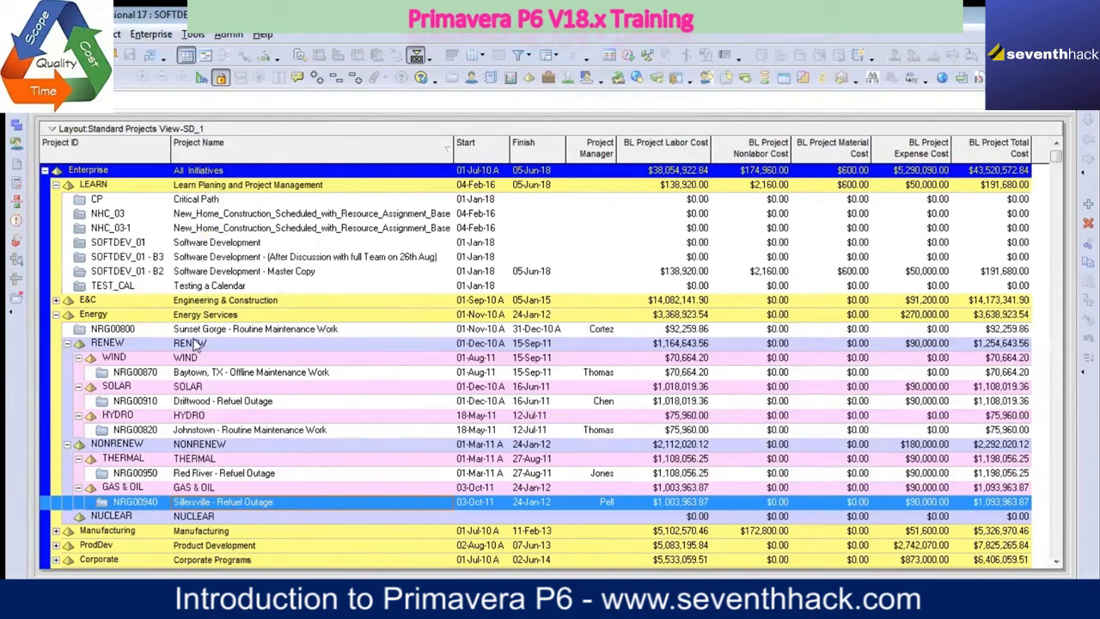
Step: Move the project Sunset Gorge - Routine Maintenance Work (NRG00800) from Energy into the NUCLEAR element
left_click(196, 331)
right_click(196, 331)
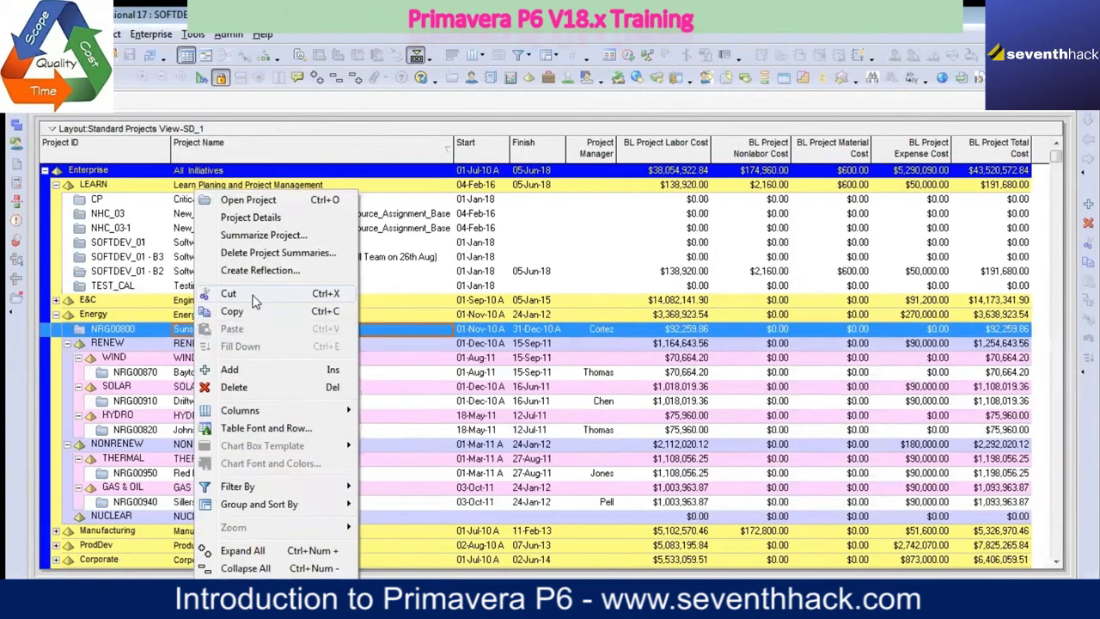
left_click(213, 224)
left_click(205, 520)
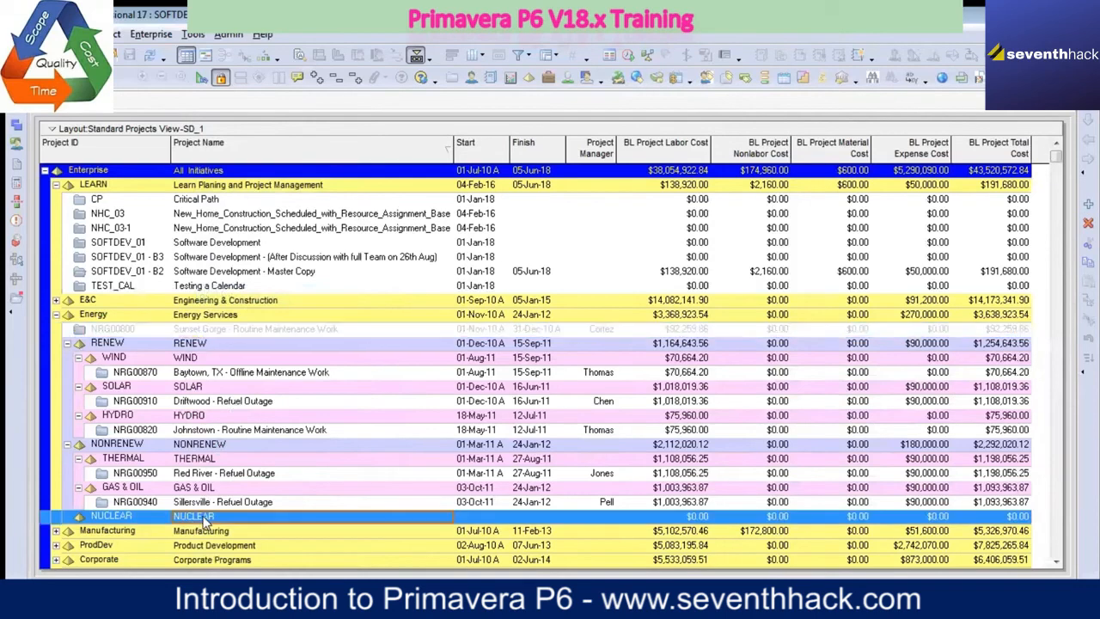
right_click(204, 518)
left_click(244, 248)
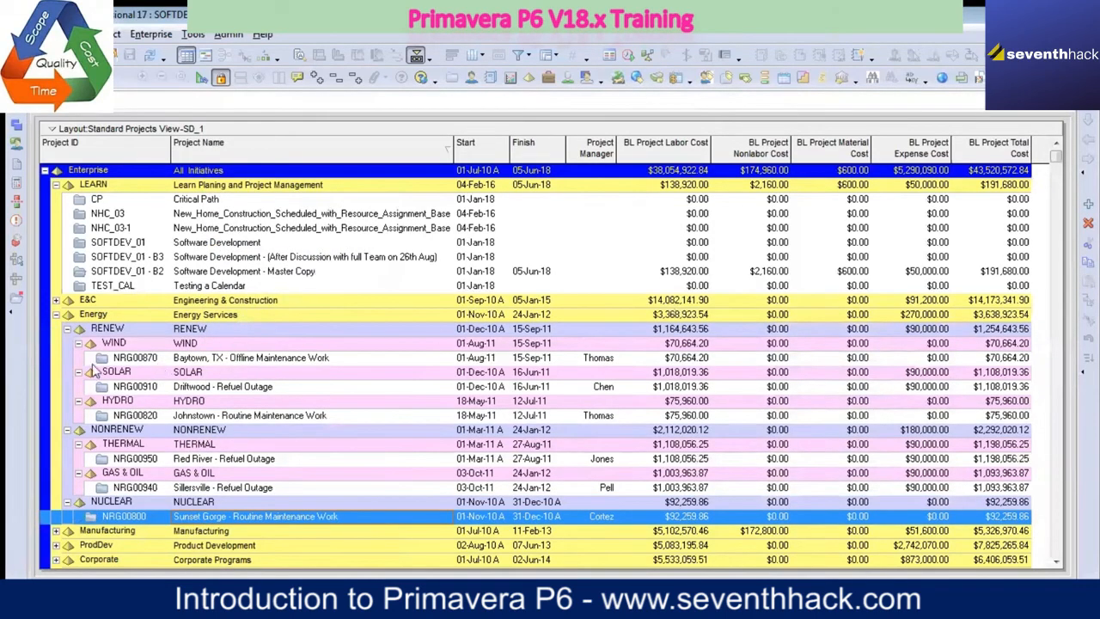
Step: Collapse the RENEW, NONRENEW and NUCLEAR elements beneath Energy and examine their summarized dates and costs
left_click(56, 314)
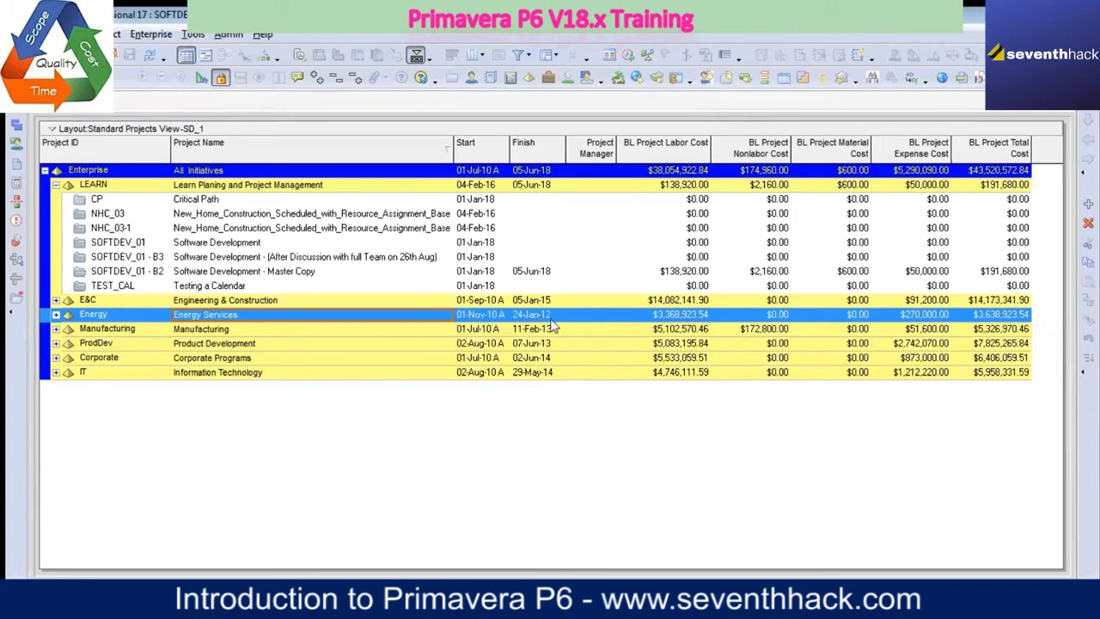
left_click(57, 316)
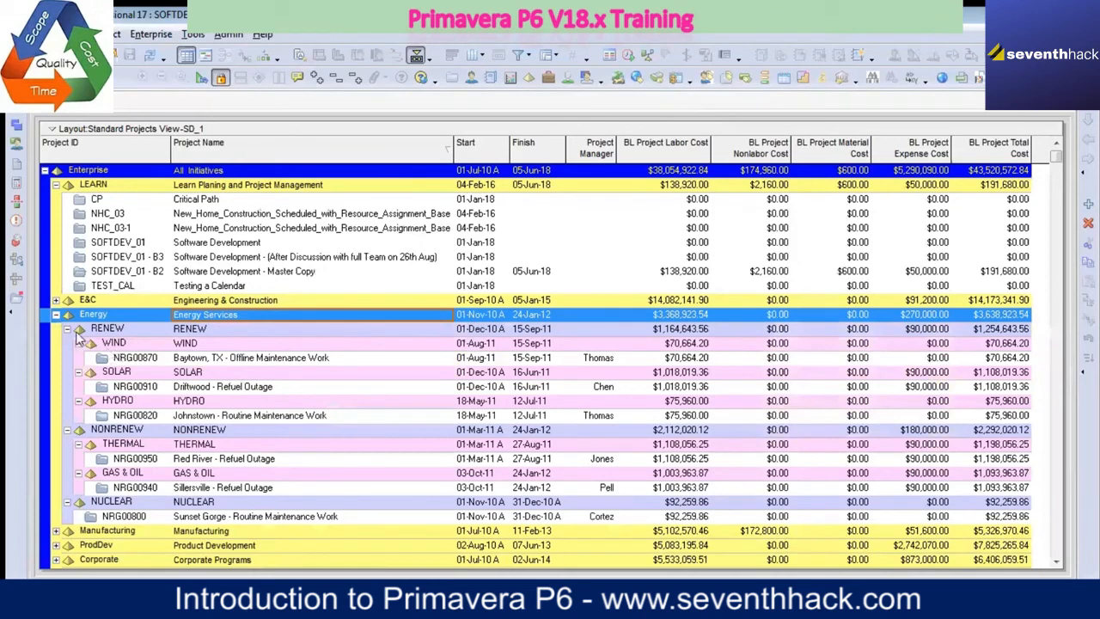
left_click(67, 328)
left_click(67, 343)
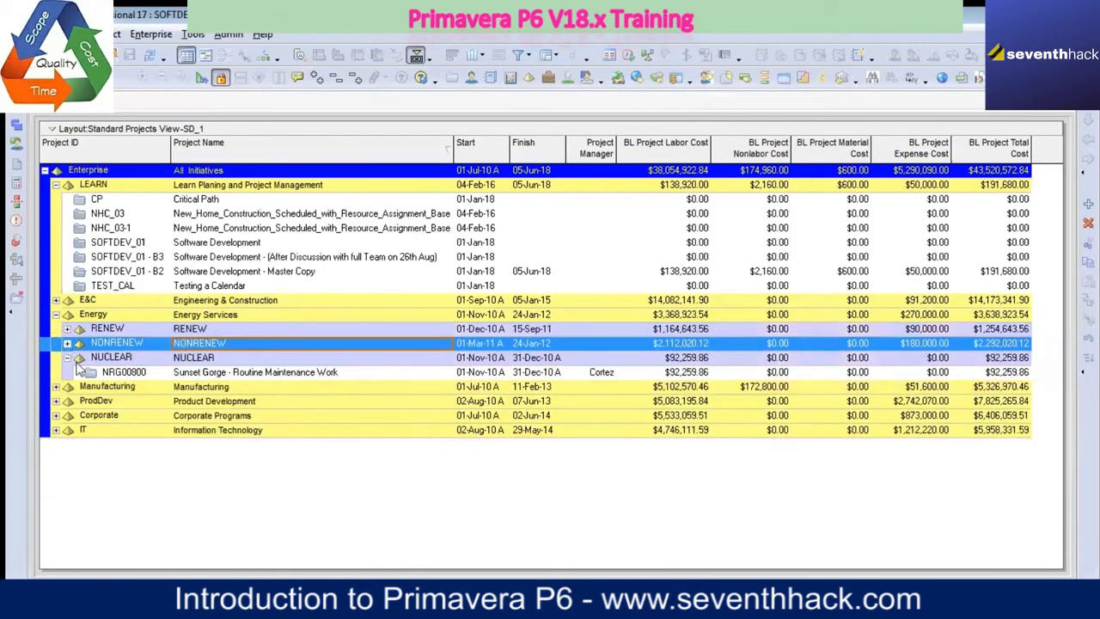
left_click(67, 357)
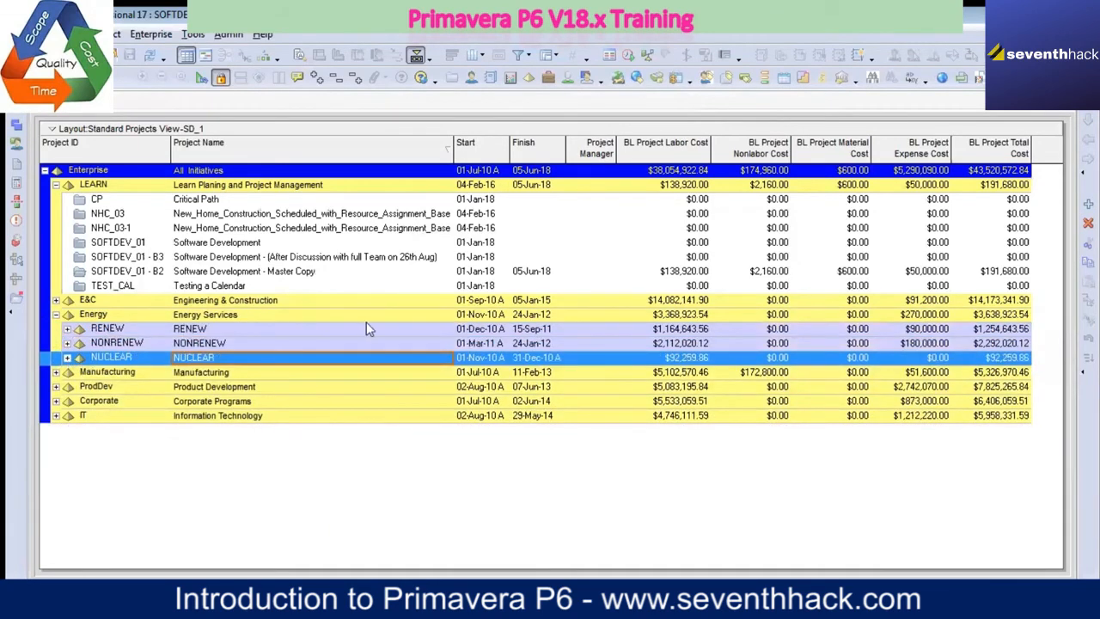
left_click(515, 330)
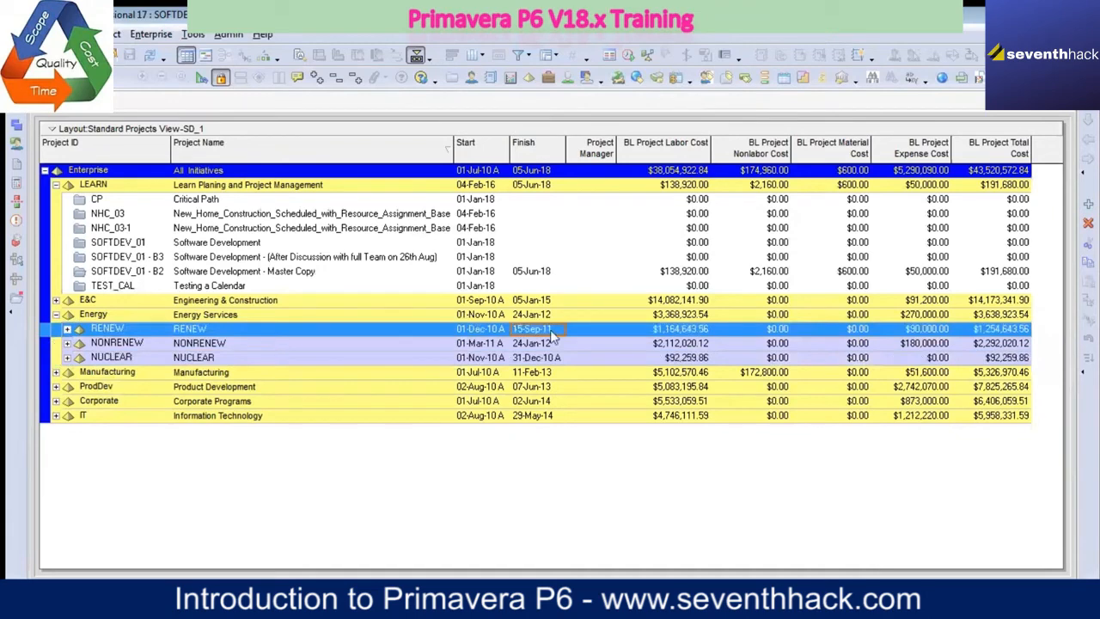
Step: Expand RENEW and compare the WIND, SOLAR and HYDRO summaries with the dates, costs and managers of their projects
left_click(67, 329)
left_click(78, 343)
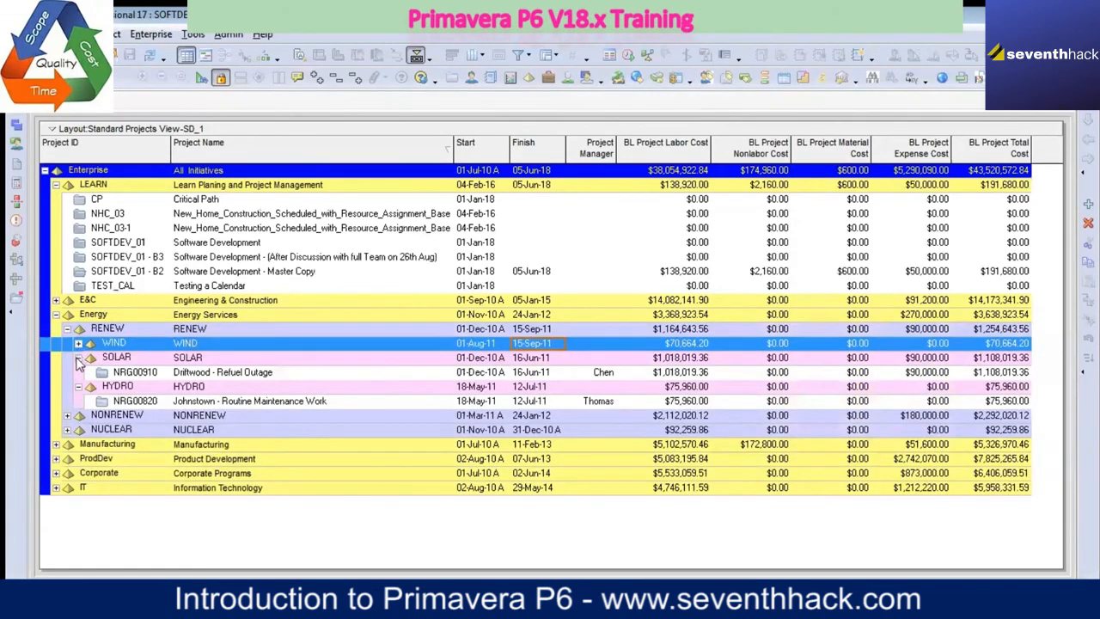
left_click(78, 357)
left_click(78, 372)
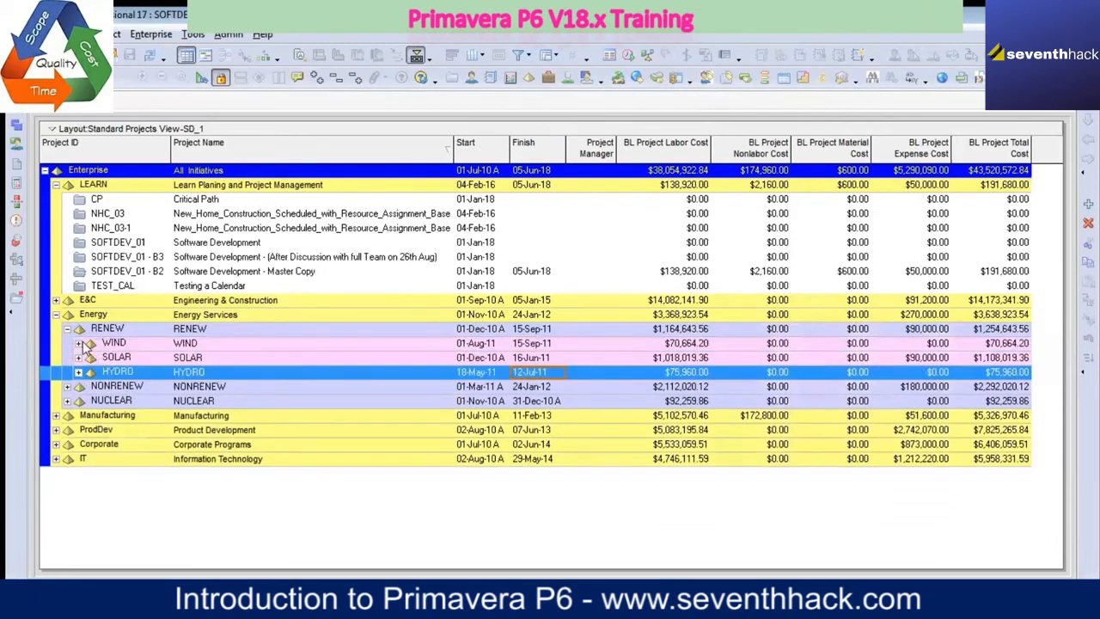
left_click(78, 343)
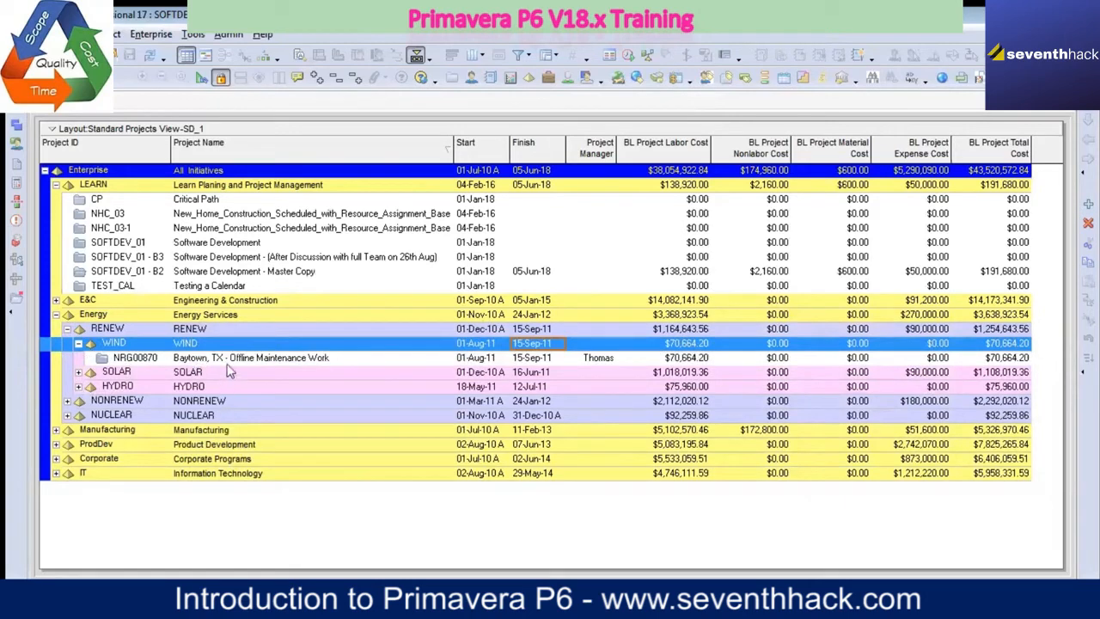
left_click(78, 343)
left_click(78, 343)
left_click(79, 371)
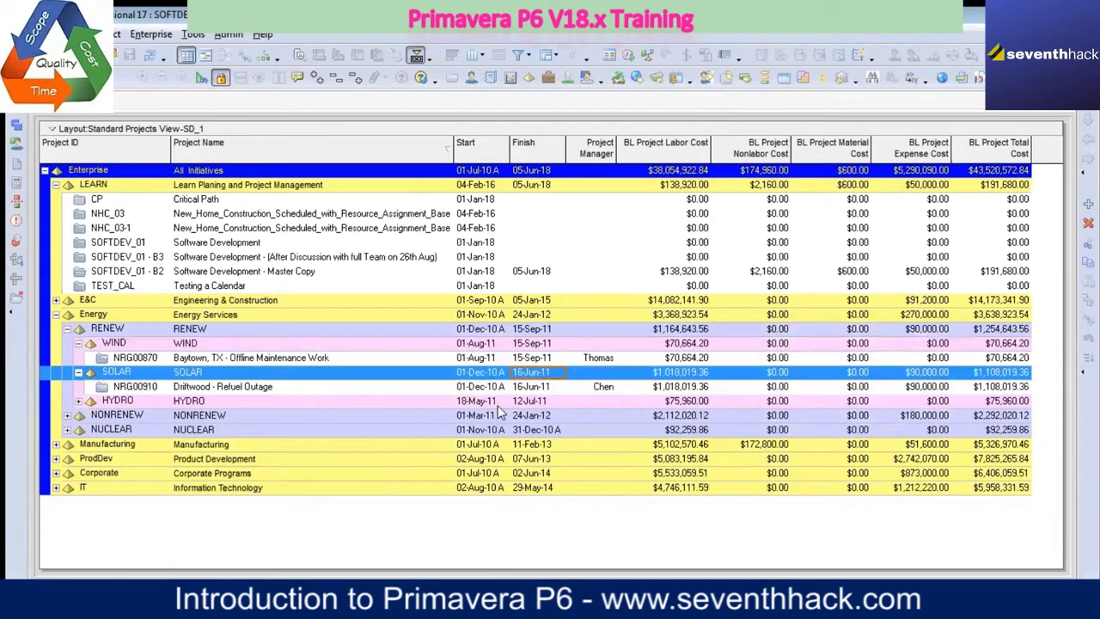
left_click(78, 400)
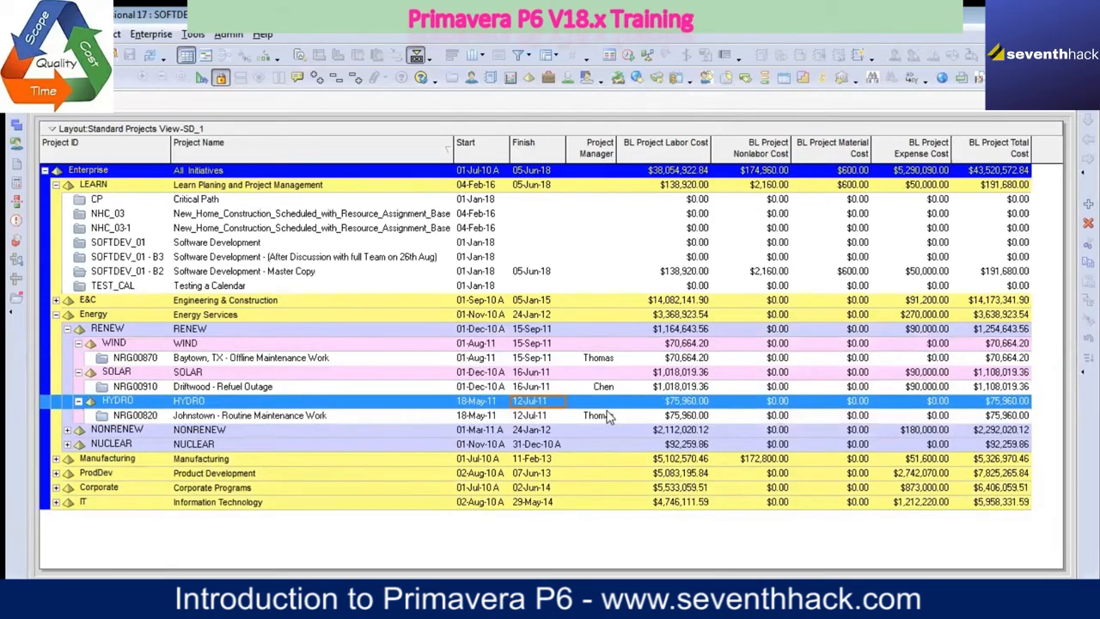
left_click(606, 416)
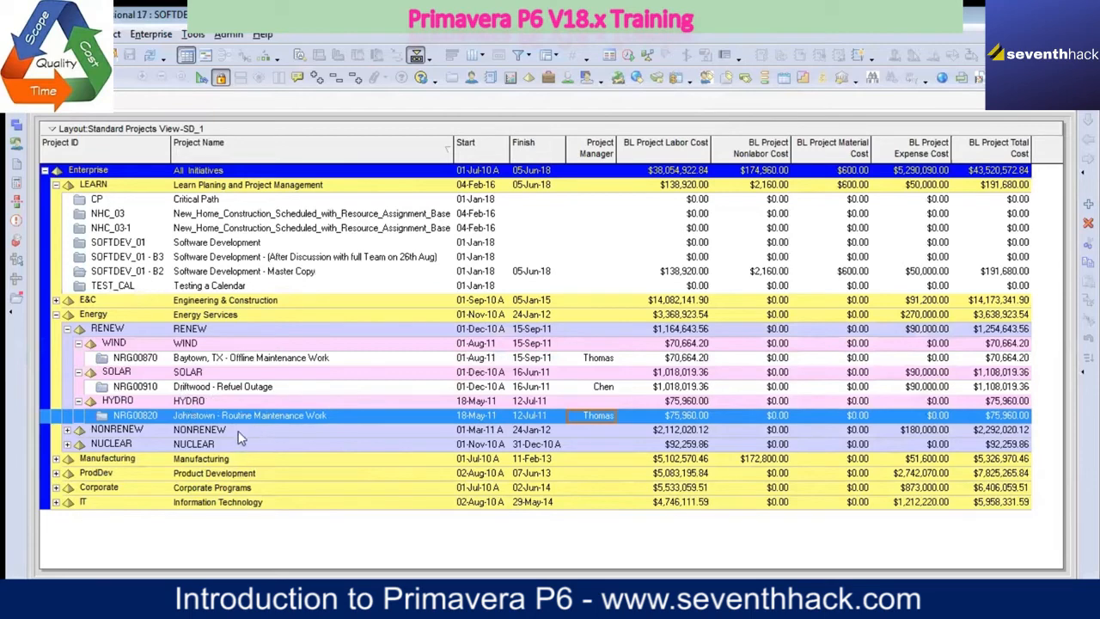
right_click(275, 419)
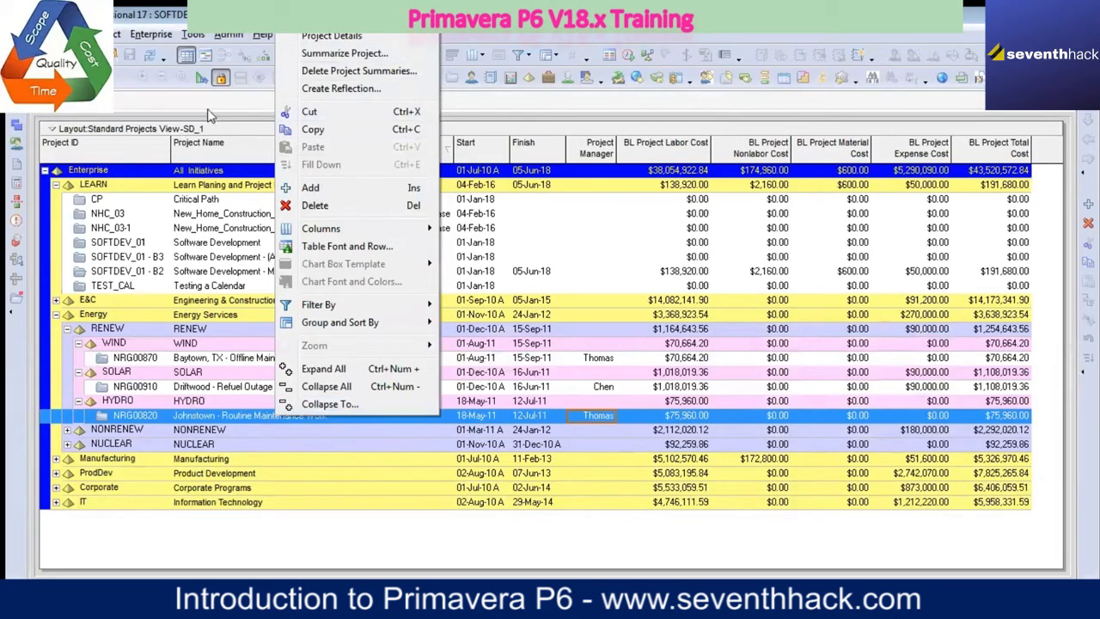
left_click(161, 100)
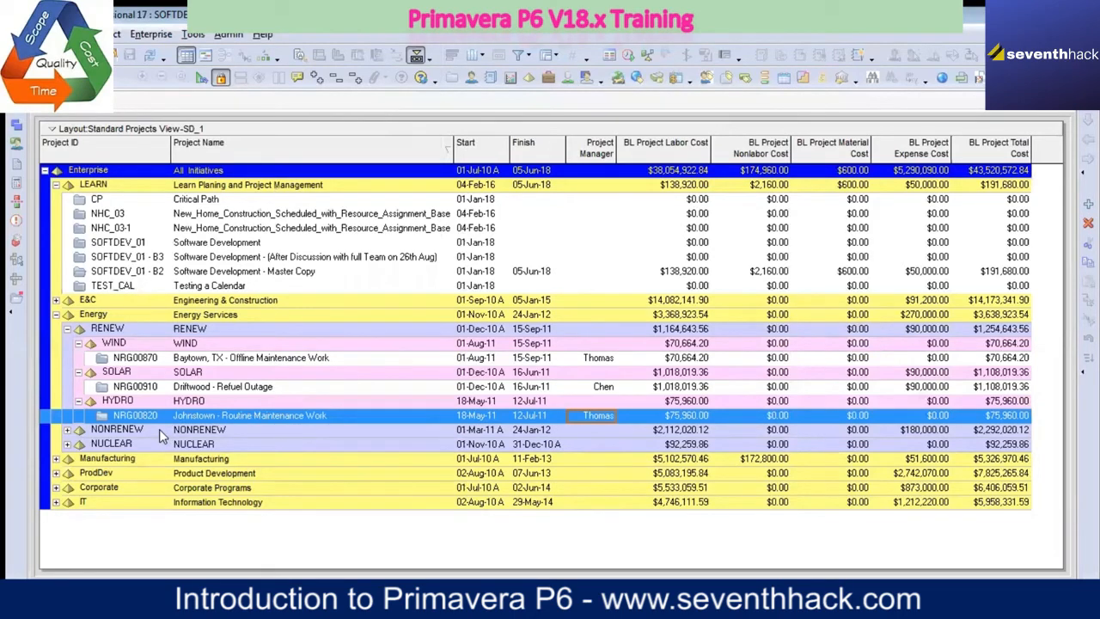
left_click(151, 35)
left_click(180, 72)
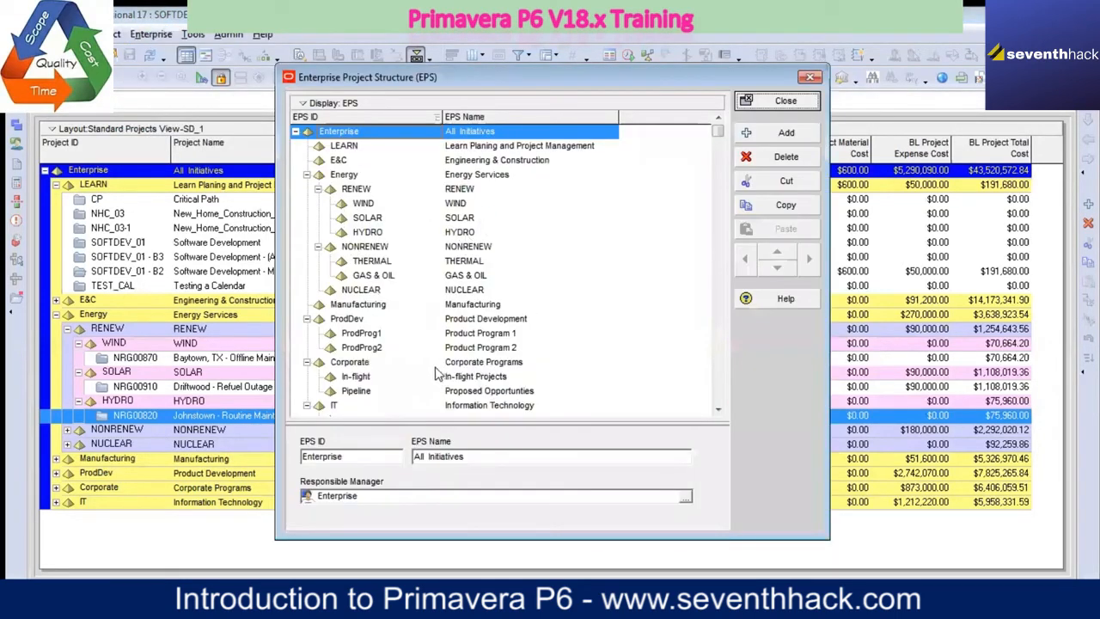
left_click(811, 80)
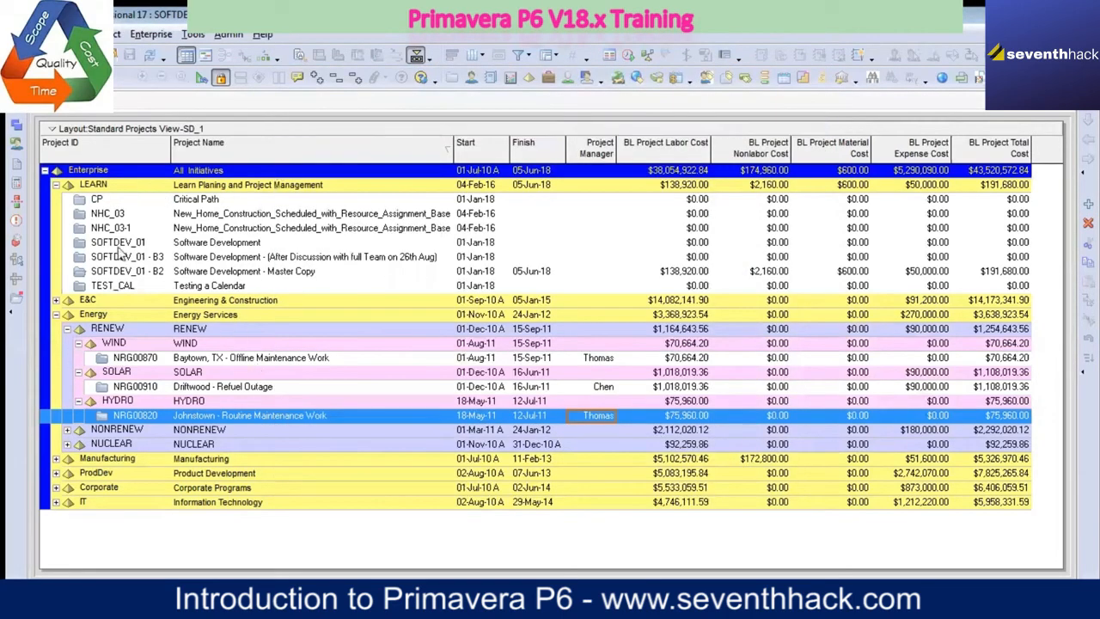
Step: Open the Enterprise Project Structure and collapse its Energy, ProdDev, Corporate and IT branches
left_click(151, 34)
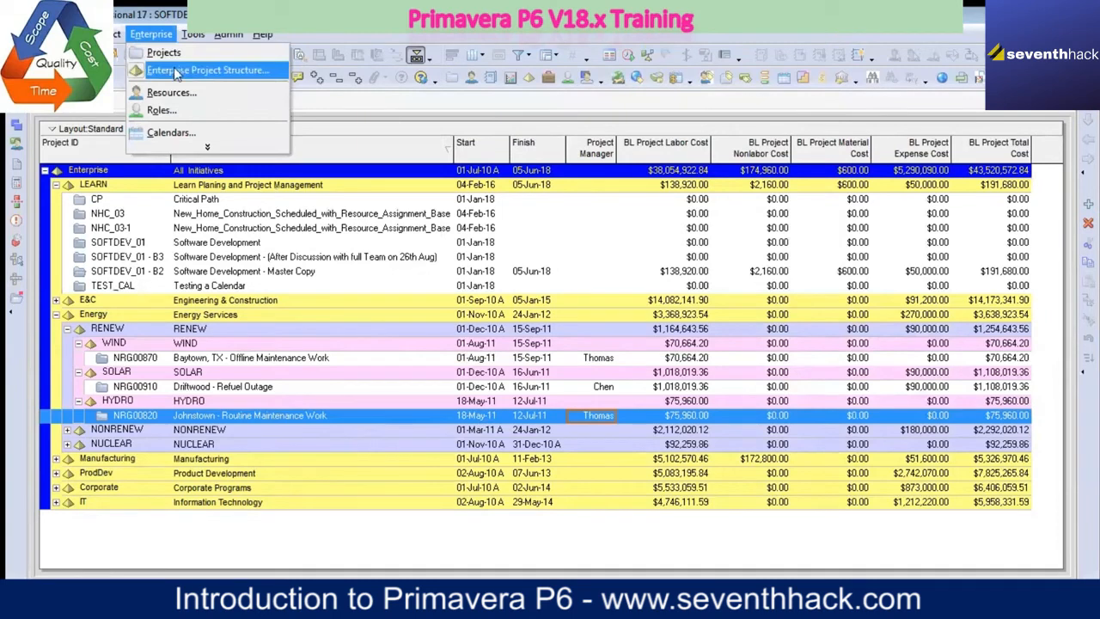
left_click(176, 70)
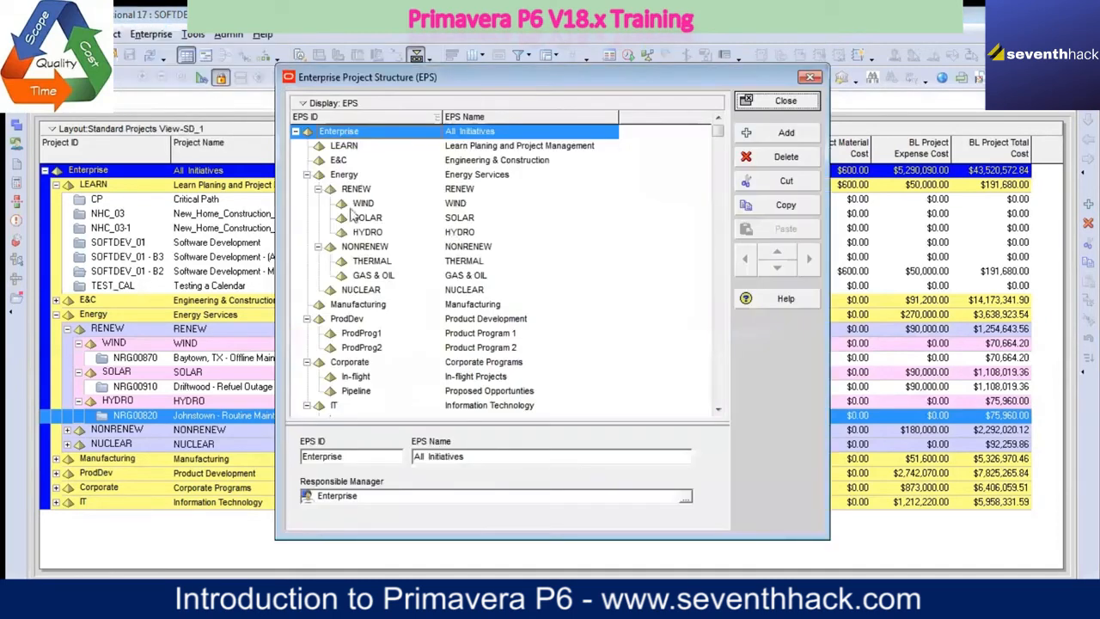
left_click(307, 175)
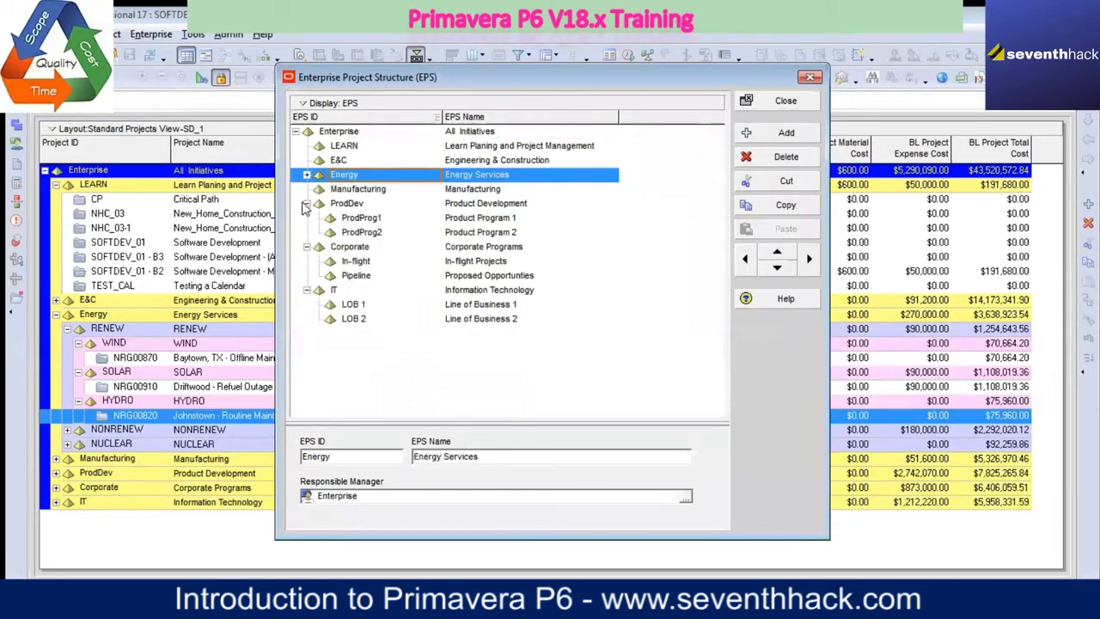
left_click(312, 207)
left_click(307, 204)
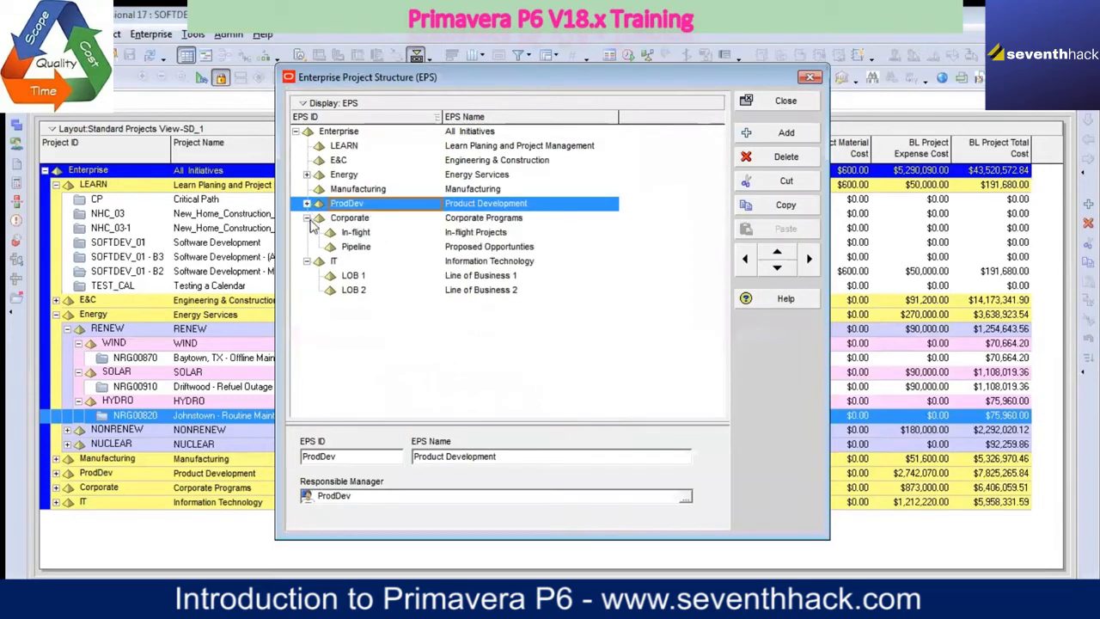
left_click(307, 218)
left_click(312, 233)
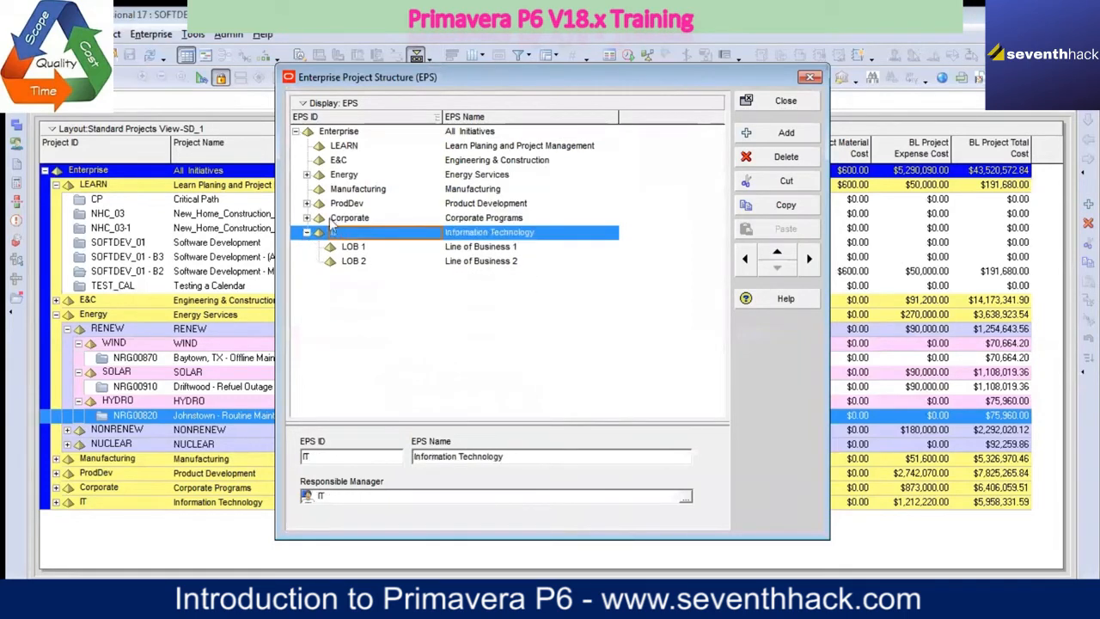
left_click(307, 233)
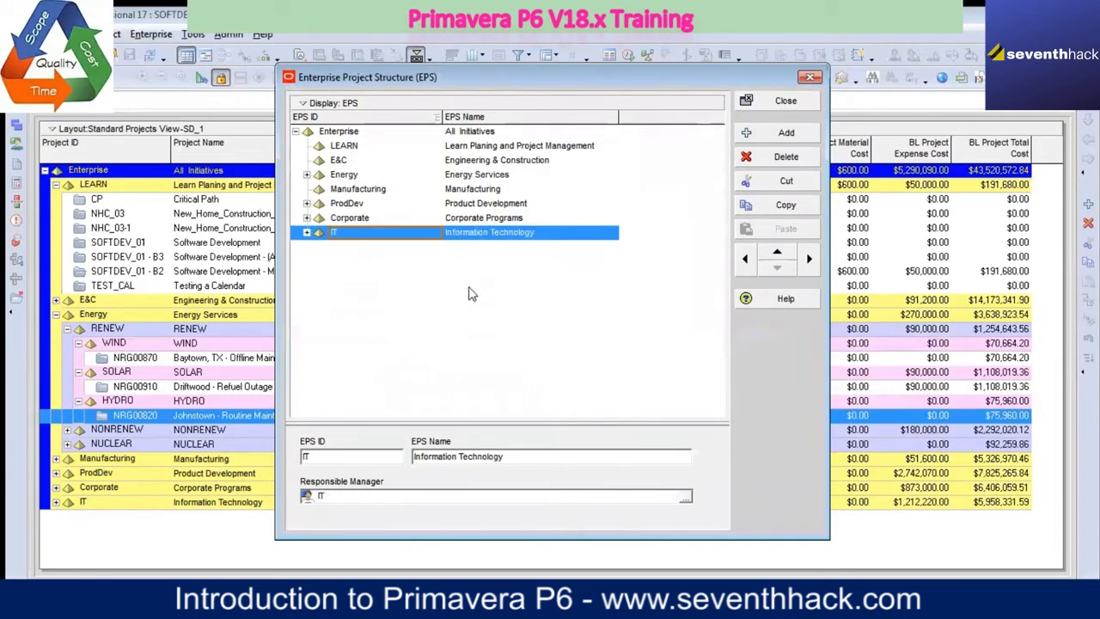
Step: Reorder the IT element to first place beneath Enterprise, above LEARN, and expand it in the project list
left_click(776, 254)
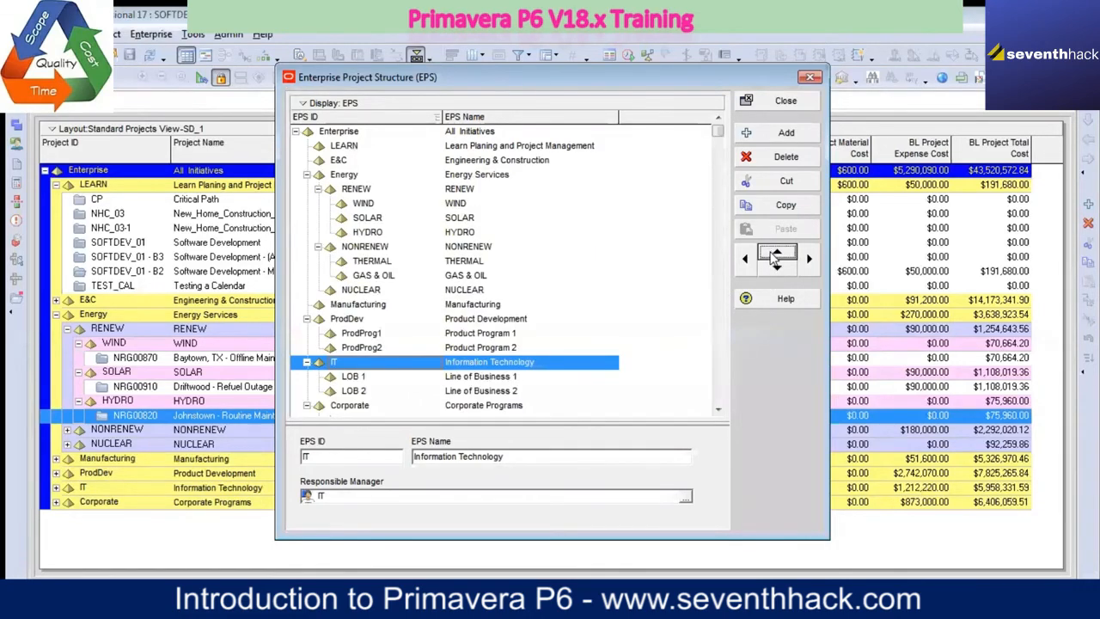
left_click(776, 254)
left_click(776, 254)
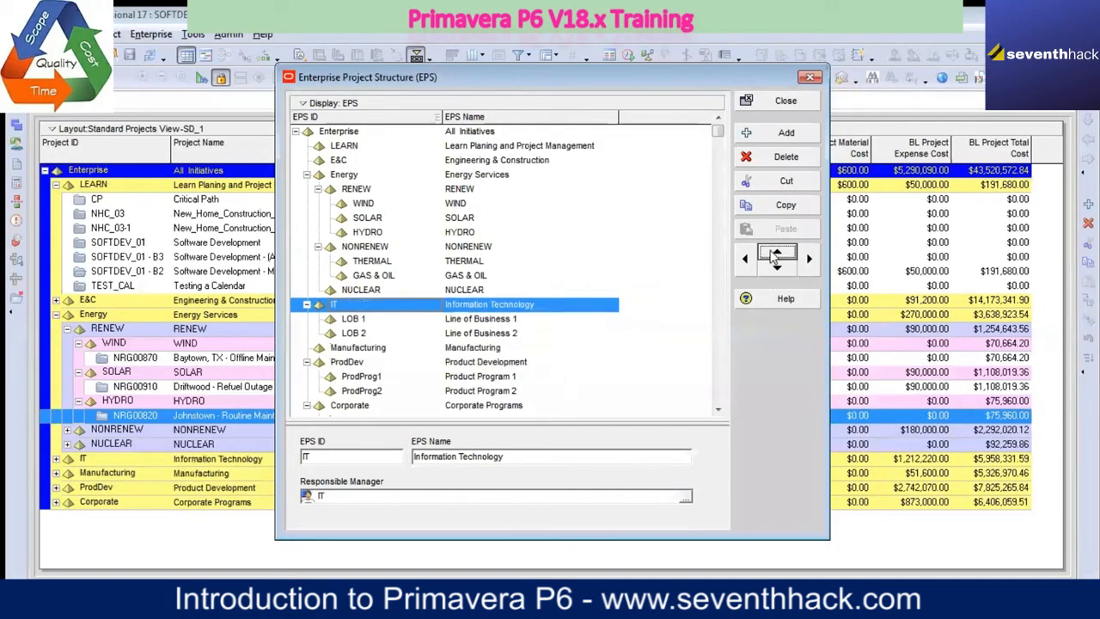
left_click(776, 253)
left_click(776, 254)
left_click(776, 253)
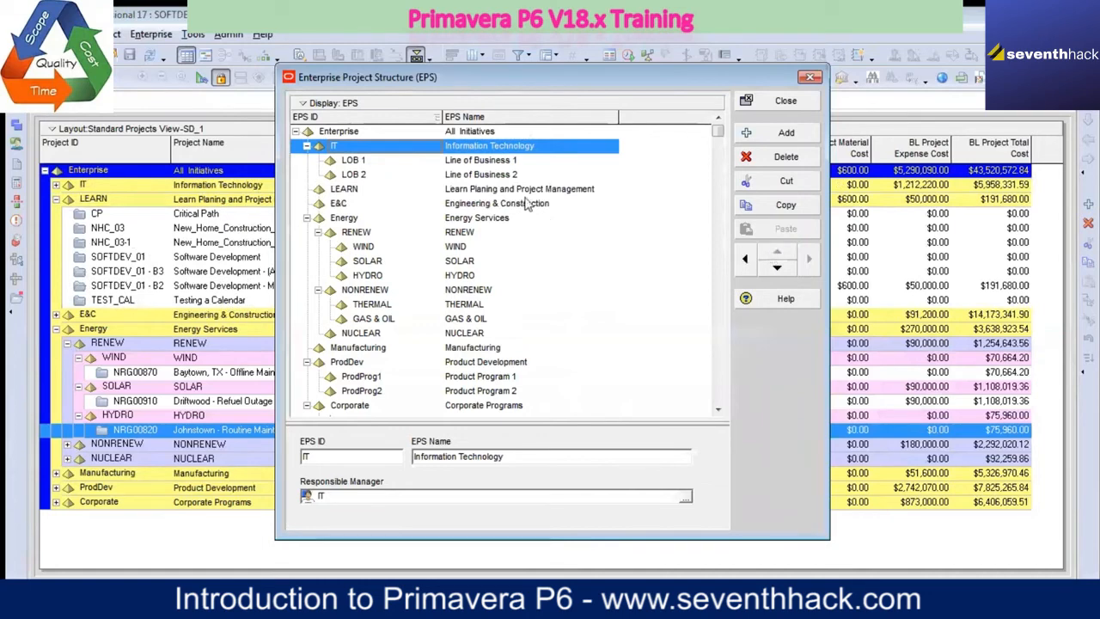
left_click(789, 102)
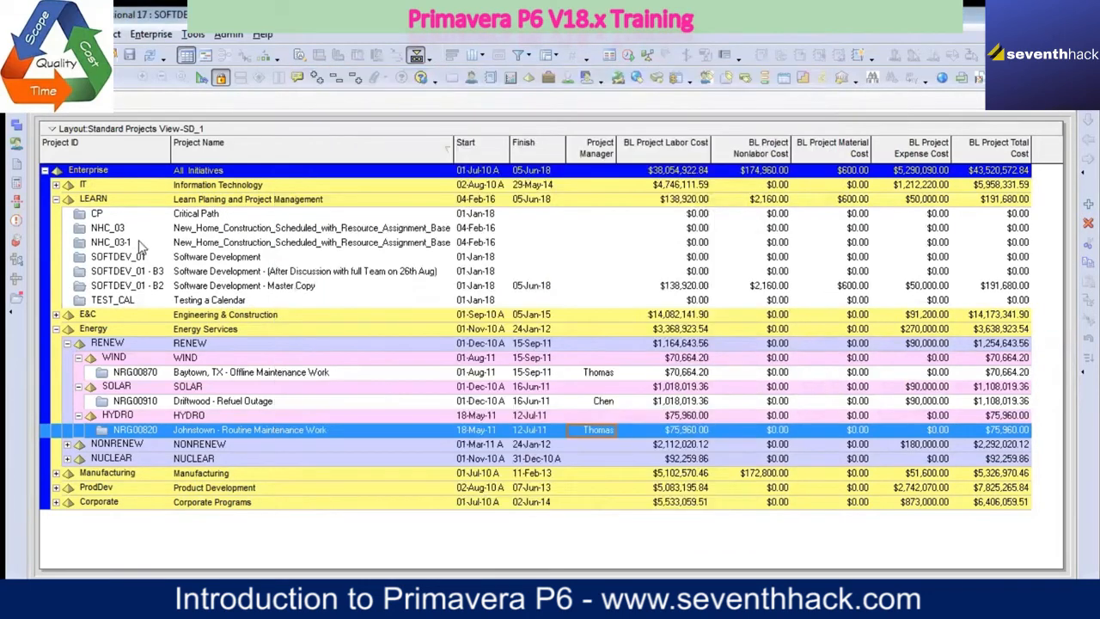
left_click(56, 185)
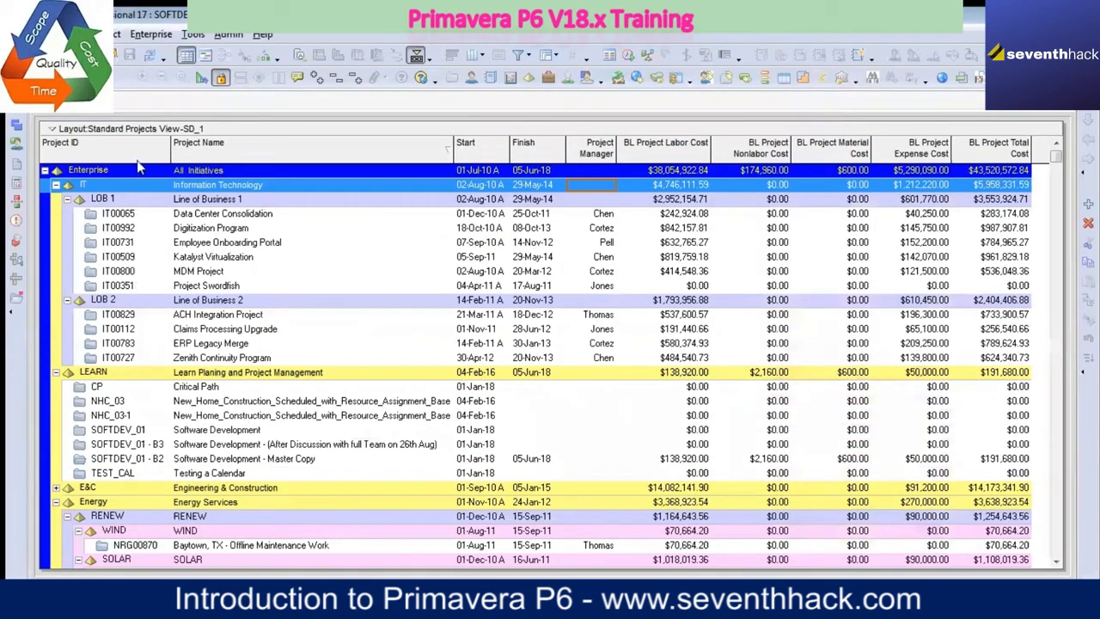
Step: Reorder the LEARN element in the Enterprise Project Structure to first place beneath Enterprise, above IT
left_click(151, 35)
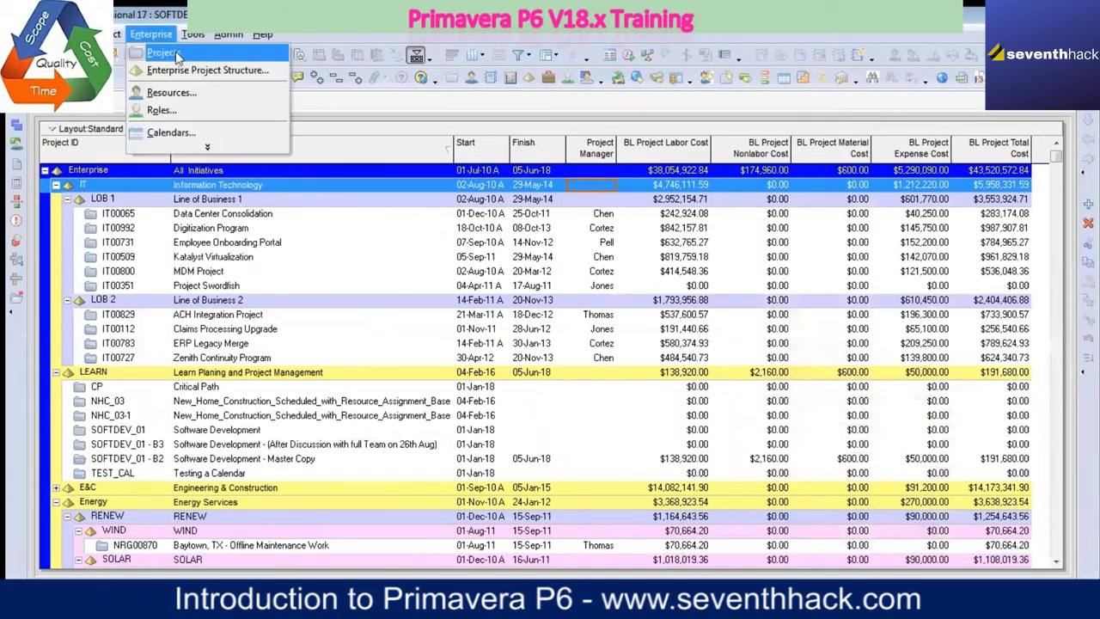
left_click(178, 69)
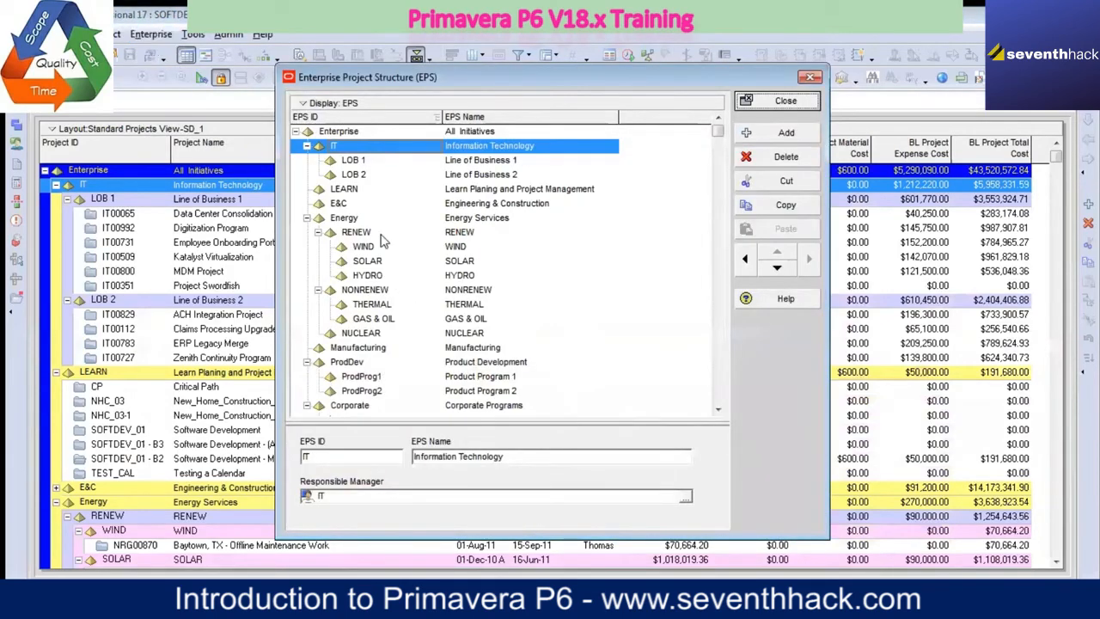
left_click(343, 188)
left_click(777, 252)
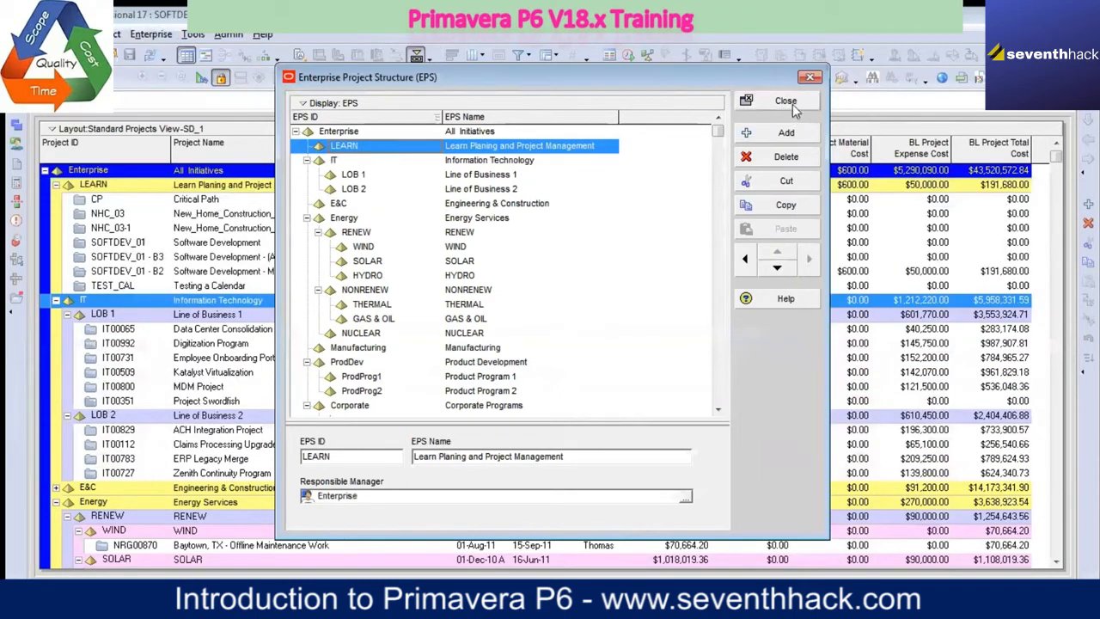
key("Escape")
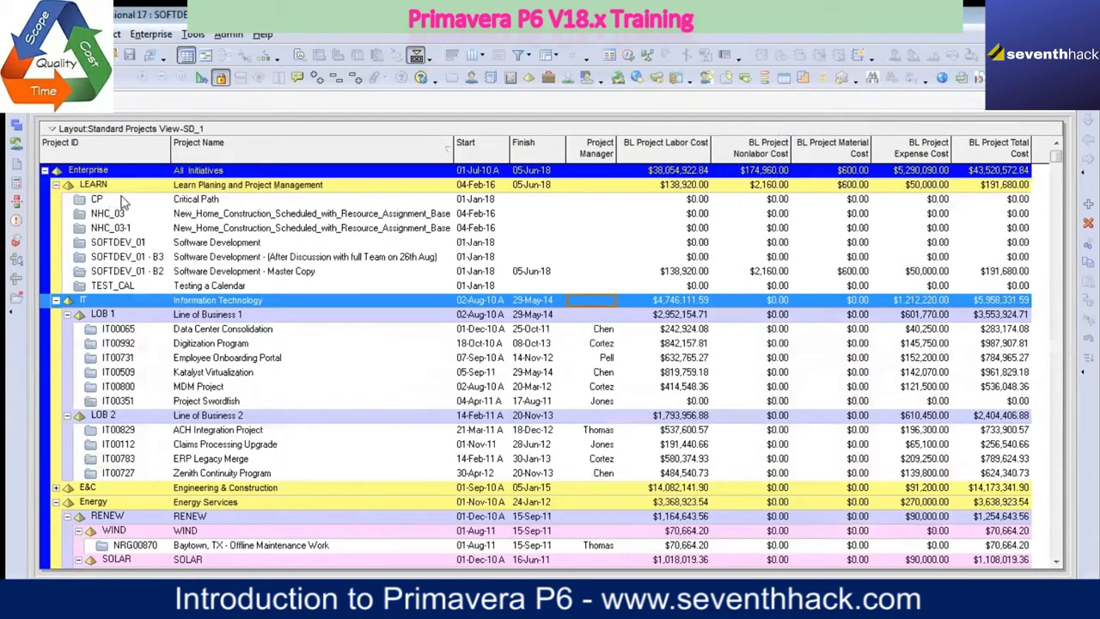
Step: Check the LEARN element's position in the Enterprise Project Structure and close the structure without changes
left_click(208, 190)
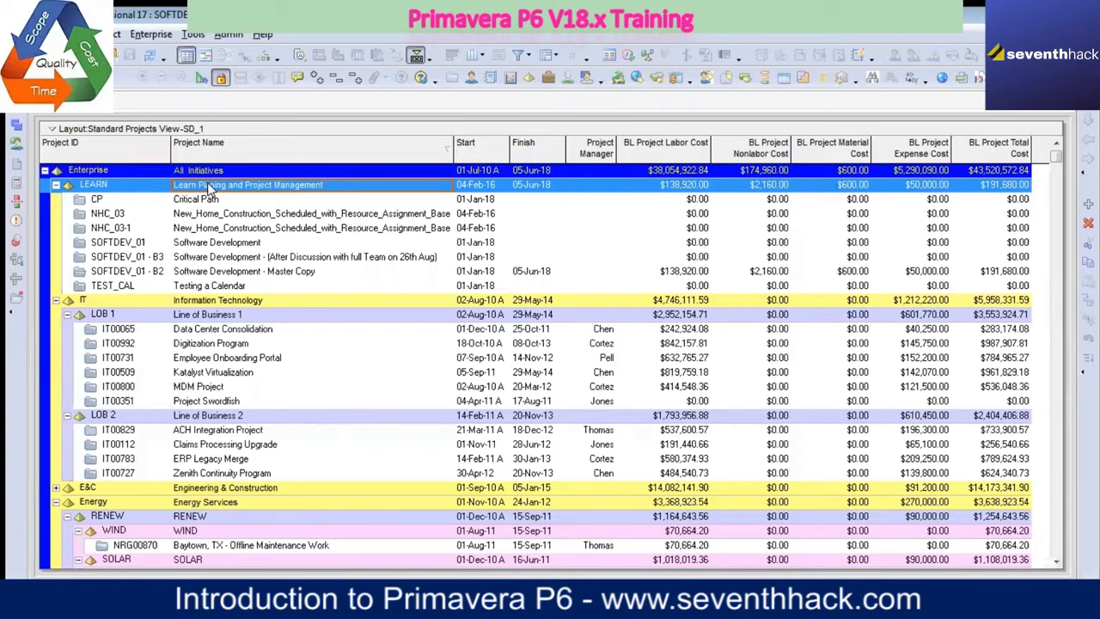
left_click(151, 34)
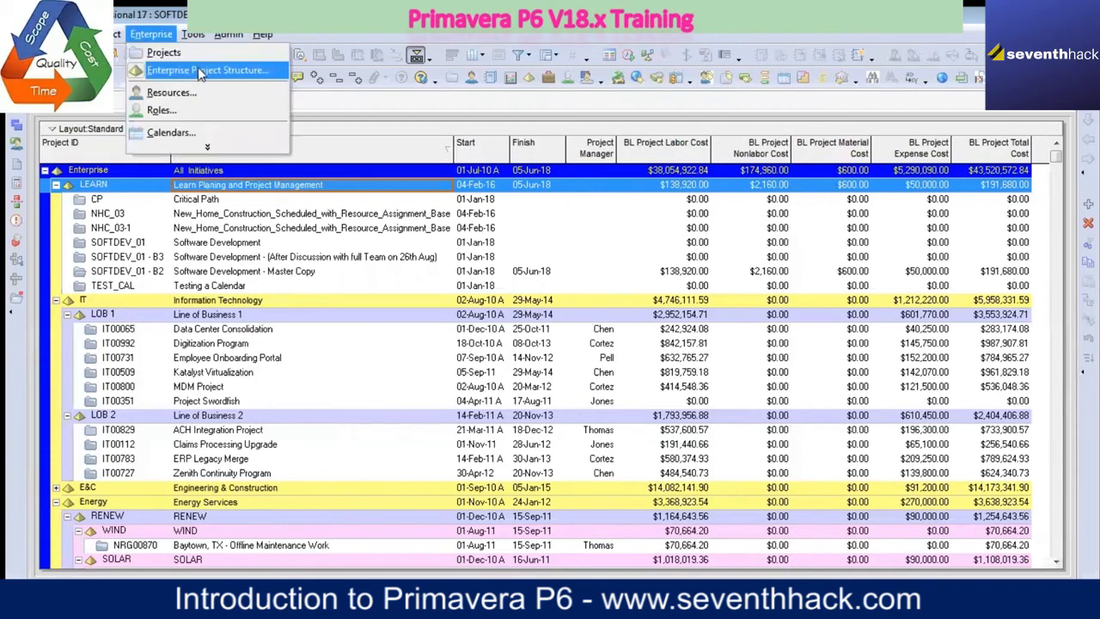
left_click(203, 72)
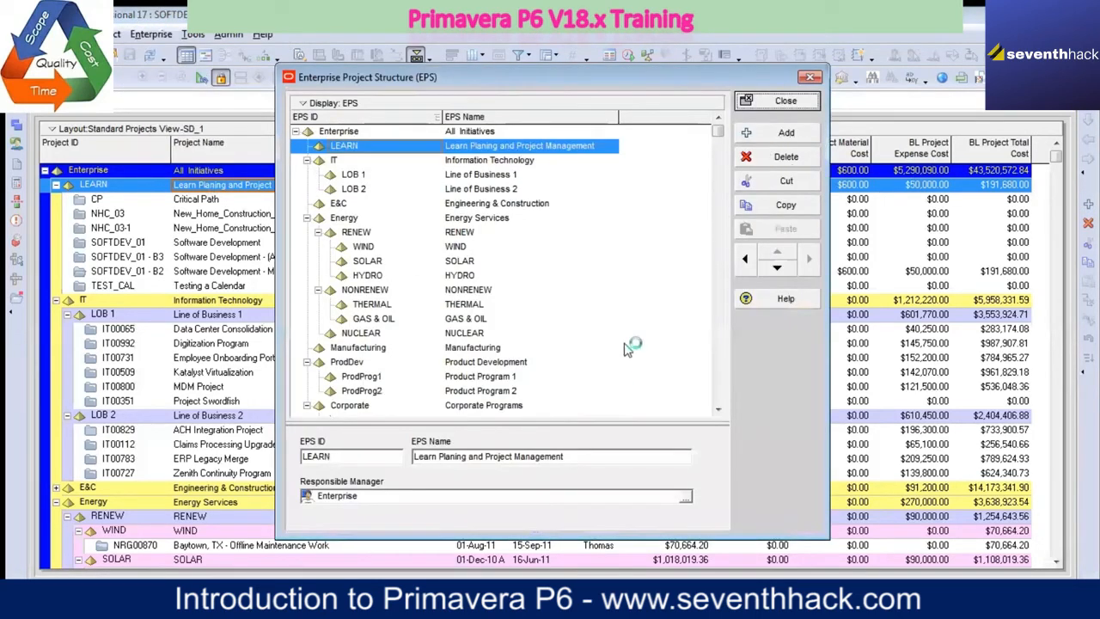
left_click(810, 79)
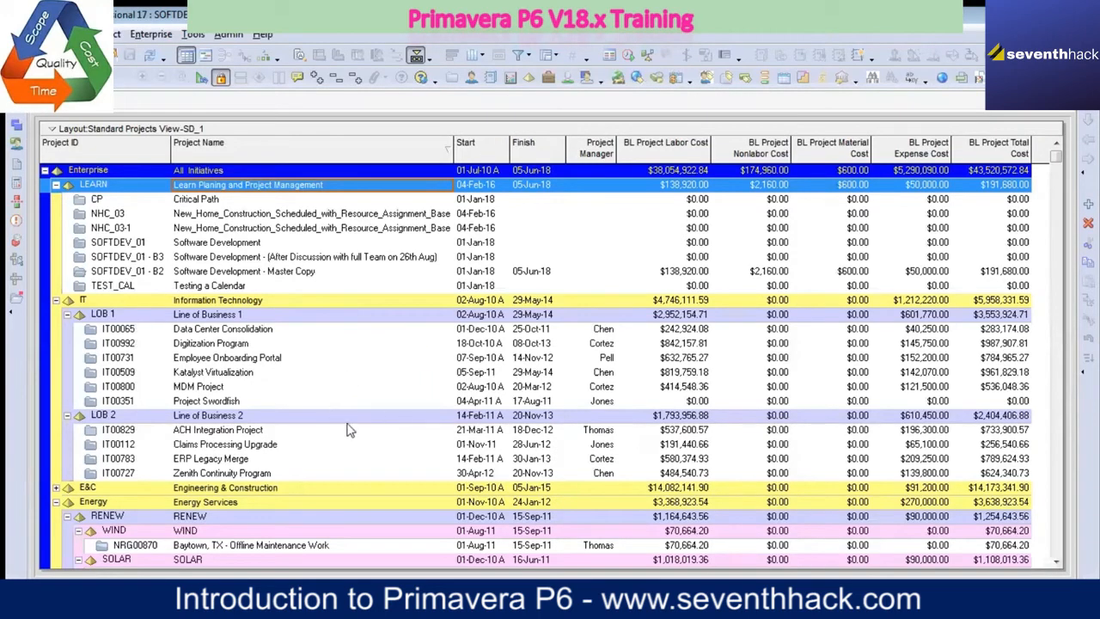
Step: Bring up the saved layouts without saving the current layout's changes, and apply the global Standard Projects View as a preview
right_click(488, 133)
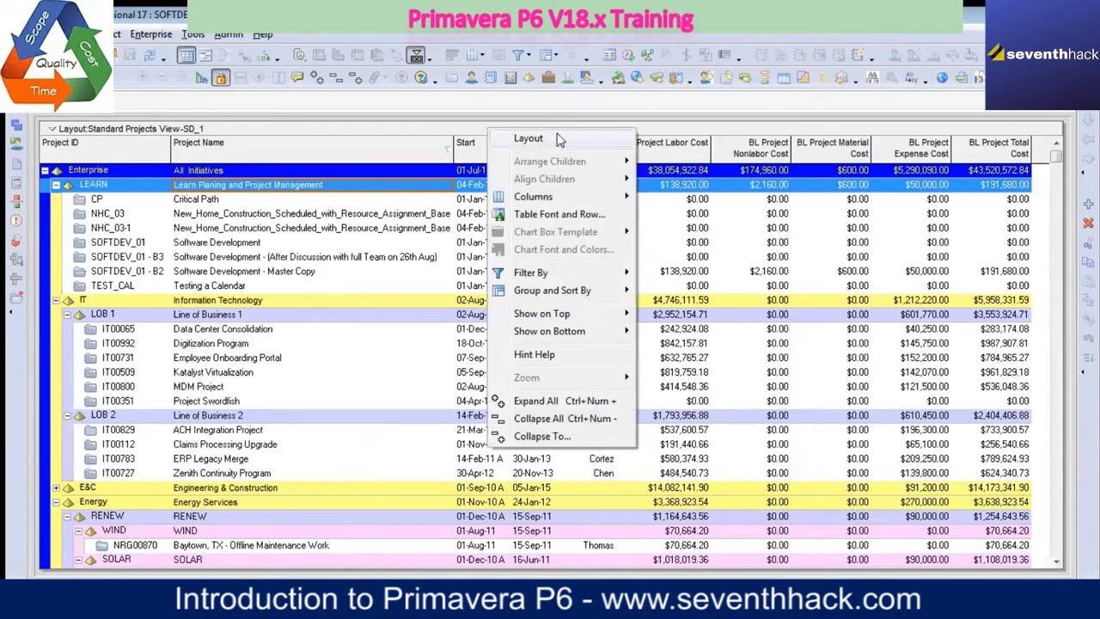
mouse_move(581, 141)
mouse_move(626, 139)
left_click(662, 140)
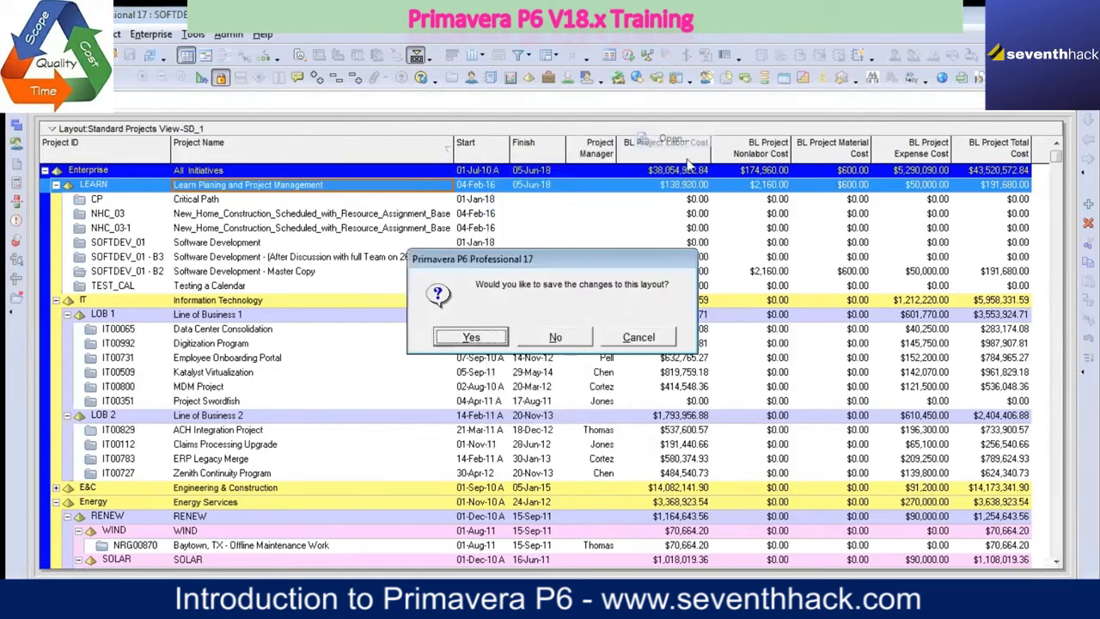
left_click(554, 337)
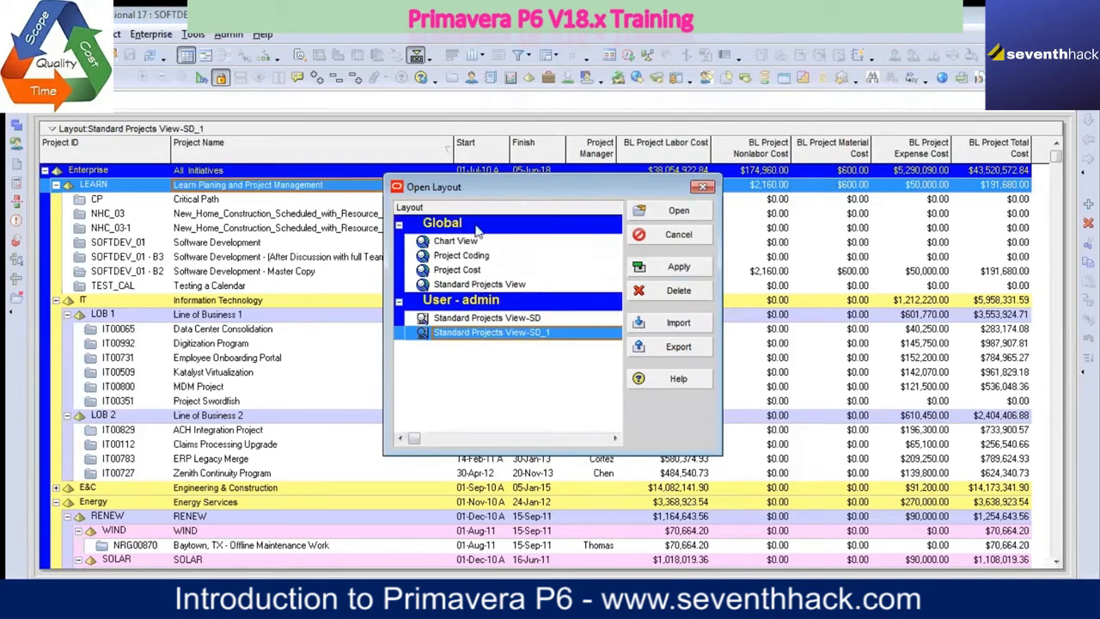
left_click(477, 284)
left_click(681, 268)
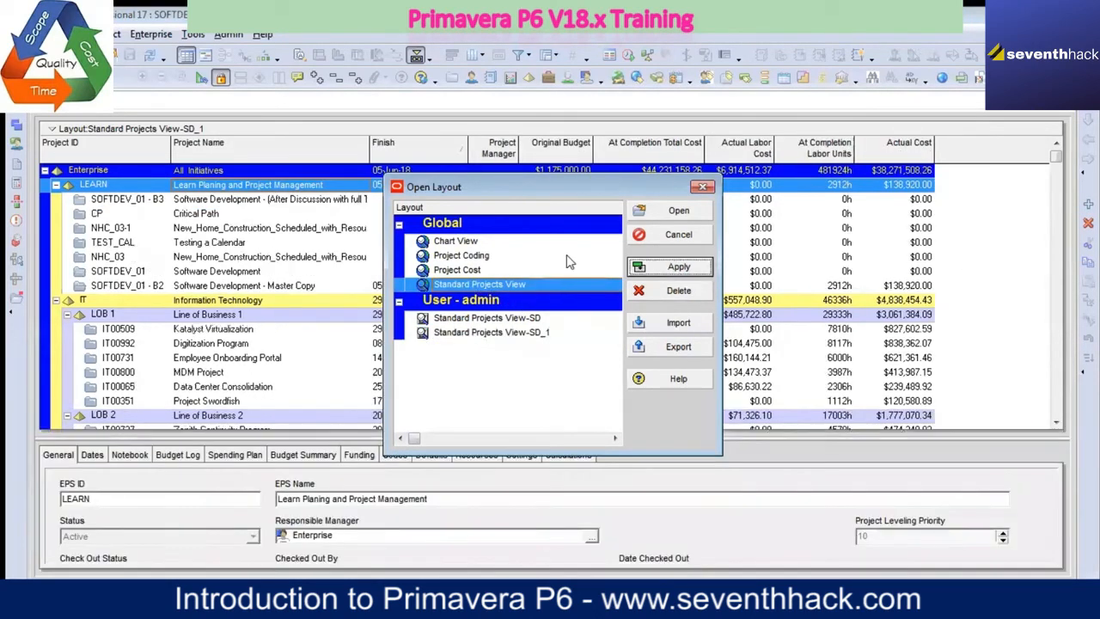
Step: Preview the global Chart View, Project Coding and Project Cost layouts one after another
left_click(456, 242)
left_click(679, 268)
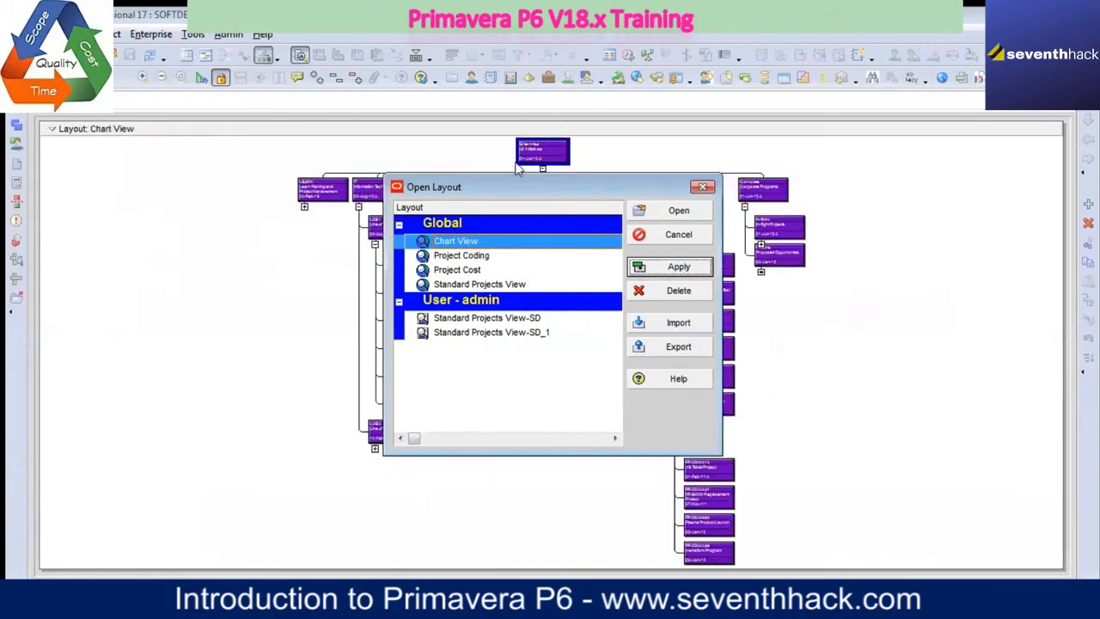
left_click(462, 256)
left_click(679, 266)
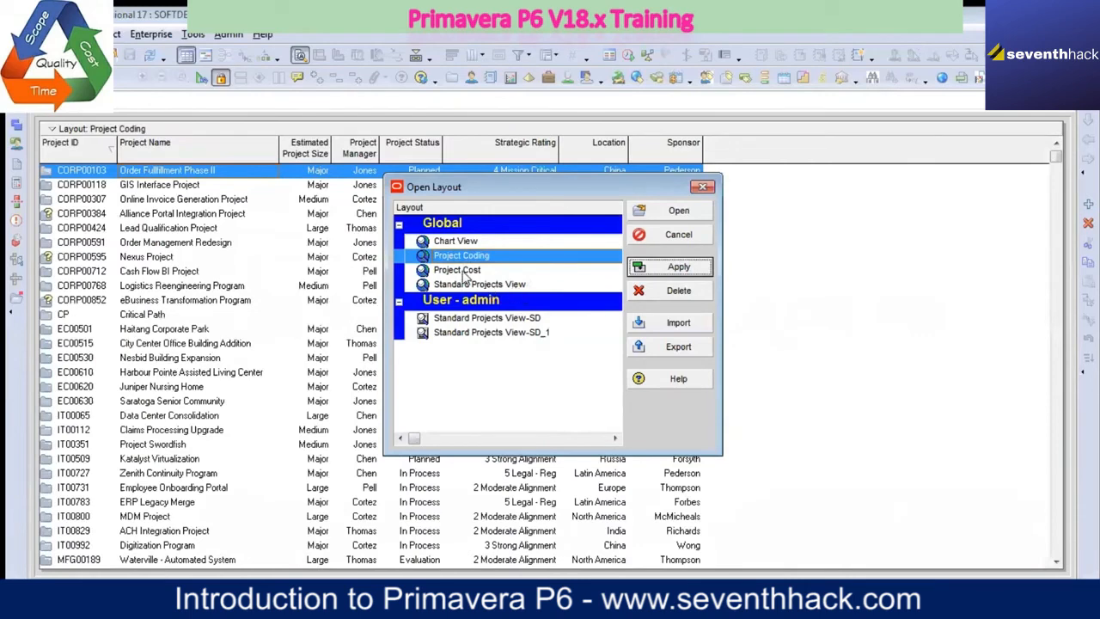
left_click(457, 270)
left_click(679, 267)
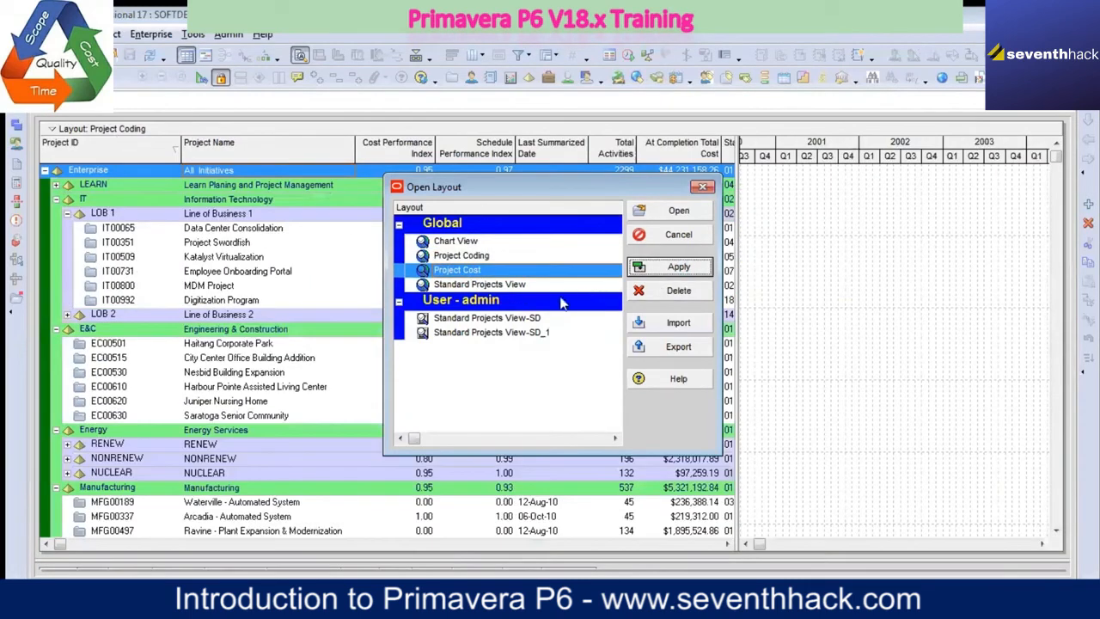
Step: Preview the global Standard Projects View and the user layouts Standard Projects View-SD and Standard Projects View-SD_1 for comparison
left_click(513, 285)
left_click(679, 266)
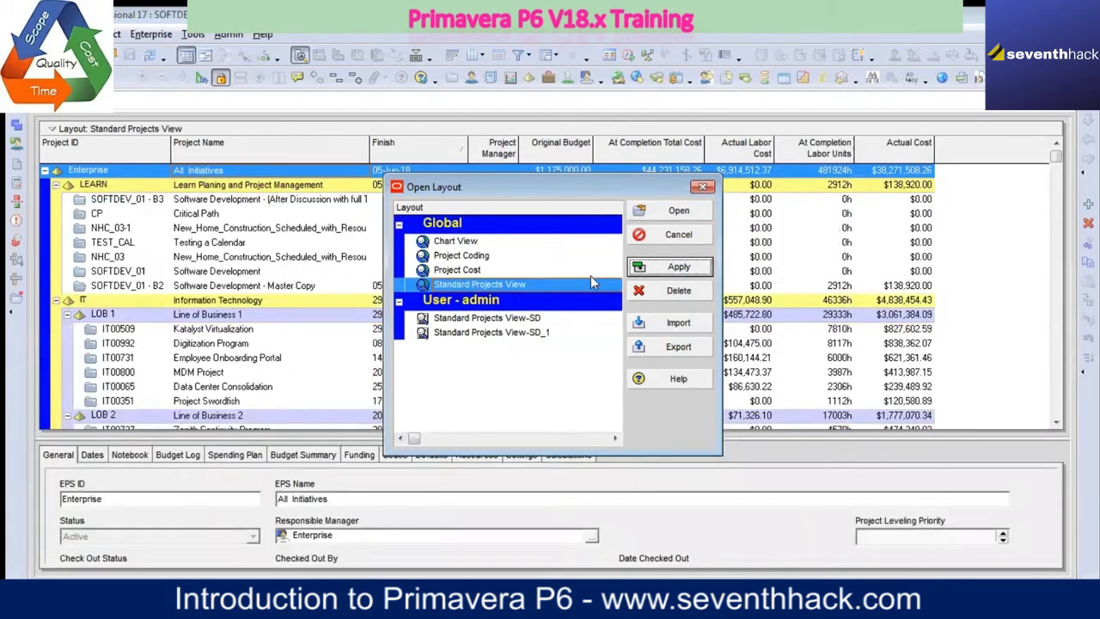
left_click(529, 320)
left_click(686, 272)
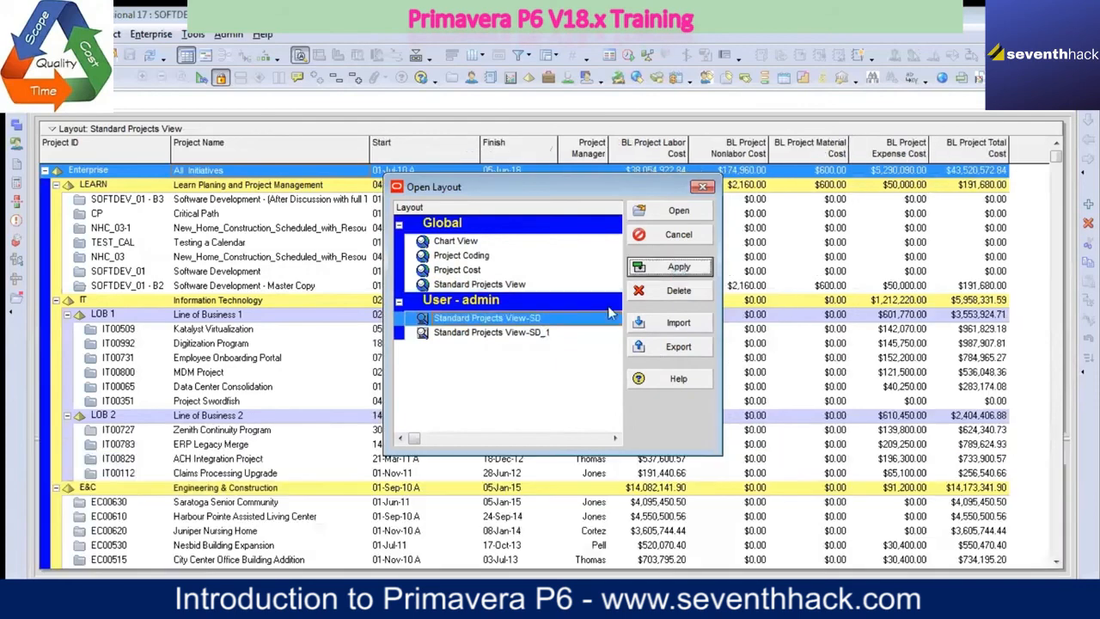
left_click(505, 335)
left_click(679, 266)
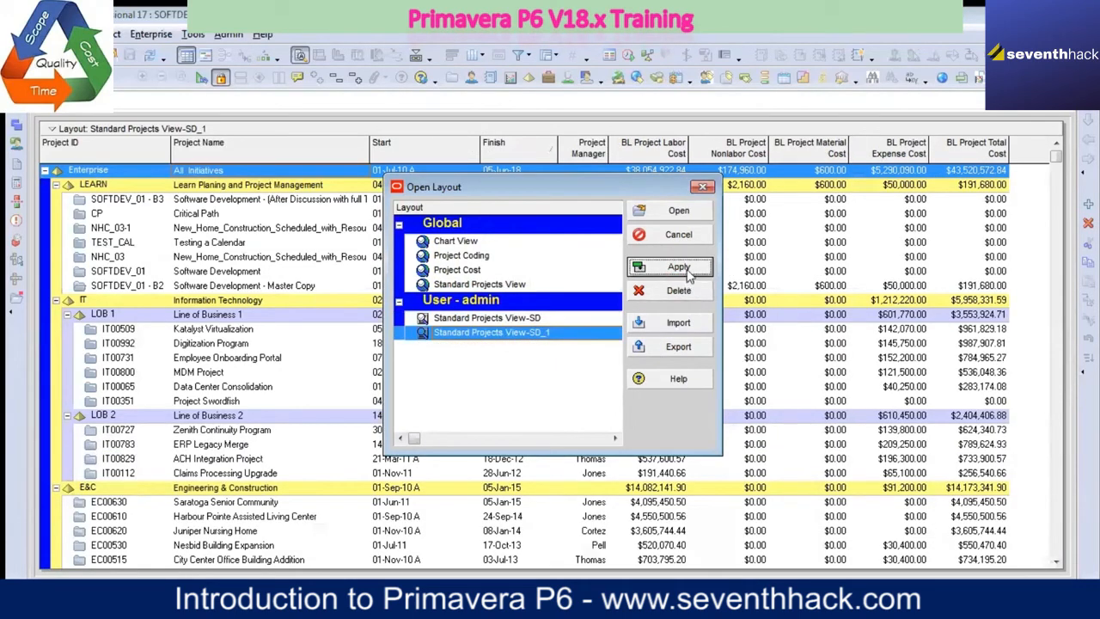
Step: Open the global Standard Projects View layout, and reopen it from the saved layouts without saving changes
left_click(500, 287)
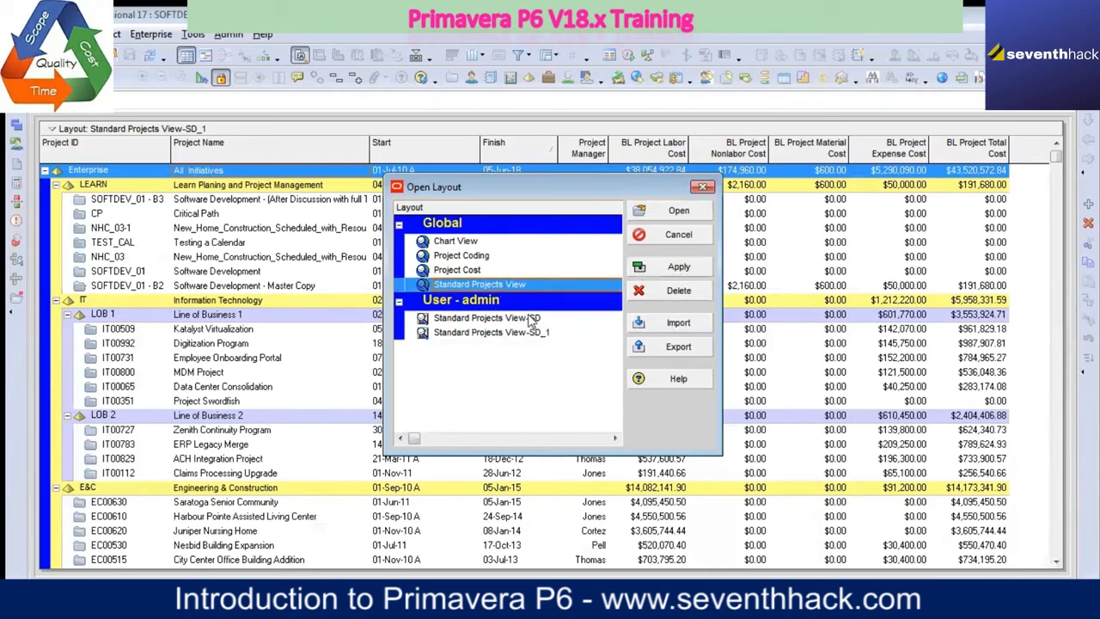
left_click(679, 213)
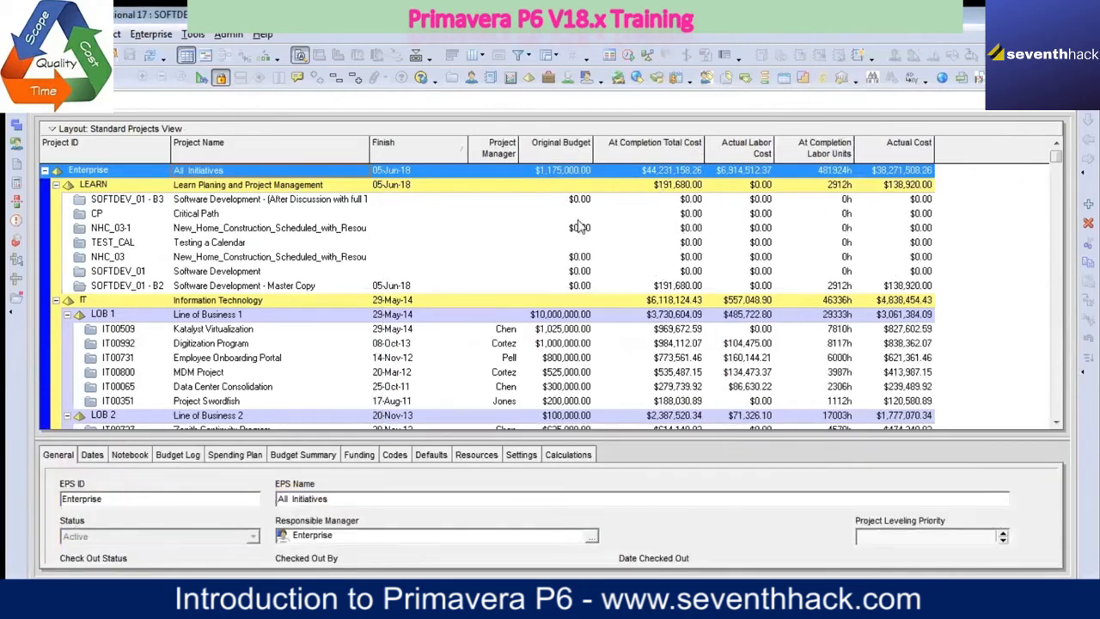
left_click(418, 128)
mouse_move(464, 138)
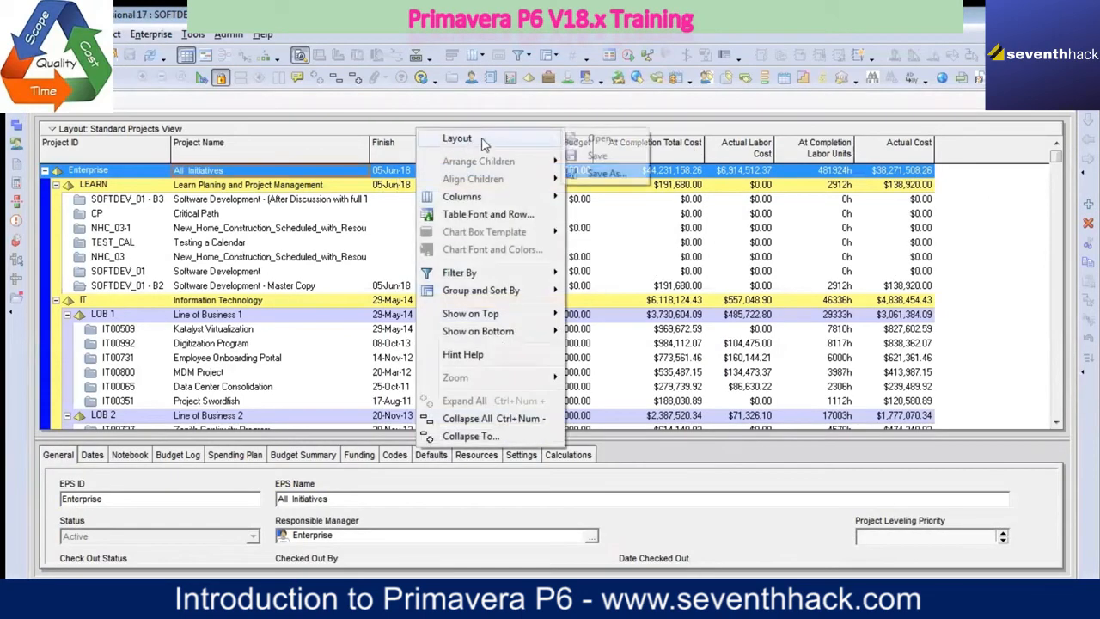
left_click(601, 140)
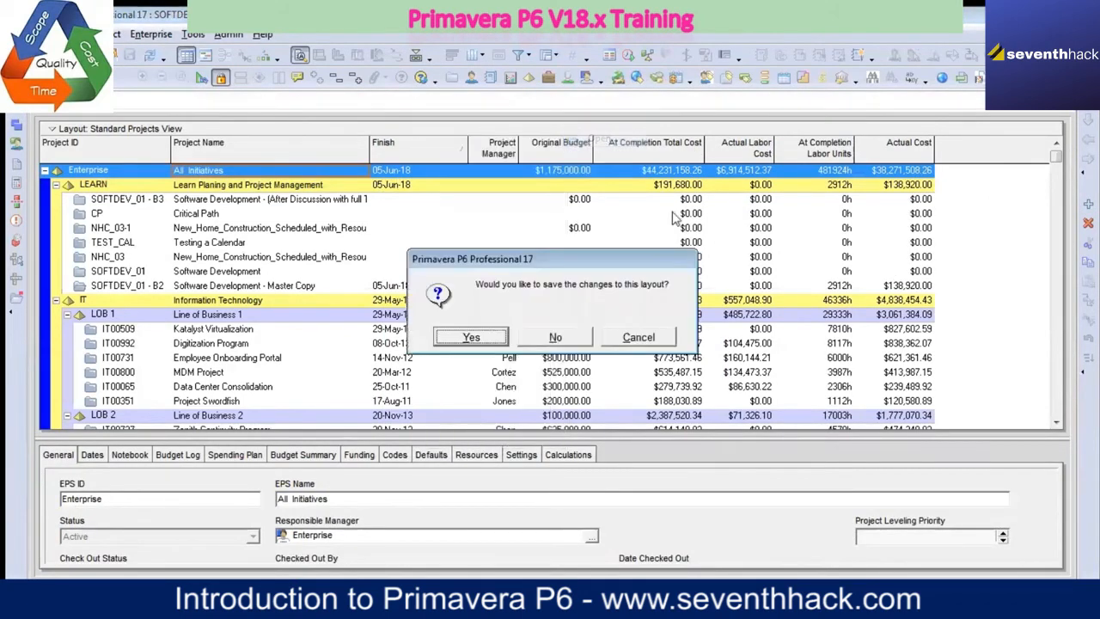
left_click(552, 338)
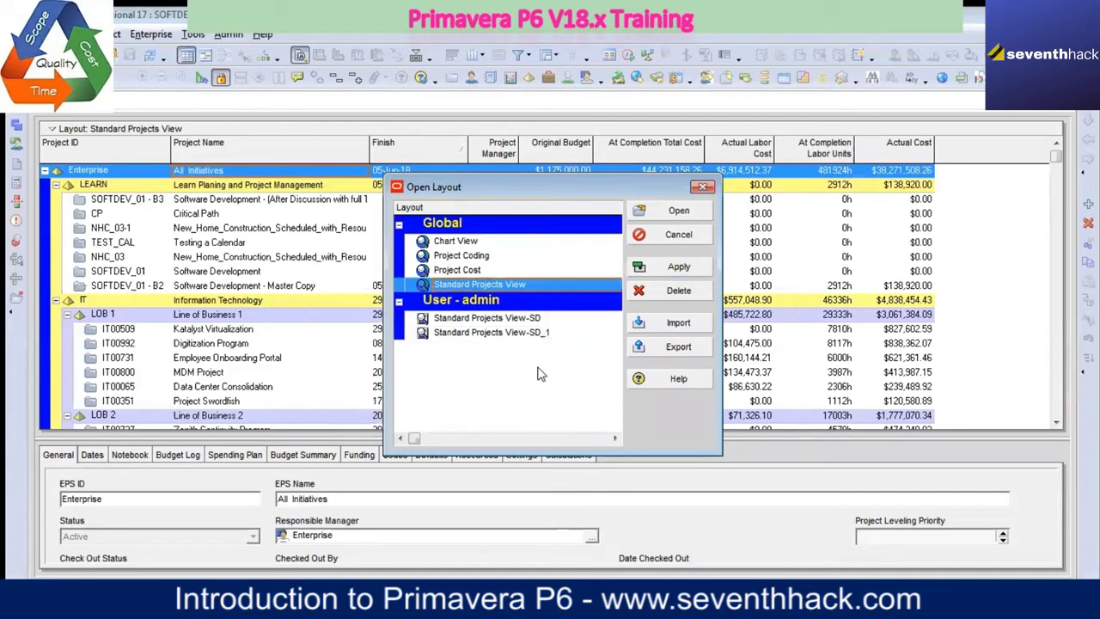
left_click(678, 211)
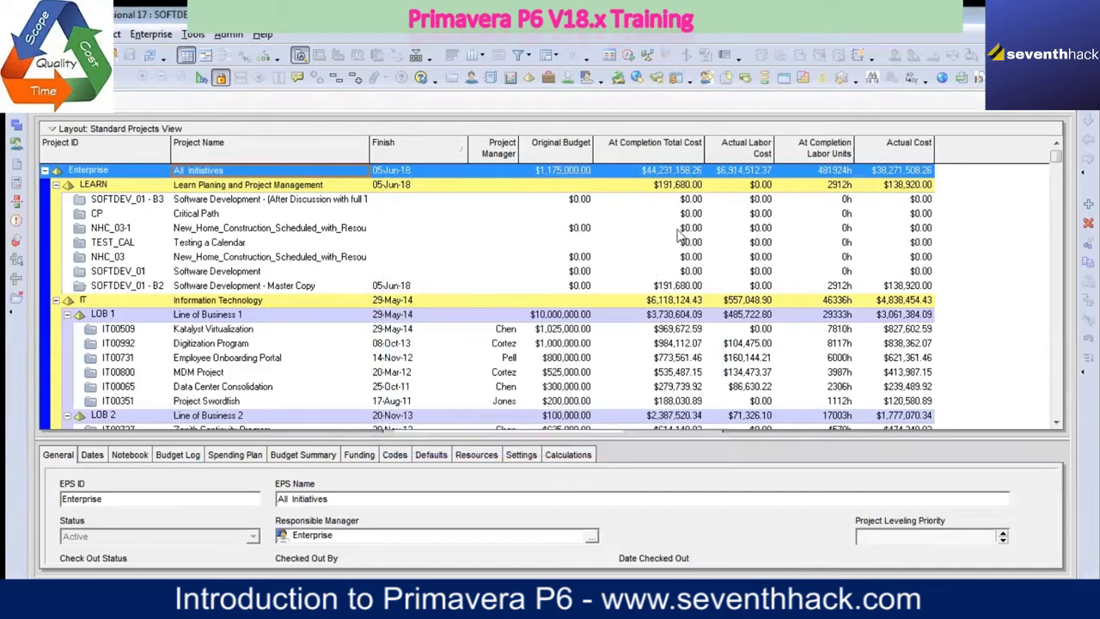
Step: Examine the name and availability options for saving Standard Projects View as a new layout, and leave without saving
right_click(481, 136)
mouse_move(596, 141)
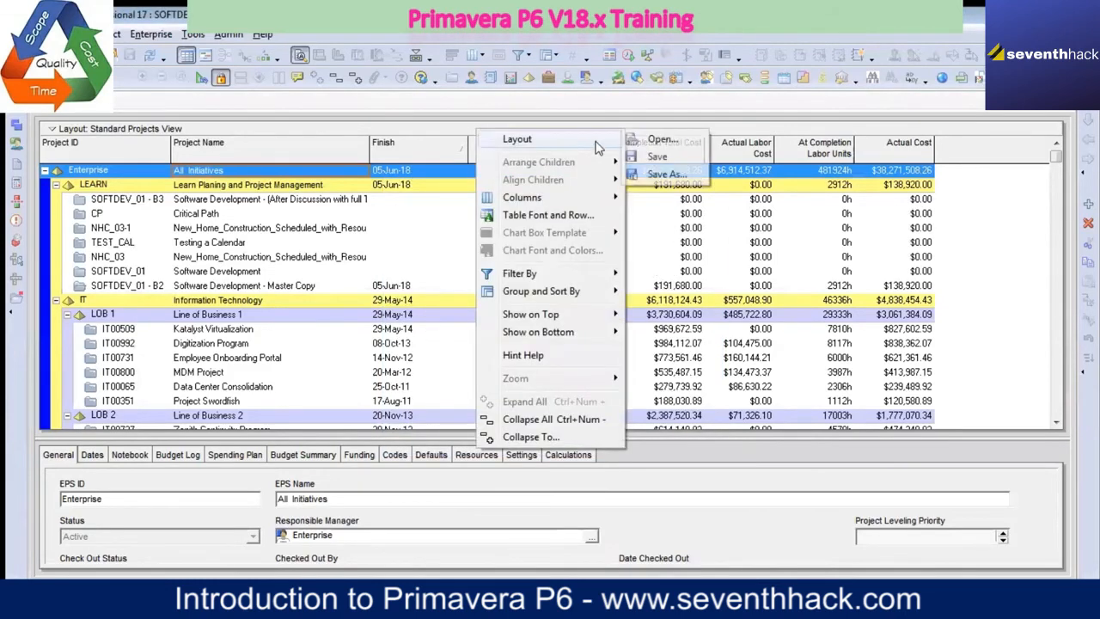
left_click(668, 175)
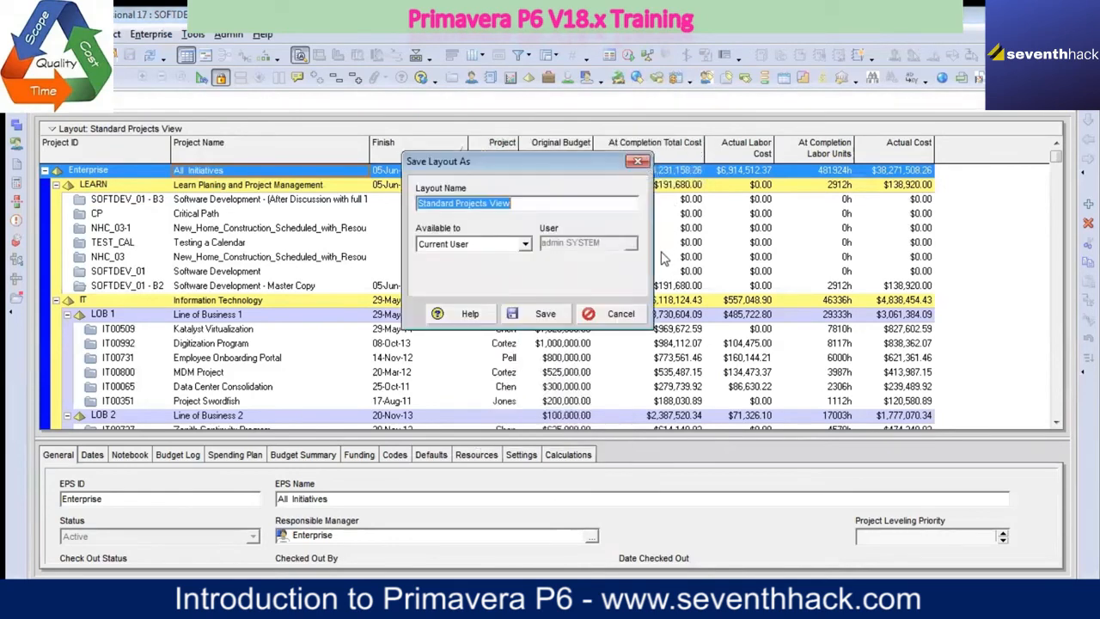
left_click(538, 205)
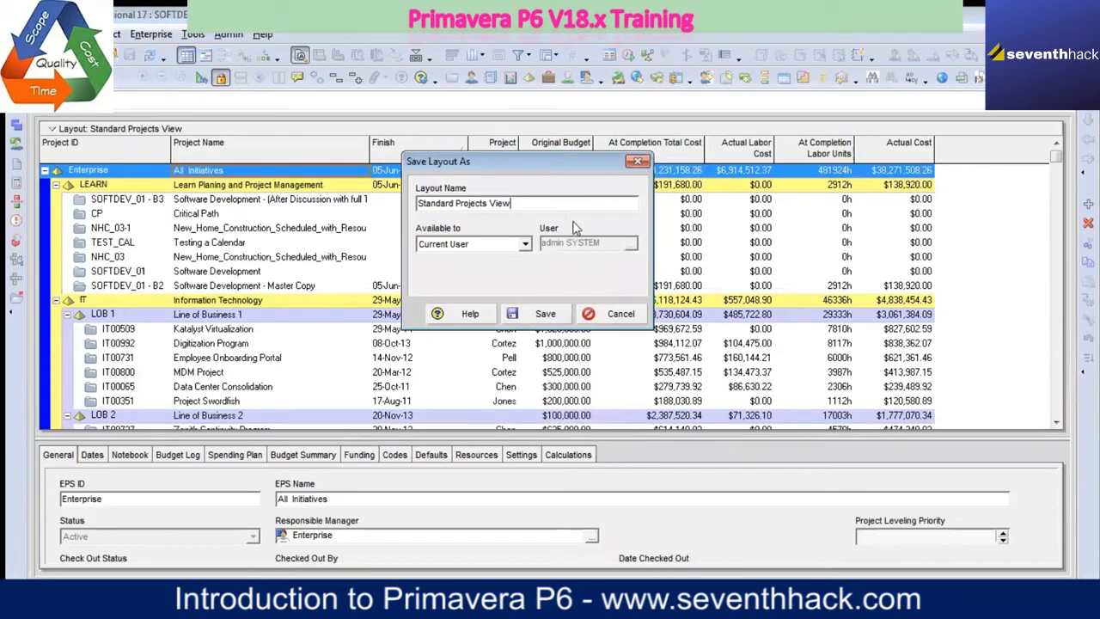
left_click(638, 162)
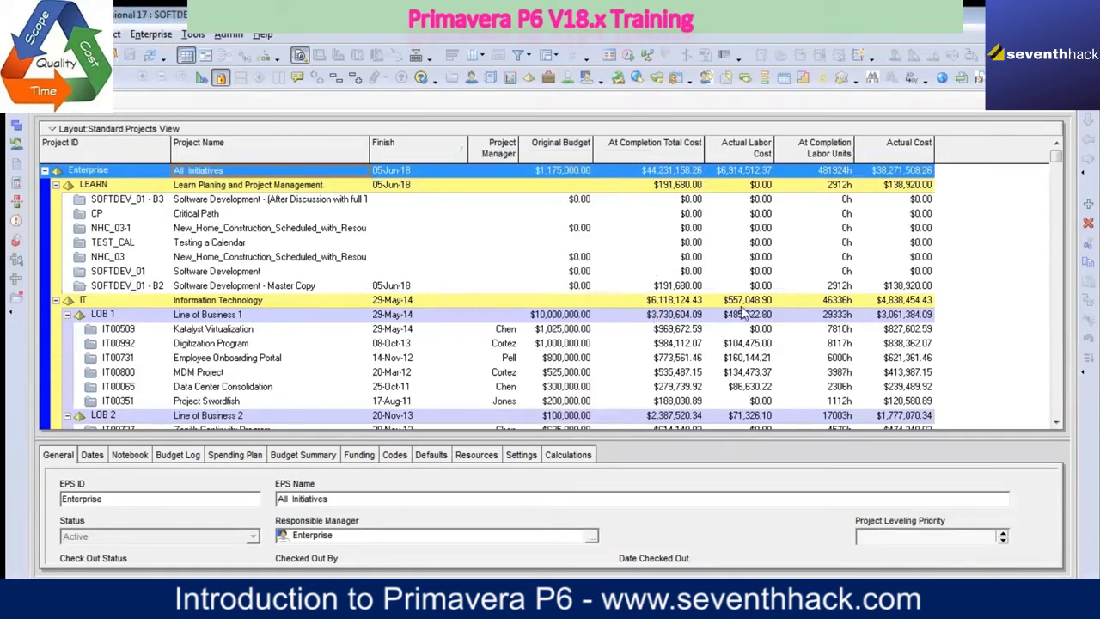
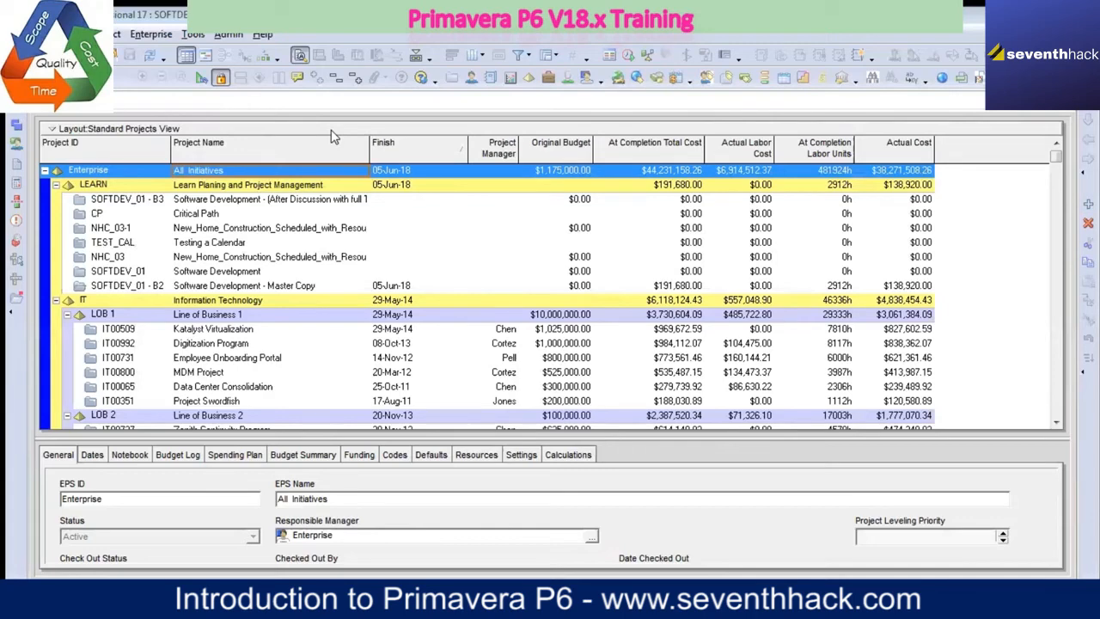
Step: Save the current layout as a new layout named Standard Projects View_SD_10_Mar_18, available to the current user
right_click(333, 137)
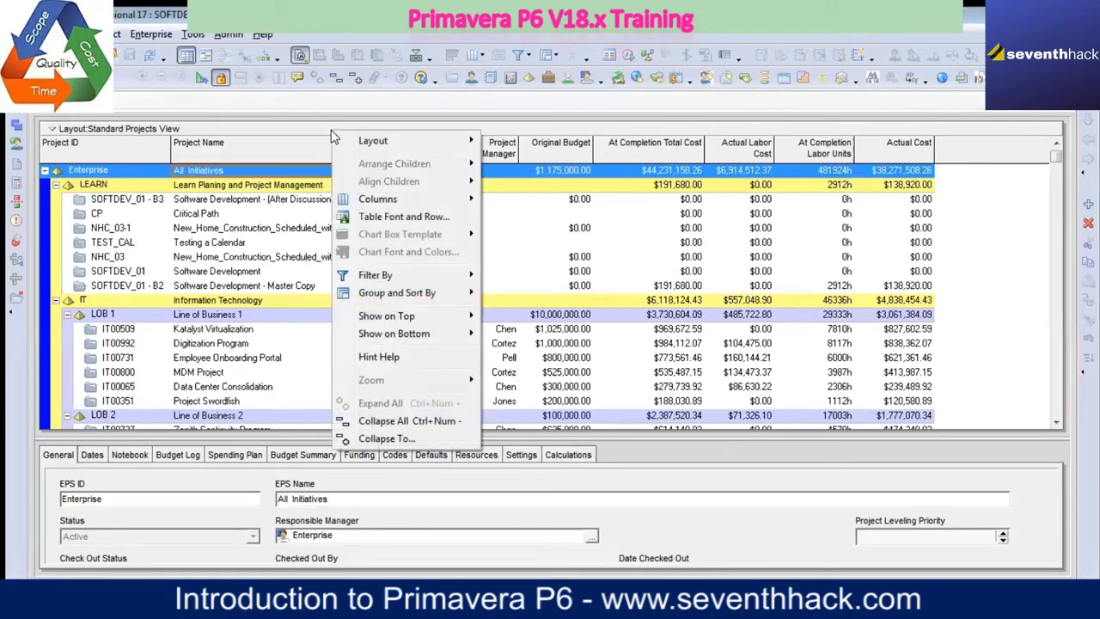
mouse_move(434, 142)
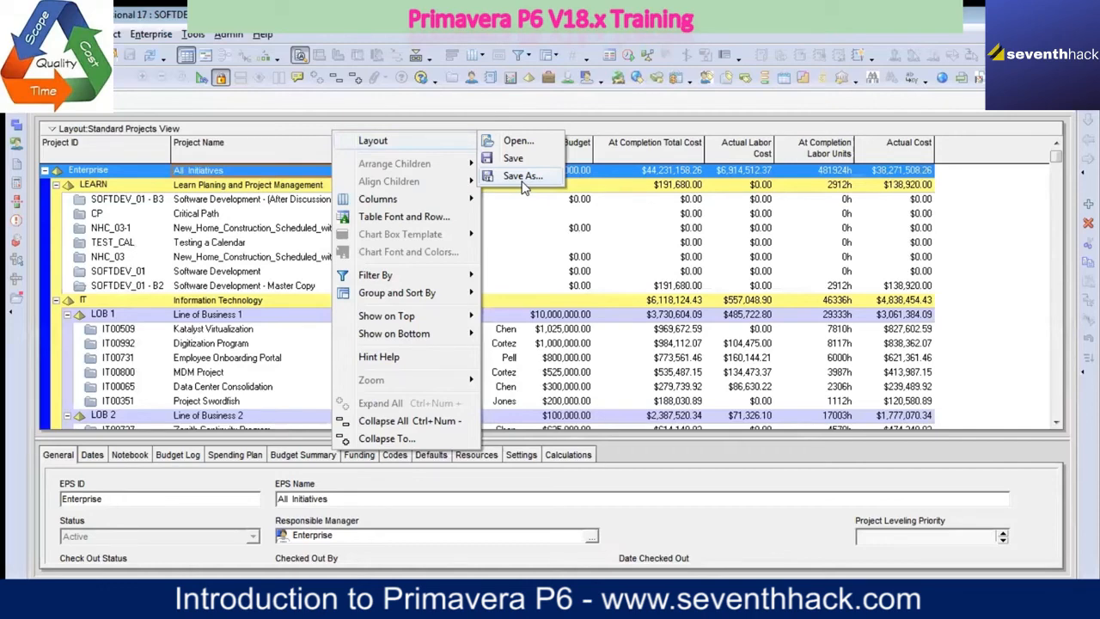
left_click(524, 185)
left_click(539, 202)
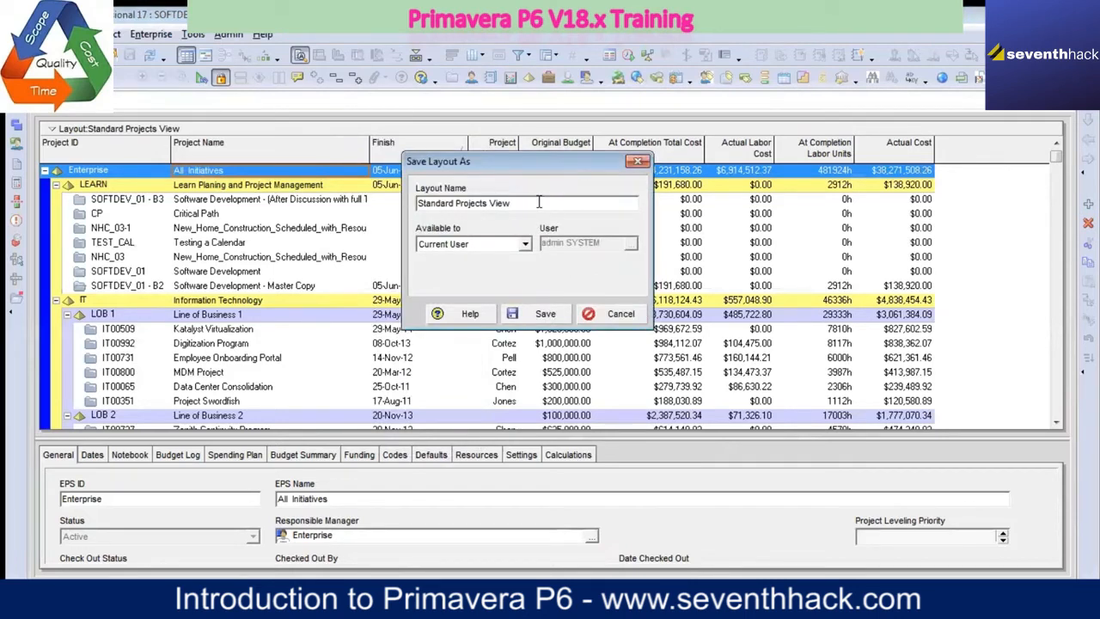
type("_sd")
key("BackSpace")
key("BackSpace")
type("sd")
key("BackSpace")
key("BackSpace")
type("sd")
key("BackSpace")
key("BackSpace")
key("Caps_Lock")
type("SD")
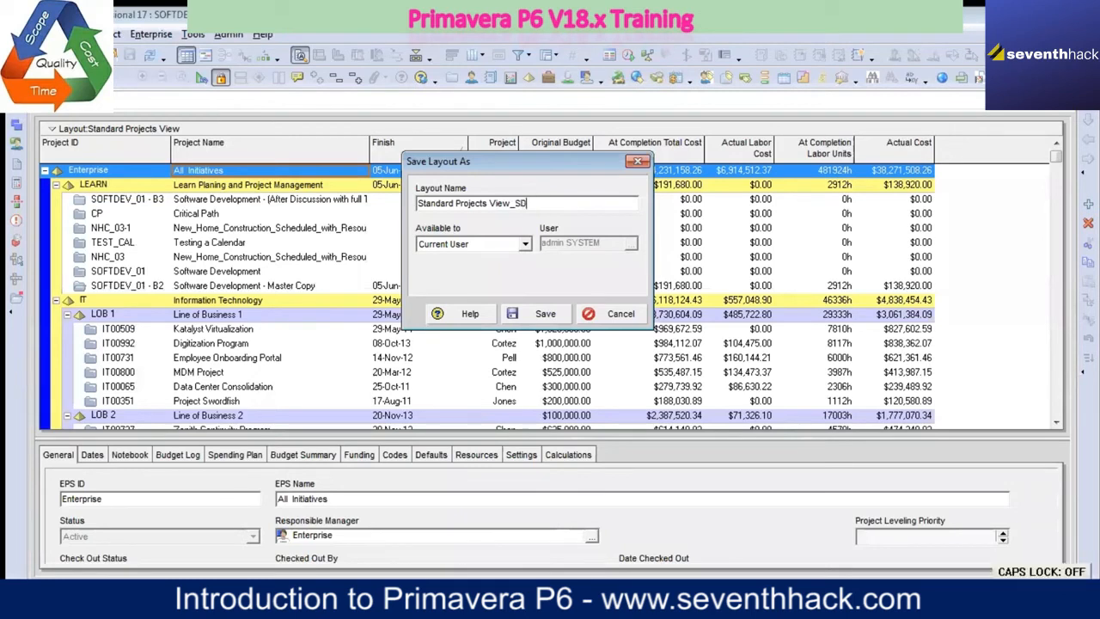
type("_")
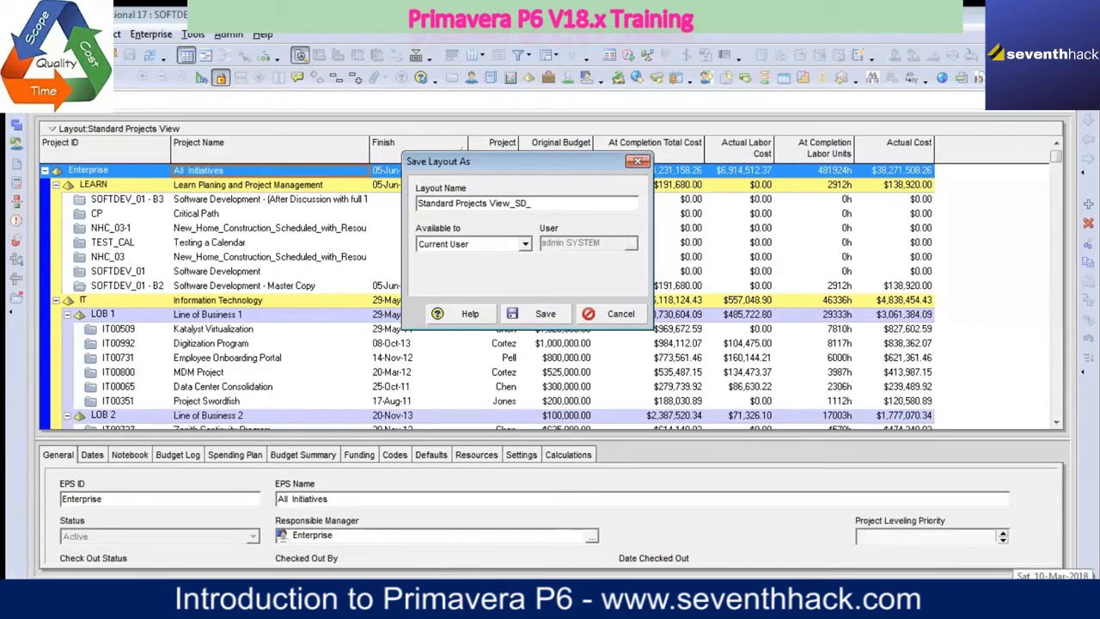
type("10_Mar")
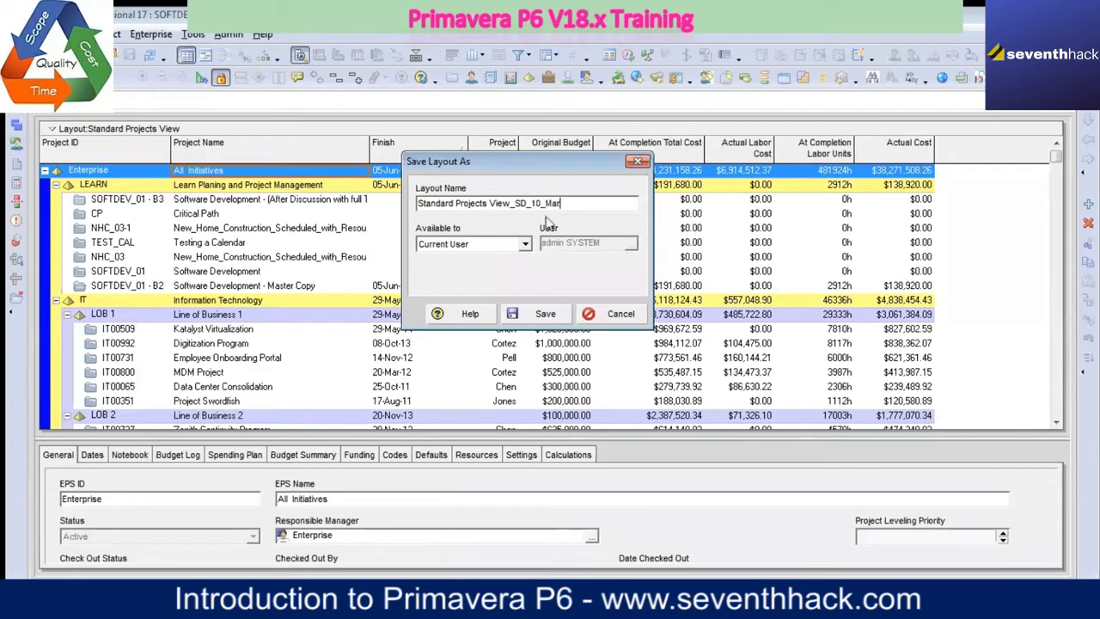
type("_18")
left_click(547, 315)
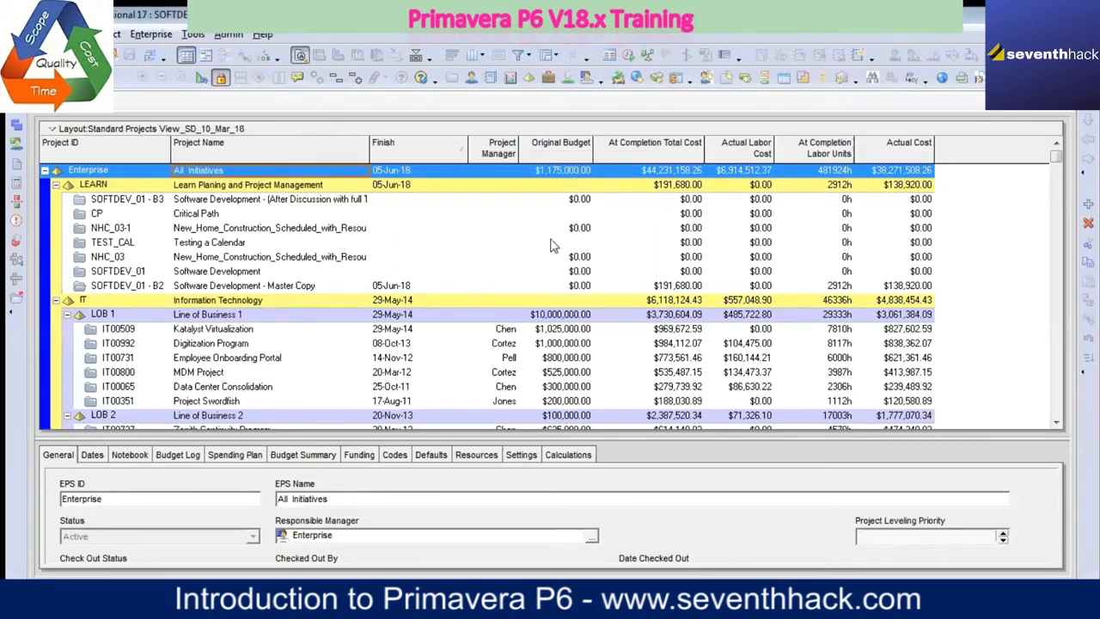
Step: Check the list of saved layouts for Standard Projects View_SD_10_Mar_18 and leave without opening any layout
left_click(247, 129)
mouse_move(167, 148)
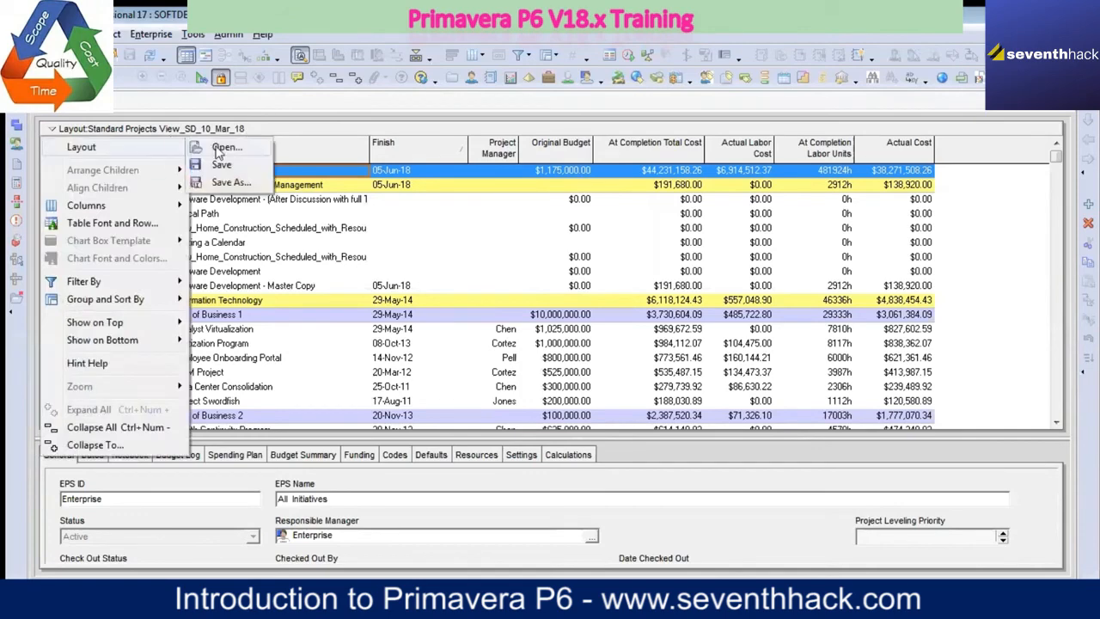
left_click(226, 148)
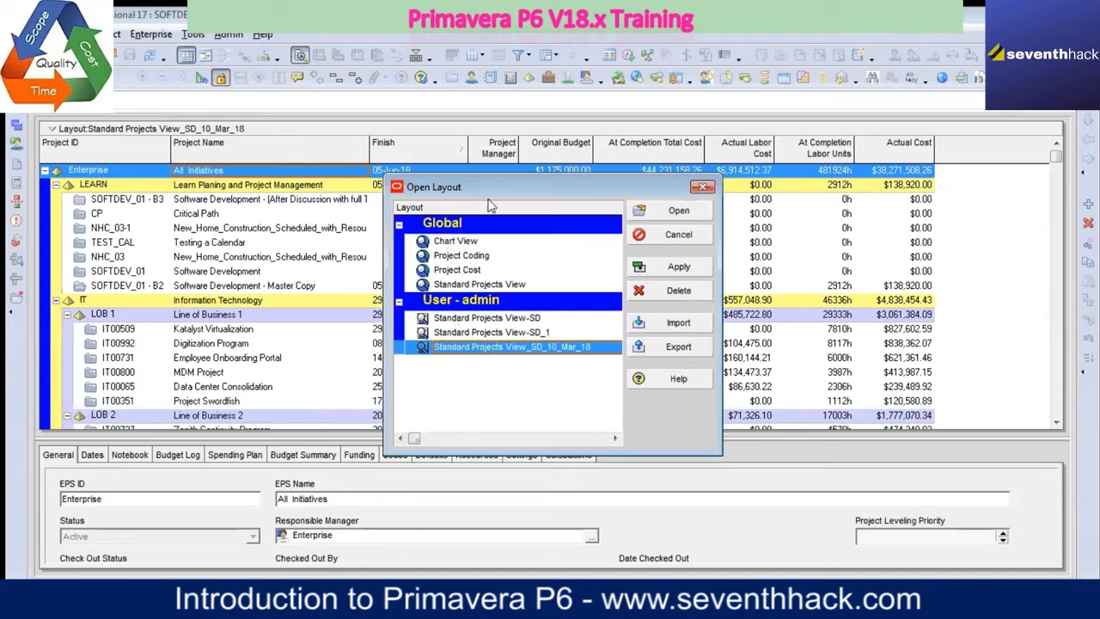
left_click_drag(490, 191, 381, 159)
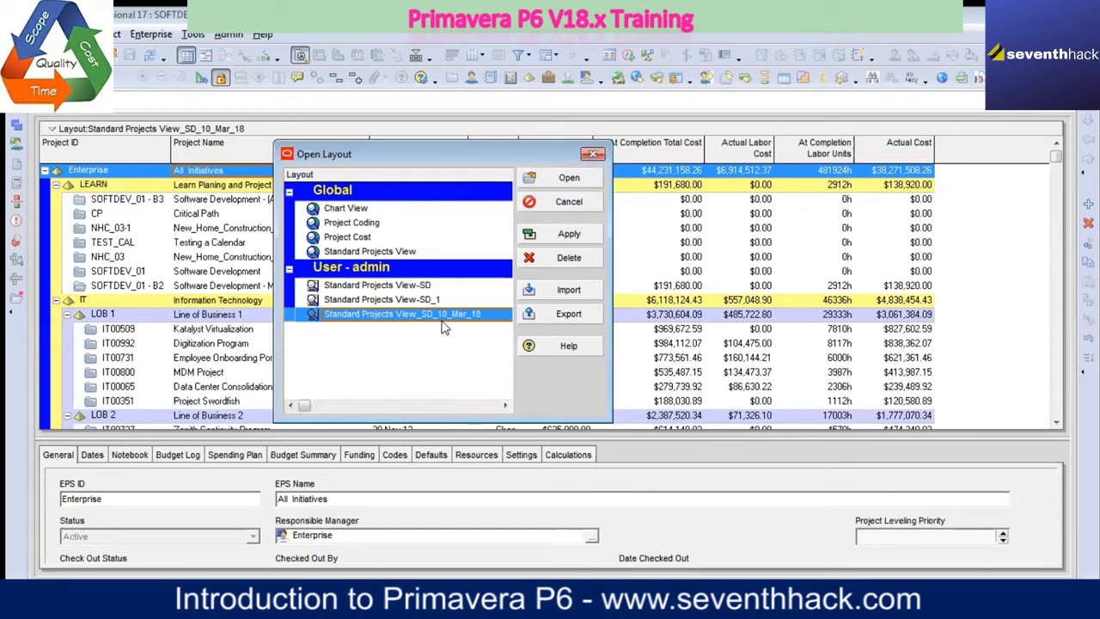
left_click(585, 203)
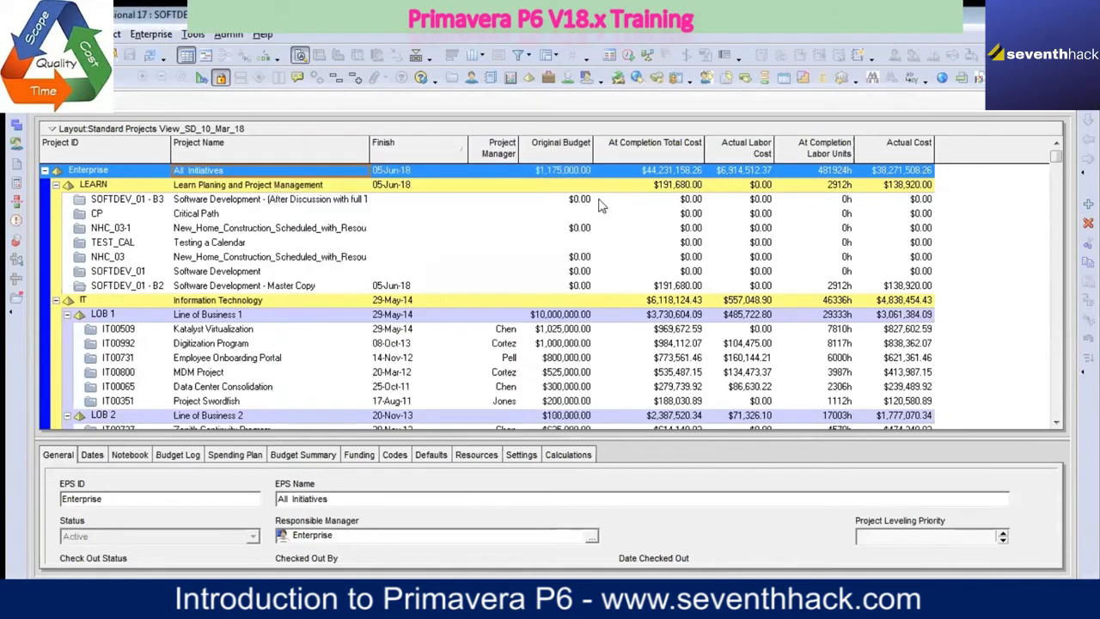
right_click(327, 136)
mouse_move(412, 197)
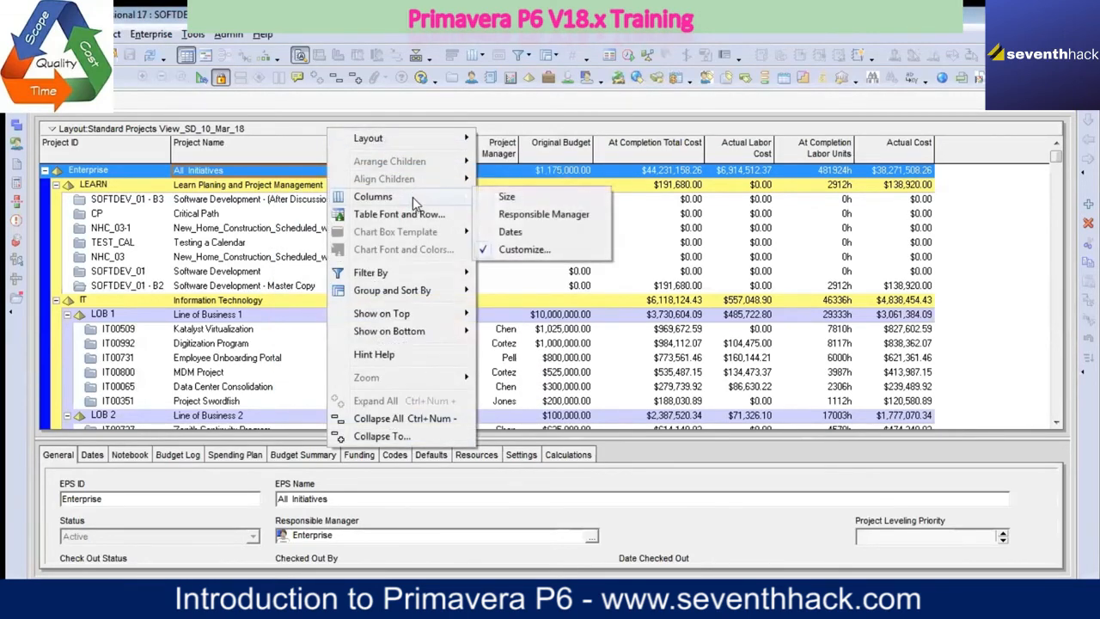
left_click(526, 249)
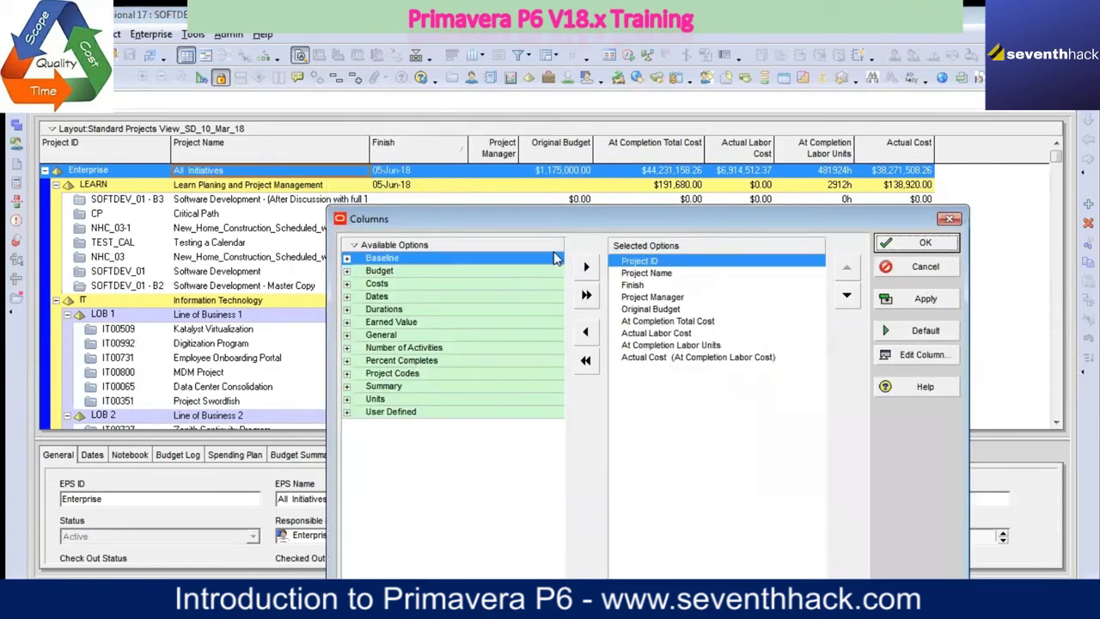
left_click_drag(659, 219, 530, 189)
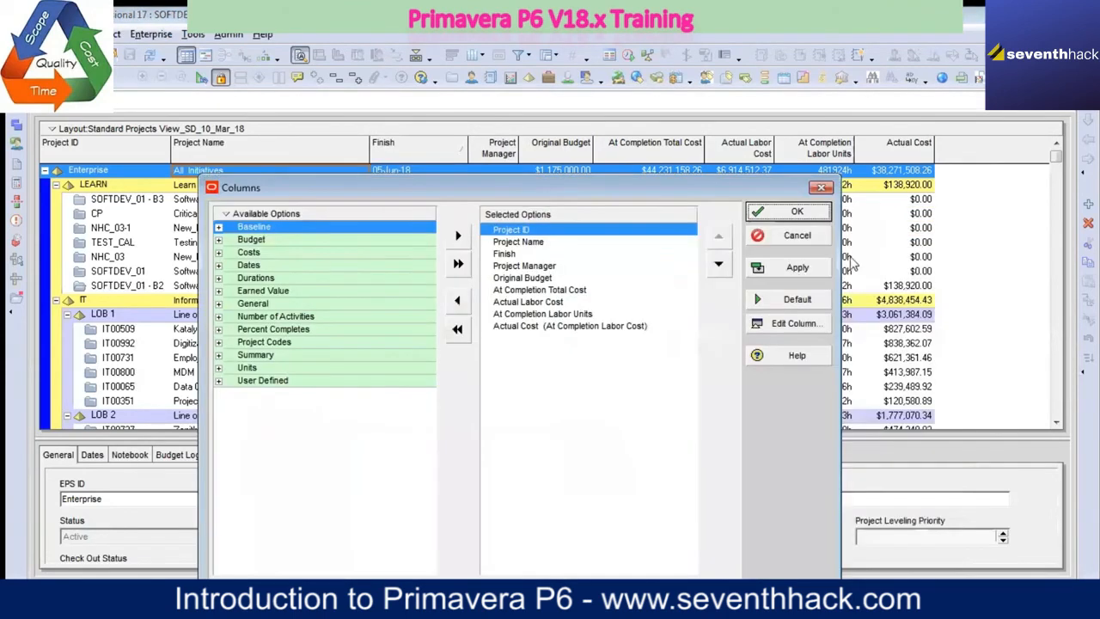
left_click(801, 237)
Step: Customize the layout's columns by removing Finish, Project Manager and all budget, cost and labor unit columns, keeping only Project ID and Project Name
right_click(363, 135)
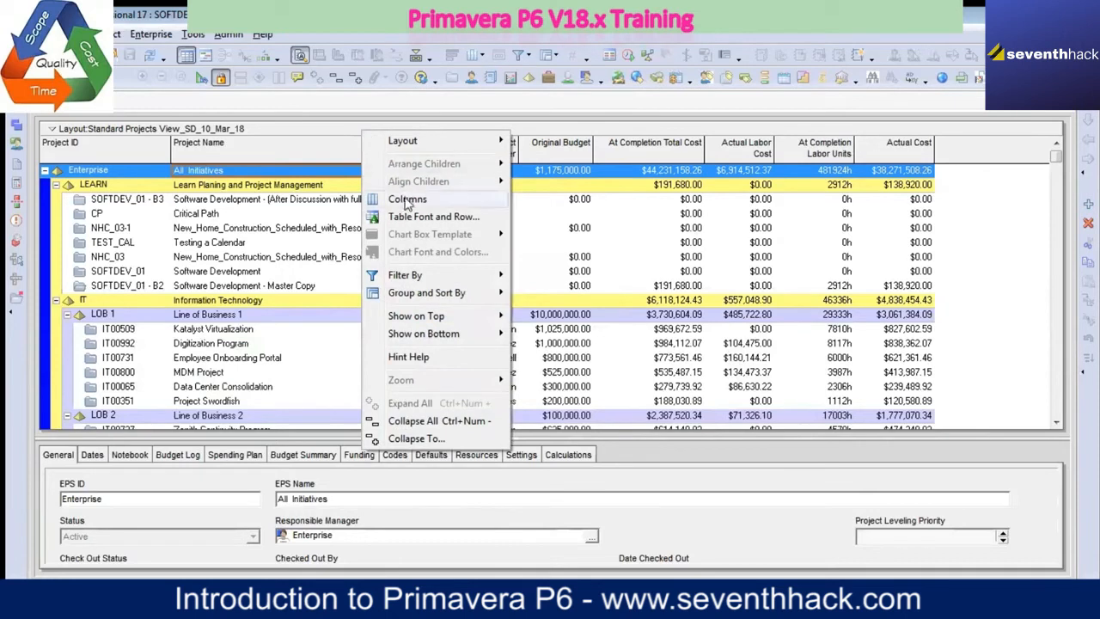
mouse_move(408, 201)
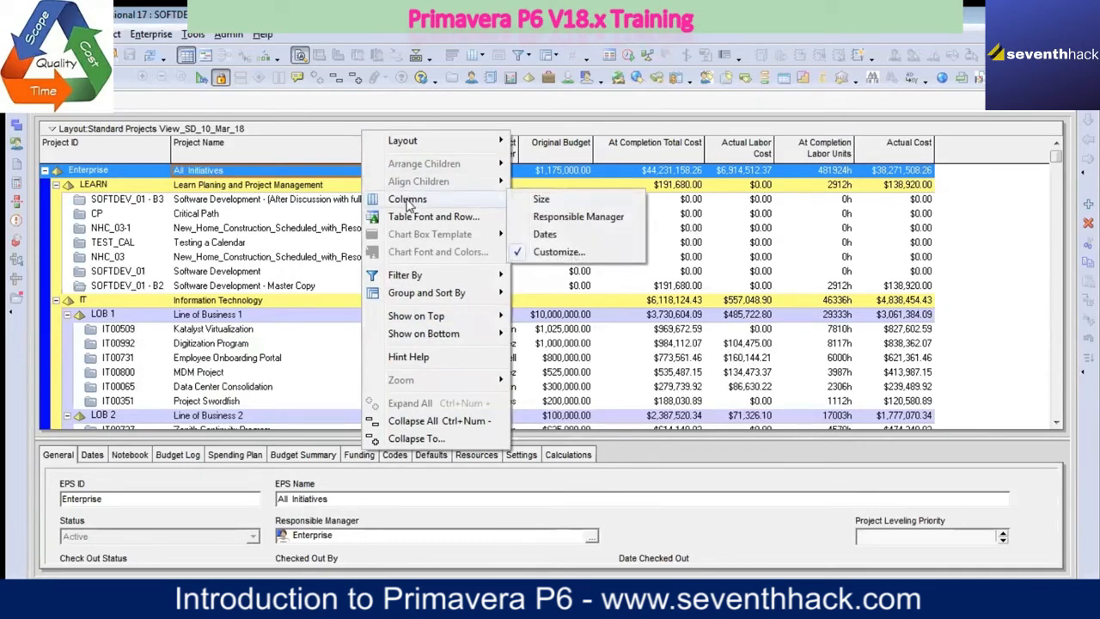
left_click(583, 254)
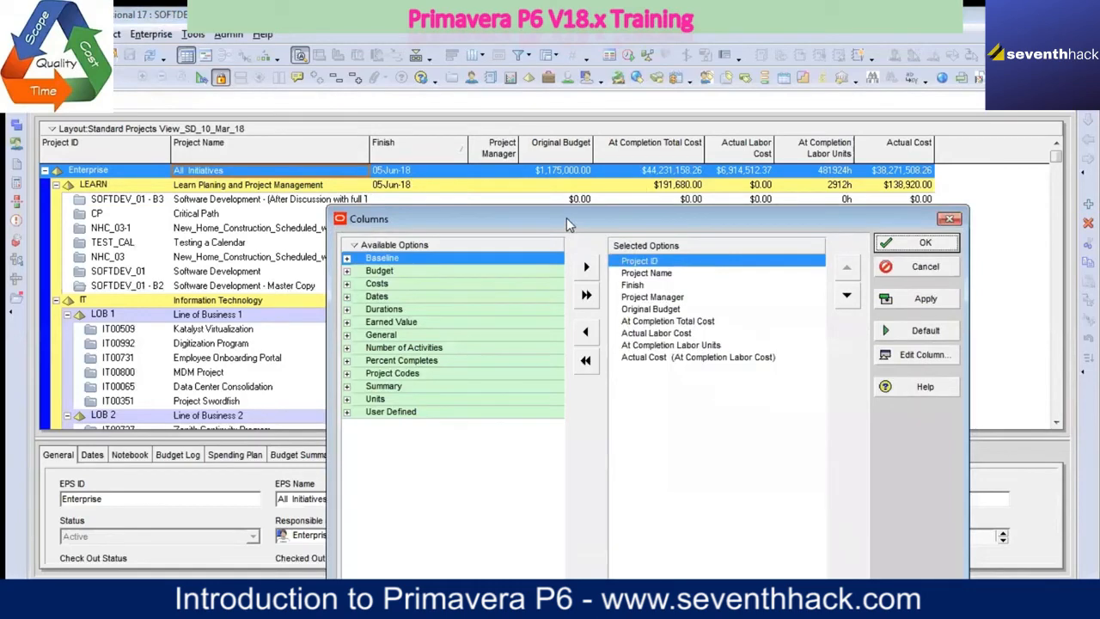
left_click_drag(567, 217, 361, 213)
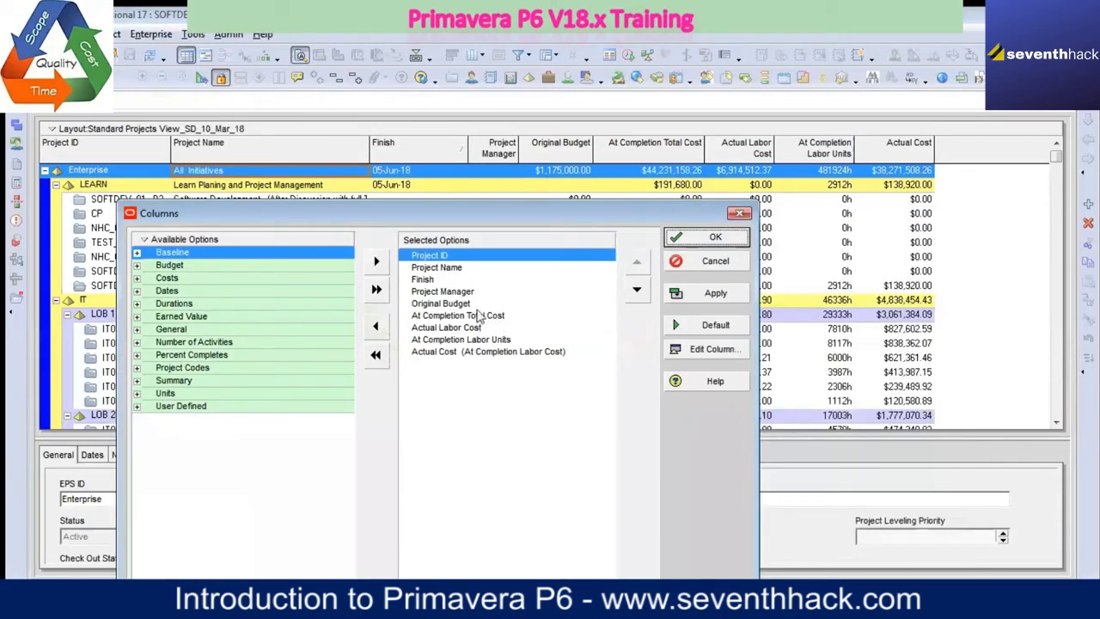
left_click(477, 292)
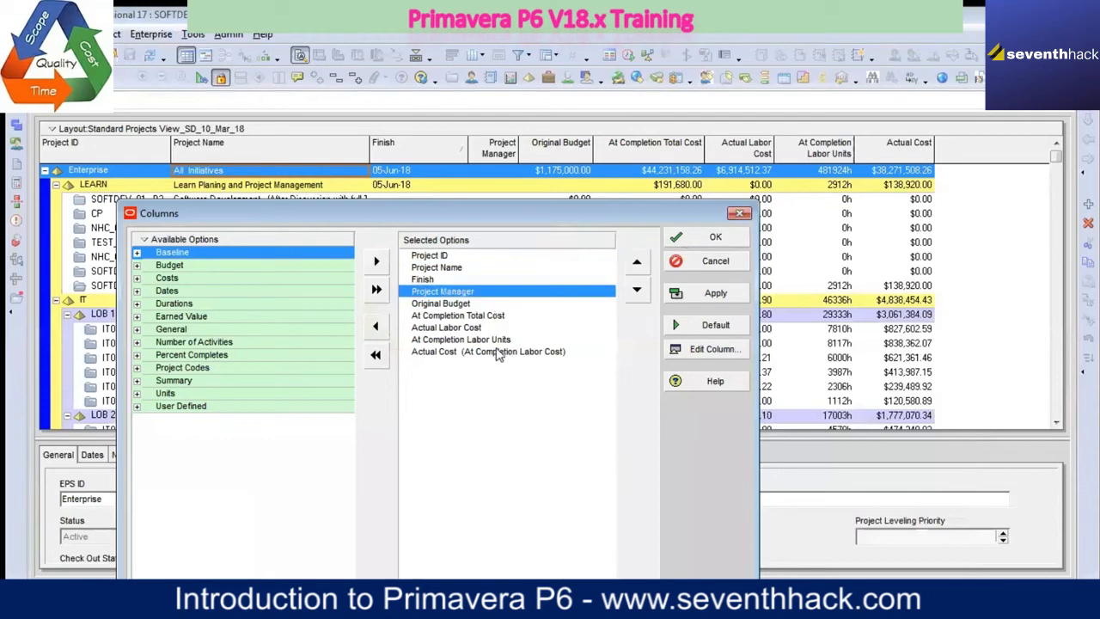
left_click(493, 351, "shift")
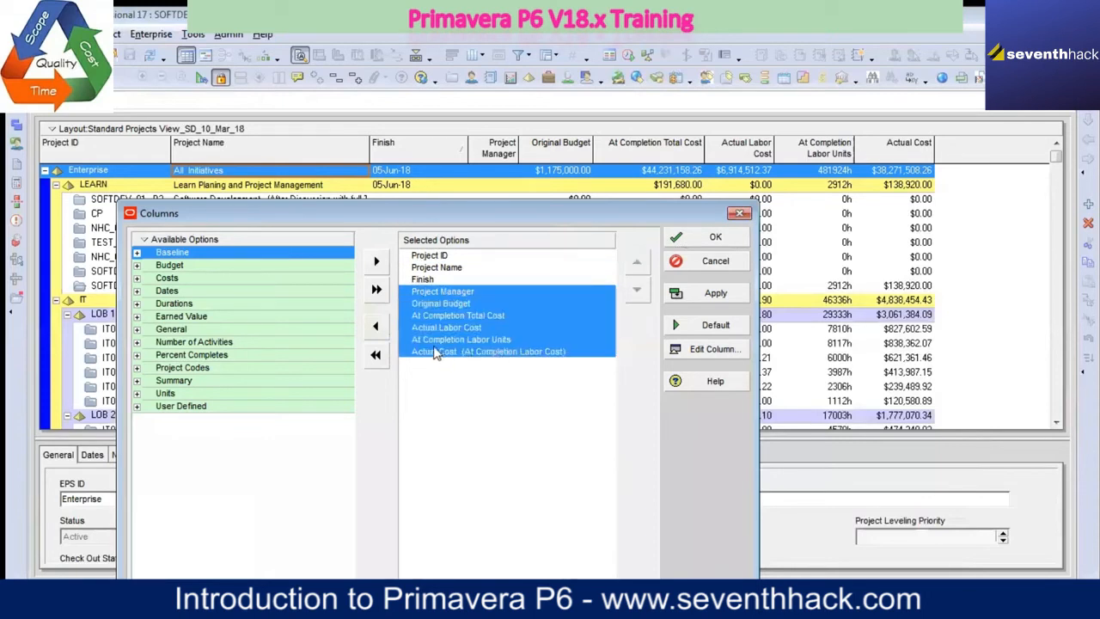
left_click(376, 327)
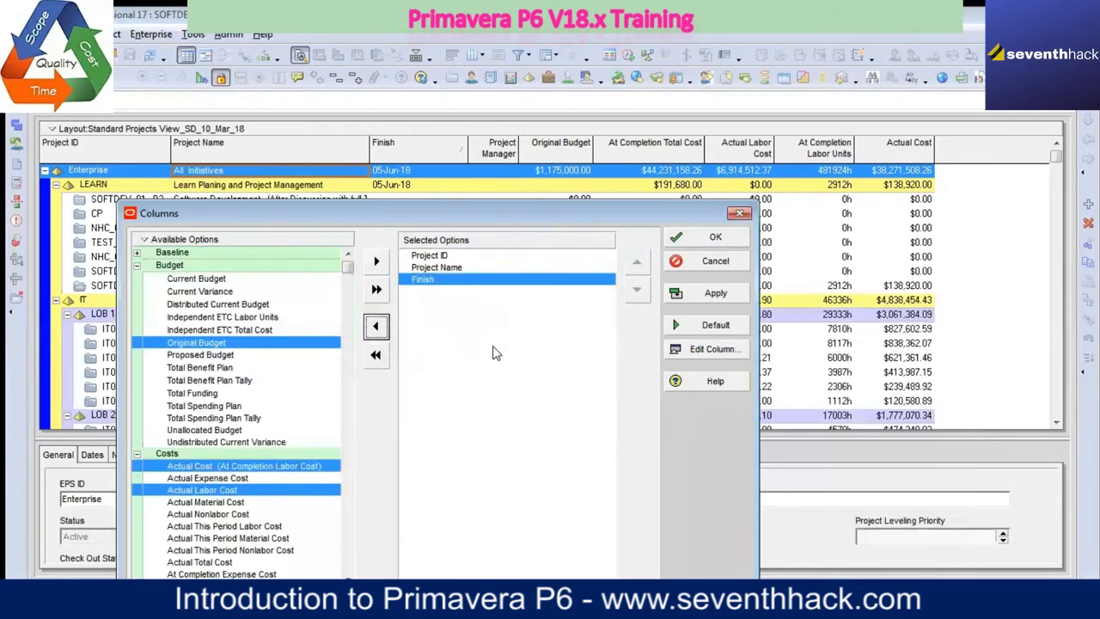
left_click(376, 327)
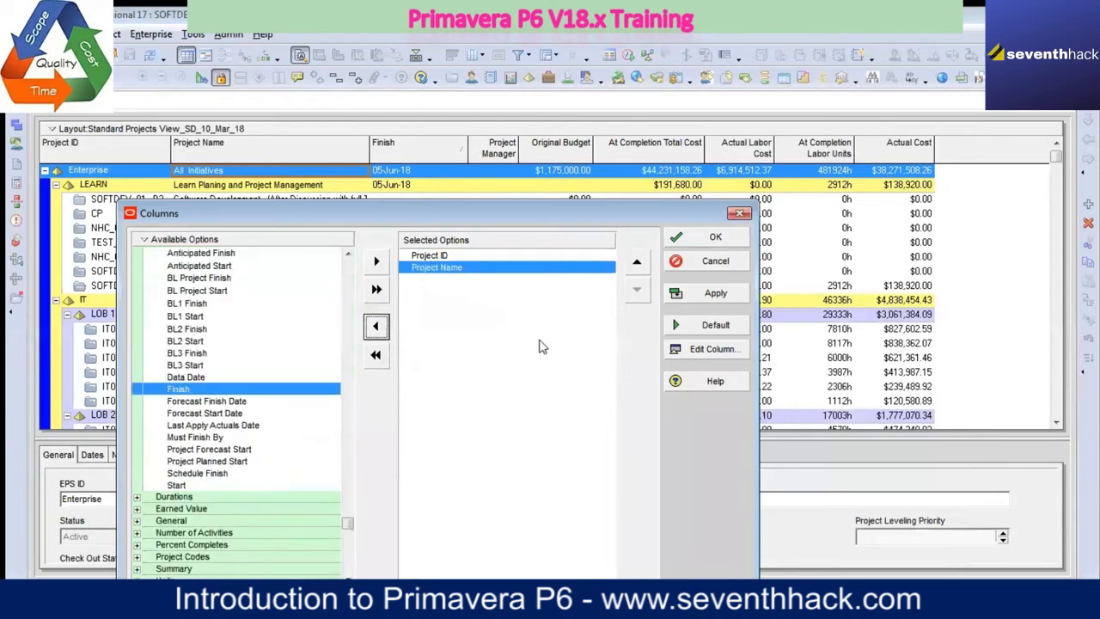
left_click(705, 301)
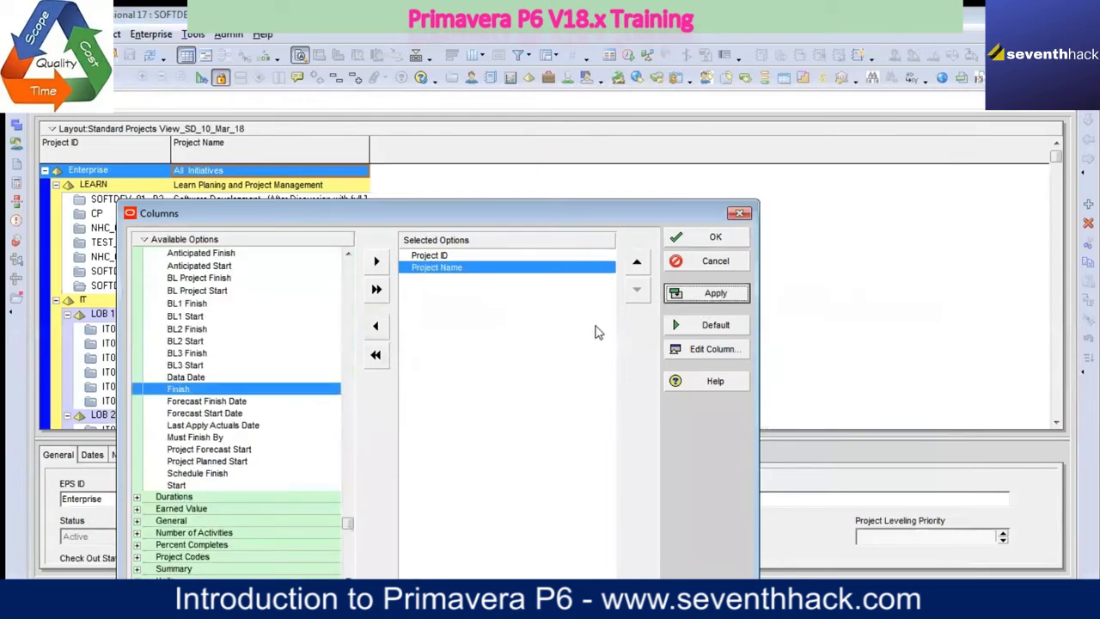
left_click(712, 237)
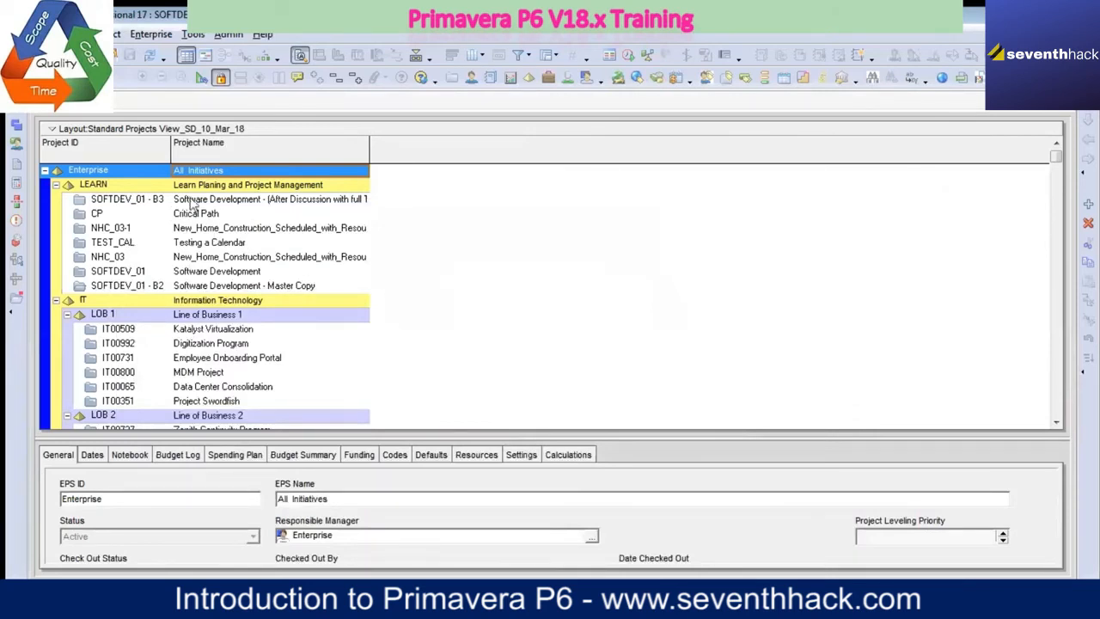
Step: Bring up the saved layouts, saving the column changes to Standard Projects View_SD_10_Mar_18
right_click(177, 136)
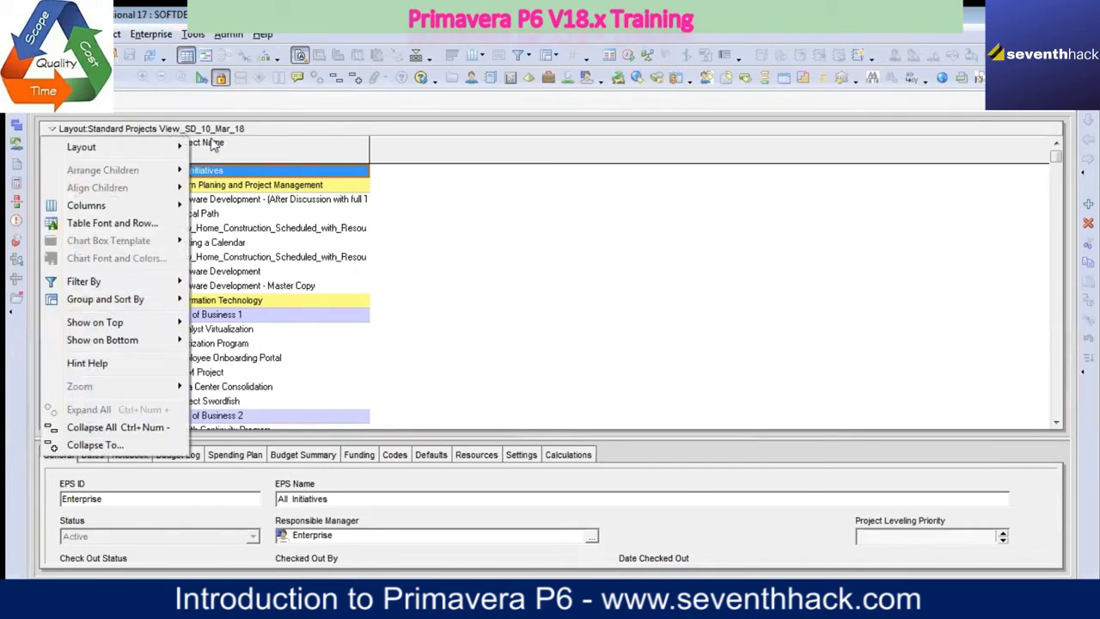
mouse_move(179, 148)
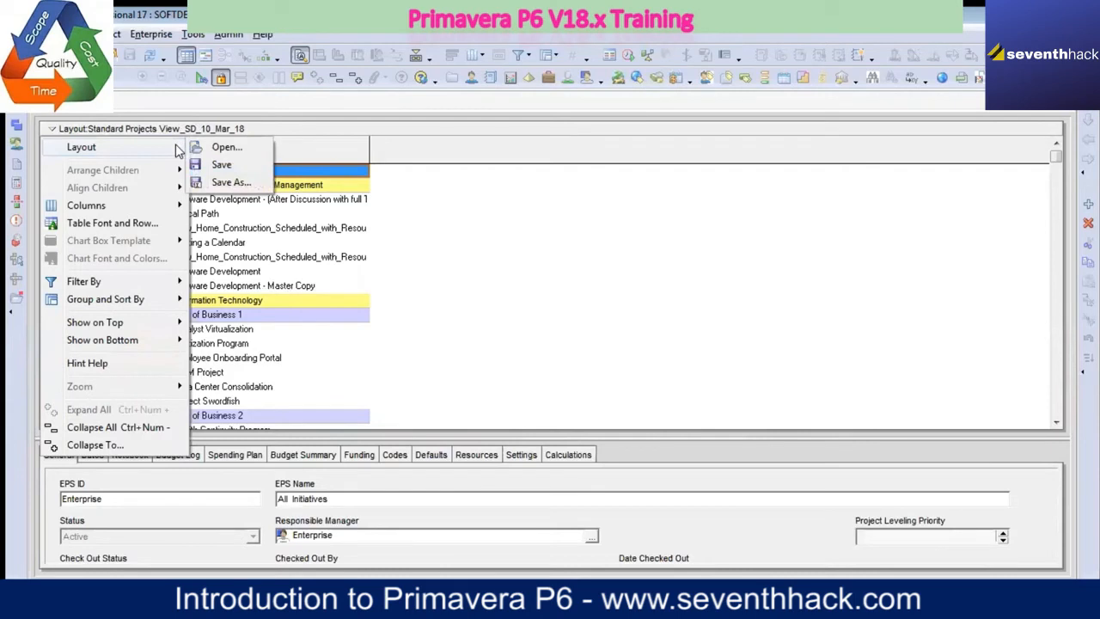
left_click(226, 150)
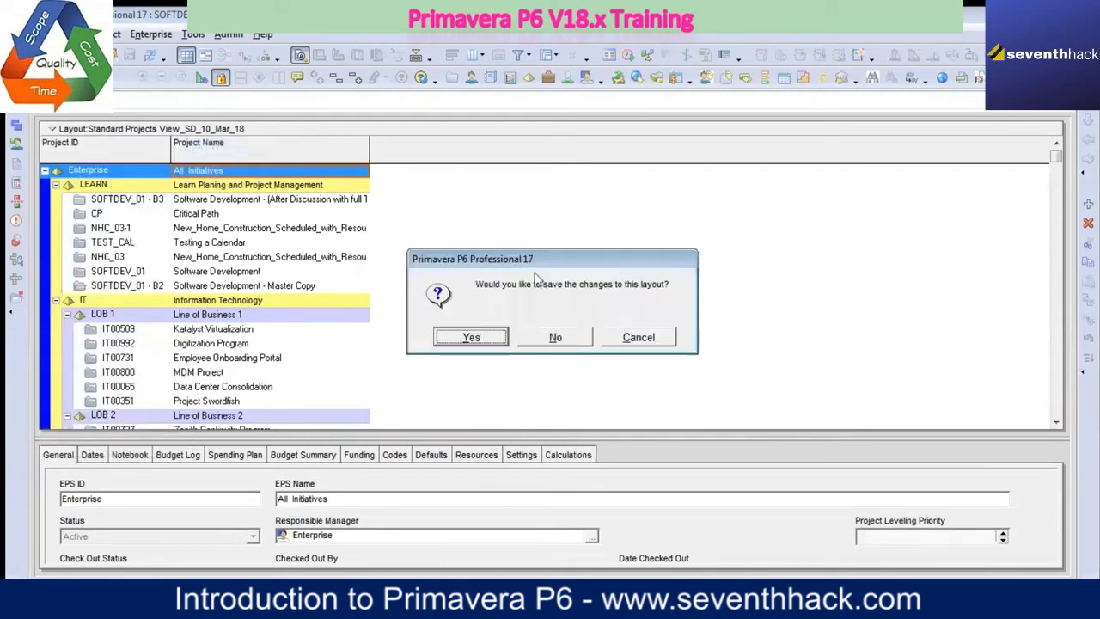
left_click(486, 341)
Step: Preview the global Standard Projects View for comparison, and reopen the user layout Standard Projects View_SD_10_Mar_18
left_click(481, 285)
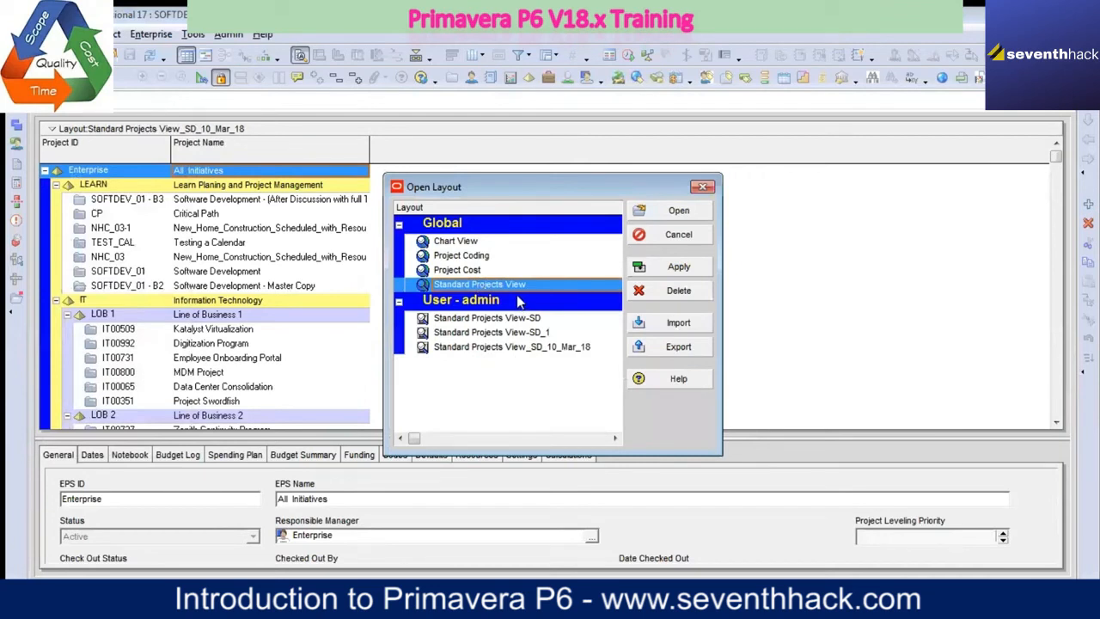
left_click(685, 269)
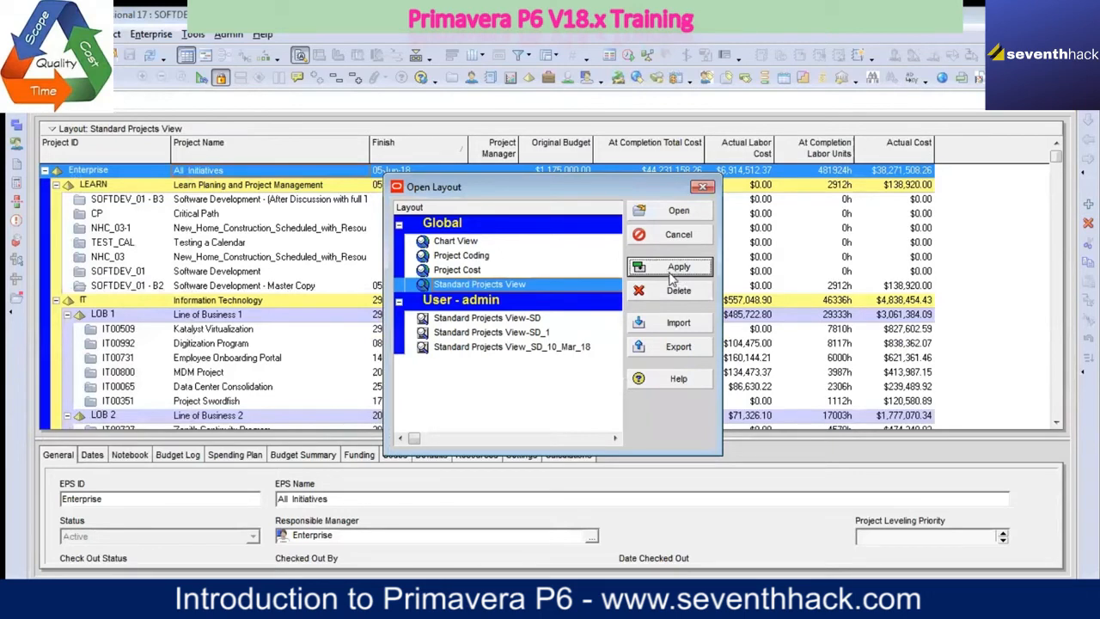
left_click(566, 348)
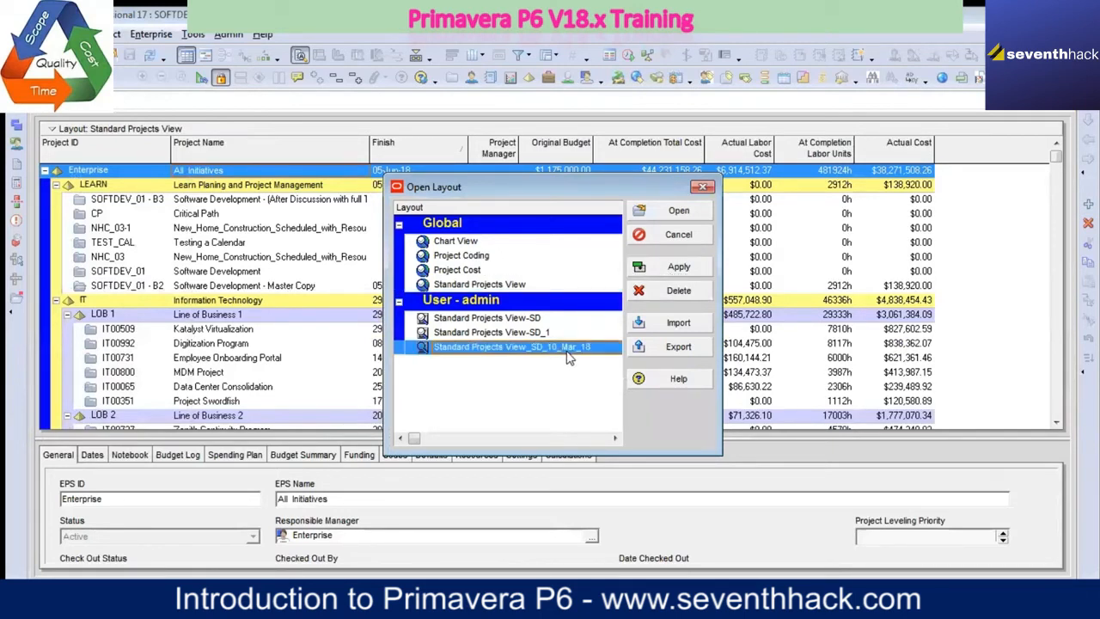
left_click(675, 270)
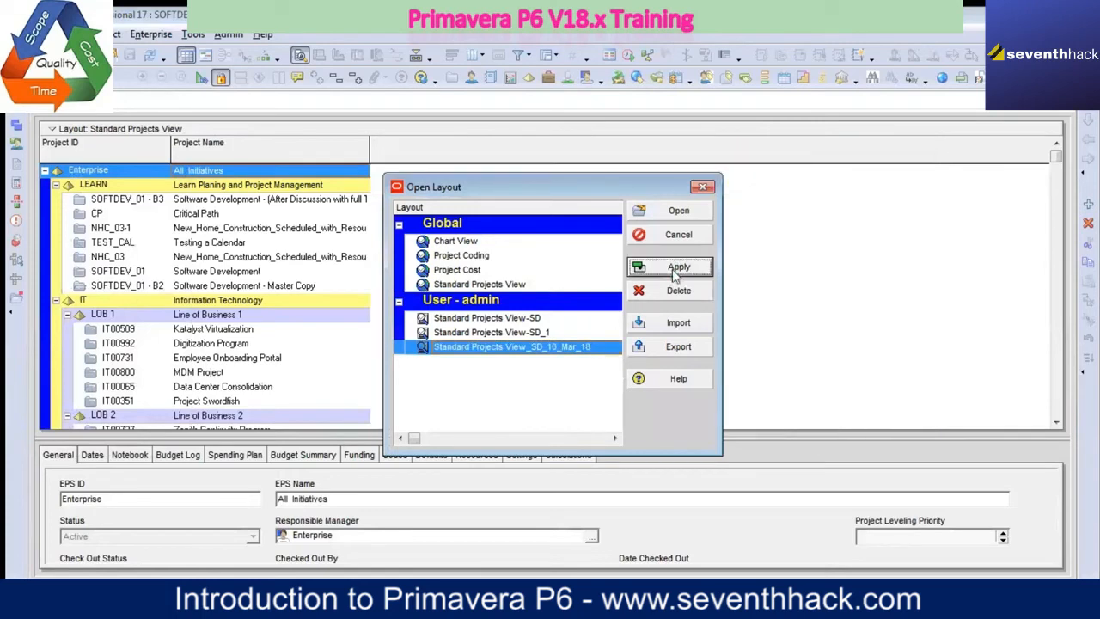
left_click(675, 211)
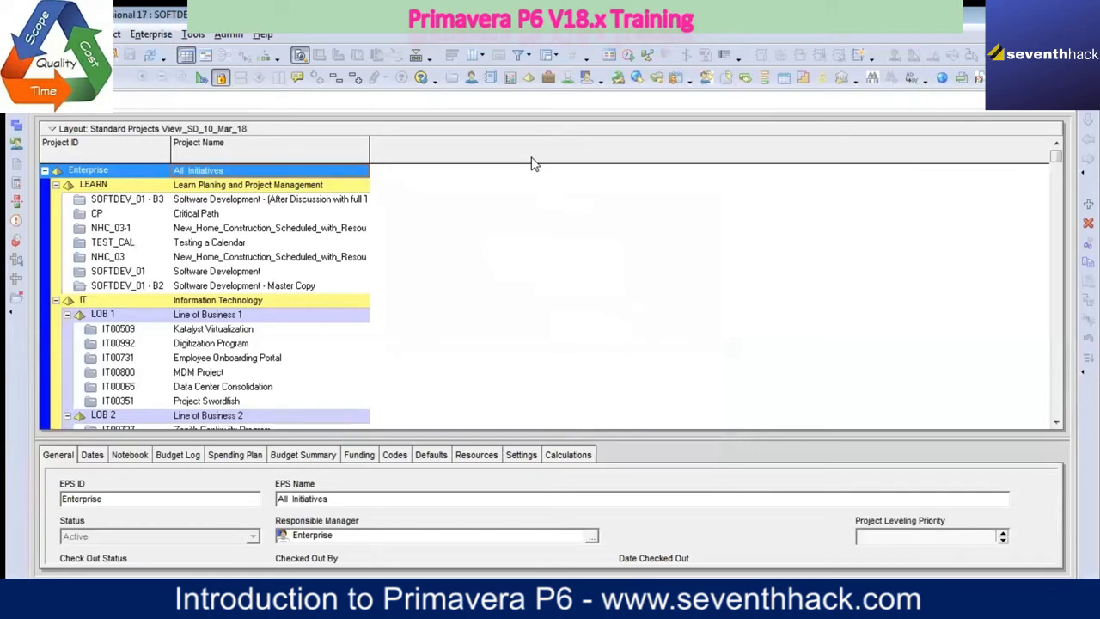
Step: Customize the layout's columns by adding the Start and Finish date columns
right_click(442, 154)
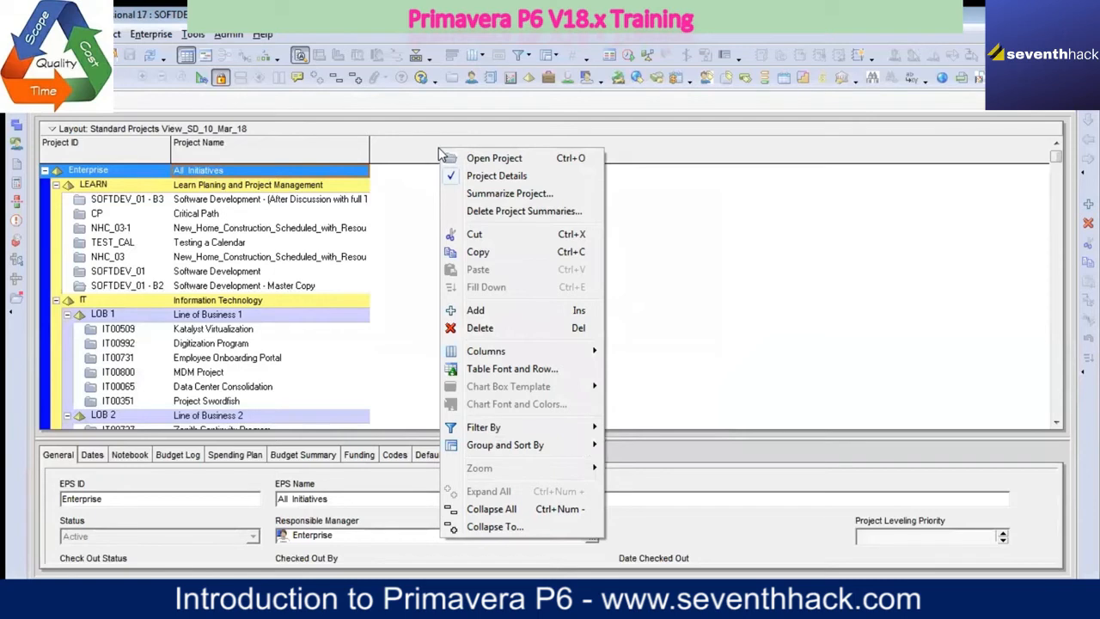
mouse_move(529, 349)
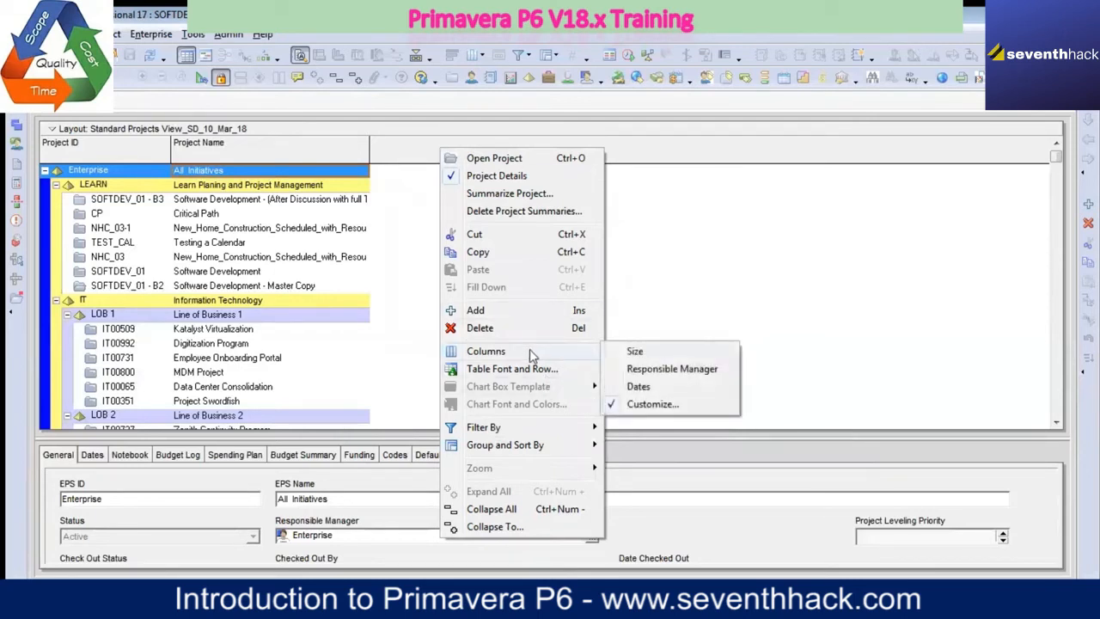
left_click(653, 404)
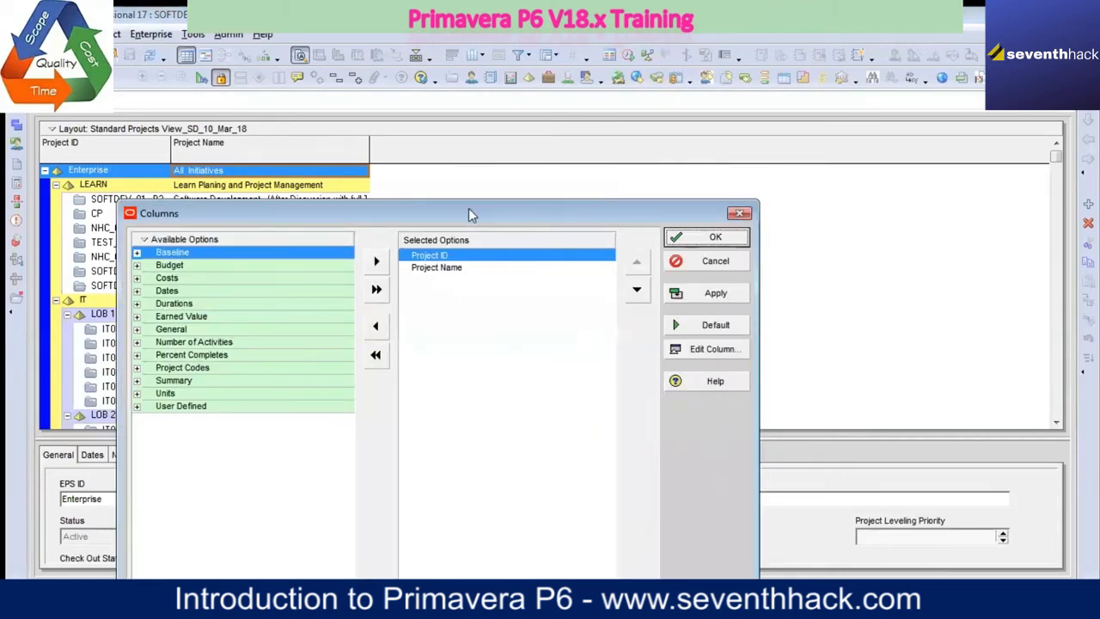
left_click_drag(471, 215, 407, 201)
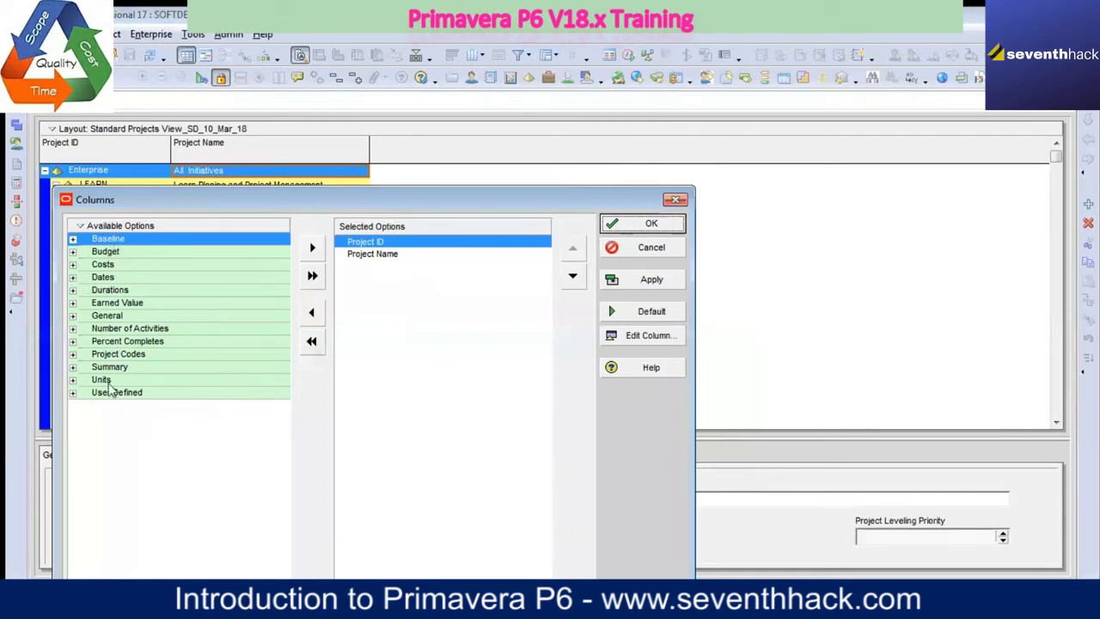
left_click(73, 278)
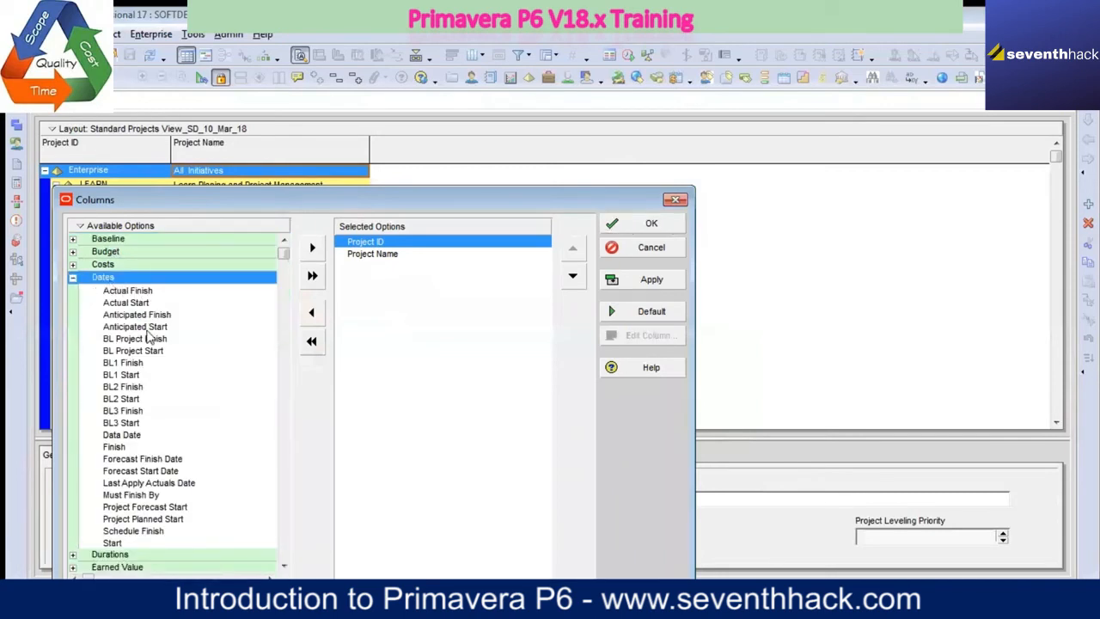
left_click(130, 544)
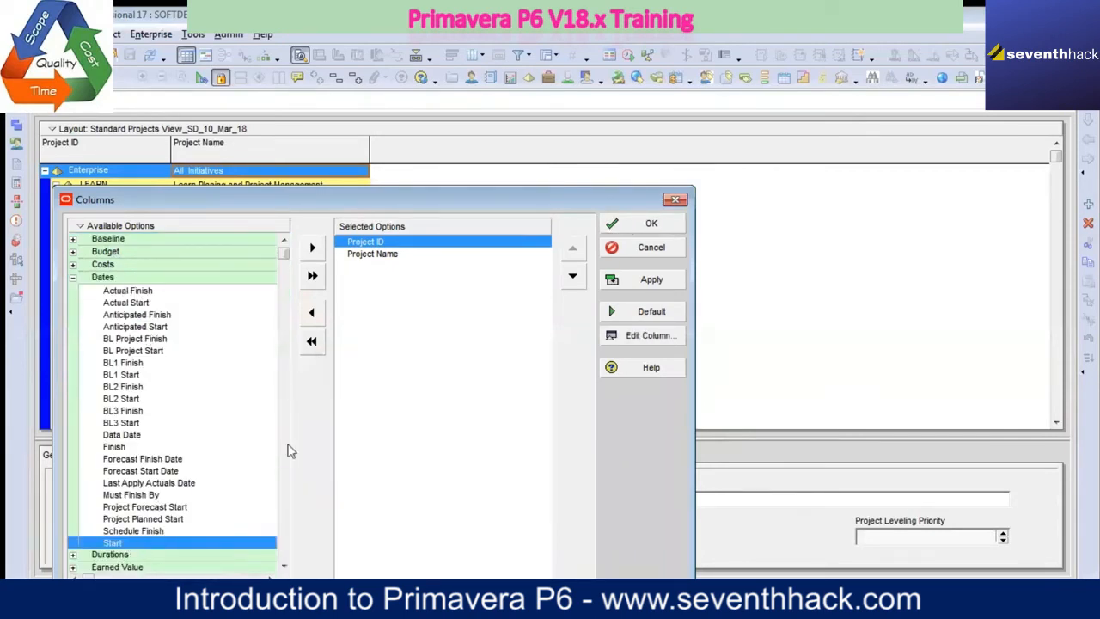
left_click(312, 247)
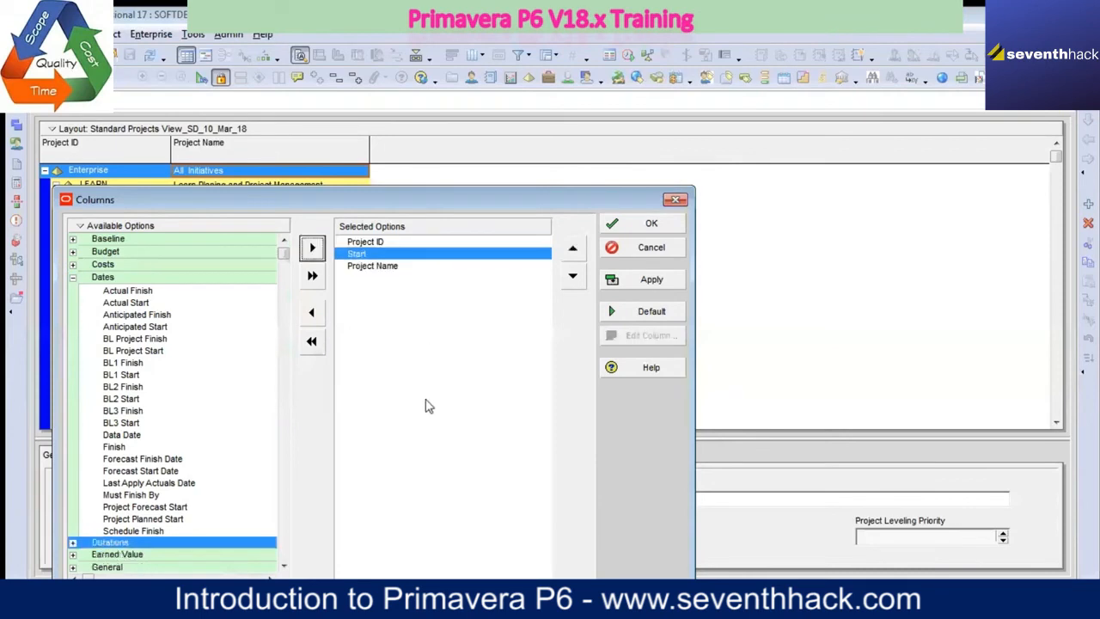
left_click(131, 449)
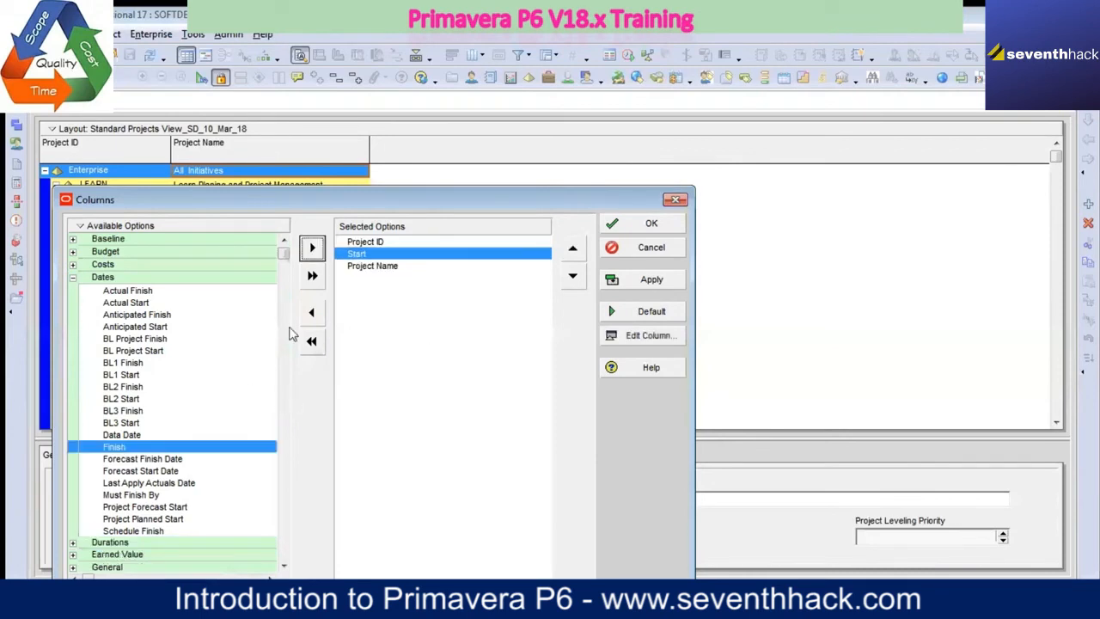
left_click(313, 249)
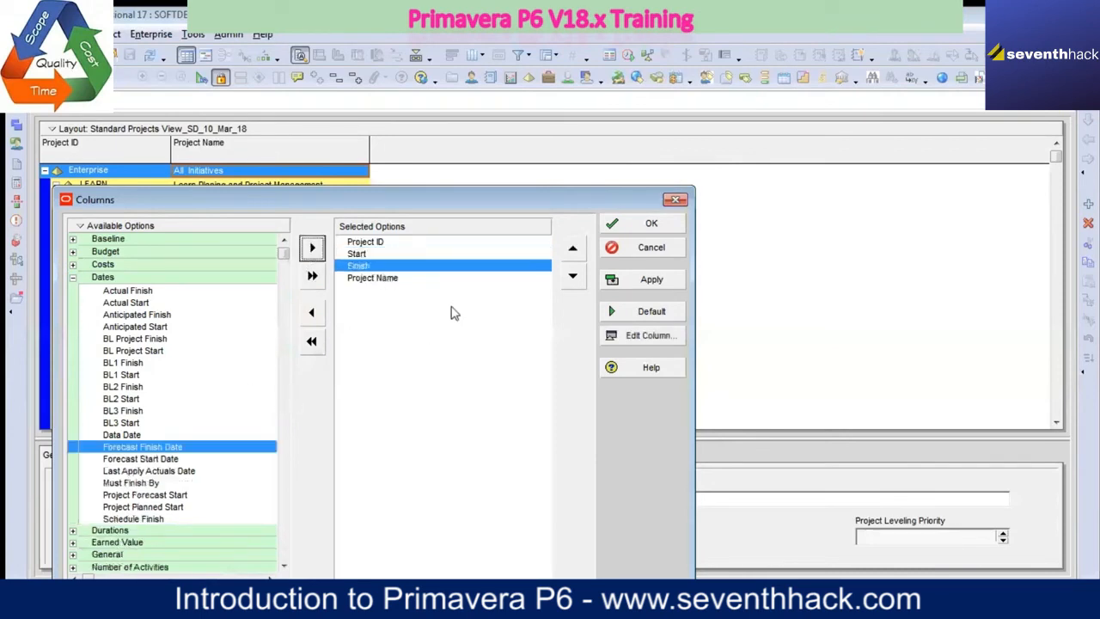
Step: Place the Project Name column directly after Project ID, ahead of Start and Finish, and apply the column selection
left_click(383, 278)
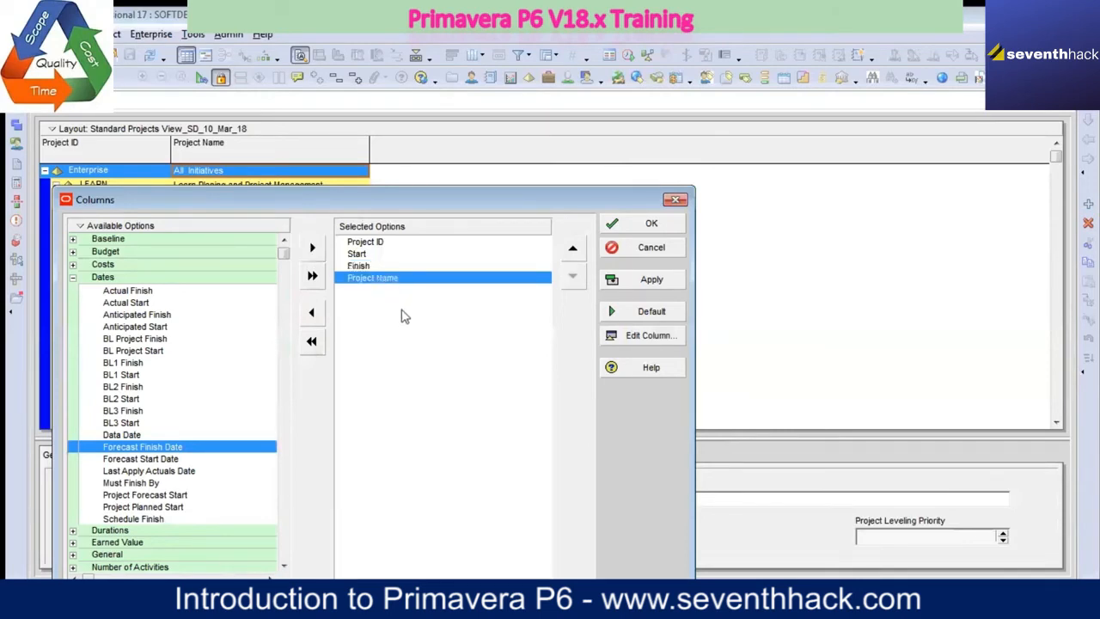
left_click(573, 250)
left_click(572, 250)
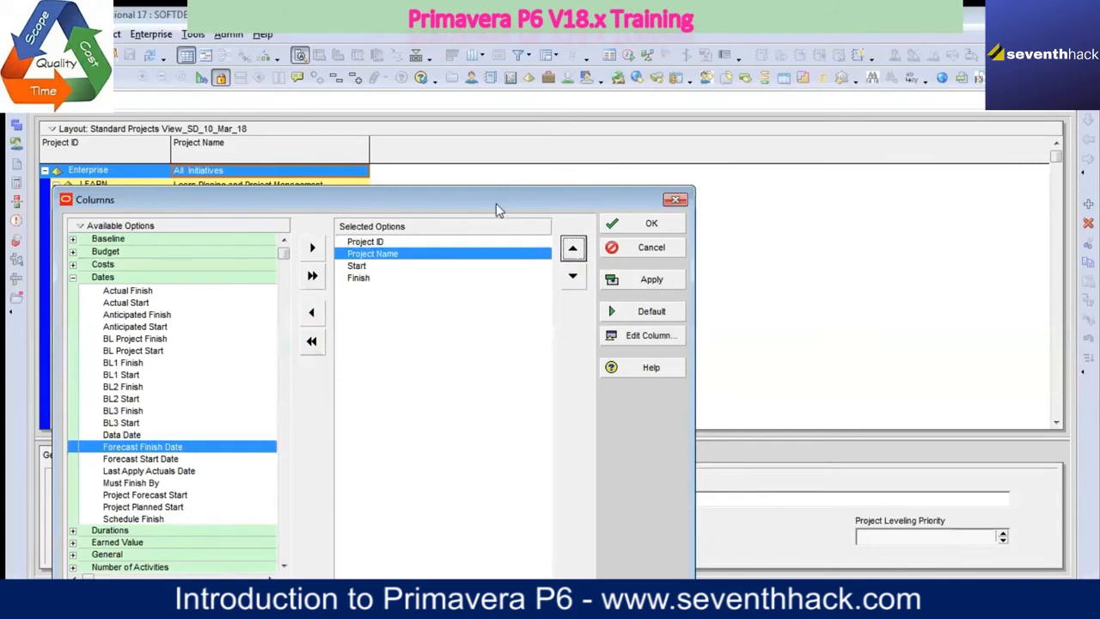
left_click_drag(495, 207, 496, 255)
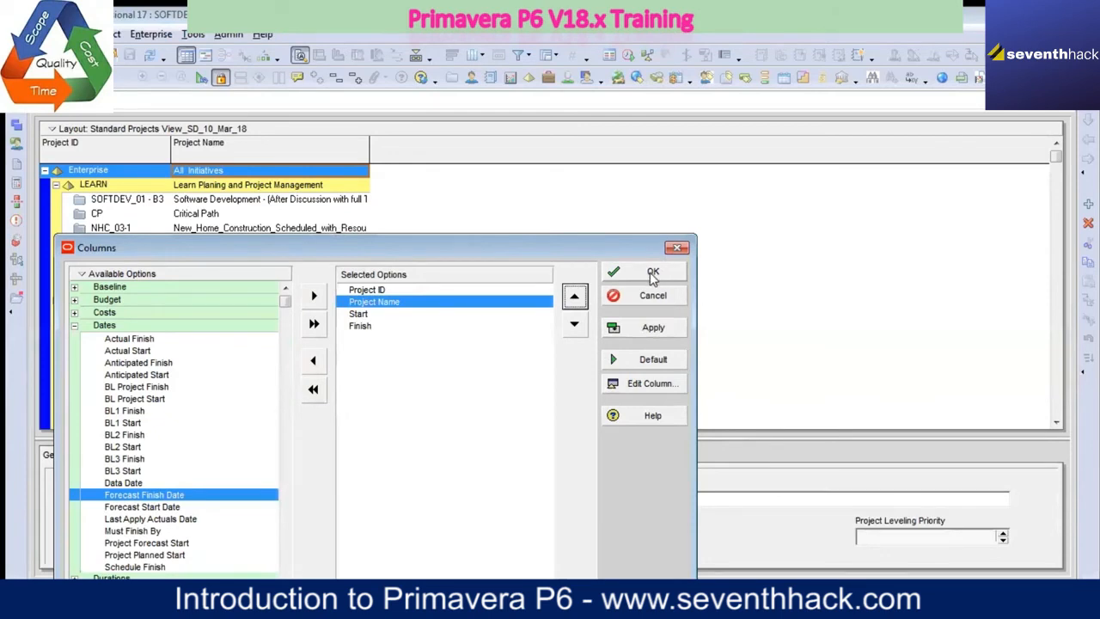
left_click(660, 329)
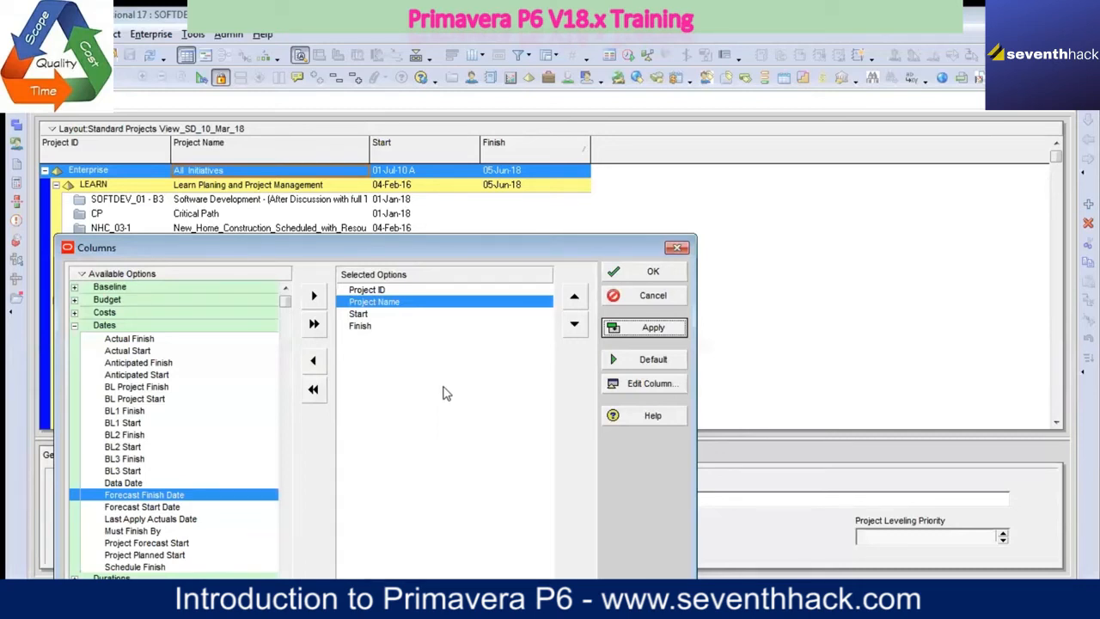
Step: Add the BL Project Total Cost column from the Costs category, place it after Finish, and apply it
left_click(75, 331)
left_click(75, 312)
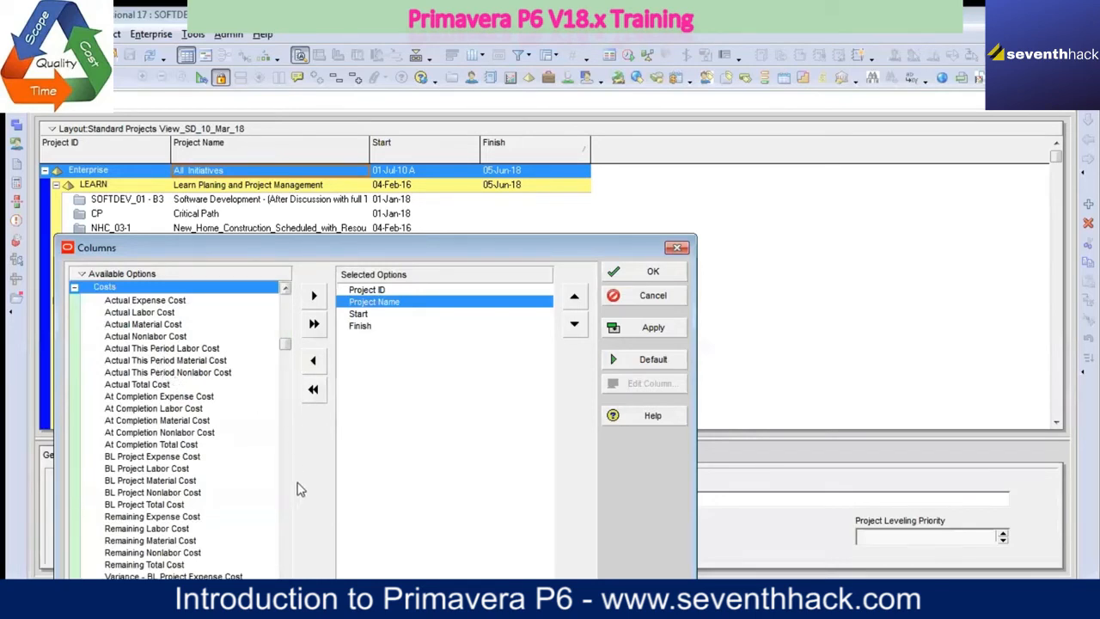
left_click(188, 507)
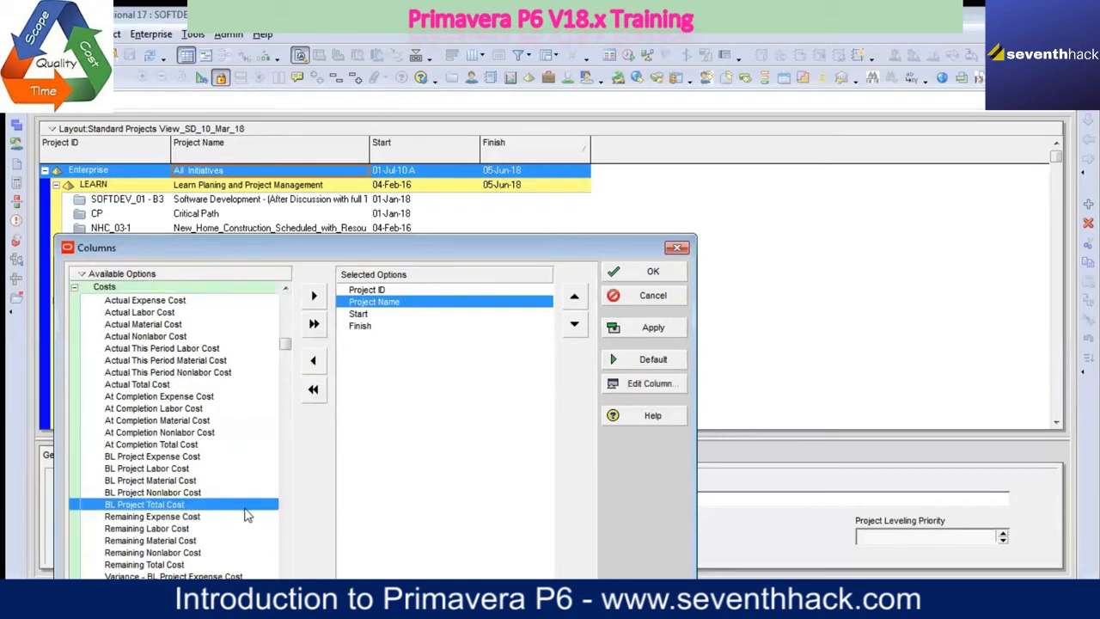
left_click(314, 296)
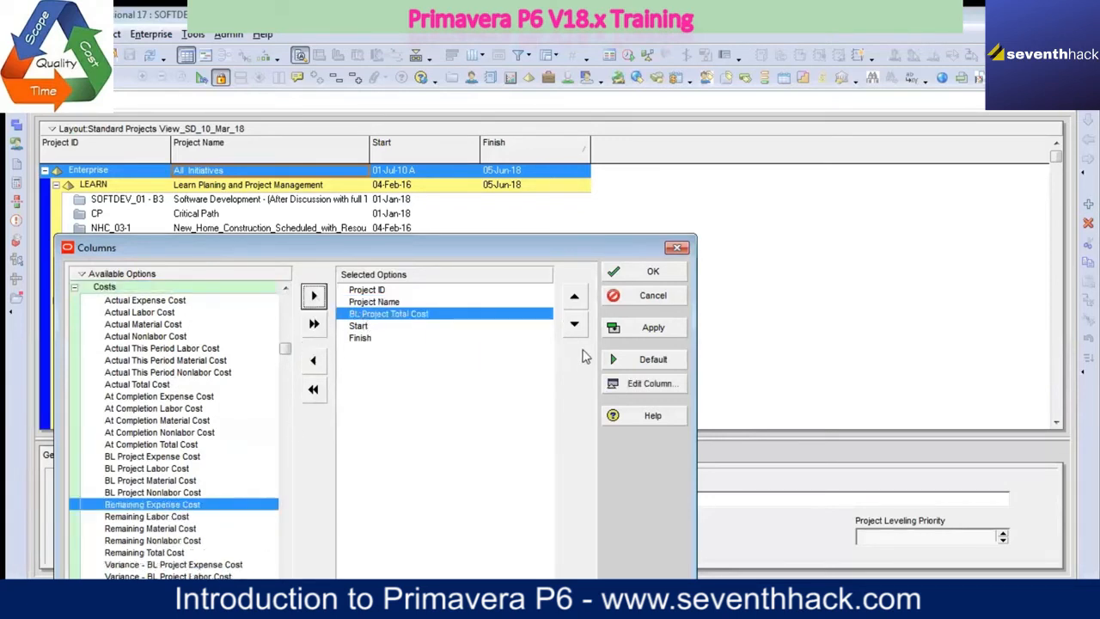
left_click(574, 324)
left_click(574, 324)
left_click(653, 332)
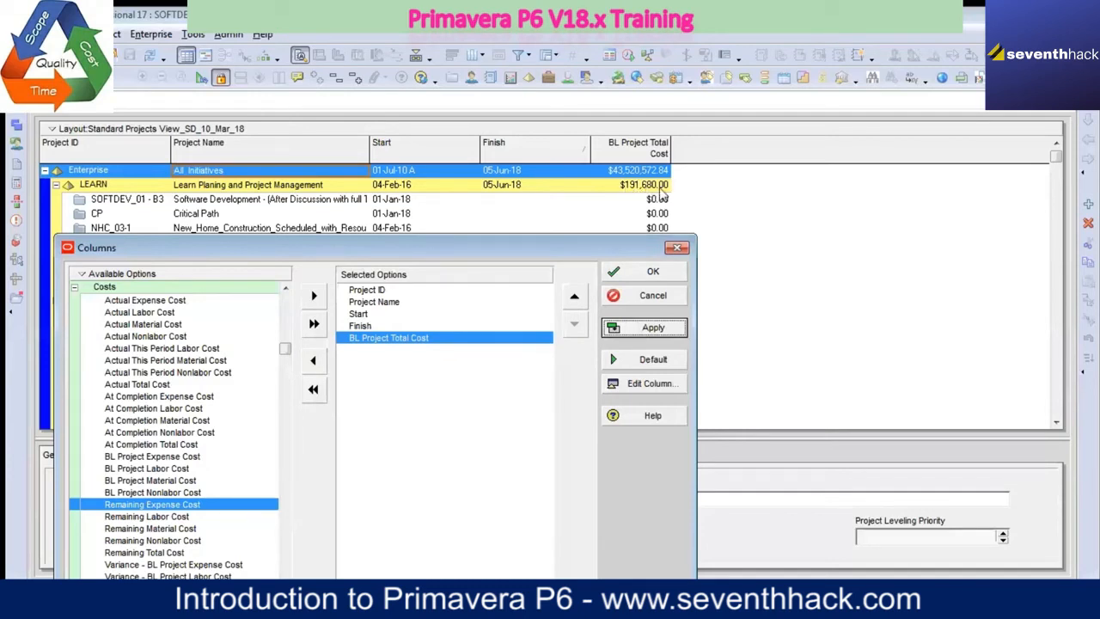
Step: Add the BL Project Expense Cost, Labor Cost, Material Cost and Nonlabor Cost columns to the selection
left_click(191, 458)
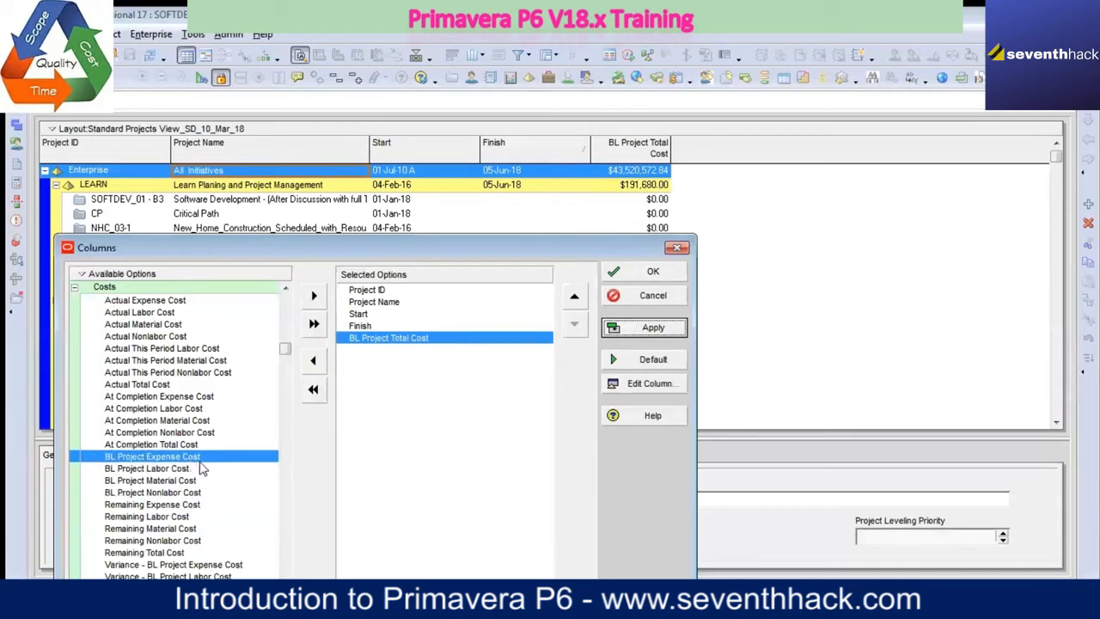
left_click(315, 301)
left_click(315, 300)
left_click(315, 299)
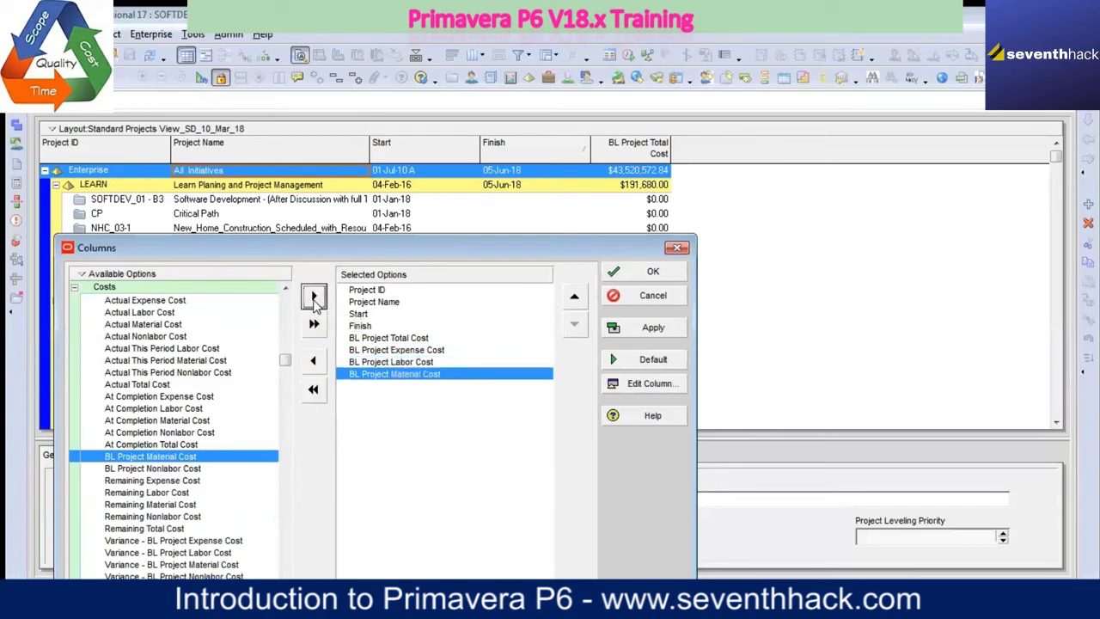
left_click(315, 299)
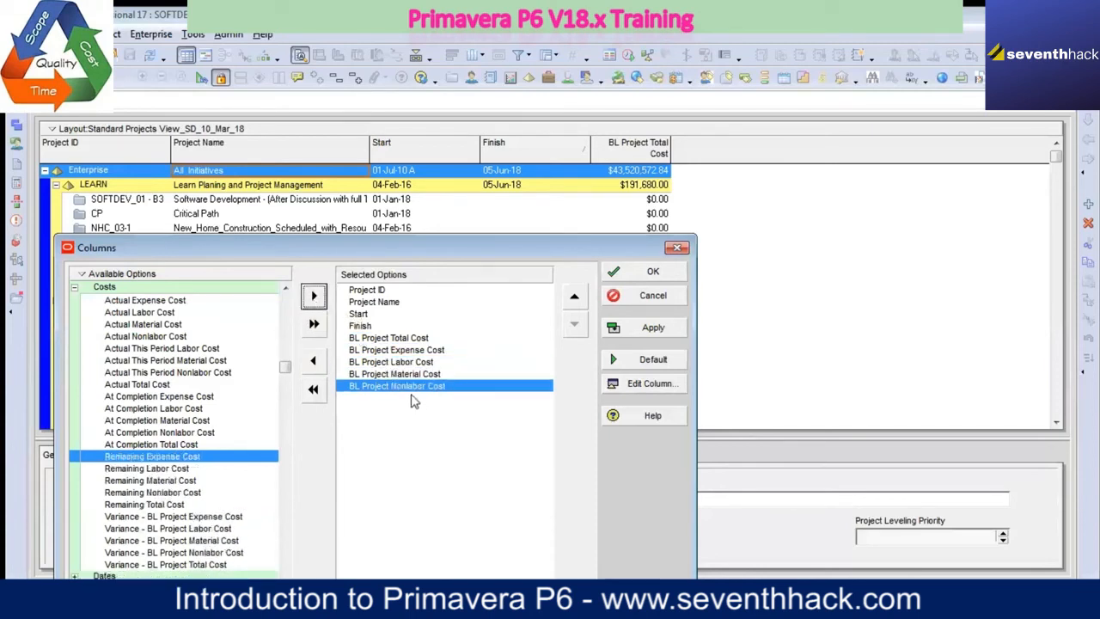
Step: Move BL Project Total Cost to the end of the selected columns, after BL Project Nonlabor Cost
left_click(415, 338)
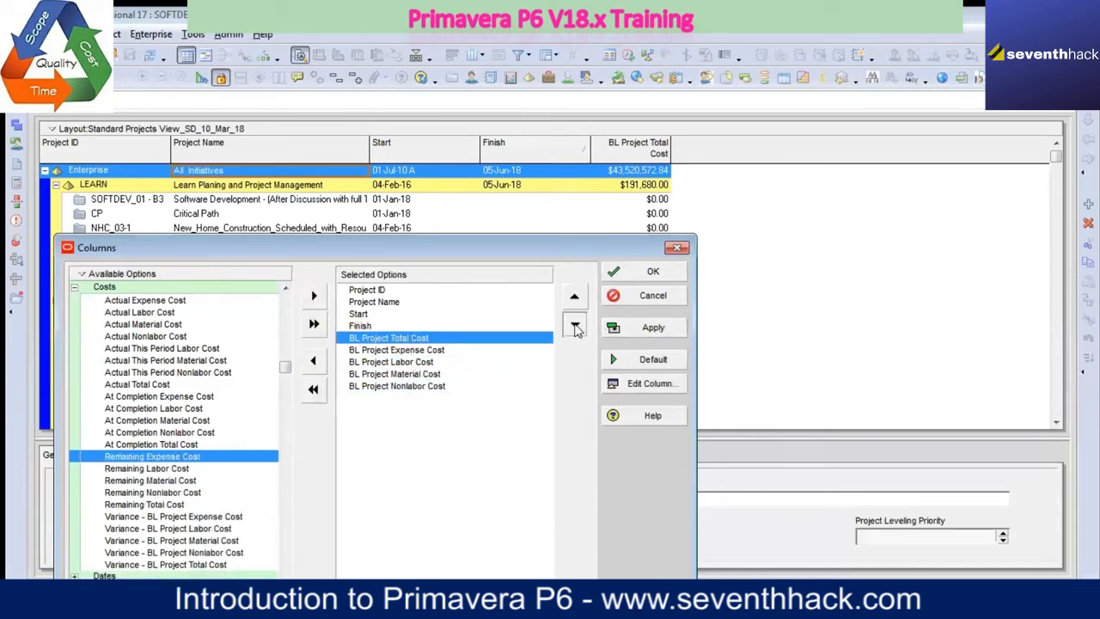
left_click(574, 324)
left_click(574, 325)
left_click(575, 324)
left_click(574, 325)
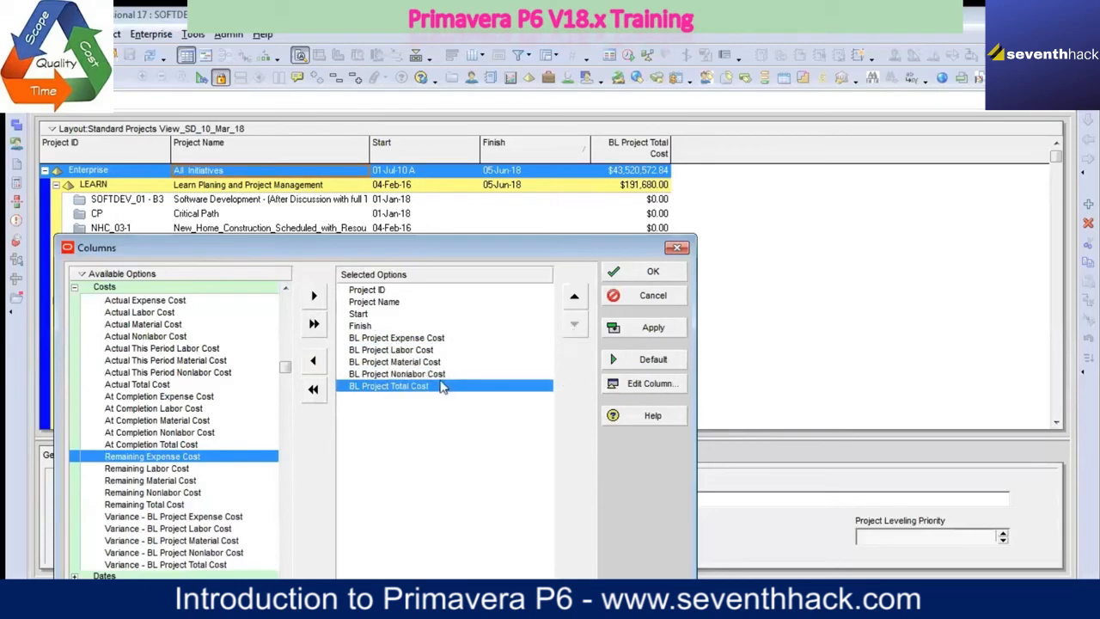
Step: Reorder the baseline cost columns ahead of the total as Labor, Nonlabor, Material and Expense
left_click(432, 351)
left_click(573, 298)
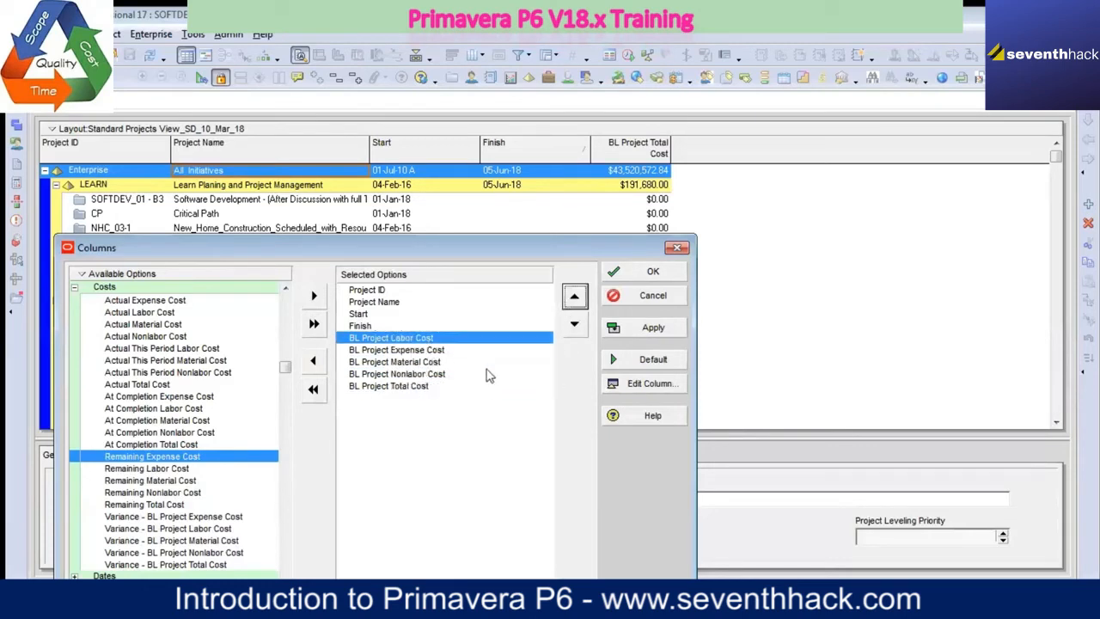
left_click(435, 374)
left_click(574, 299)
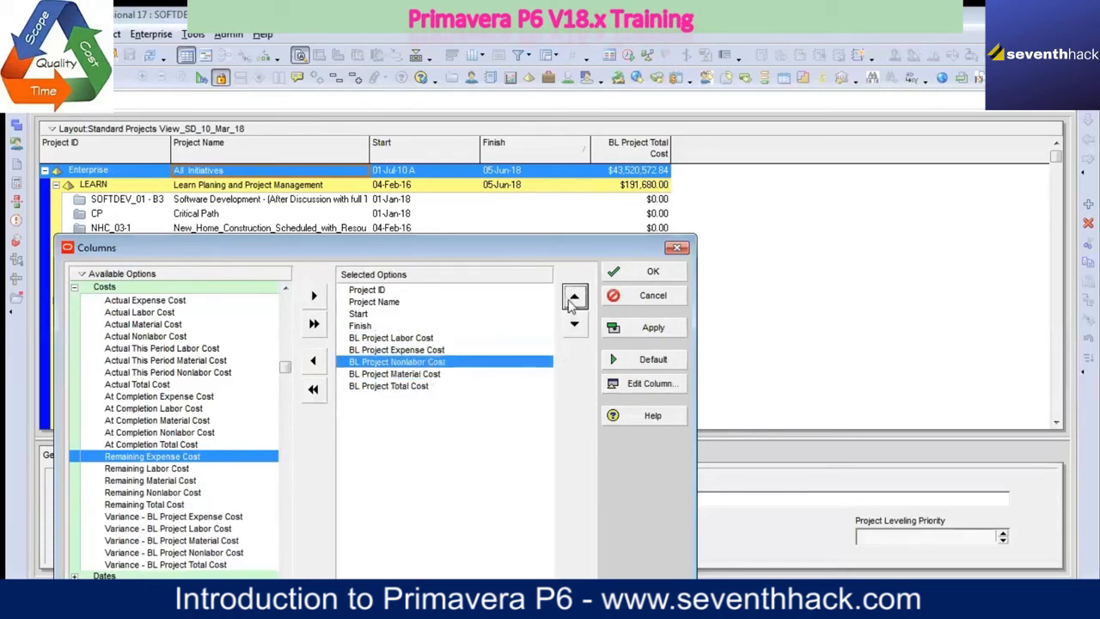
left_click(575, 299)
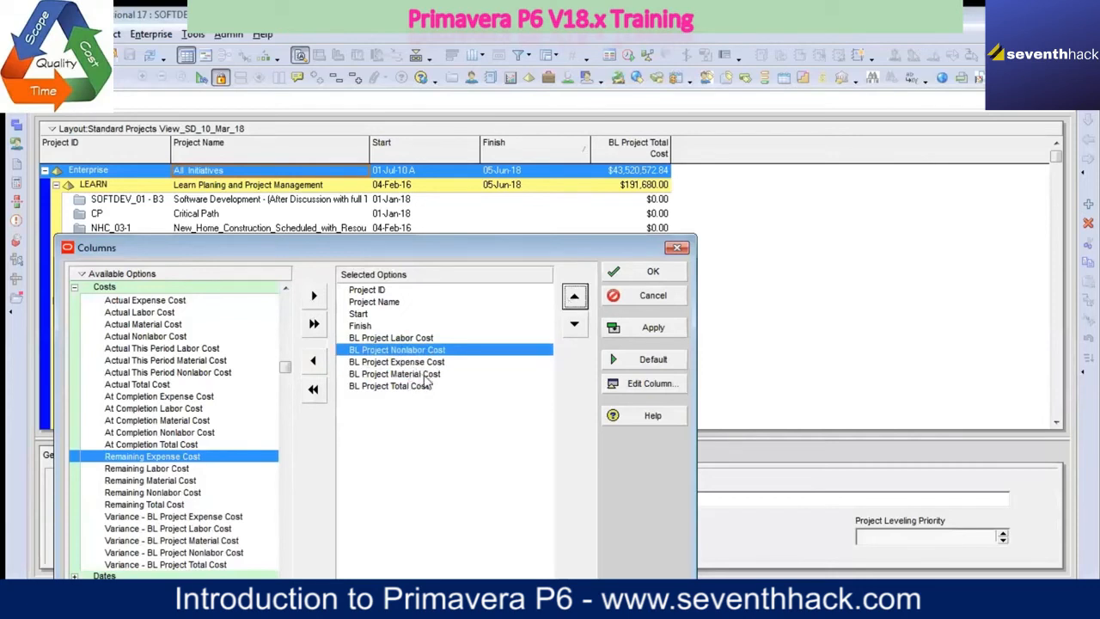
left_click(425, 375)
left_click(574, 297)
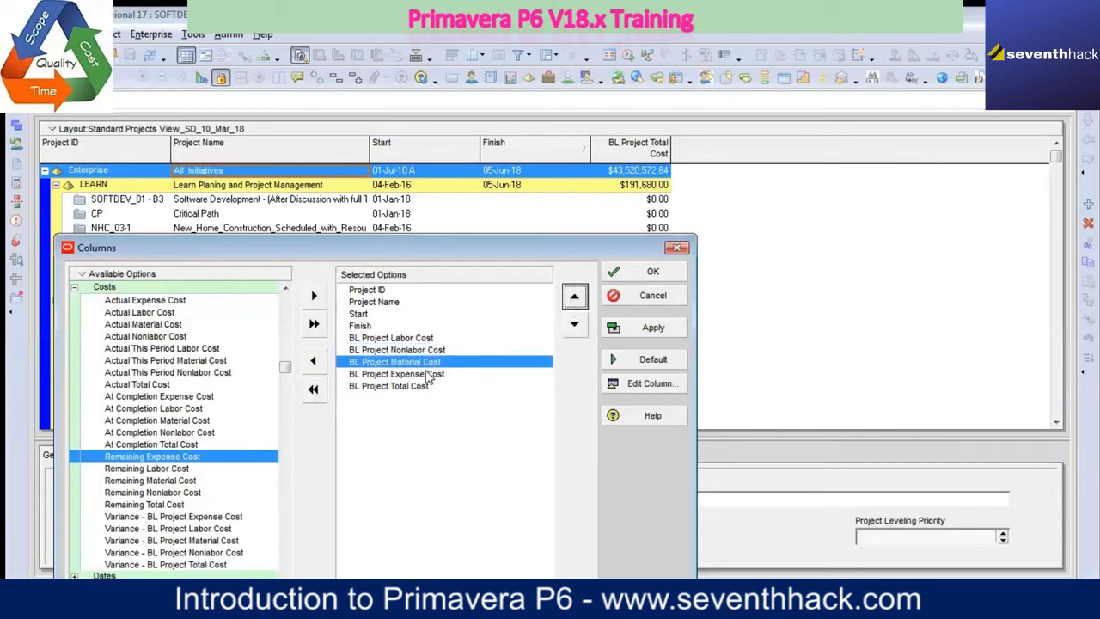
Step: Apply and accept the new column order, and slightly narrow the Start column in the projects table
left_click(653, 327)
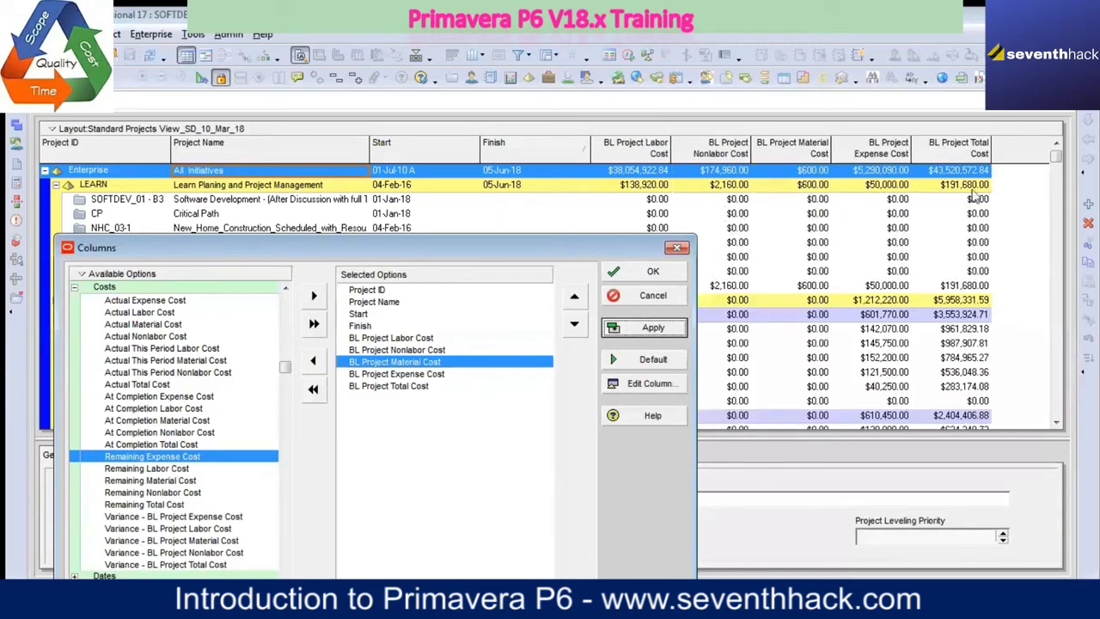
left_click(655, 273)
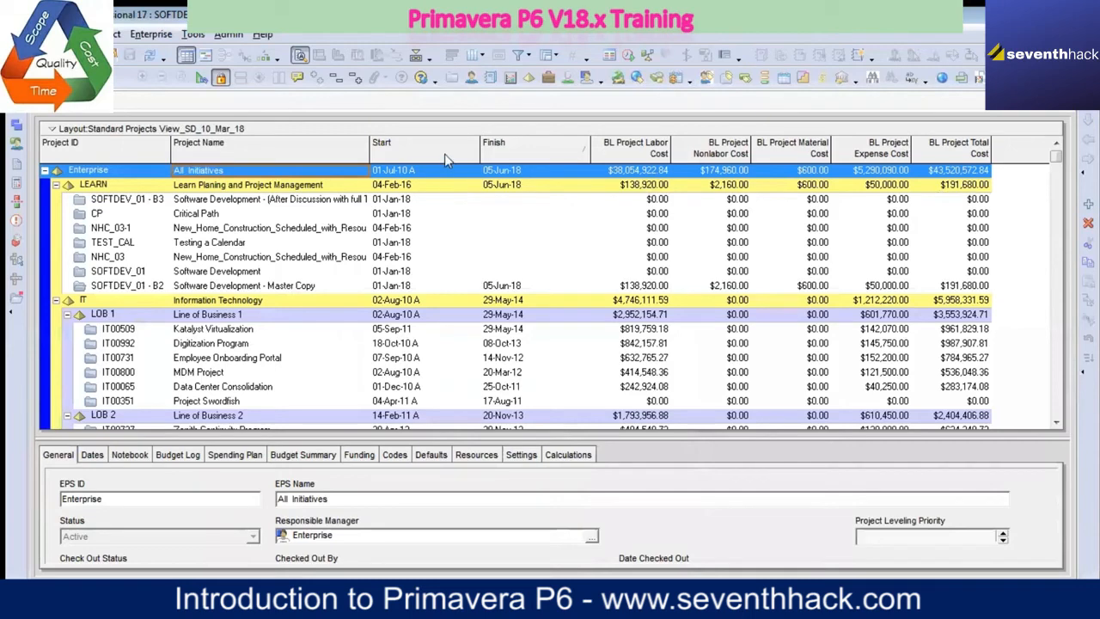
left_click_drag(479, 154, 455, 155)
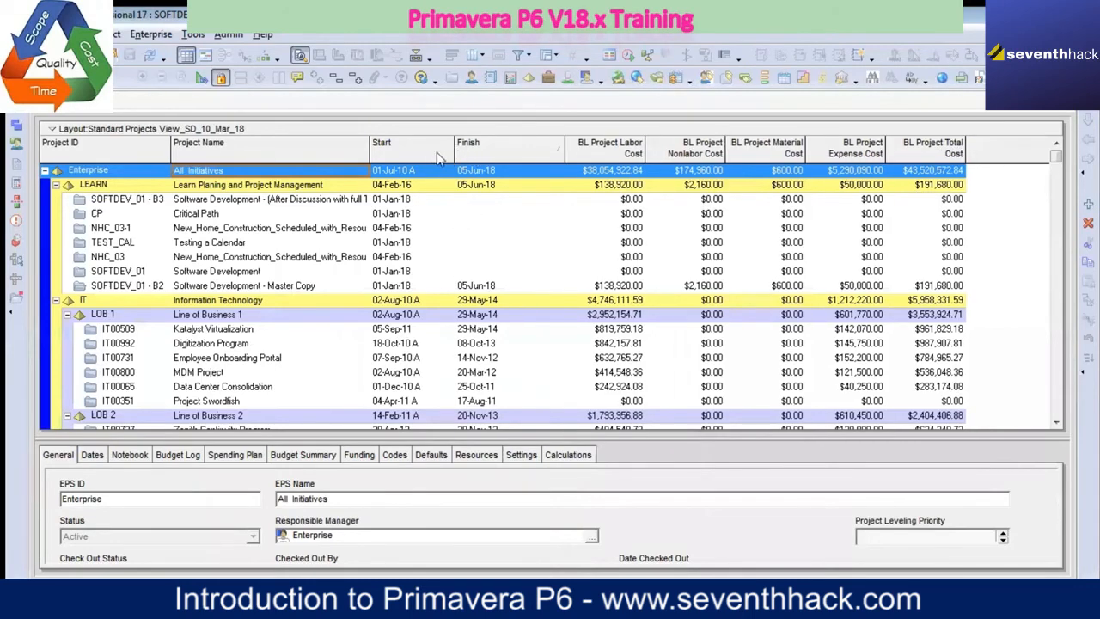
Step: Customize the columns again to place BL Project Total Cost directly after Finish, before BL Project Labor Cost, and apply the order
right_click(436, 159)
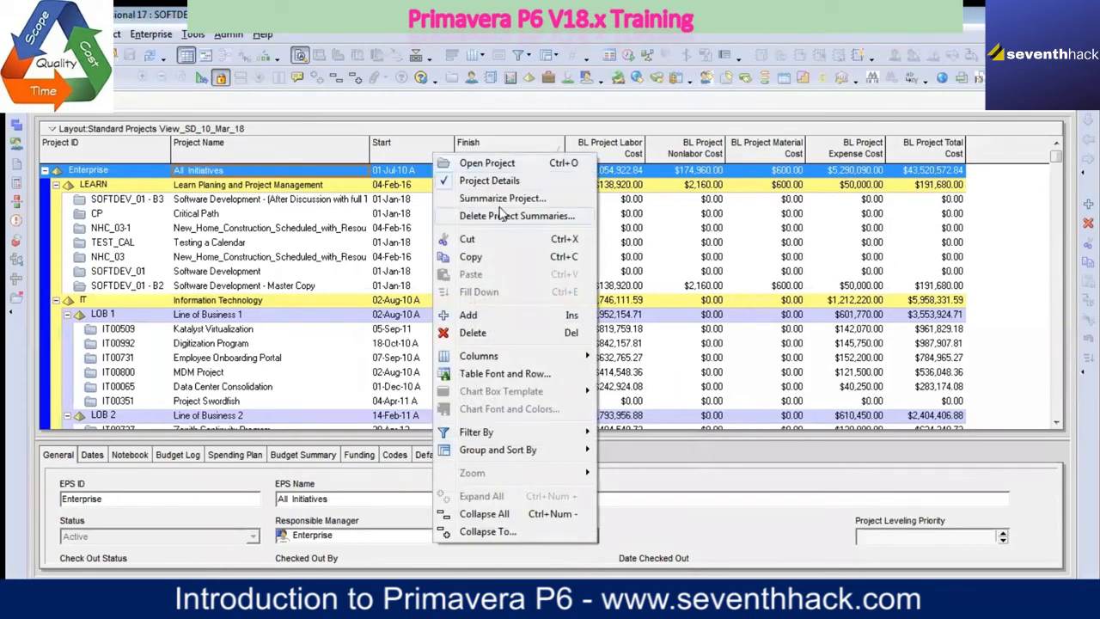
mouse_move(485, 356)
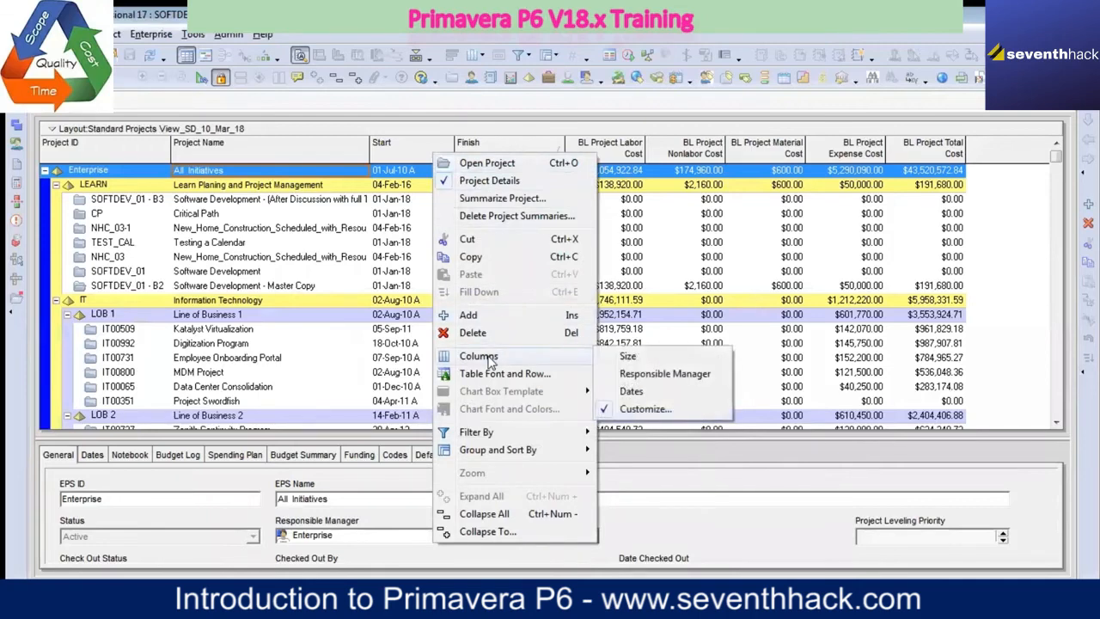
left_click(667, 409)
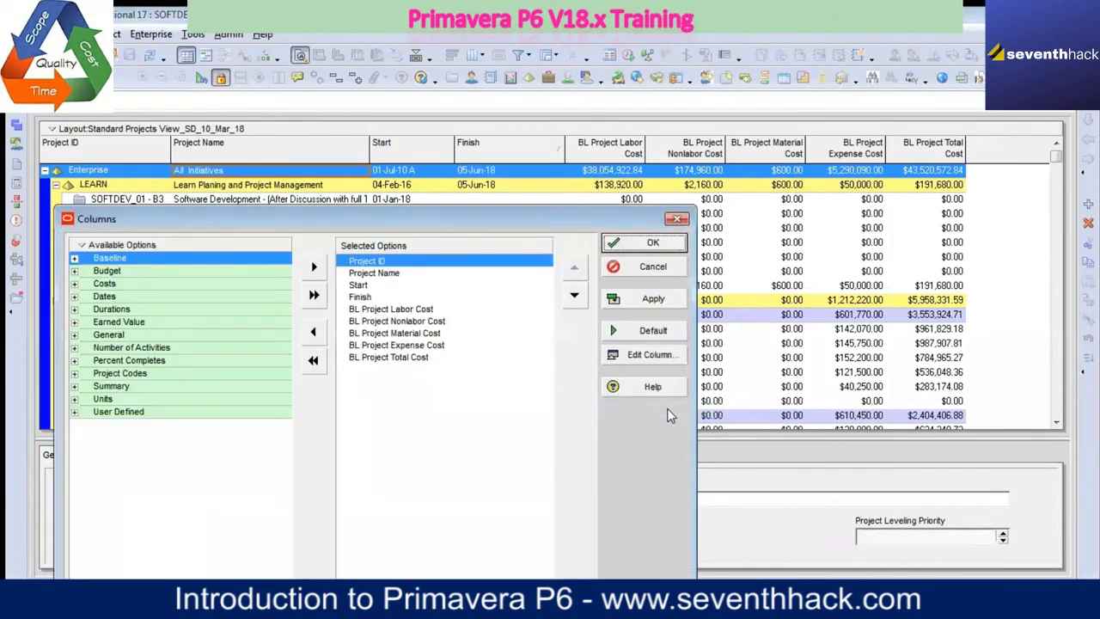
left_click(418, 360)
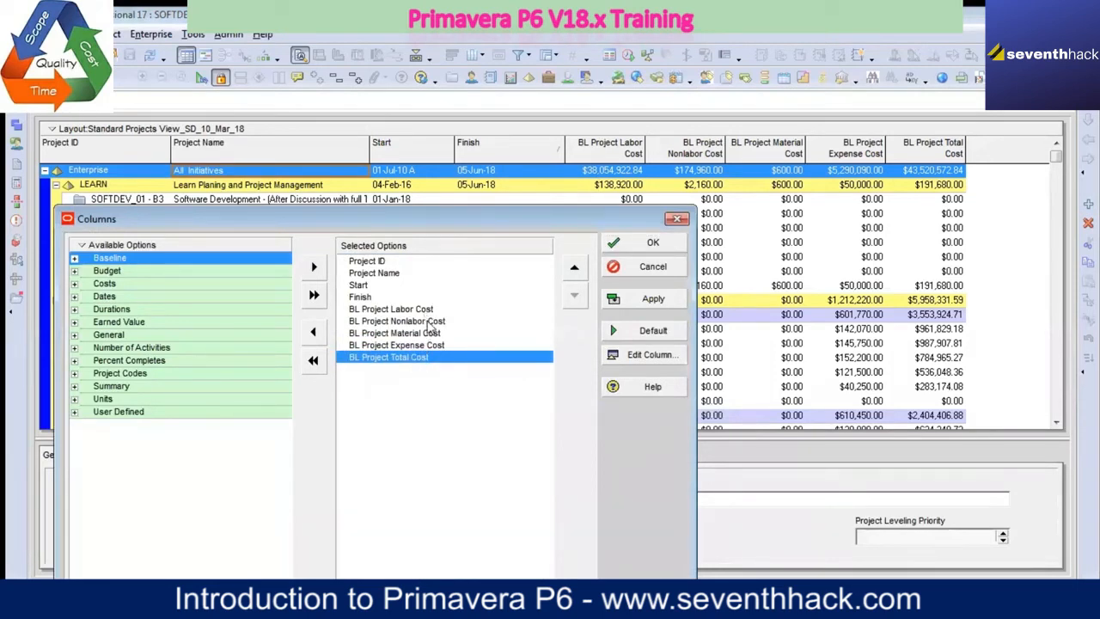
left_click(575, 271)
left_click(575, 271)
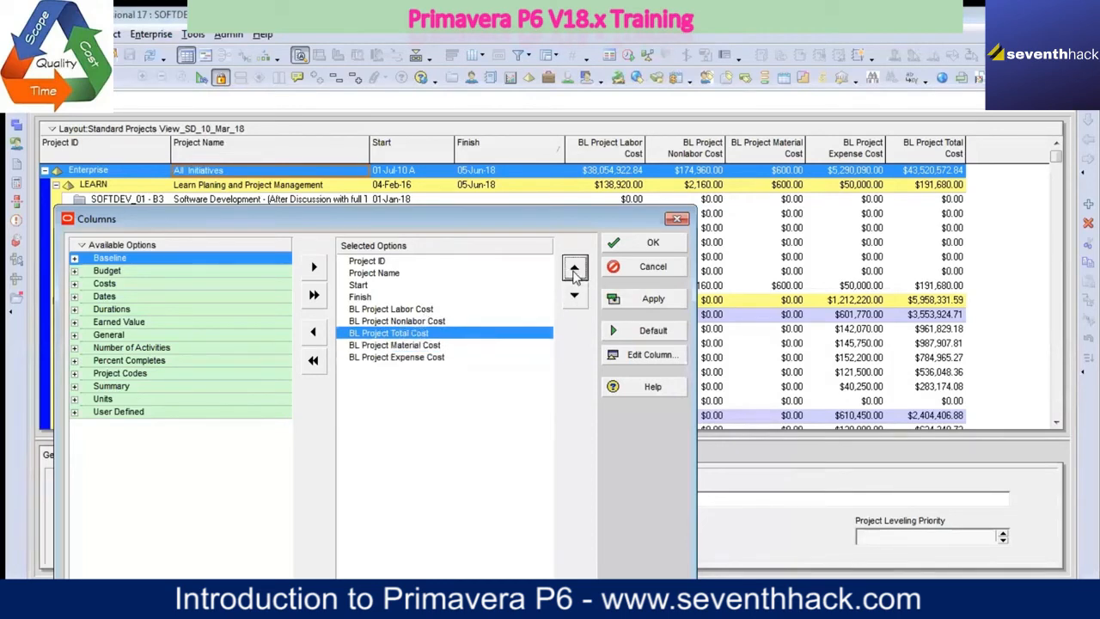
left_click(575, 271)
left_click(575, 271)
left_click(620, 299)
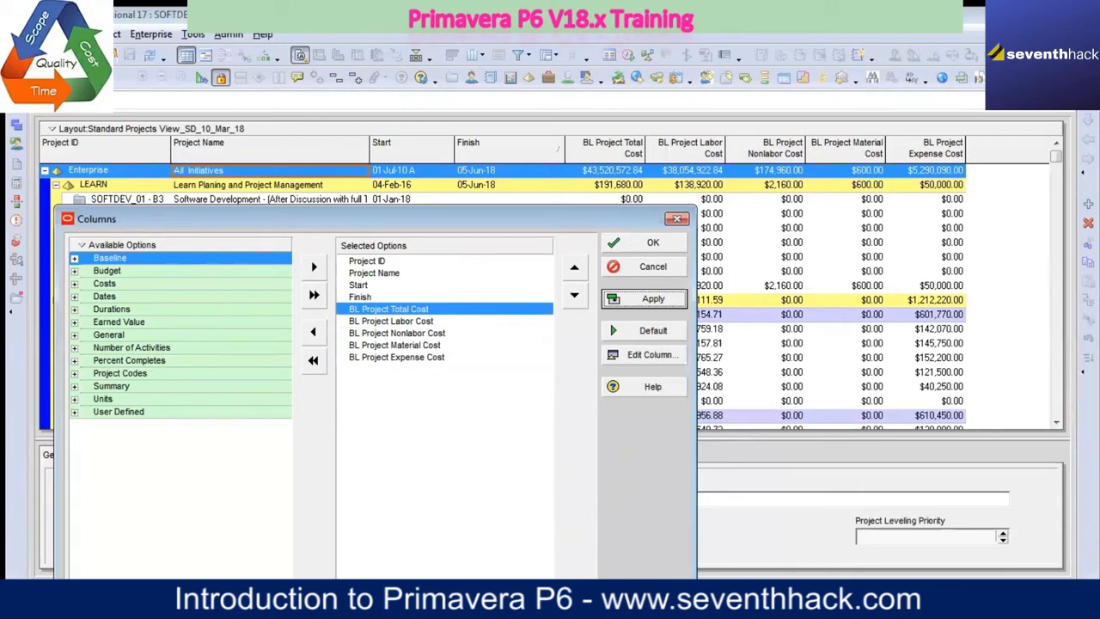
Step: Switch the available columns from category grouping to one flat list
left_click(442, 33)
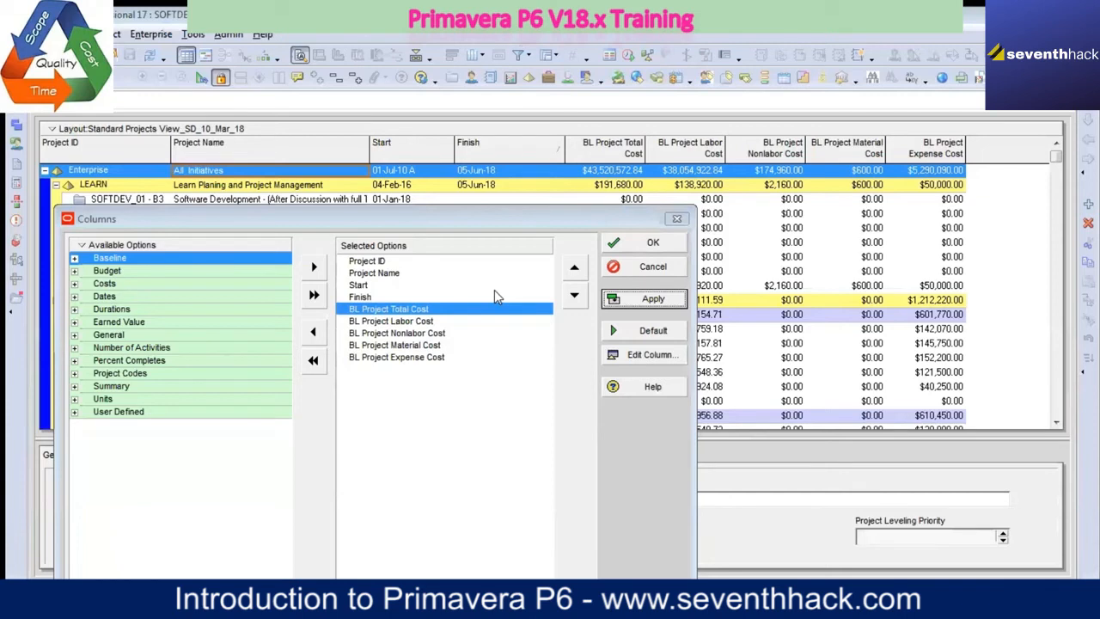
right_click(81, 248)
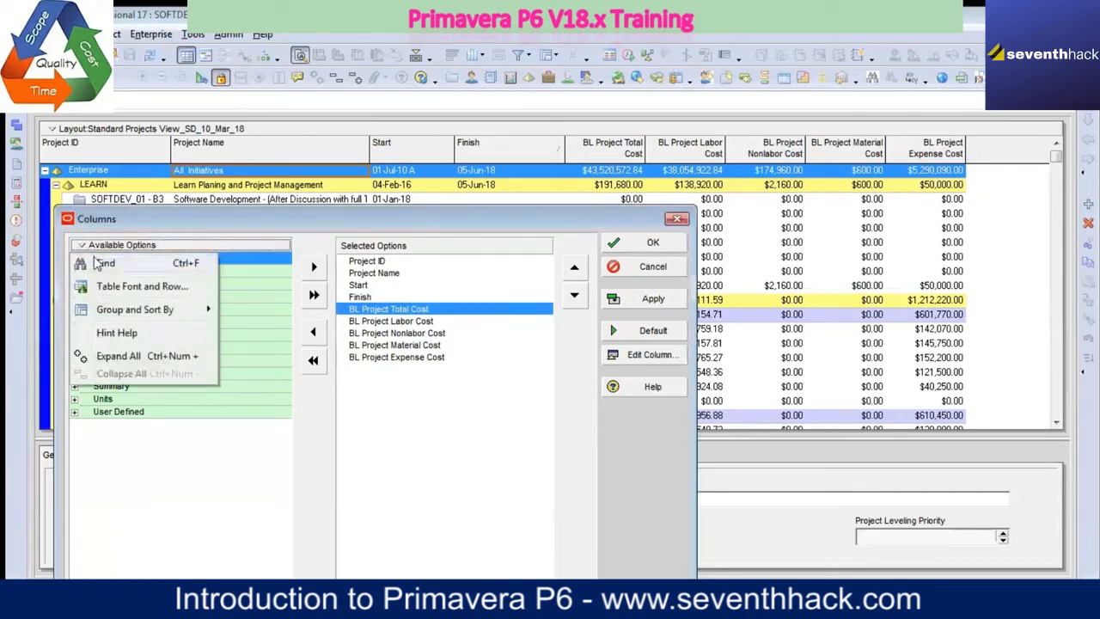
mouse_move(155, 311)
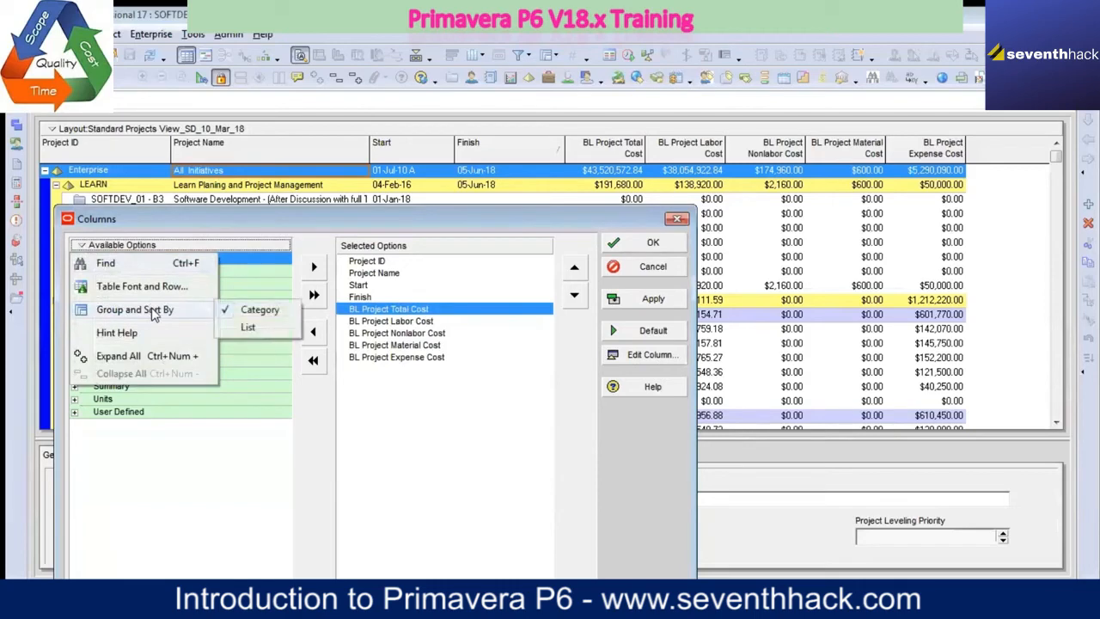
left_click(249, 328)
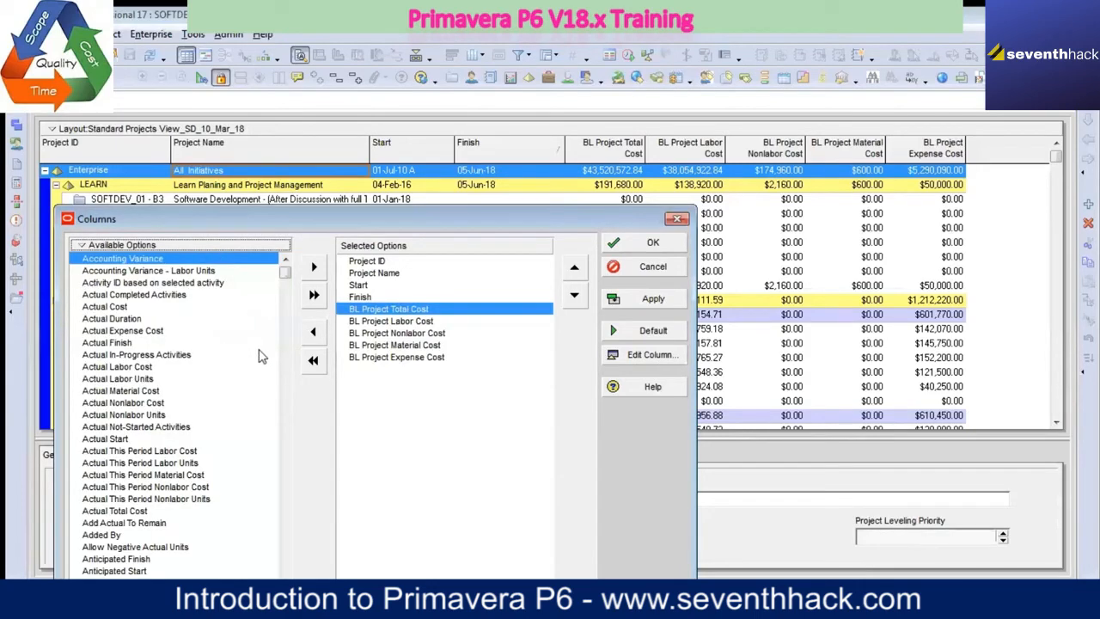
Step: Add the Phone column directly after Finish, apply it, and uncover the projects table to view it
left_click_drag(283, 280, 284, 444)
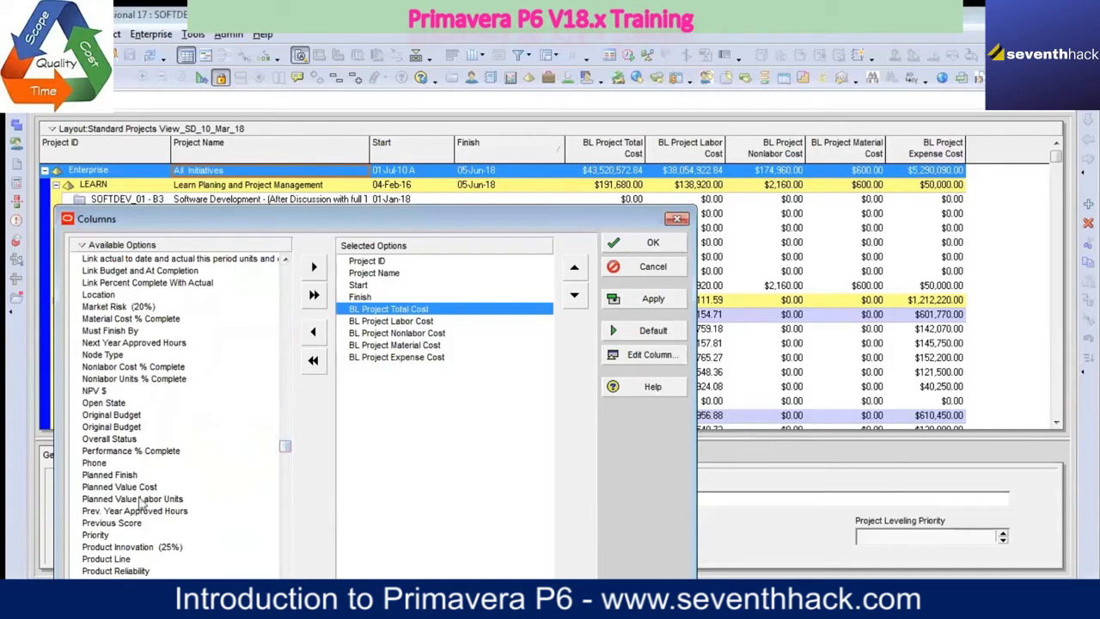
left_click(104, 464)
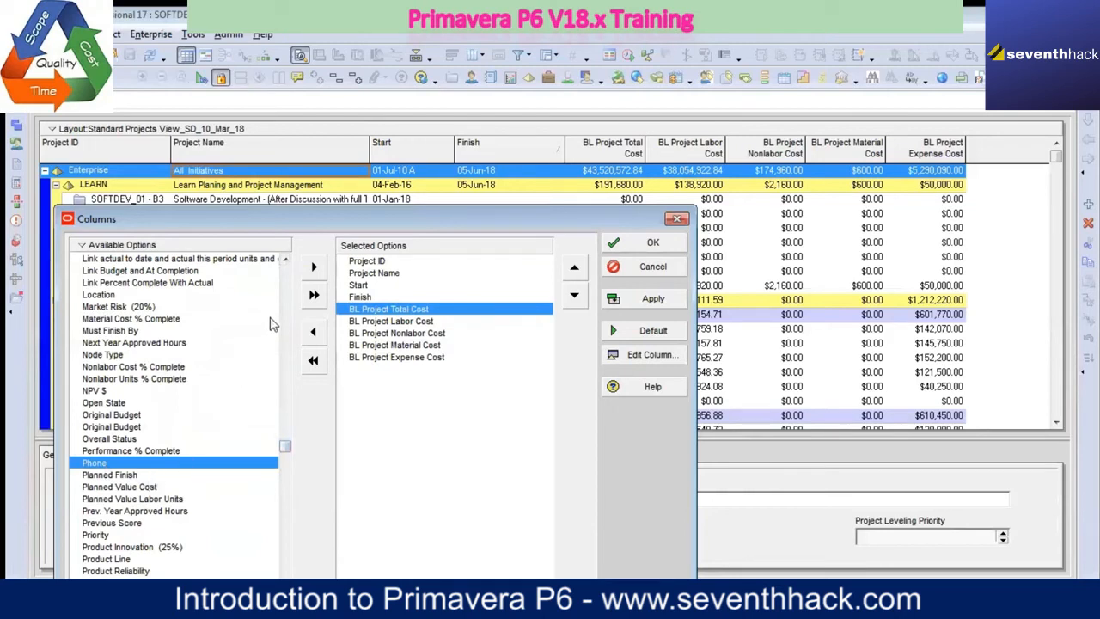
left_click(314, 267)
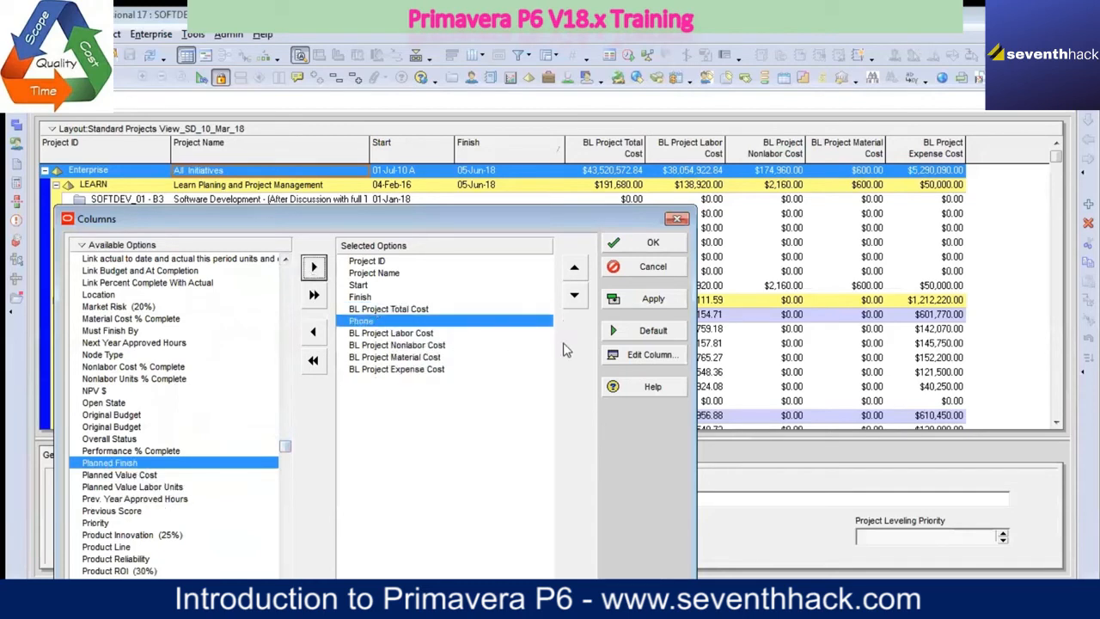
left_click(575, 267)
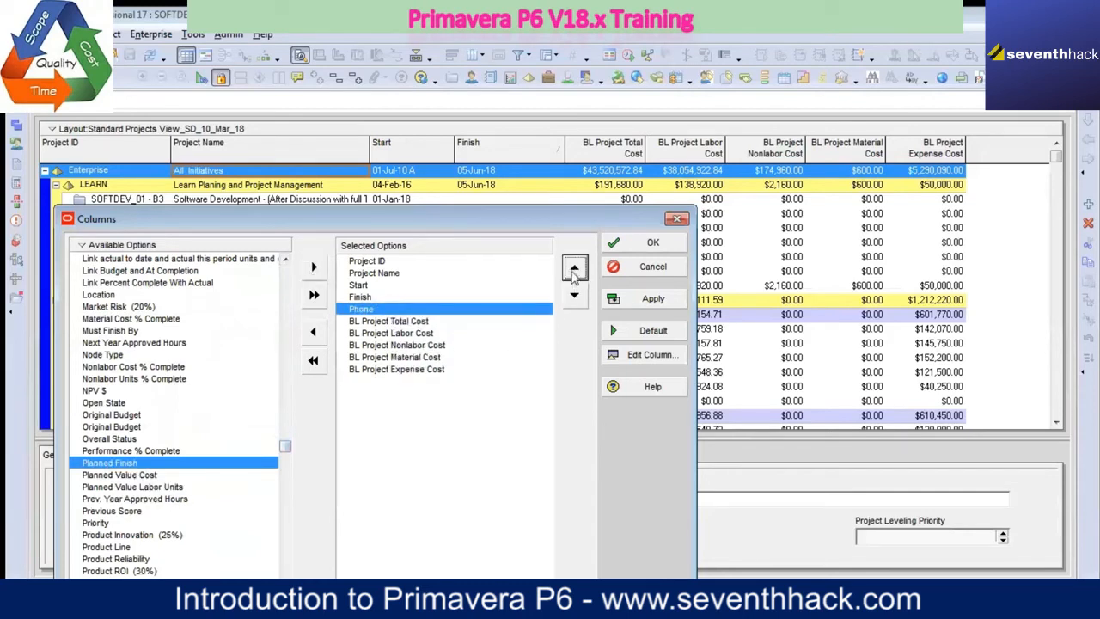
left_click(658, 299)
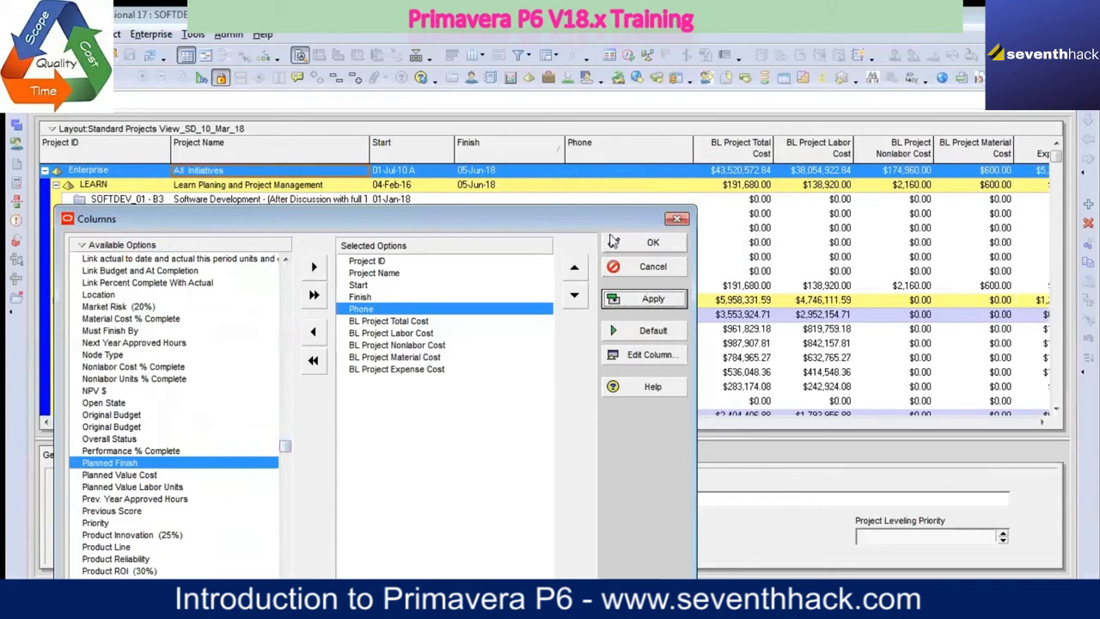
left_click_drag(586, 218, 596, 437)
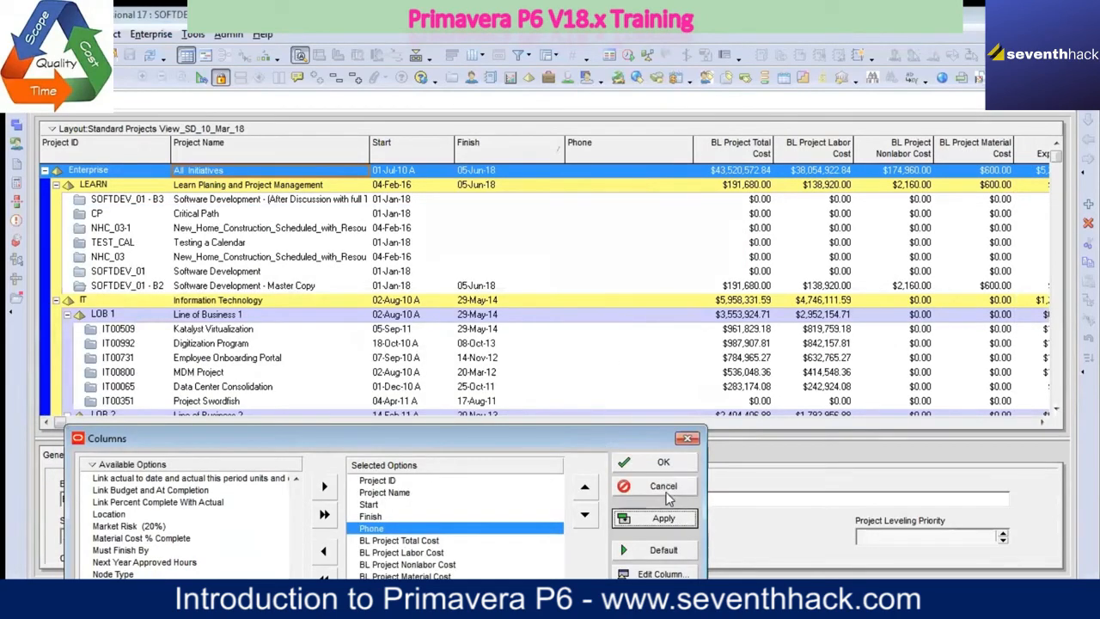
Step: Remove the Phone column from the selected columns and apply the change
left_click_drag(494, 453, 526, 318)
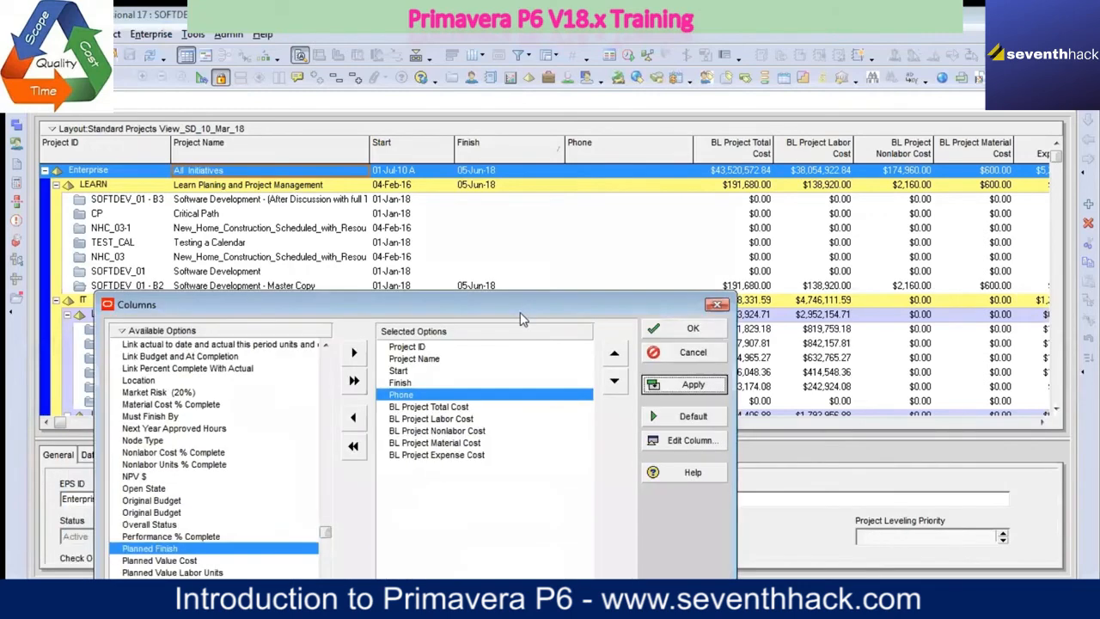
left_click(353, 419)
left_click(692, 384)
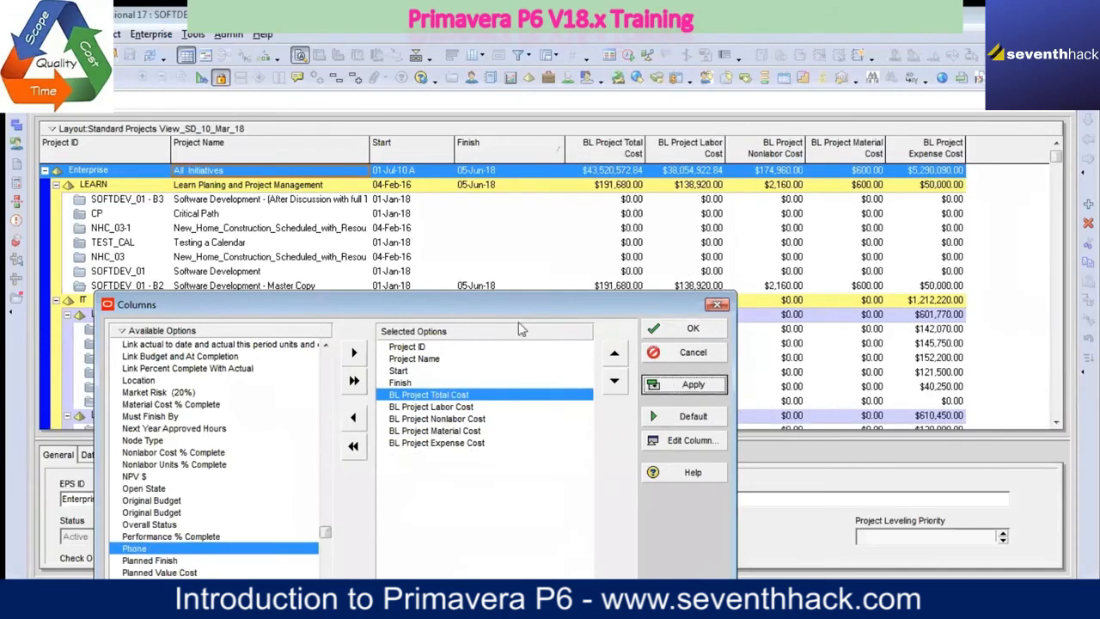
Step: Add the Priority column between Finish and BL Project Total Cost, and apply it to the projects table
left_click_drag(511, 312, 571, 183)
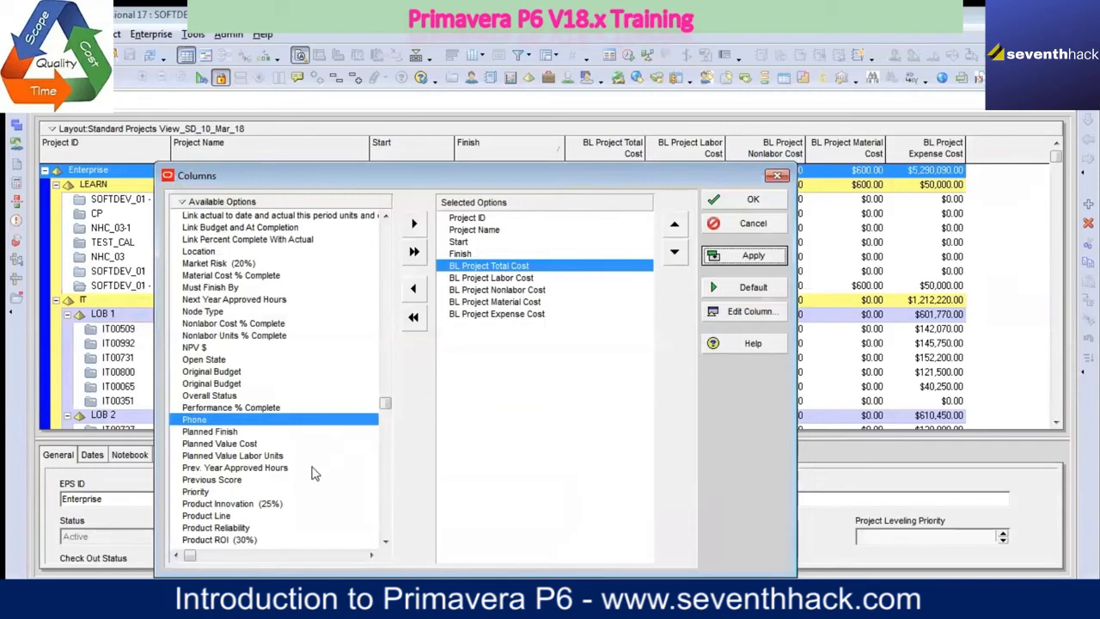
left_click(202, 493)
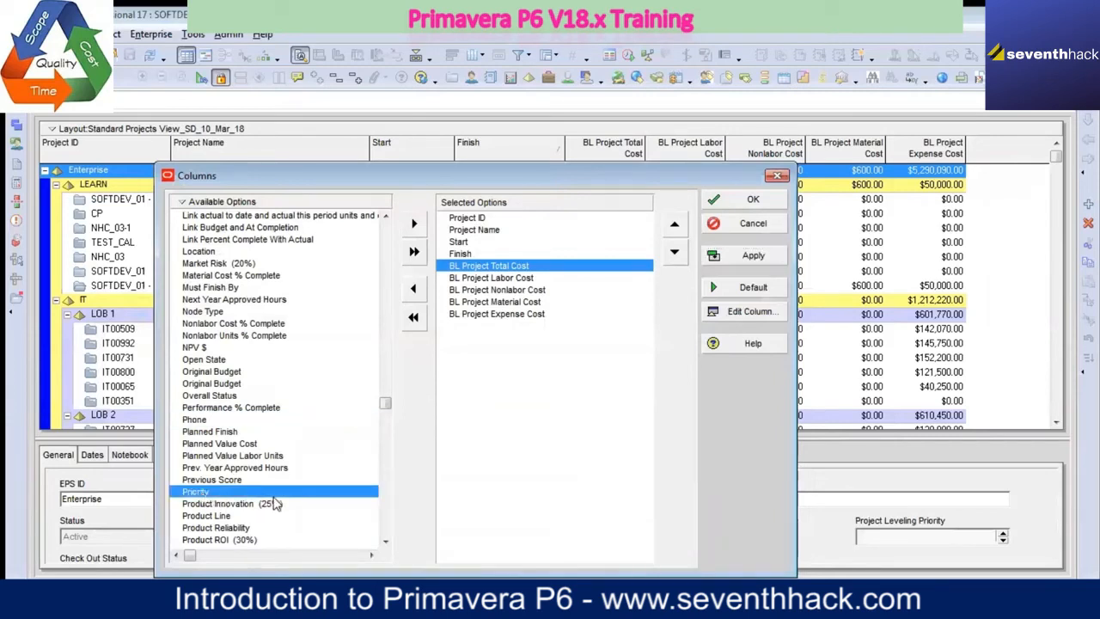
left_click(413, 224)
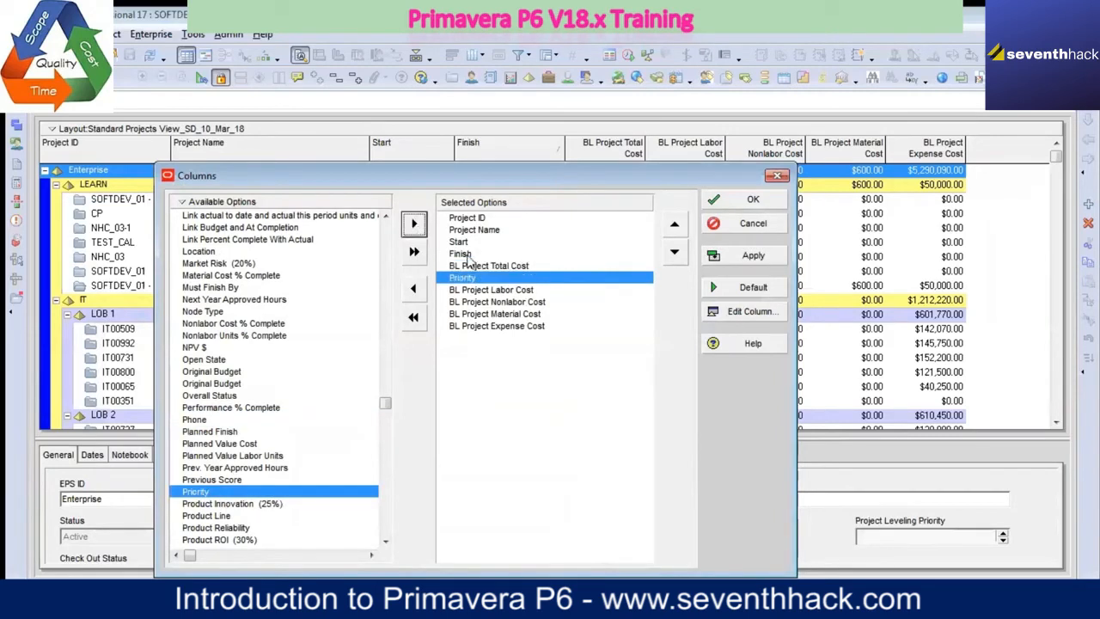
left_click(674, 225)
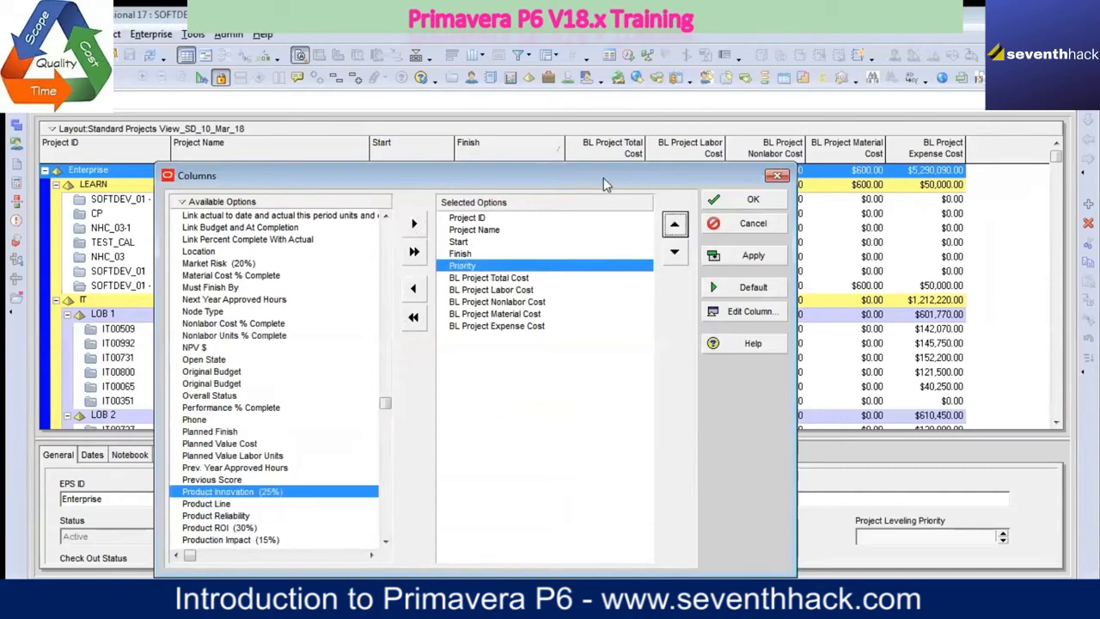
left_click_drag(603, 177, 553, 272)
left_click(696, 353)
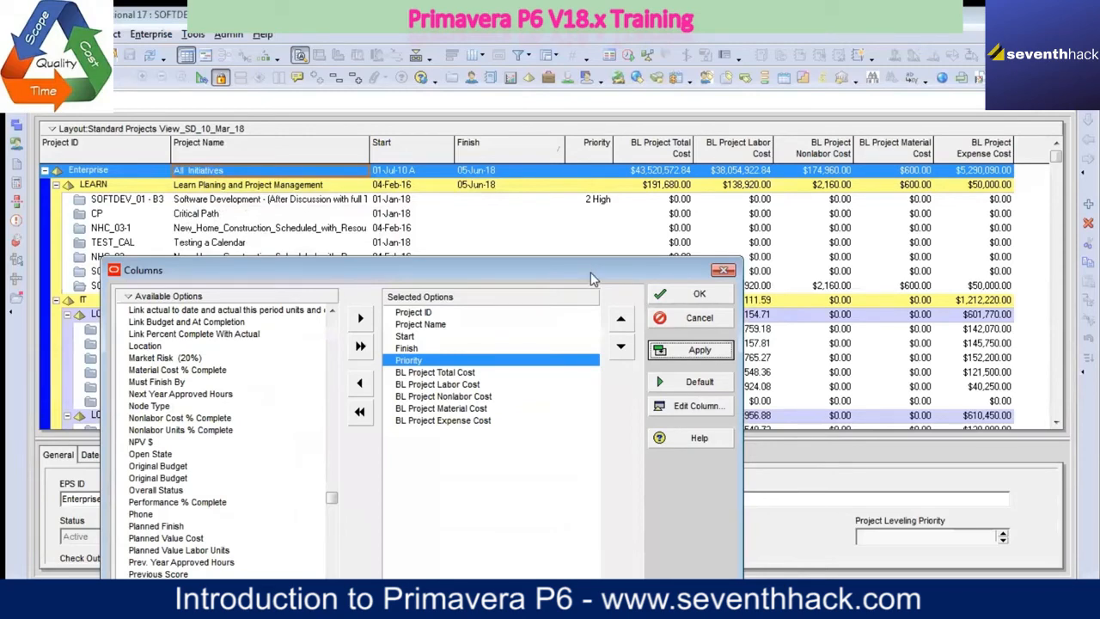
left_click_drag(590, 273, 598, 209)
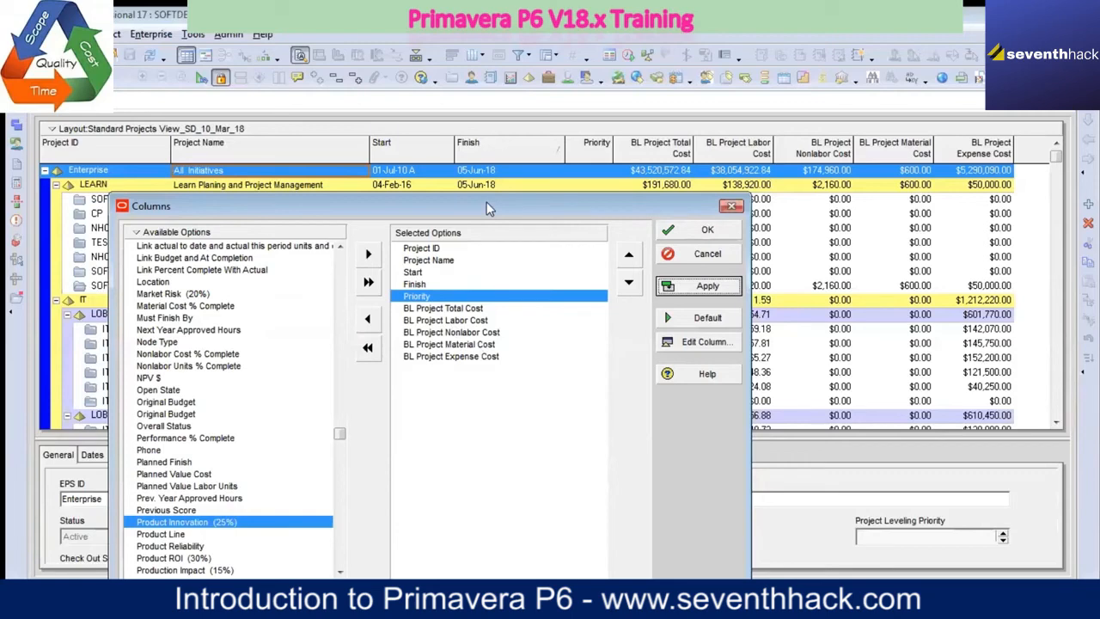
Step: Review the Priority values in the projects table, remove that column from the selection and apply
left_click_drag(486, 202, 553, 398)
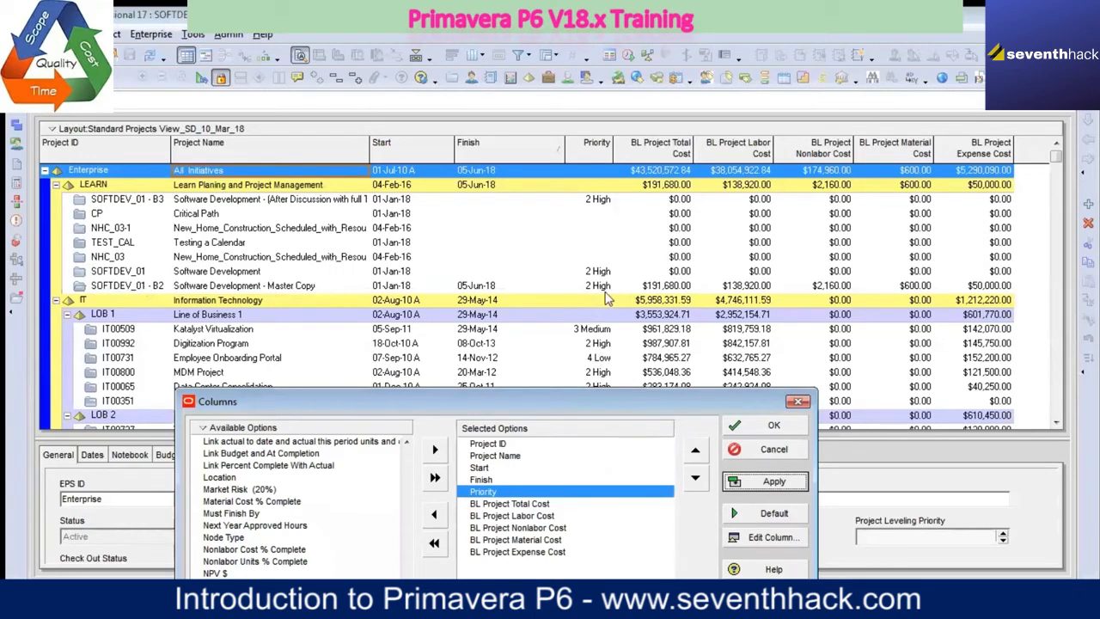
left_click(435, 515)
left_click(770, 481)
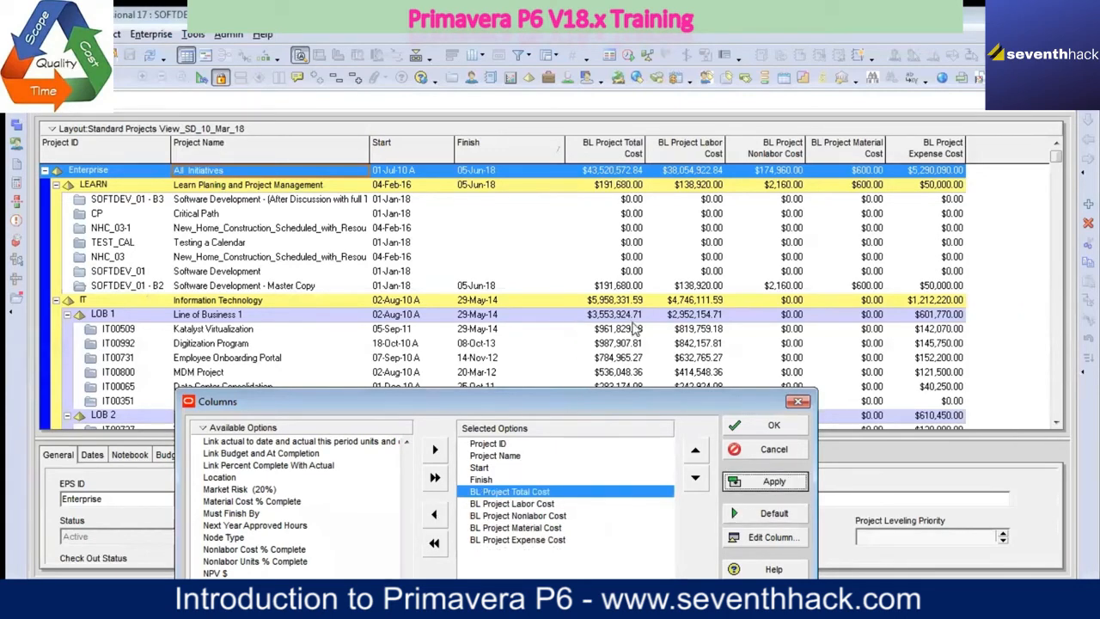
Step: Add the Risk column between Finish and BL Project Total Cost, and apply it to the projects table
left_click_drag(586, 403, 624, 182)
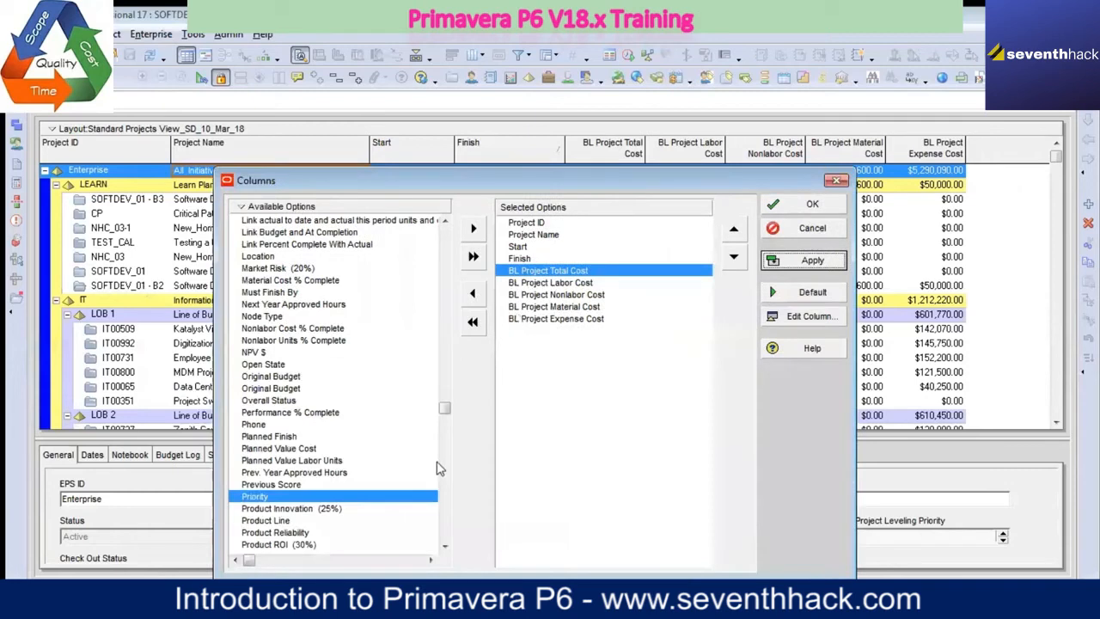
left_click(446, 547)
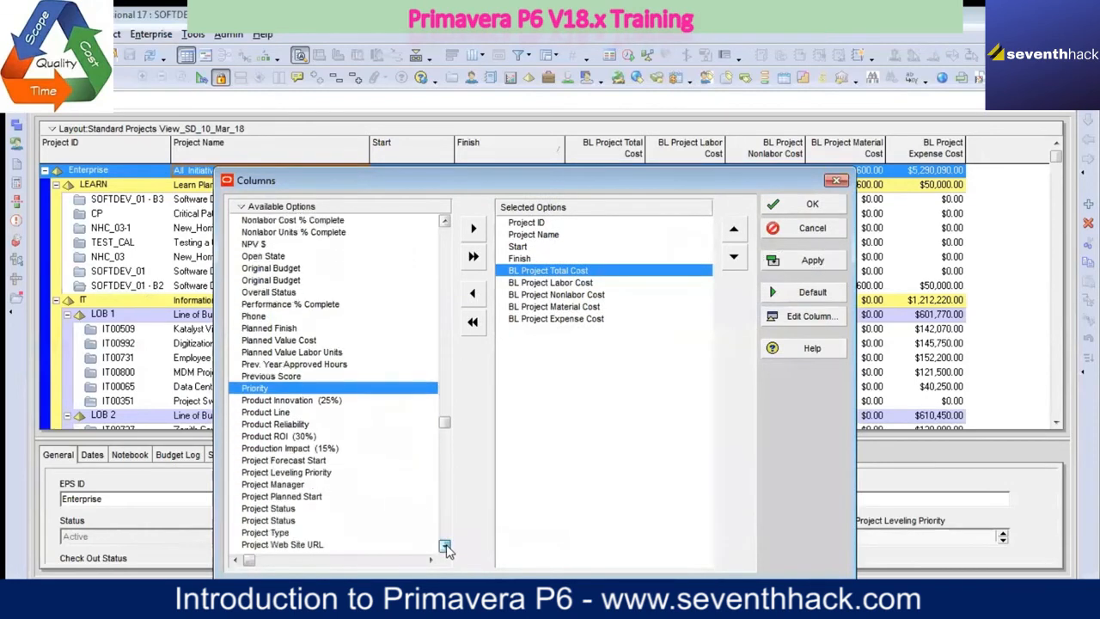
left_click(445, 547)
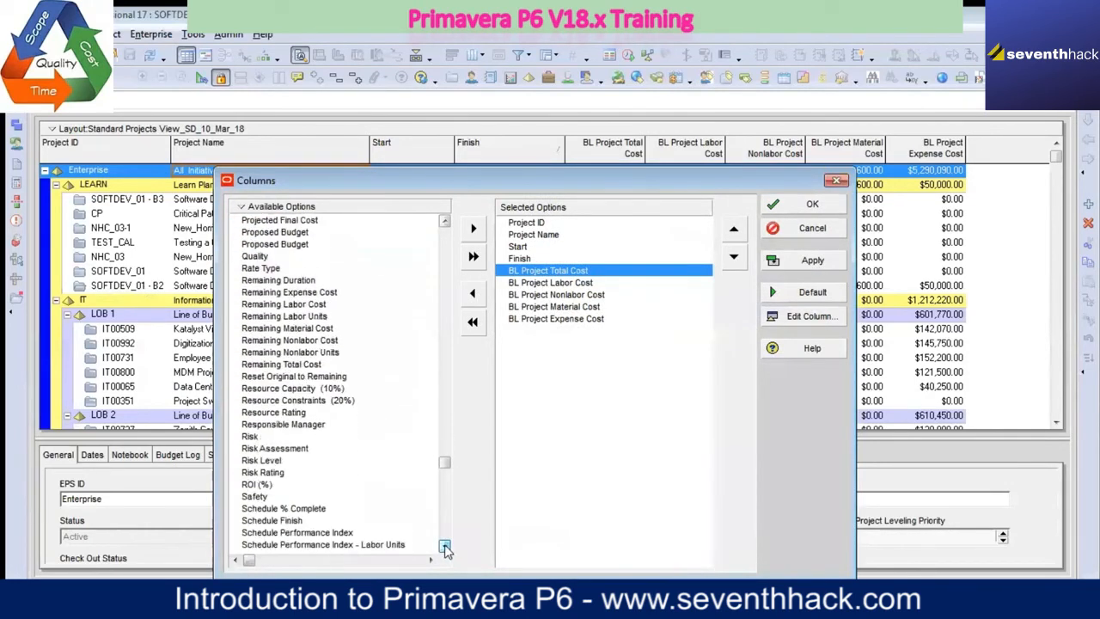
left_click(250, 438)
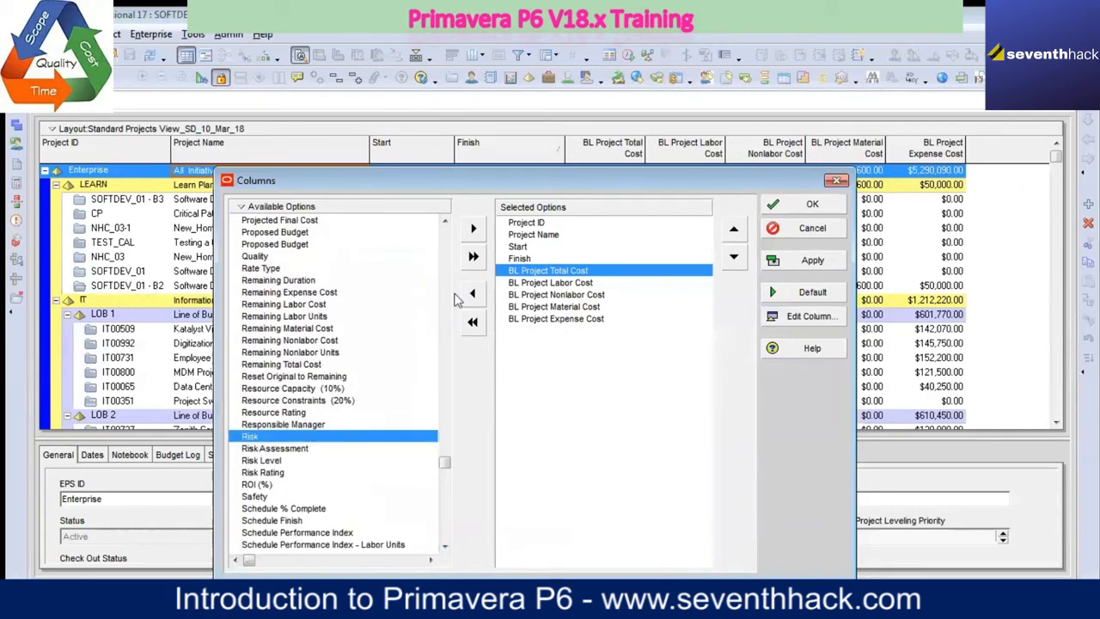
left_click(473, 228)
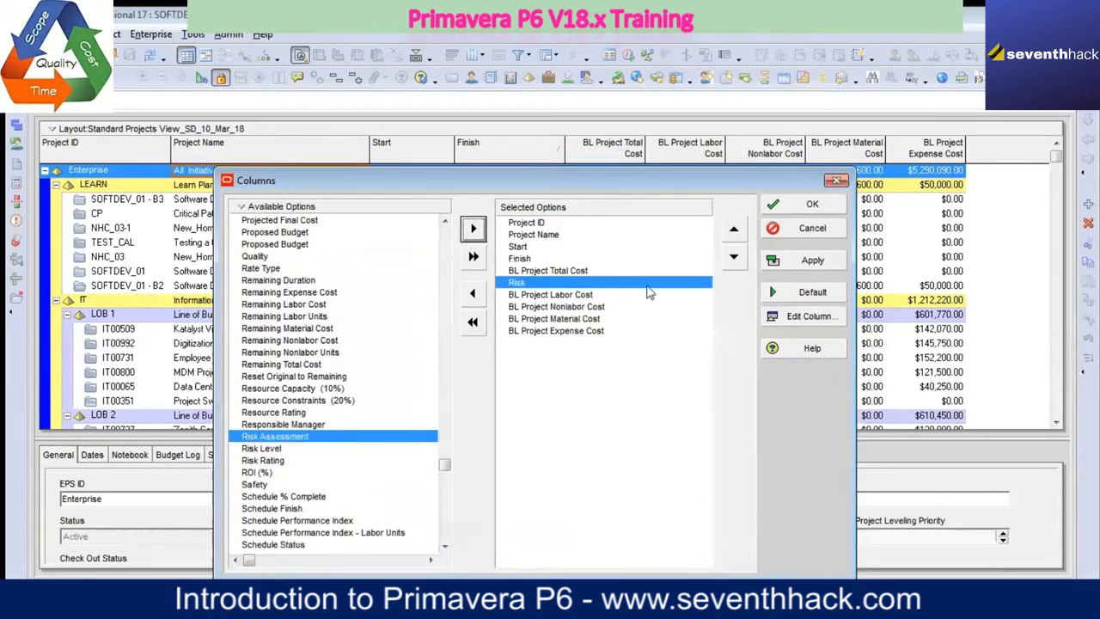
left_click(734, 228)
left_click(797, 261)
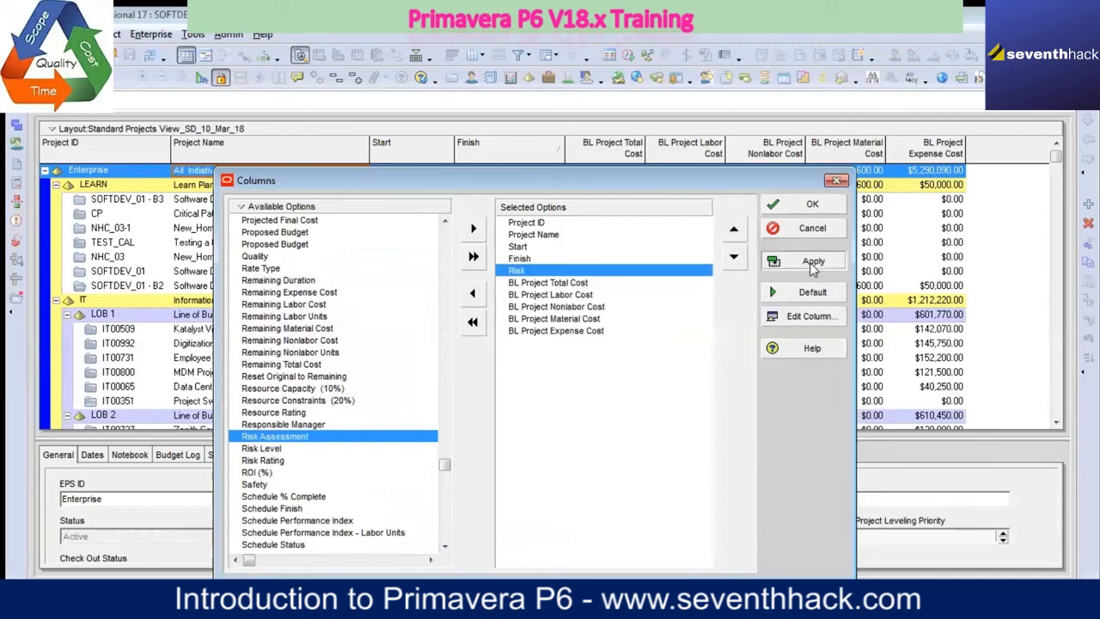
Step: Check the Risk column in the projects table, remove it from the selected columns and apply
left_click_drag(691, 183, 692, 447)
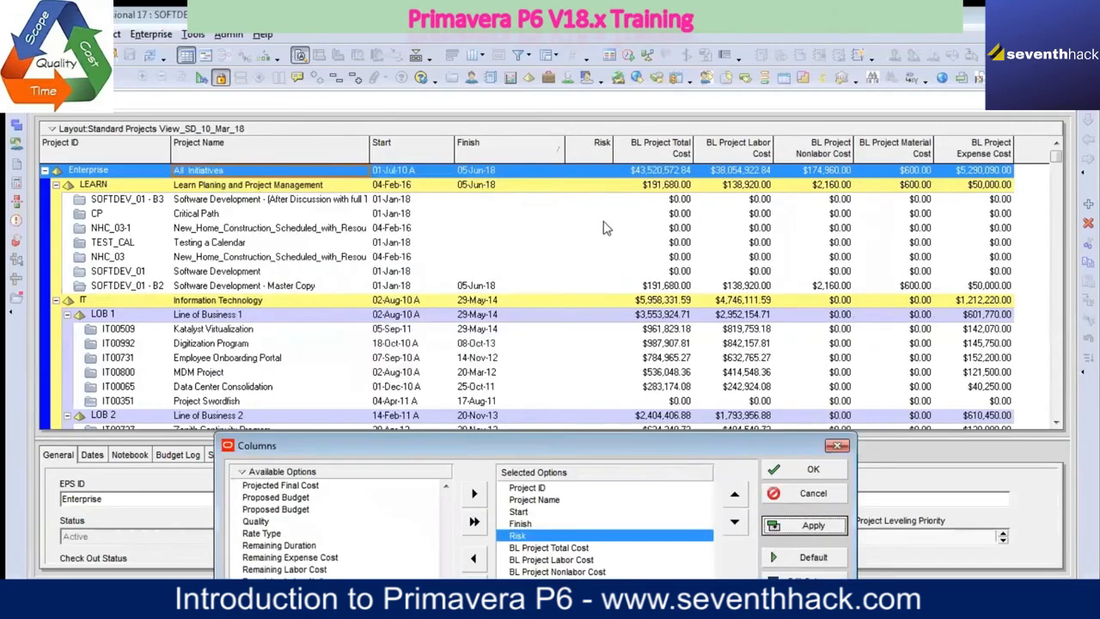
left_click(477, 557)
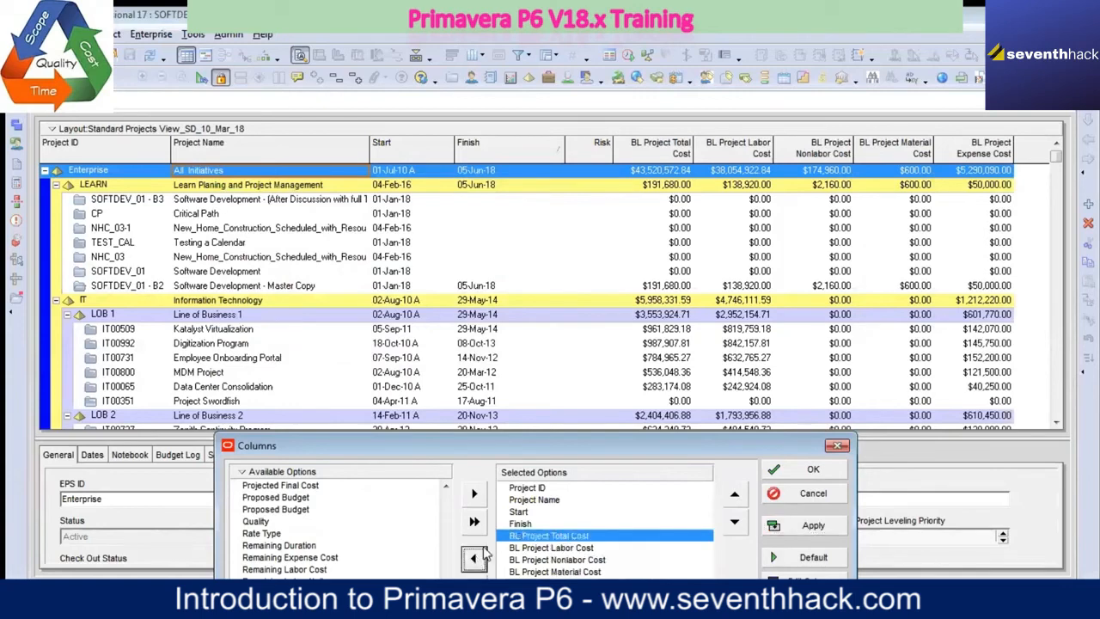
left_click(814, 525)
Step: Examine the remaining available columns, from the Risk and ROI (%) entries to the end of the list
left_click_drag(661, 449, 683, 115)
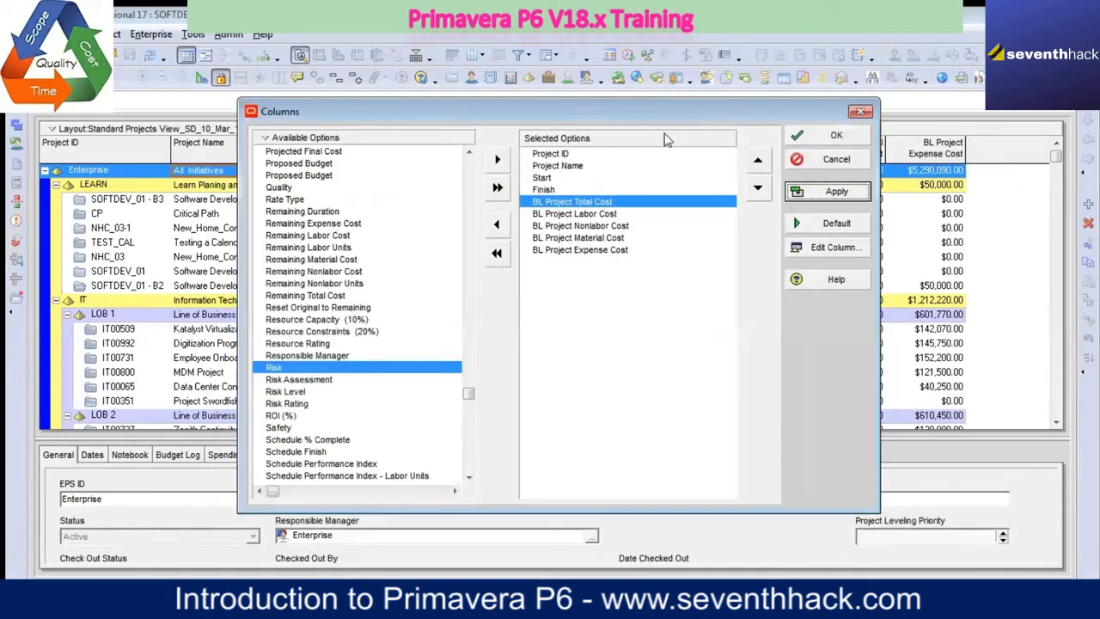
left_click(282, 415)
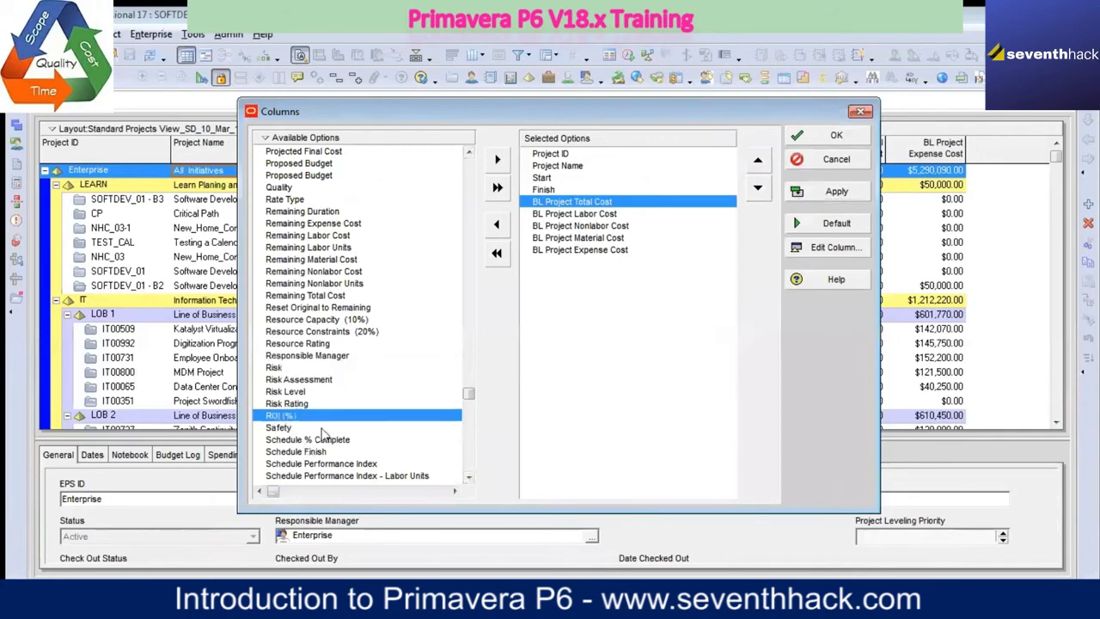
left_click(468, 478)
left_click(468, 478)
left_click(466, 476)
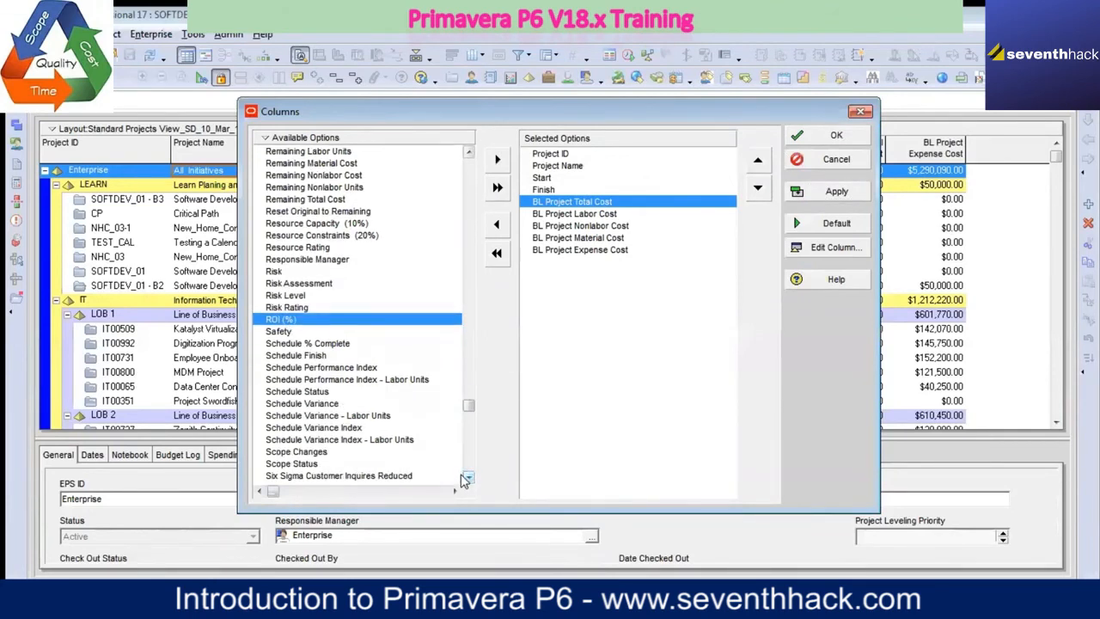
left_click(462, 476)
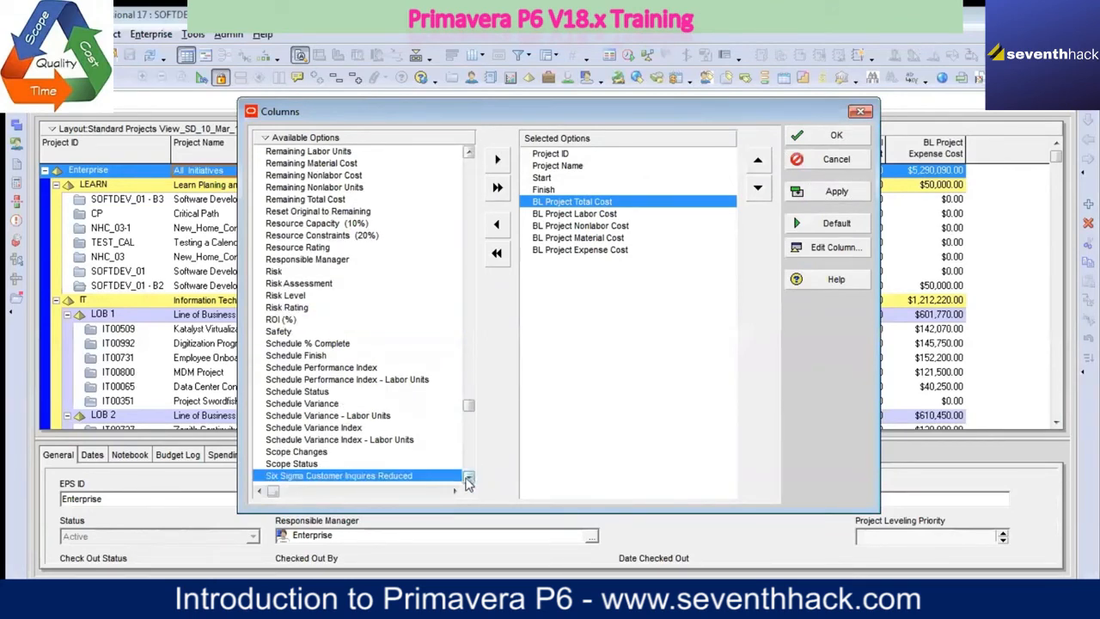
left_click(469, 478)
left_click_drag(469, 479, 449, 460)
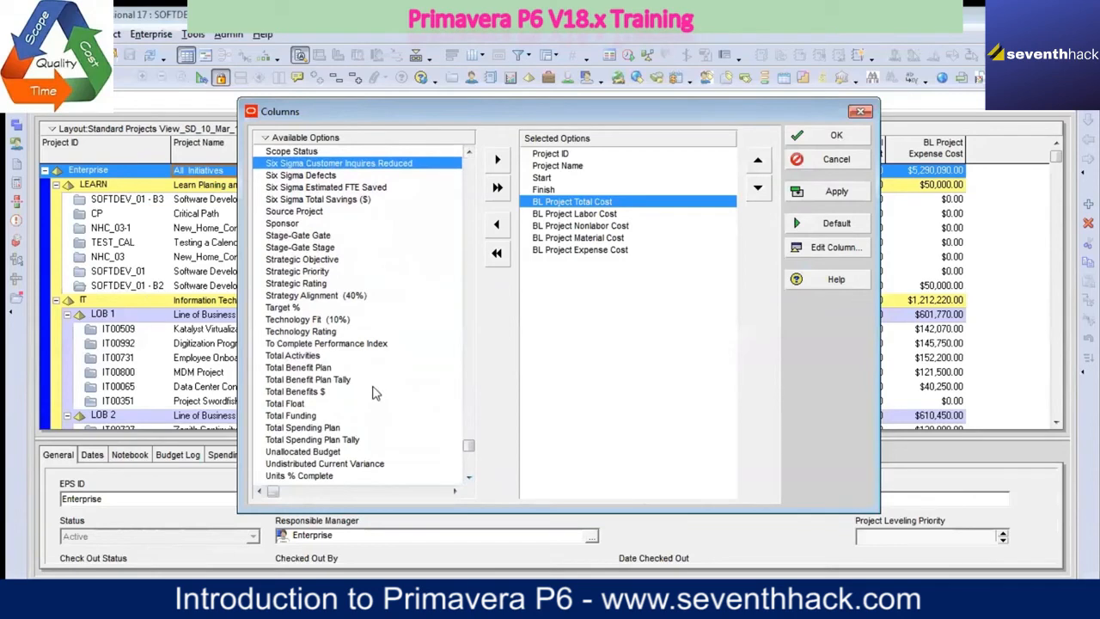
left_click_drag(466, 480, 468, 479)
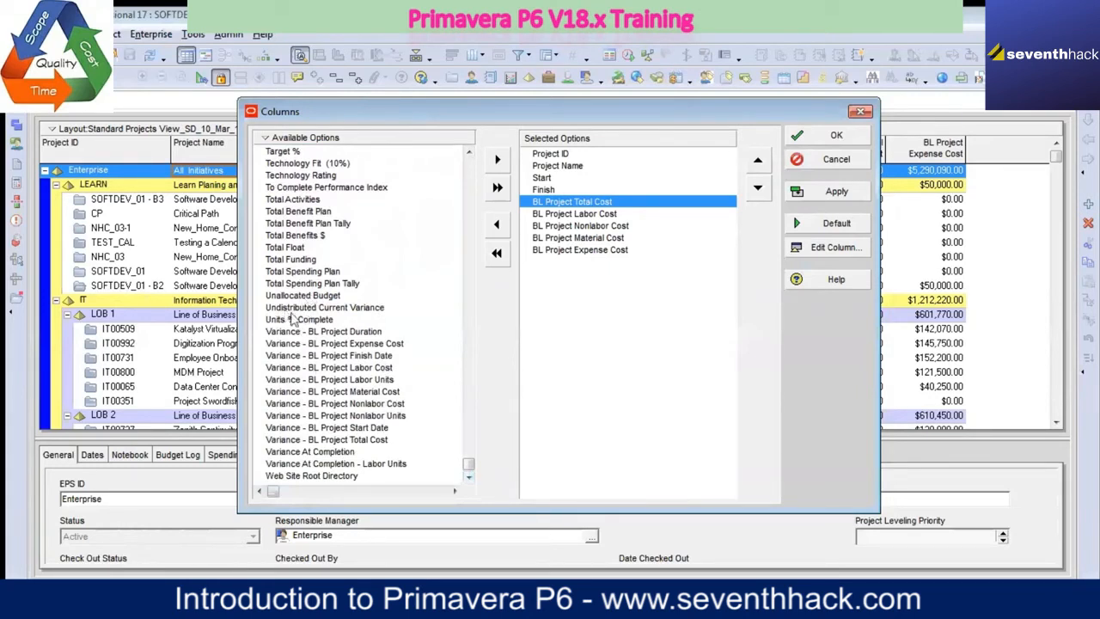
Step: View the title, width and alignment settings of the Six Sigma Customer Inquires Reduced column, and close them without changes
left_click(835, 247)
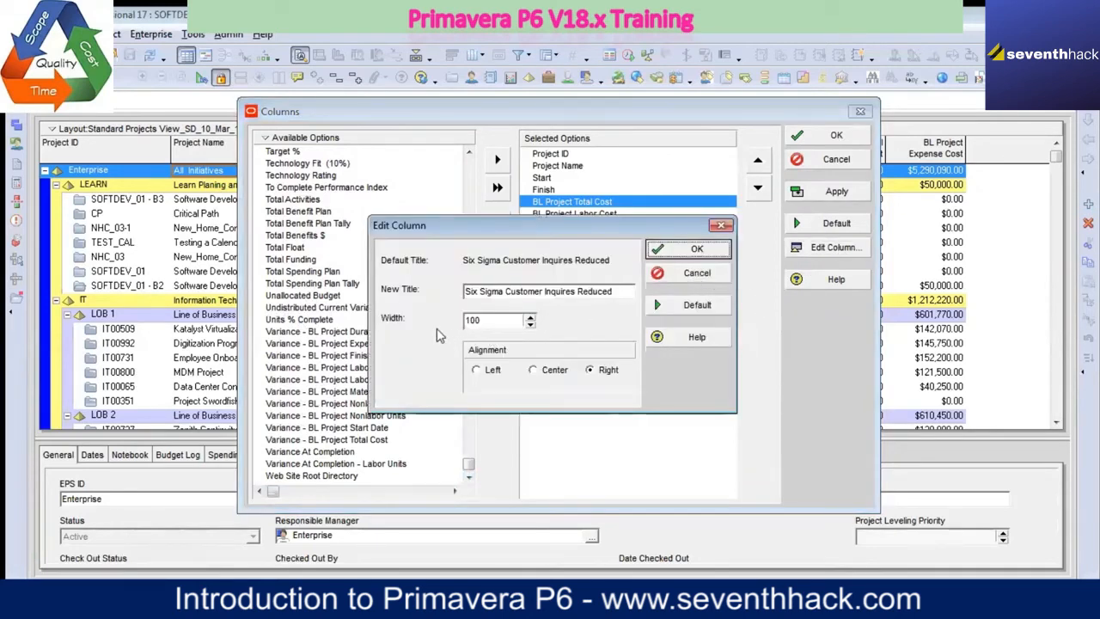
left_click(621, 293)
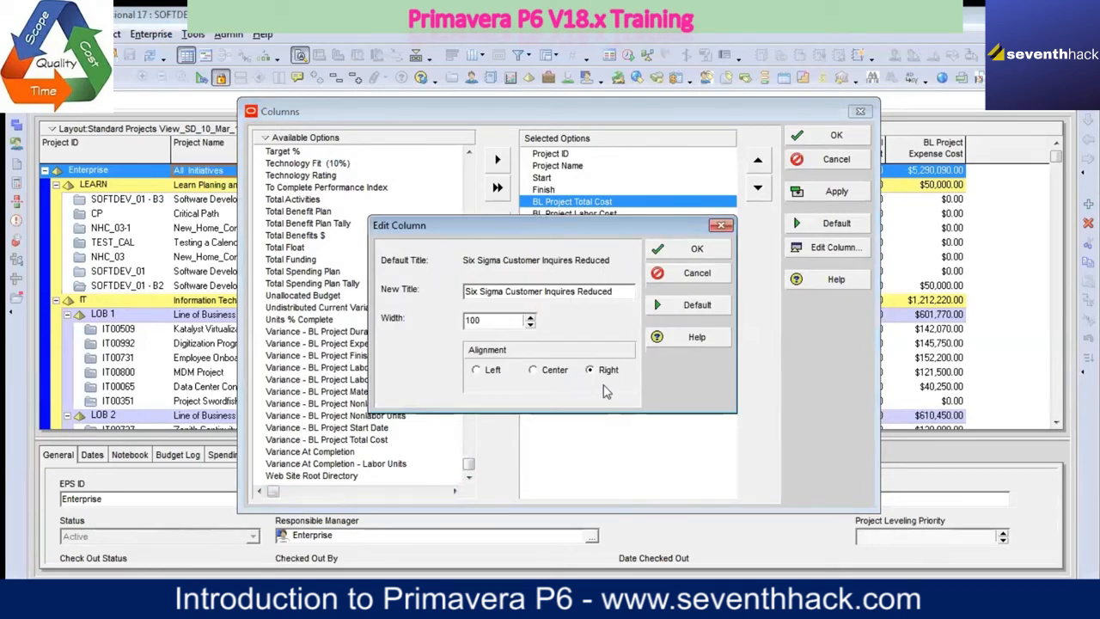
left_click(700, 277)
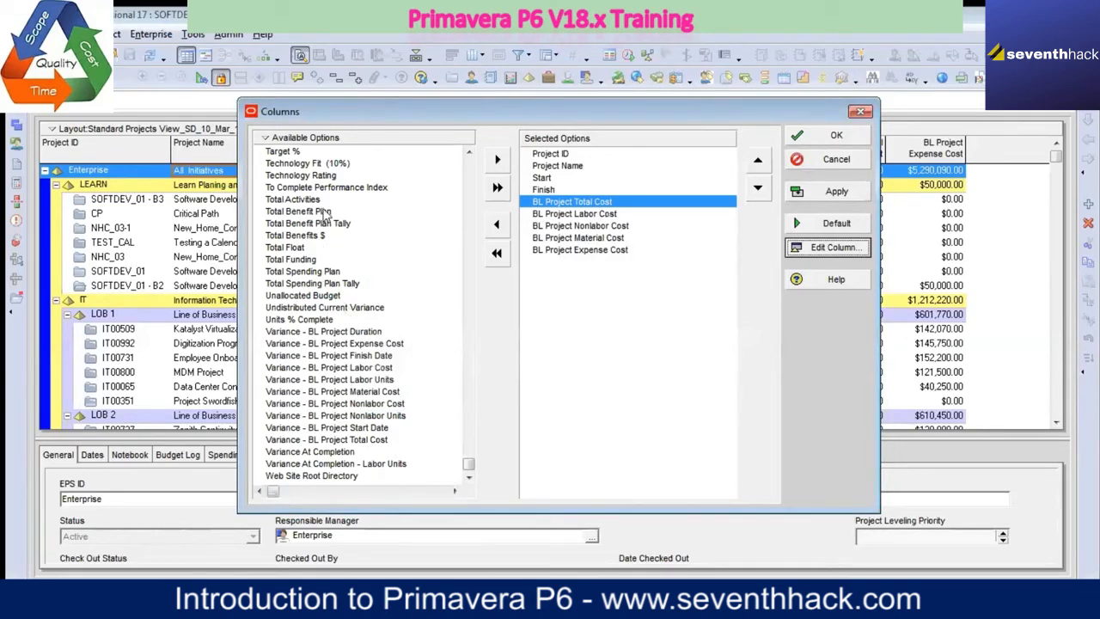
Step: Find "baseli" in the available column options and close the search
left_click(292, 140)
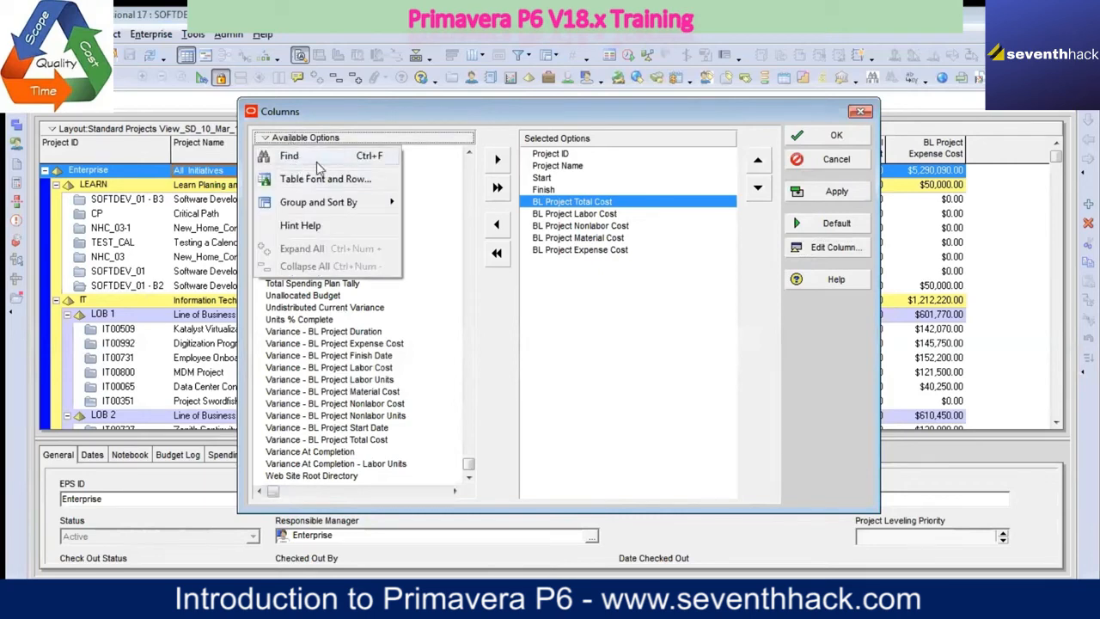
left_click(292, 156)
type("baseli")
key("Return")
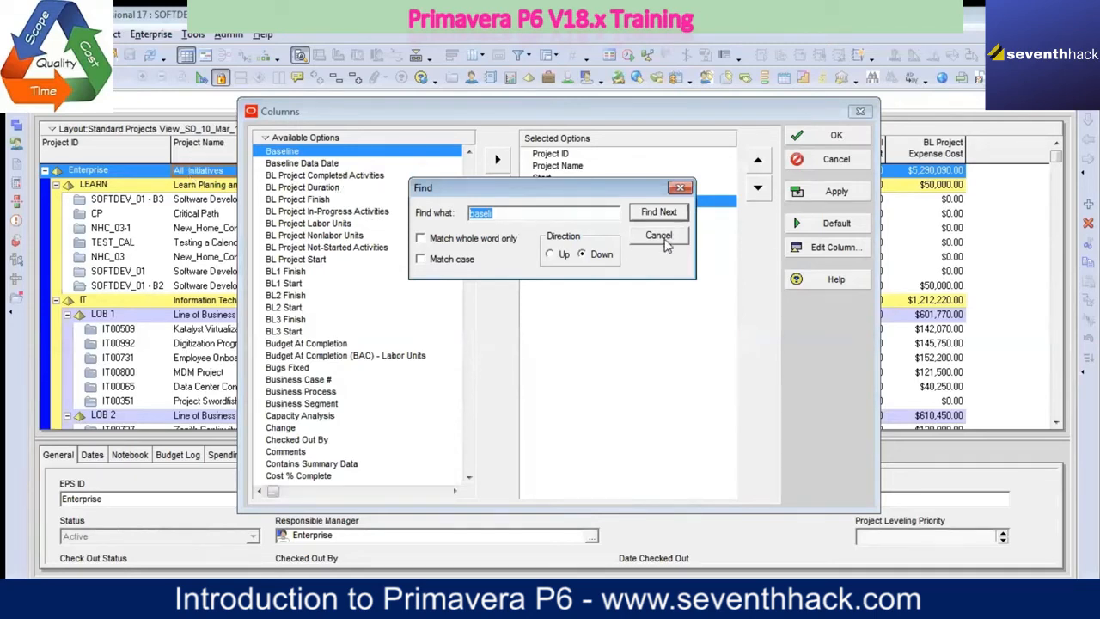
left_click(668, 237)
Step: Try grouping the available column options by category with Baseline collapsed, and return them to a plain ungrouped list
left_click(283, 137)
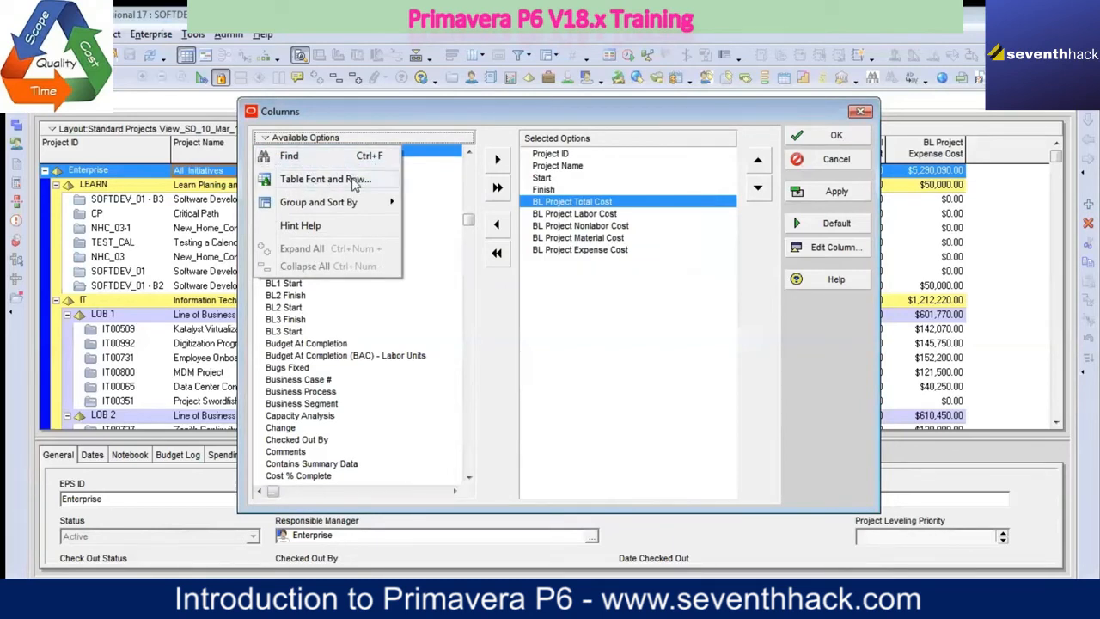
mouse_move(354, 204)
left_click(418, 206)
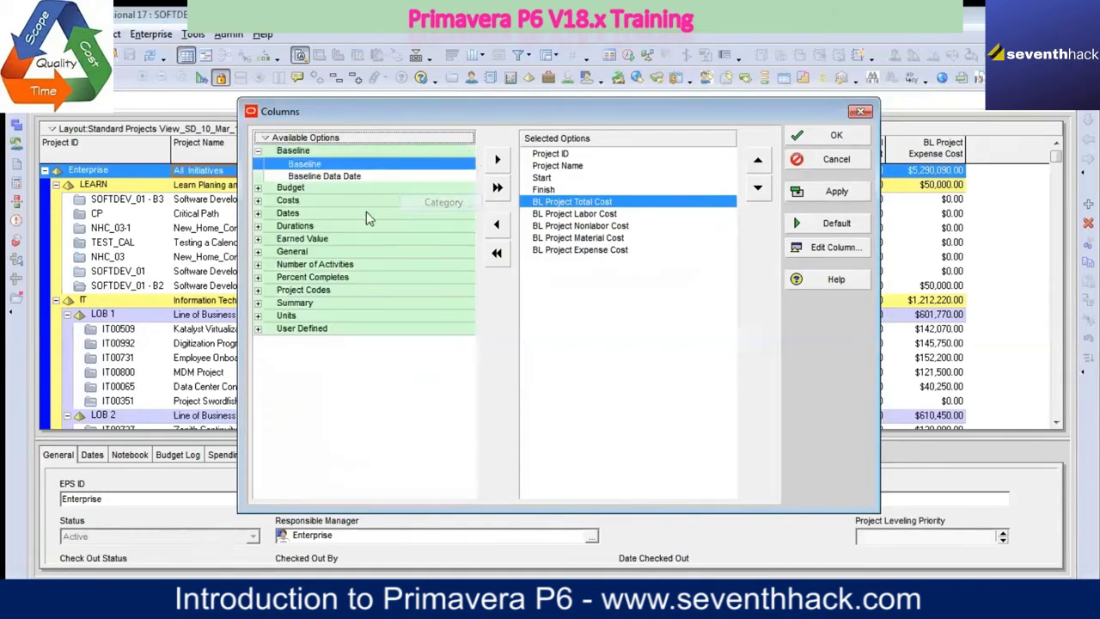
left_click(257, 151)
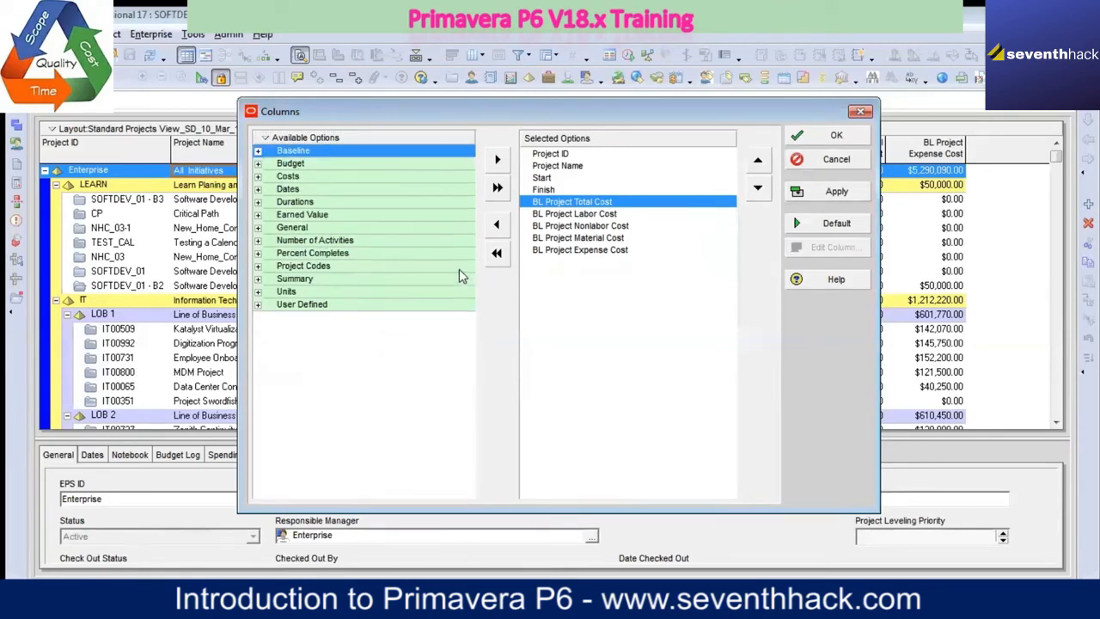
left_click(284, 137)
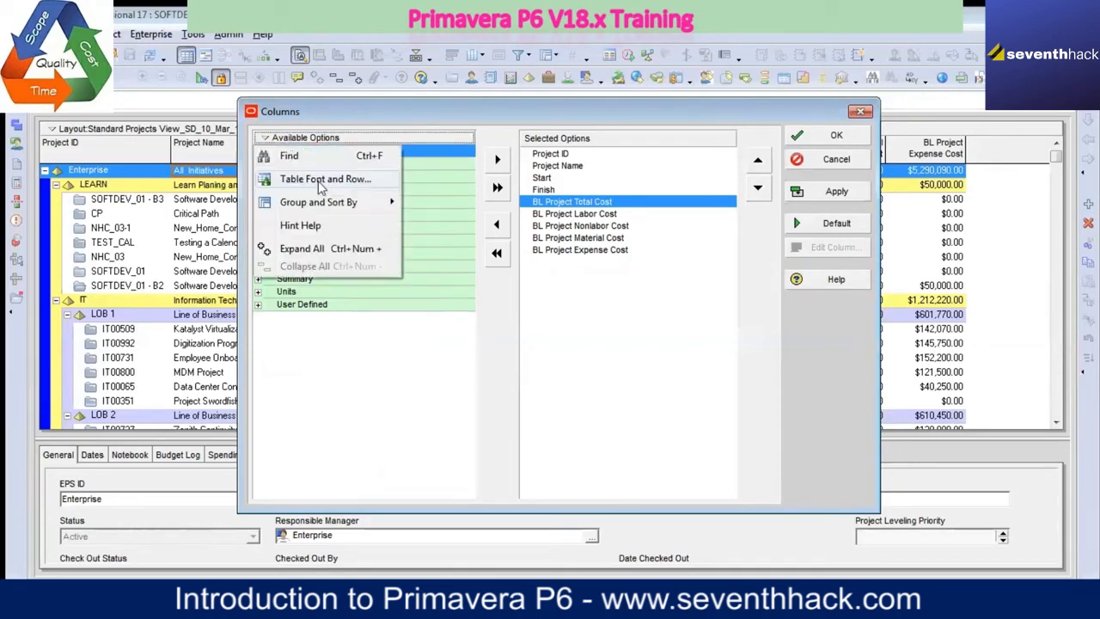
mouse_move(359, 212)
left_click(432, 220)
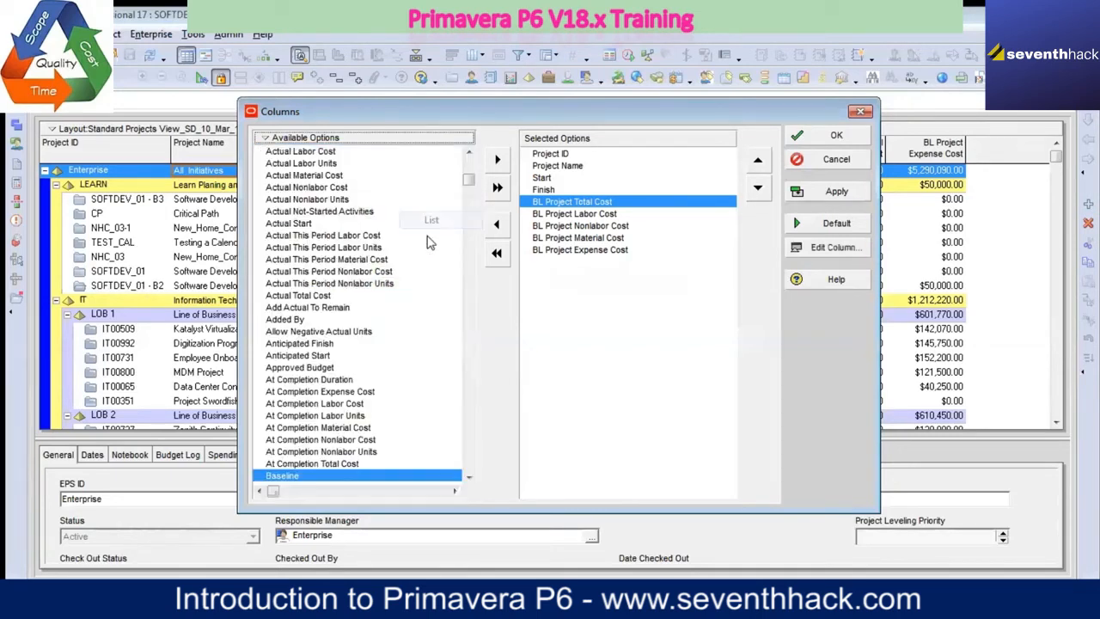
Step: Add the Actual Start column to the selected columns, placed between Finish and BL Project Total Cost
left_click(292, 223)
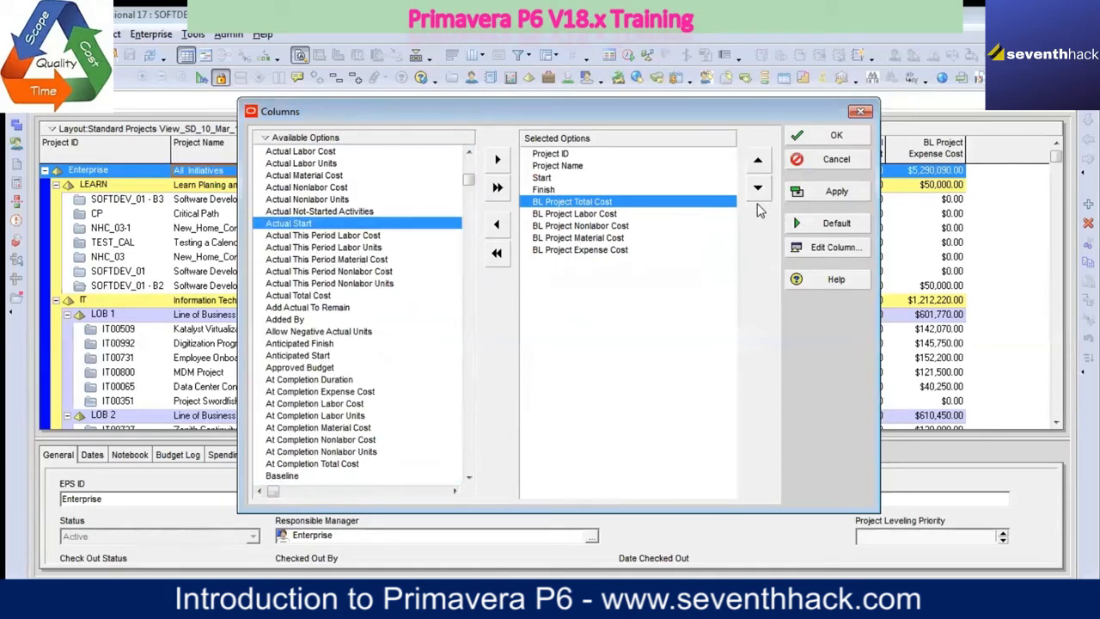
left_click(498, 162)
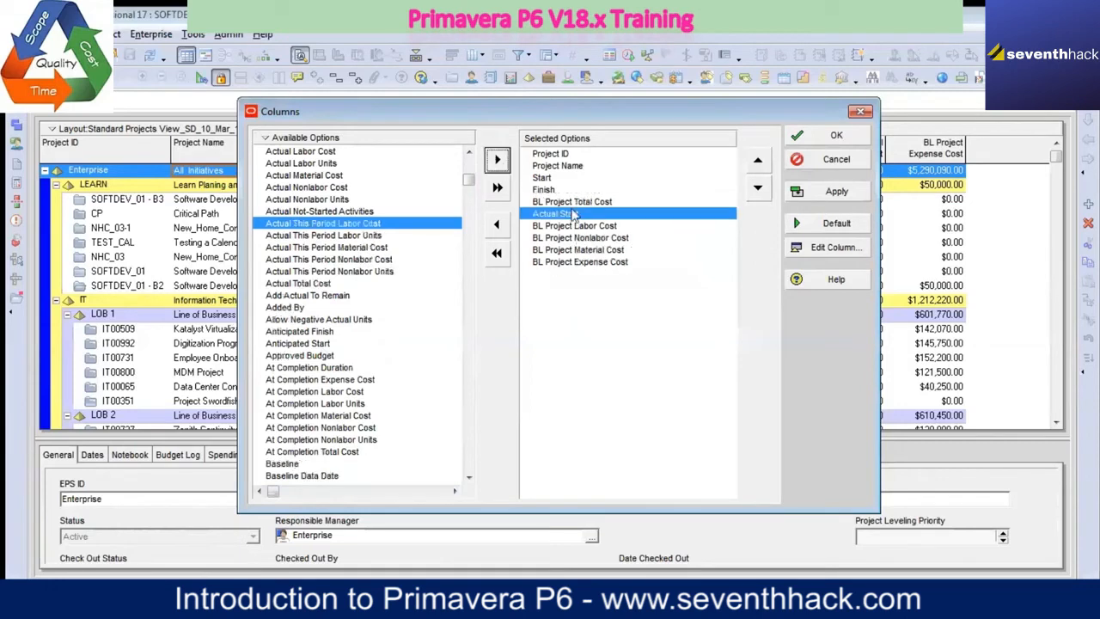
left_click(758, 164)
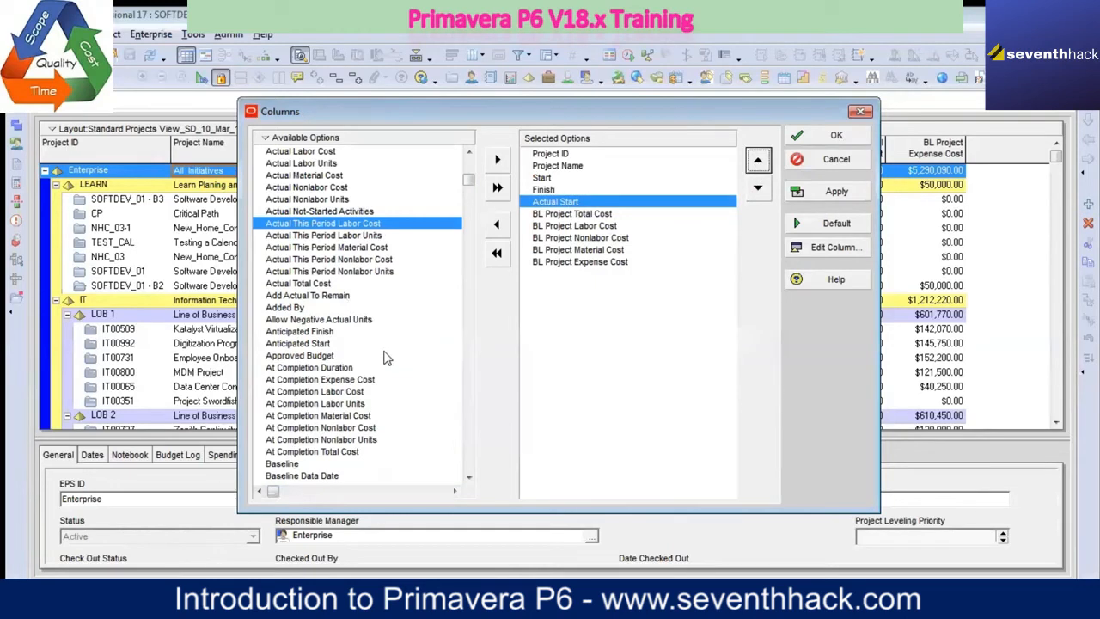
Step: Add the Actual Finish column directly after Actual Start, and apply the column selection to the projects table
left_click(470, 154)
left_click(469, 155)
left_click(469, 155)
left_click(469, 155)
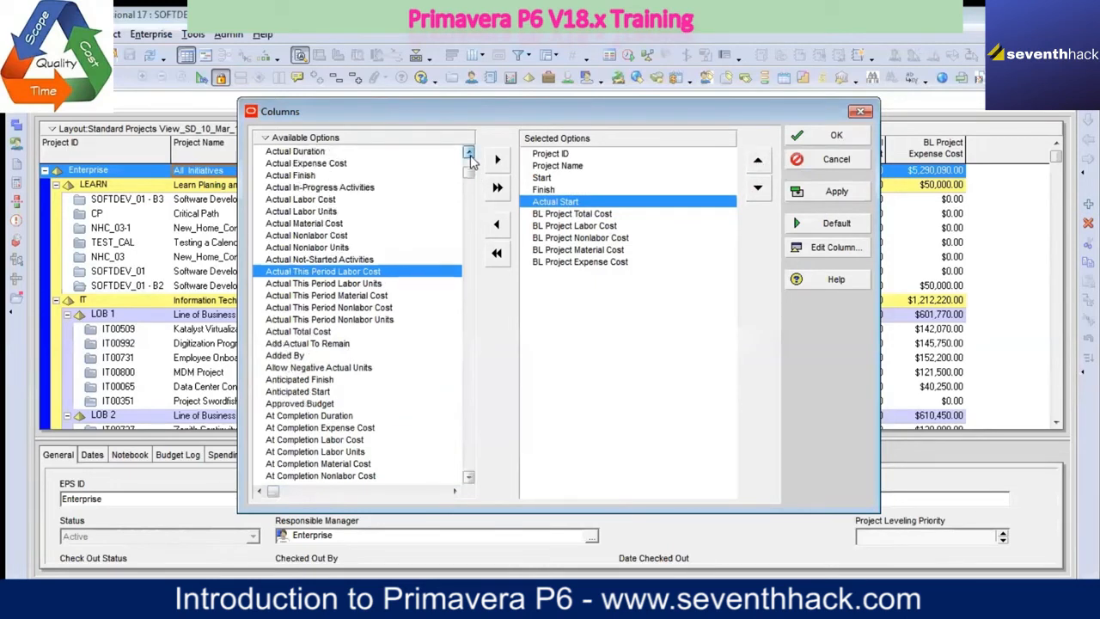
left_click(330, 177)
left_click(496, 159)
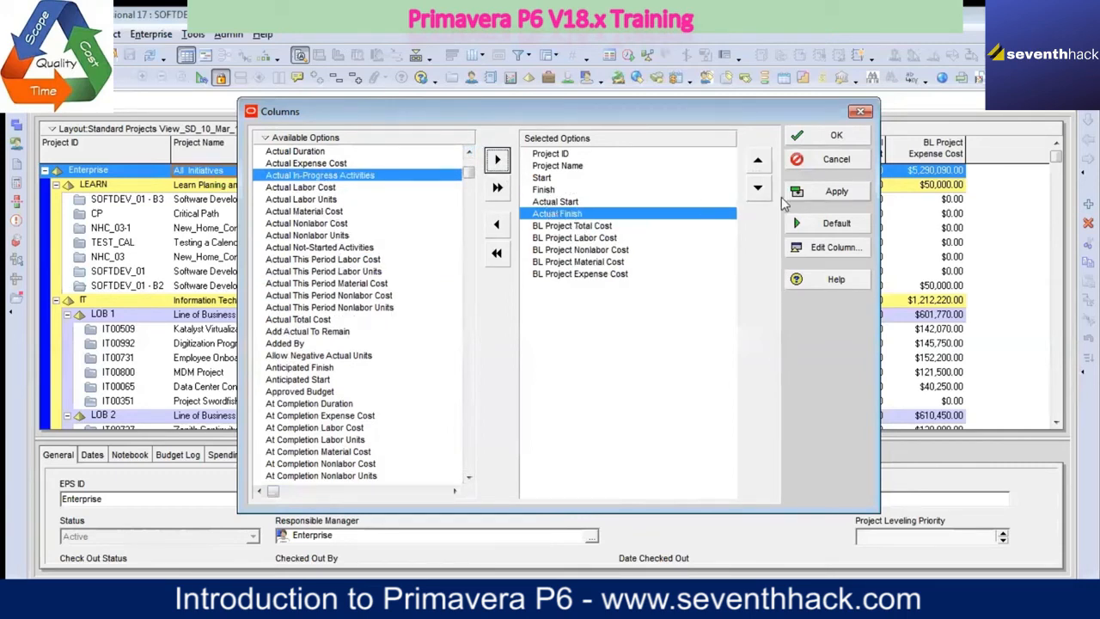
left_click(835, 196)
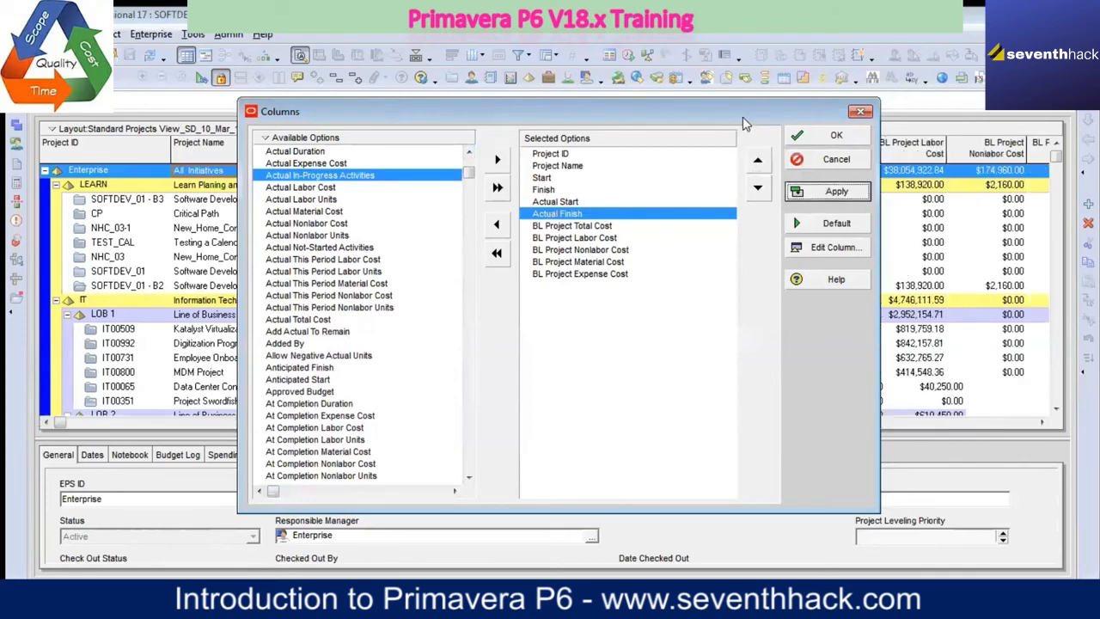
left_click_drag(746, 125, 720, 403)
left_click(812, 421)
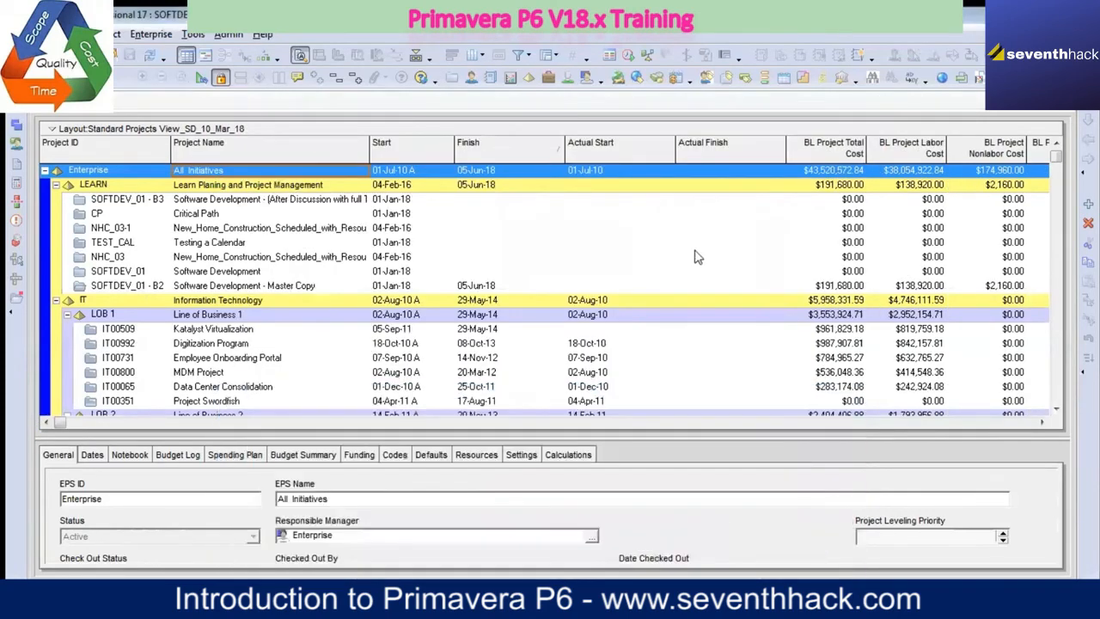
Step: Compare the Start and Actual Start dates of projects such as Digitization Program and Zenith Continuity Program
scroll(694, 279, "down", 1)
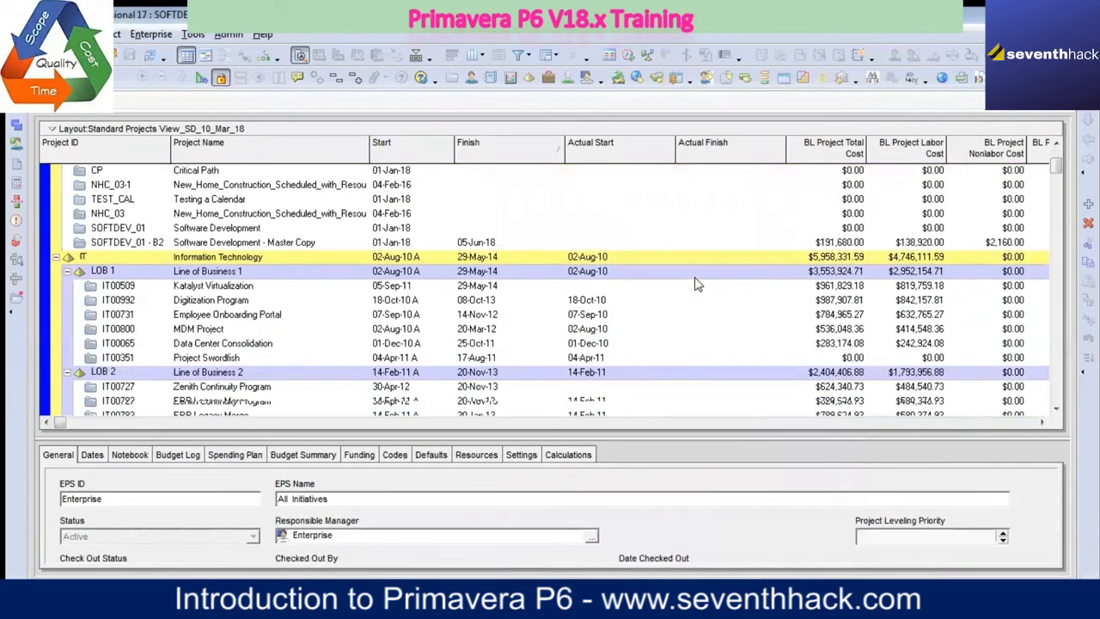
scroll(684, 337, "down", 2)
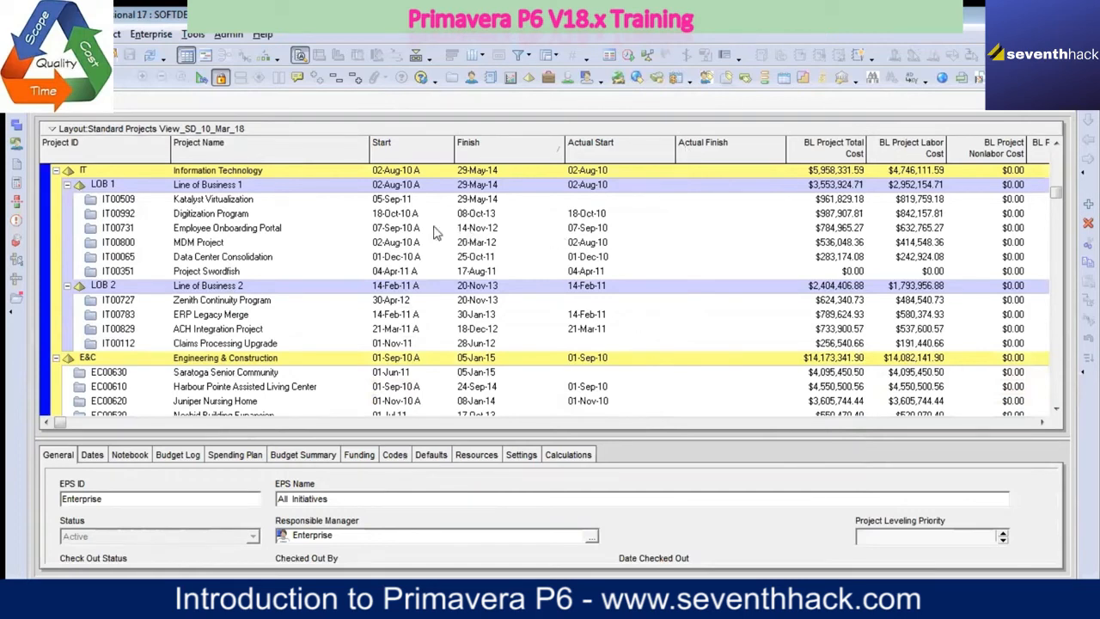
left_click(403, 217)
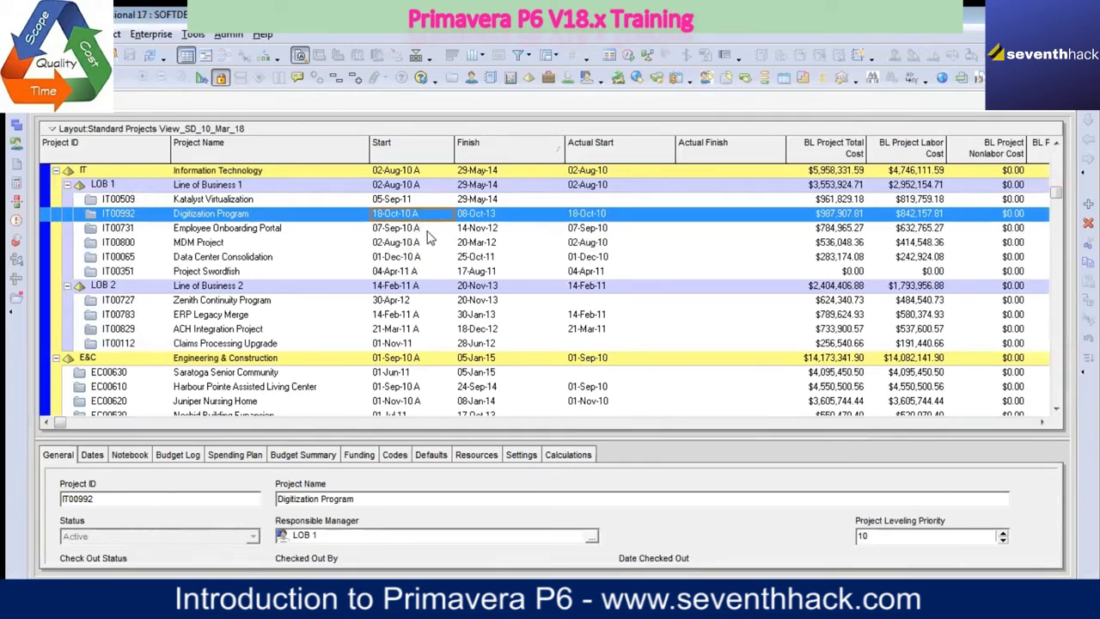
left_click(421, 306)
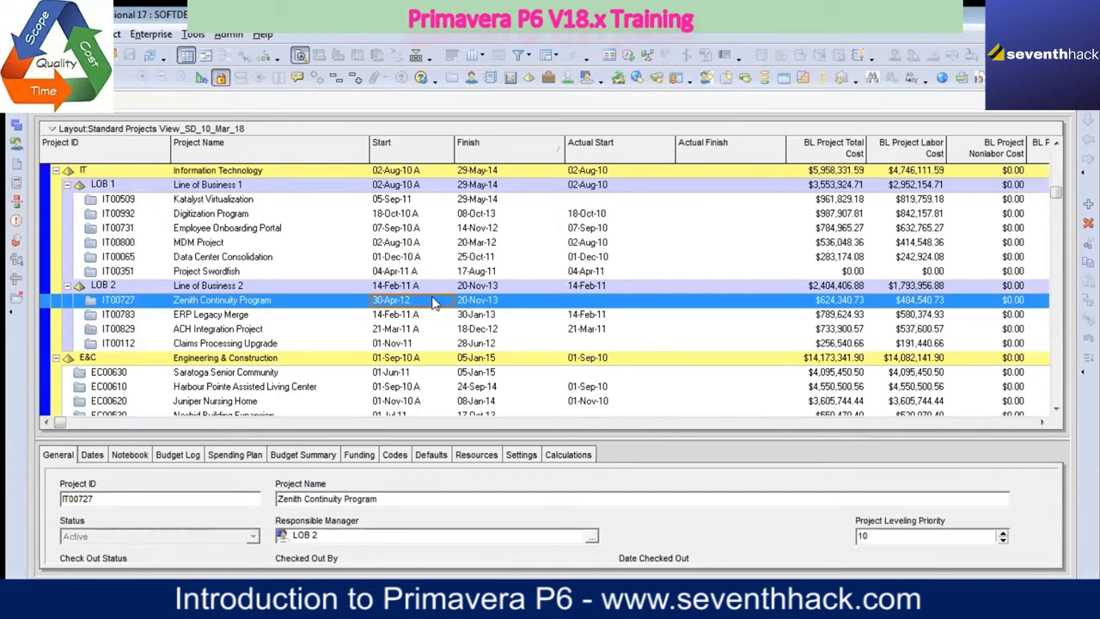
left_click(416, 203)
left_click(418, 216)
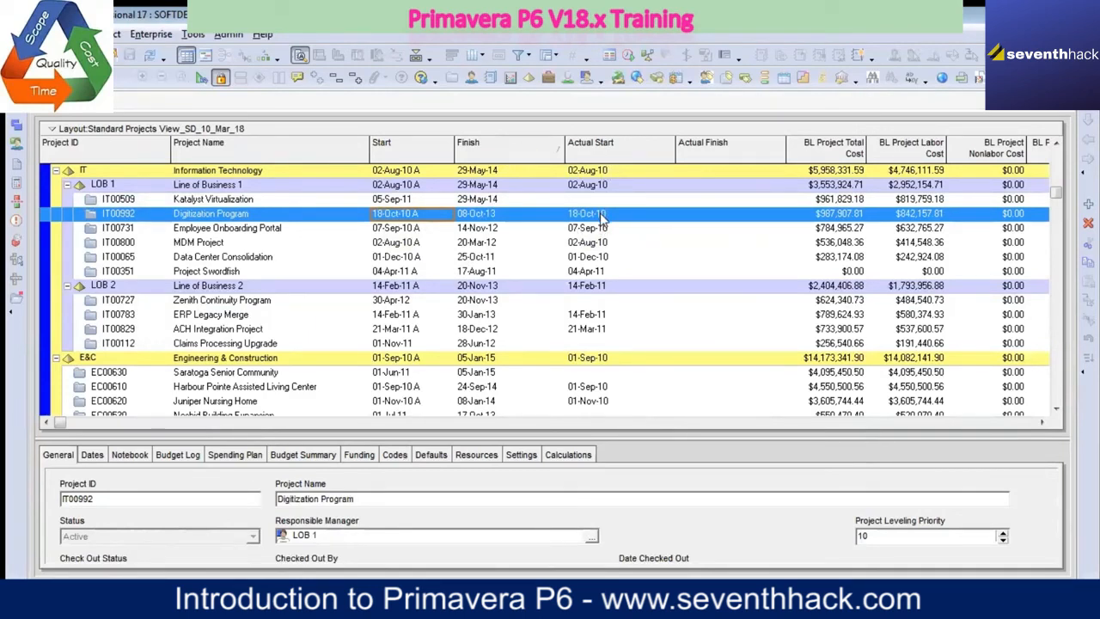
left_click(389, 300)
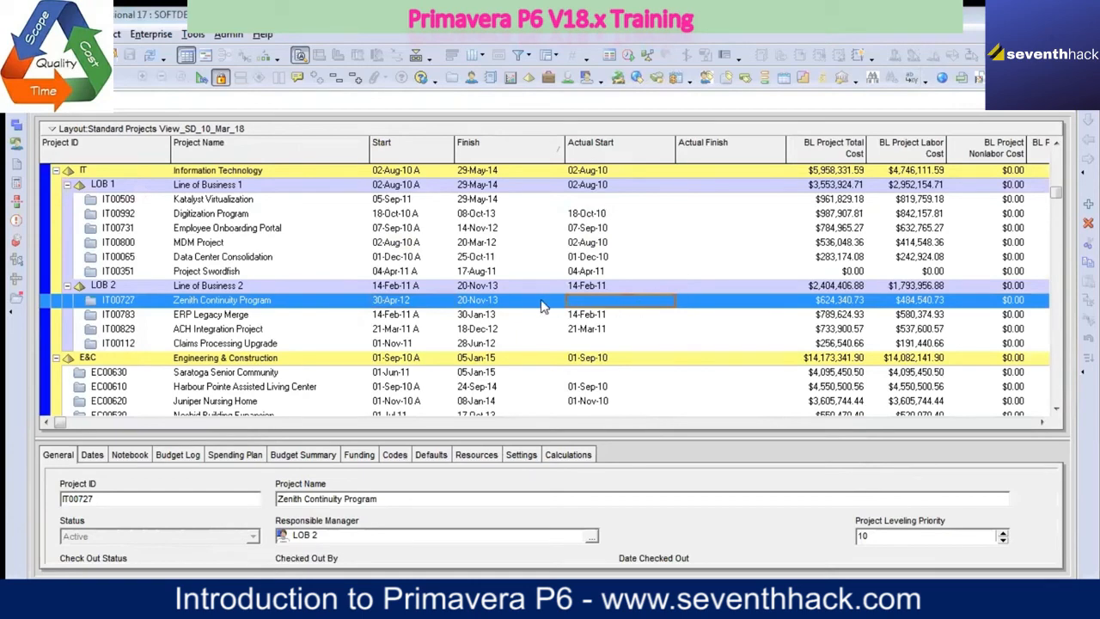
Step: Open the column customization from the projects table, review the selected columns and close it without changes
right_click(592, 156)
mouse_move(658, 378)
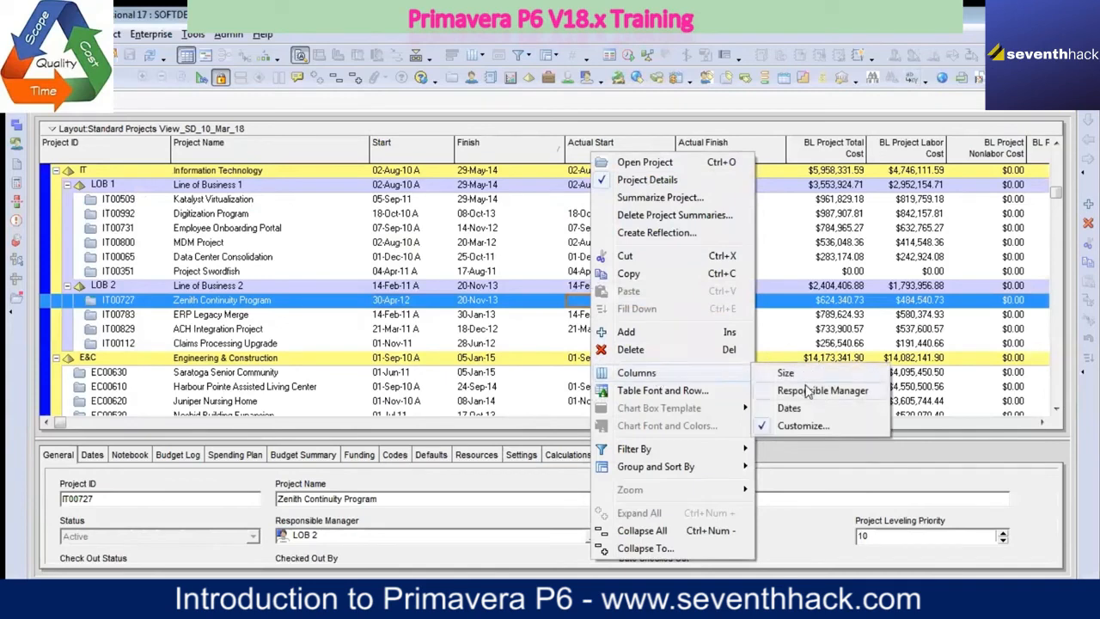
left_click(813, 426)
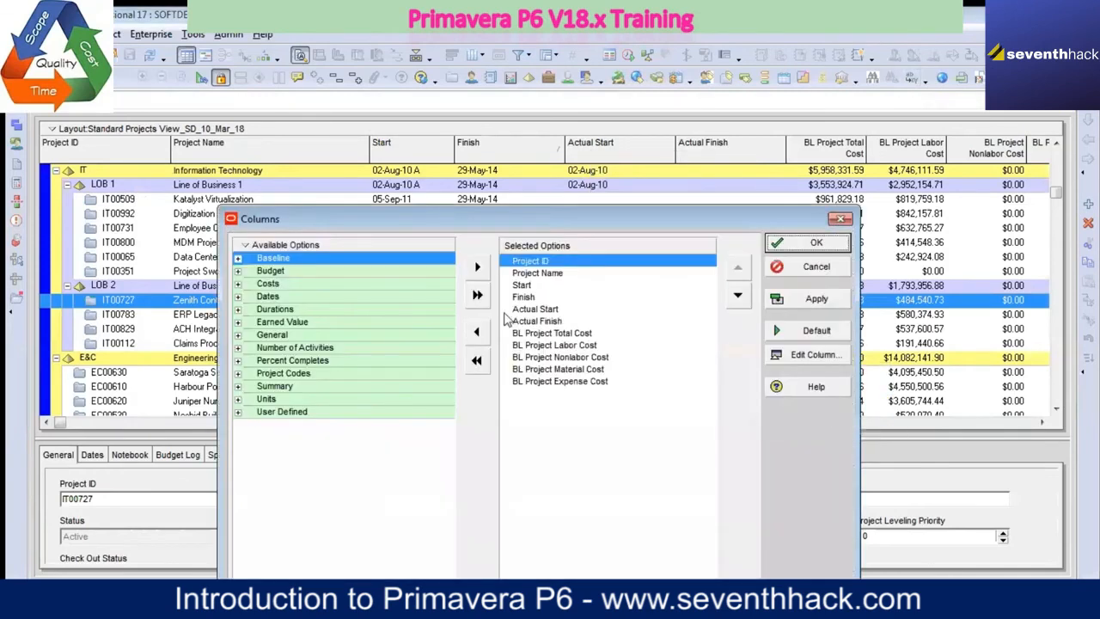
left_click(812, 267)
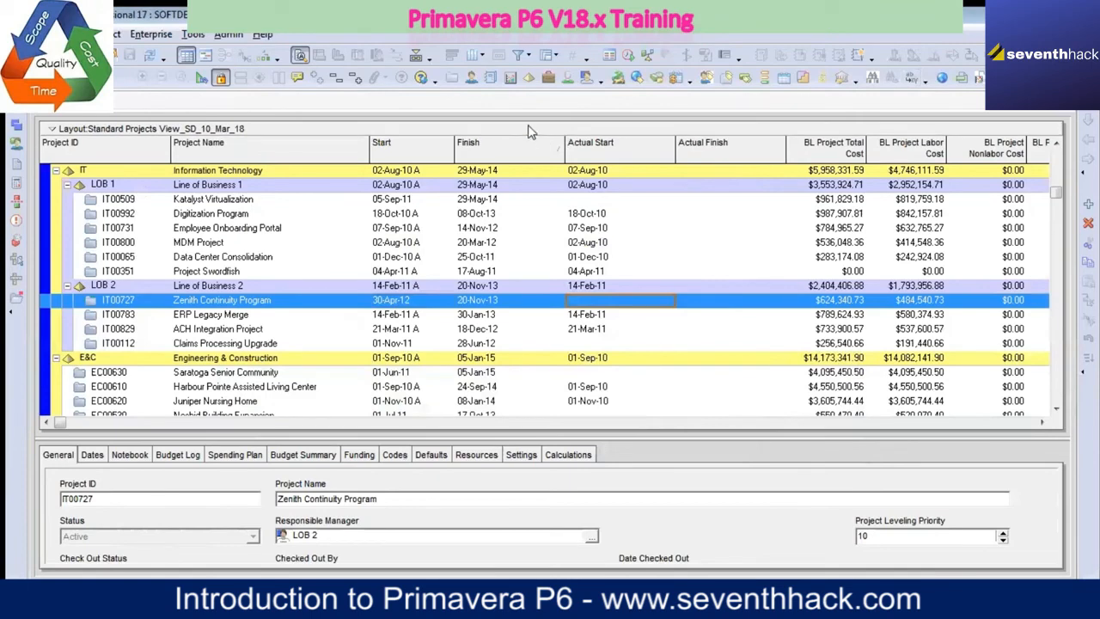
Step: Switch the projects table to the predefined Responsible Manager column set, and view it from the Enterprise node
right_click(530, 131)
mouse_move(632, 198)
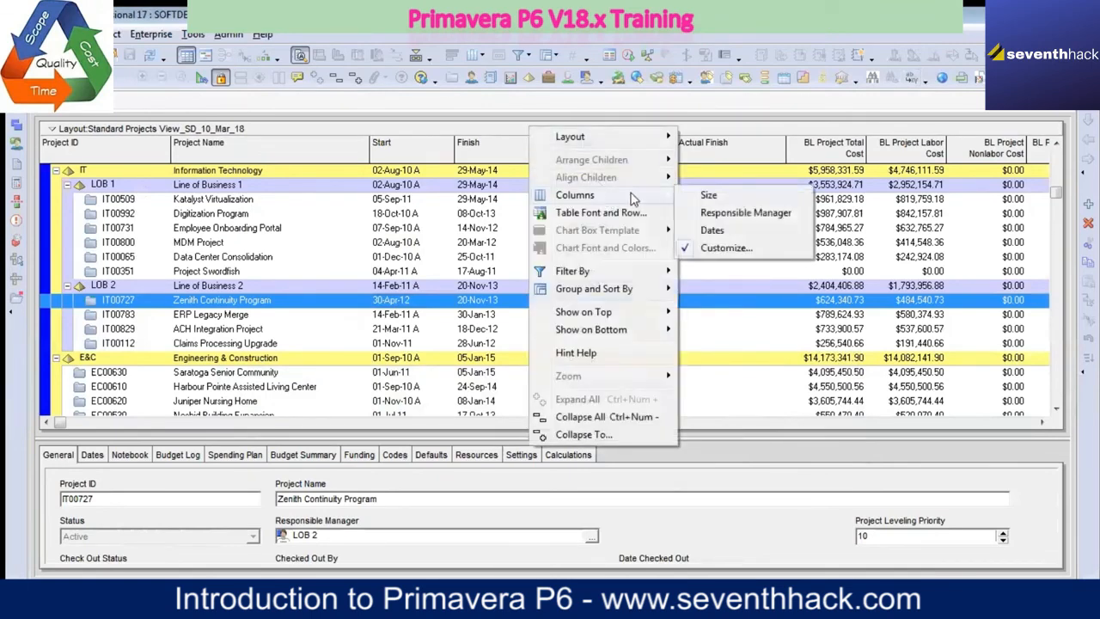
left_click(722, 215)
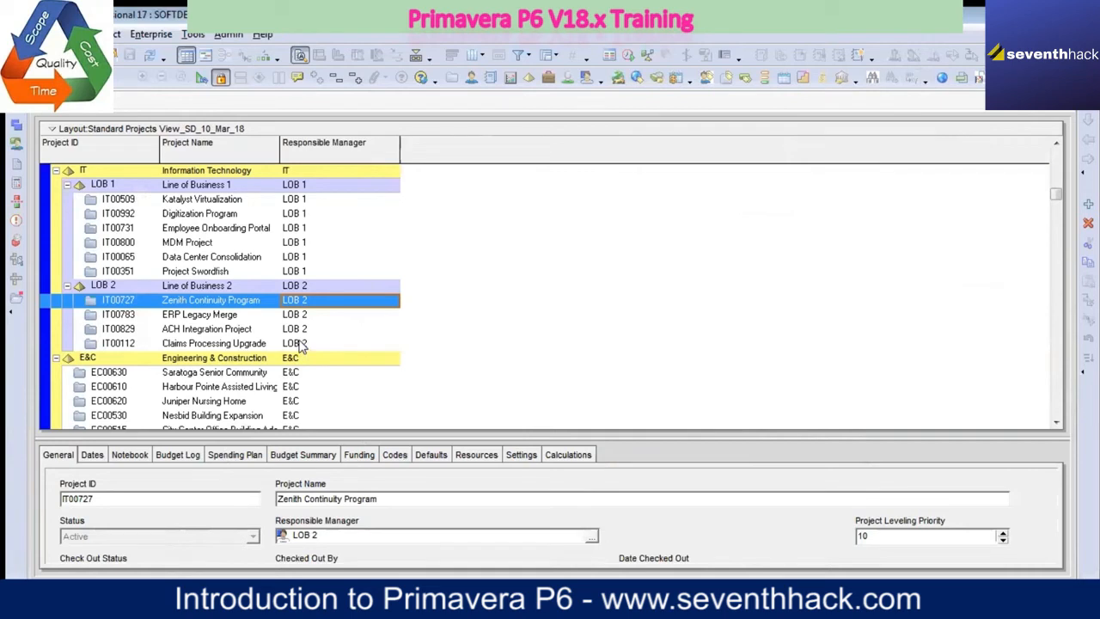
scroll(363, 350, "up", 3)
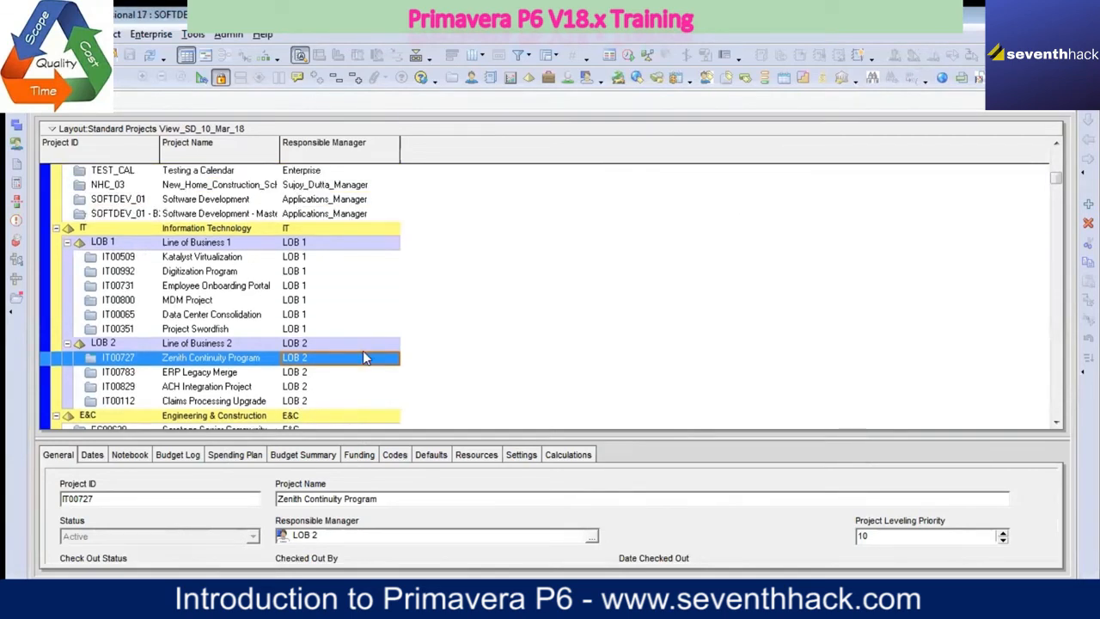
Step: Check which columns the Responsible Manager set contains, and cancel the column customization
right_click(393, 129)
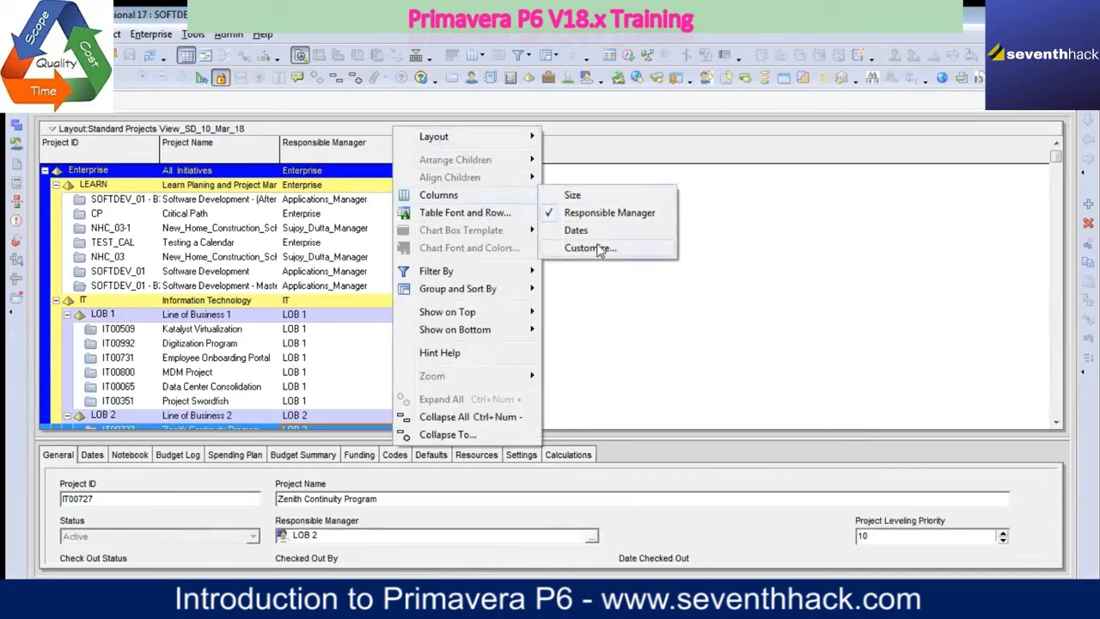
left_click(591, 248)
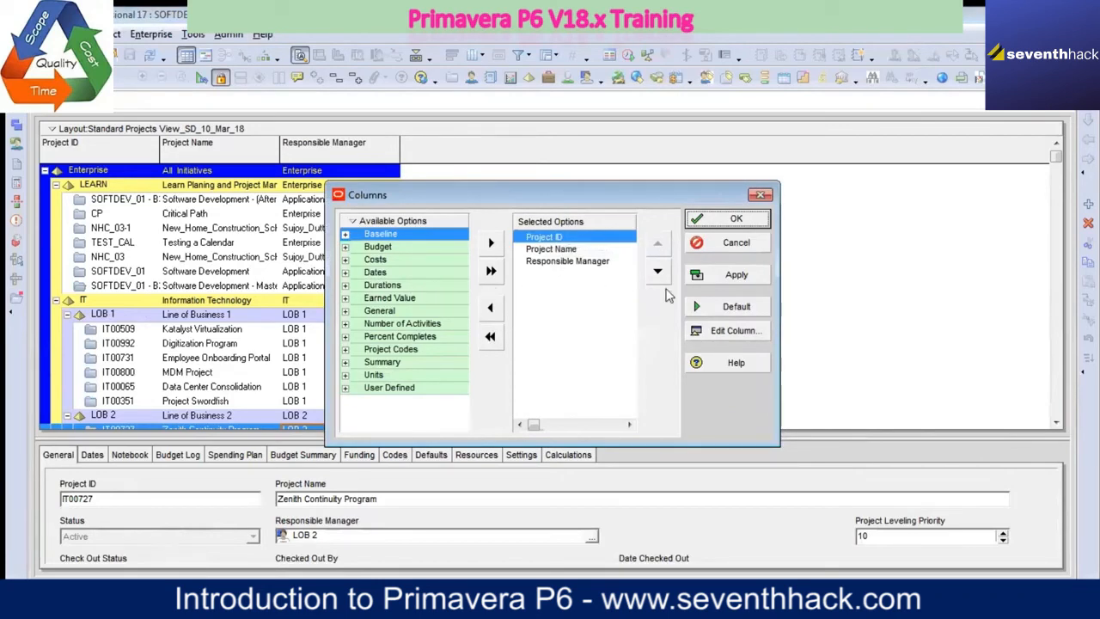
left_click(713, 245)
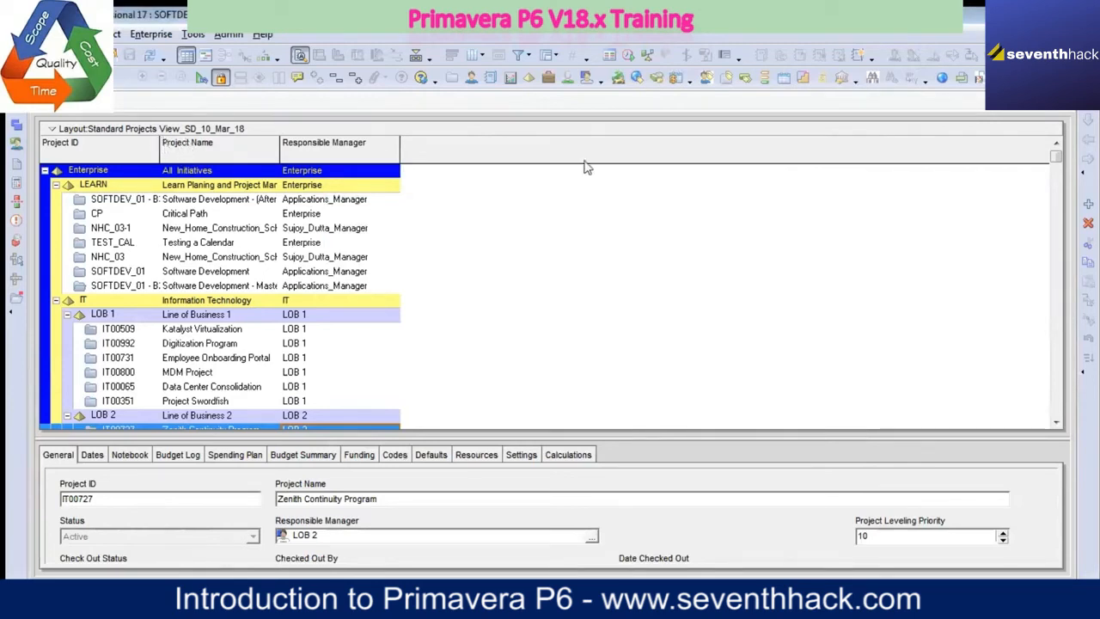
Step: Reopen the layout Standard Projects View_SD_10_Mar_18, discarding the unsaved column changes
right_click(433, 131)
mouse_move(512, 149)
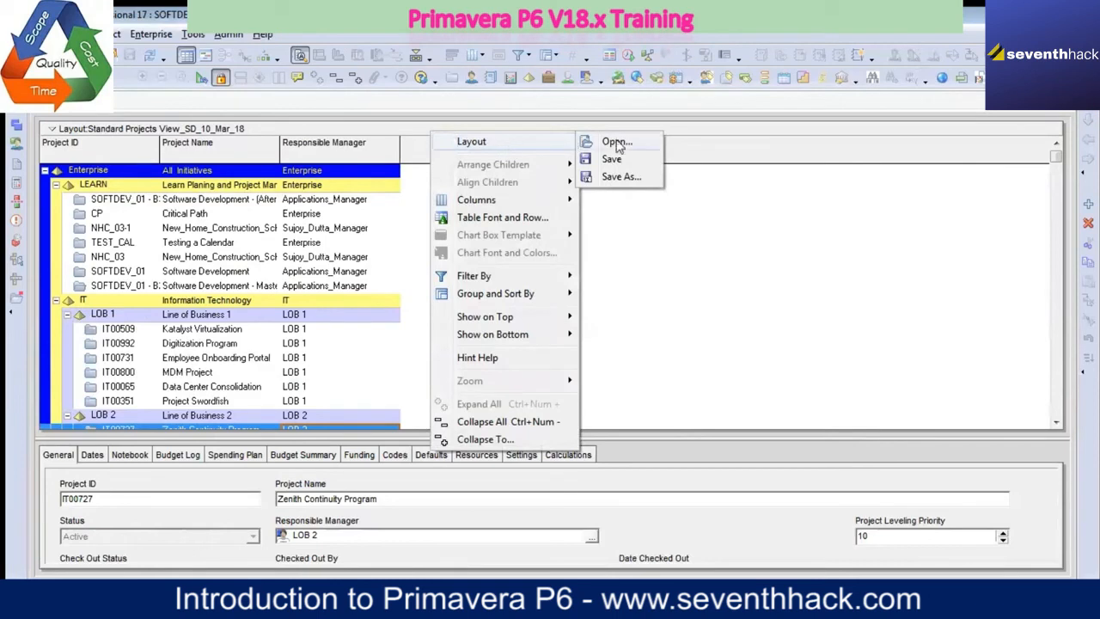
left_click(617, 145)
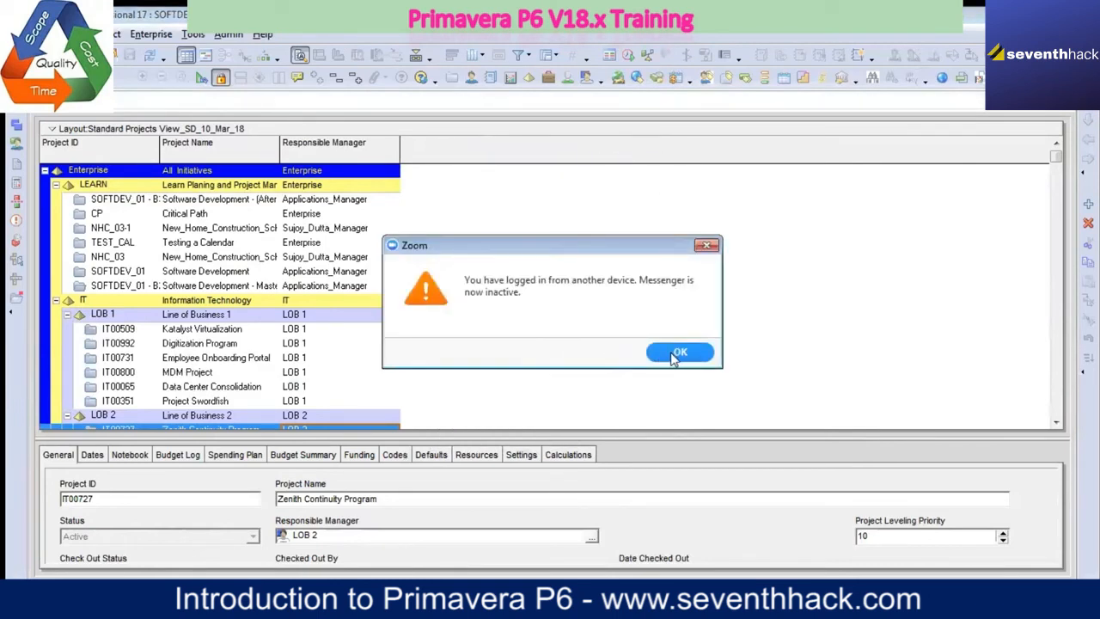
left_click(679, 353)
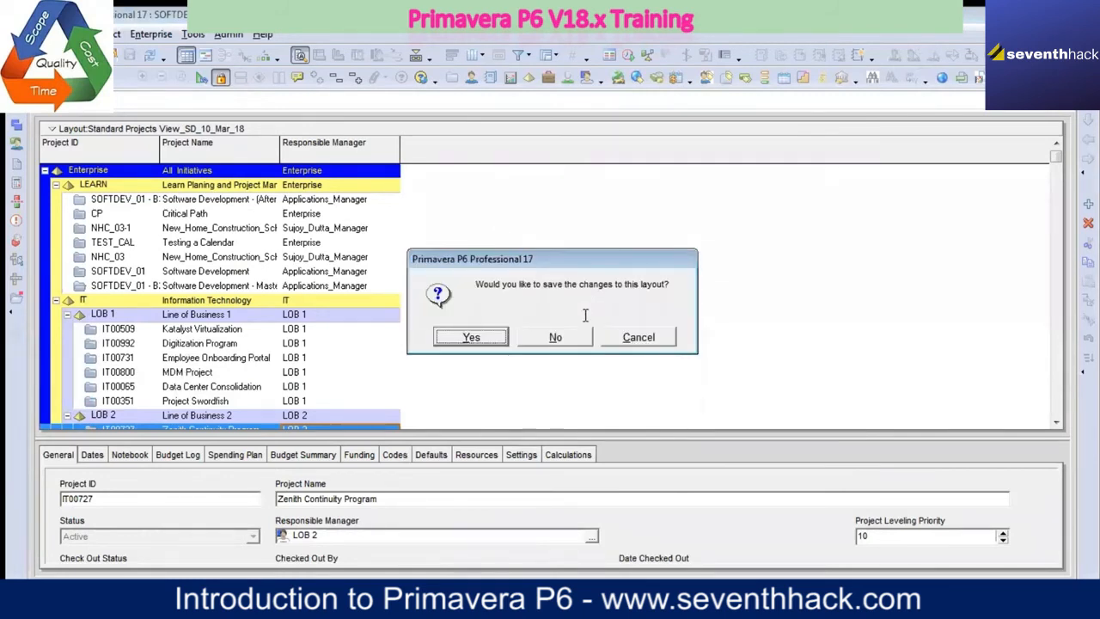
left_click(557, 337)
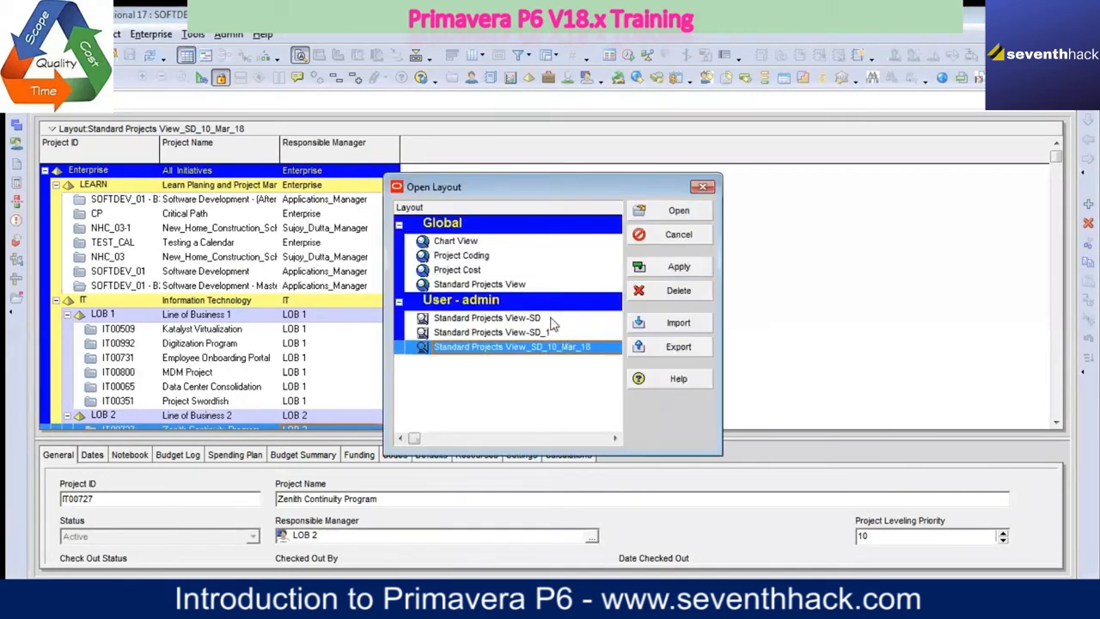
left_click(679, 268)
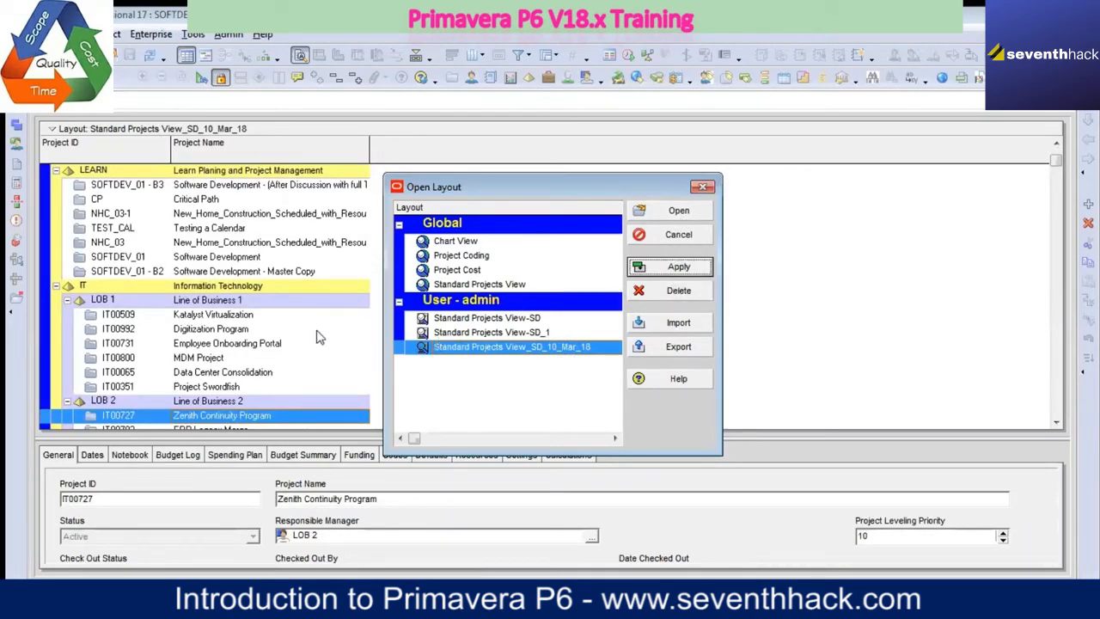
left_click(679, 212)
Step: Customize the projects table's columns by adding Finish and Start from the Dates category
right_click(432, 155)
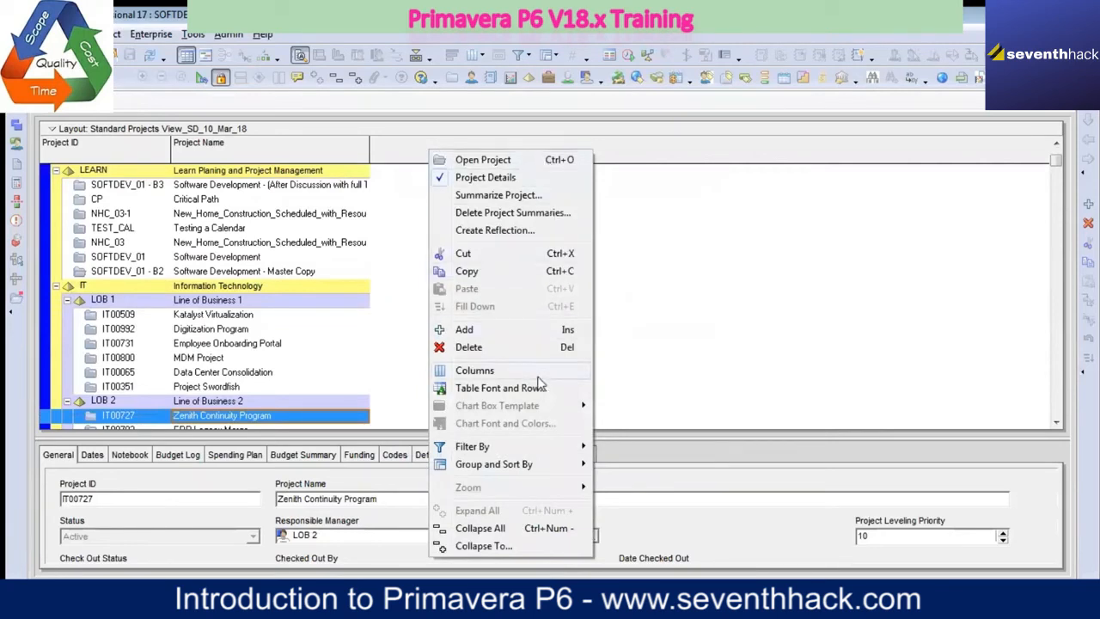
mouse_move(537, 369)
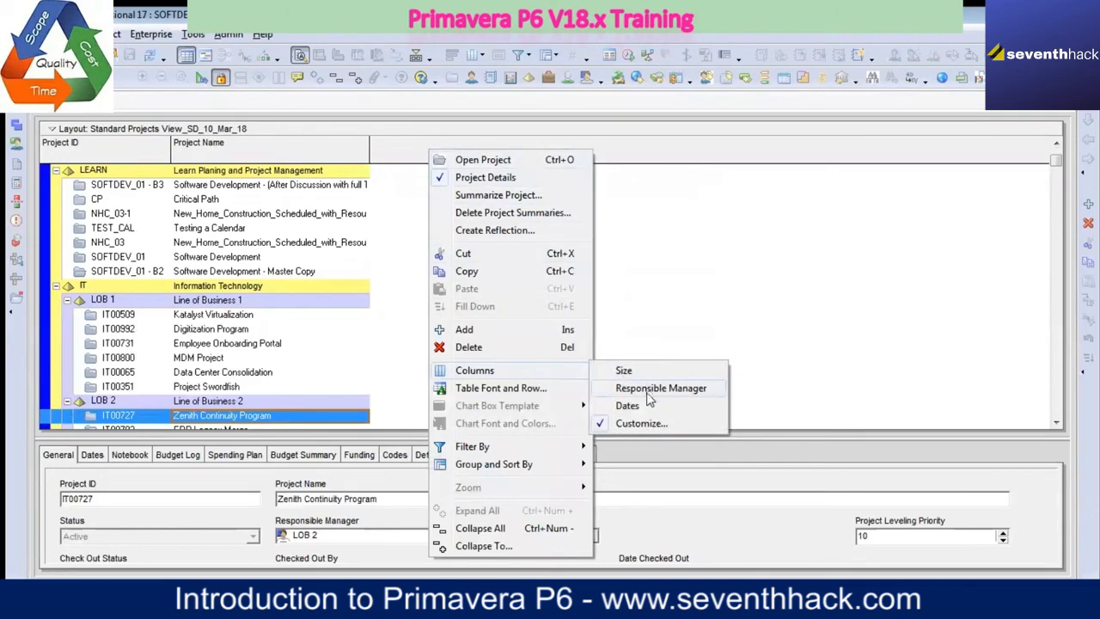
left_click(641, 423)
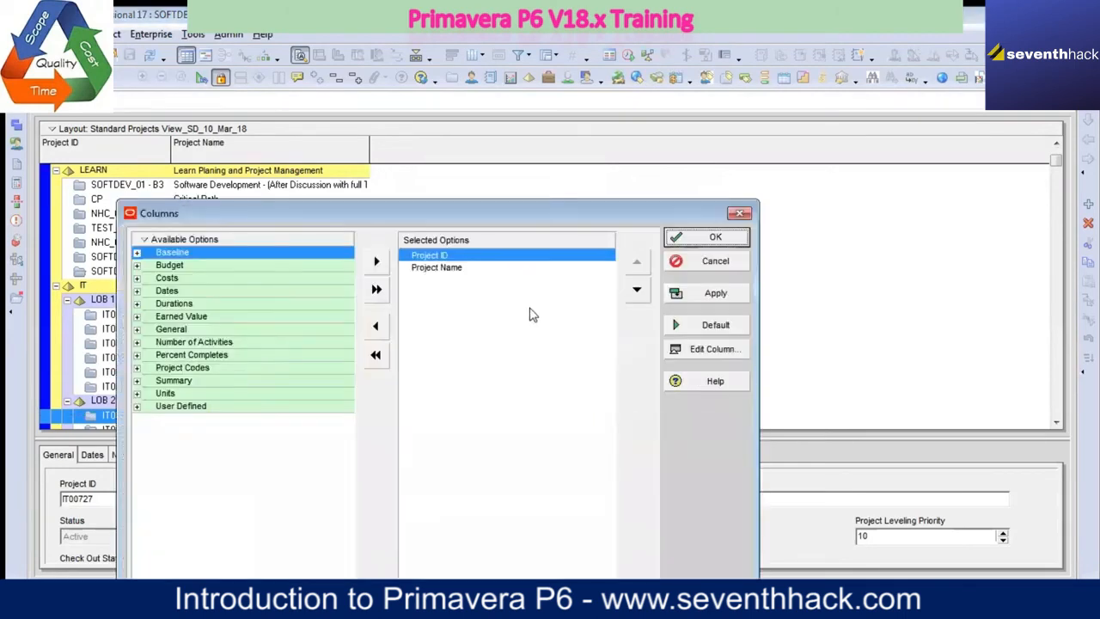
left_click(137, 291)
left_click(179, 461)
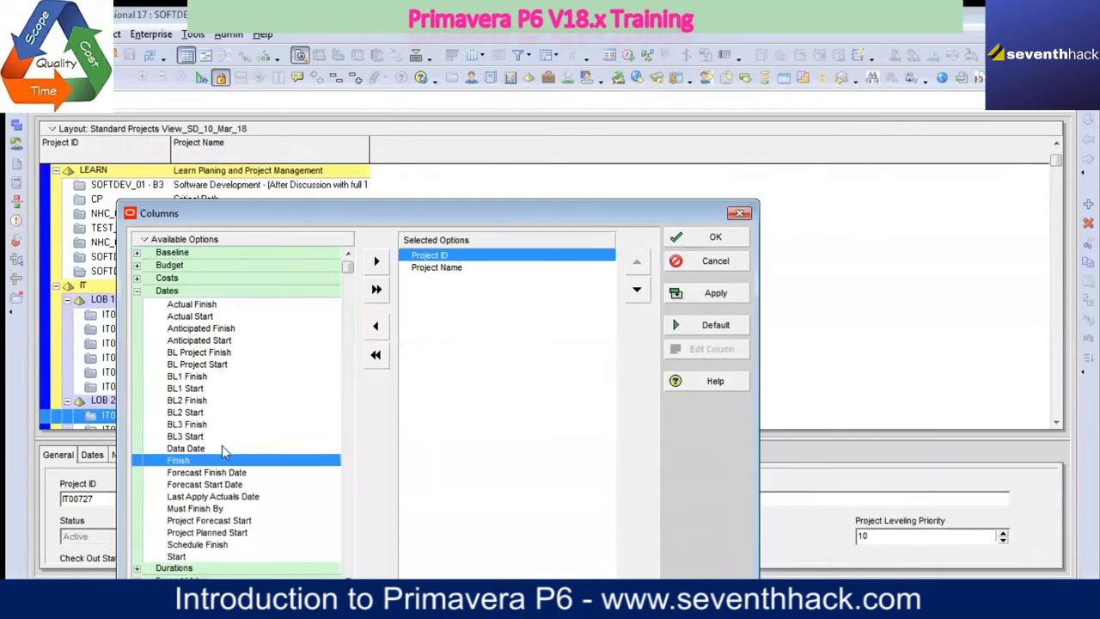
left_click(376, 260)
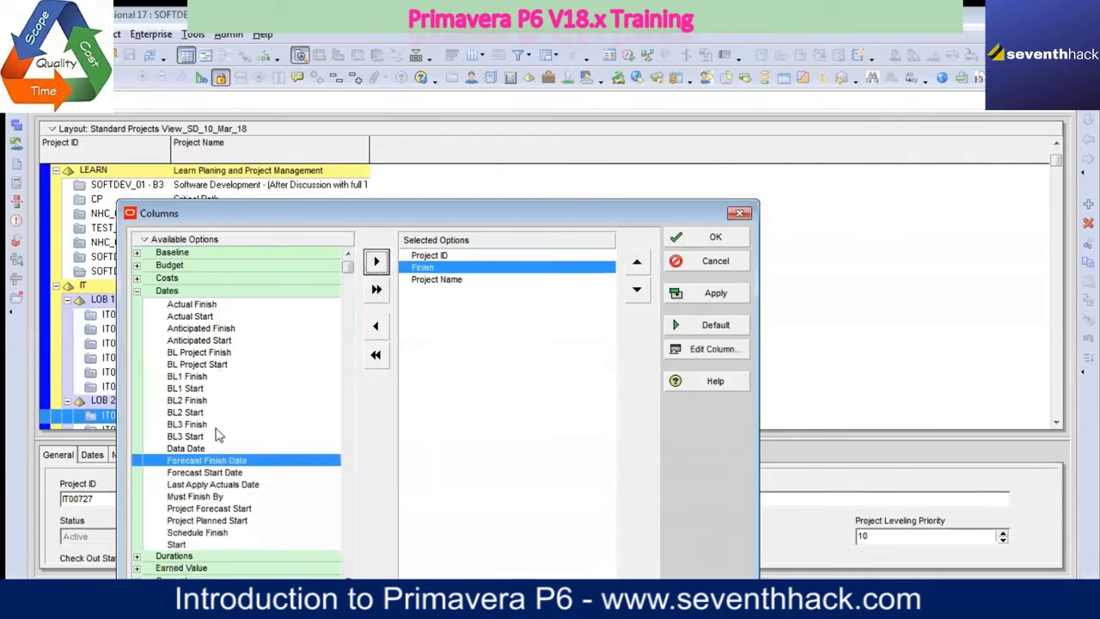
left_click(176, 546)
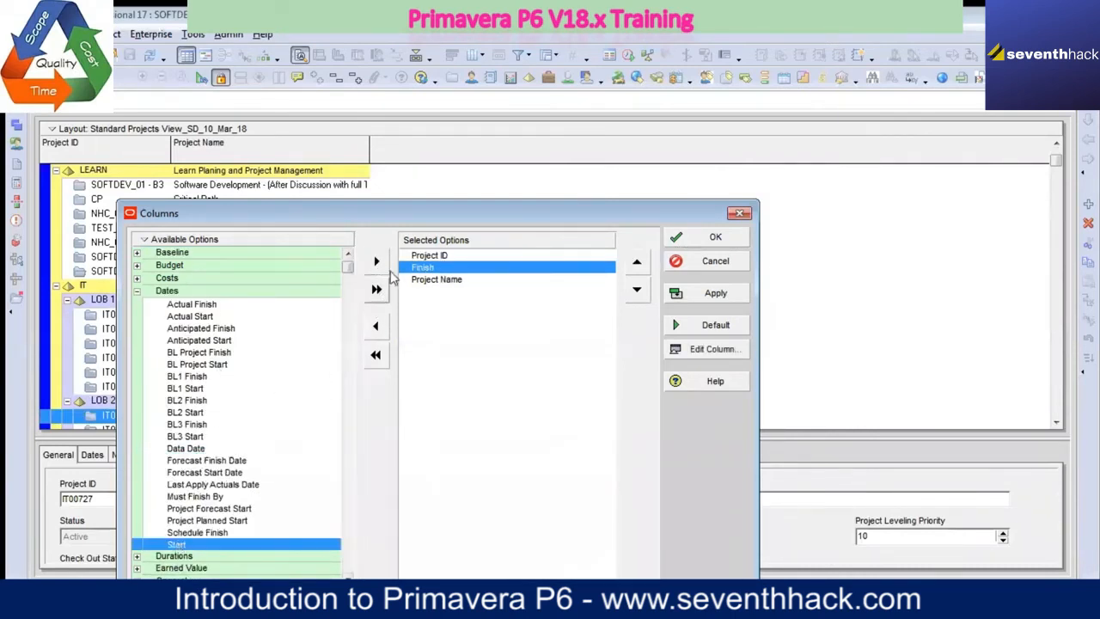
left_click(376, 261)
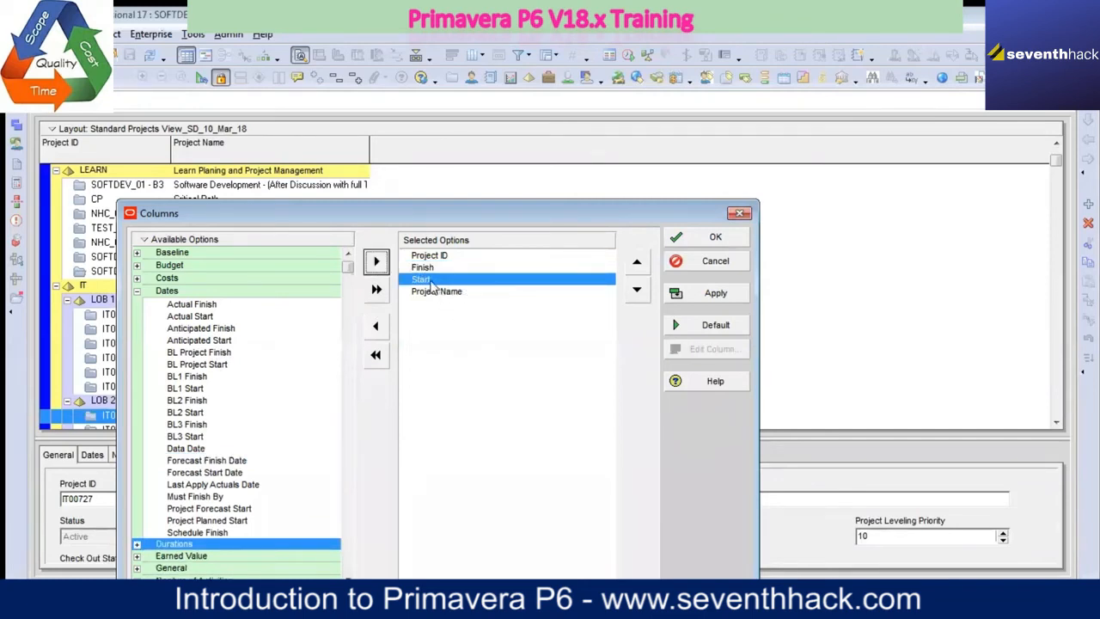
Step: Reorder the selected columns so that Finish and Start follow Project Name
left_click(636, 290)
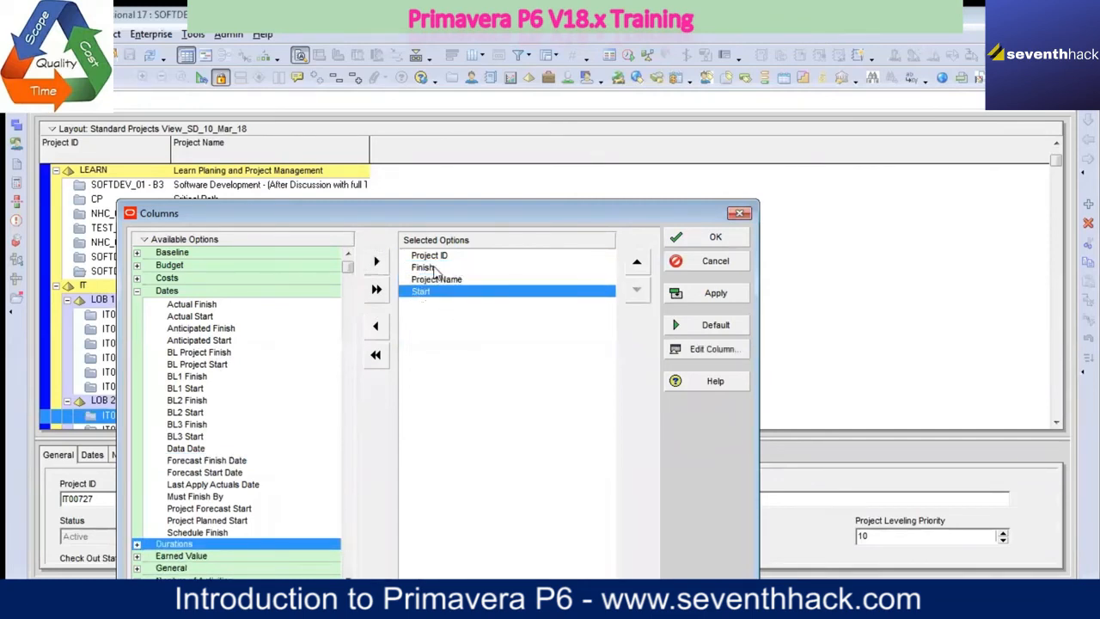
left_click(434, 269)
left_click(637, 290)
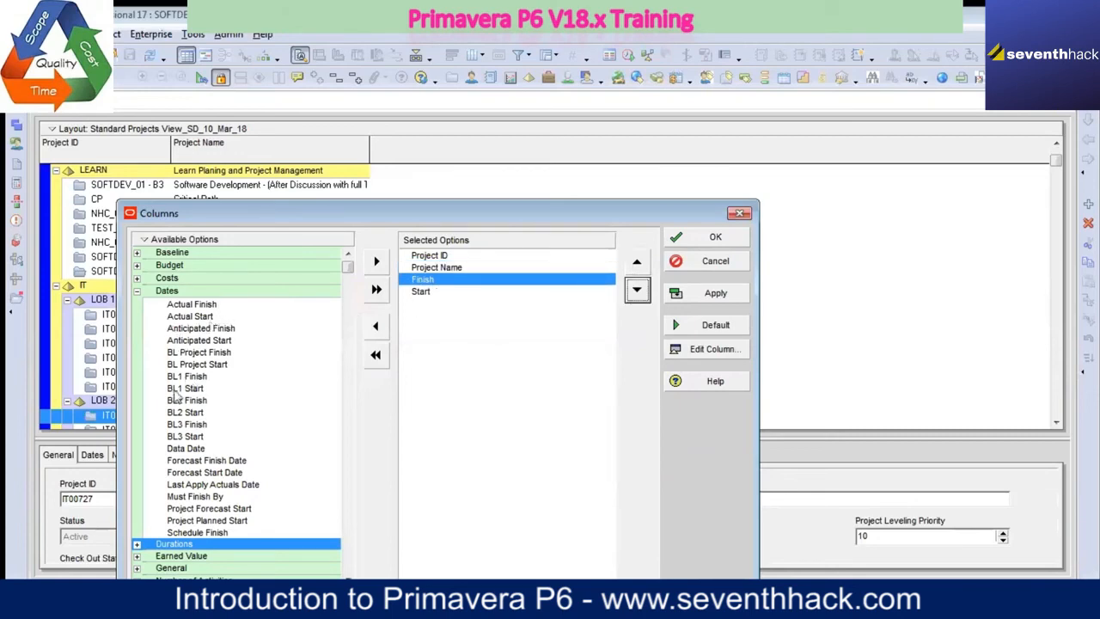
Step: Add the BL Project Duration column from the Durations category, place it directly after Project Name, and apply the columns
left_click(137, 292)
left_click(137, 304)
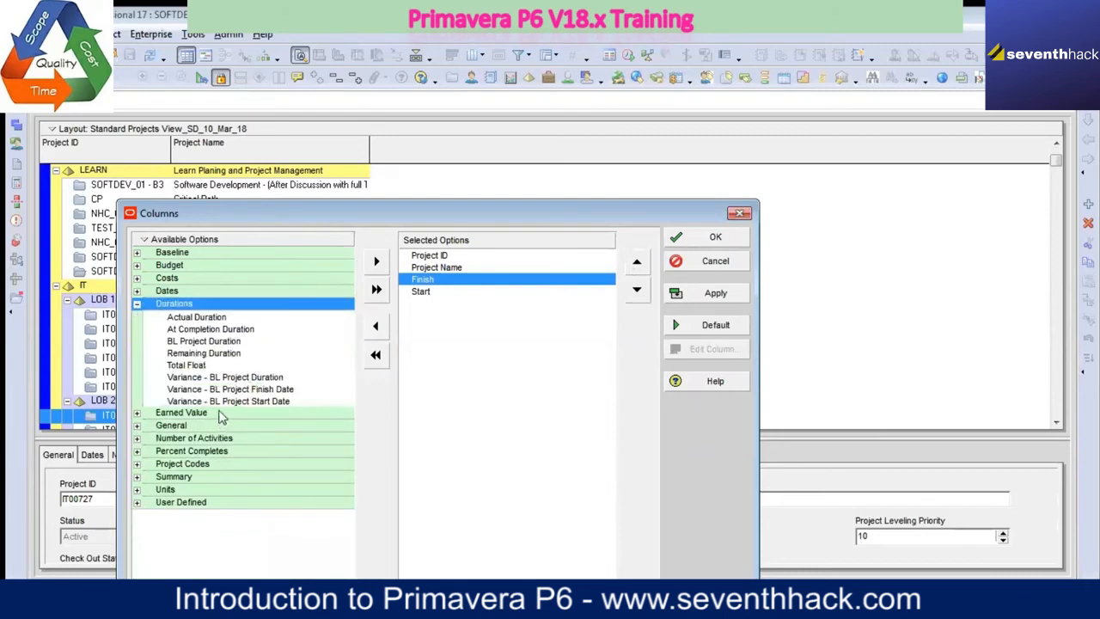
left_click(222, 342)
left_click(376, 260)
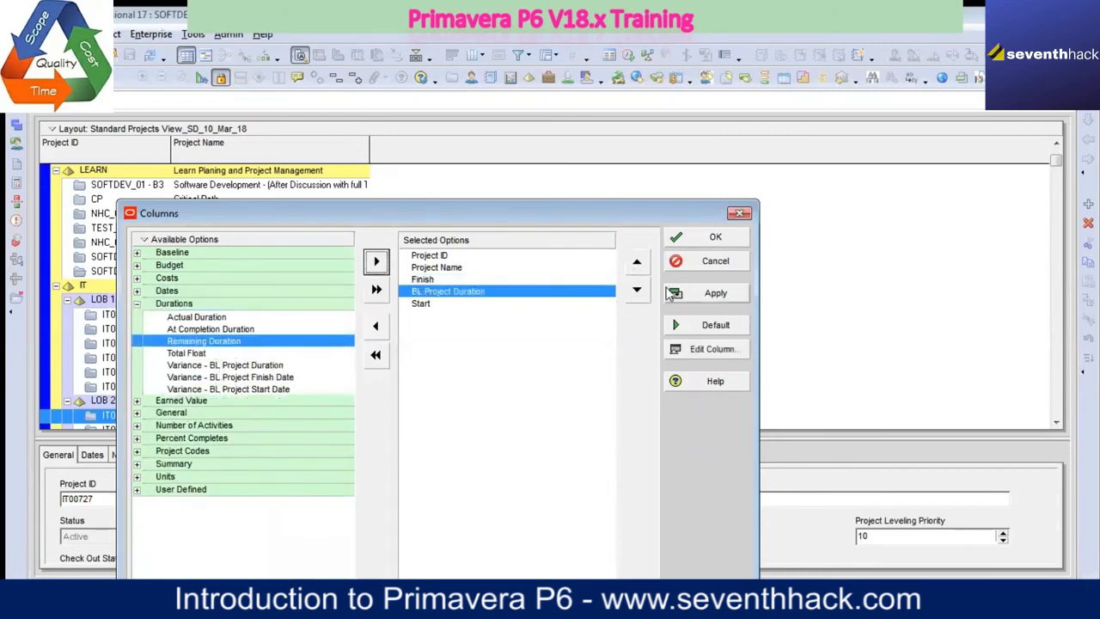
left_click(637, 262)
left_click(718, 294)
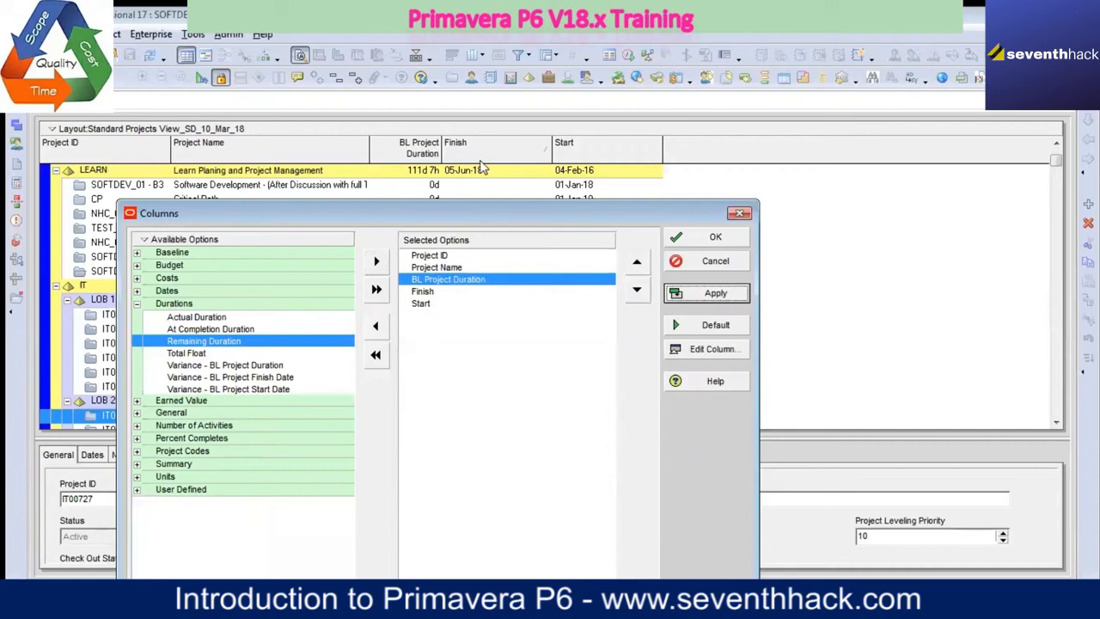
left_click(716, 238)
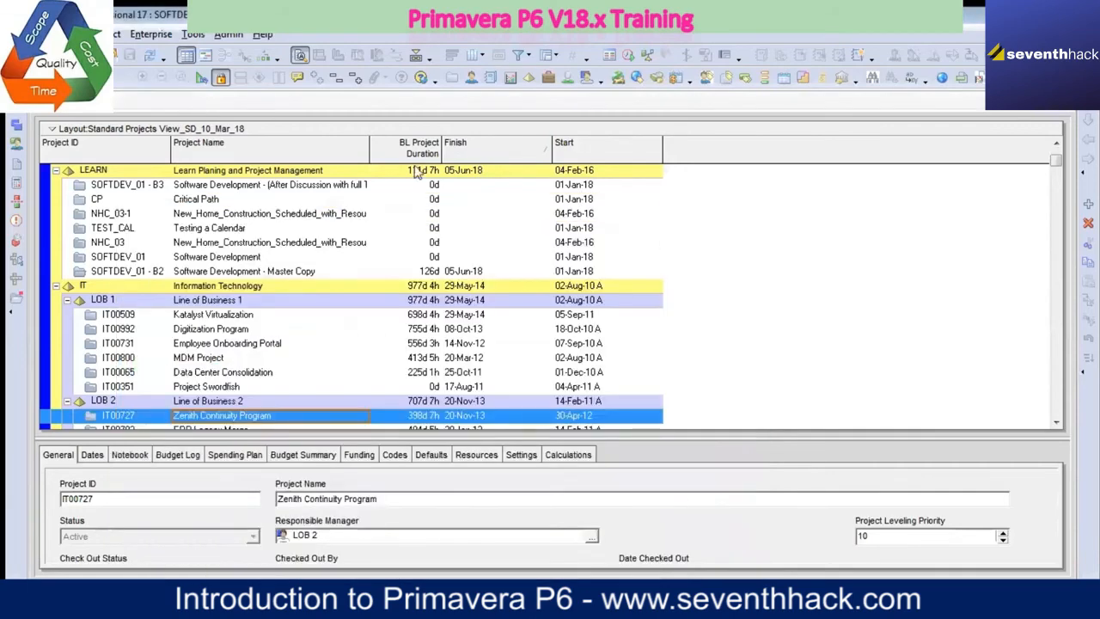
Step: Save the current layout with its BL Project Duration, Finish and Start columns
right_click(511, 133)
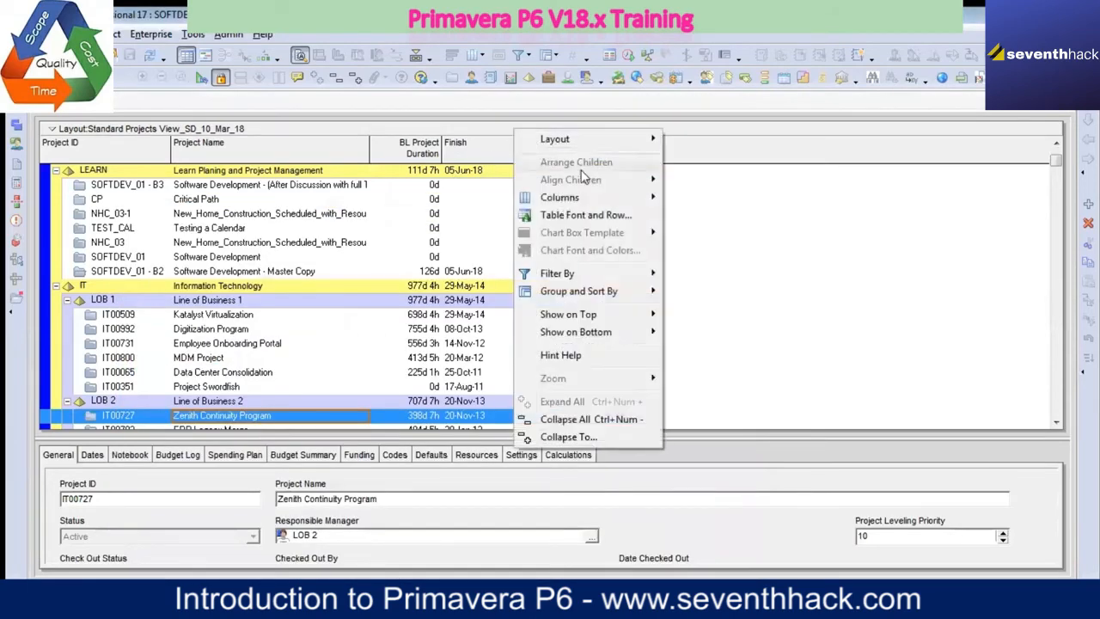
mouse_move(634, 143)
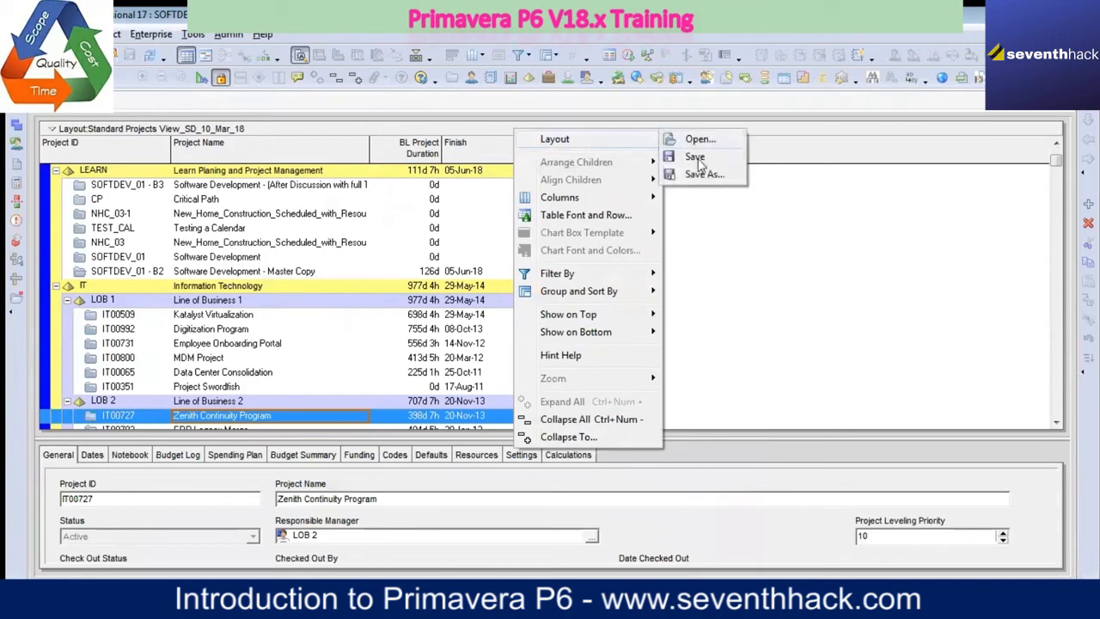
left_click(696, 157)
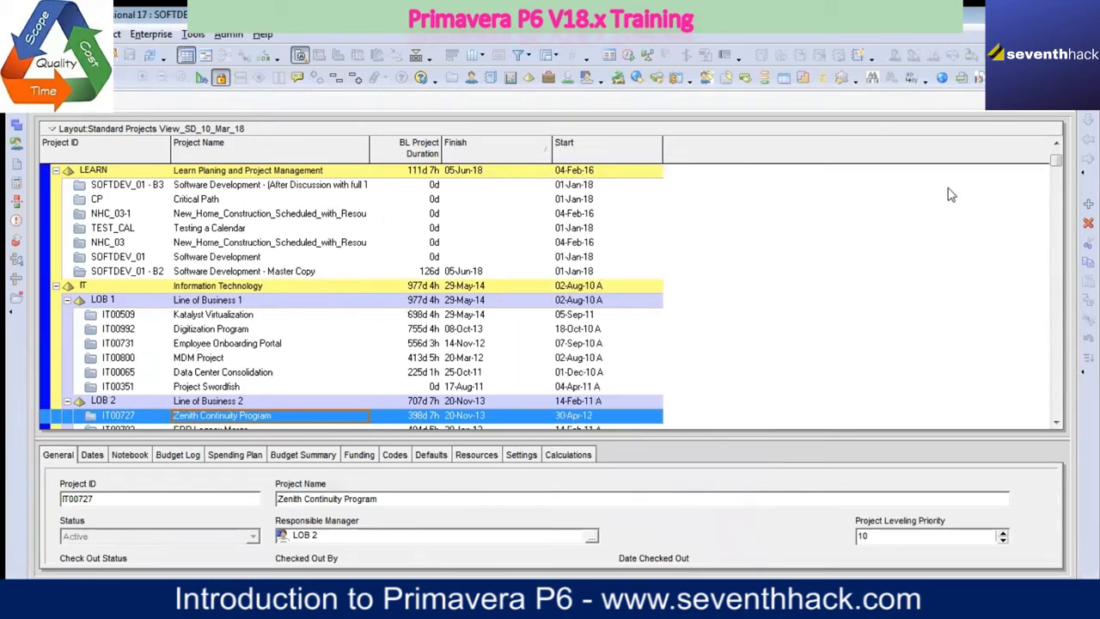
Step: Add the BL Project Total Cost column from the Costs category, move it to the end after Start, and apply it
right_click(698, 158)
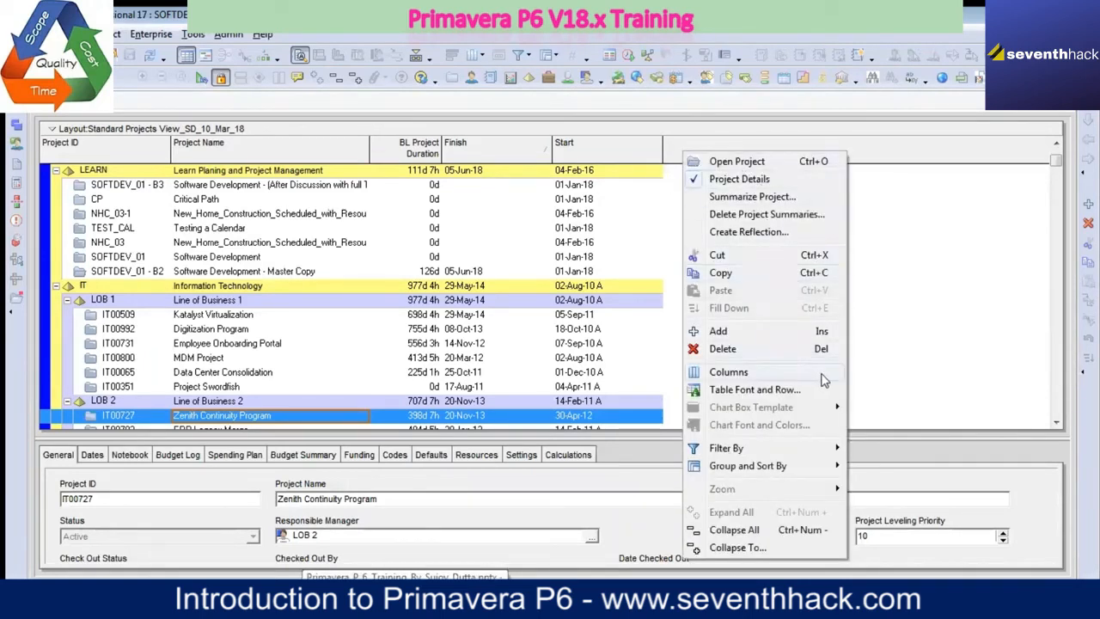
mouse_move(821, 375)
left_click(895, 425)
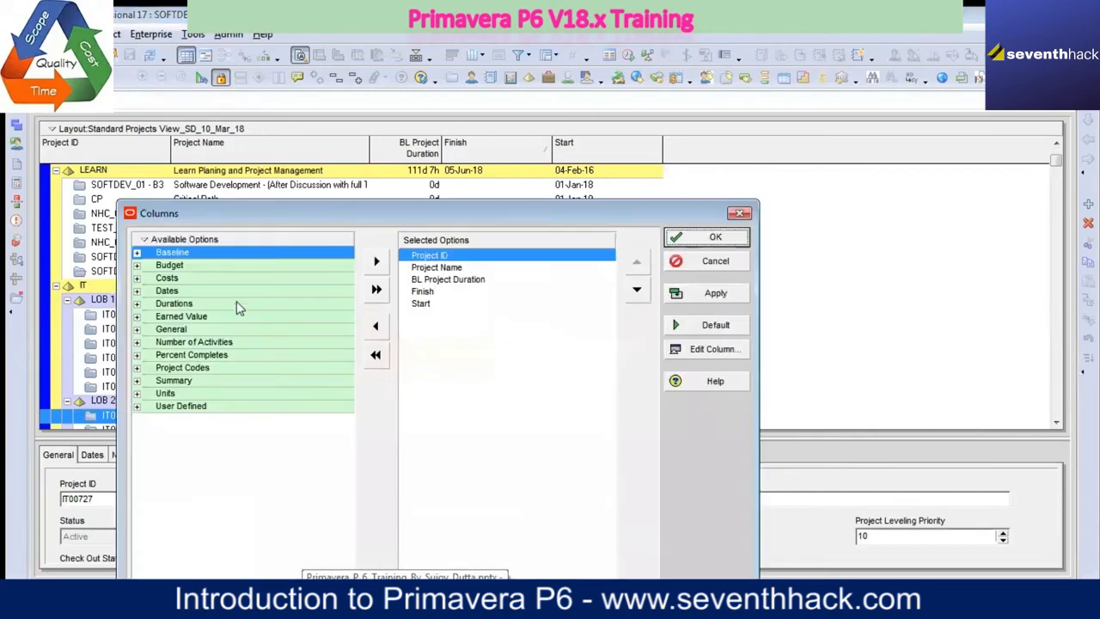
left_click(137, 278)
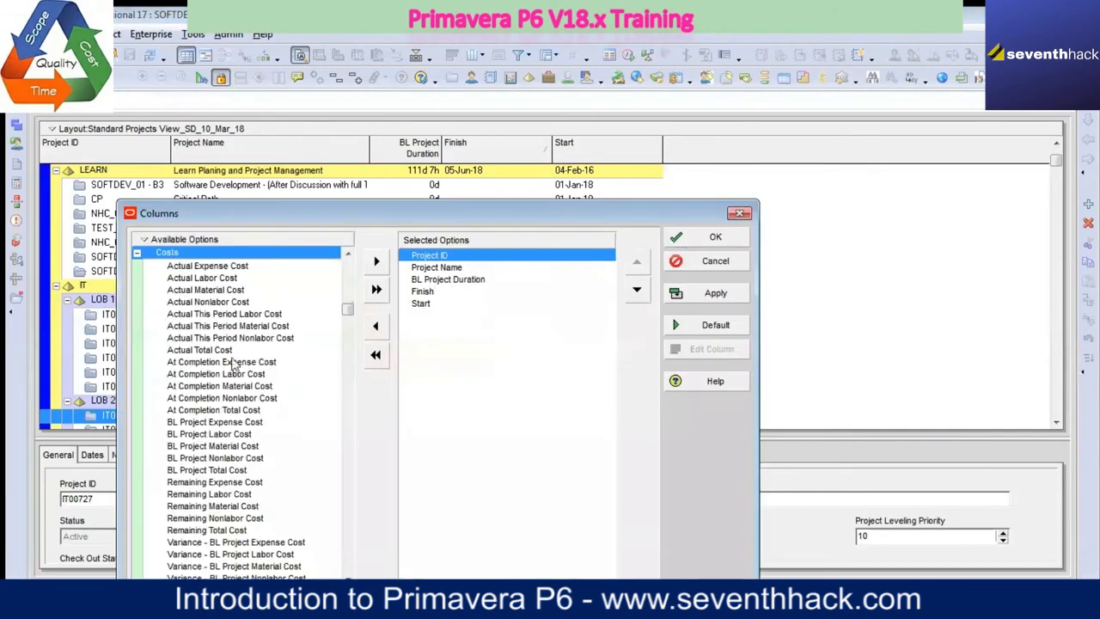
left_click(232, 472)
left_click(375, 261)
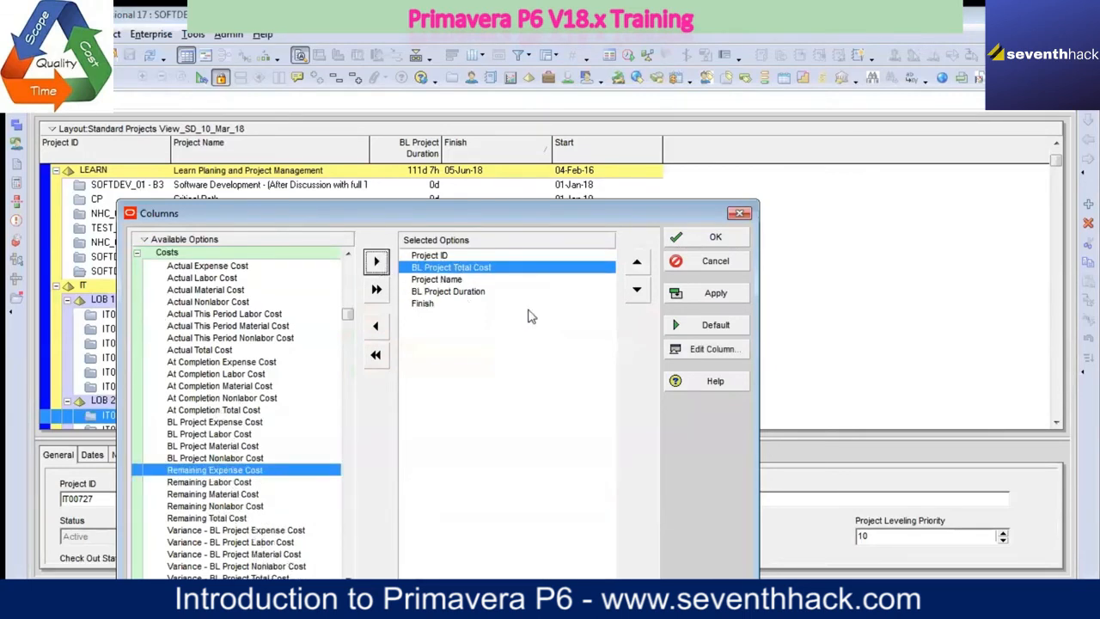
left_click(637, 291)
left_click(637, 290)
left_click(636, 291)
left_click(637, 291)
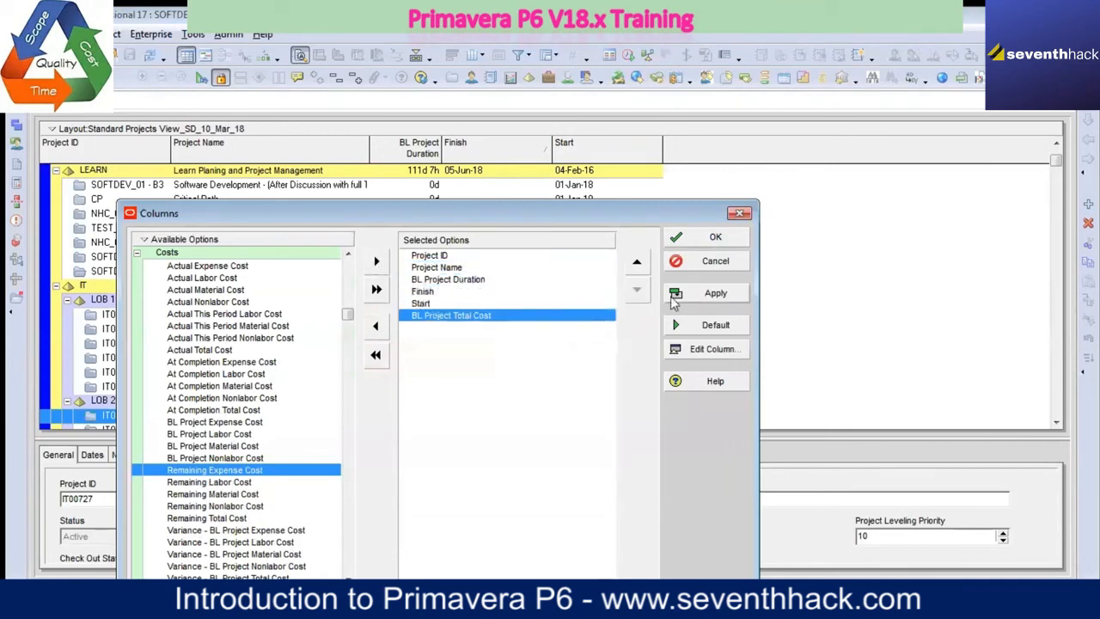
left_click(724, 295)
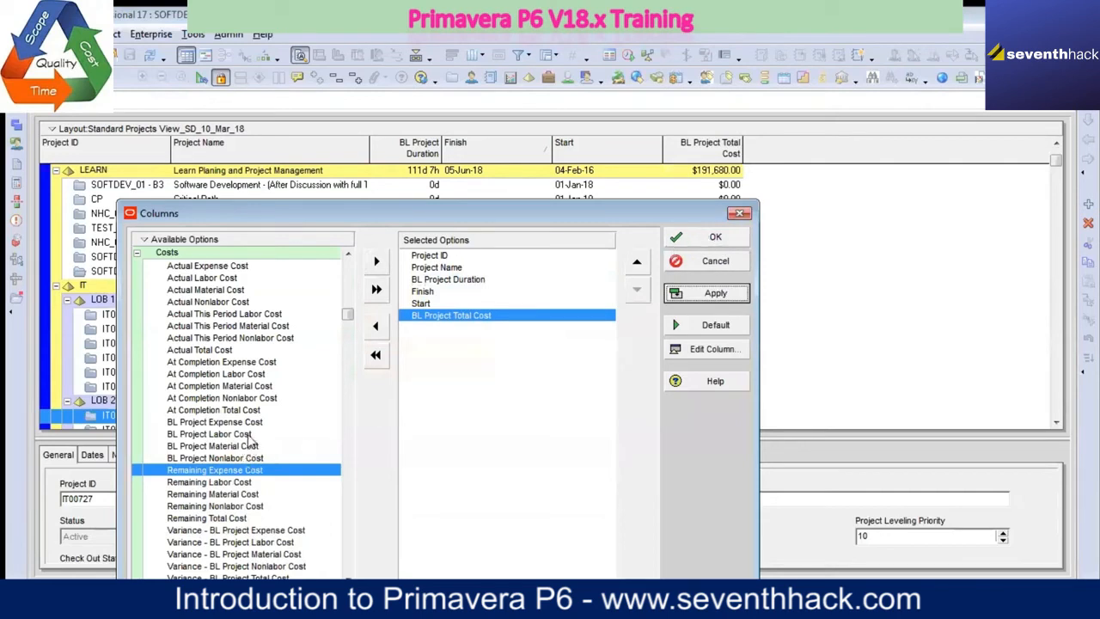
Step: Add the BL Project Labor Cost, BL Project Nonlabor Cost, BL Project Material Cost and Remaining Expense Cost columns, and apply them
left_click(248, 435)
left_click(375, 261)
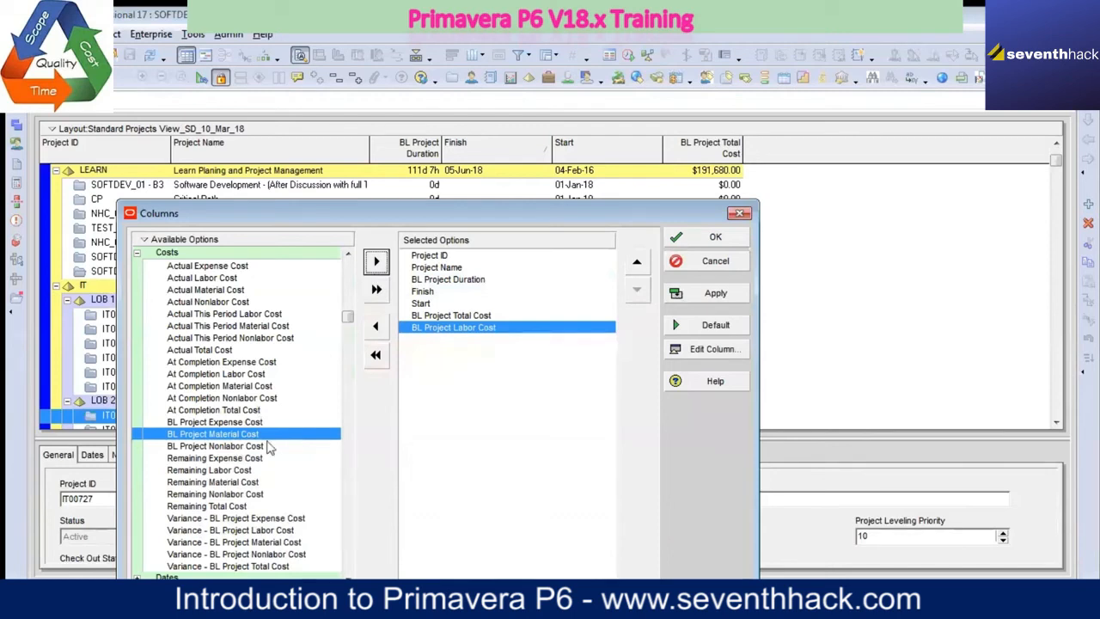
left_click(257, 448)
left_click(376, 262)
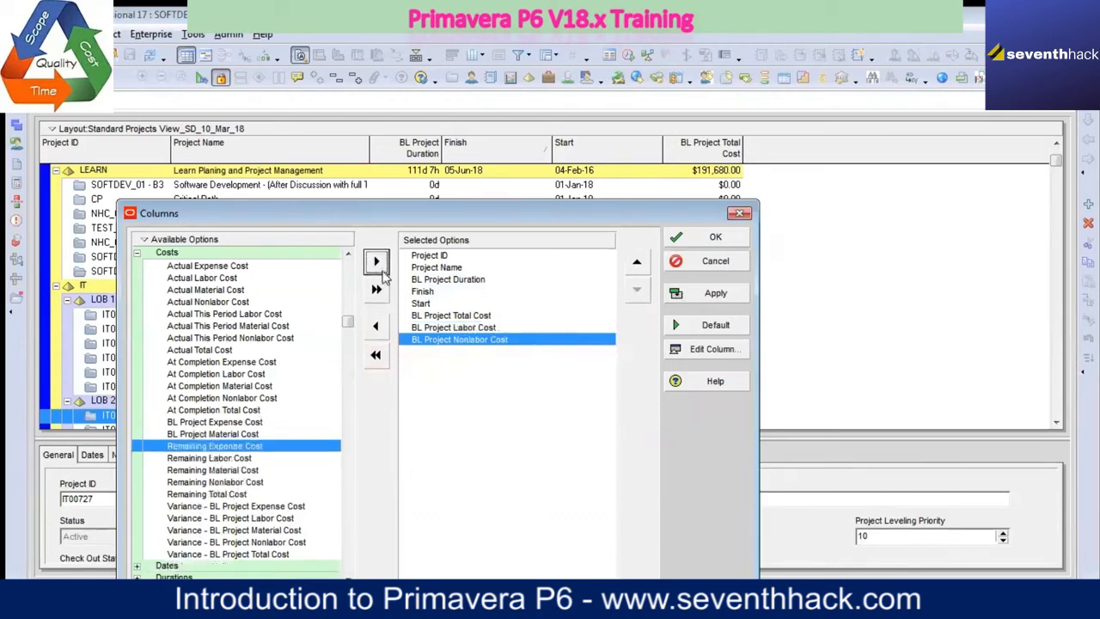
left_click(265, 435)
left_click(376, 262)
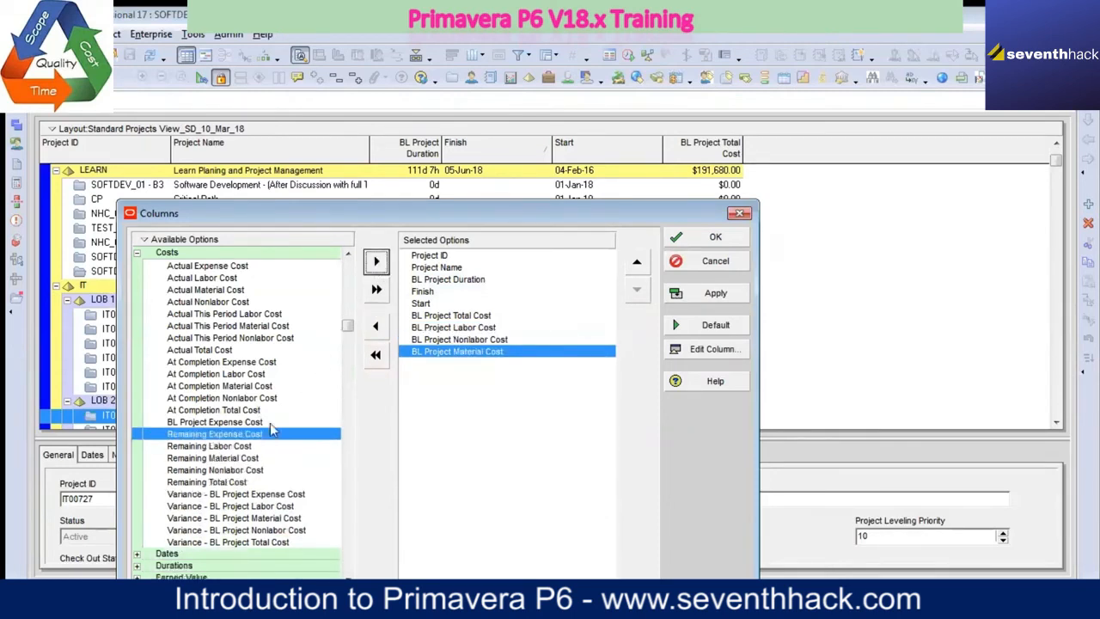
left_click(376, 262)
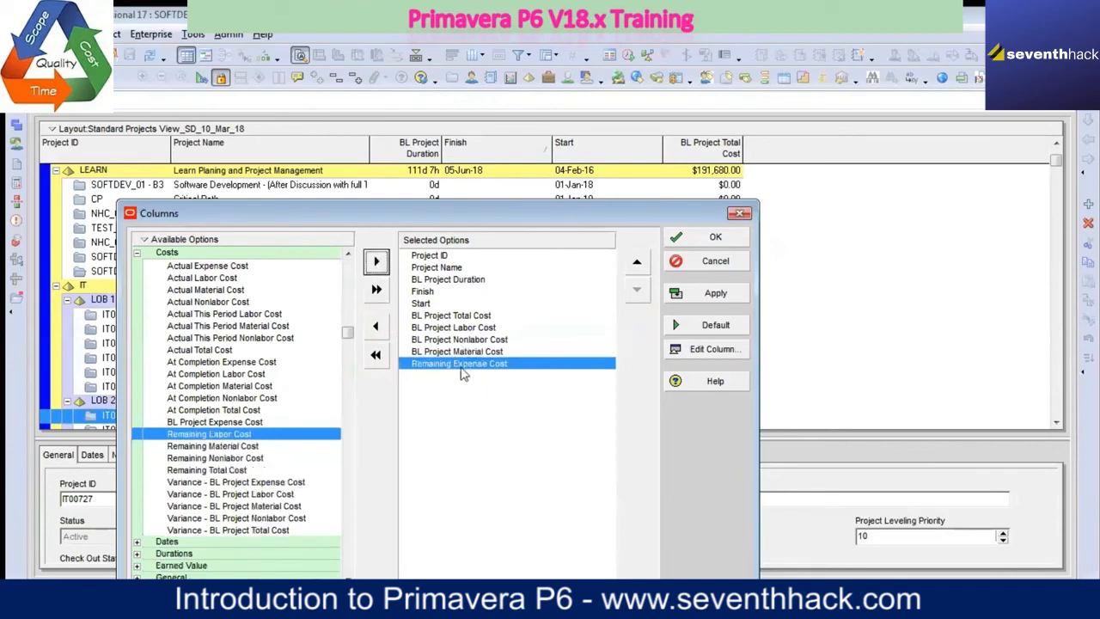
left_click(714, 294)
left_click(712, 237)
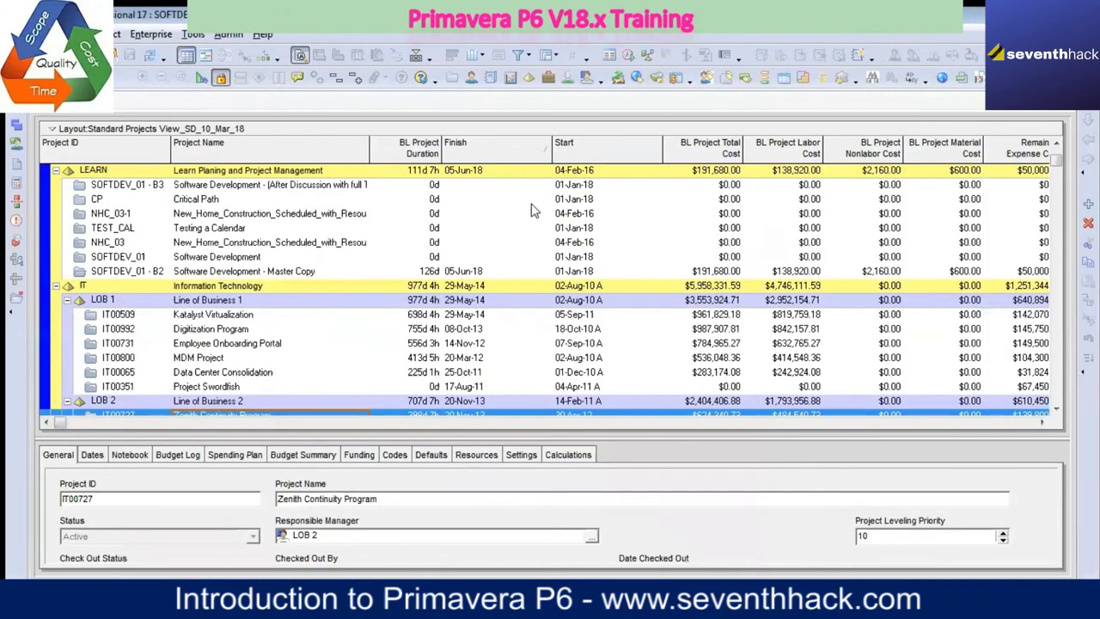
Step: Save the current layout with the added cost columns
right_click(365, 134)
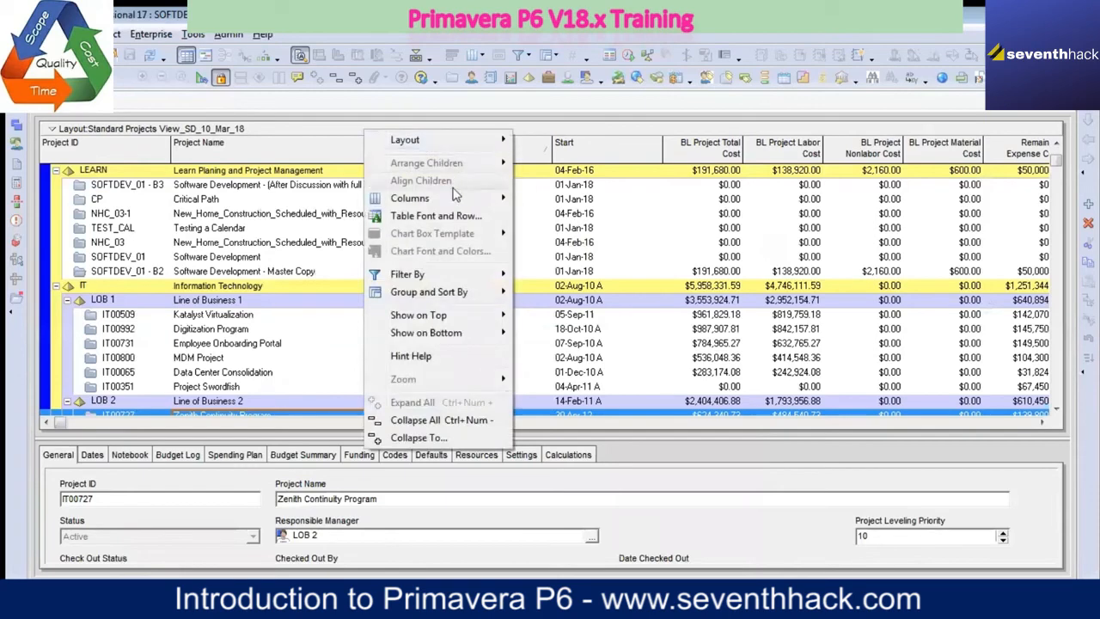
mouse_move(458, 148)
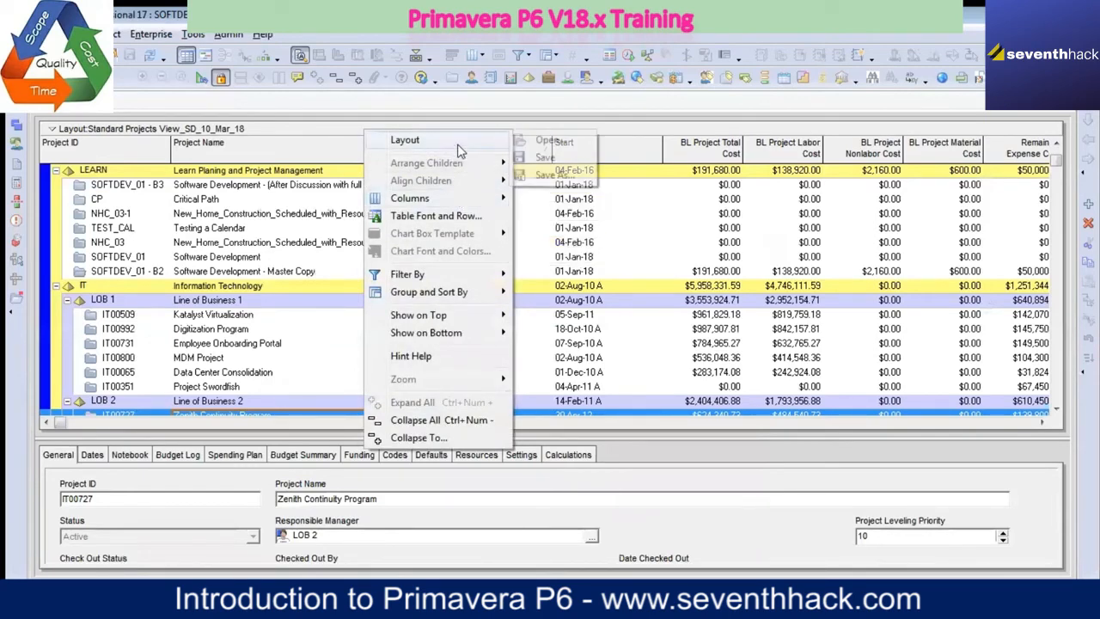
left_click(538, 161)
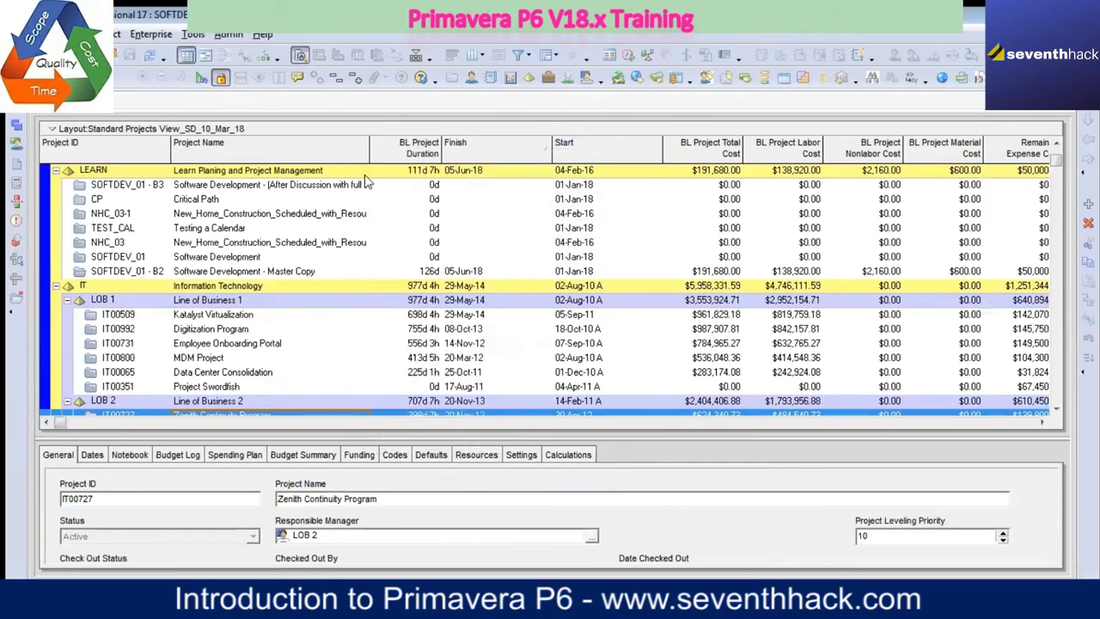
Step: Narrow the Finish and Start columns and move the Start column ahead of Finish
left_click_drag(555, 148, 516, 151)
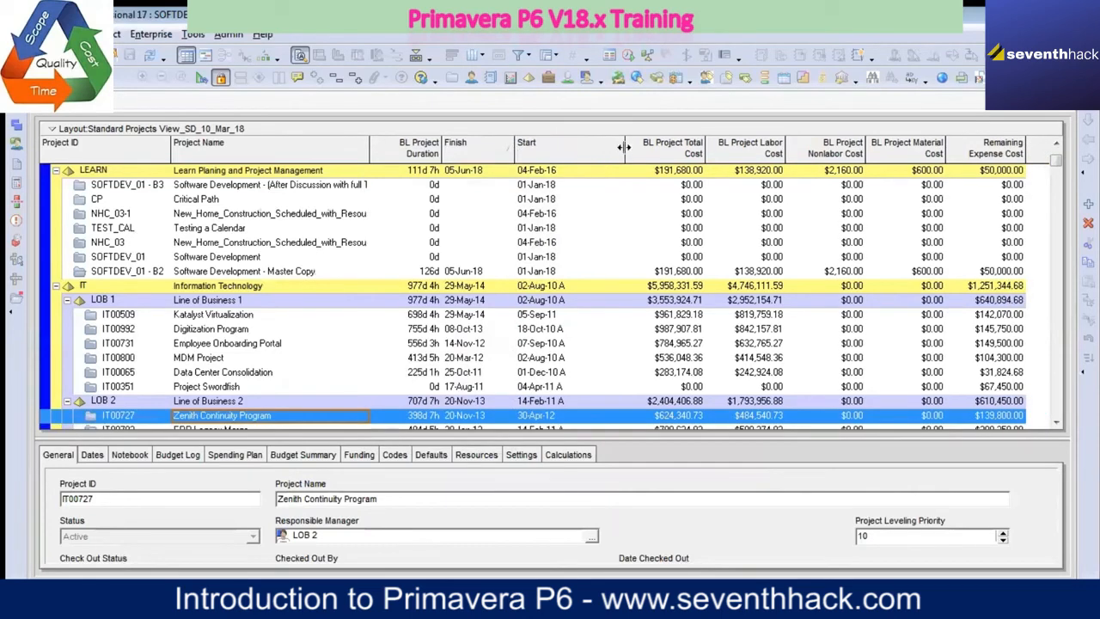
left_click_drag(625, 151, 585, 150)
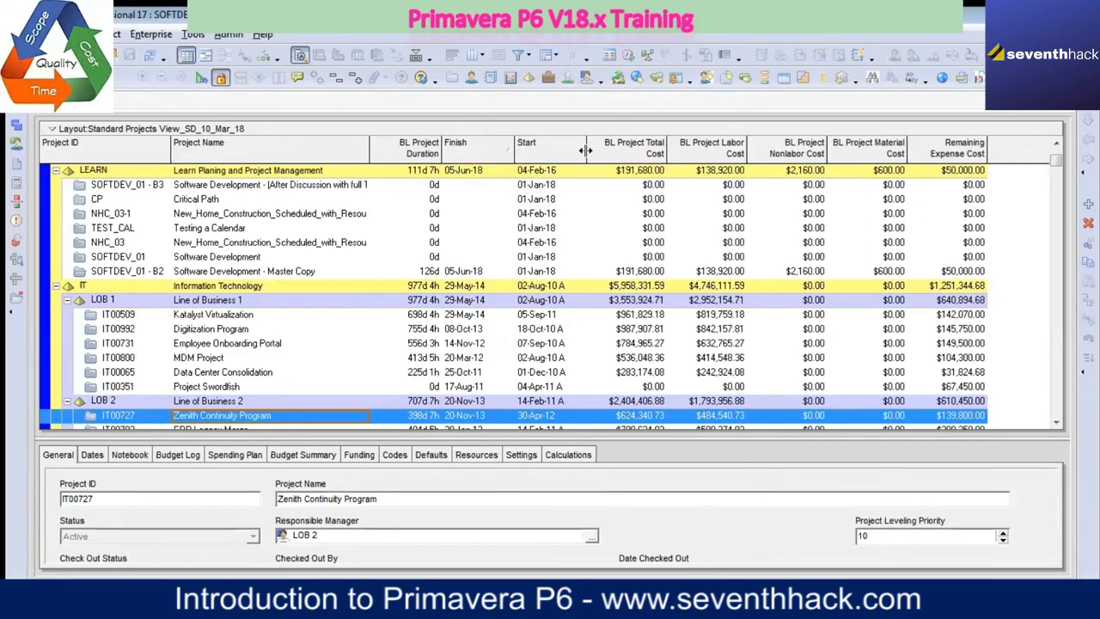
right_click(511, 129)
mouse_move(607, 203)
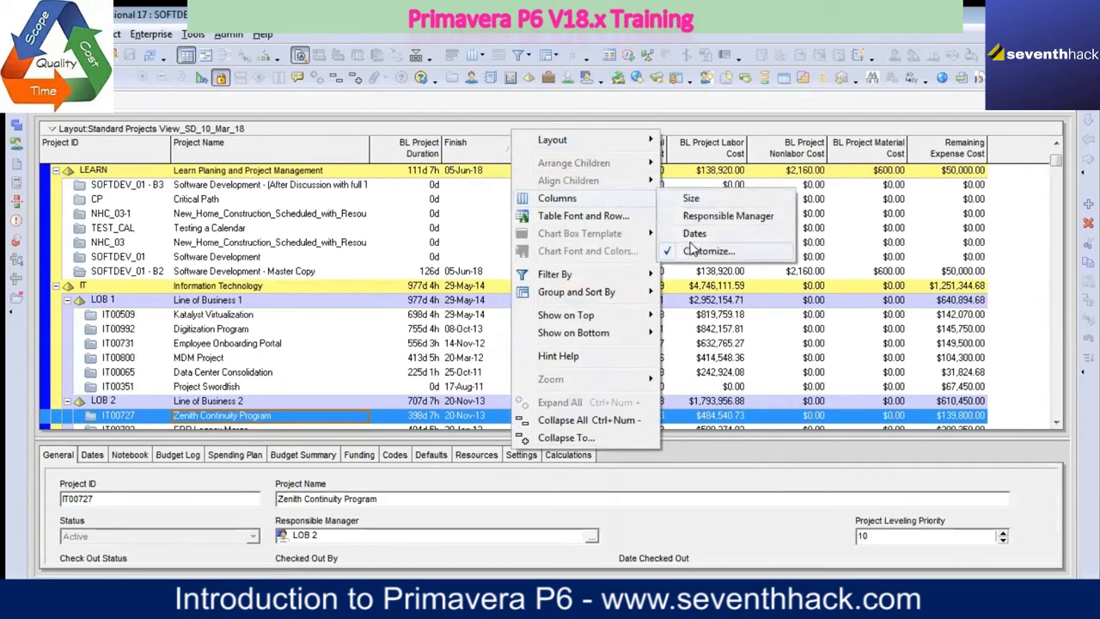
left_click(695, 251)
left_click(423, 304)
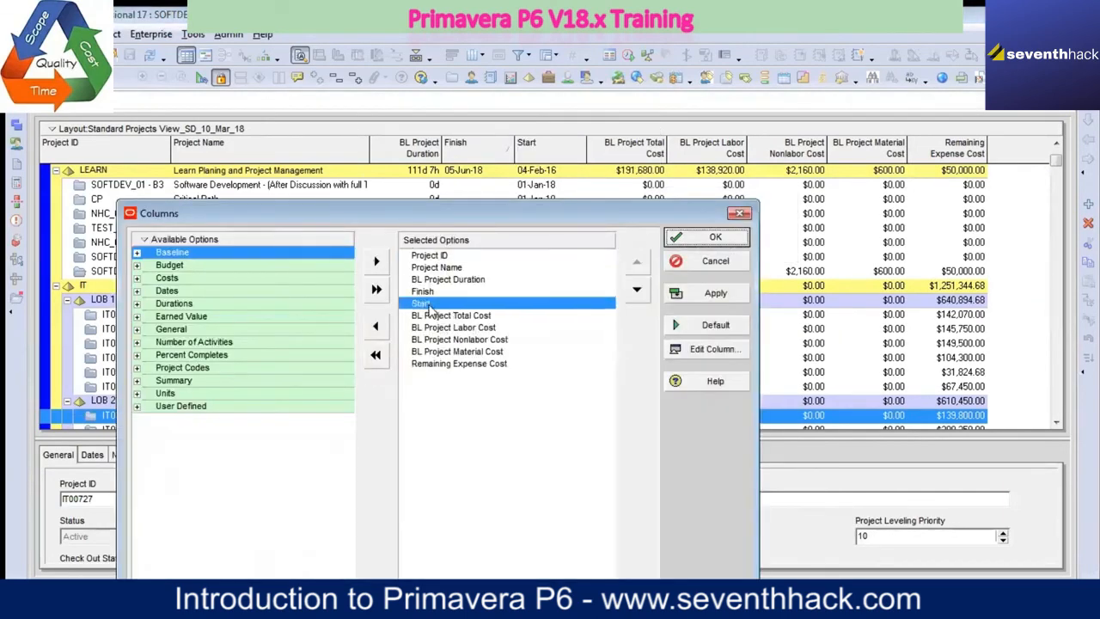
left_click(637, 261)
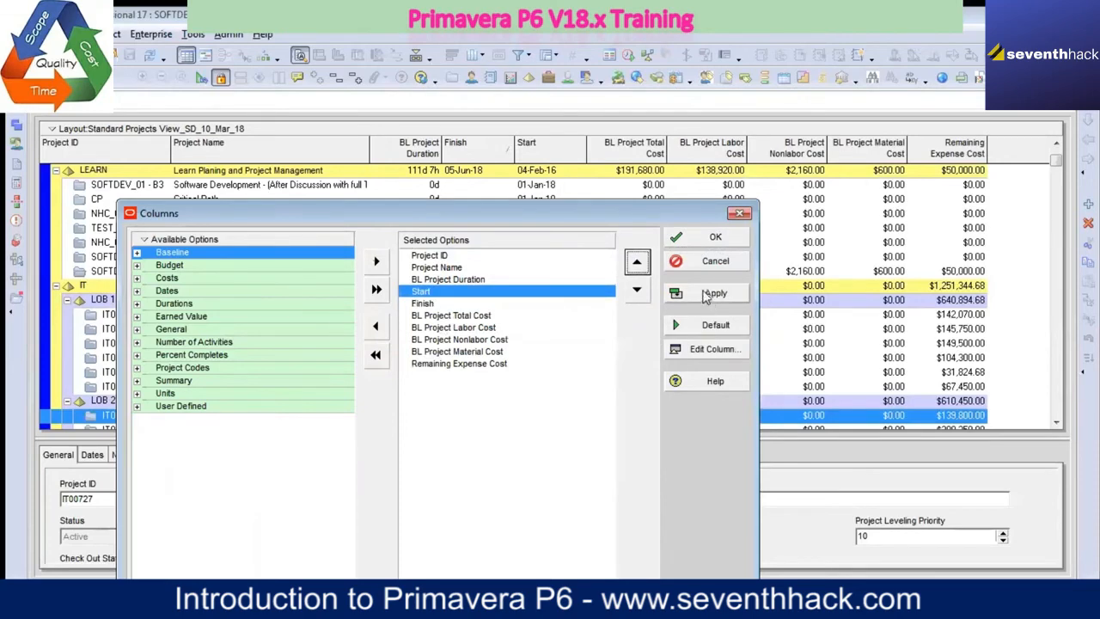
left_click(703, 238)
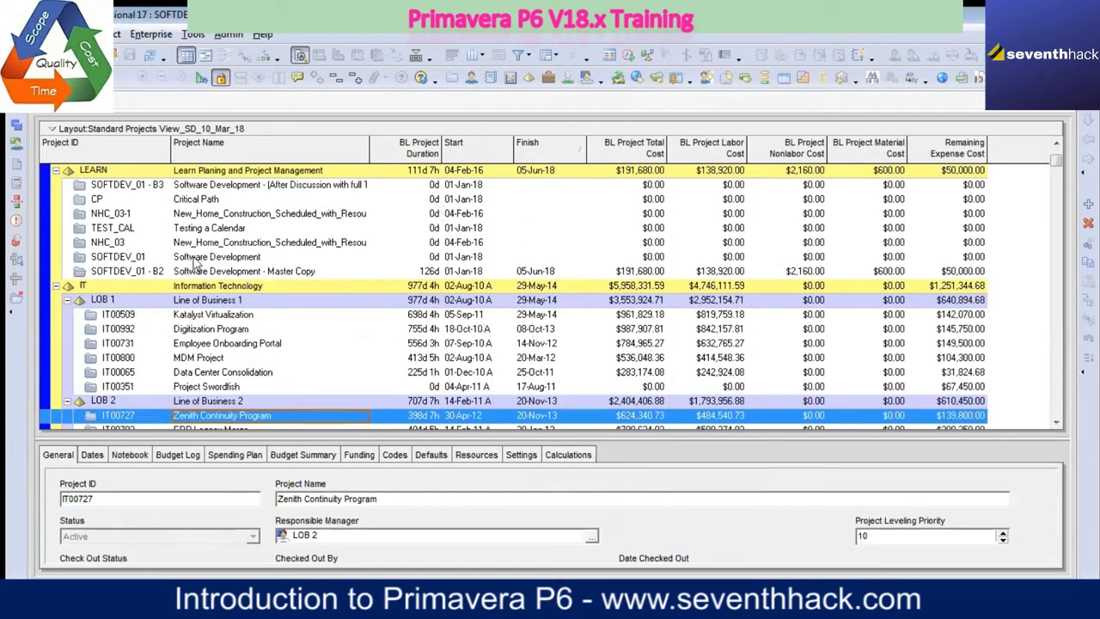
Step: Open the SOFTDEV_01 - B3 project and widen its activity table to show the columns through Variance - BL Project Total Cost
left_click(248, 187)
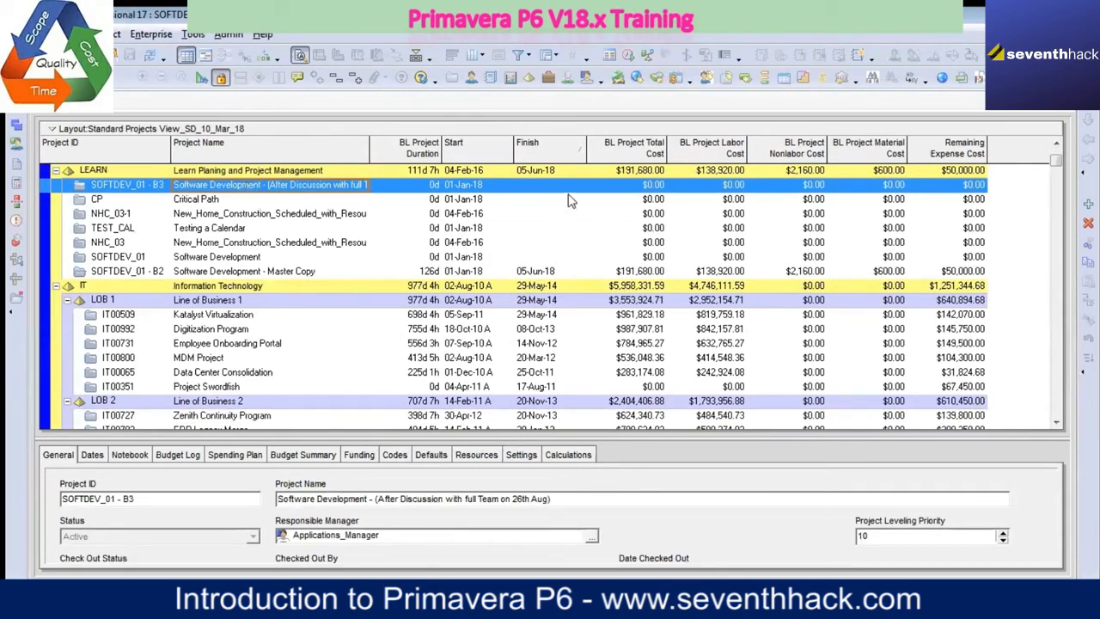
right_click(327, 189)
left_click(365, 196)
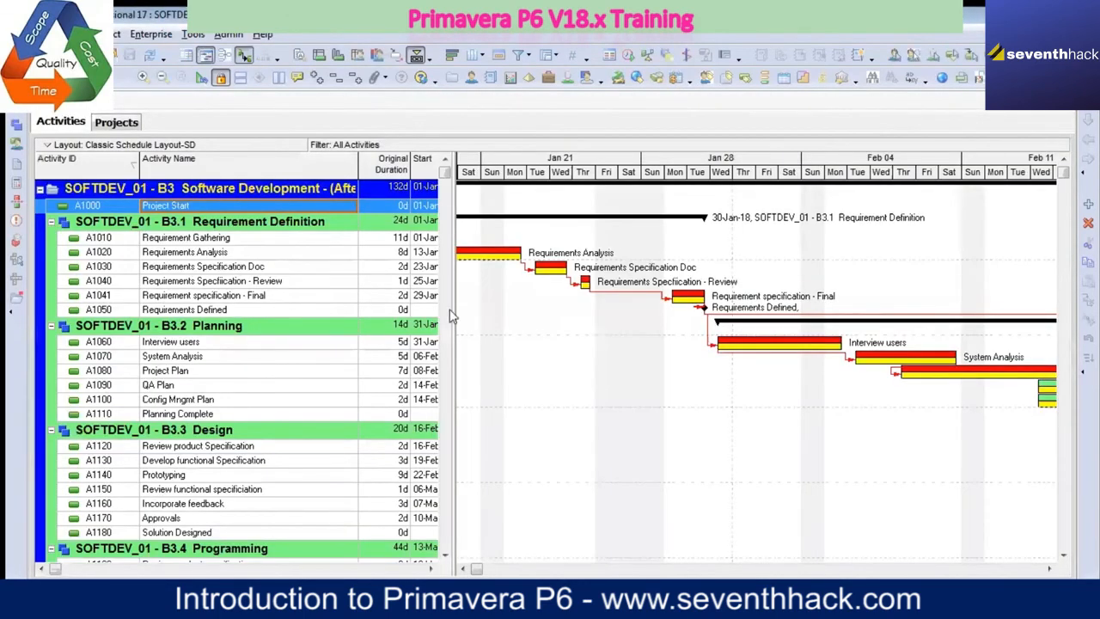
left_click_drag(450, 312, 692, 348)
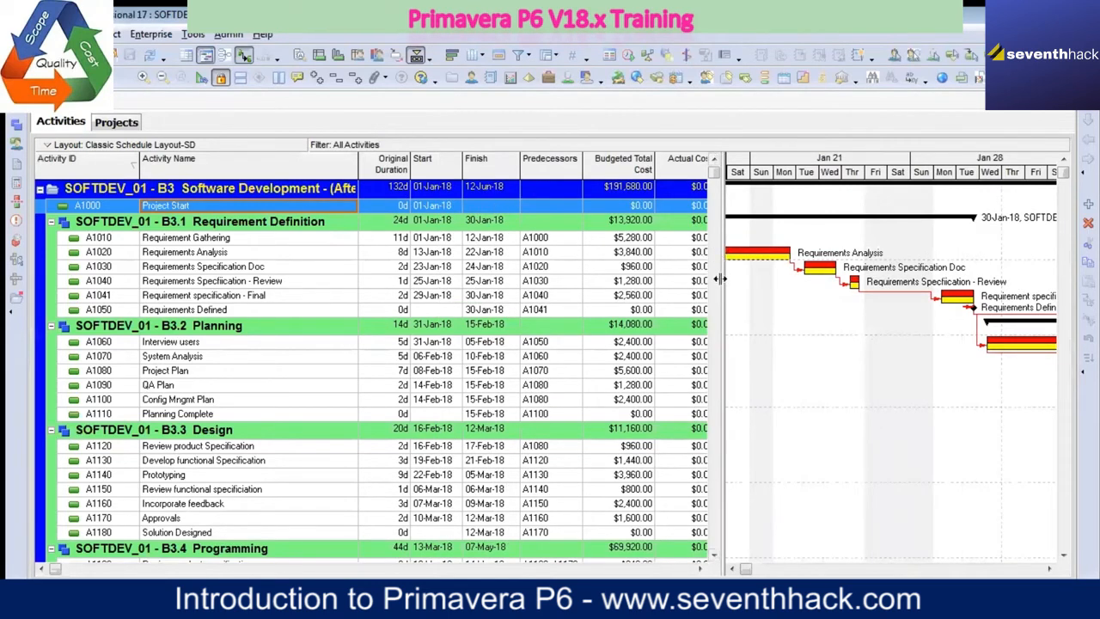
left_click_drag(721, 278, 851, 275)
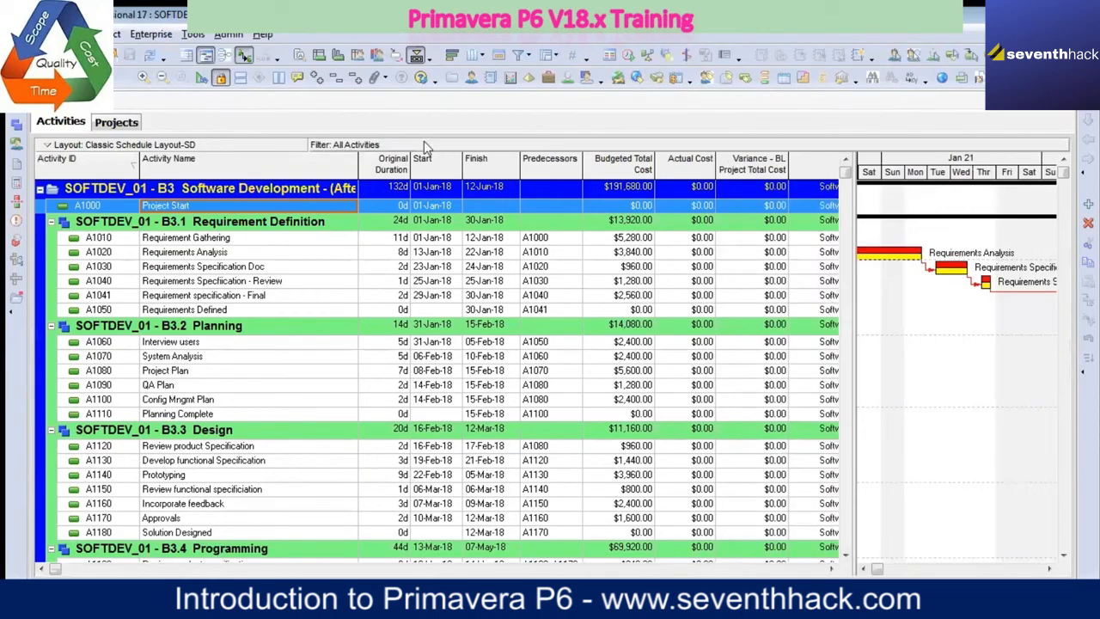
Step: Browse the Global and user-specific activity layouts available to open
left_click(284, 148)
mouse_move(426, 156)
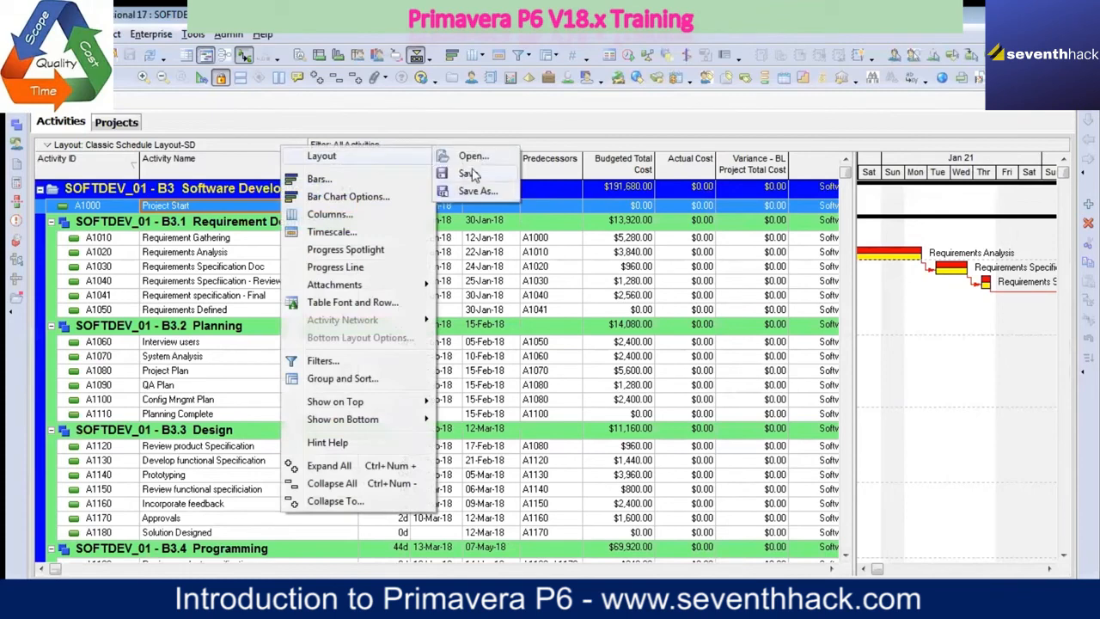
left_click(468, 157)
left_click(537, 340)
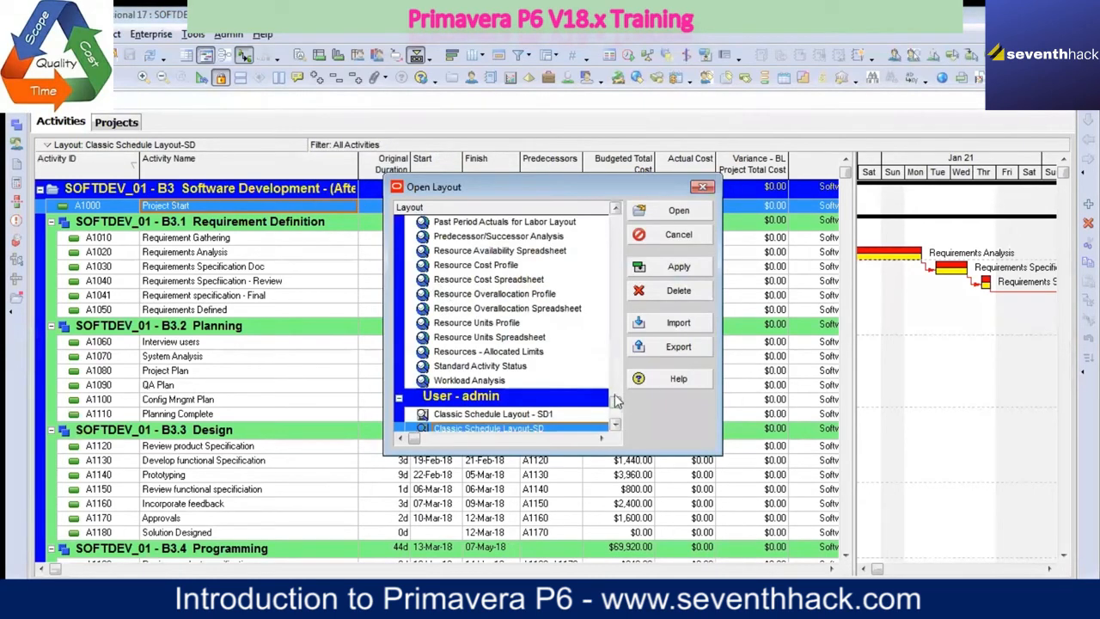
left_click(521, 222)
scroll(558, 310, "up", 2)
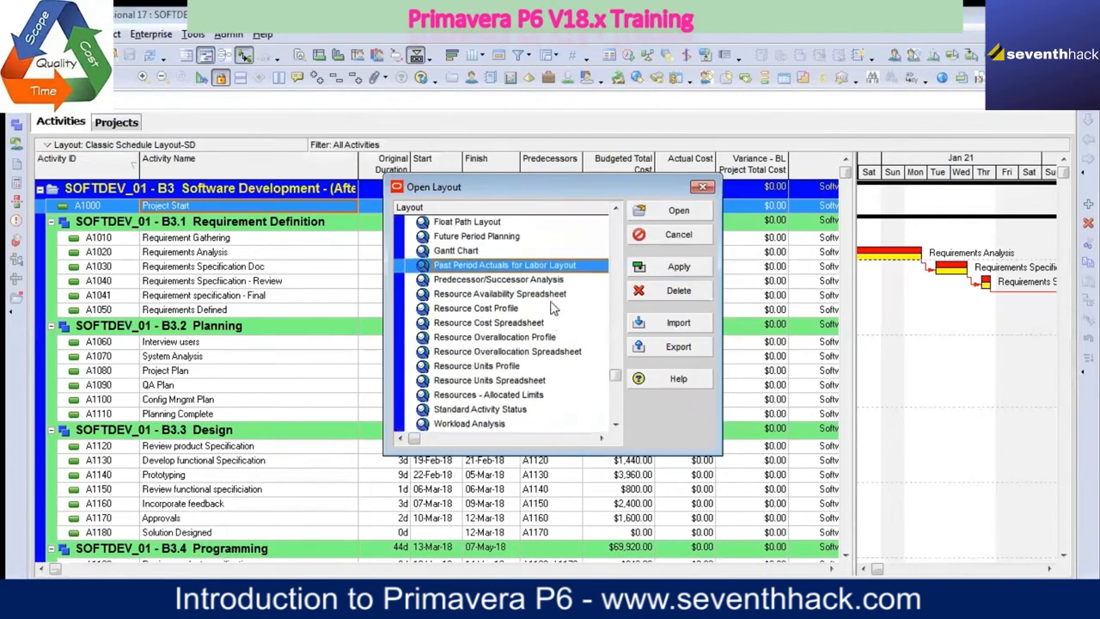
scroll(540, 294, "up", 7)
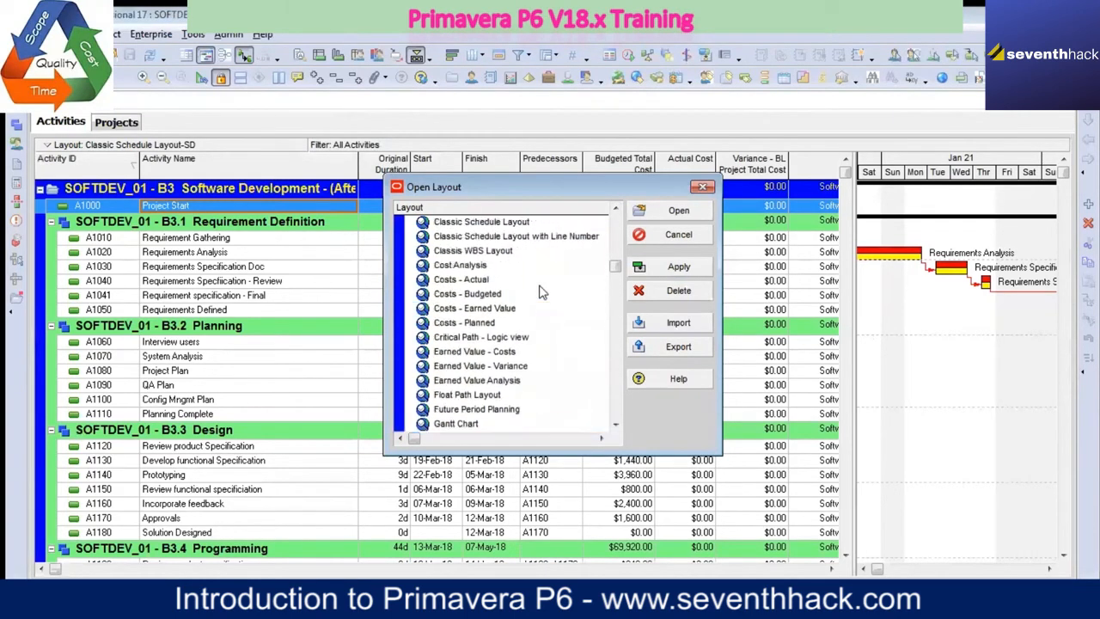
scroll(539, 293, "up", 1)
left_click(488, 324)
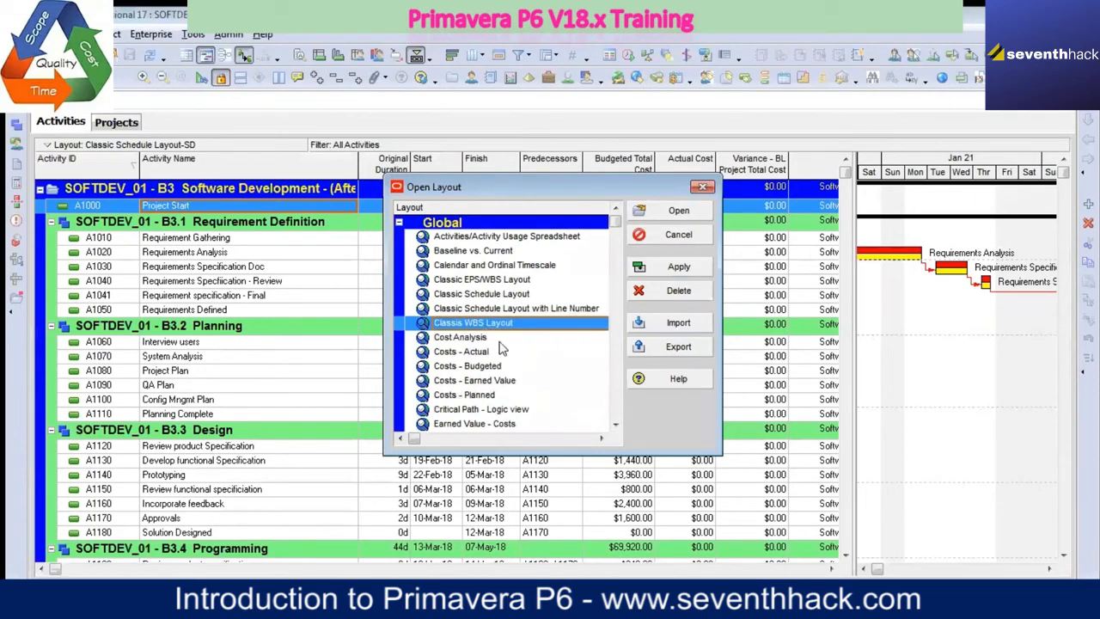
scroll(505, 305, "down", 5)
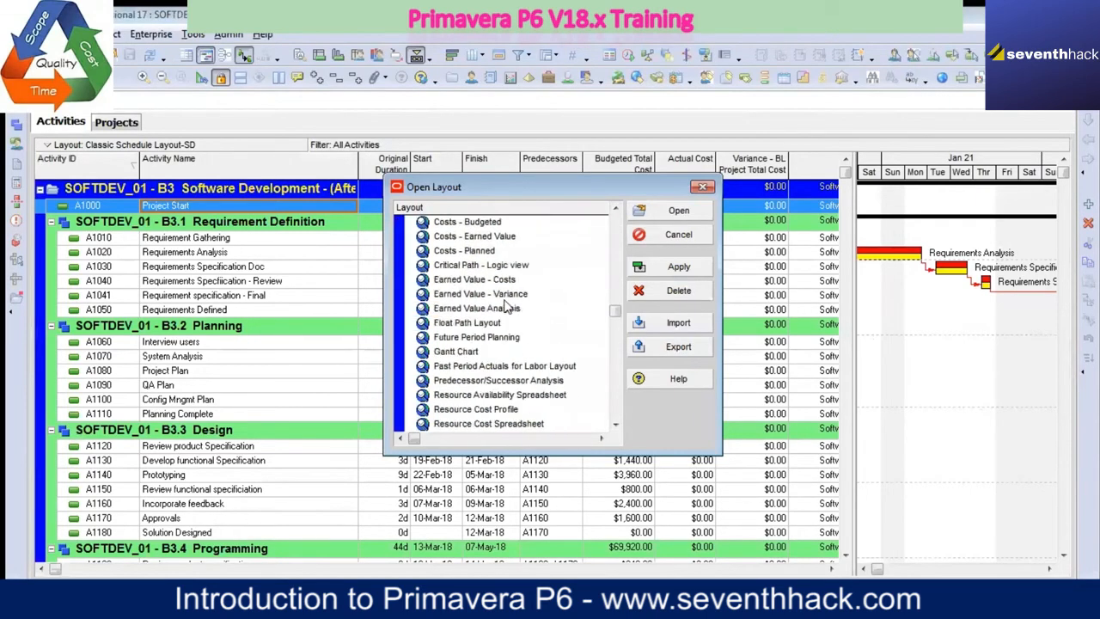
scroll(506, 306, "down", 1)
scroll(506, 310, "down", 1)
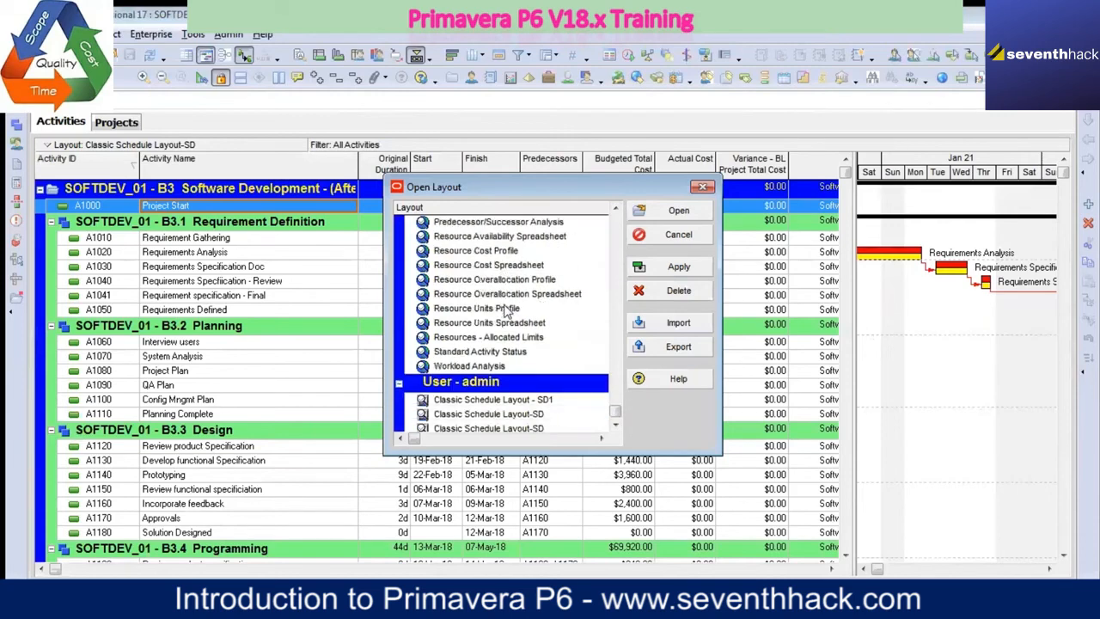
Step: Apply the Classic Schedule Layout - SD1 user layout to the activities
left_click(543, 400)
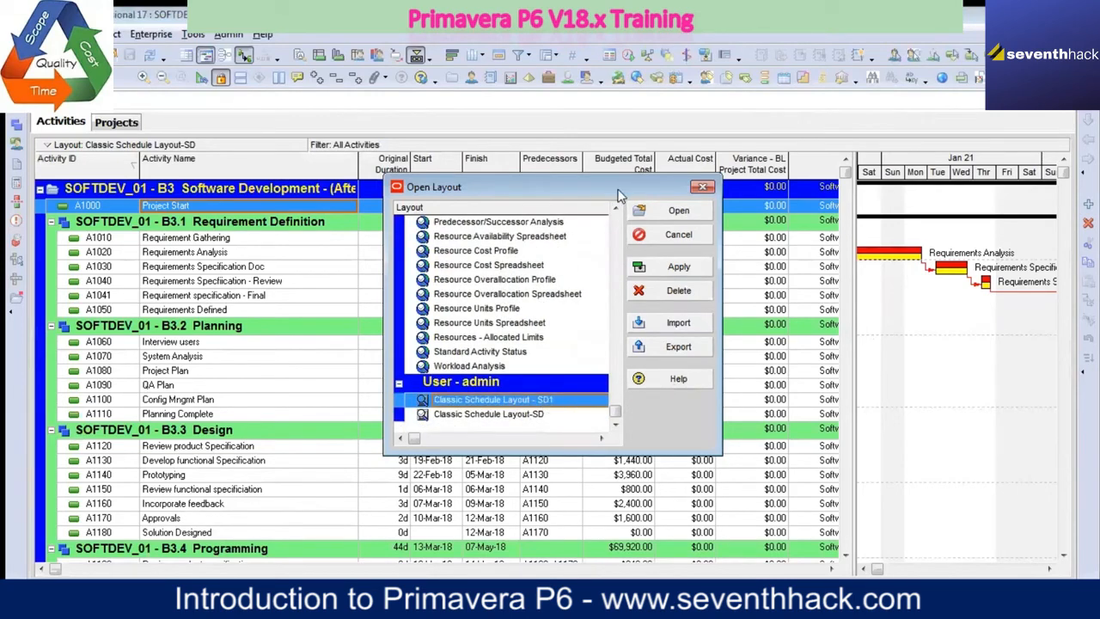
left_click_drag(619, 196, 541, 267)
left_click(599, 338)
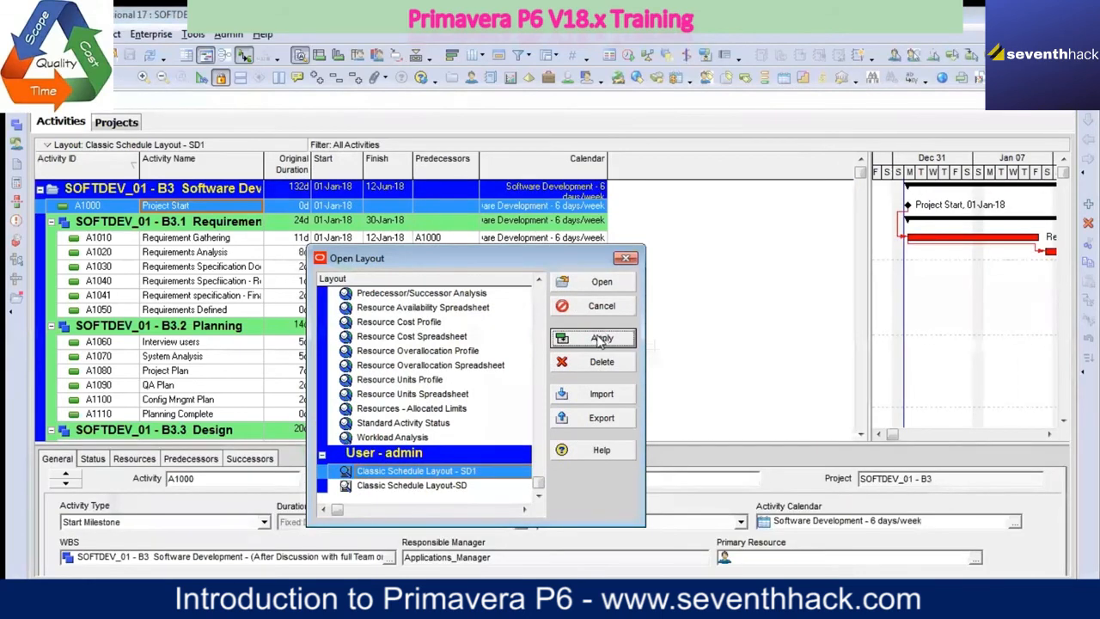
Step: Apply and open the Classic Schedule Layout-SD user layout for the activities
left_click(464, 485)
left_click(602, 338)
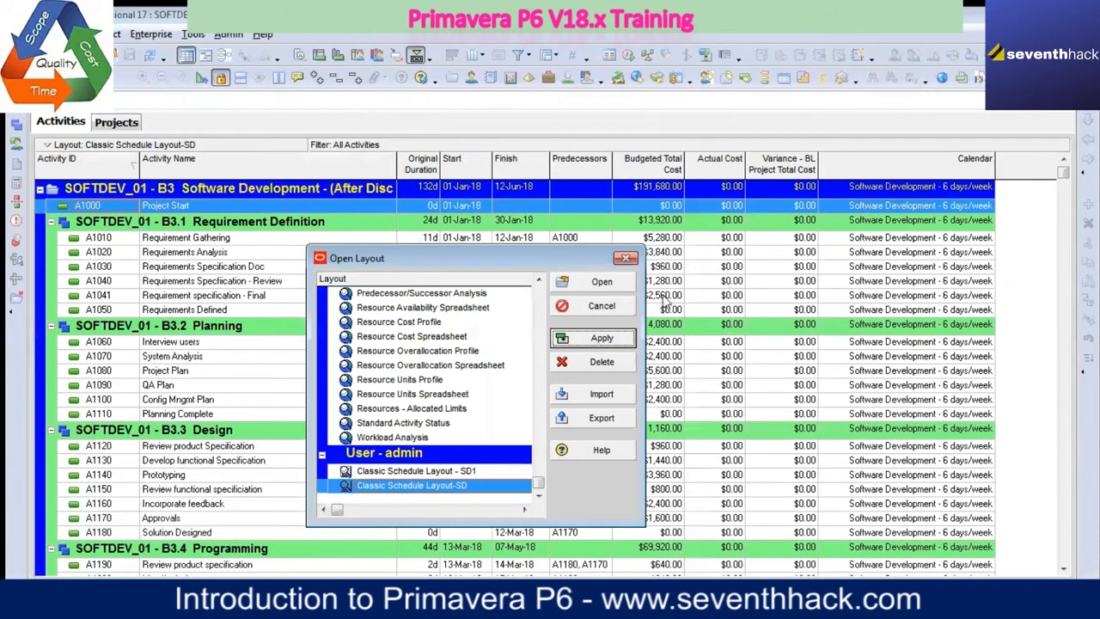
left_click(604, 284)
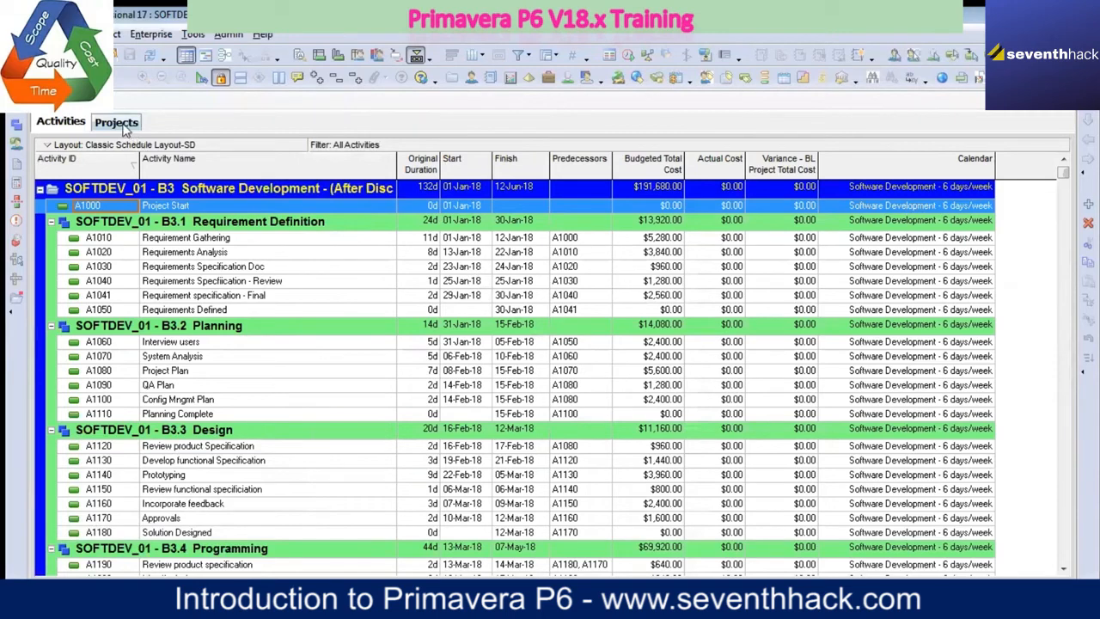
Step: Reorder the open views so that Projects comes before Activities, and switch to Activities
left_click_drag(105, 127, 165, 139)
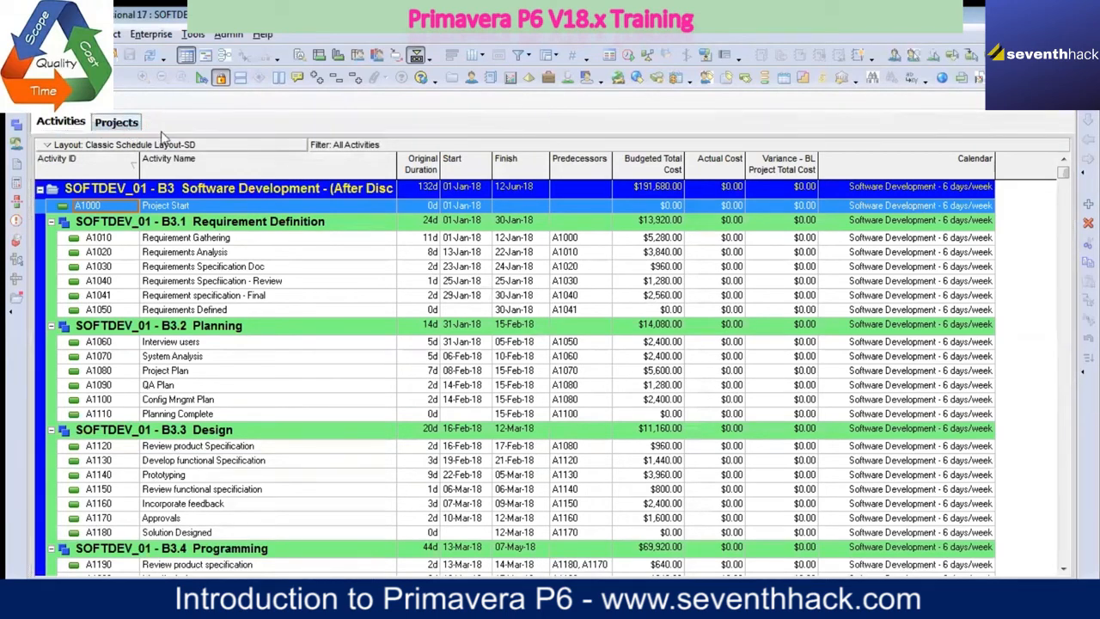
left_click(116, 122)
left_click_drag(73, 126, 103, 127)
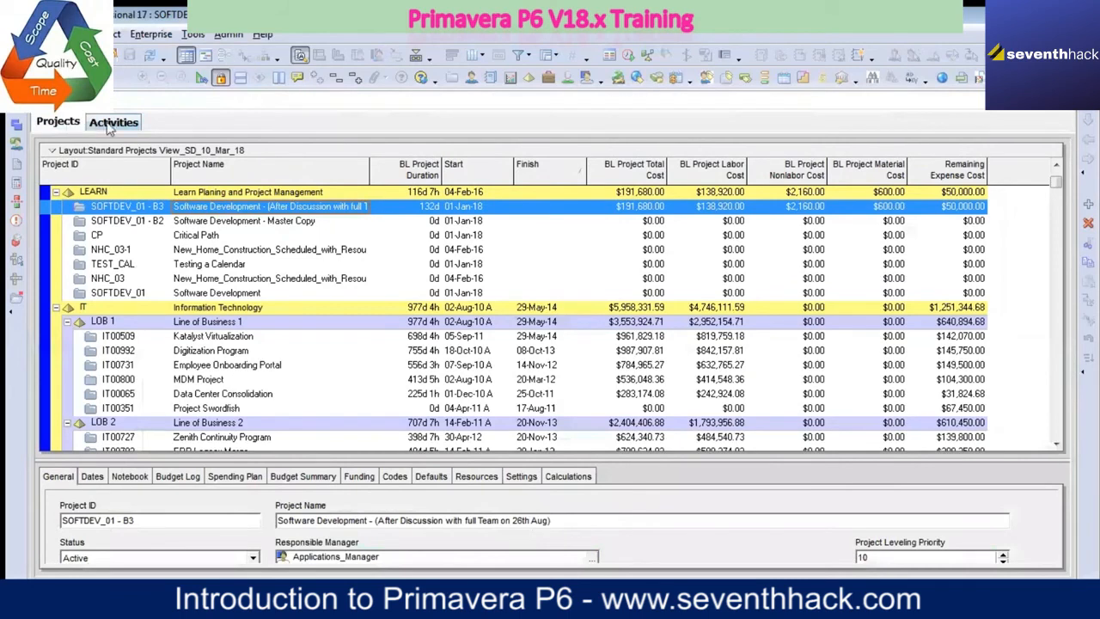
left_click(116, 125)
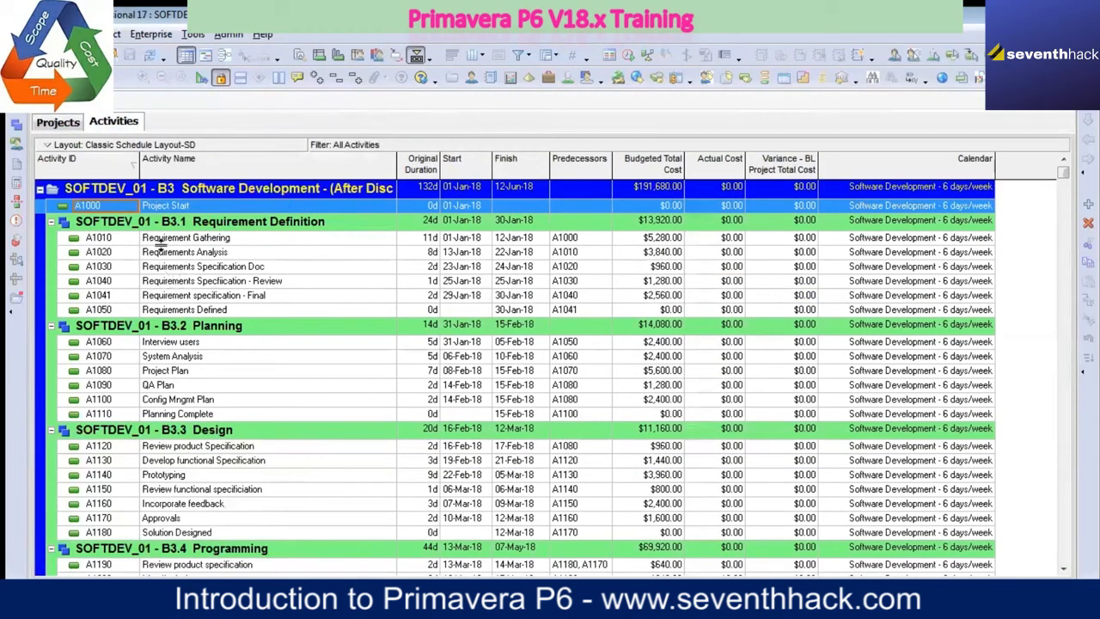
Step: Return to the Projects view and hide its detail window
left_click(48, 125)
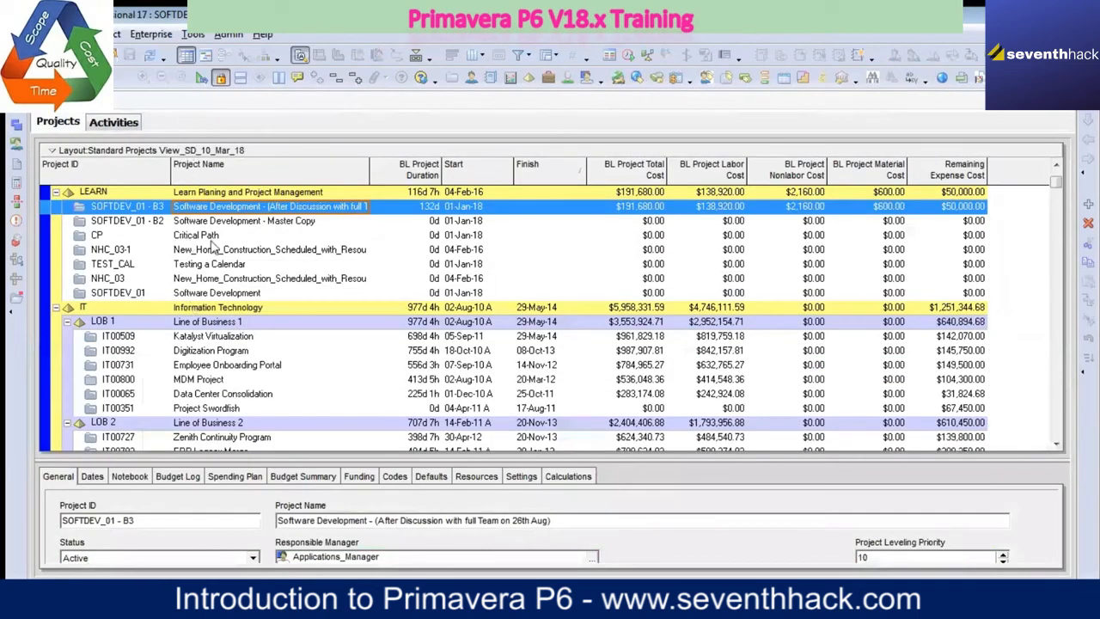
right_click(690, 479)
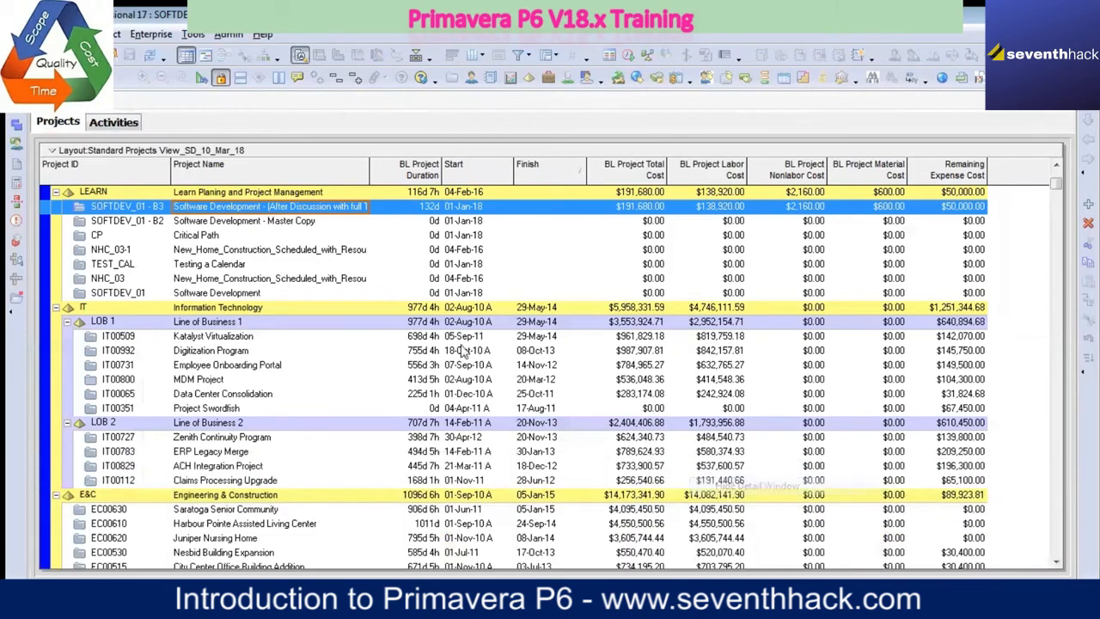
left_click(732, 488)
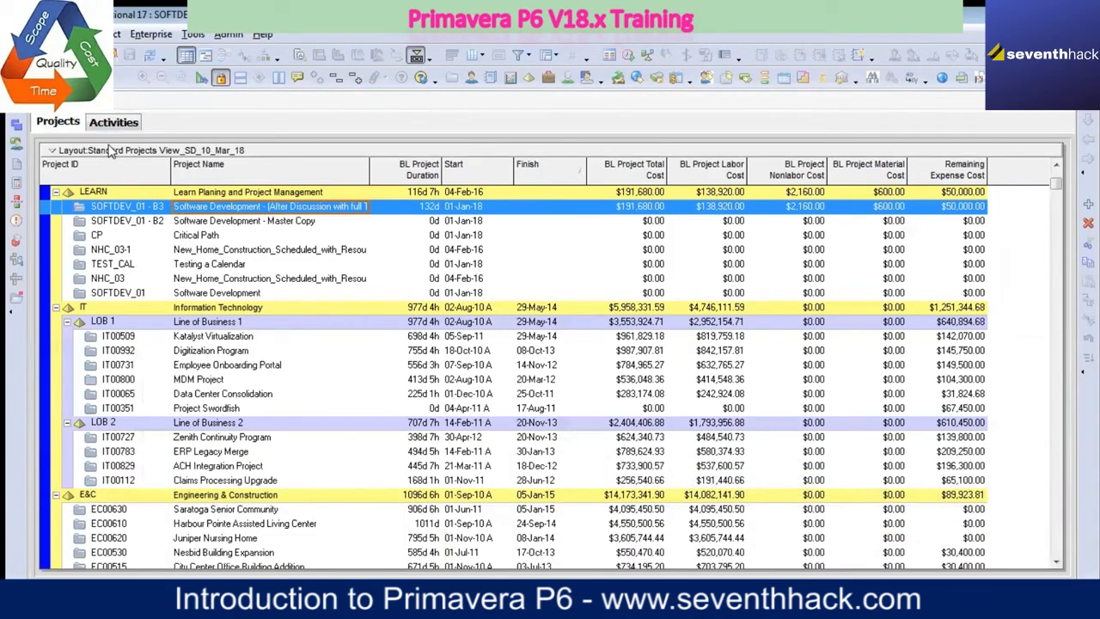
Step: Compare the commands available for the LEARN EPS node with those for the SOFTDEV_01 project
left_click(109, 195)
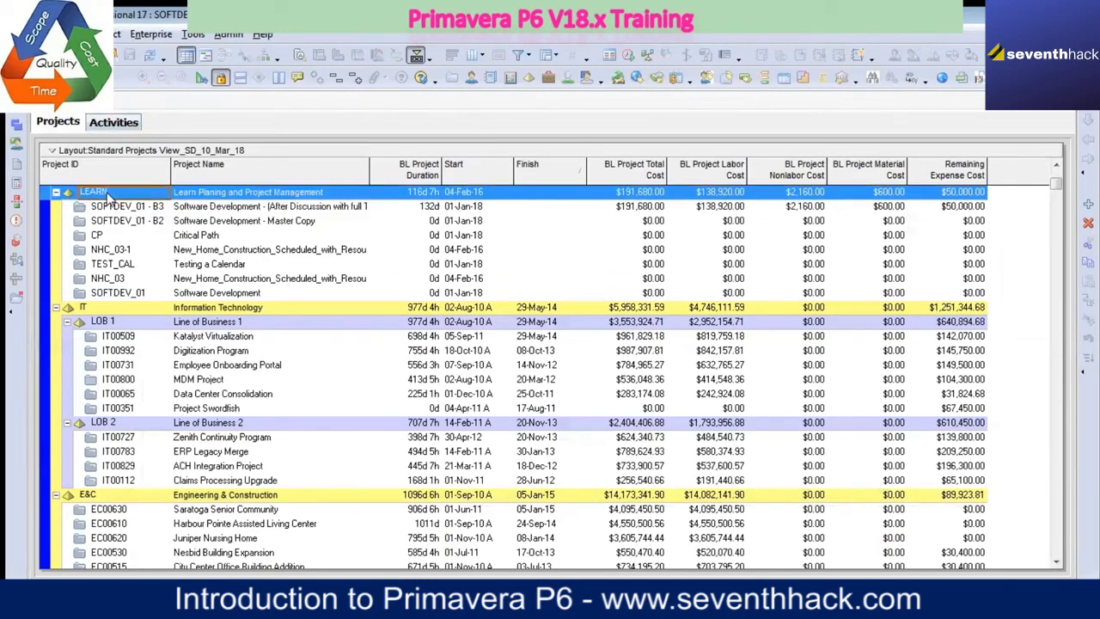
right_click(108, 195)
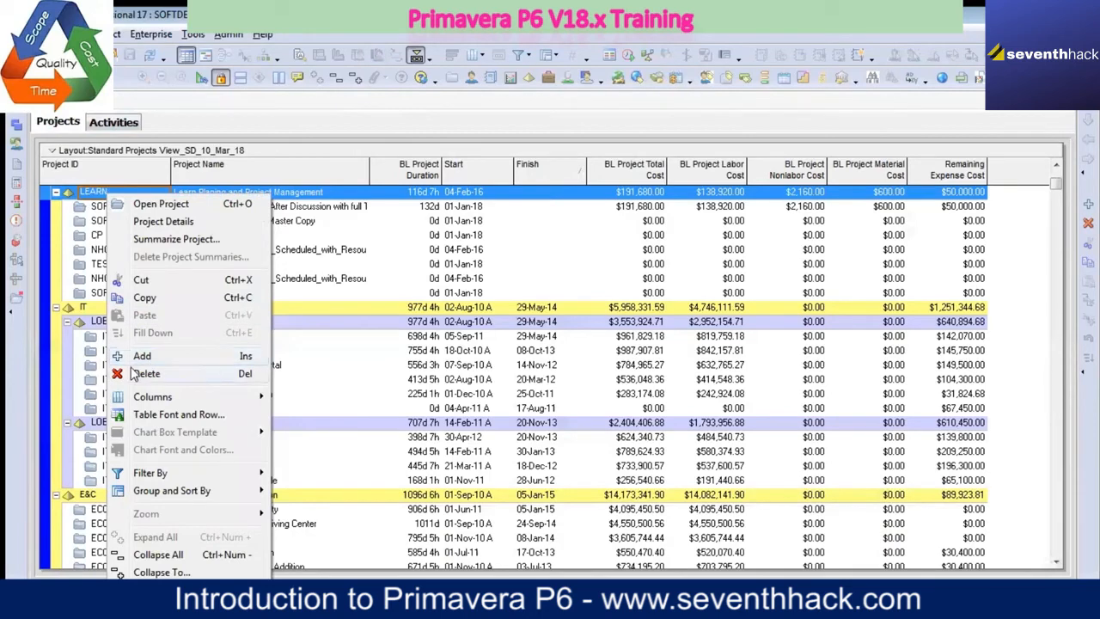
left_click(97, 208)
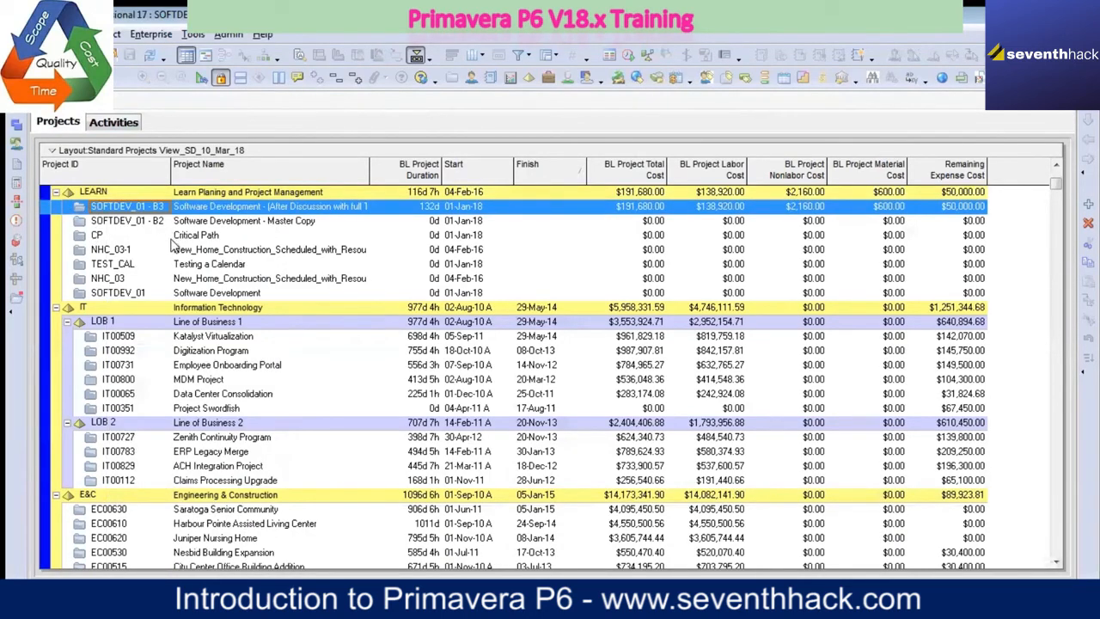
left_click(198, 296)
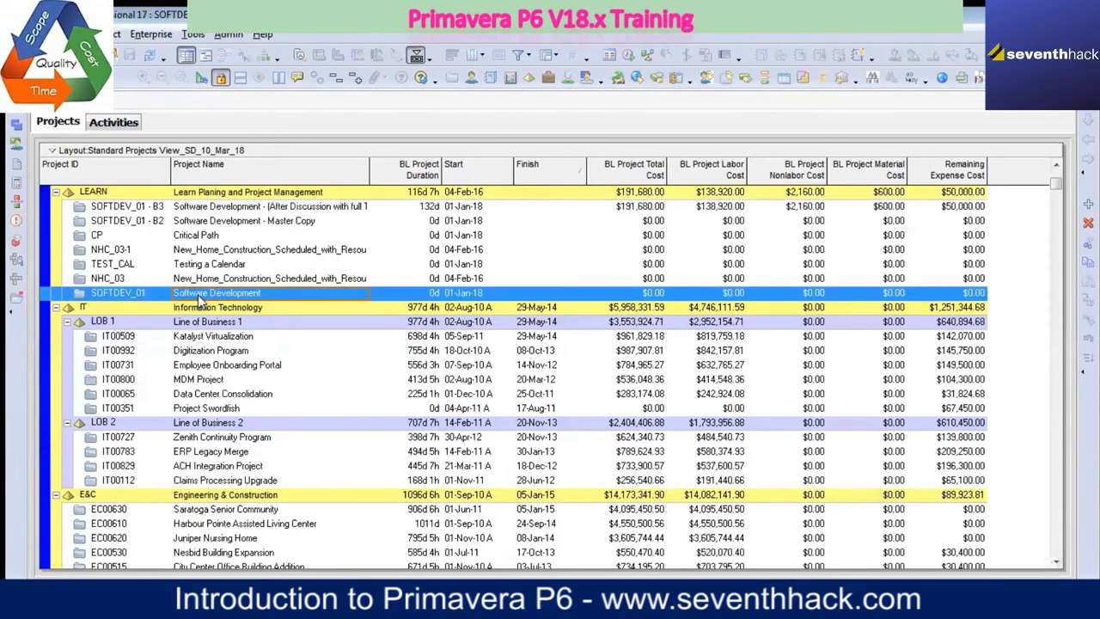
right_click(201, 301)
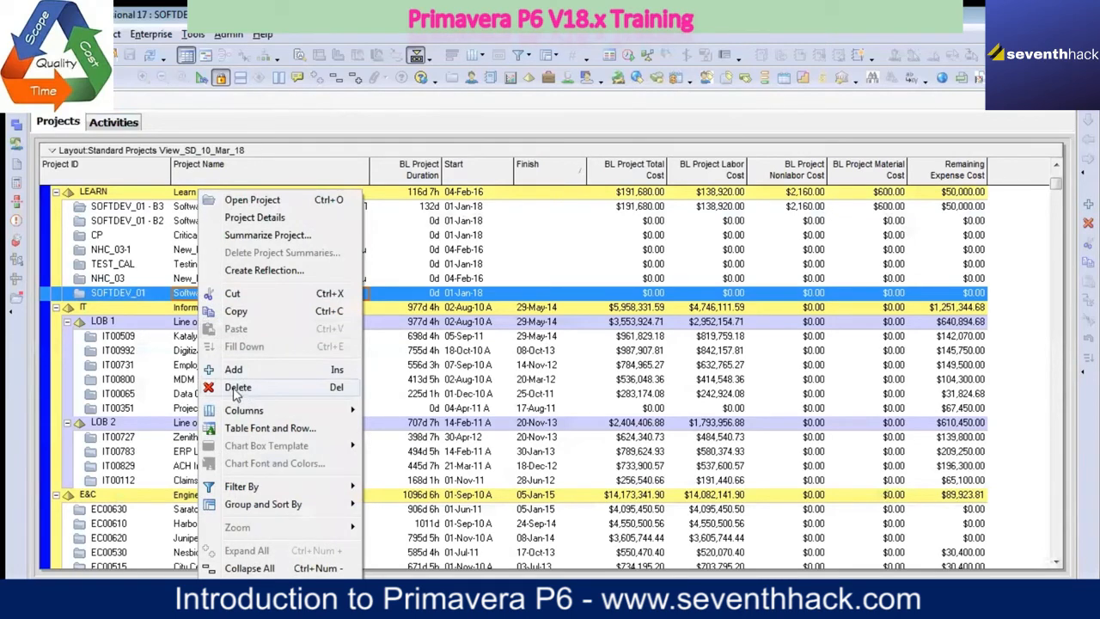
left_click(142, 196)
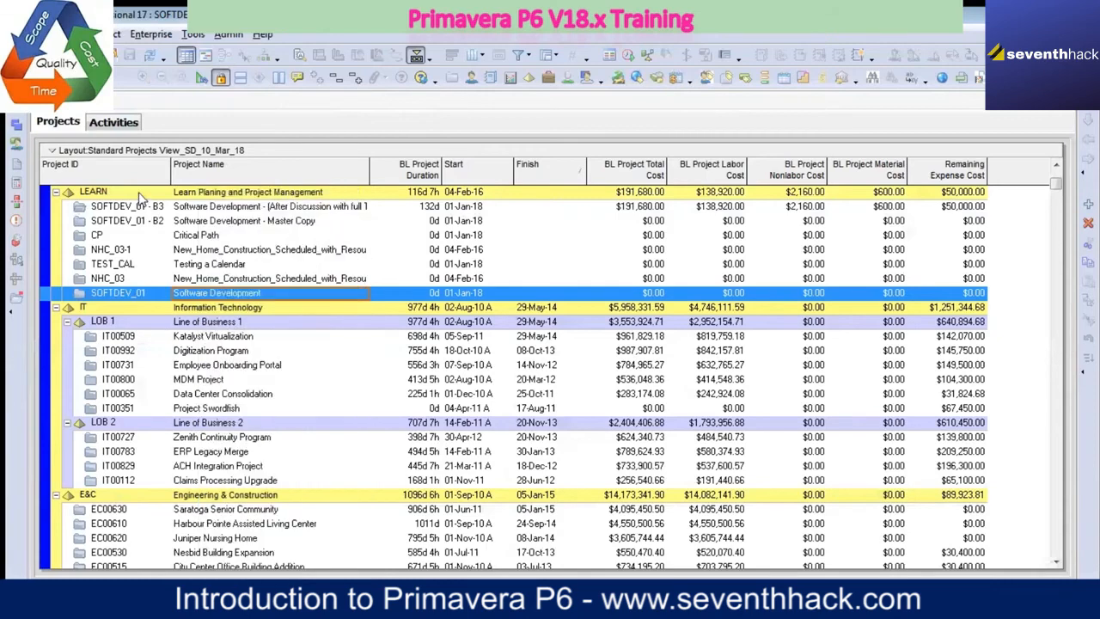
left_click(142, 196)
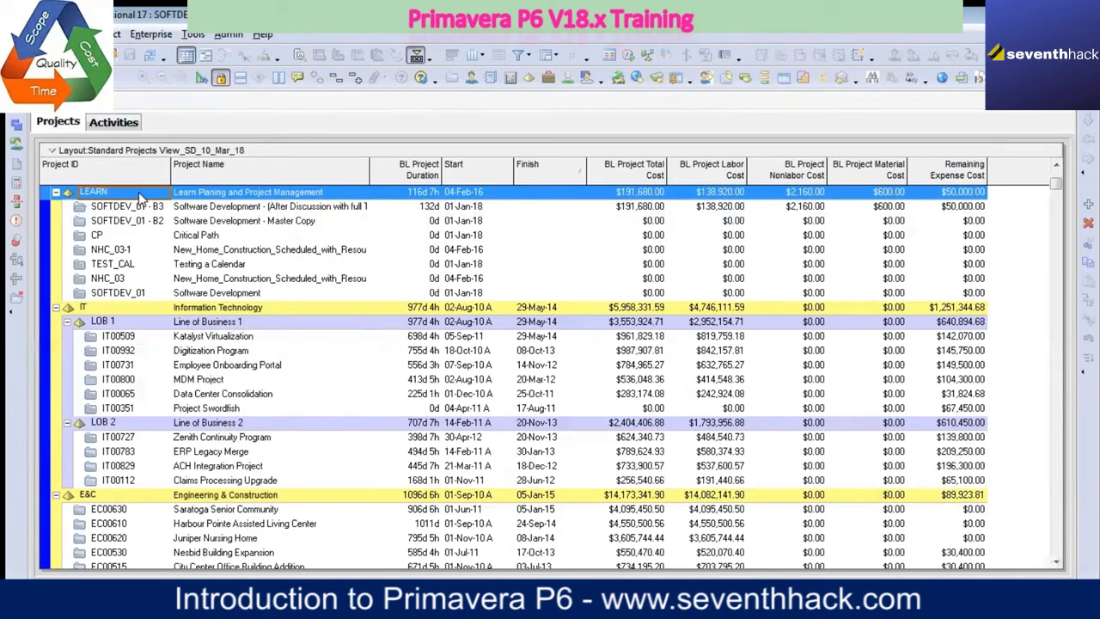
right_click(142, 196)
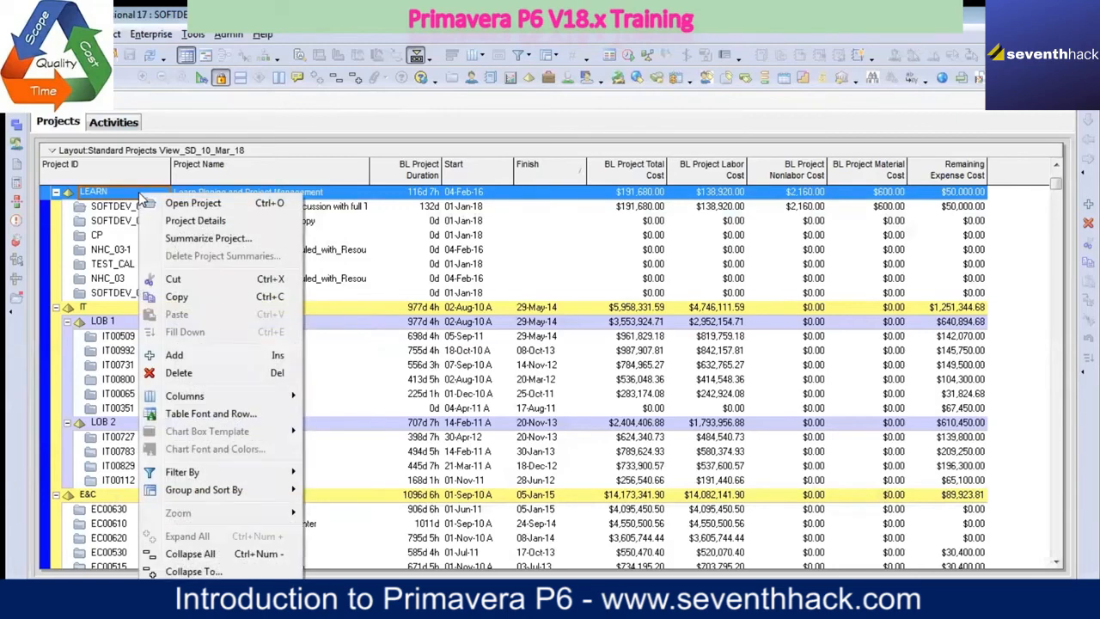
left_click(191, 359)
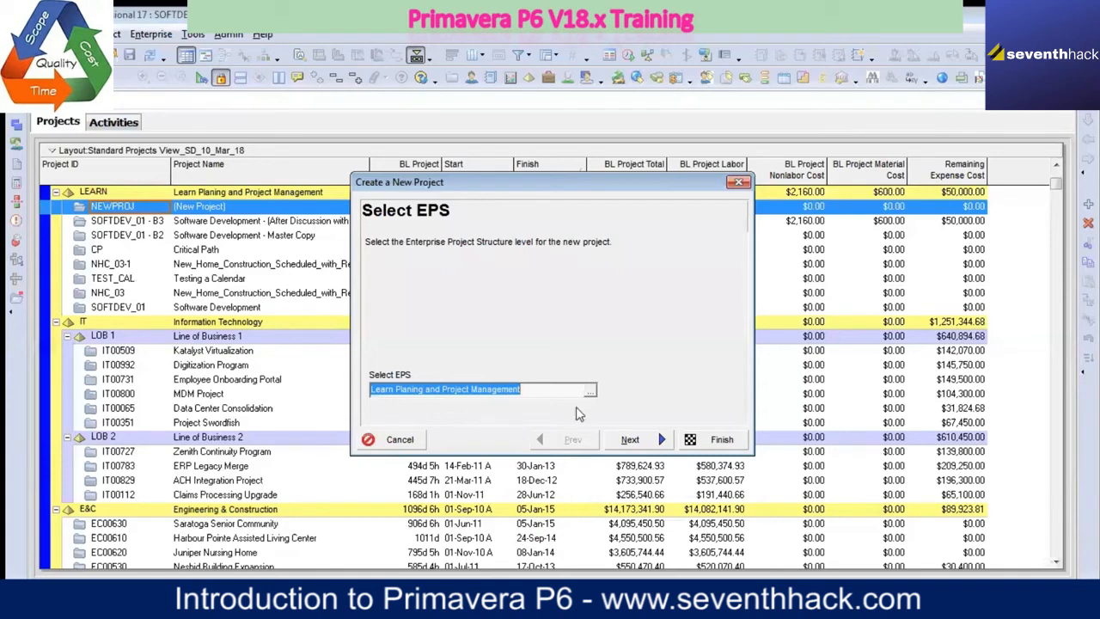
left_click(590, 390)
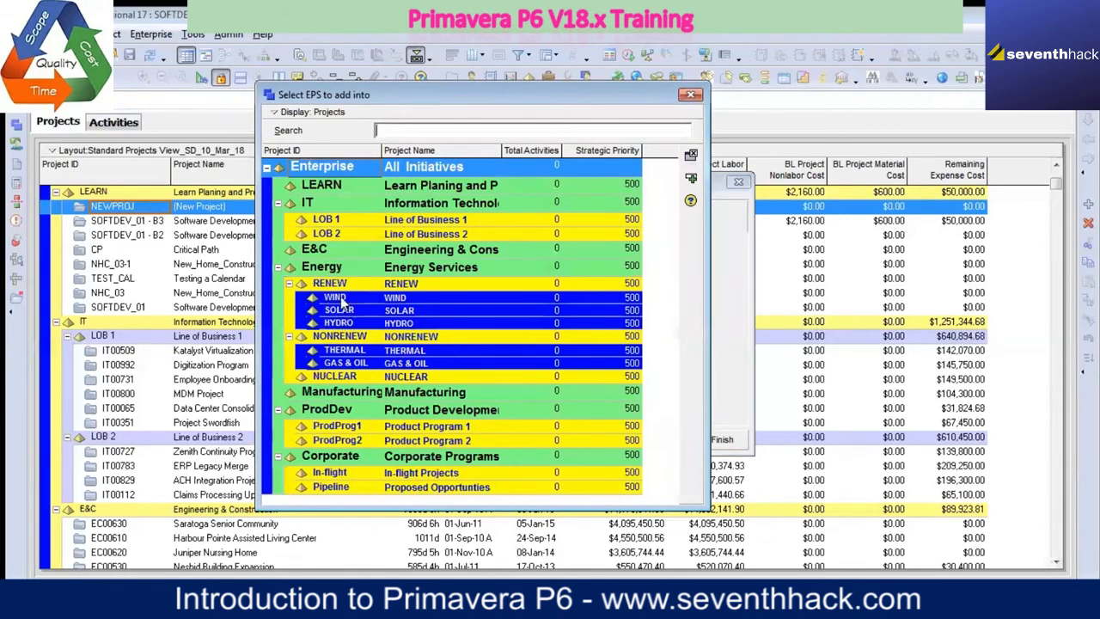
left_click(323, 186)
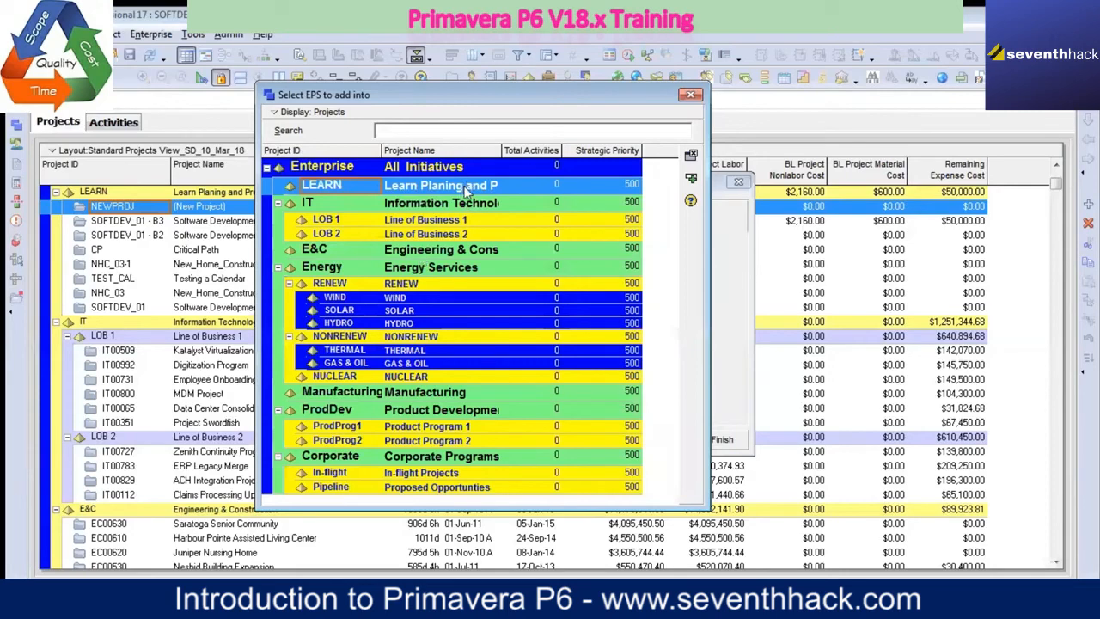
left_click(691, 178)
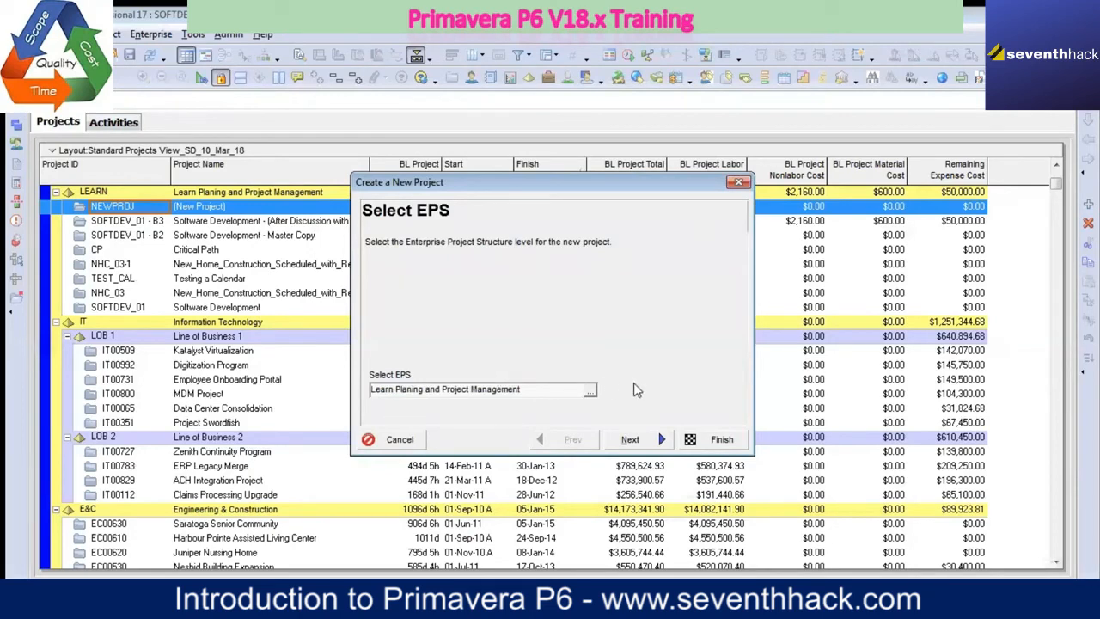
left_click_drag(542, 182, 435, 188)
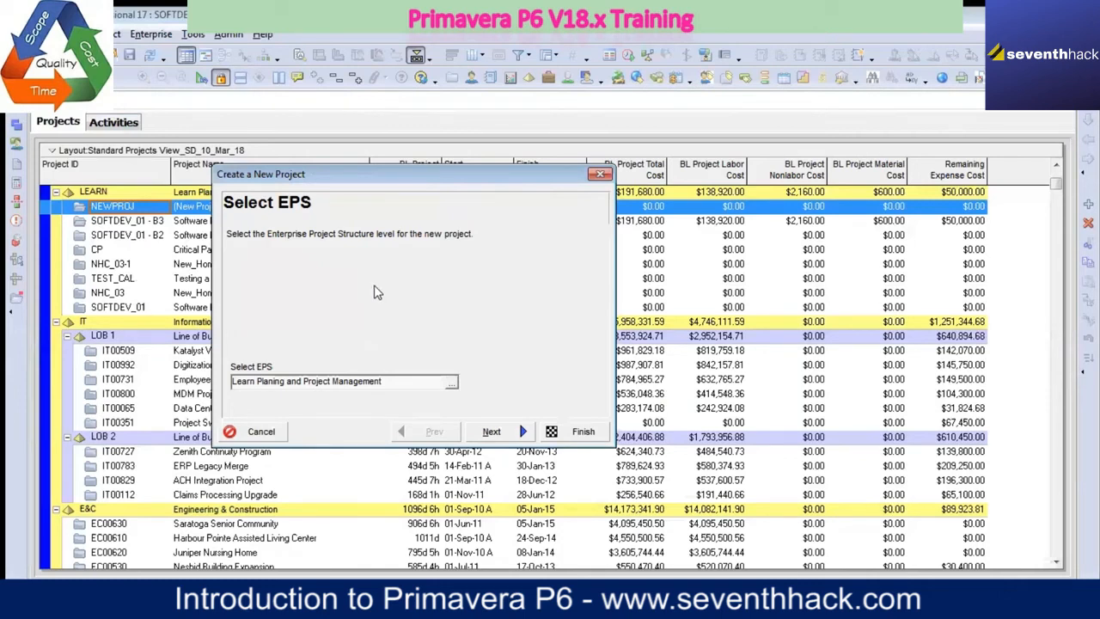
left_click(600, 174)
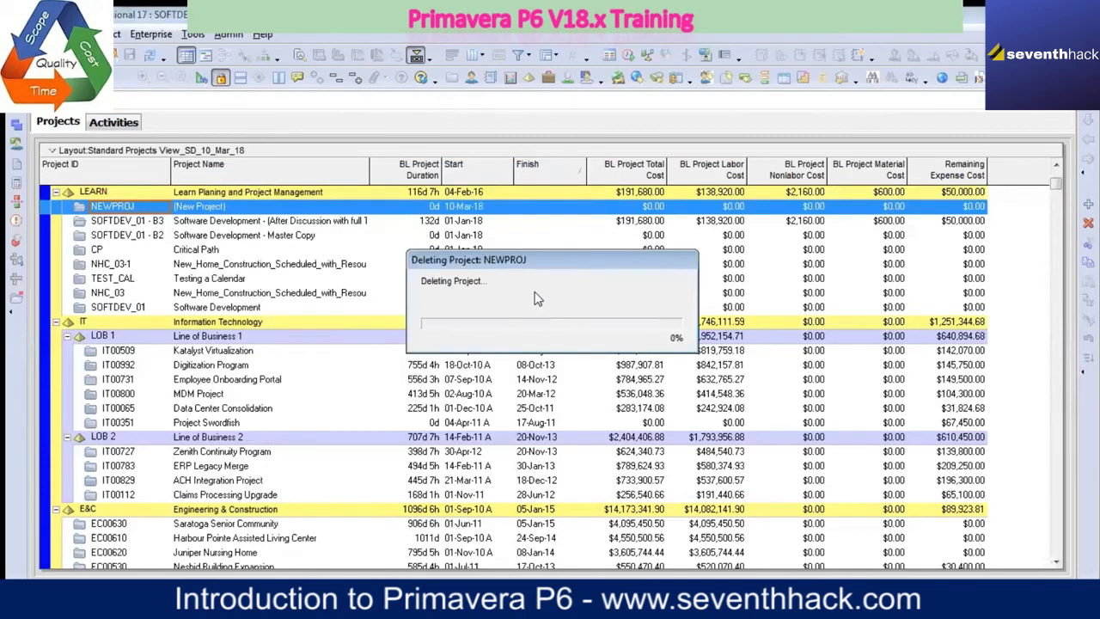
left_click(99, 193)
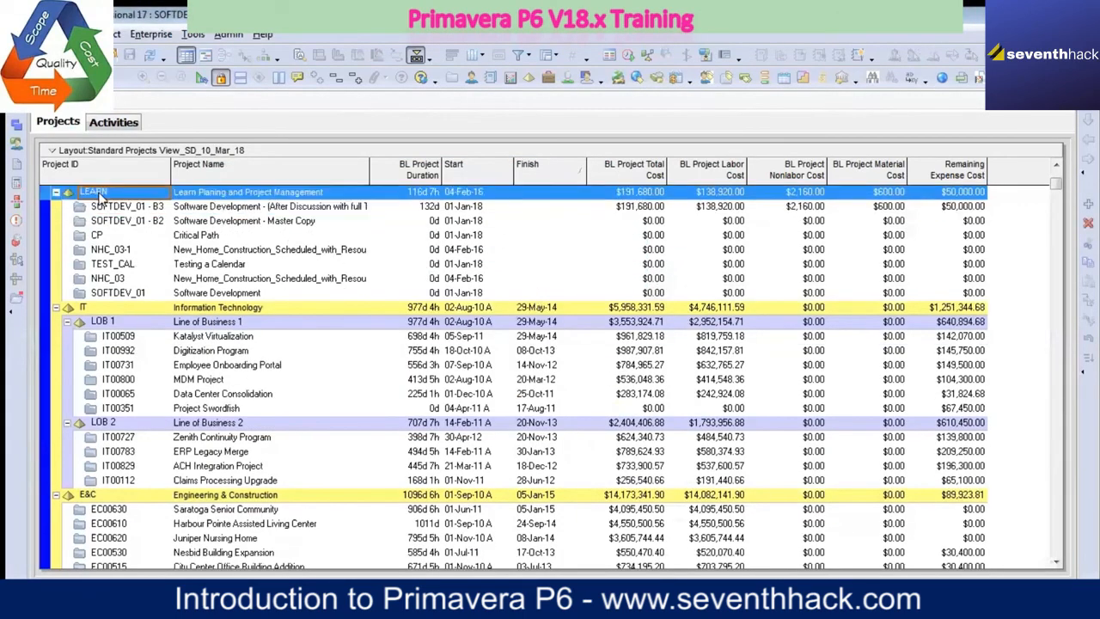
right_click(101, 199)
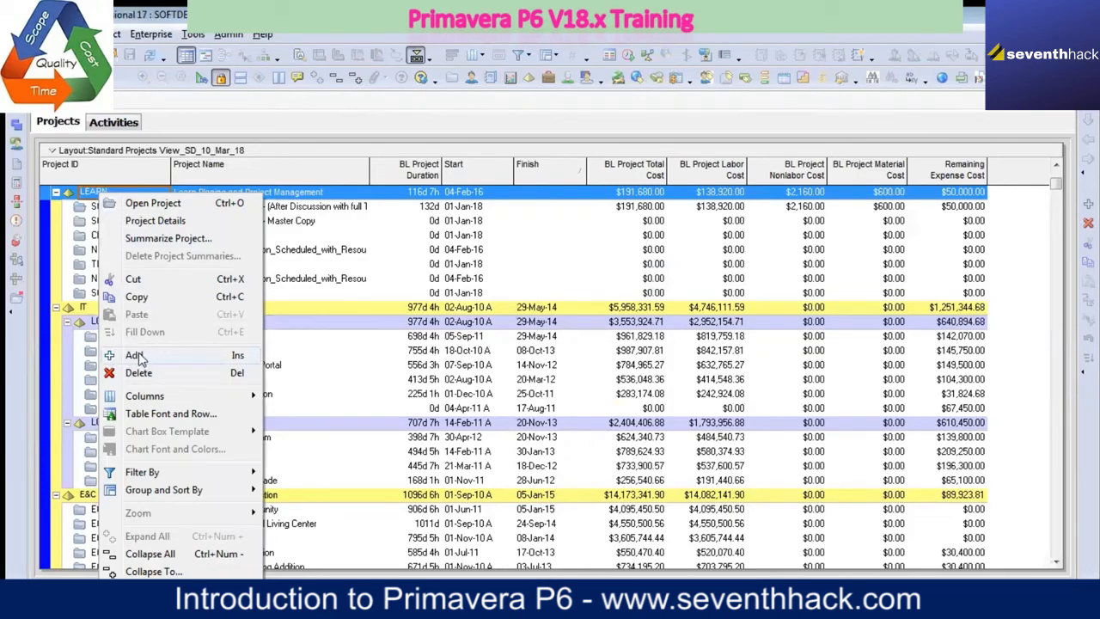
left_click(135, 355)
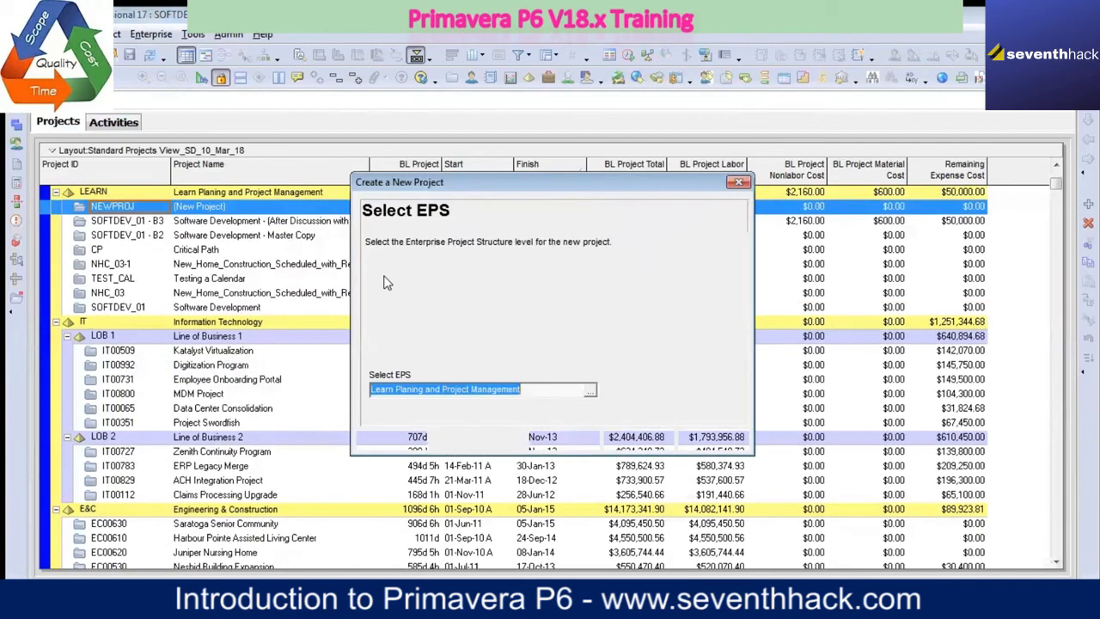
left_click(590, 391)
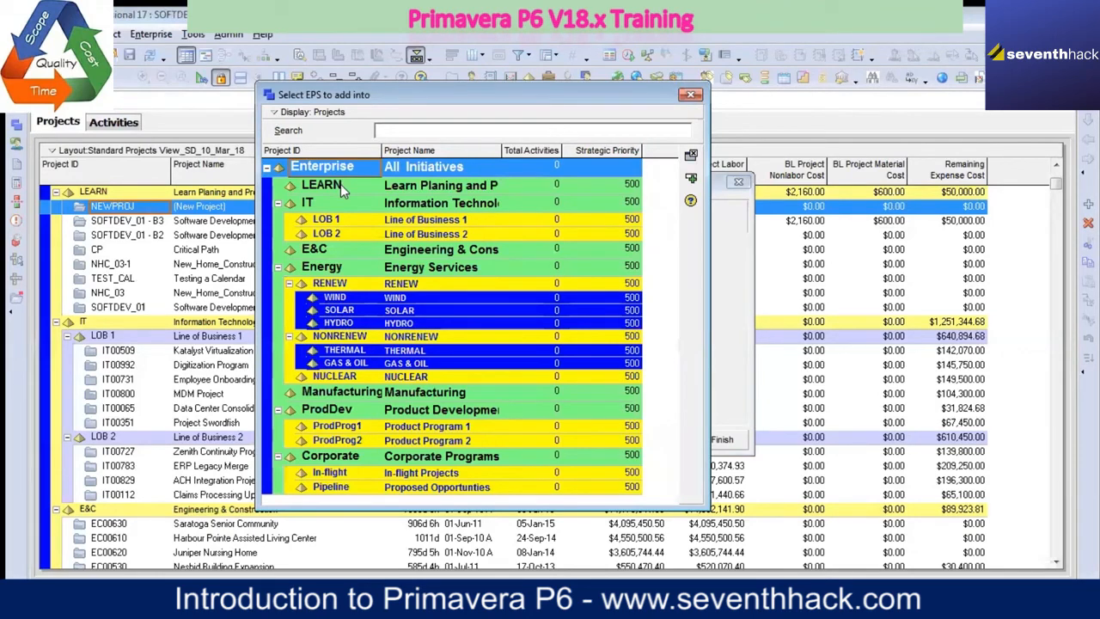
left_click(340, 186)
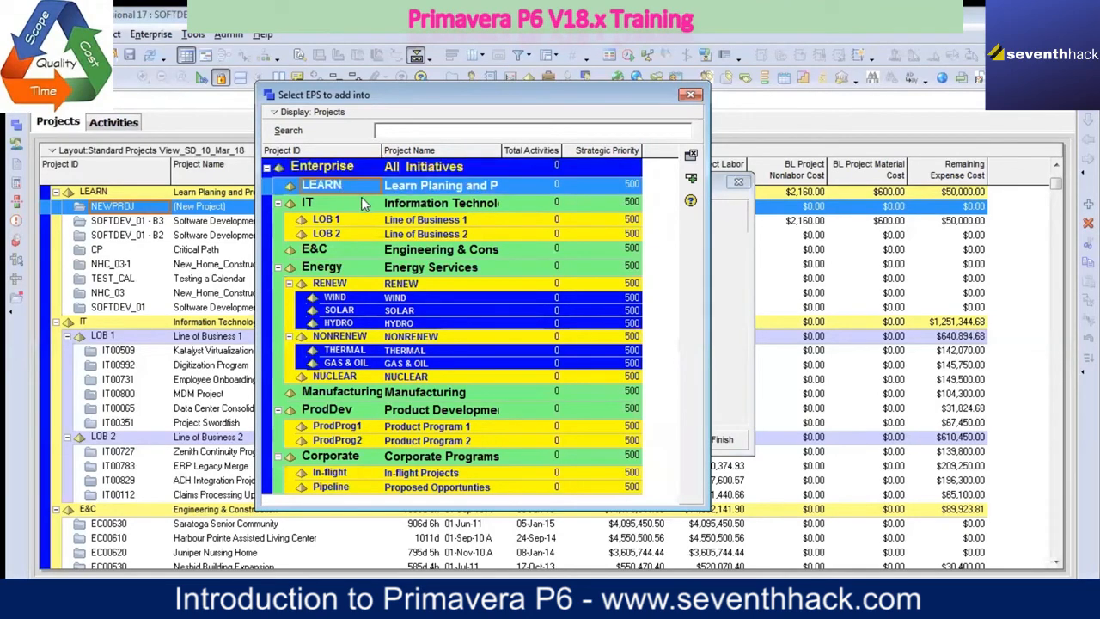
left_click(692, 180)
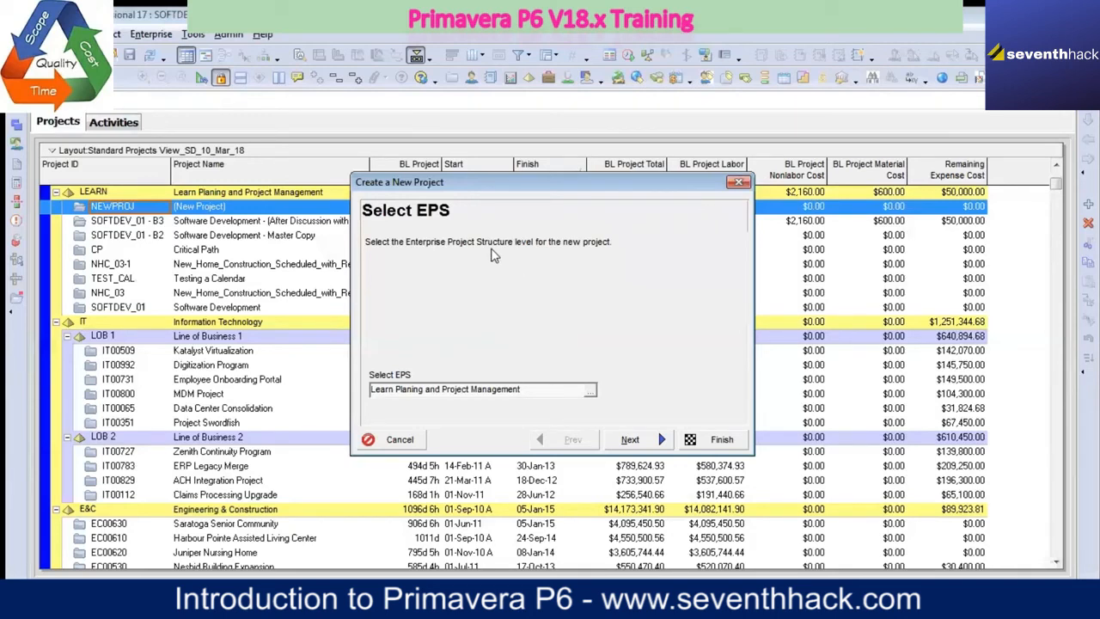
left_click(738, 183)
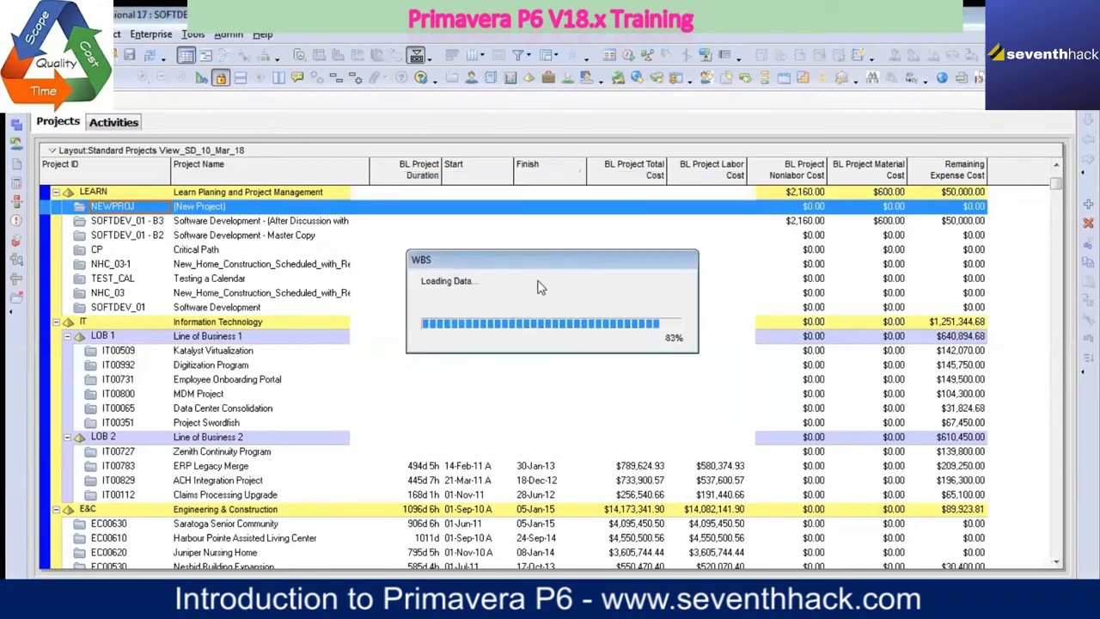
Step: Correct the EPS name of the LEARN node to "Learn Planning and Project Management" in the Enterprise Project Structure
left_click(148, 35)
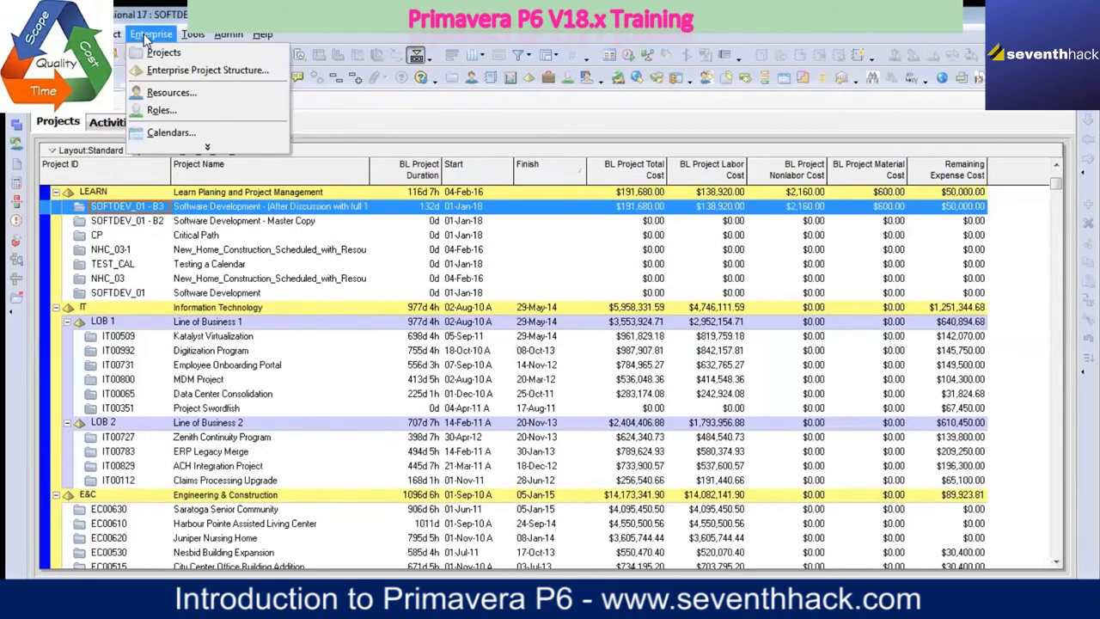
left_click(189, 75)
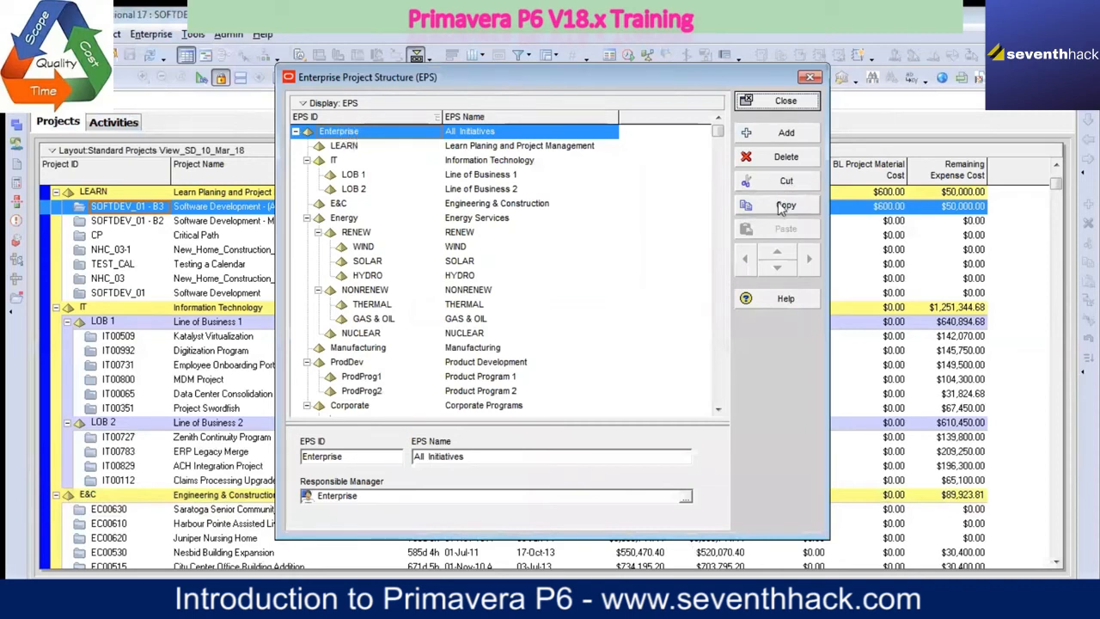
left_click(349, 148)
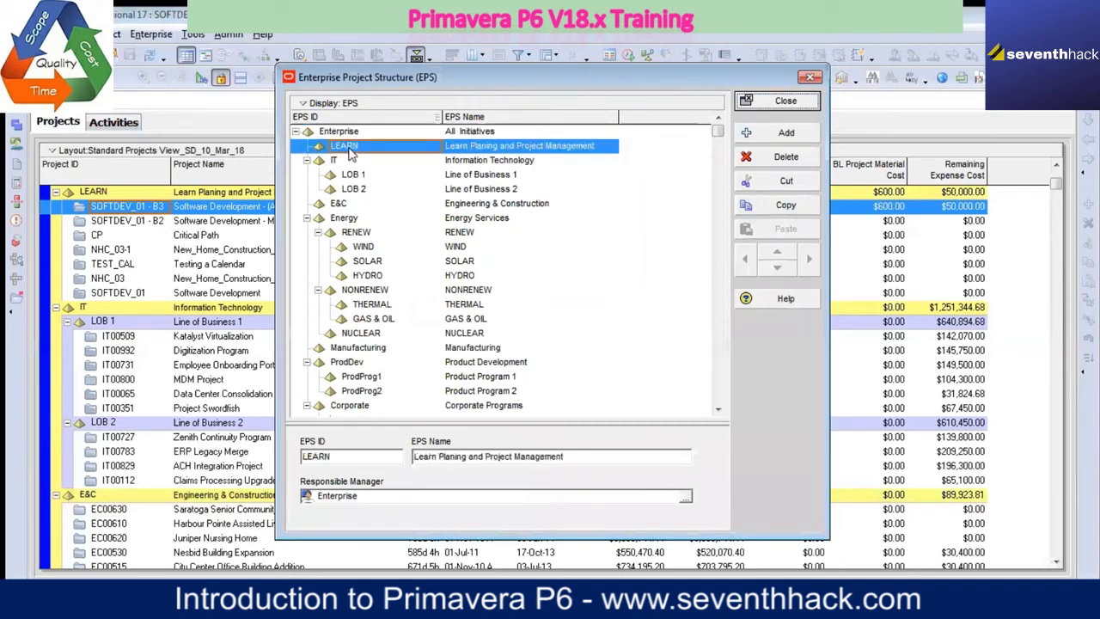
left_click(343, 455)
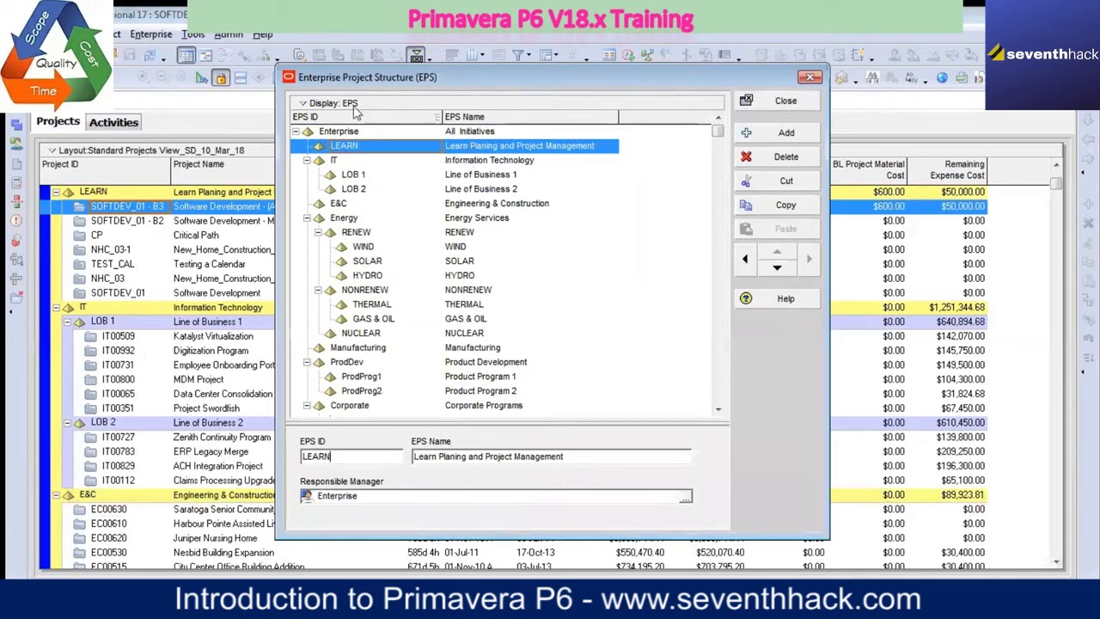
left_click(336, 161)
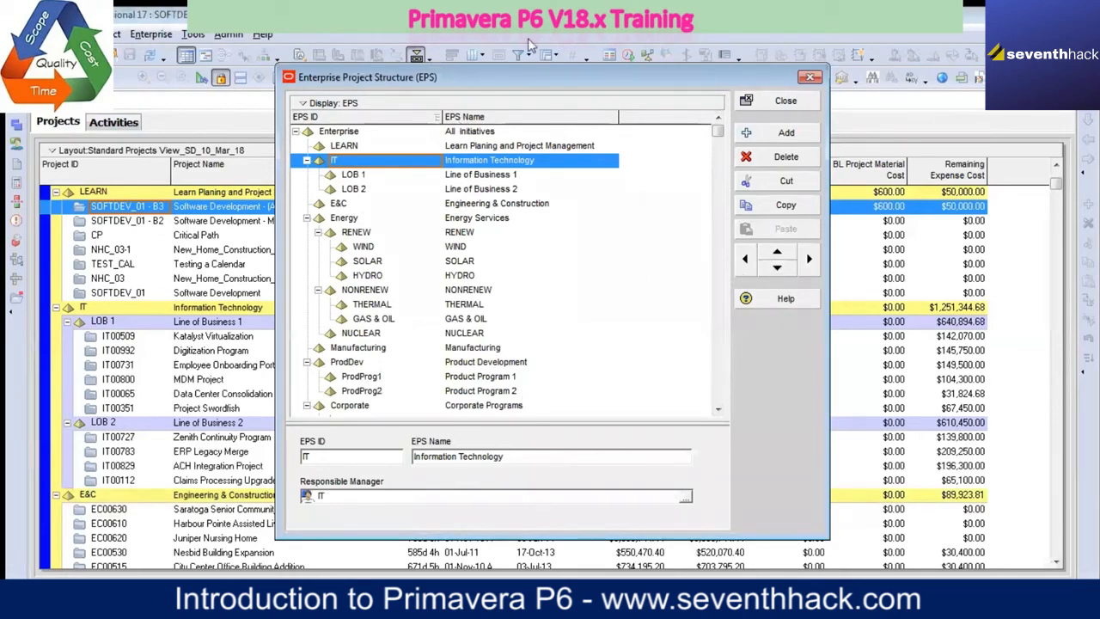
left_click(481, 146)
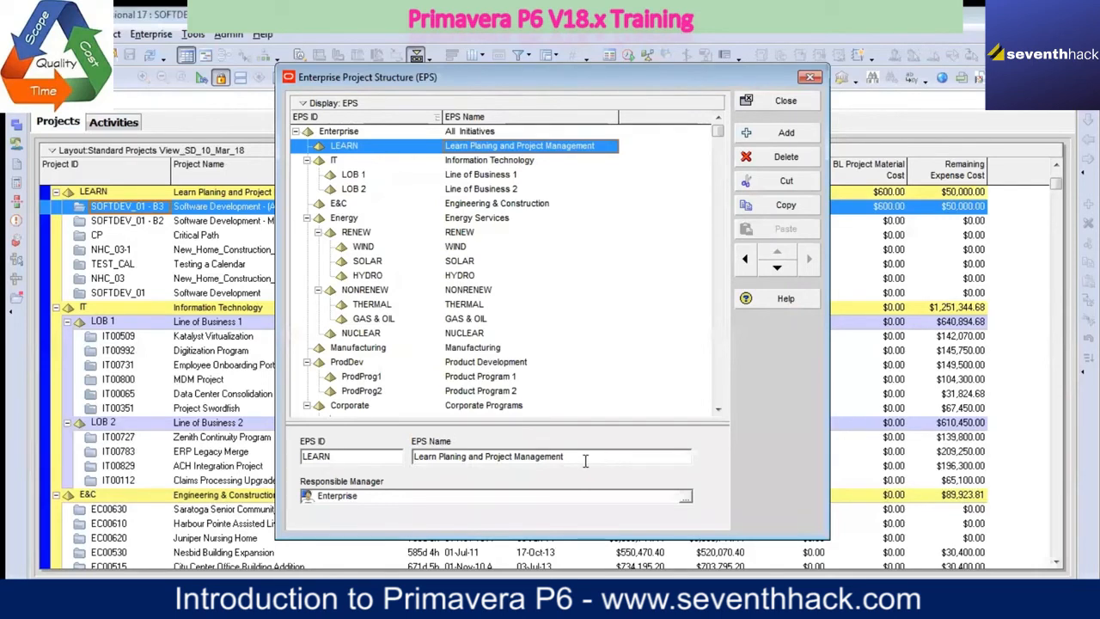
left_click(457, 456)
type("n")
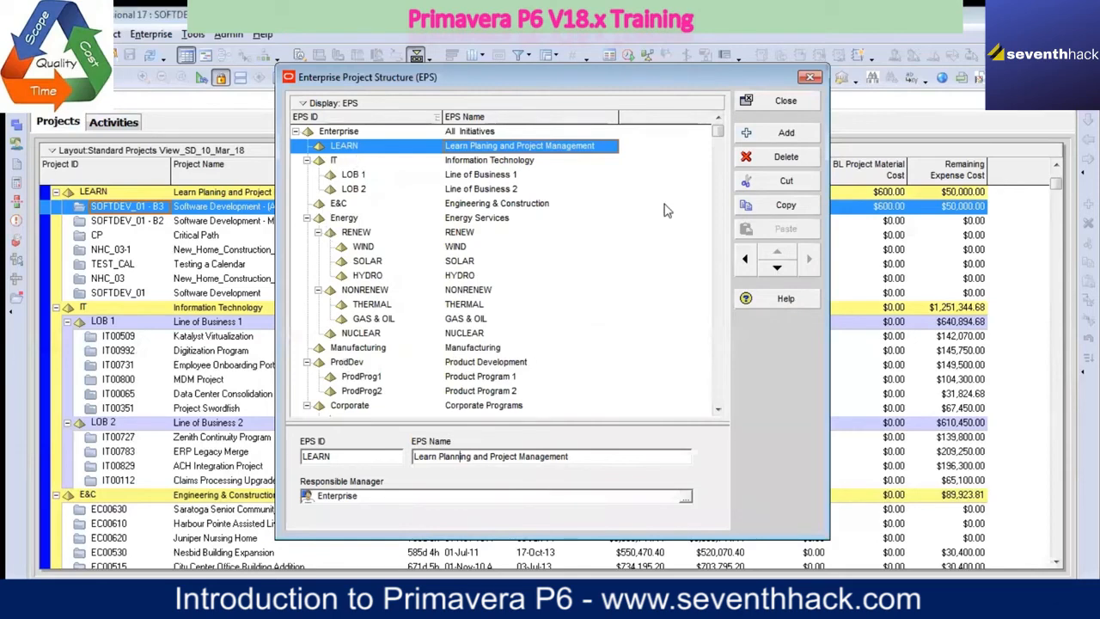
left_click(783, 103)
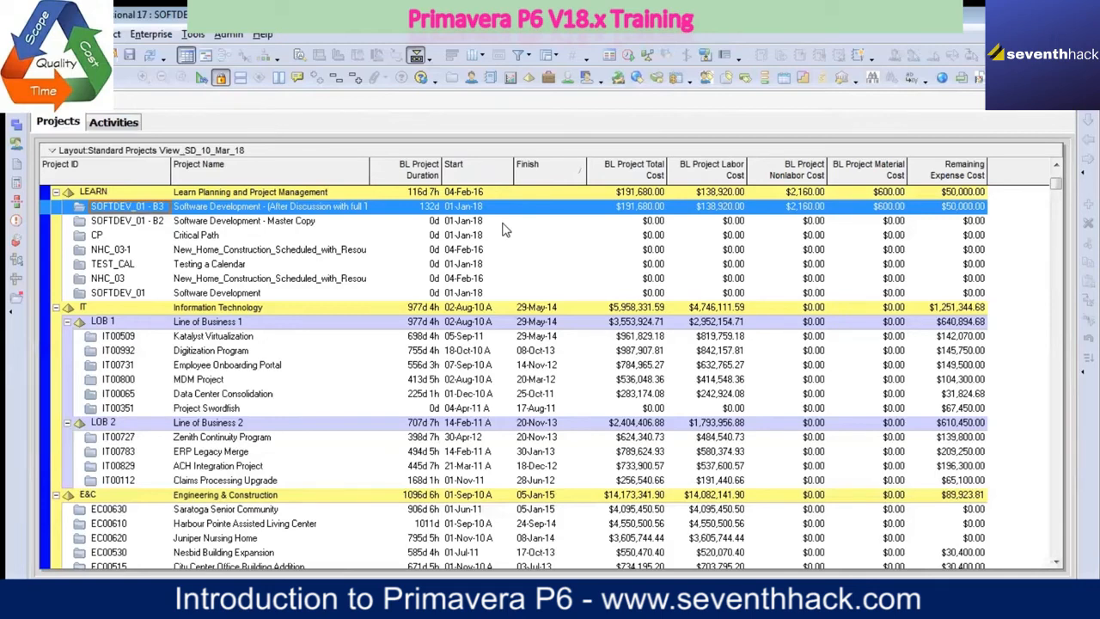
Step: Start creating a new project under the LEARN EPS node
left_click(160, 193)
right_click(160, 193)
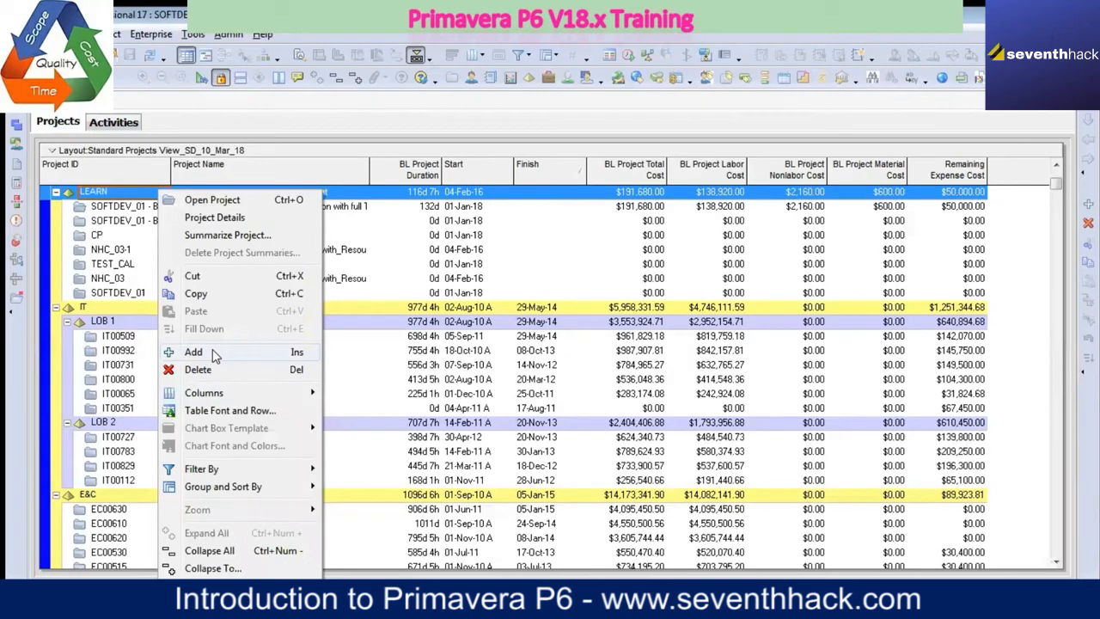
left_click(194, 352)
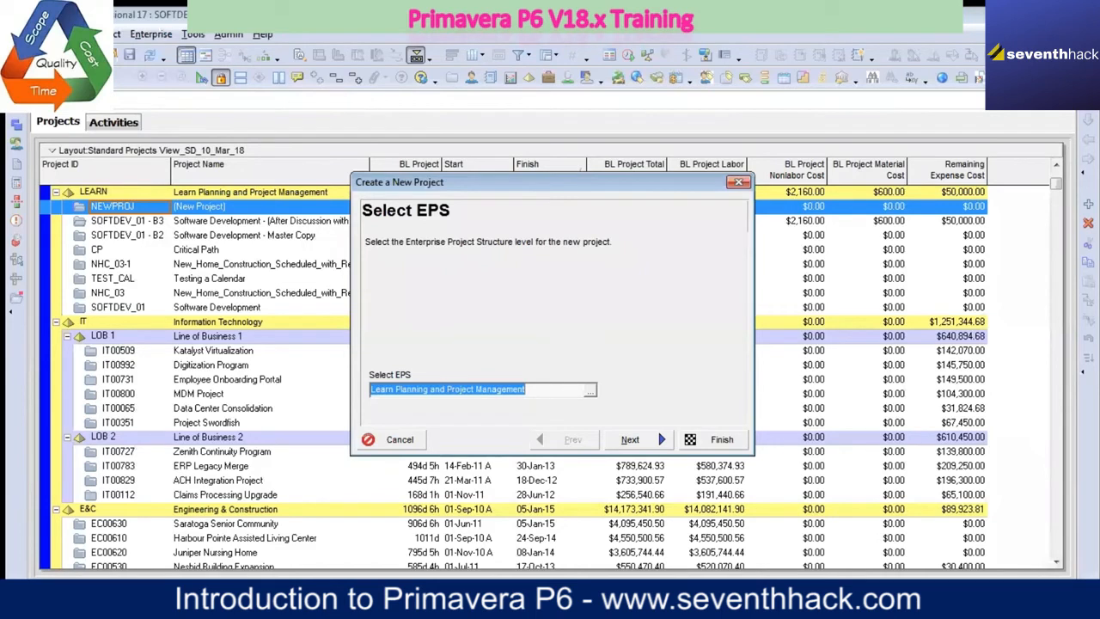
Step: Keep the selected EPS for the new project and set both its Project ID and Project Name to TEST_10_March
left_click(655, 440)
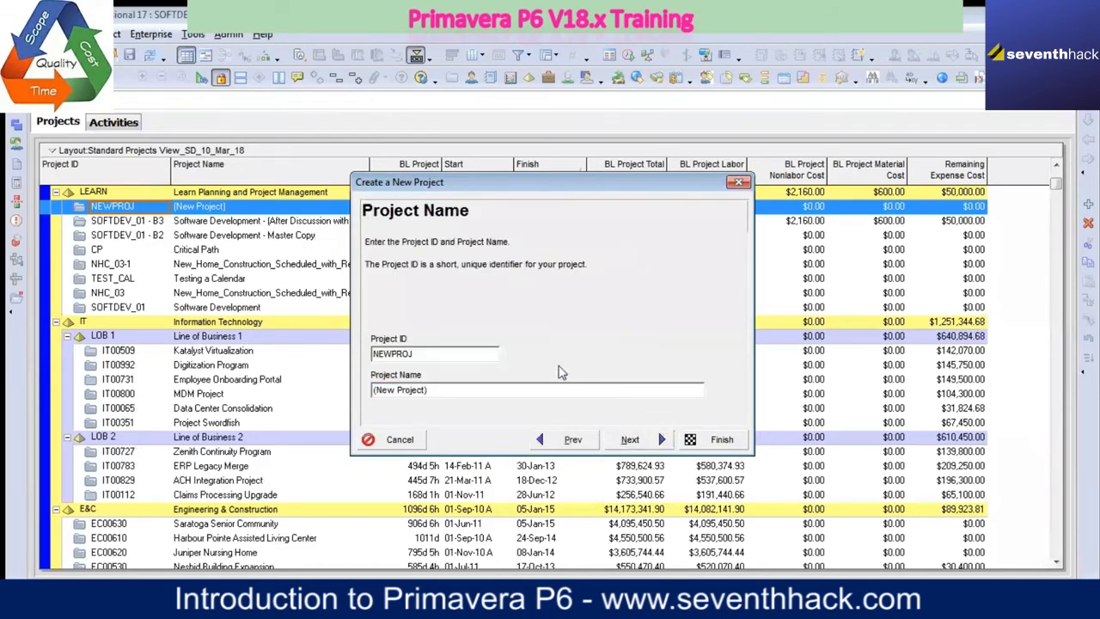
double_click(433, 355)
type("TEST_10_March")
key("ctrl+a")
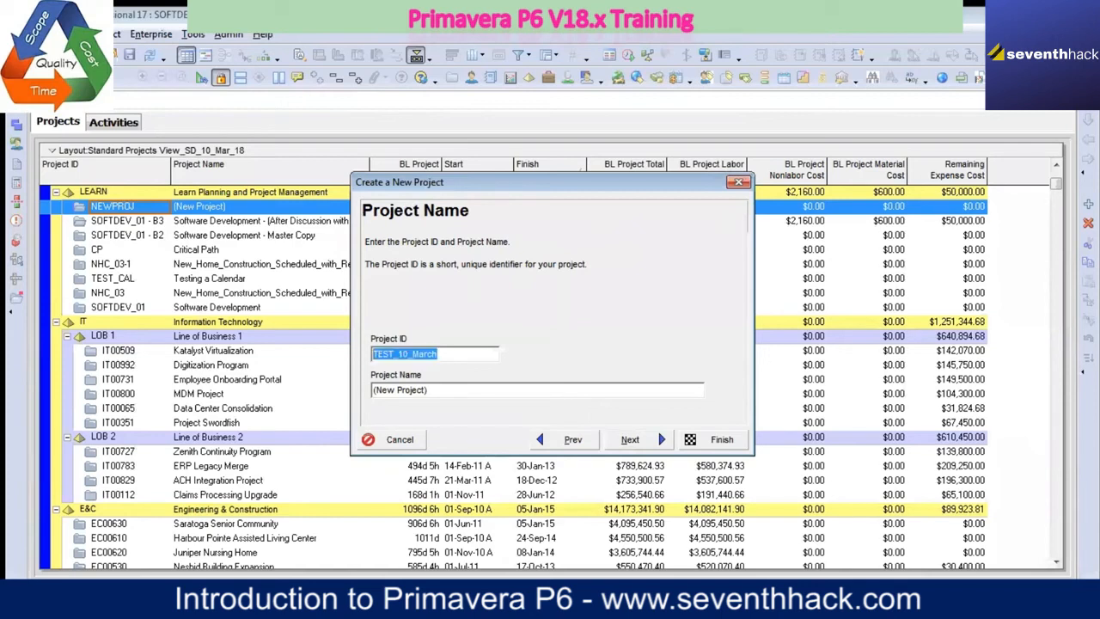
key("Tab")
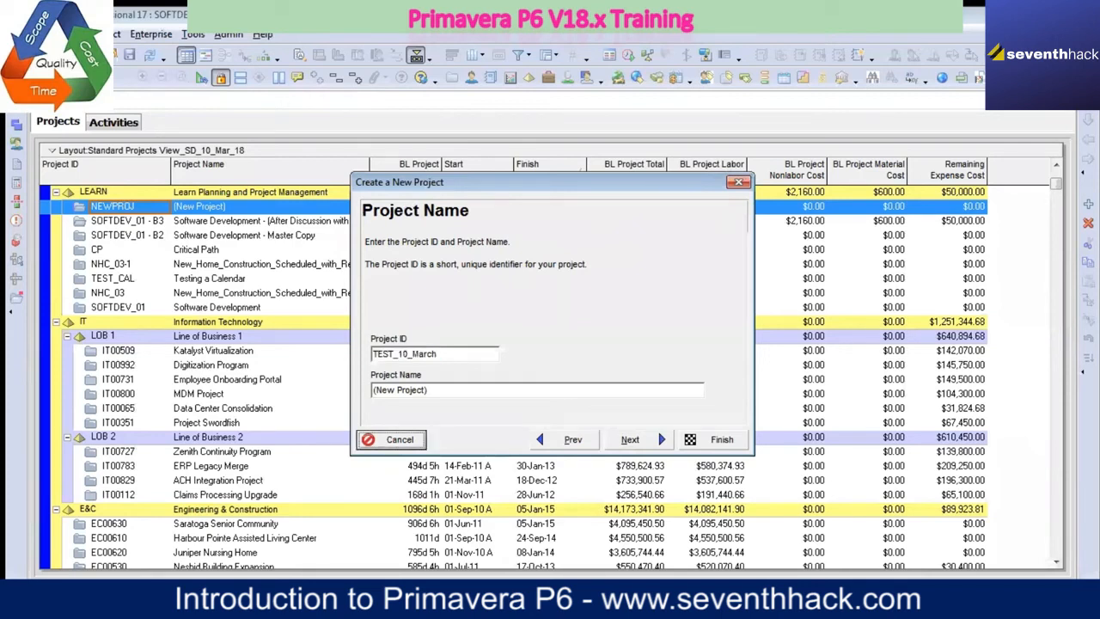
double_click(462, 355)
key("ctrl+c")
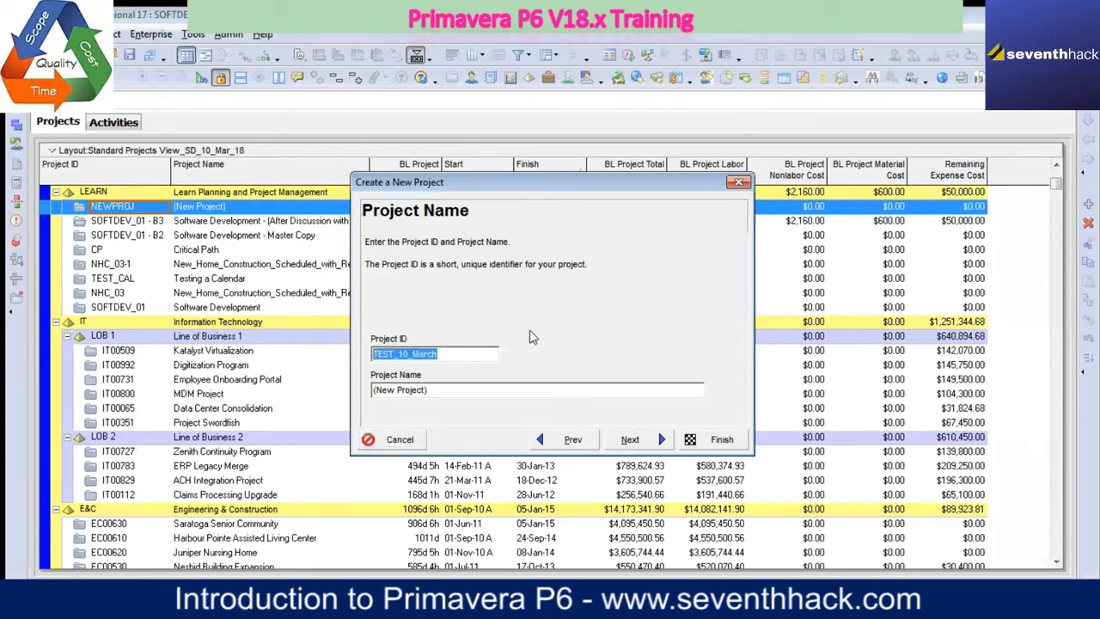
left_click(457, 389)
key("ctrl+v")
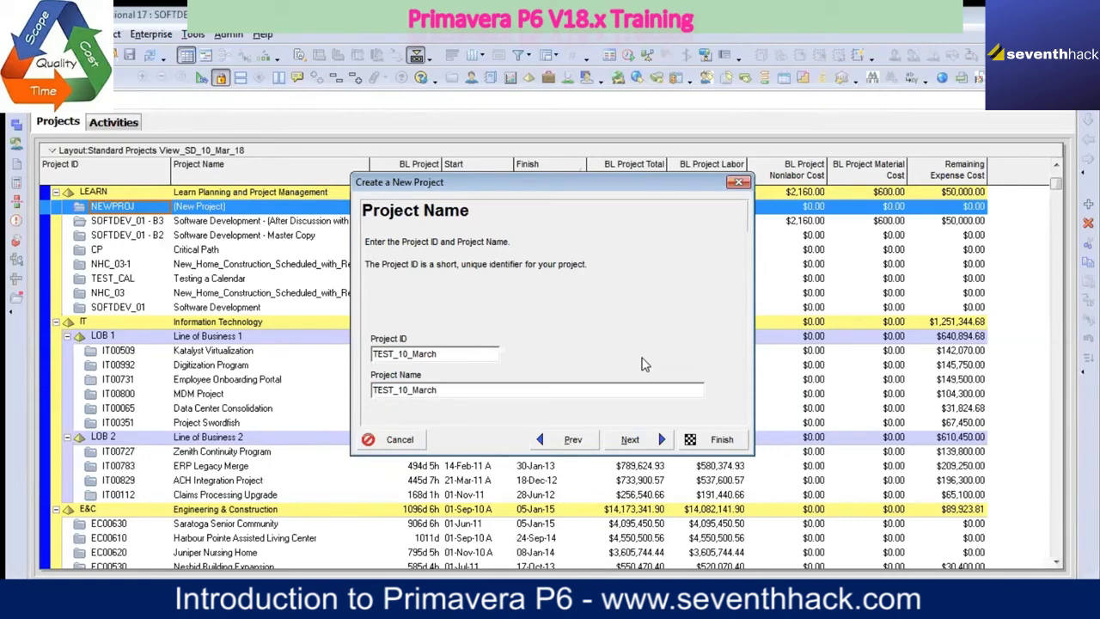
left_click(630, 439)
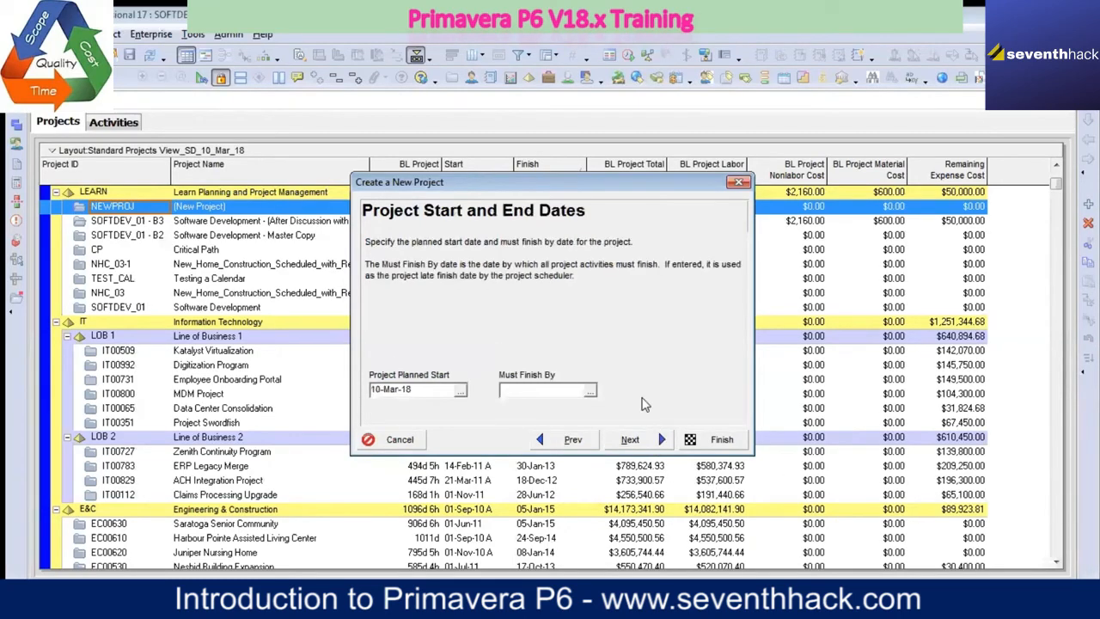
Step: Set the project planned start to 04-Jun-18 and leave the Must Finish By date empty
left_click(460, 391)
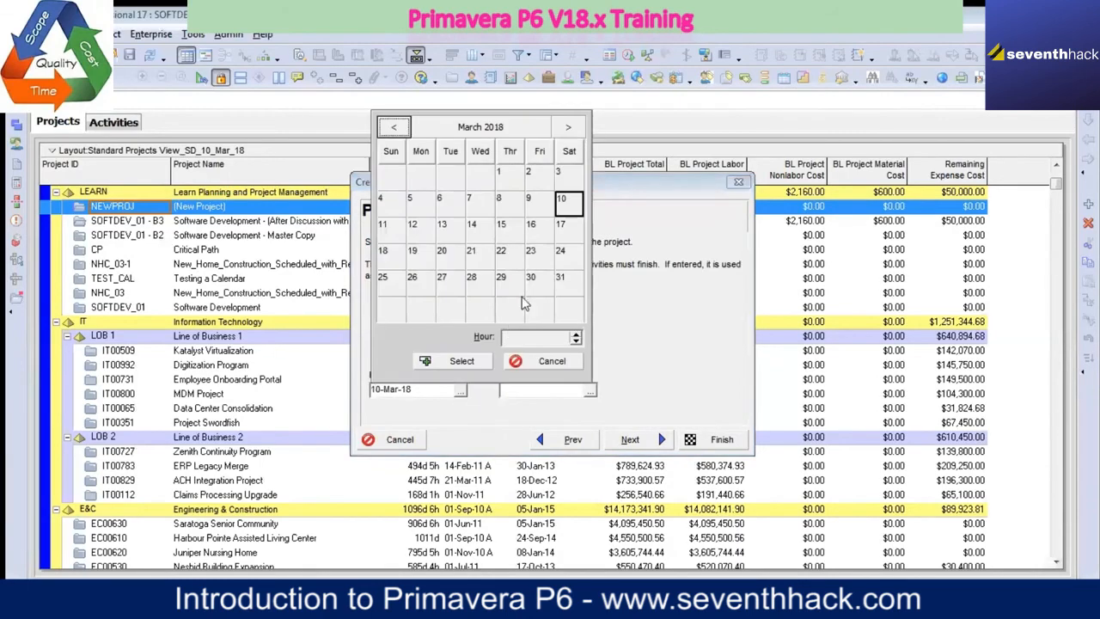
left_click(569, 128)
left_click(569, 129)
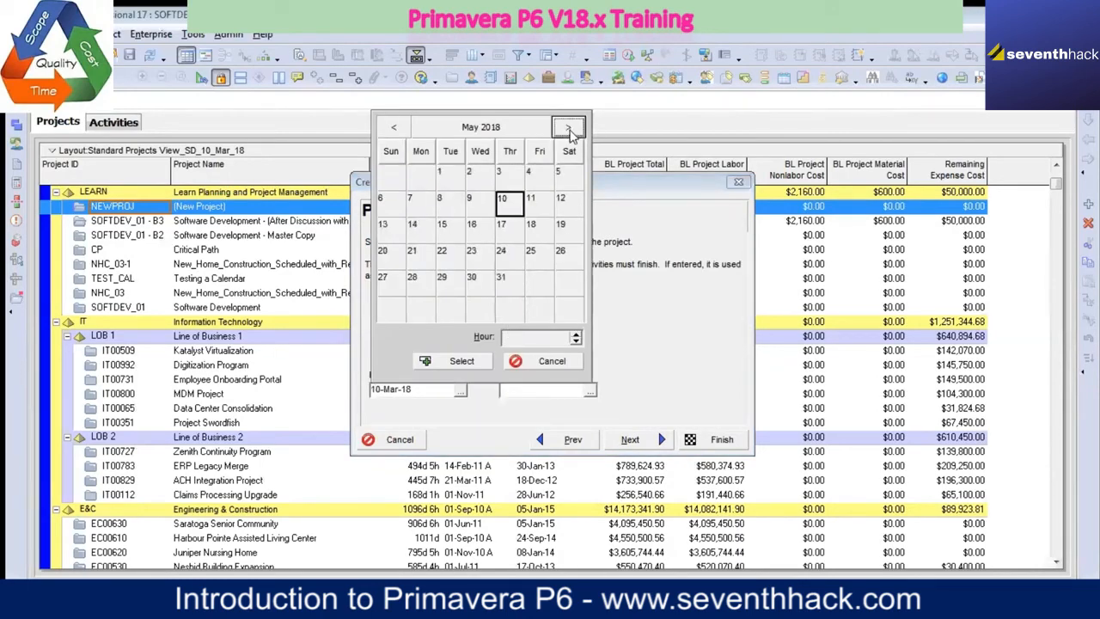
left_click(569, 128)
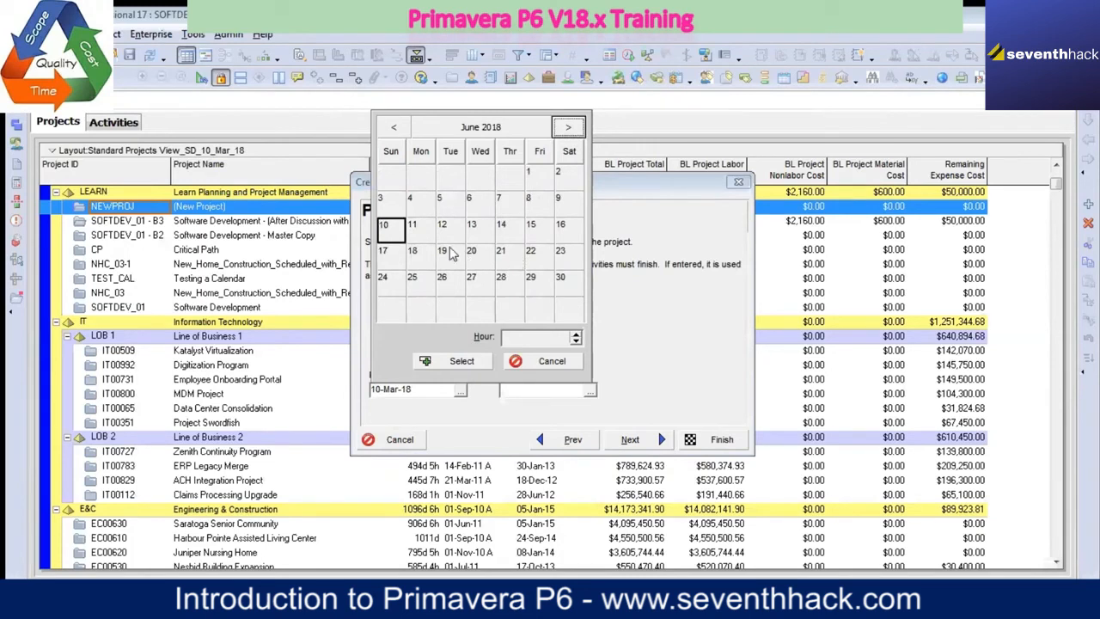
left_click(419, 204)
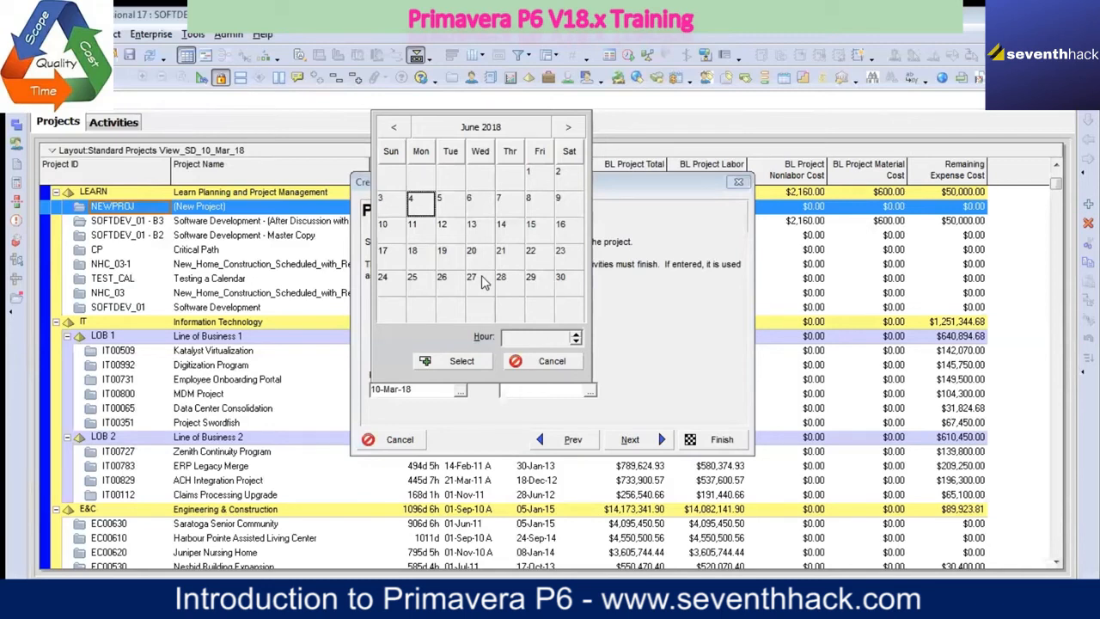
left_click(486, 360)
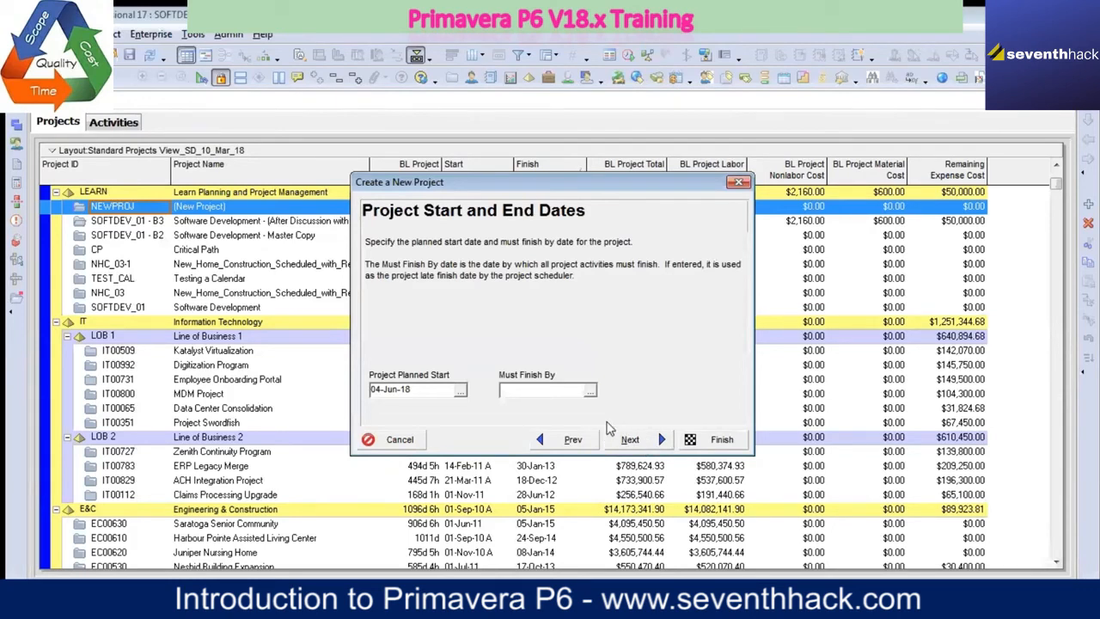
left_click(634, 442)
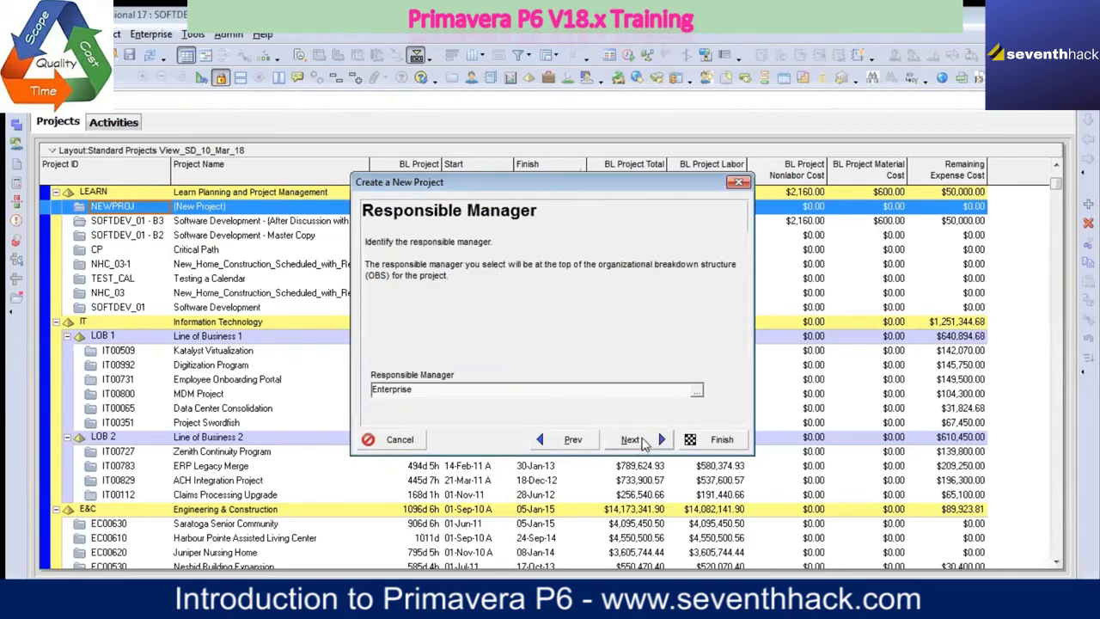
Step: Assign the named manager under the E&C element as responsible manager, keep Standard Rate as the rate type, and finish creating the project
left_click(698, 391)
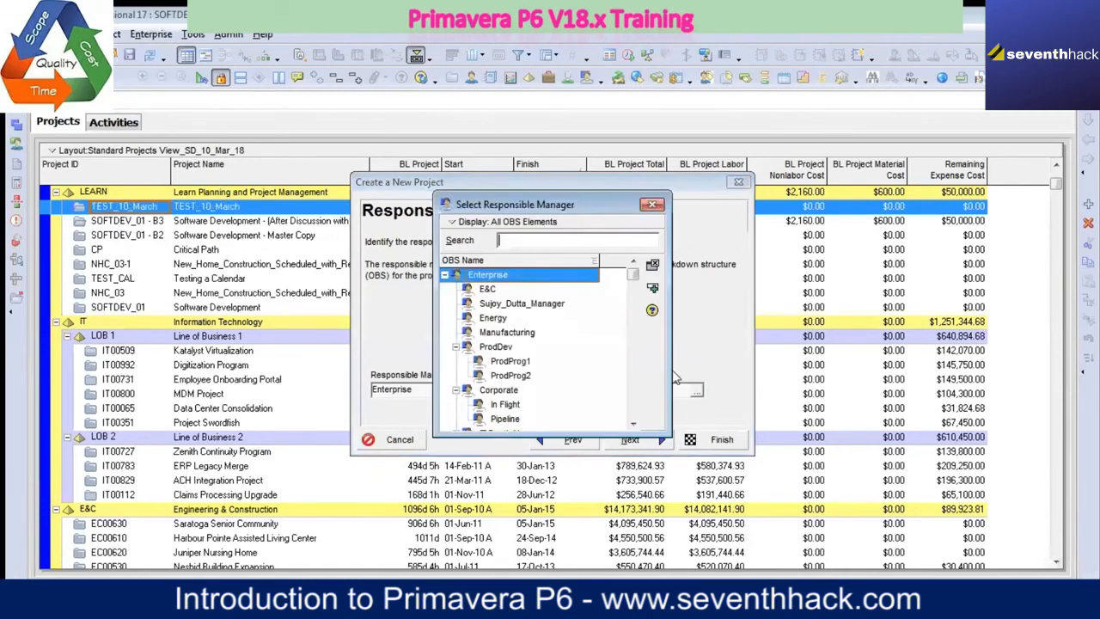
left_click(539, 306)
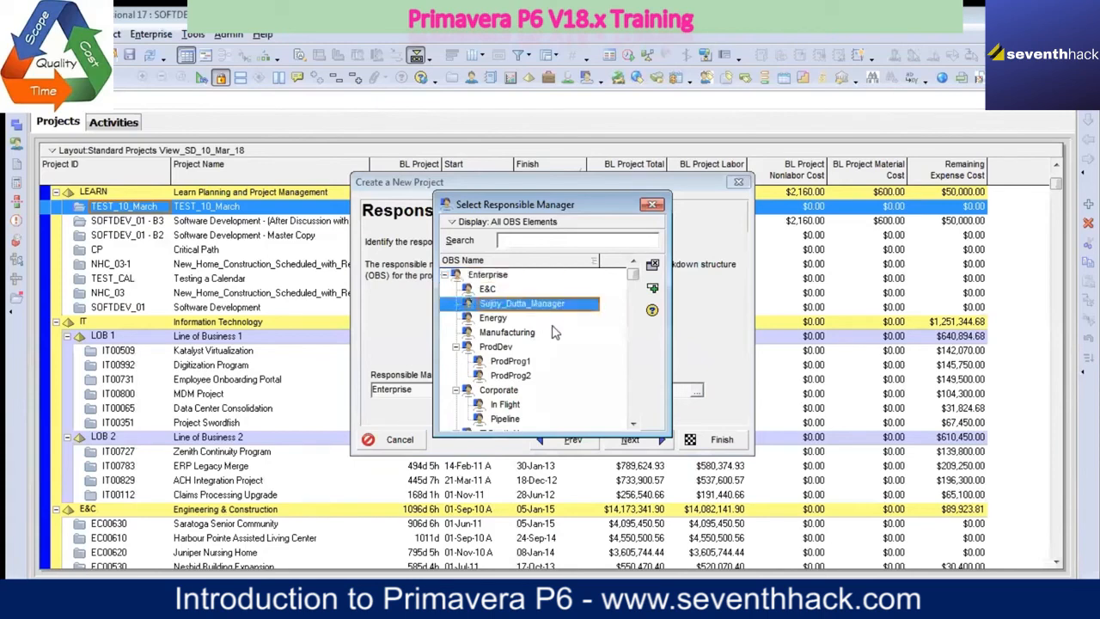
left_click(653, 292)
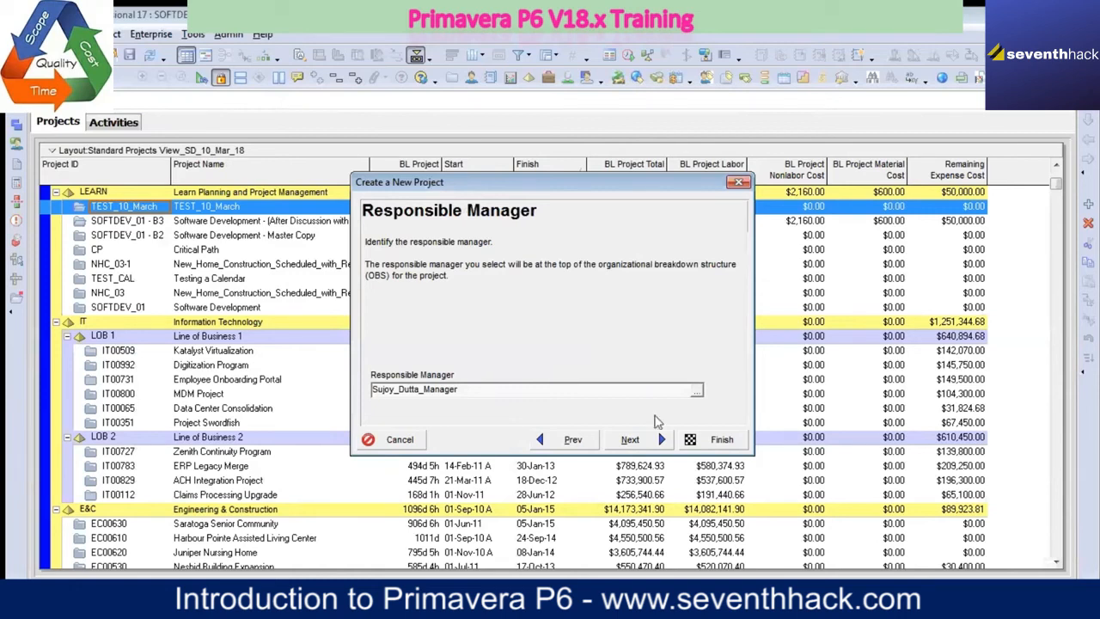
left_click(647, 441)
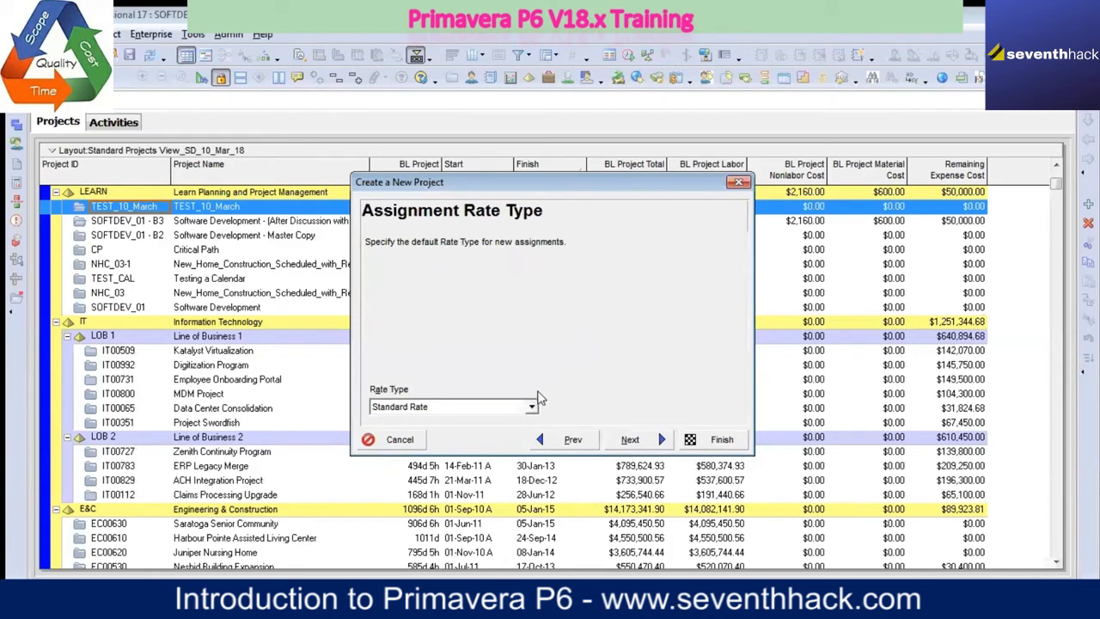
left_click(630, 440)
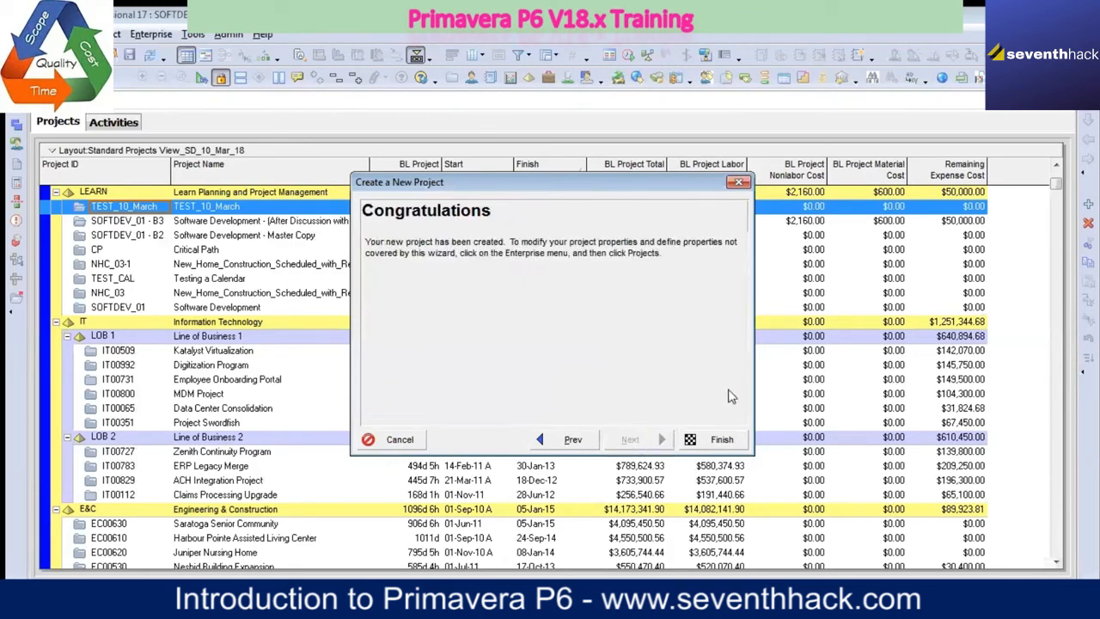
left_click(722, 440)
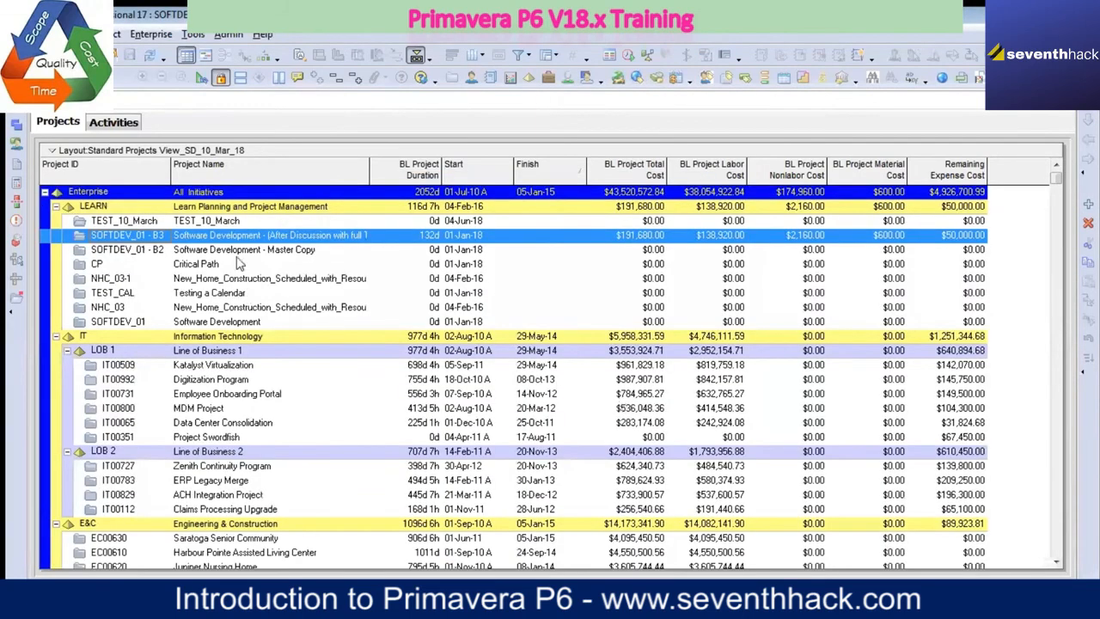
Step: Open the TEST_10_March project from the LEARN node
left_click(240, 221)
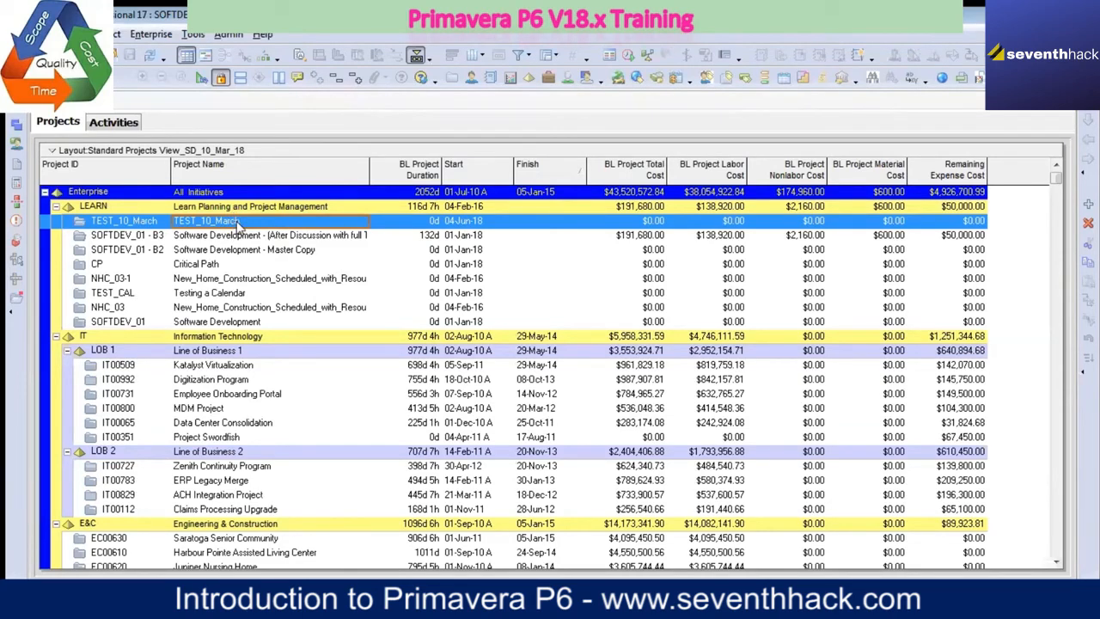
right_click(241, 225)
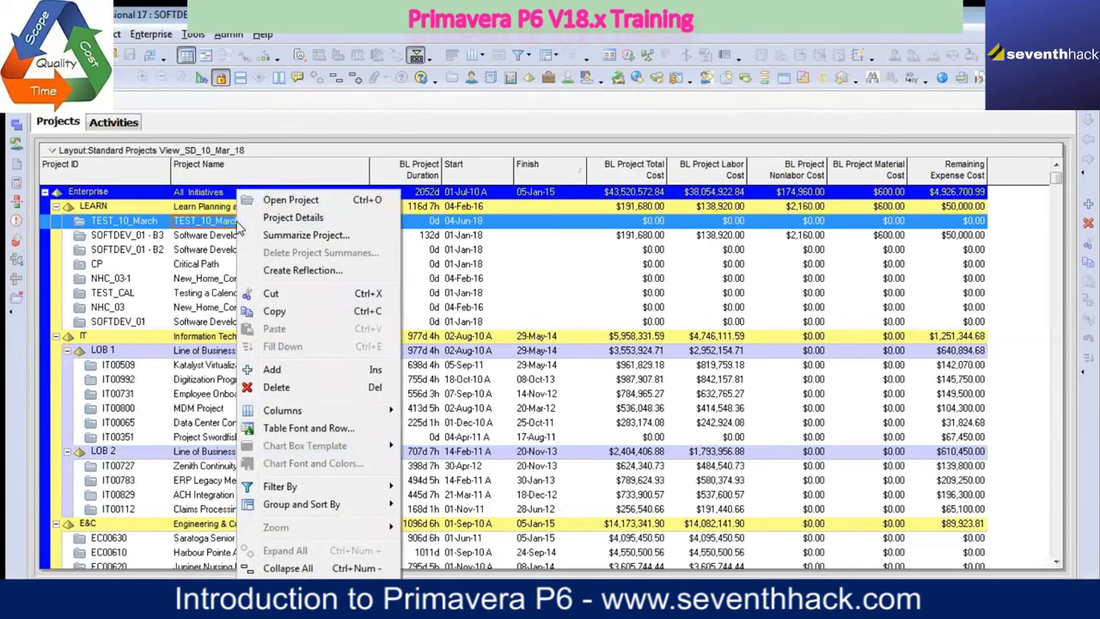
left_click(283, 203)
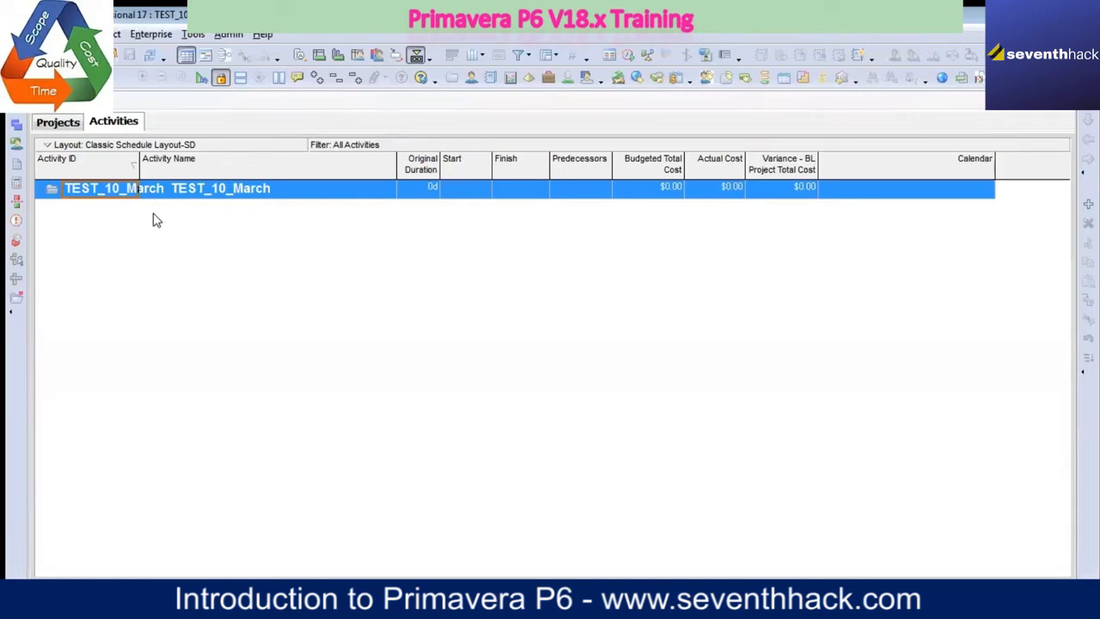
Step: Show the Gantt chart beside the activity table and enlarge it so the table ends just after the Finish column
left_click(205, 57)
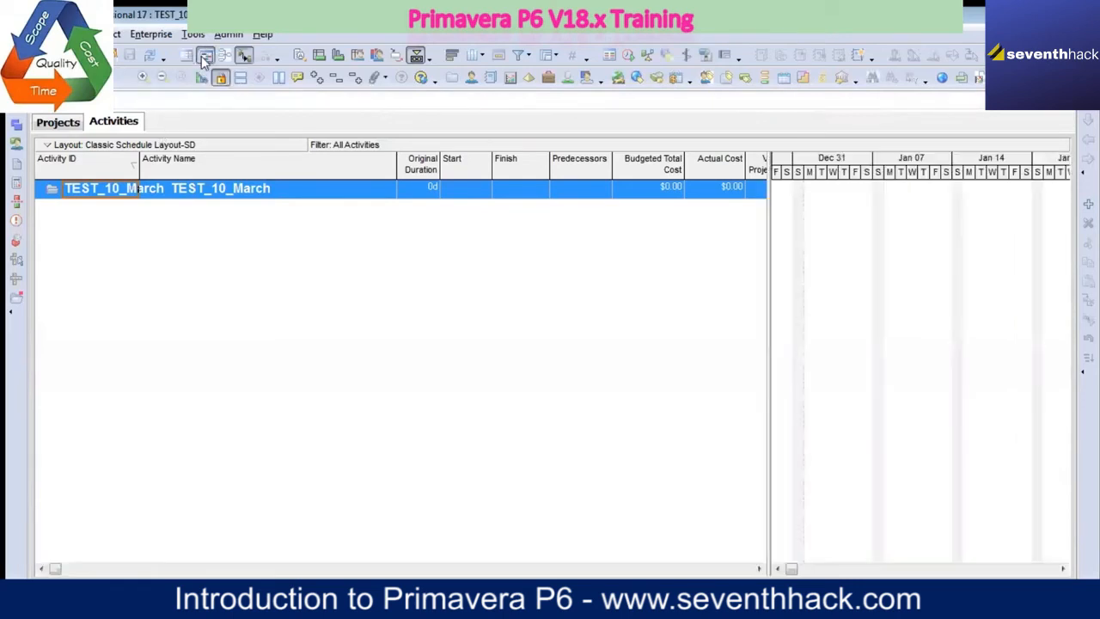
left_click_drag(767, 326, 542, 283)
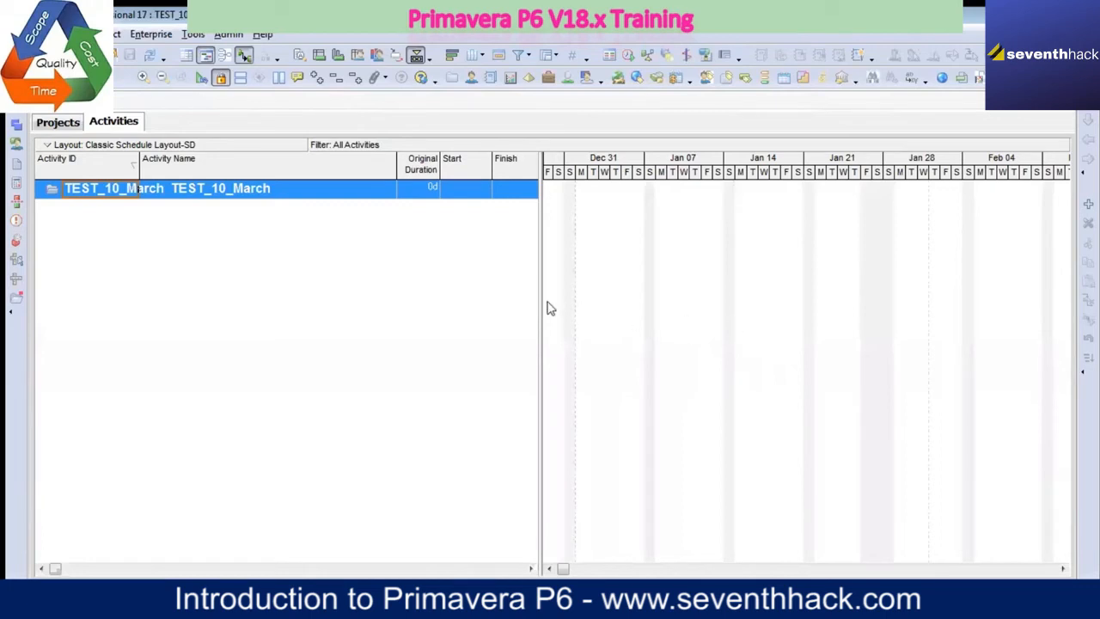
left_click_drag(540, 299, 574, 302)
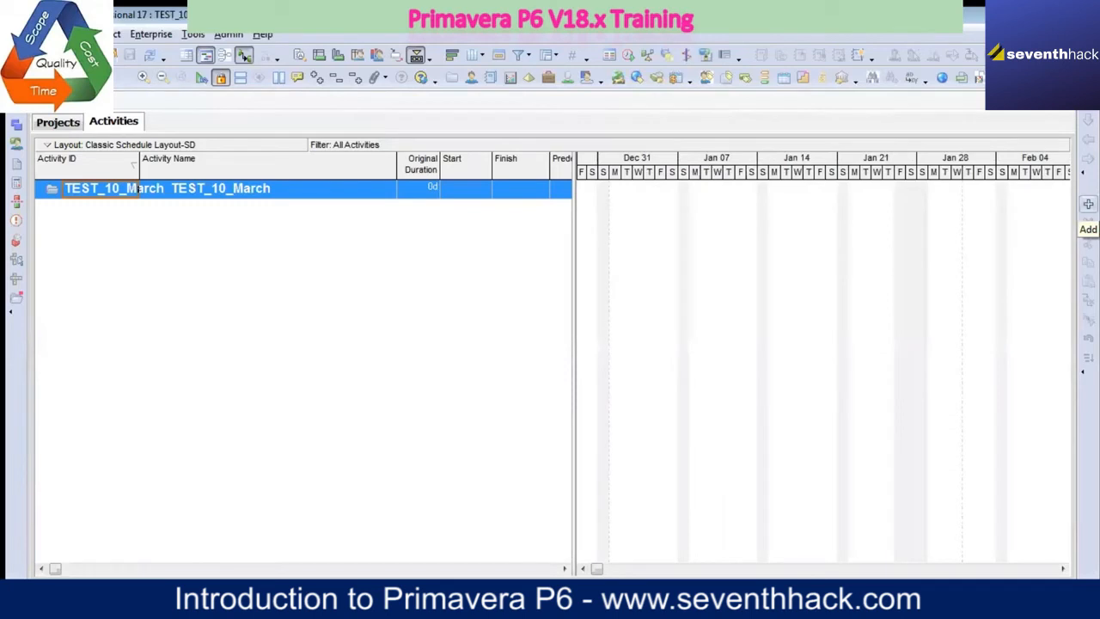
Step: Add a new activity to the TEST_10_March project
right_click(262, 191)
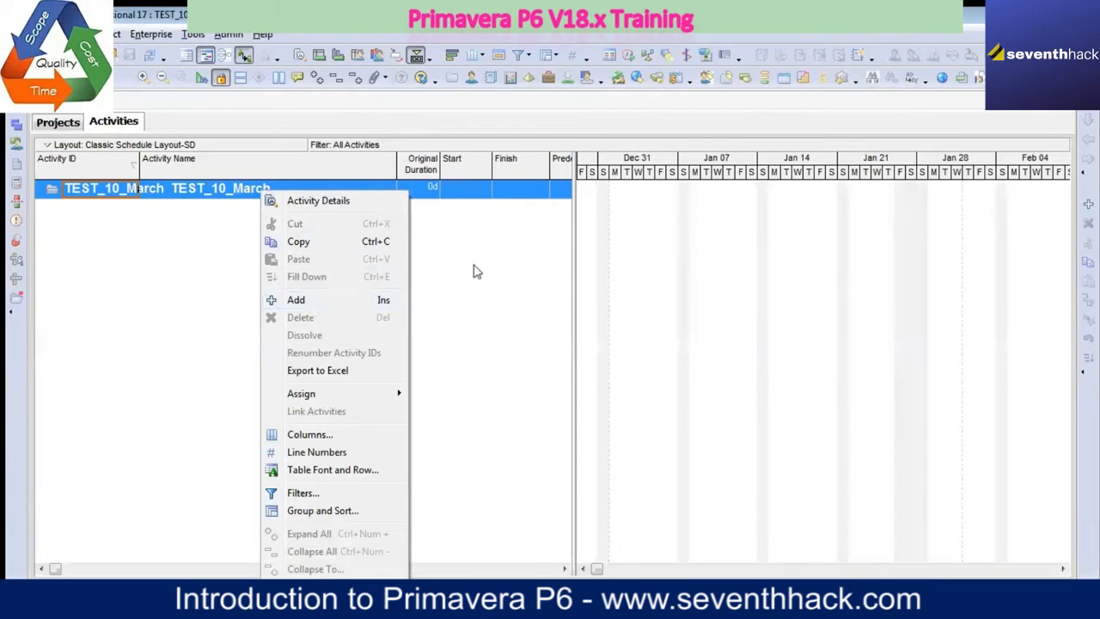
left_click(427, 305)
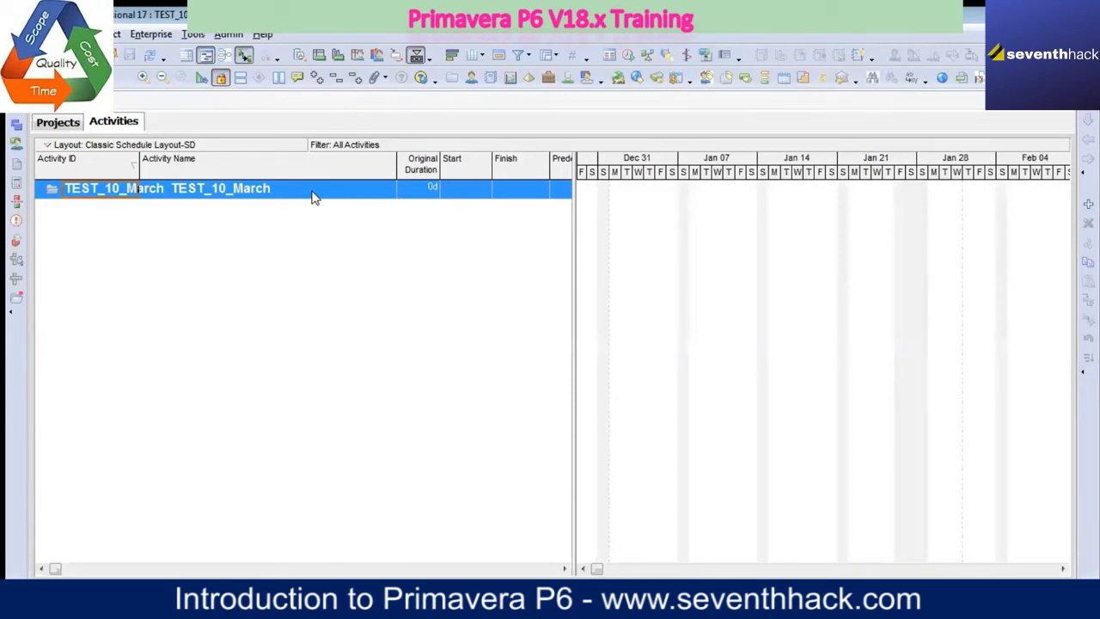
key("Insert")
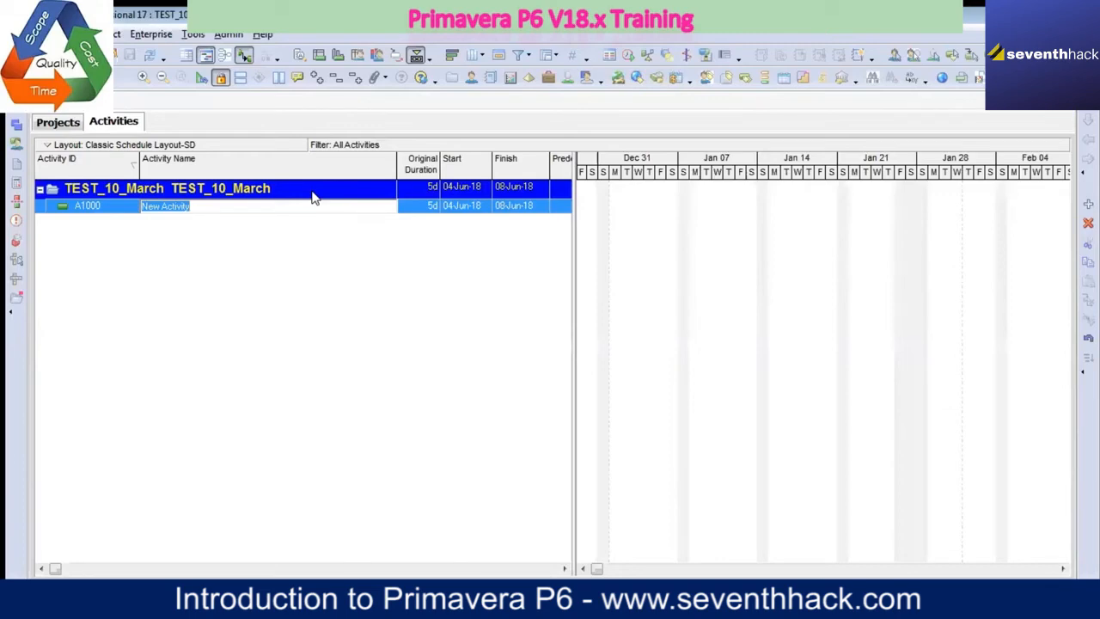
Step: Review TEST_10_March among the LEARN projects in the Projects view, then reopen it in the Activities view
left_click(70, 124)
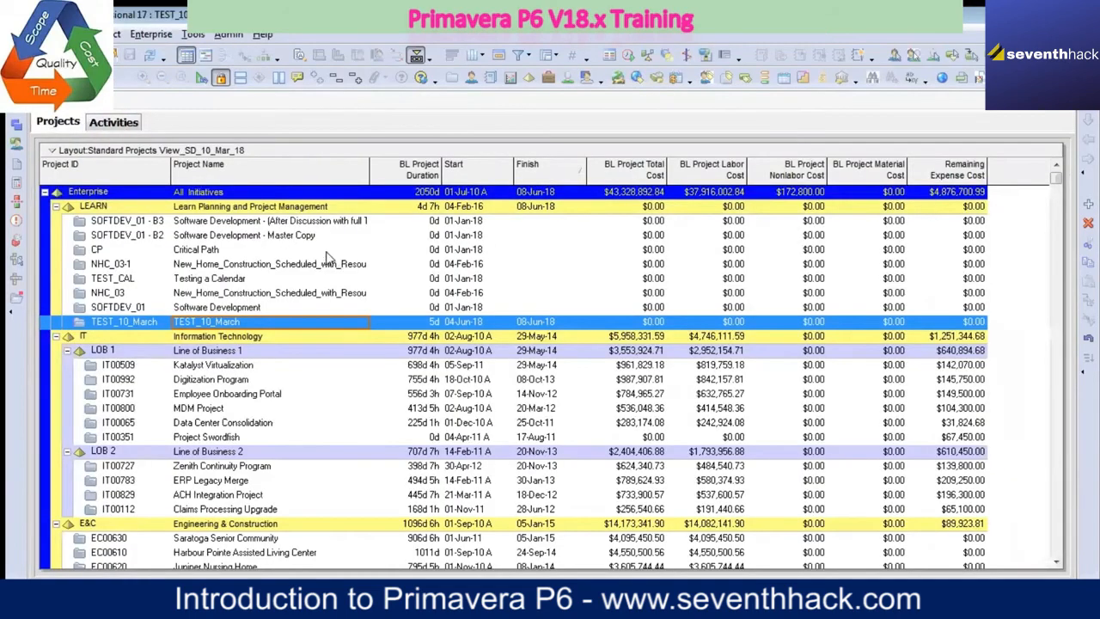
left_click(224, 221)
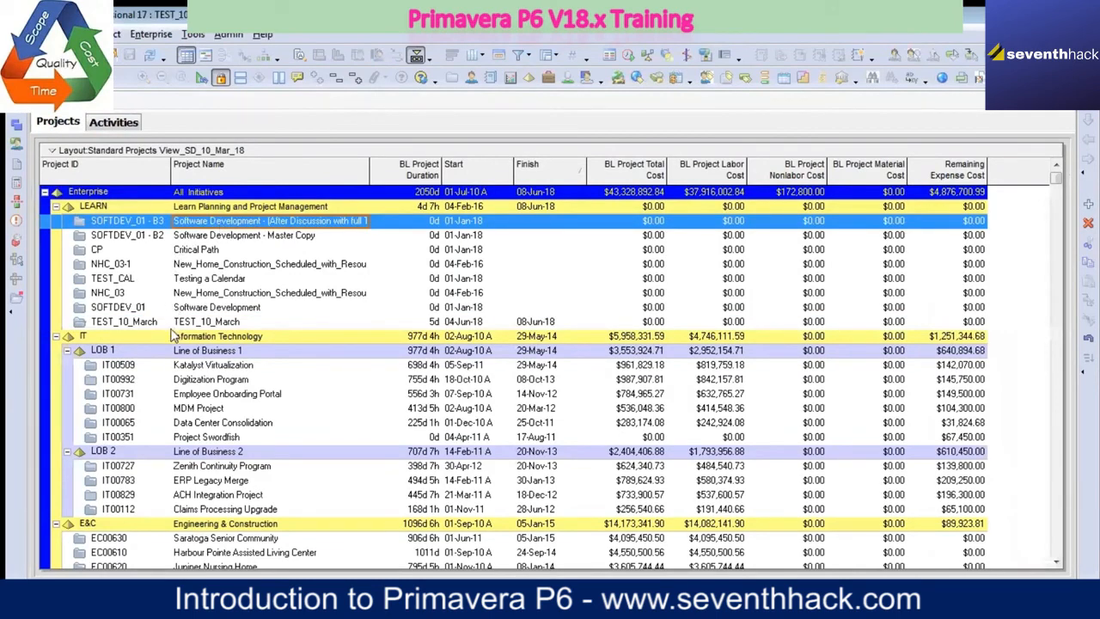
left_click(246, 323)
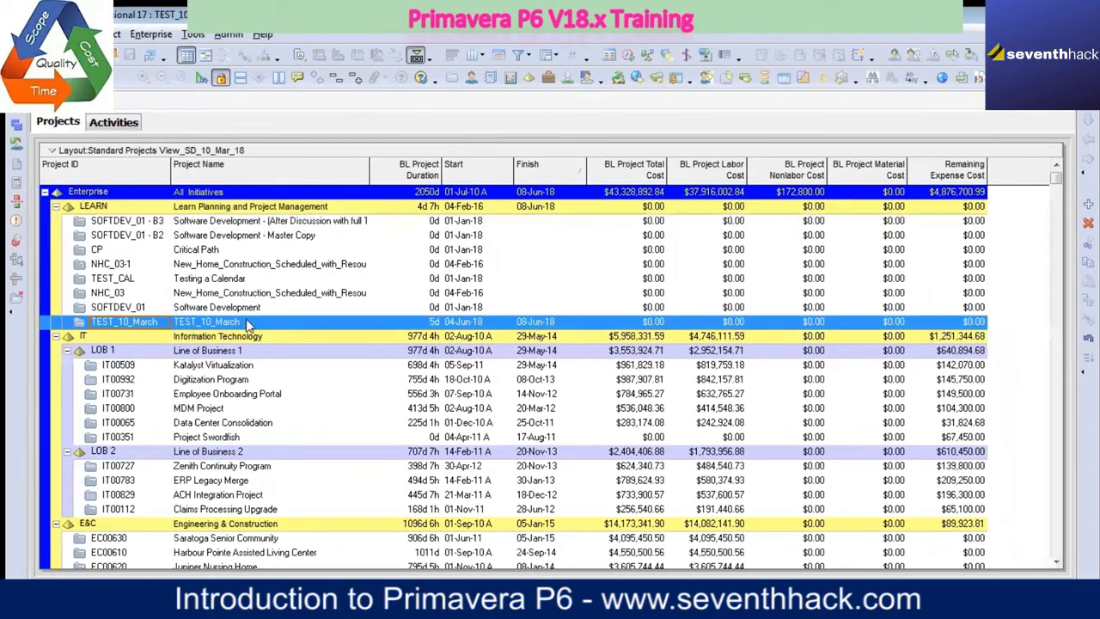
right_click(246, 322)
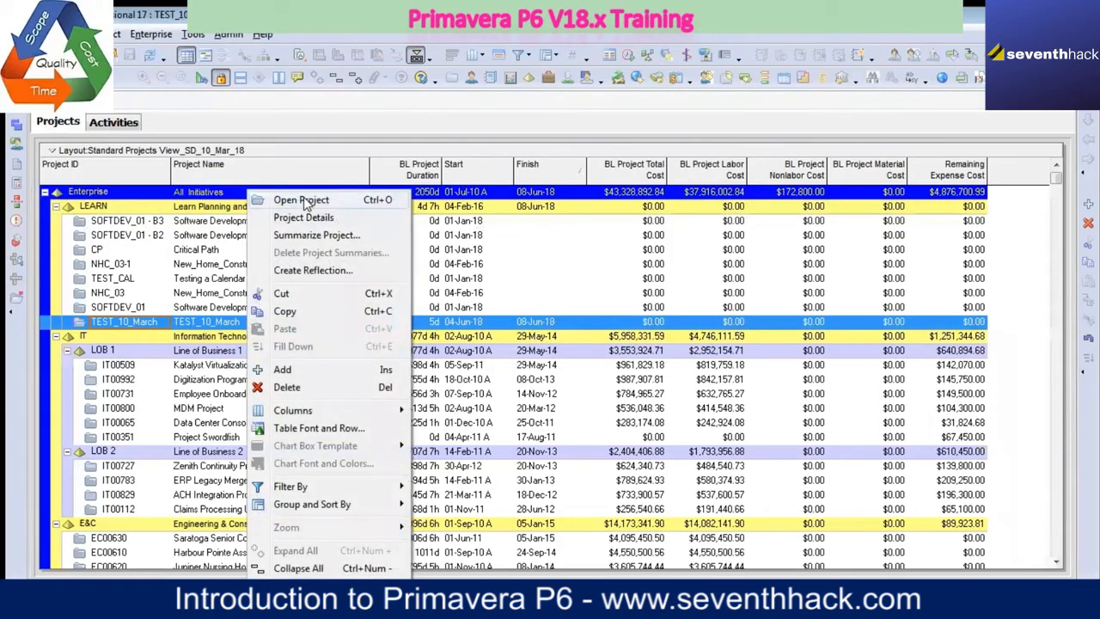
left_click(307, 201)
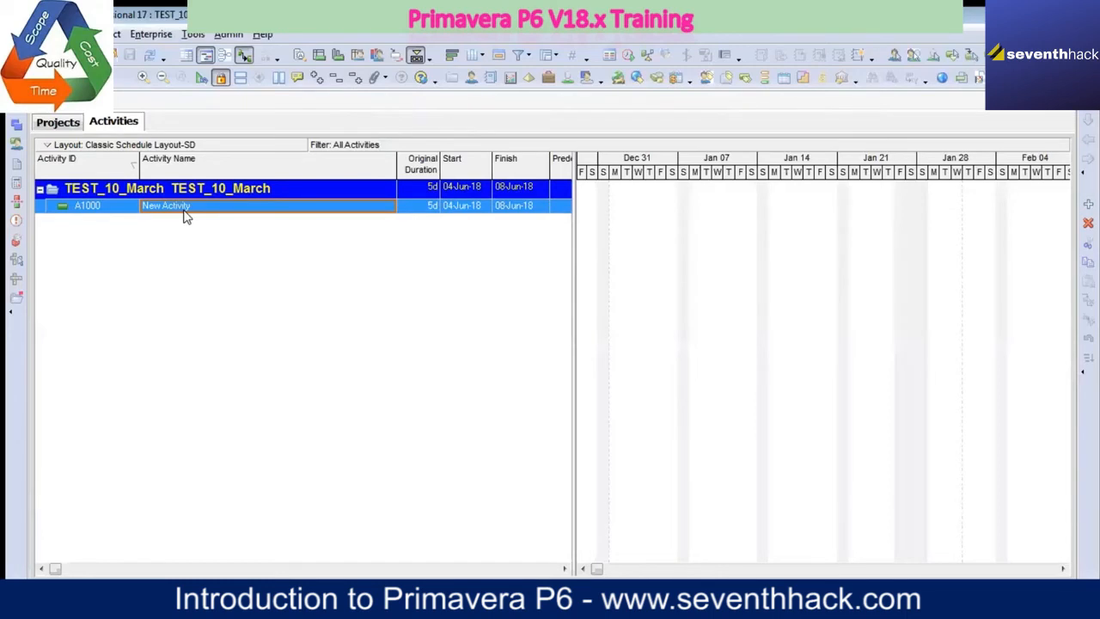
Step: Name the new activity Task 1, narrow the Activity Name column, and widen the activity table slightly
type("Task 1")
key("Return")
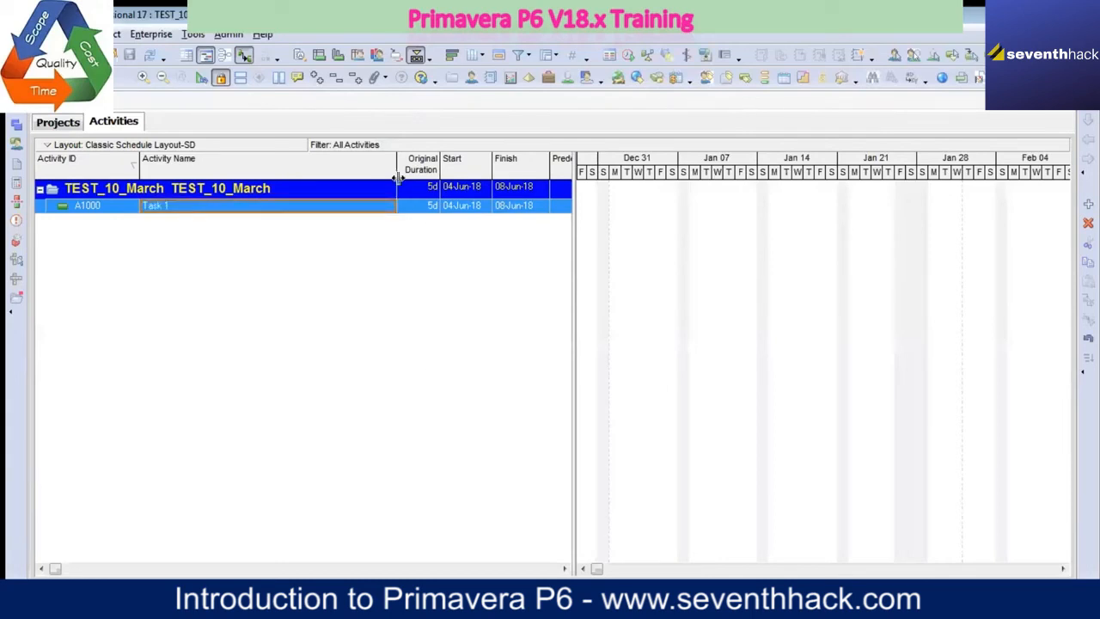
left_click_drag(394, 170, 215, 163)
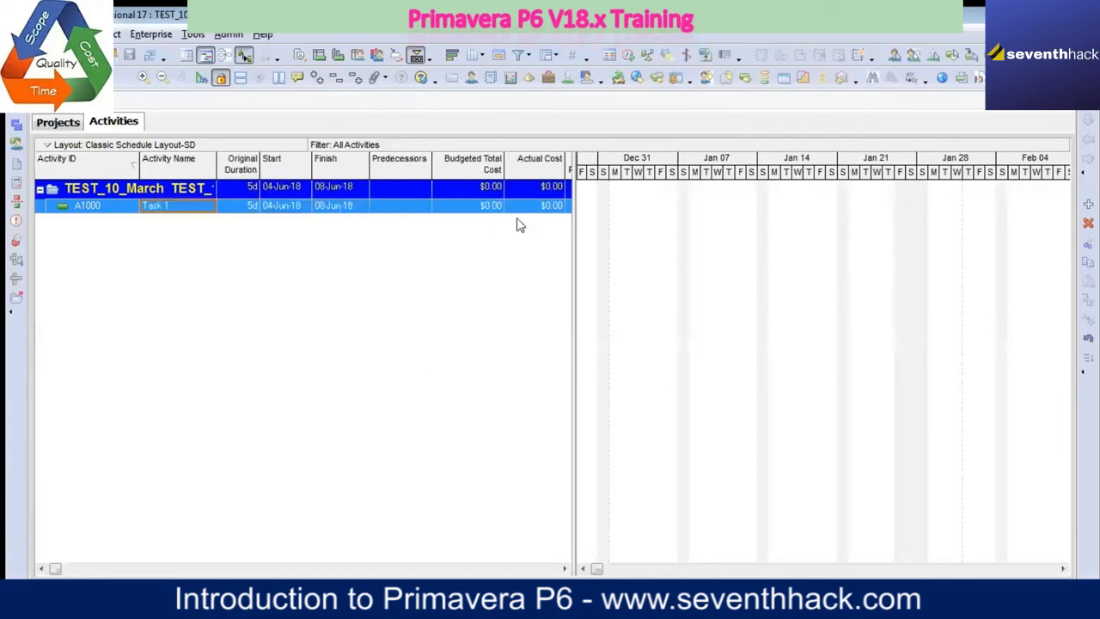
left_click_drag(572, 241, 590, 242)
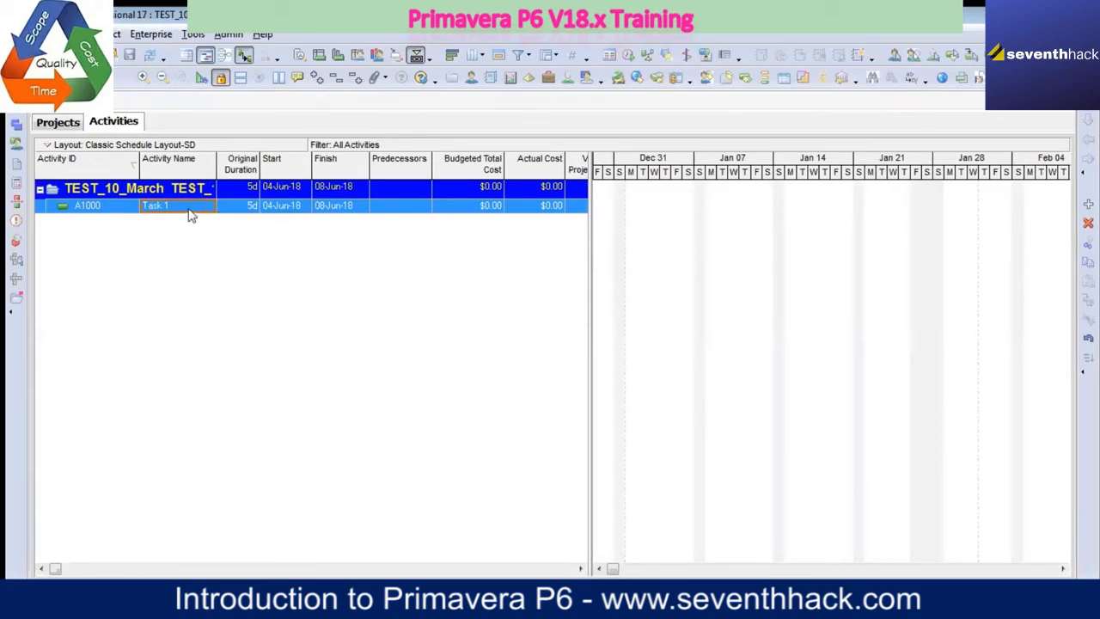
Step: Bring Task 1's bar into view in the Gantt chart, look over the later dates, and return to the bar
double_click(640, 206)
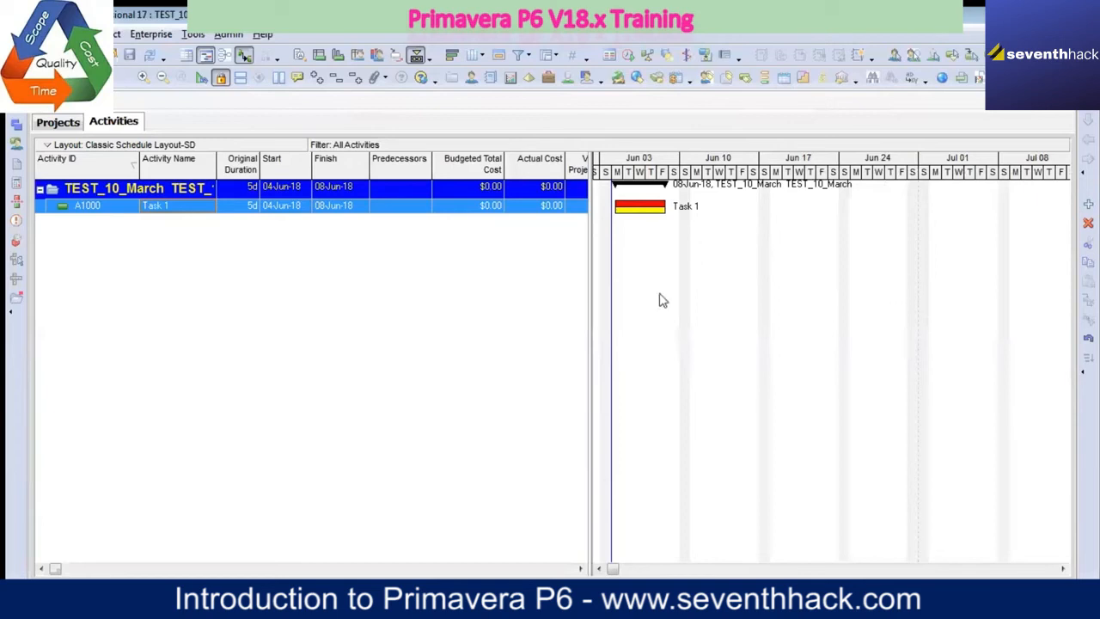
left_click_drag(615, 569, 1050, 569)
left_click(1064, 569)
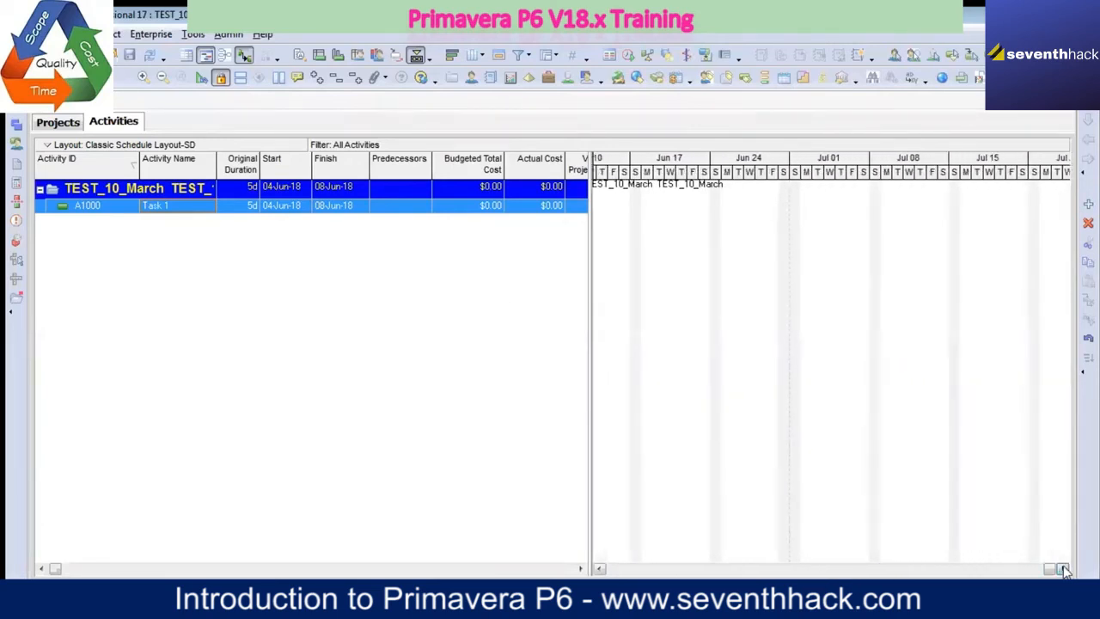
left_click(1064, 569)
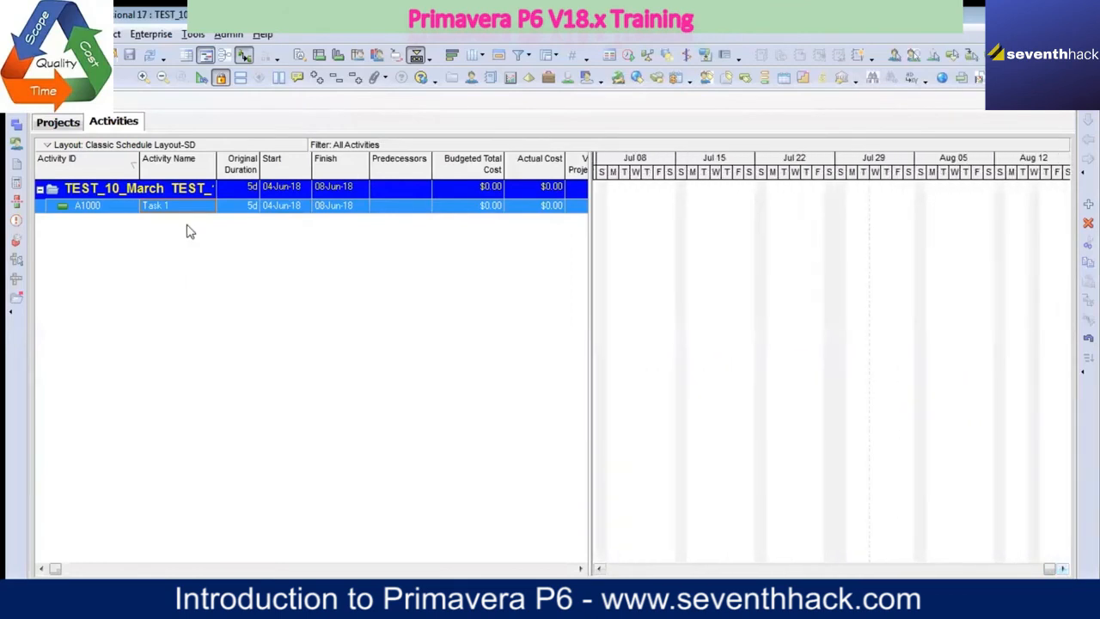
double_click(644, 208)
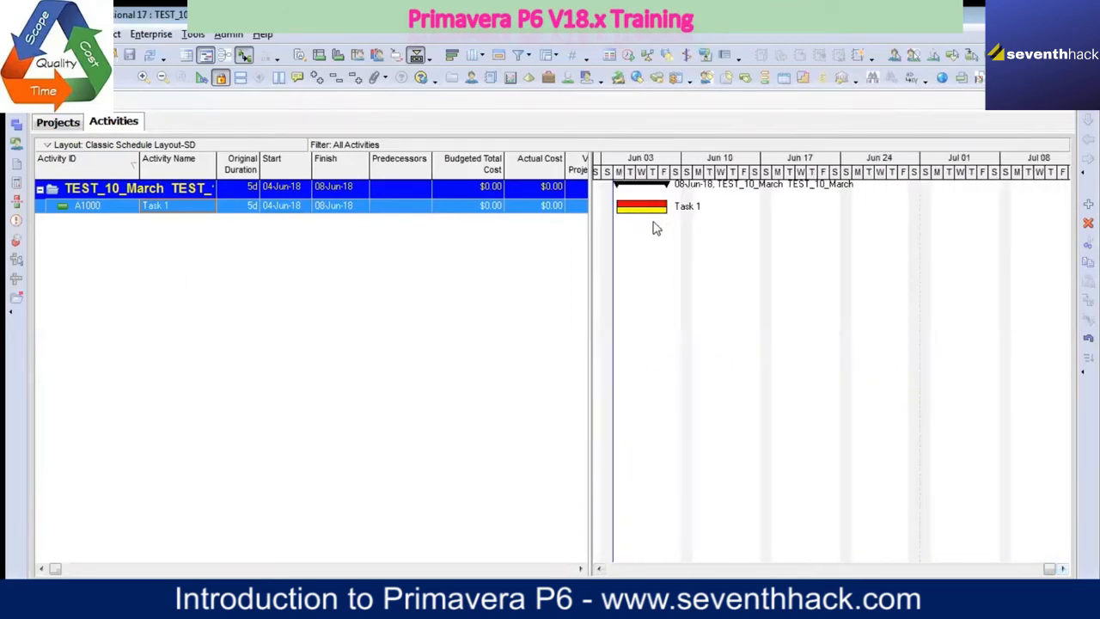
Step: Set Task 1's original duration to 6d, and hide and redisplay the Gantt chart
left_click(244, 210)
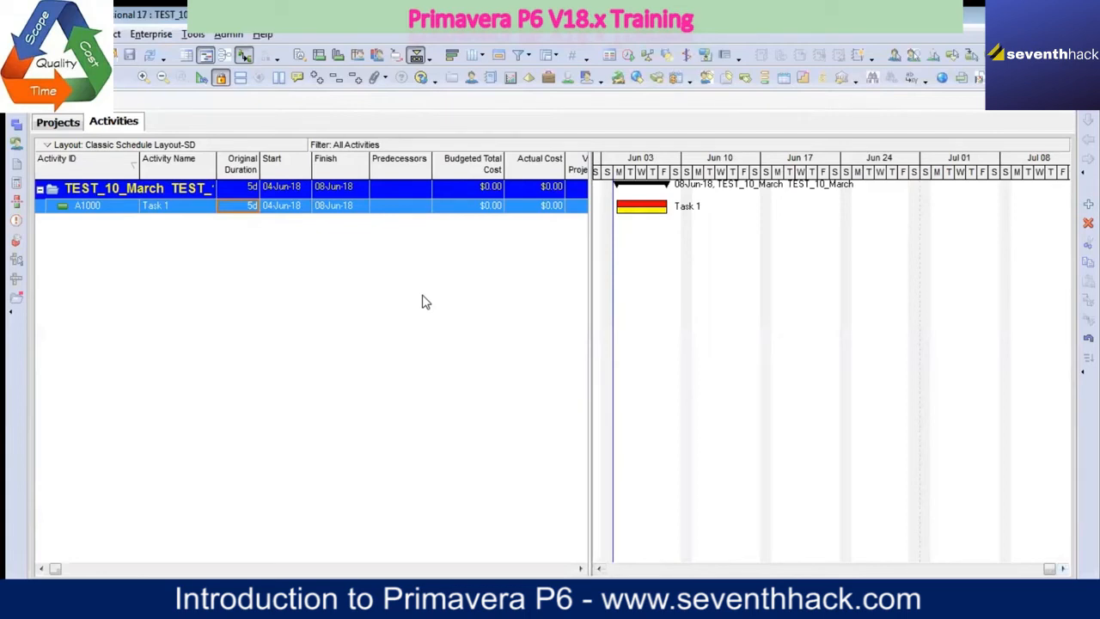
type("6d")
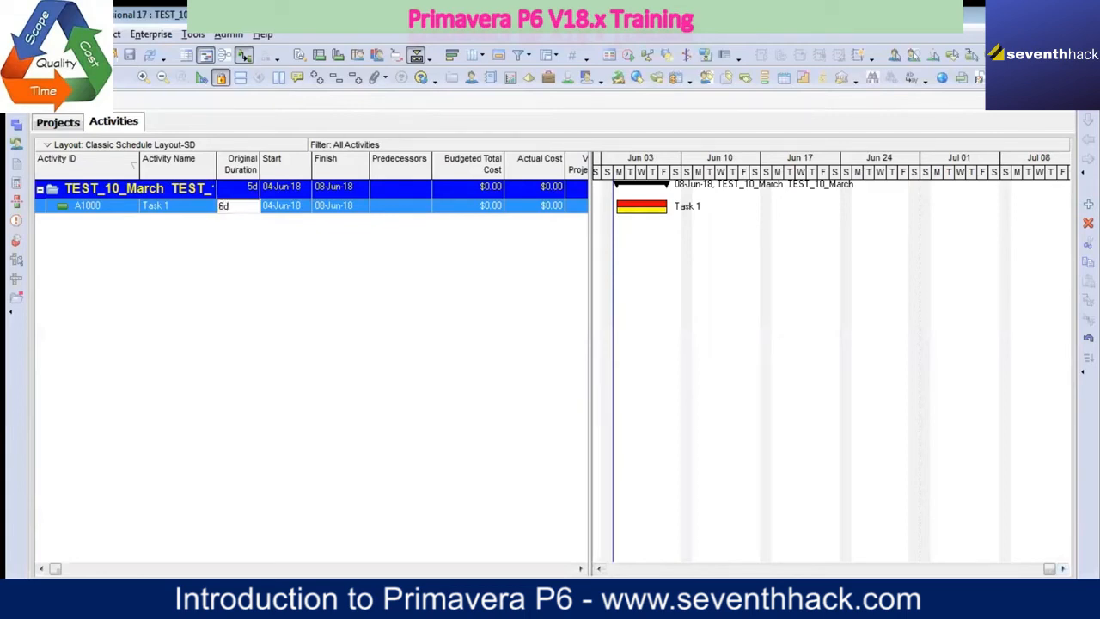
key("Return")
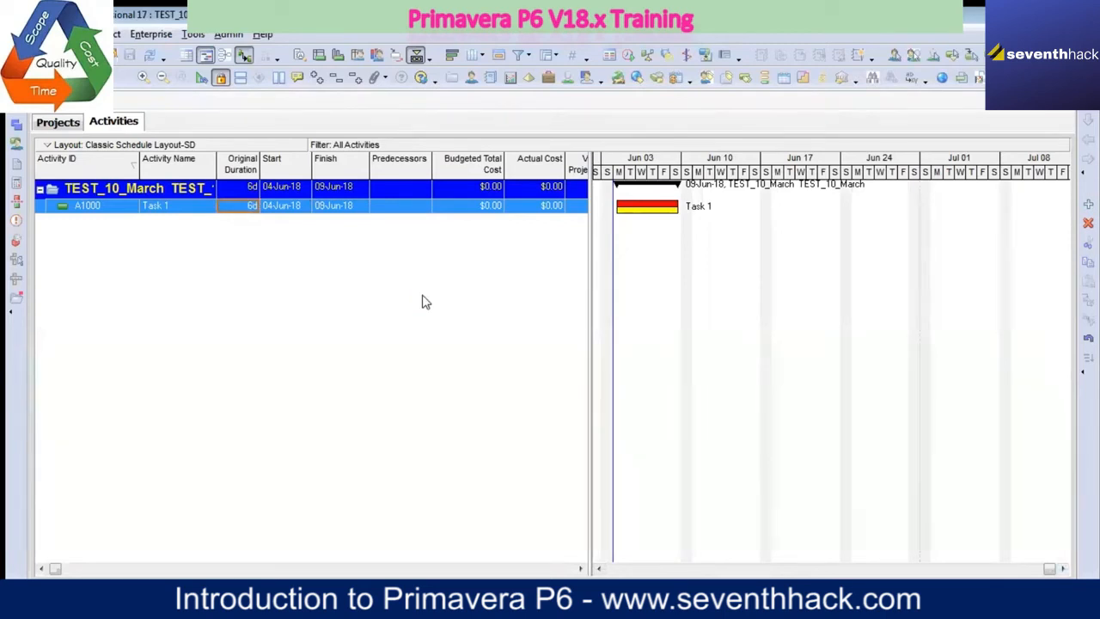
left_click(206, 56)
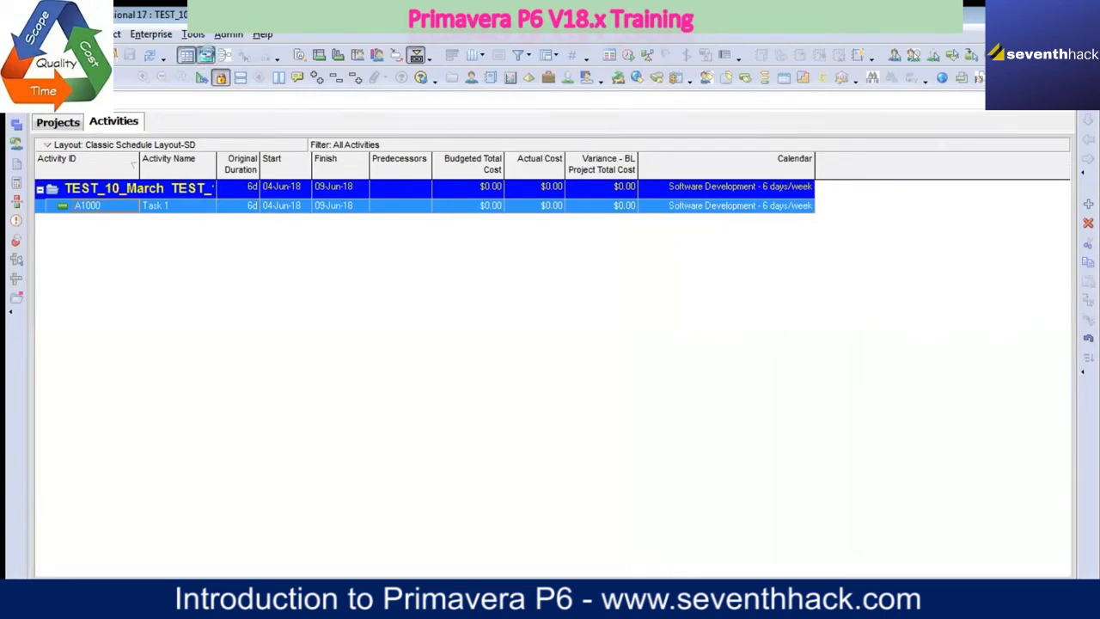
left_click(206, 56)
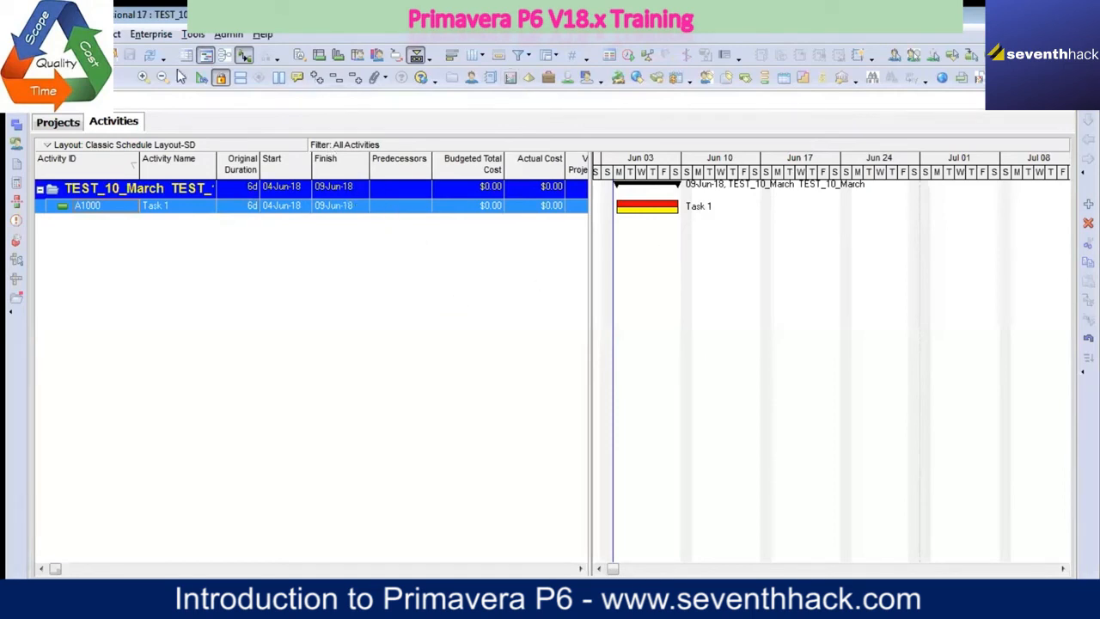
Step: Show the project details of TEST_10_March in the Projects view, enlarge the details area, and view its schedule dates
left_click(57, 122)
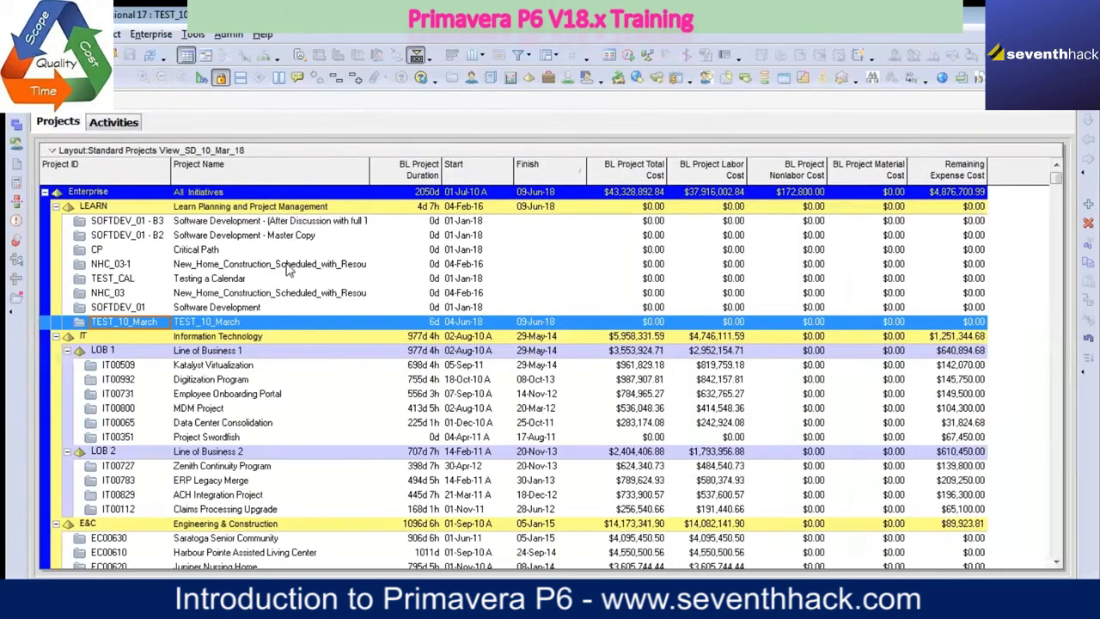
right_click(232, 327)
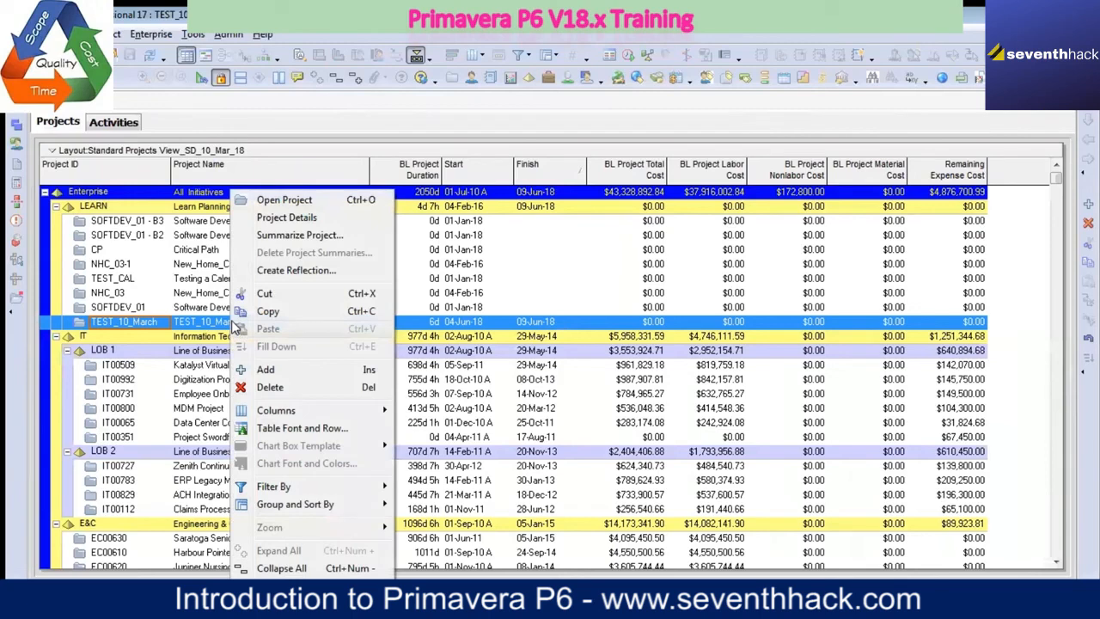
left_click(288, 218)
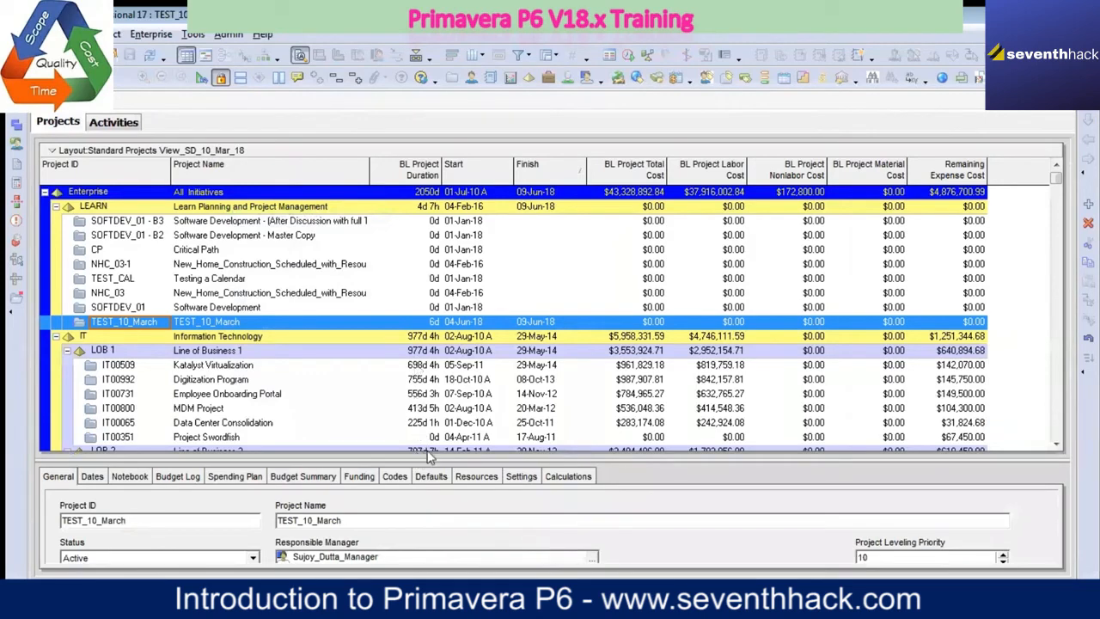
left_click_drag(471, 460, 470, 346)
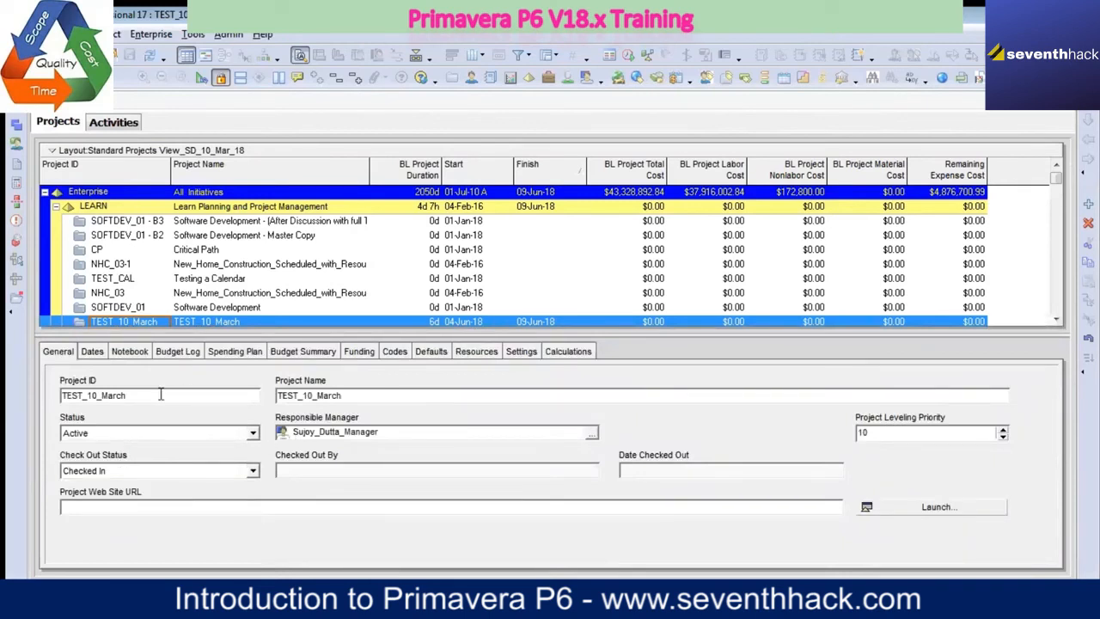
left_click(94, 358)
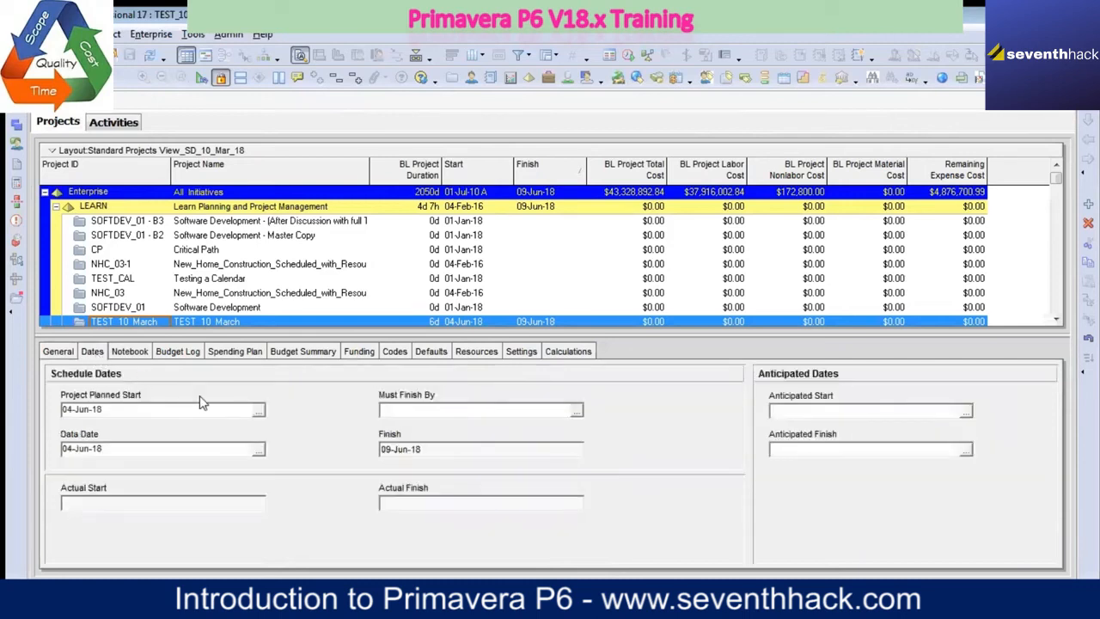
Step: Re-enter the year of TEST_10_March's project planned start to keep 04-Jun-18, and hide the project details
left_click(124, 408)
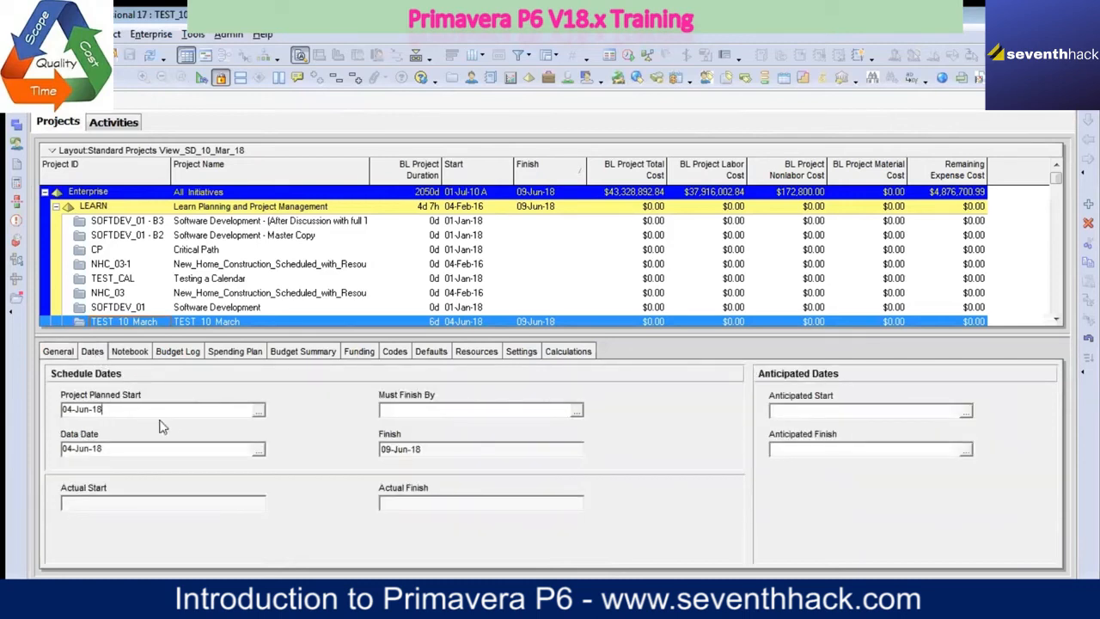
key("BackSpace")
type("3")
key("BackSpace")
type("8")
left_click(64, 352)
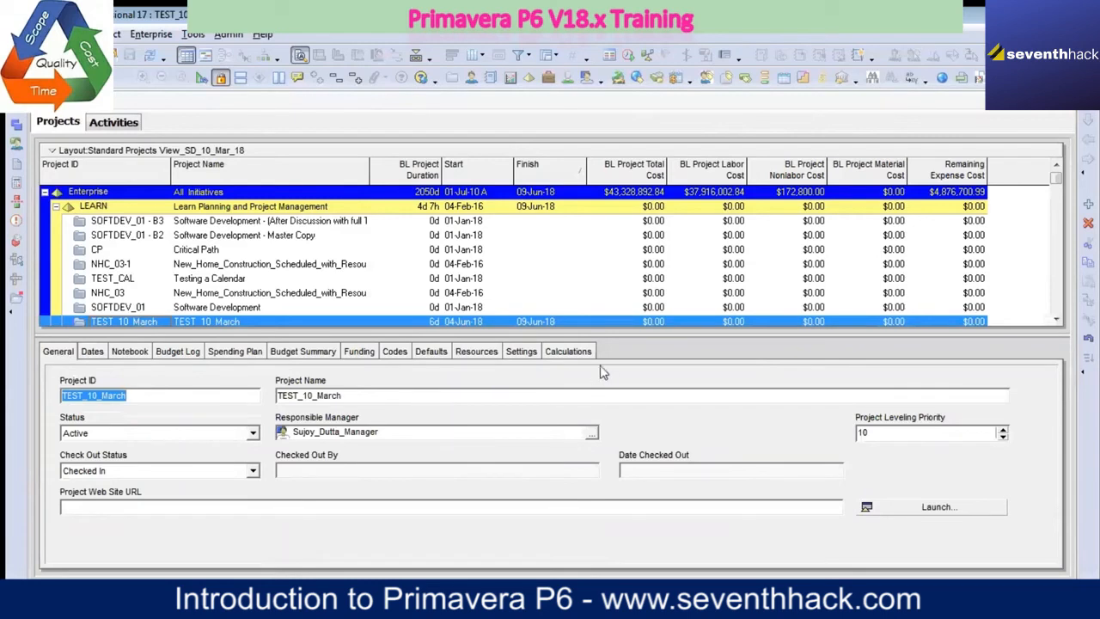
right_click(650, 352)
left_click(687, 359)
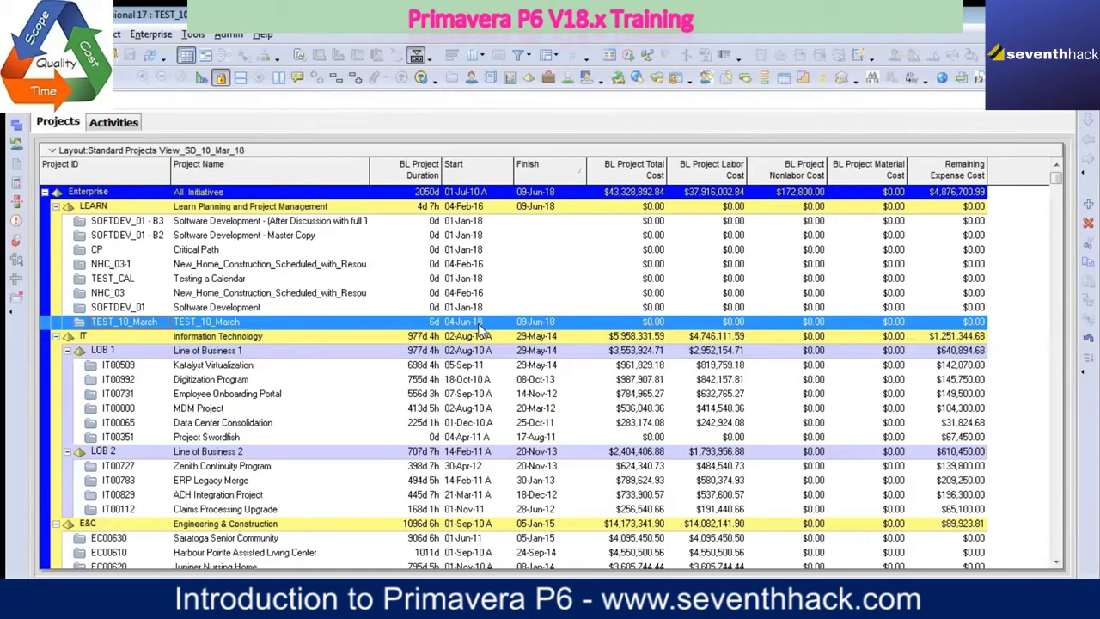
Step: Set Task 1's original duration to 7d in the Activities view
left_click(120, 124)
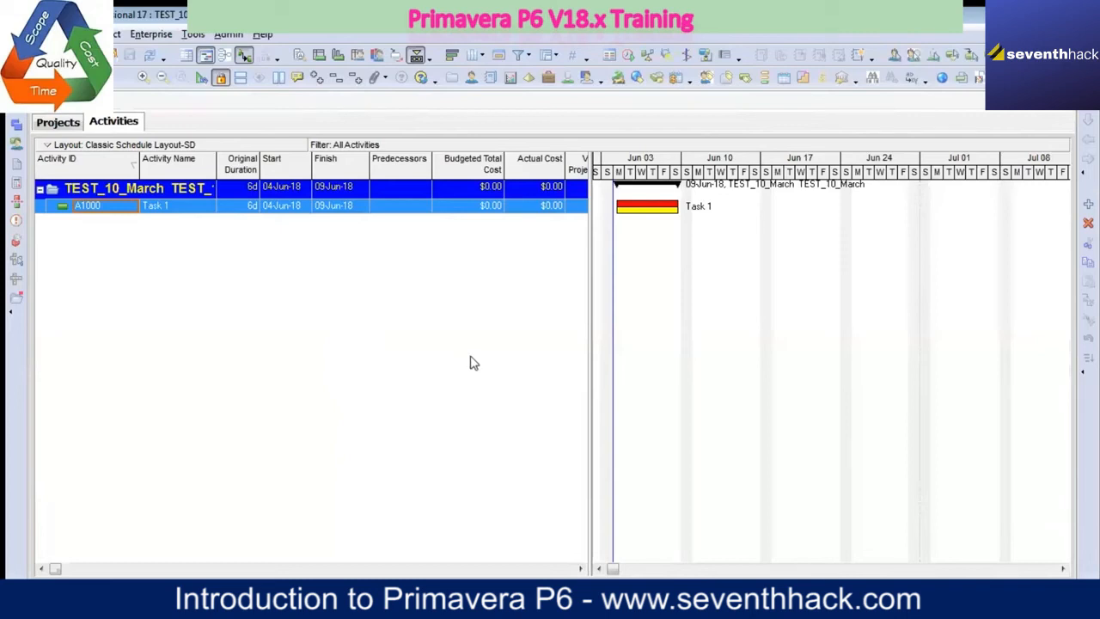
left_click(251, 208)
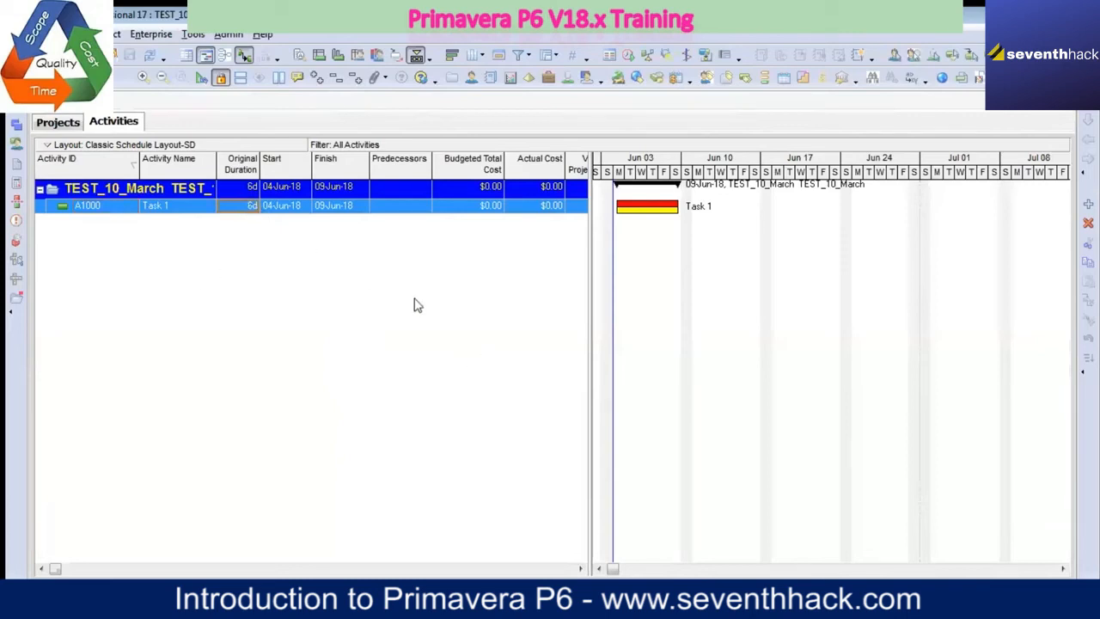
type("7d")
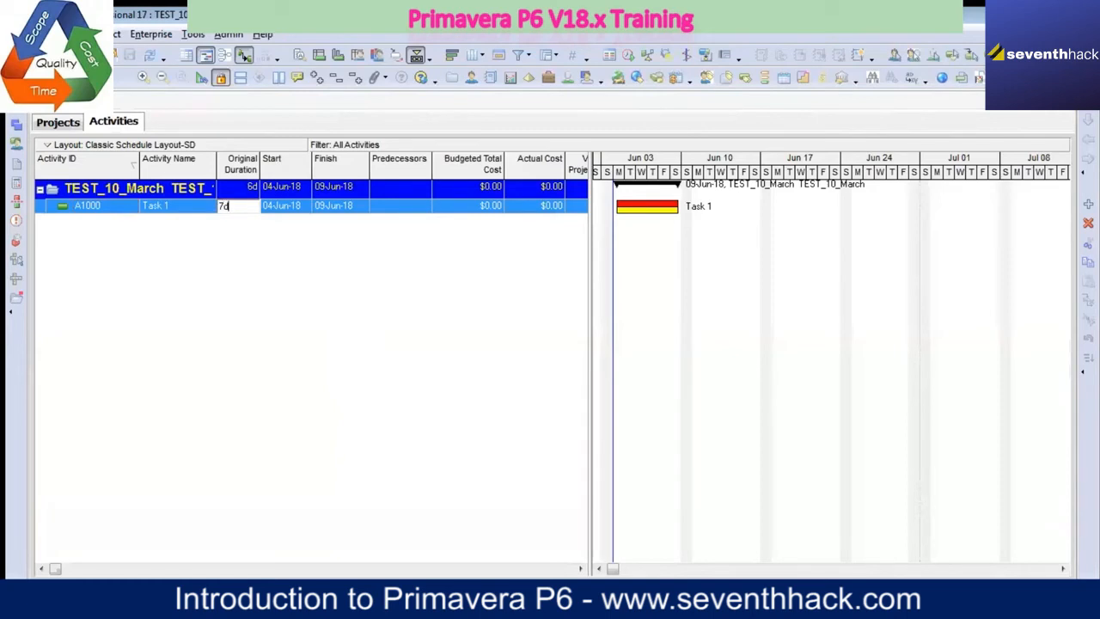
left_click(413, 306)
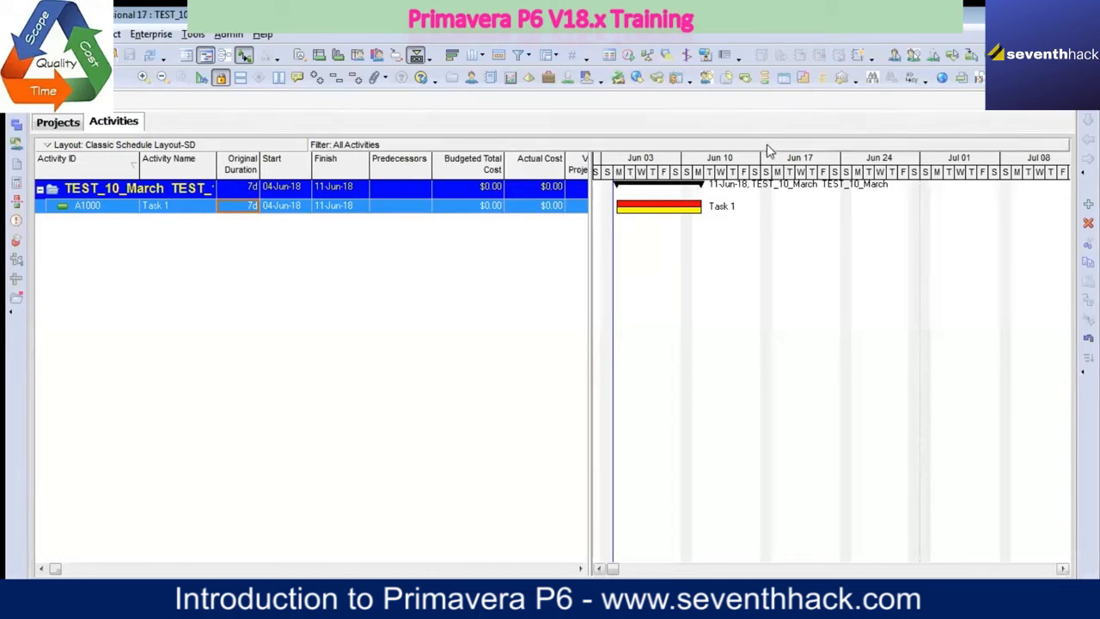
Step: Open the Gantt chart's bar definitions, widen the Name column, and review the list of bars with their timescales and filters
right_click(645, 235)
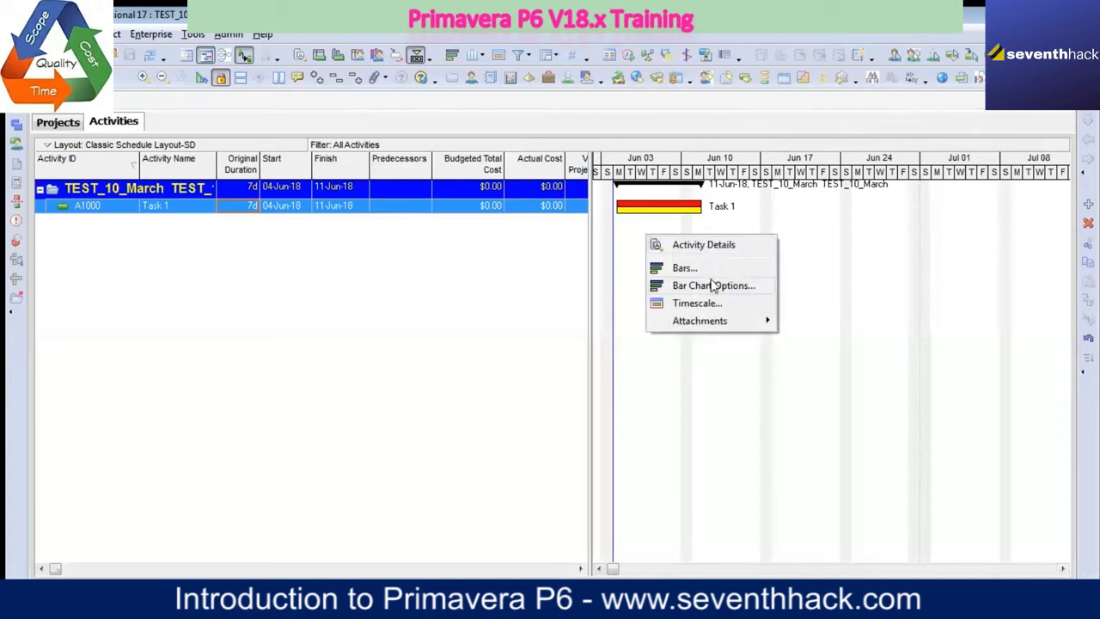
left_click(706, 268)
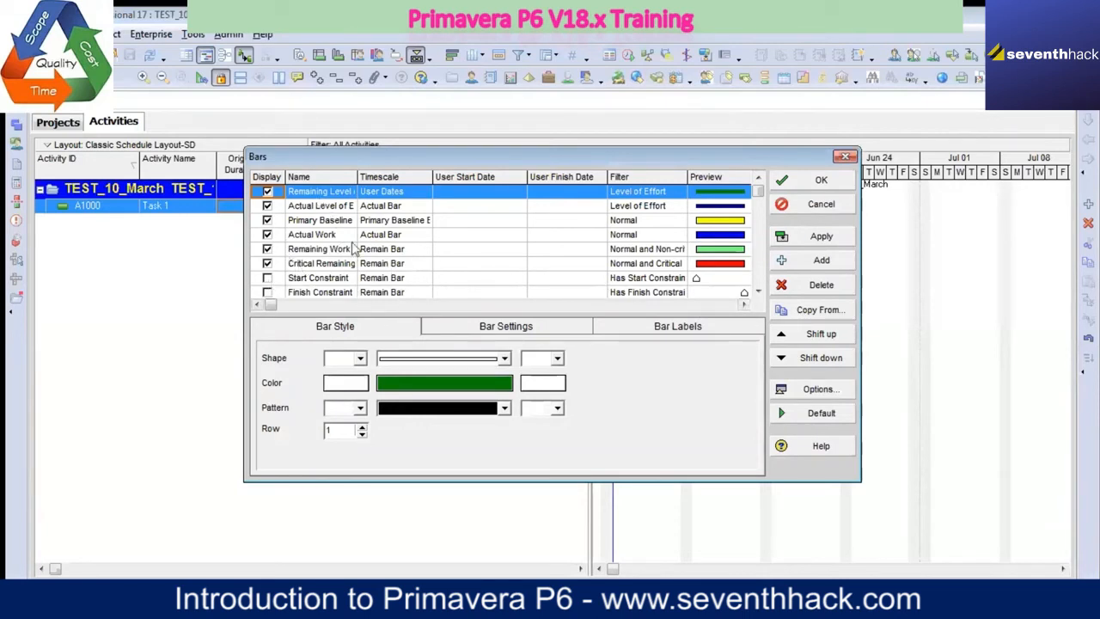
left_click_drag(357, 177, 410, 239)
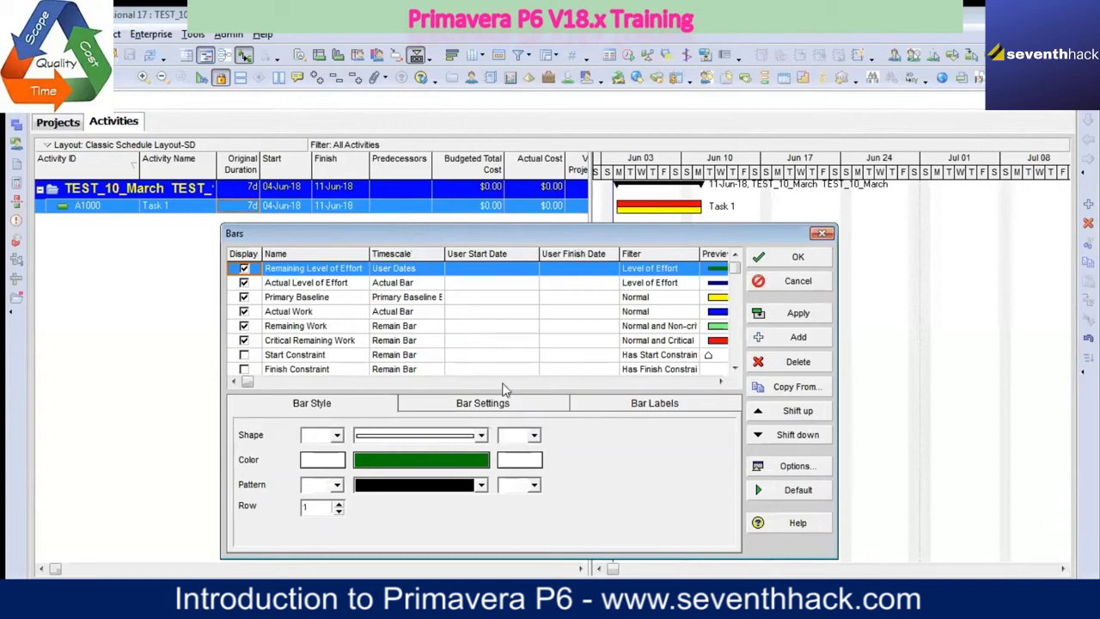
left_click(734, 368)
left_click(734, 369)
left_click(735, 369)
left_click(735, 369)
left_click(735, 368)
left_click(735, 368)
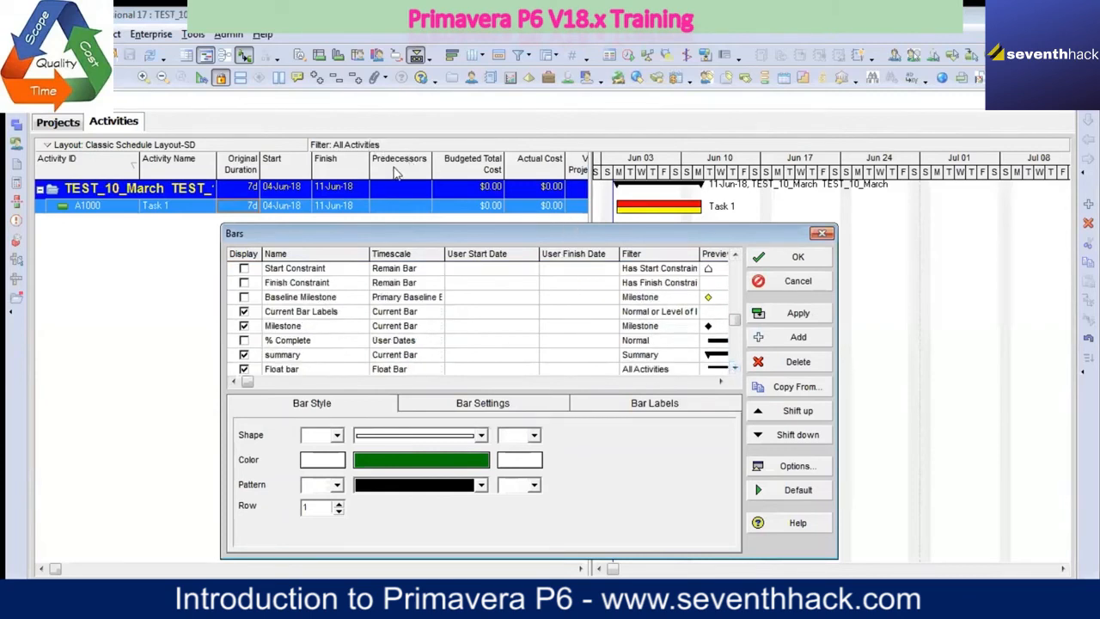
left_click_drag(439, 238, 438, 191)
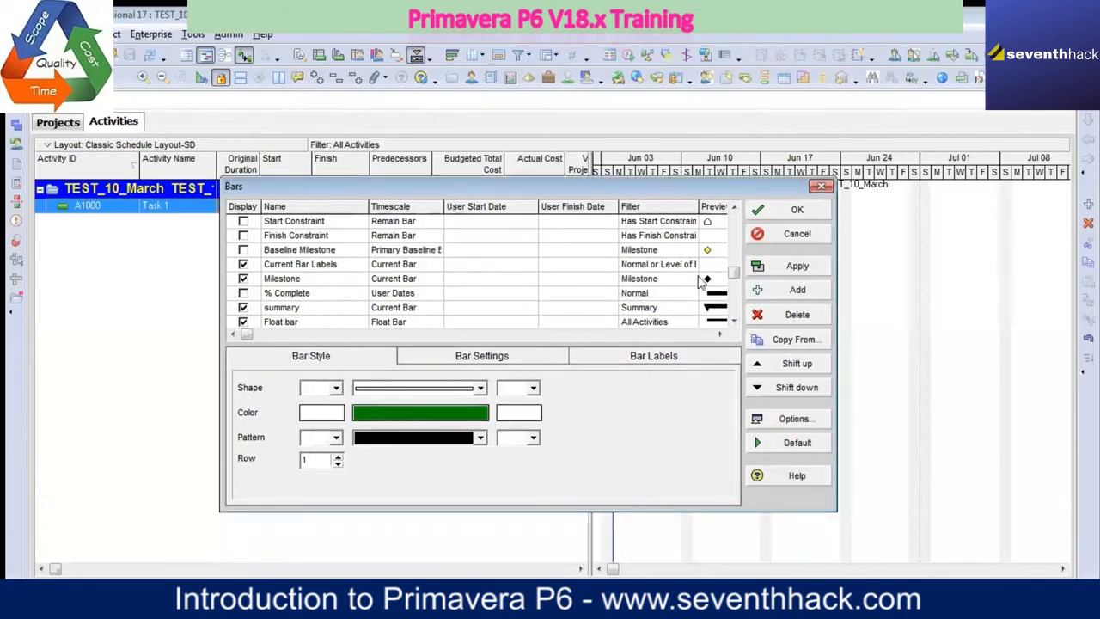
left_click_drag(733, 270, 733, 223)
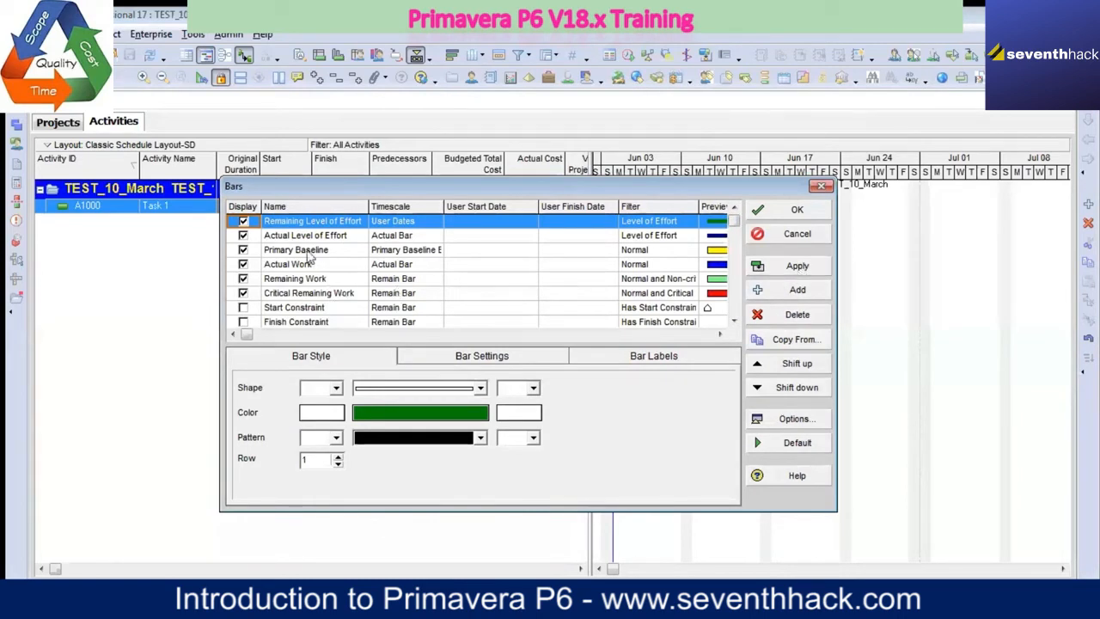
Step: Narrow the User Finish Date column, widen the Timescale column, and inspect the bar shape options for Primary Baseline
left_click_drag(353, 185, 312, 245)
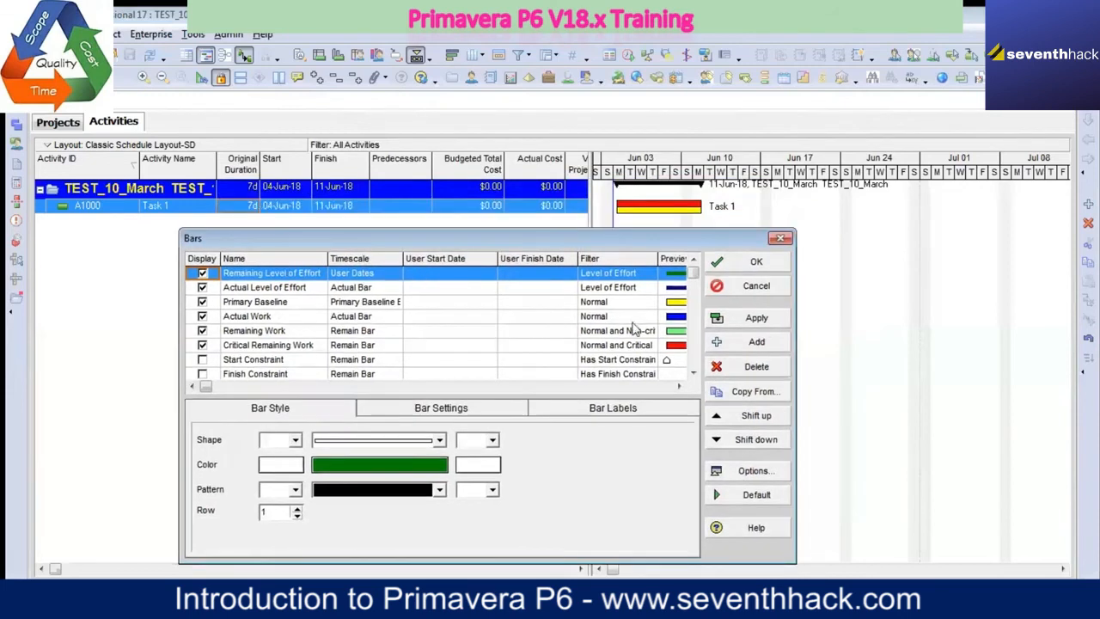
left_click_drag(579, 258, 528, 258)
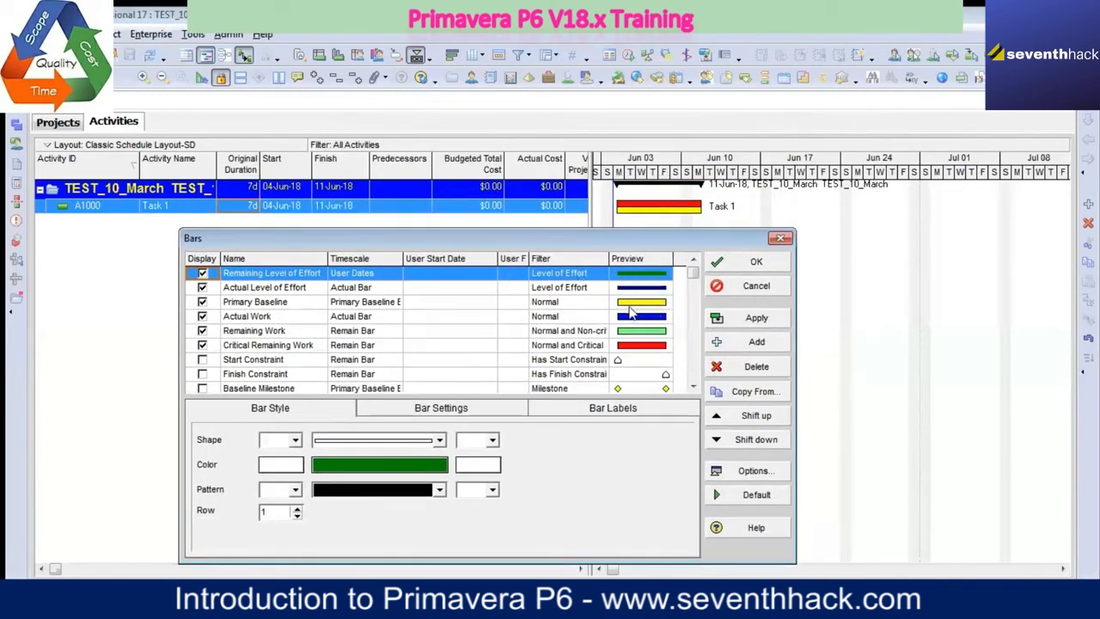
left_click(636, 306)
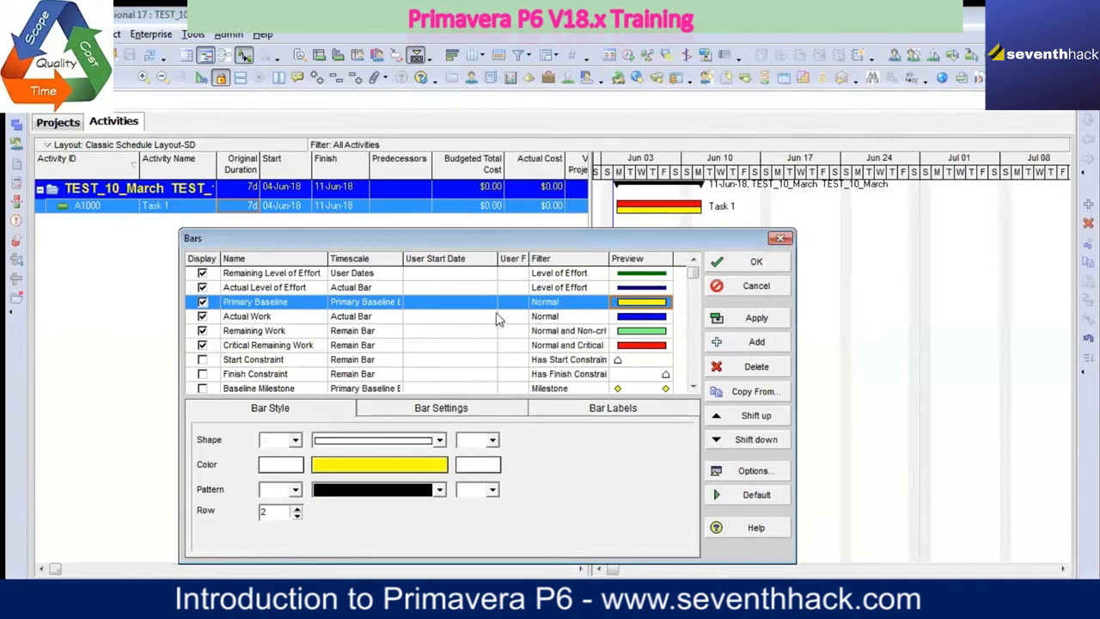
left_click_drag(400, 258, 434, 258)
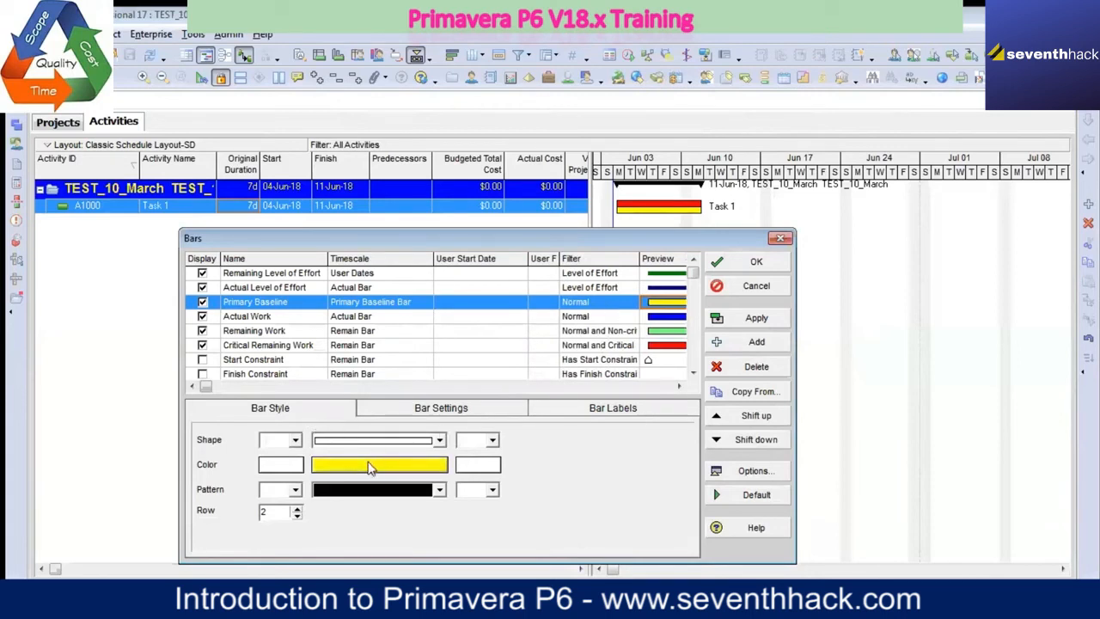
left_click(441, 443)
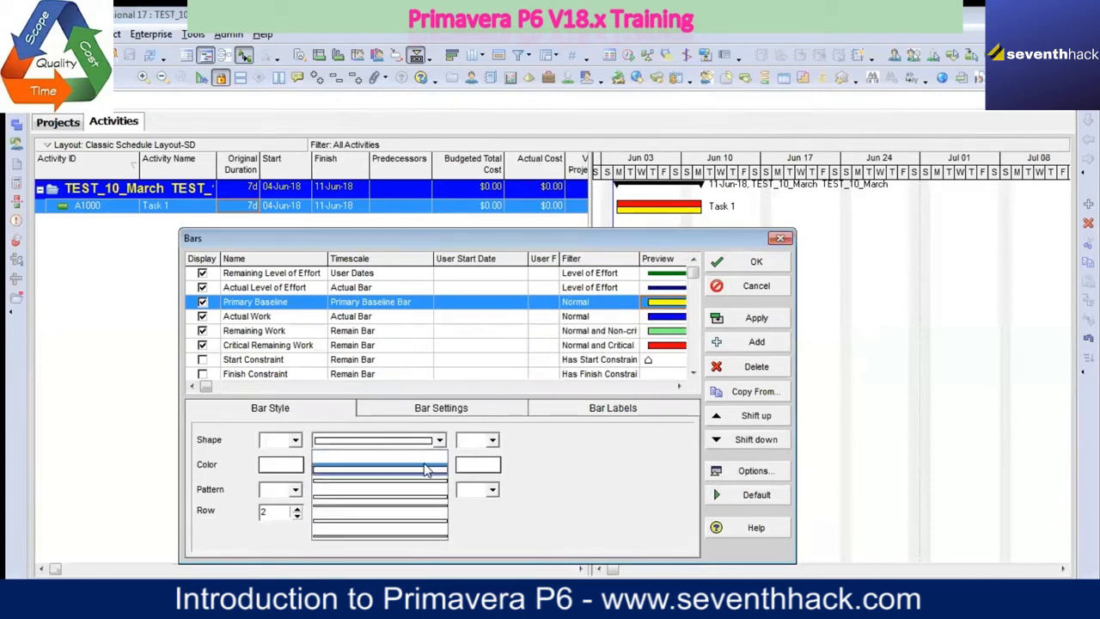
left_click(424, 469)
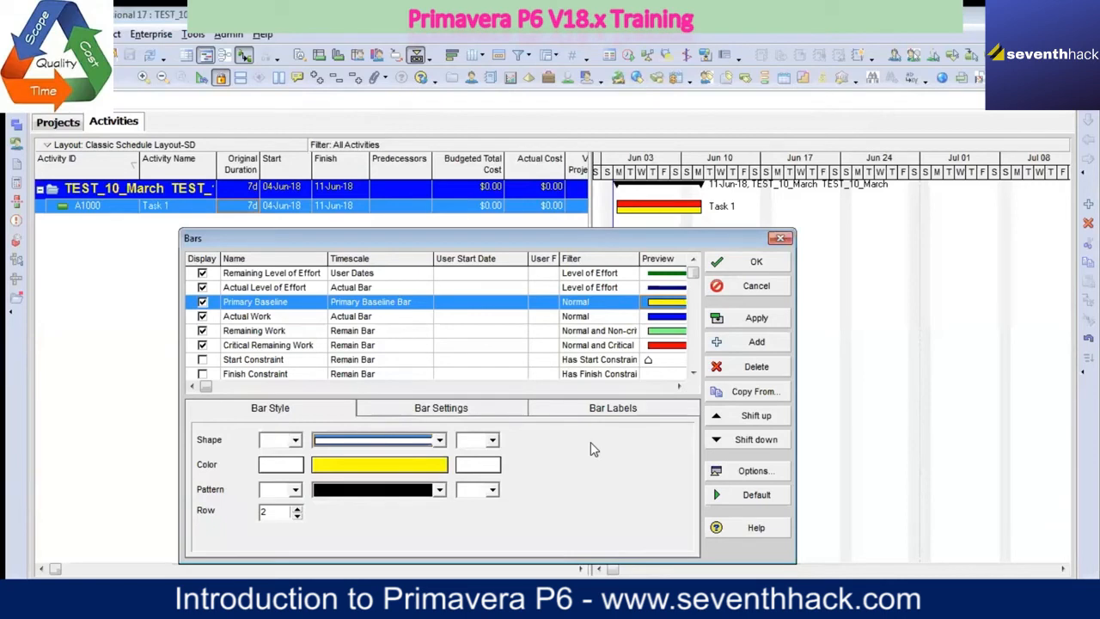
Step: Examine the bar styles of Actual Level of Effort, Primary Baseline, Actual Work, Remaining Work and Critical Remaining Work
left_click(307, 288)
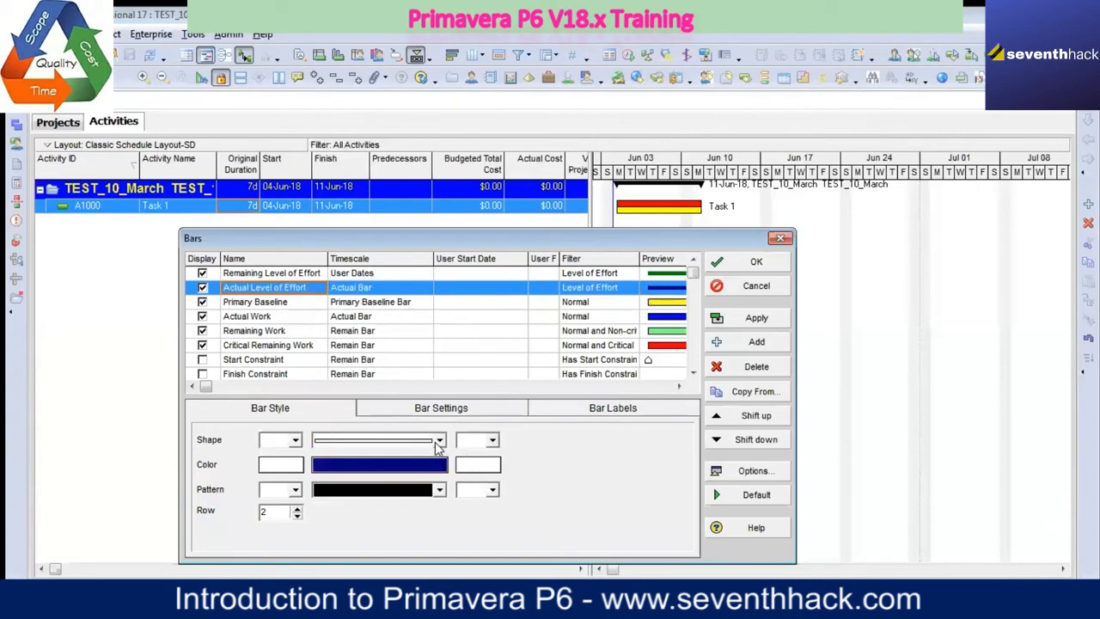
left_click(286, 305)
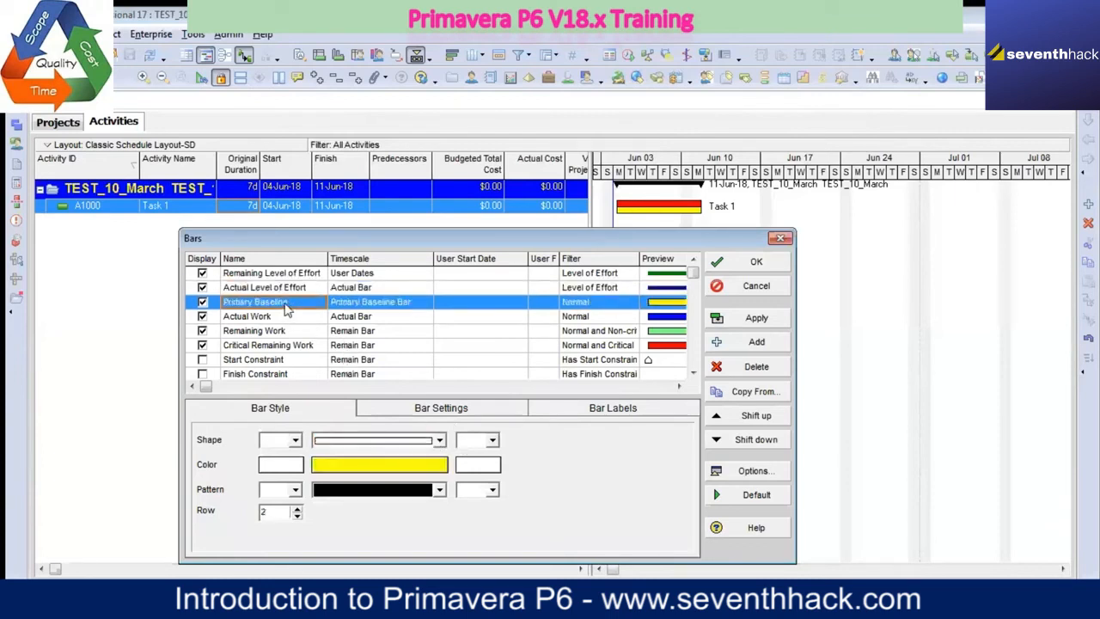
left_click(292, 318)
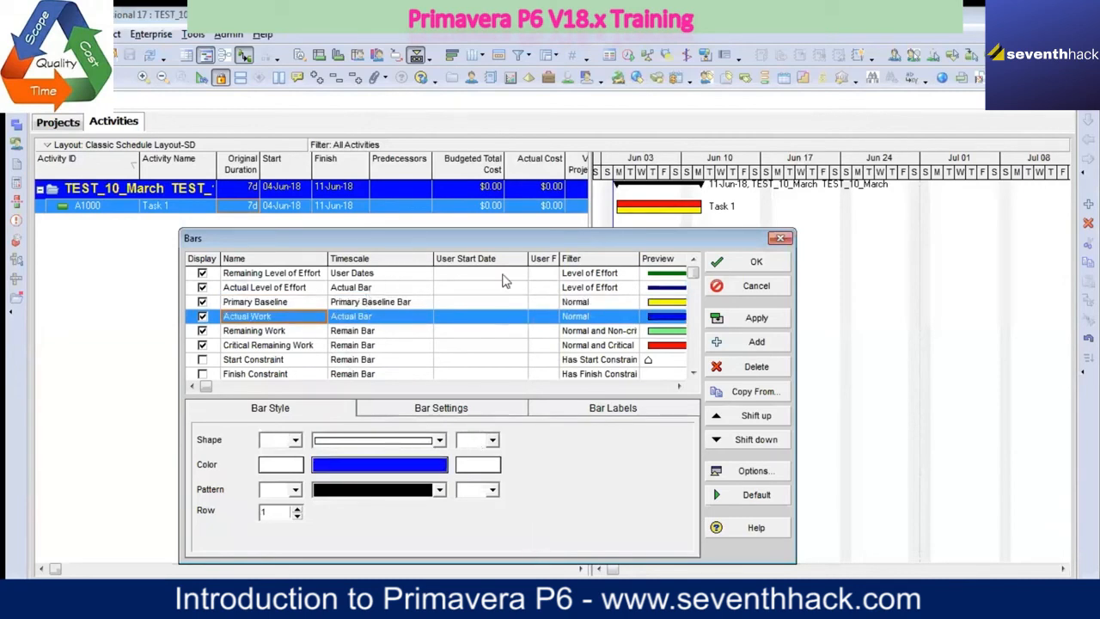
left_click_drag(507, 234, 378, 225)
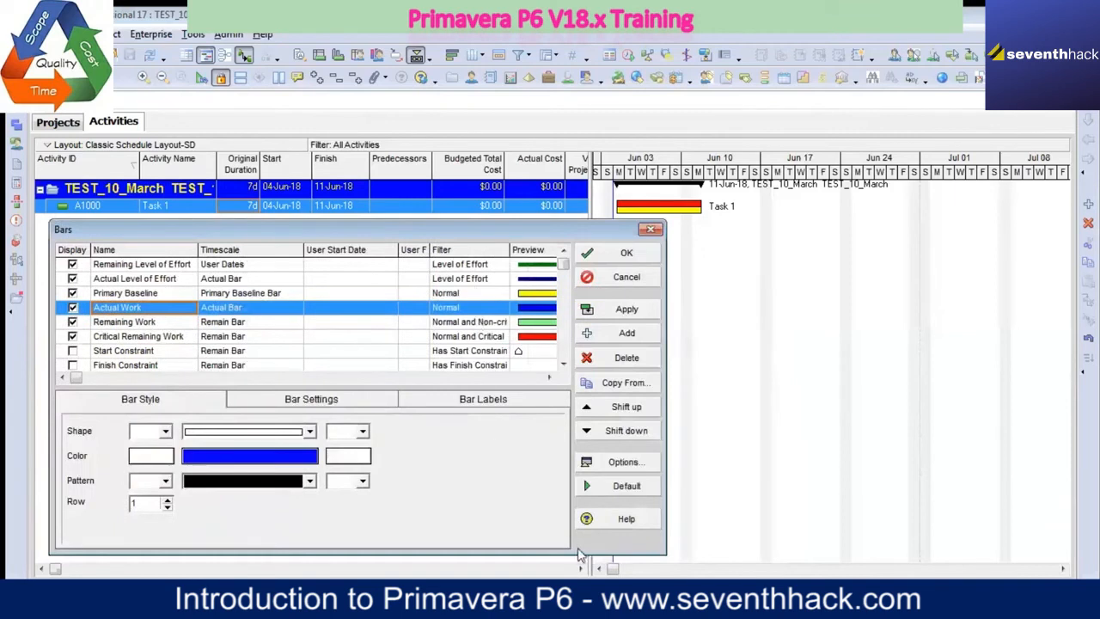
left_click(171, 323)
left_click(171, 336)
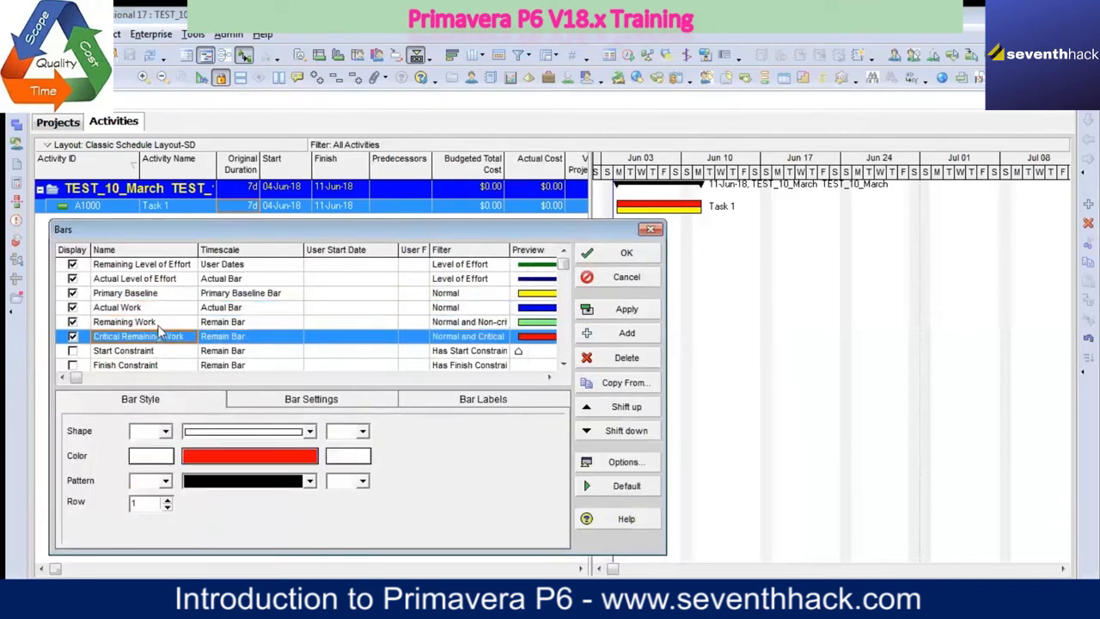
Step: Examine the bar style of Remaining Work and review the remaining bar definitions down to Third Baseline
left_click(162, 323)
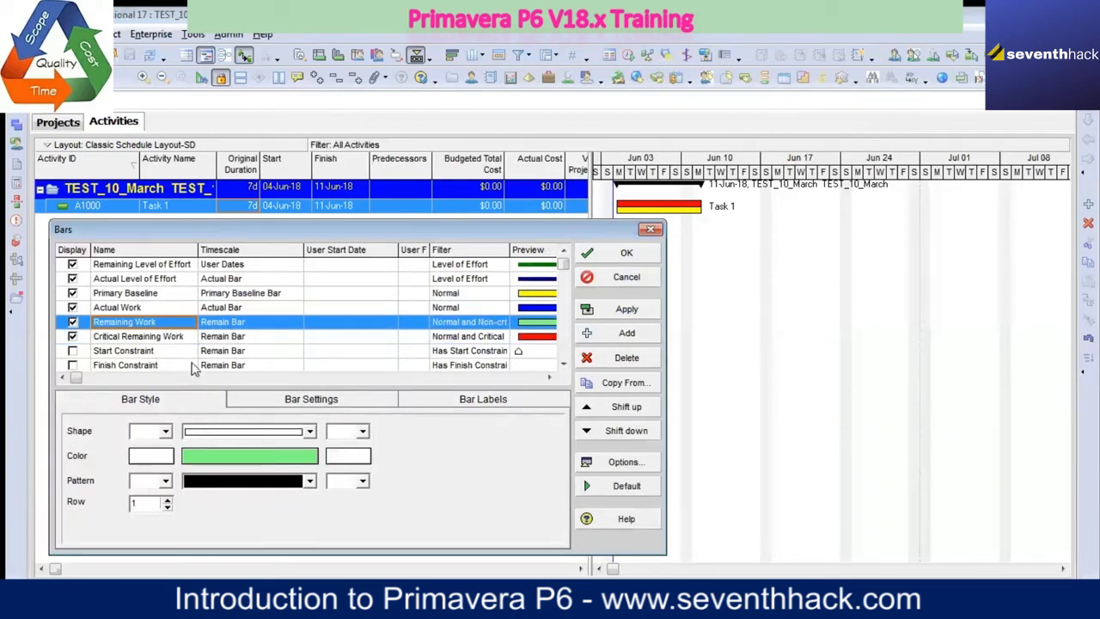
left_click(563, 364)
left_click(563, 364)
left_click(563, 364)
left_click(563, 365)
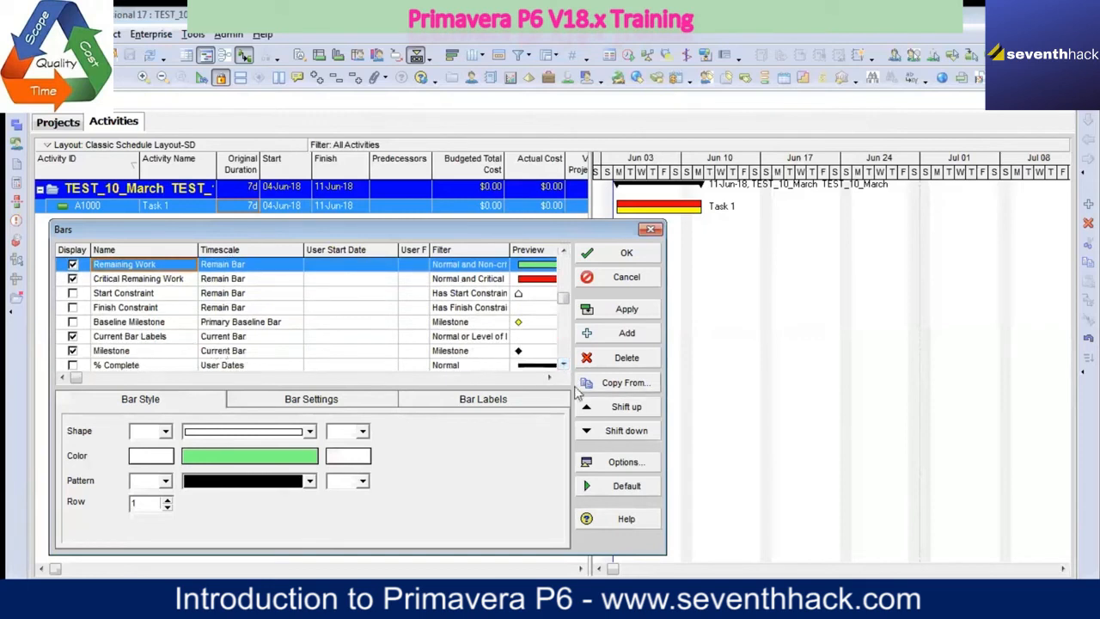
left_click(563, 364)
left_click(563, 364)
left_click(563, 365)
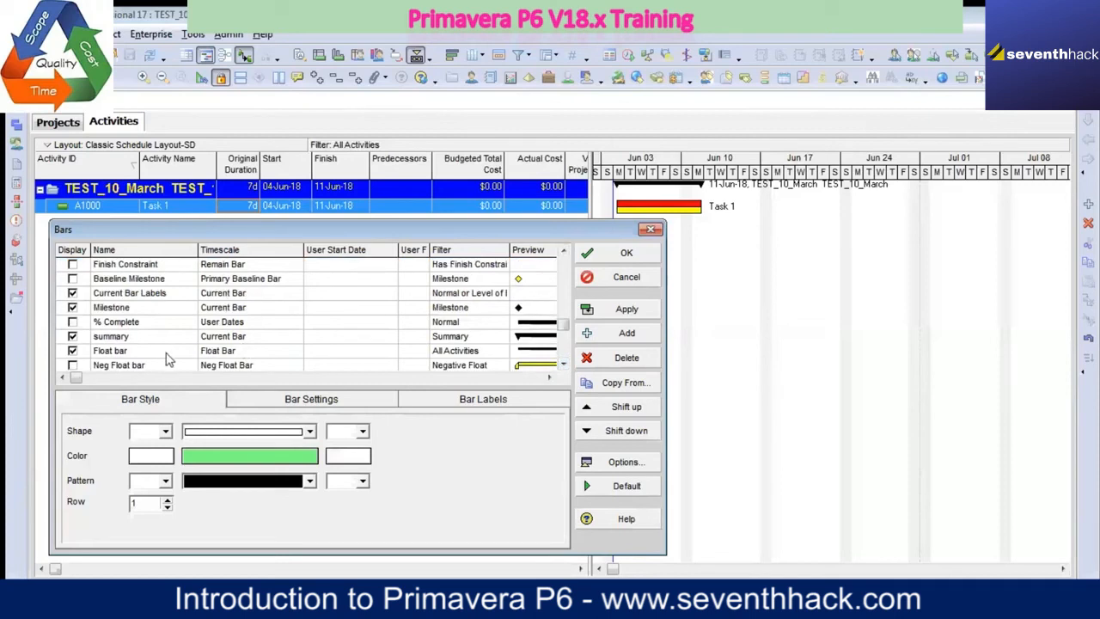
left_click(563, 365)
left_click(563, 365)
left_click(563, 364)
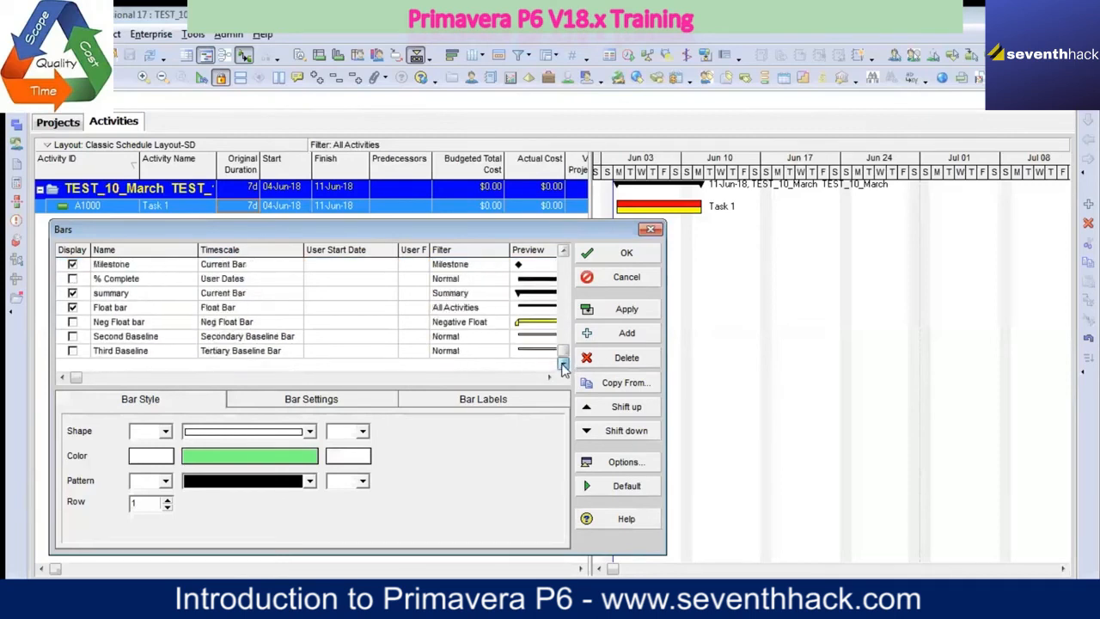
left_click_drag(564, 353, 563, 256)
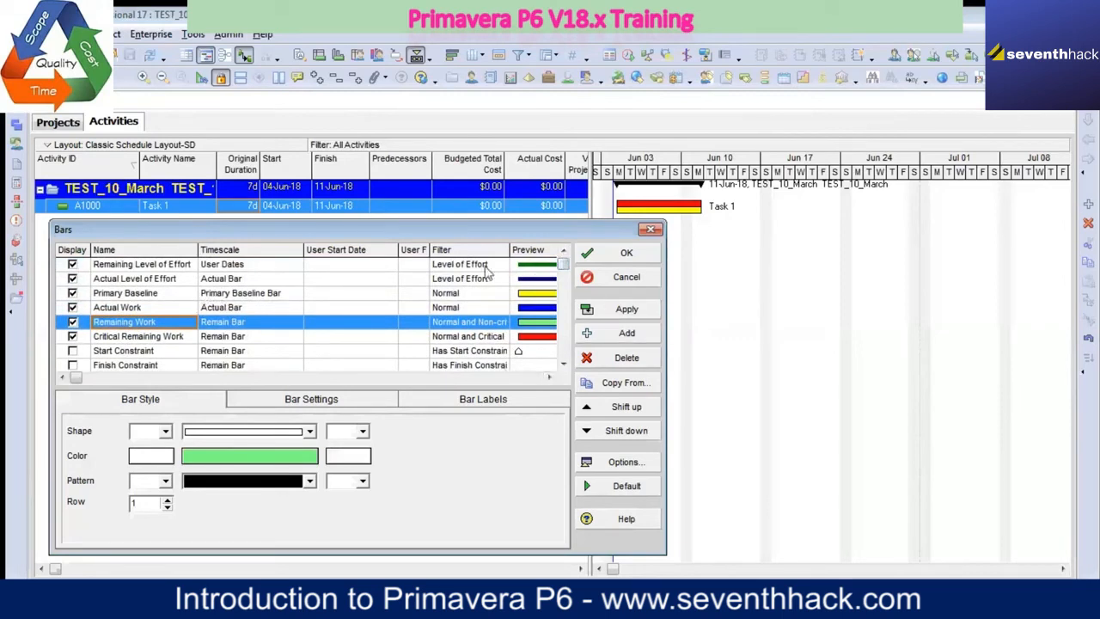
Step: Narrow the User Start Date column, review the previews of the constraint, milestone, summary and float bars, and accept the bar definitions
left_click_drag(398, 249, 348, 249)
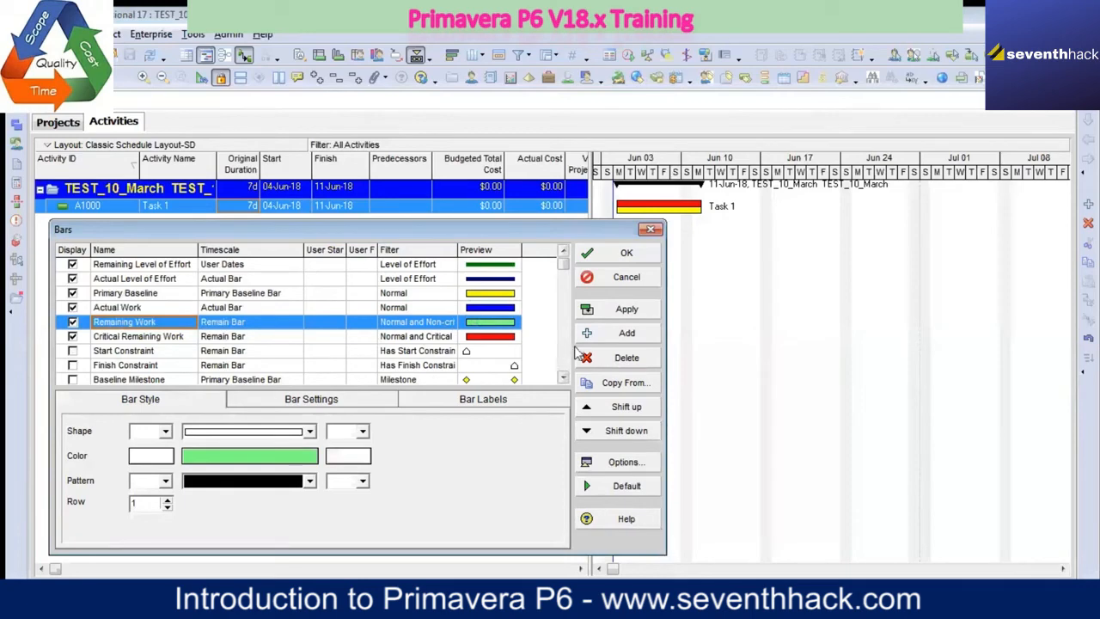
left_click_drag(571, 238, 560, 102)
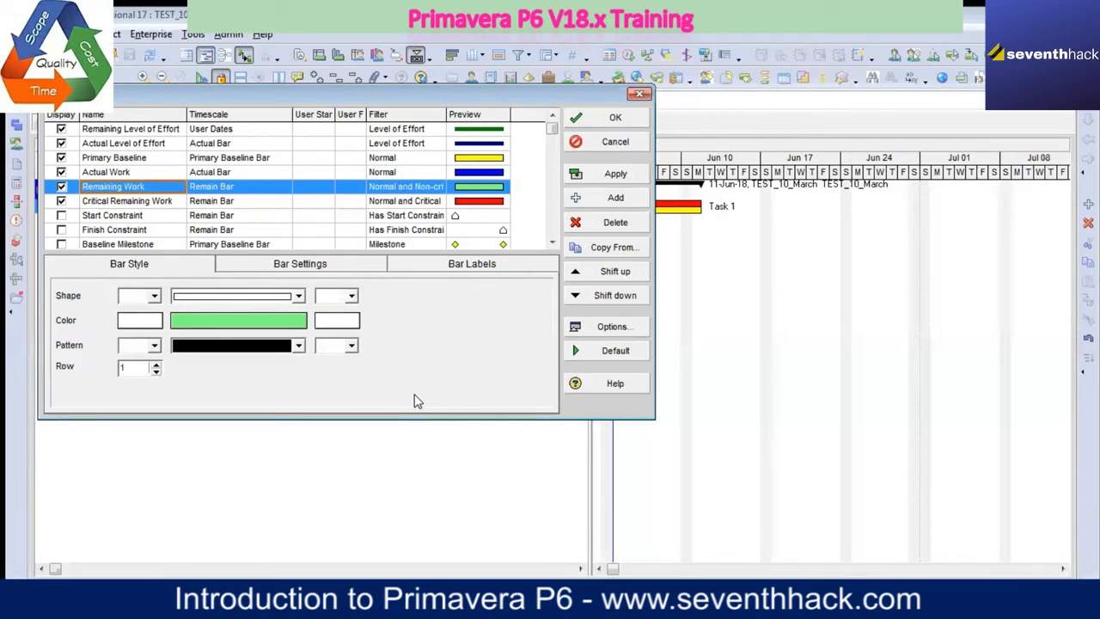
left_click(552, 244)
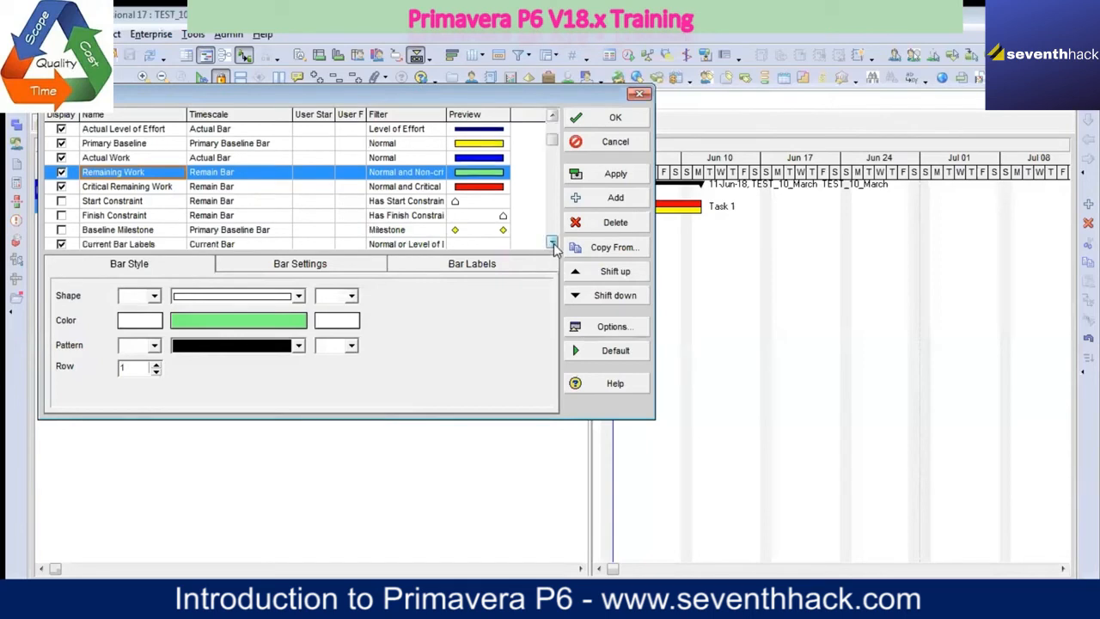
left_click(552, 244)
left_click(553, 244)
left_click(552, 244)
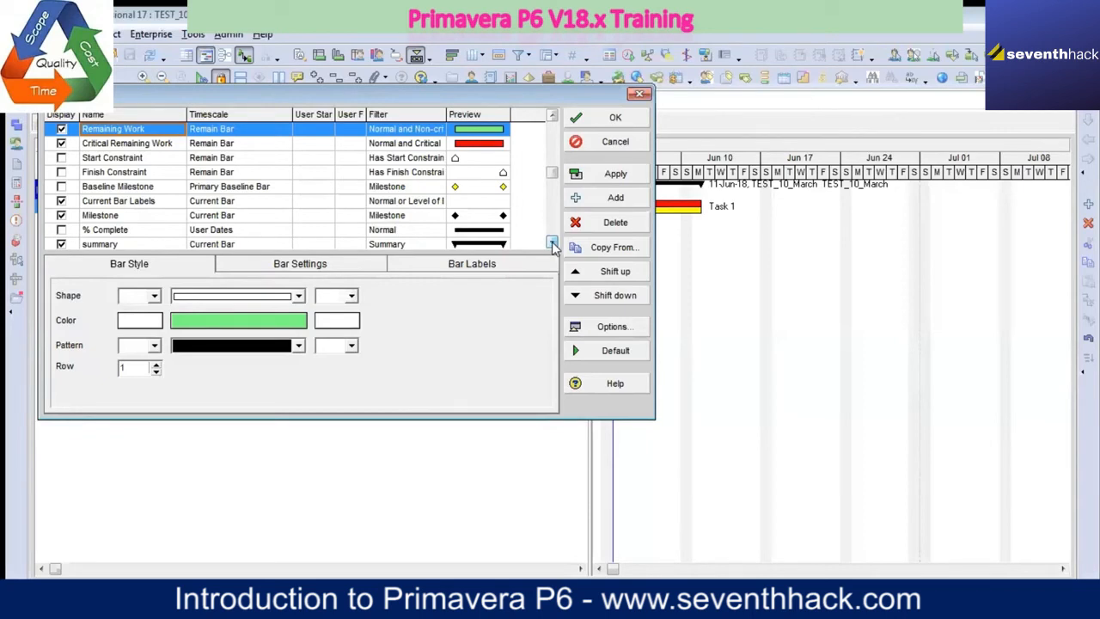
left_click(553, 244)
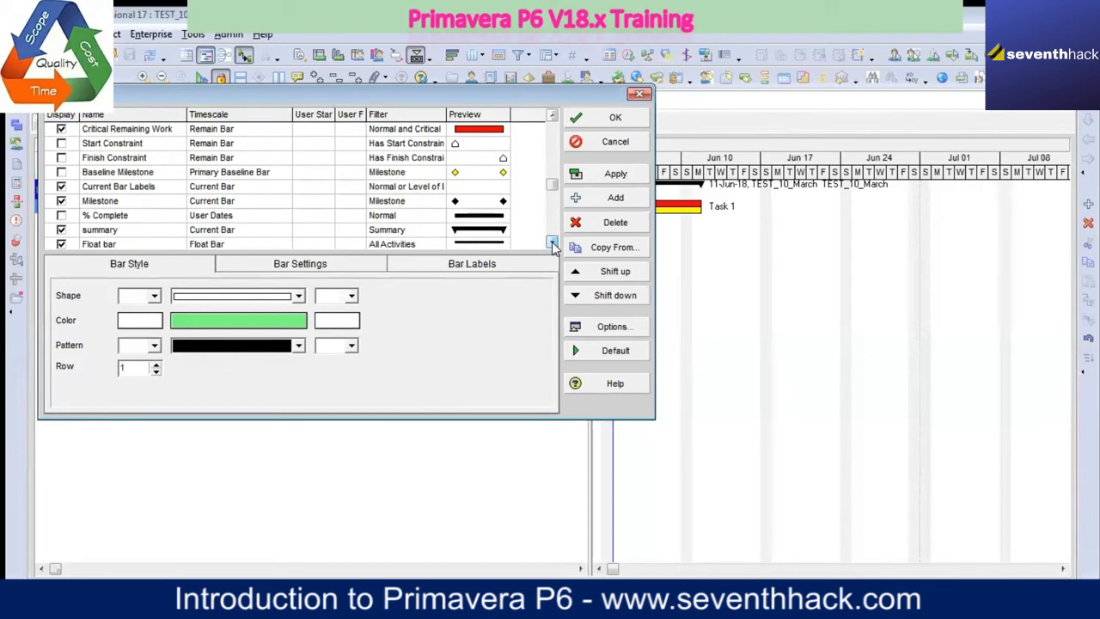
left_click(553, 244)
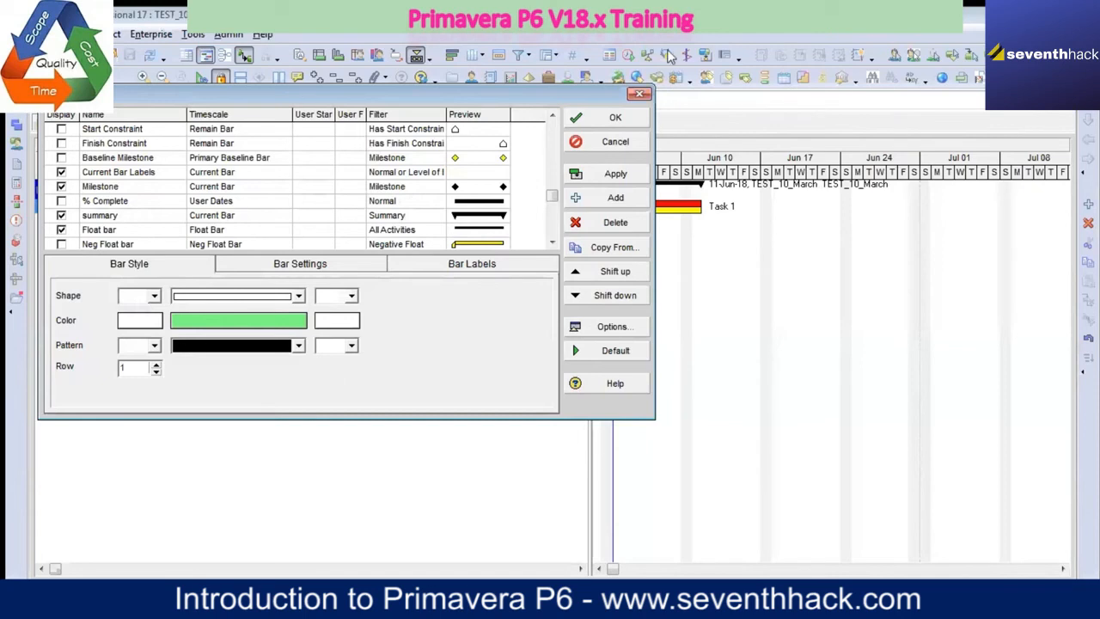
left_click(606, 119)
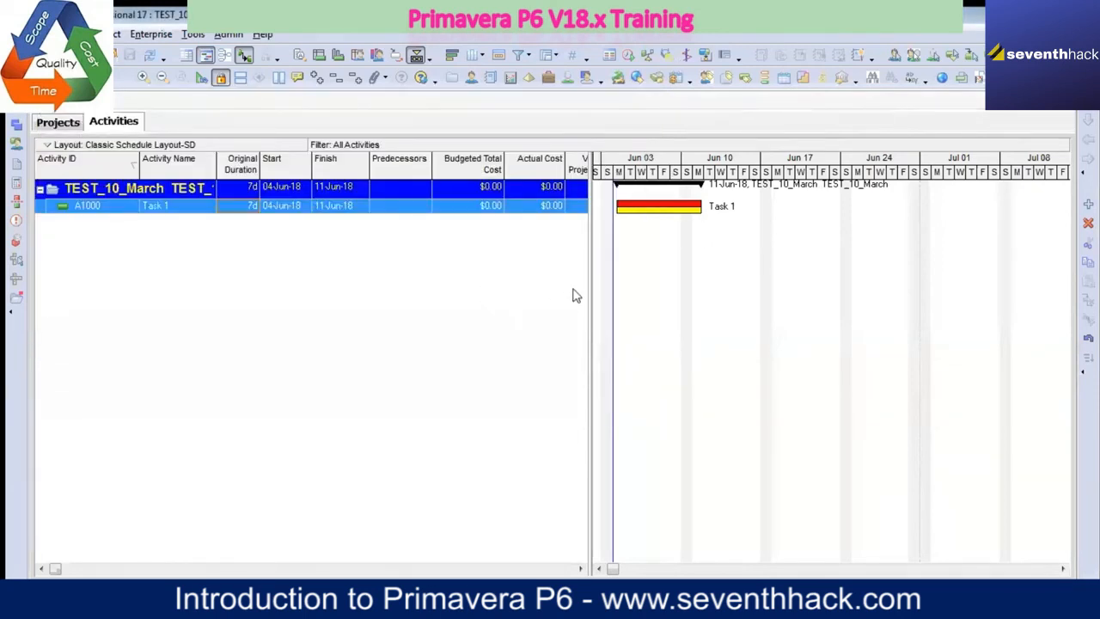
Step: Look over the activity table's columns up to Calendar, and zoom the Gantt timescale out to quarters and months
left_click_drag(590, 282, 833, 307)
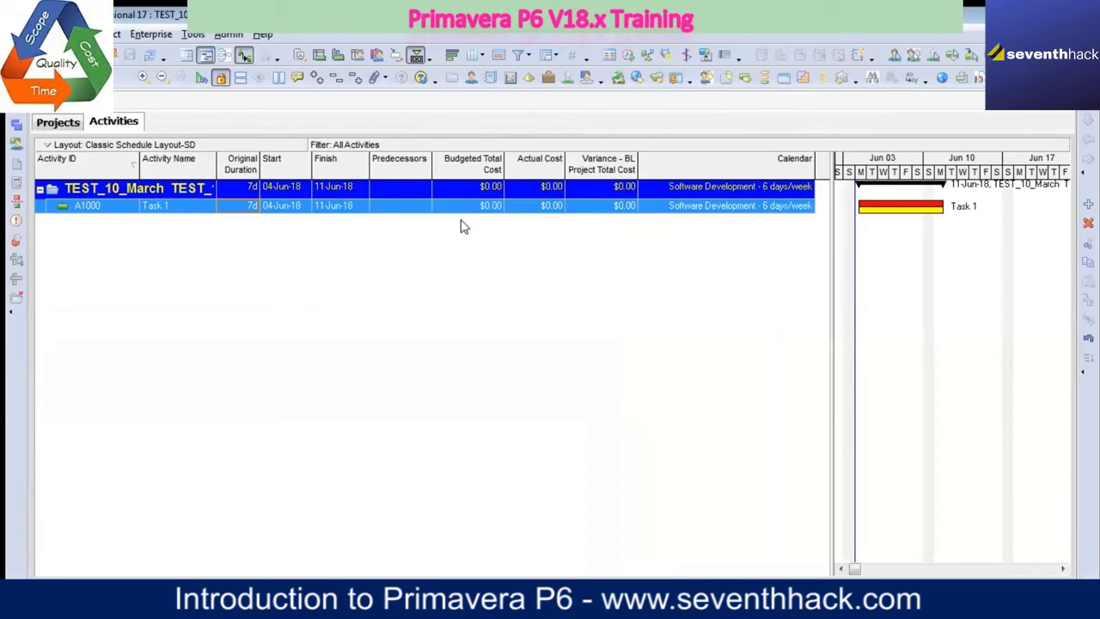
left_click_drag(832, 293, 486, 267)
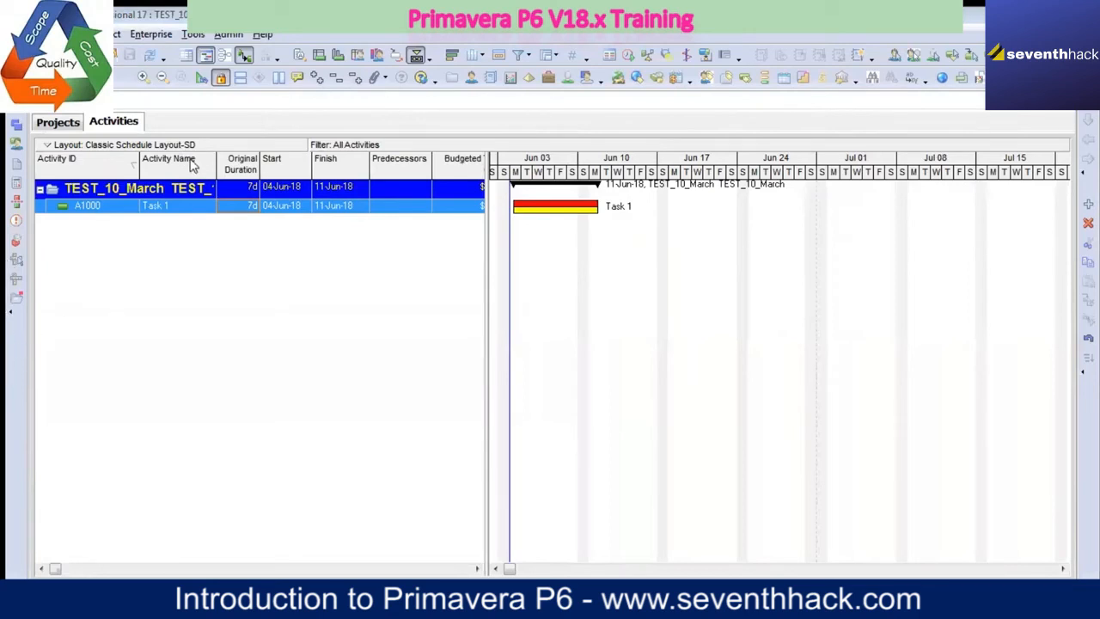
left_click(162, 77)
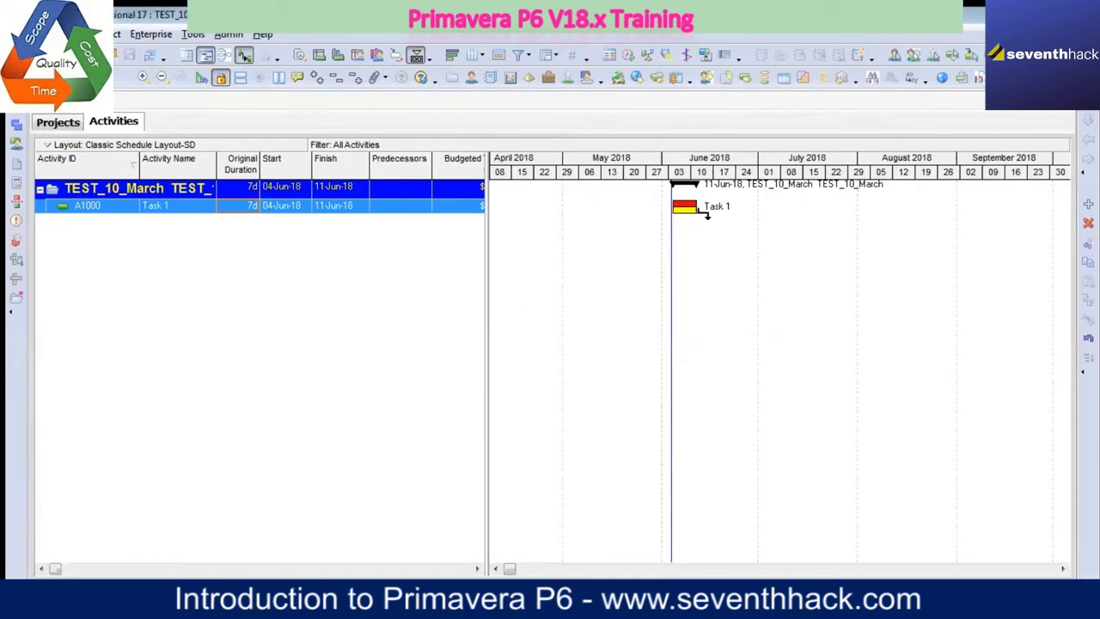
left_click(161, 77)
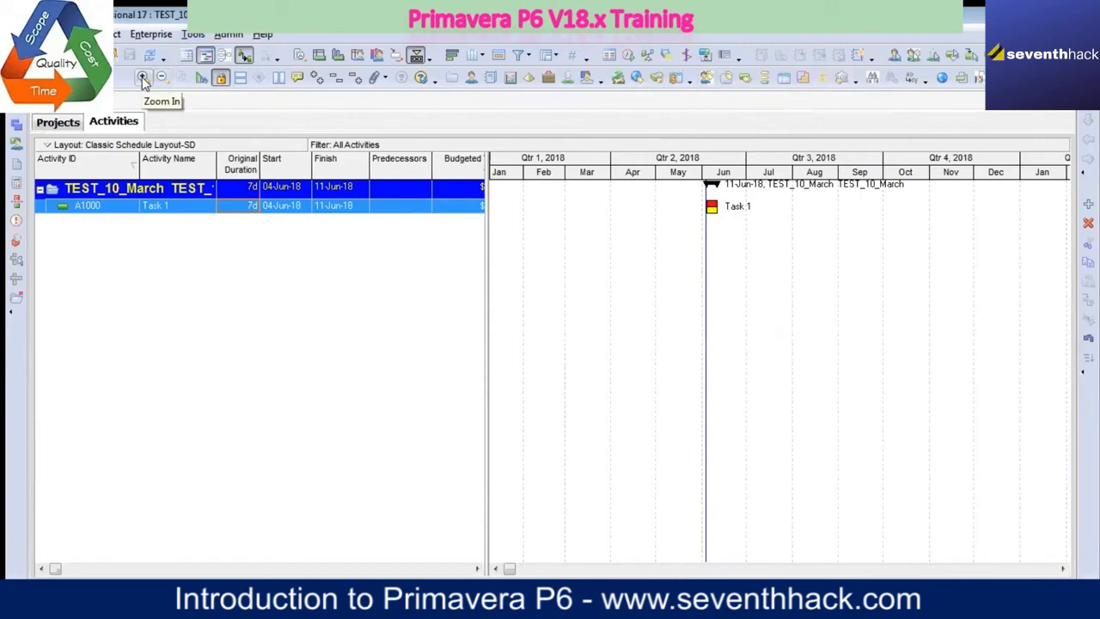
left_click_drag(689, 159, 625, 167)
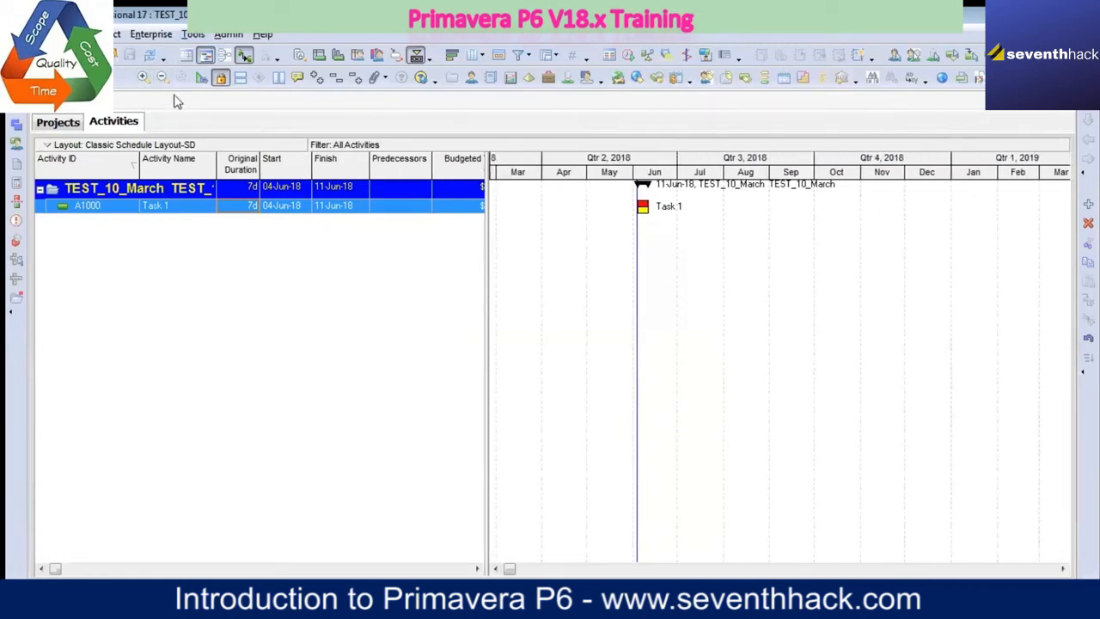
Step: Zoom the Gantt timescale in to weeks and days and bring Task 1's whole bar into view
left_click(144, 77)
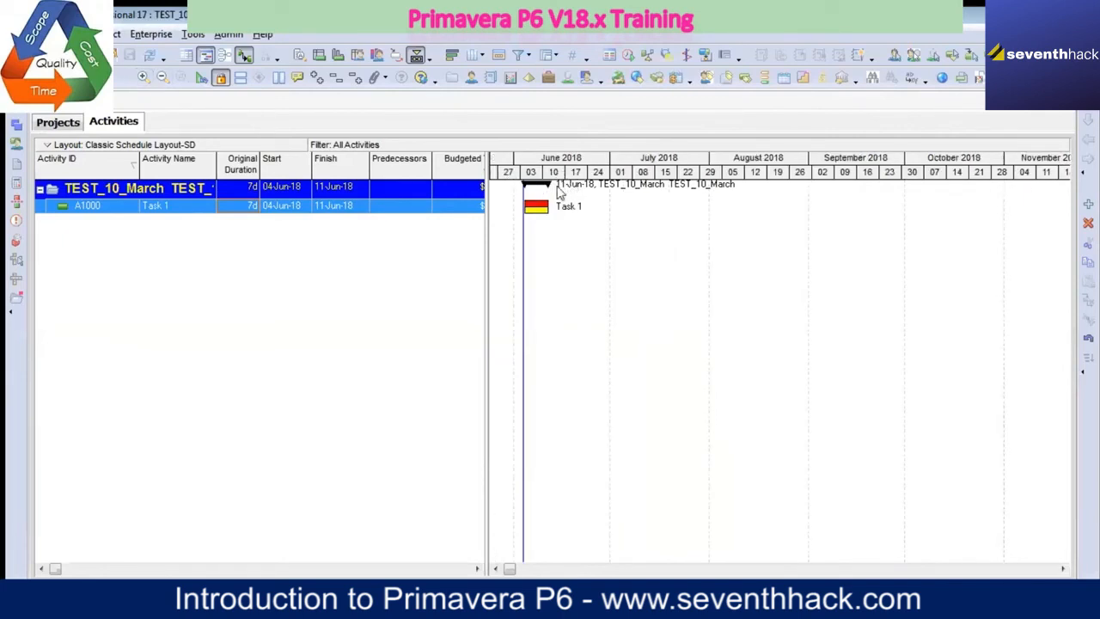
left_click(143, 78)
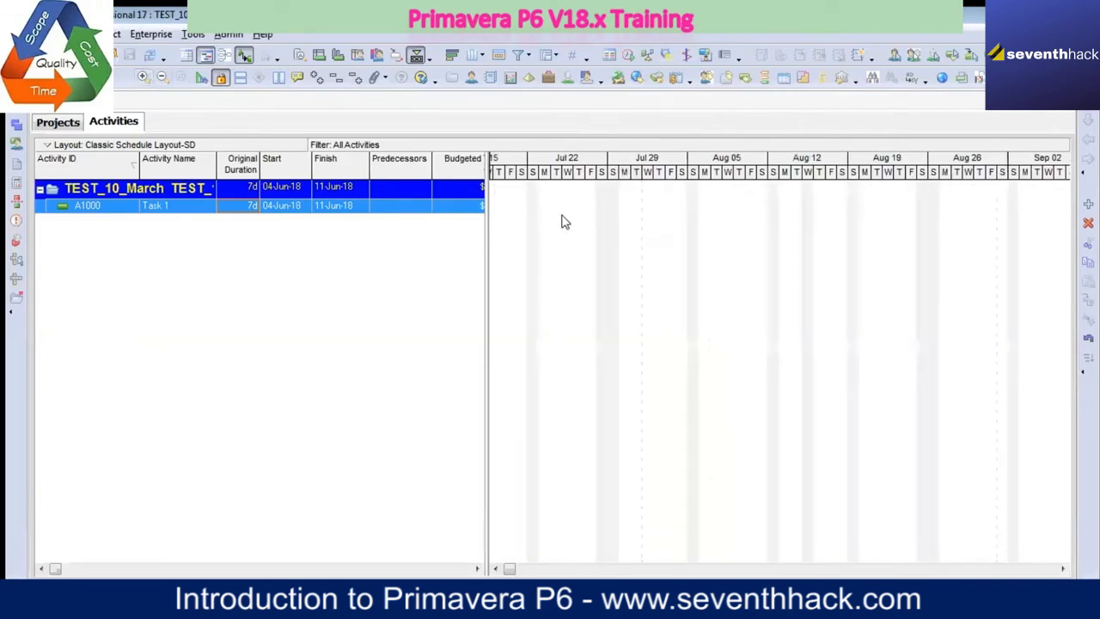
double_click(512, 202)
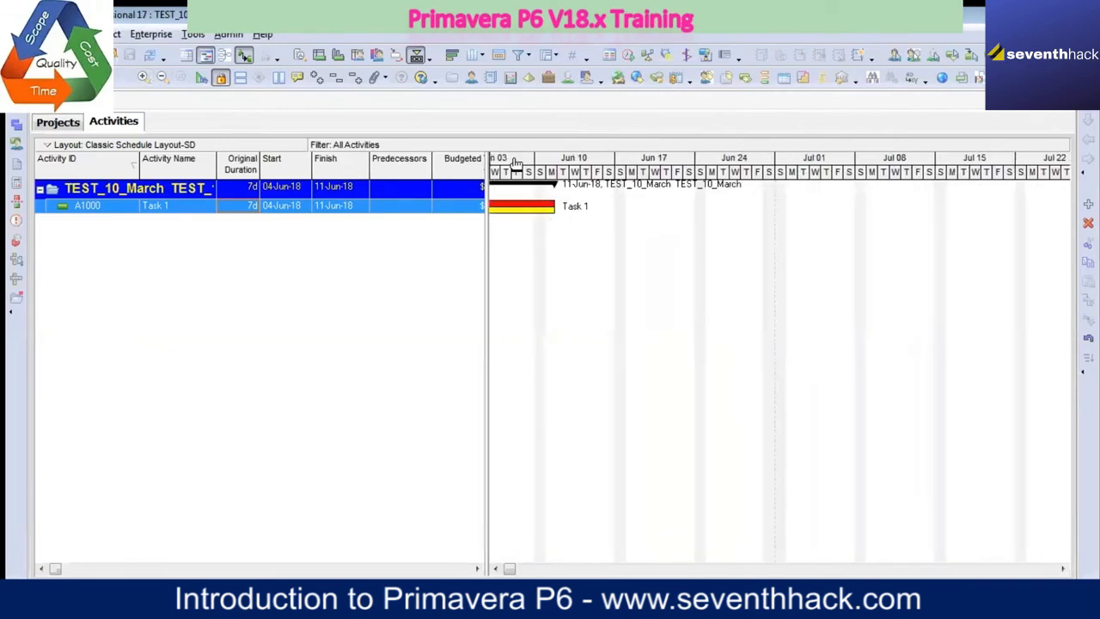
left_click_drag(516, 163, 554, 160)
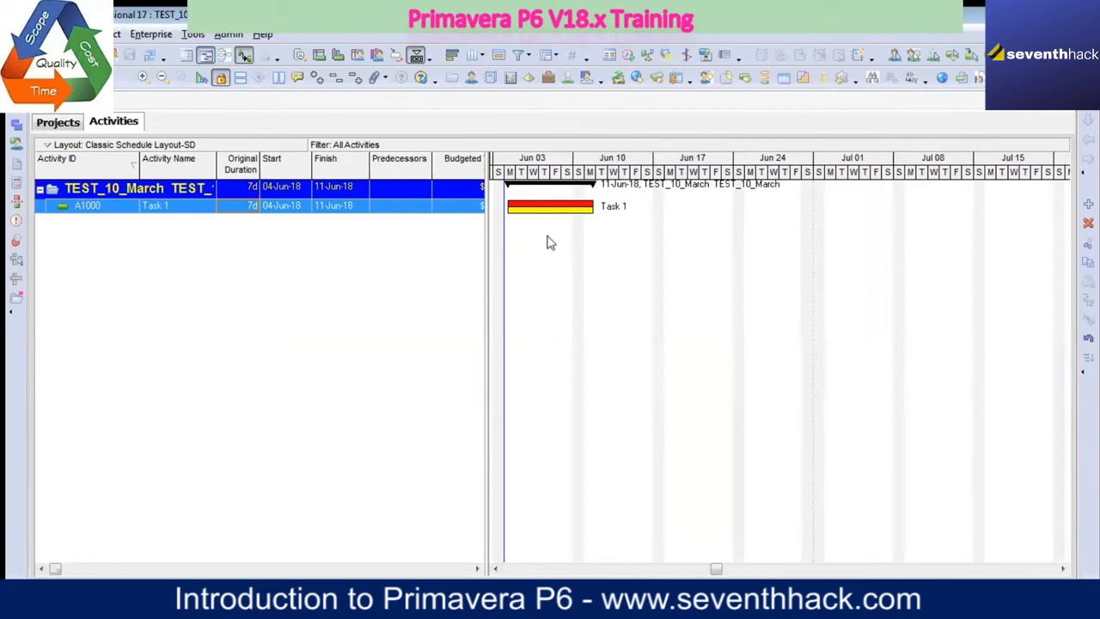
Step: Turn the display of the Critical Remaining Work bar off and on again in the Gantt chart's bar definitions
right_click(632, 227)
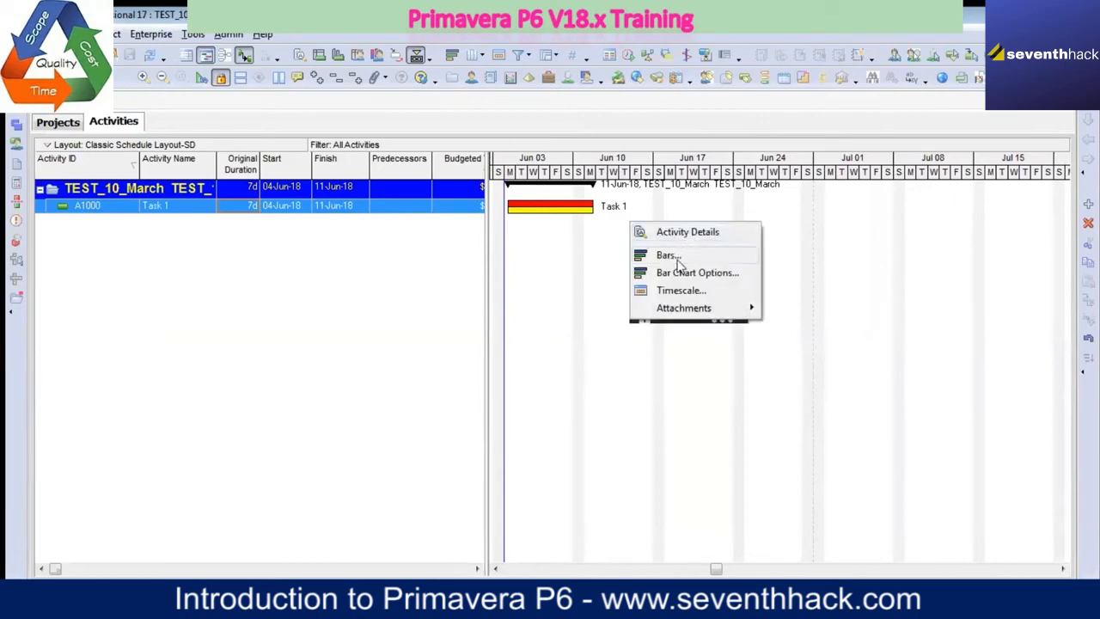
left_click(671, 255)
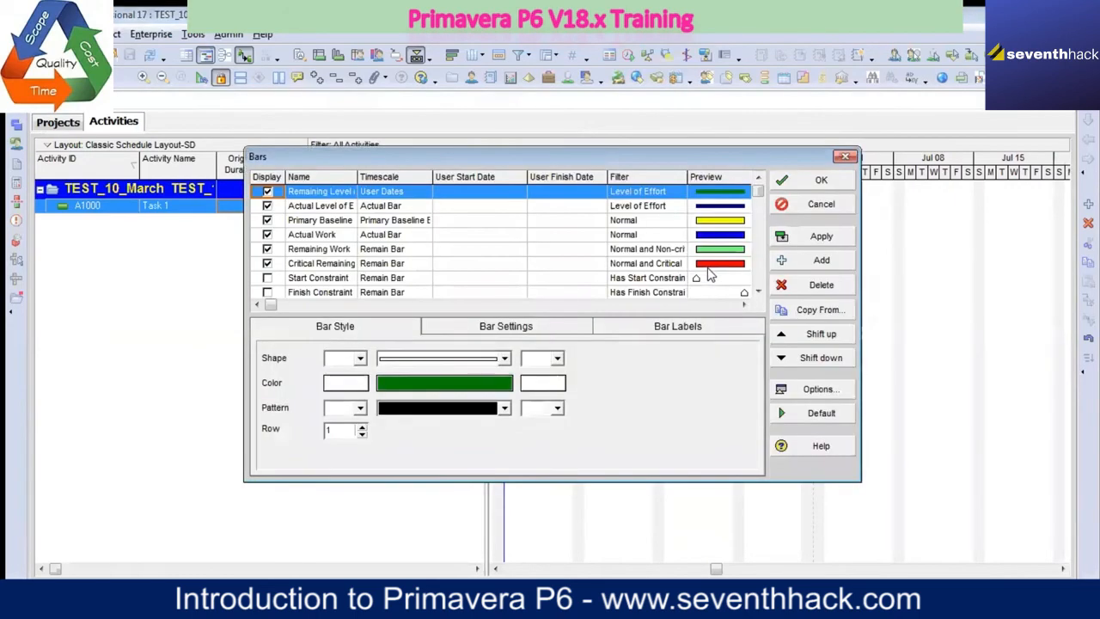
left_click(302, 266)
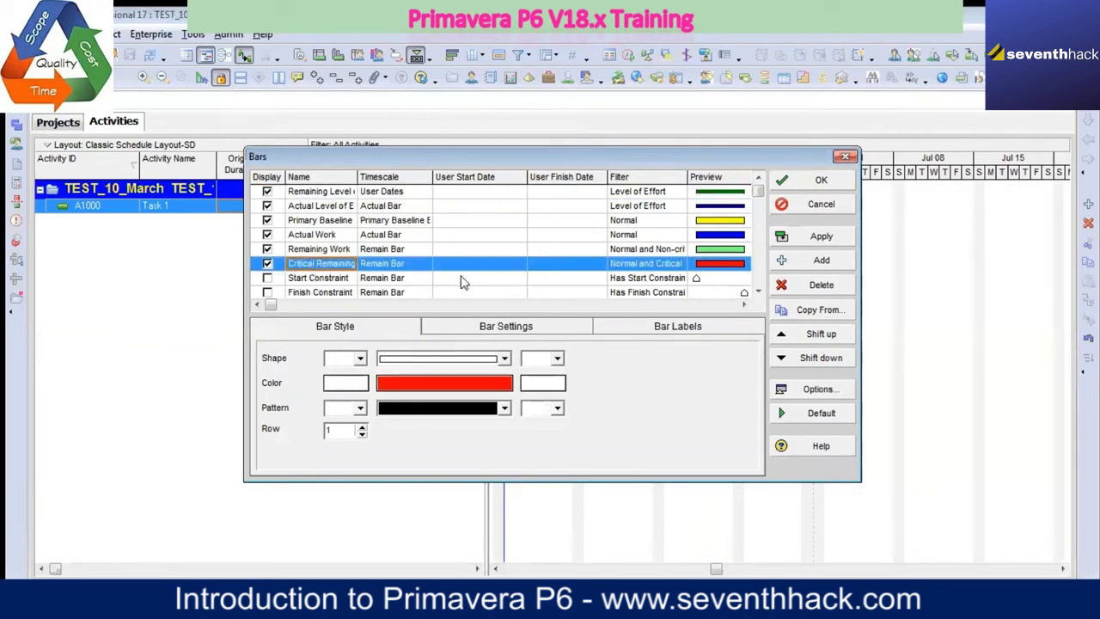
left_click(269, 264)
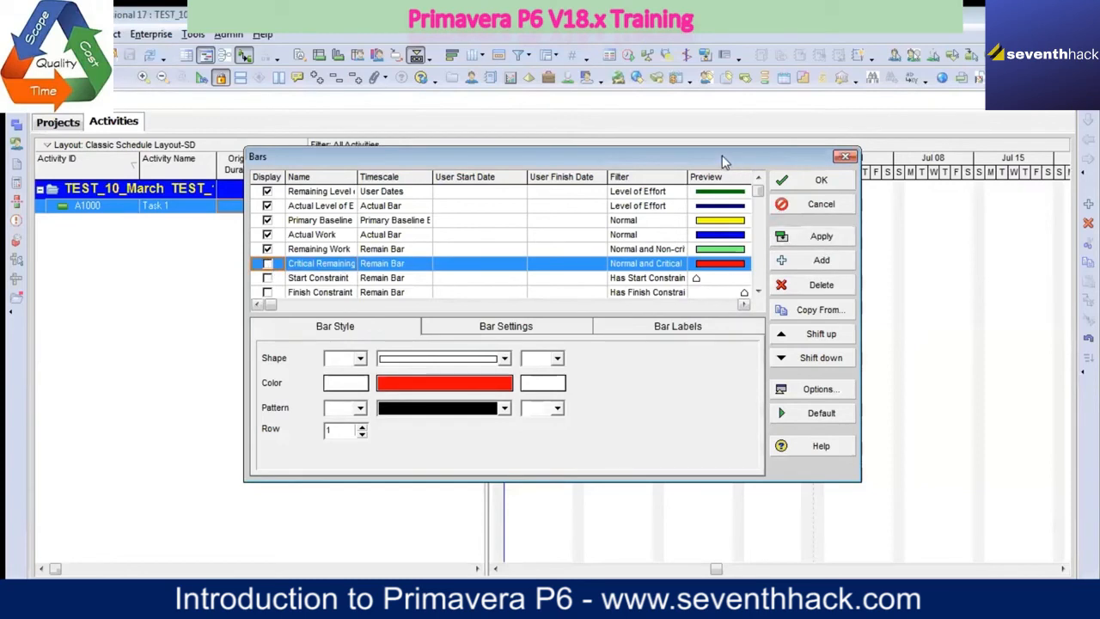
left_click_drag(722, 162, 746, 172)
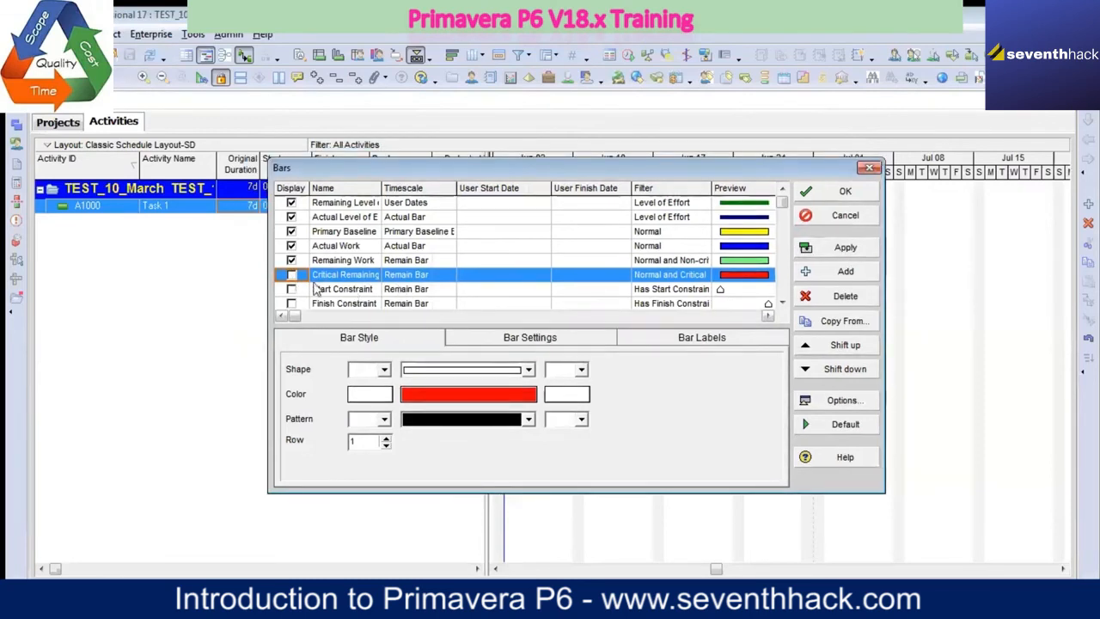
left_click(291, 274)
key("Return")
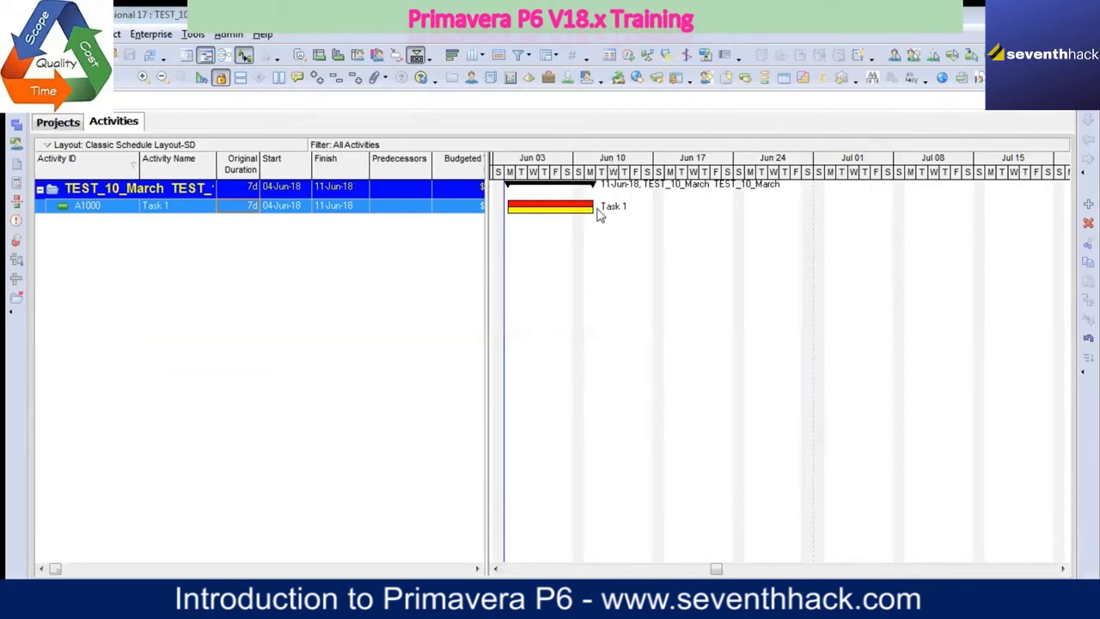
Step: Show the activity table alone, bring the Gantt chart back beside it, and expand the table to reveal the Calendar column
left_click(186, 57)
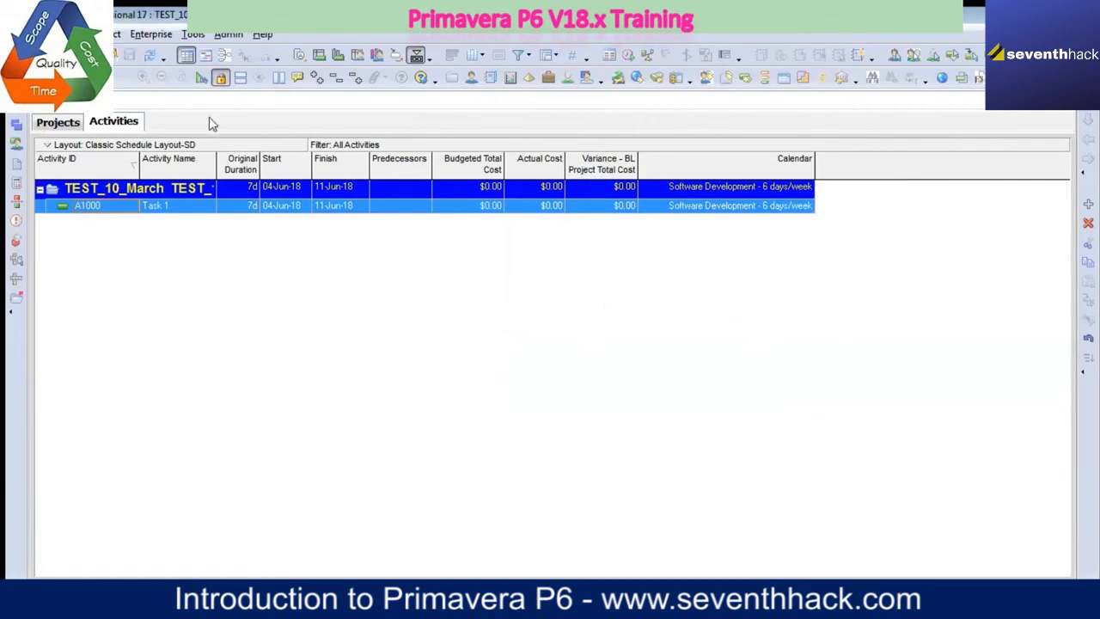
left_click(205, 55)
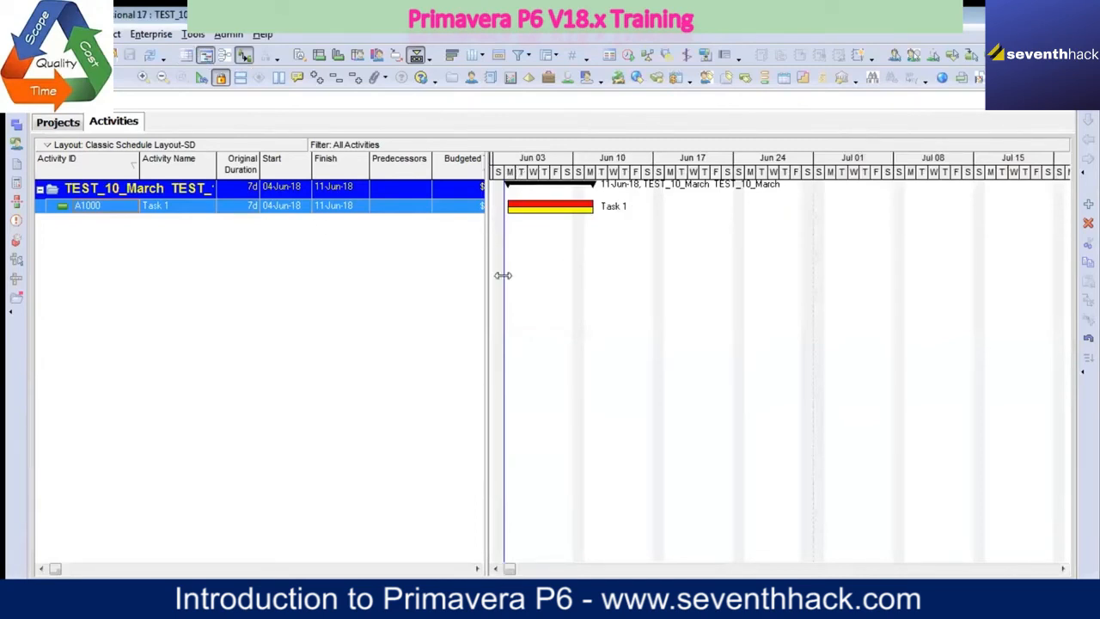
left_click_drag(486, 280, 723, 282)
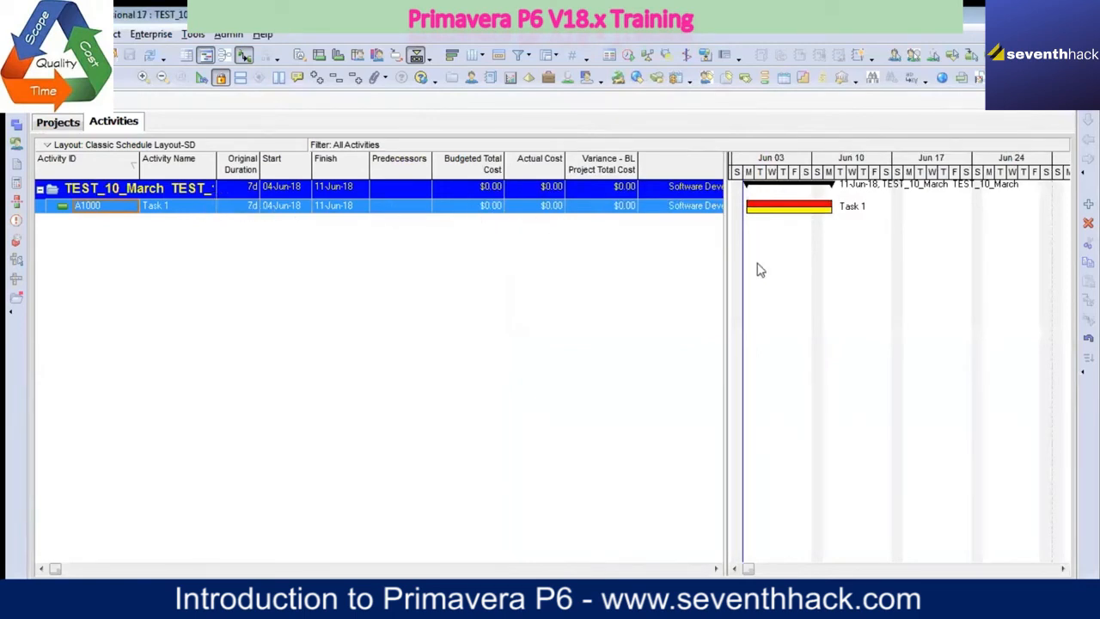
left_click_drag(724, 278, 875, 258)
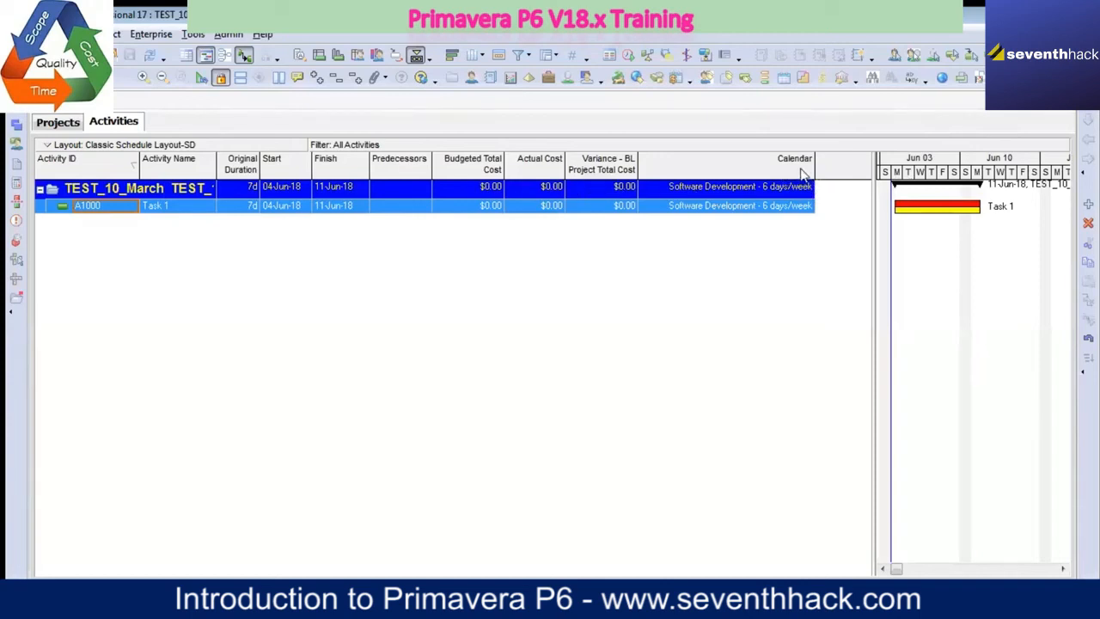
Step: Widen the Calendar column slightly and enlarge the activity table so all its columns show beside the Gantt chart
left_click_drag(813, 167, 834, 167)
left_click(769, 210)
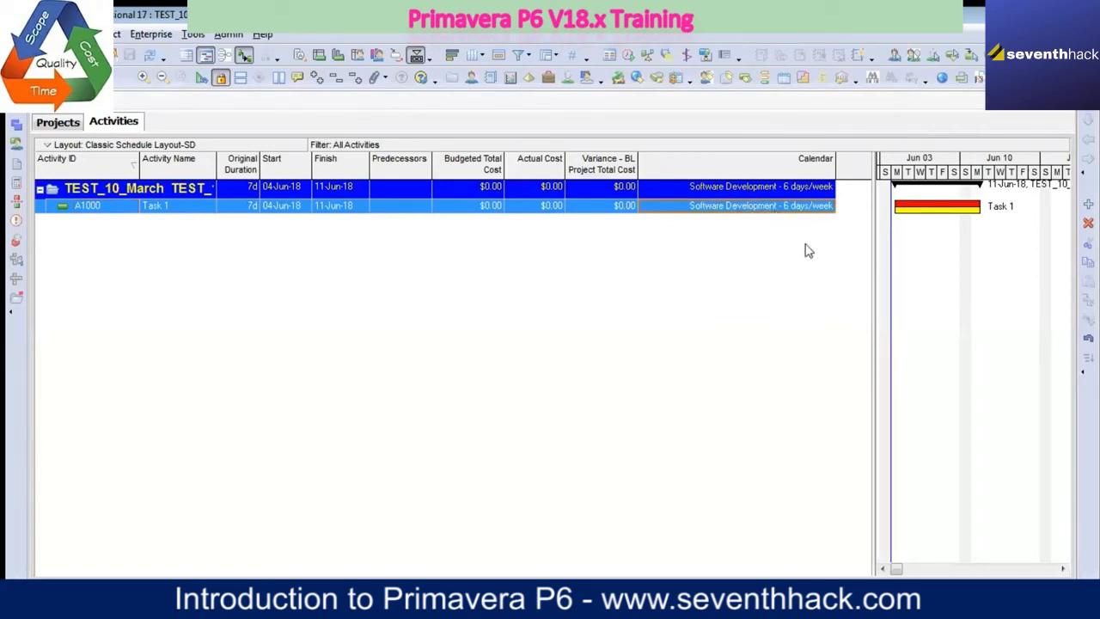
left_click_drag(872, 249, 545, 245)
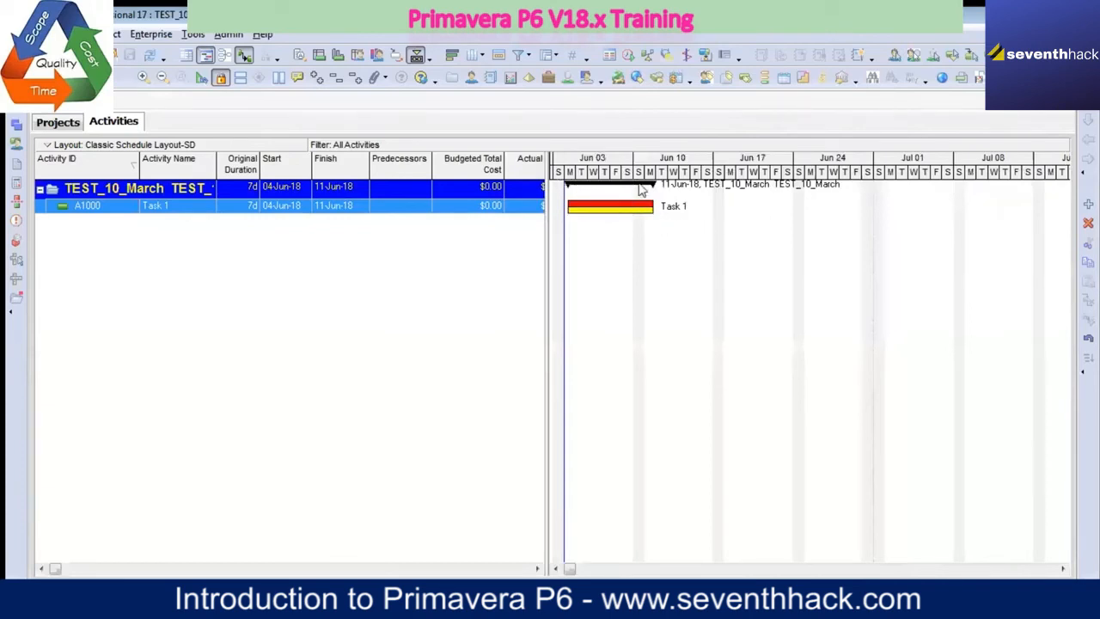
left_click_drag(545, 265, 924, 249)
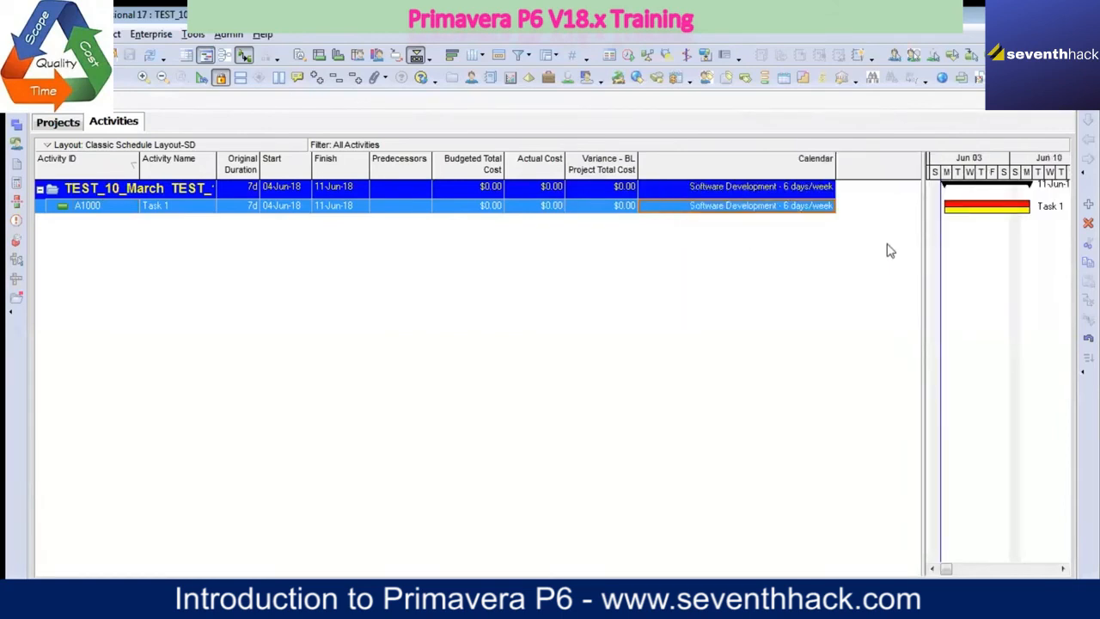
Step: Open the activity table's column selection and show the available options as an ungrouped list
right_click(858, 178)
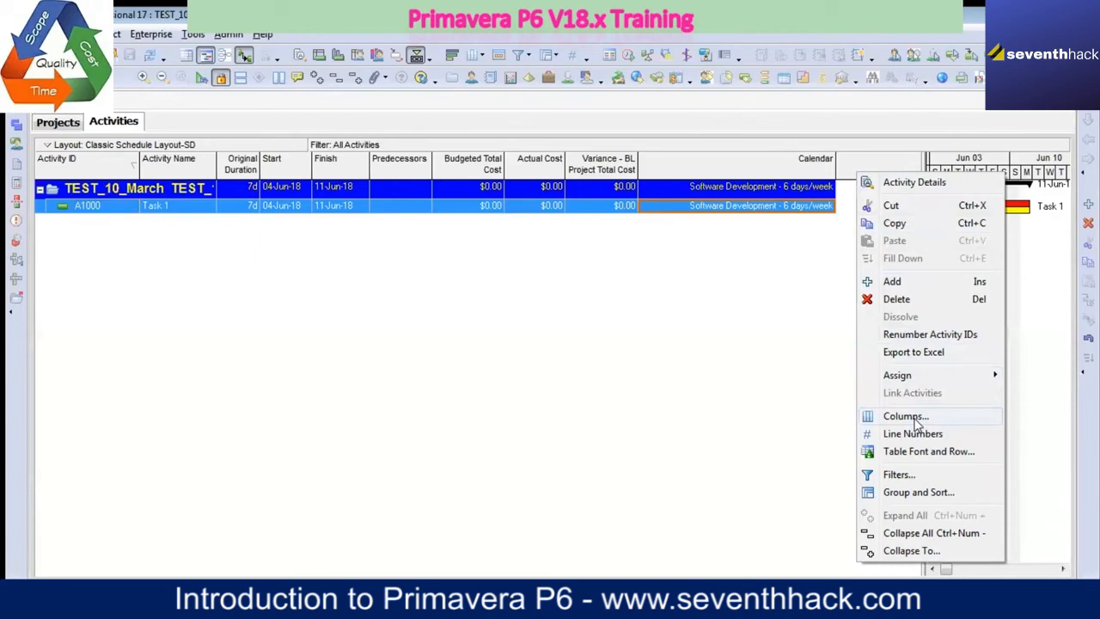
left_click(905, 416)
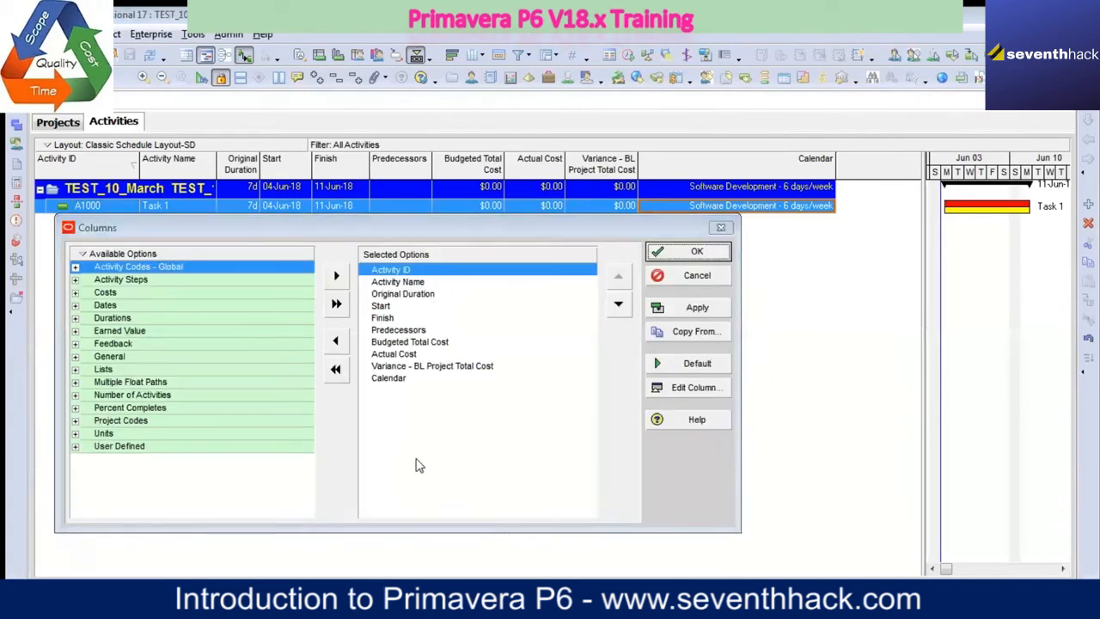
right_click(94, 260)
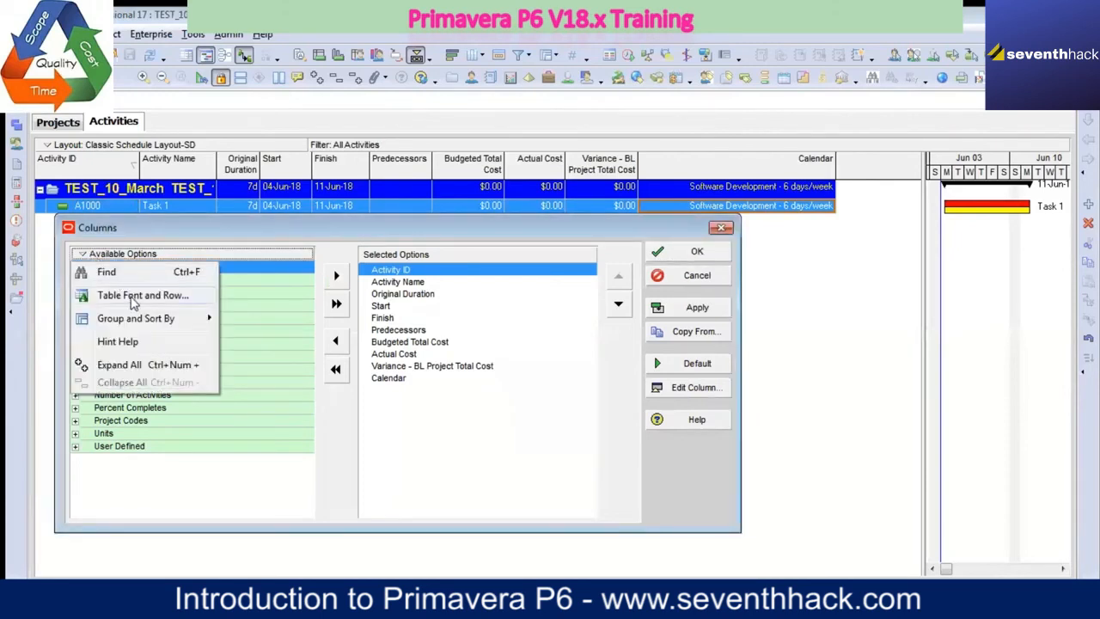
mouse_move(152, 319)
left_click(246, 336)
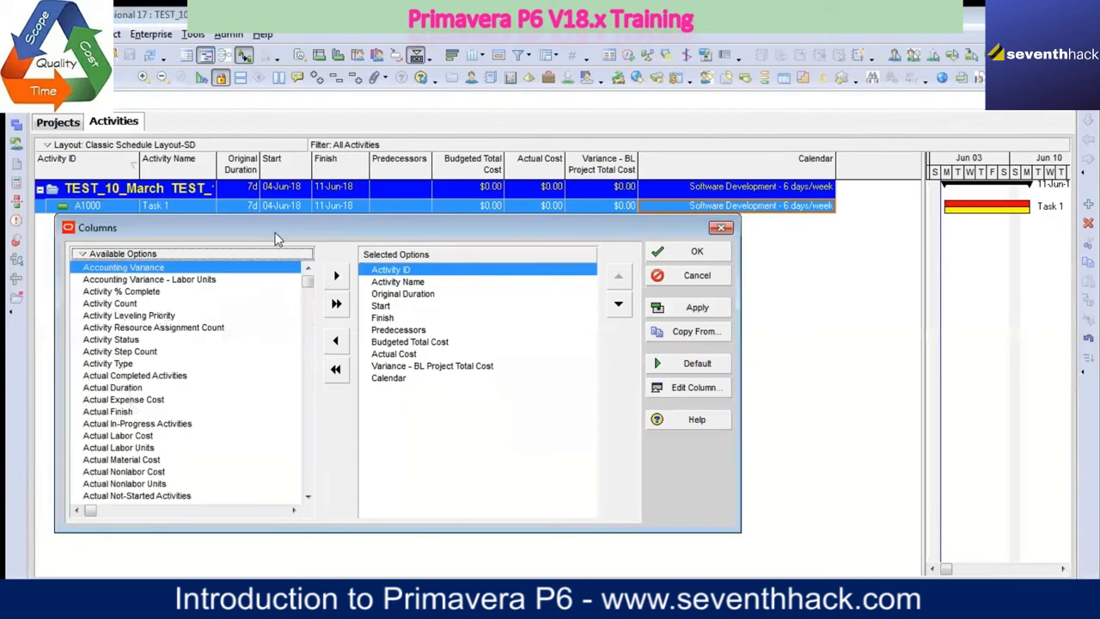
left_click_drag(275, 233, 266, 275)
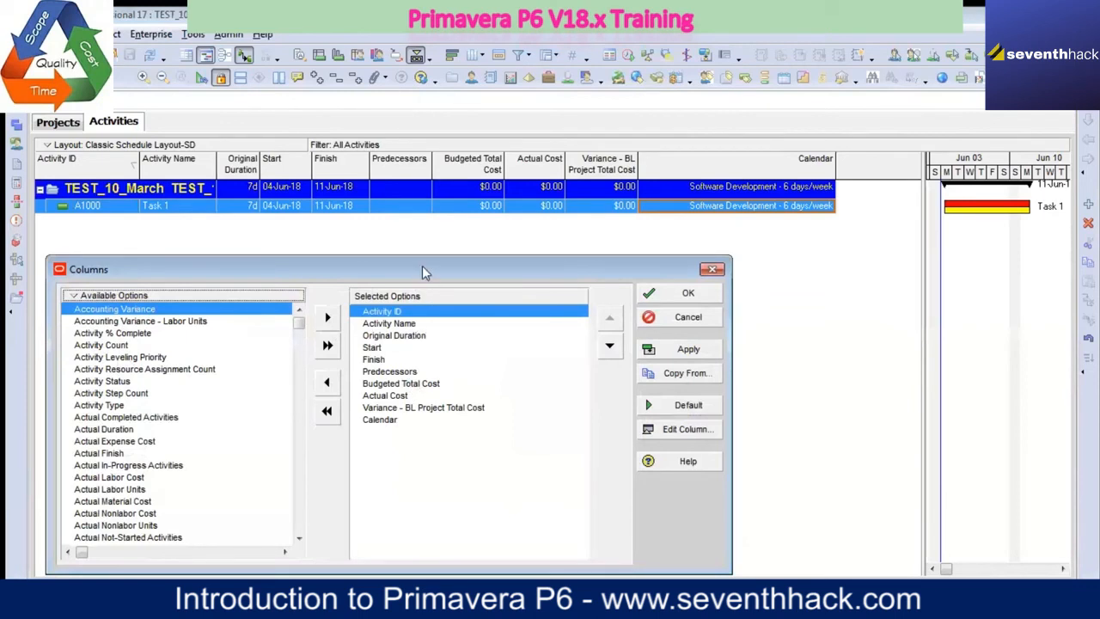
left_click_drag(435, 238, 394, 258)
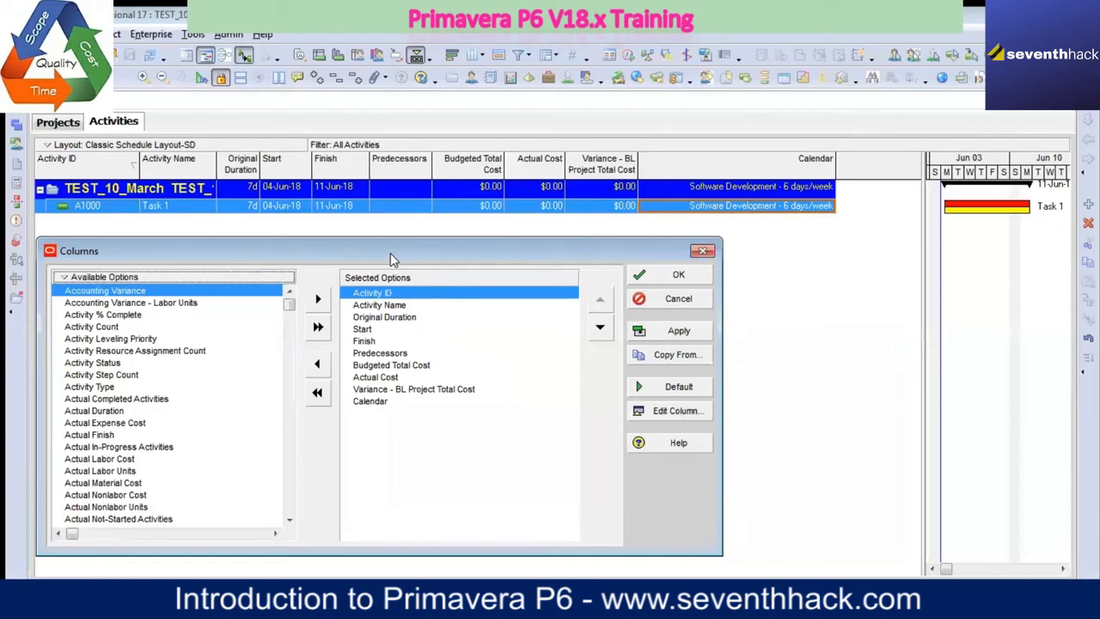
Step: Accept the column selection and set Monday as the first day of the week in the Admin Preferences
left_click(678, 275)
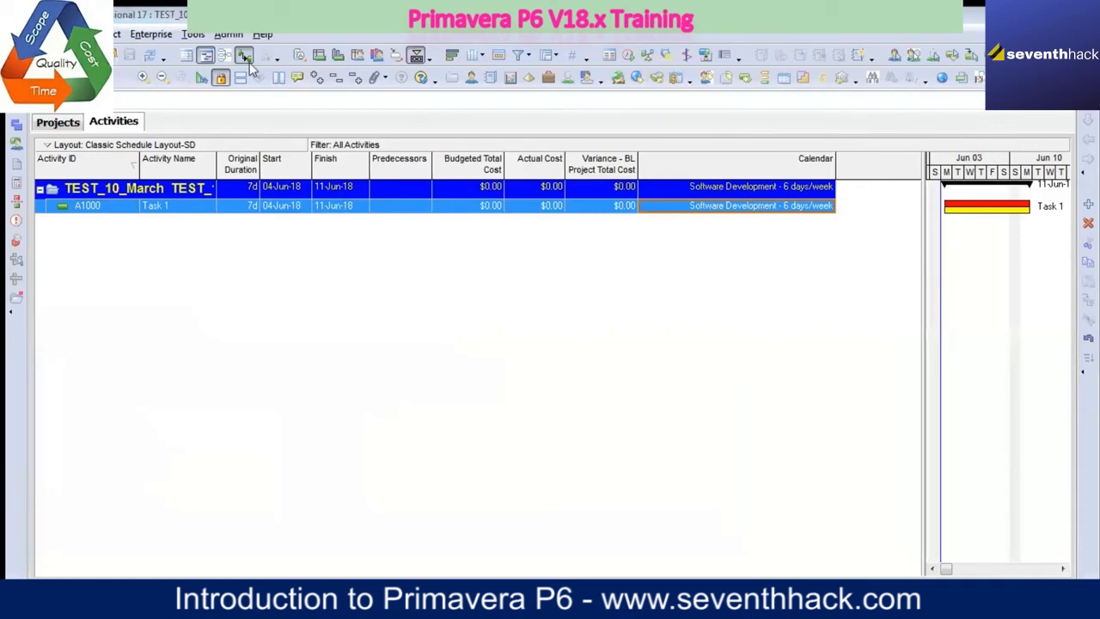
left_click(229, 36)
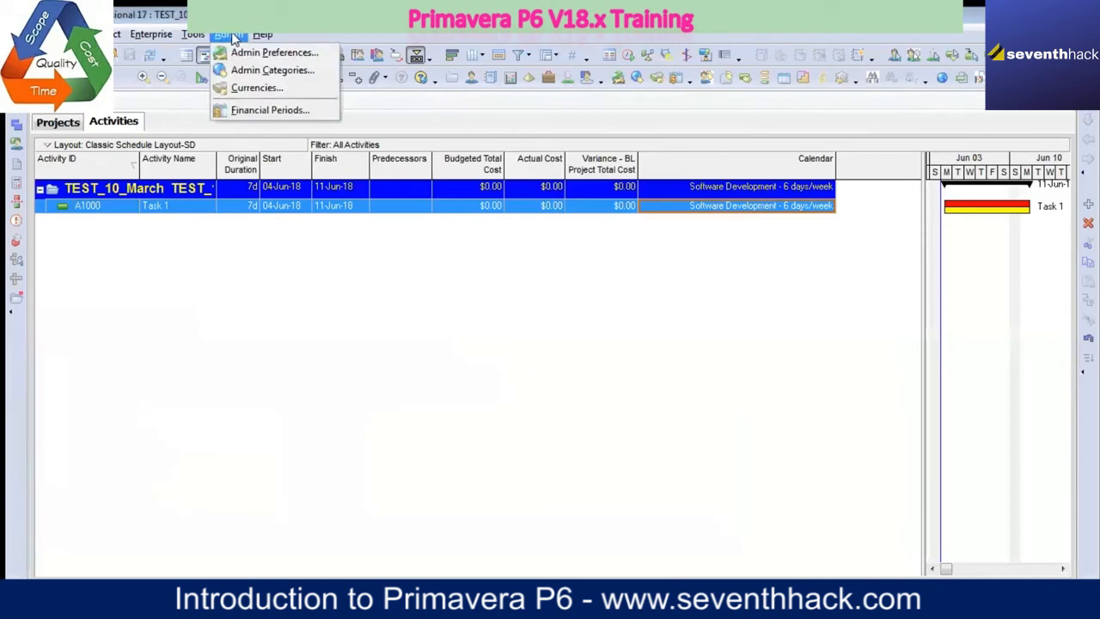
left_click(259, 52)
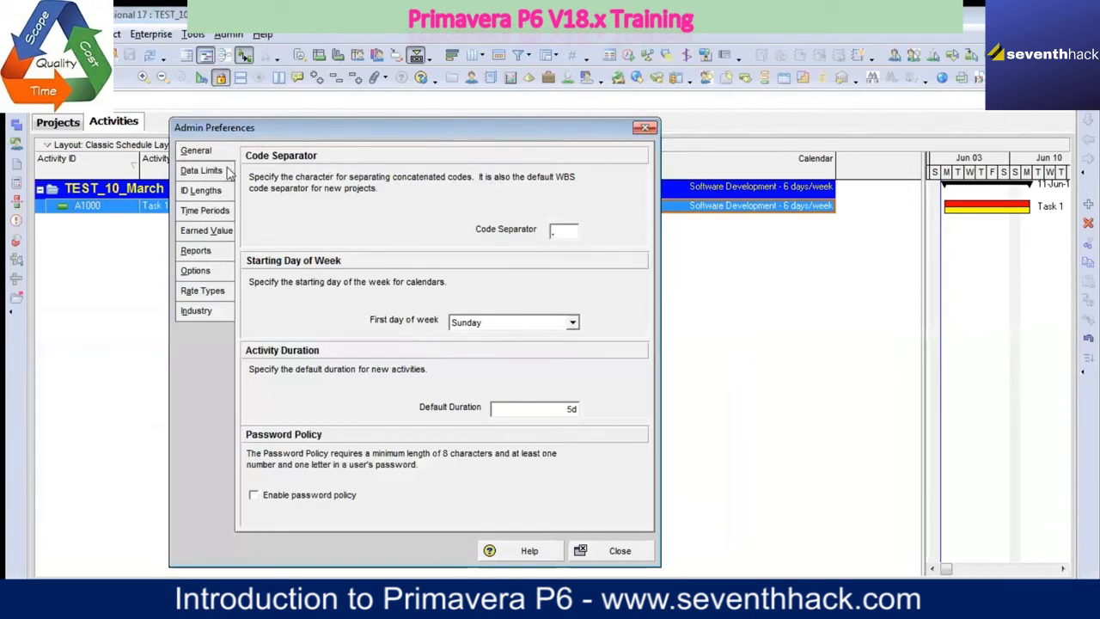
left_click(567, 233)
left_click(573, 322)
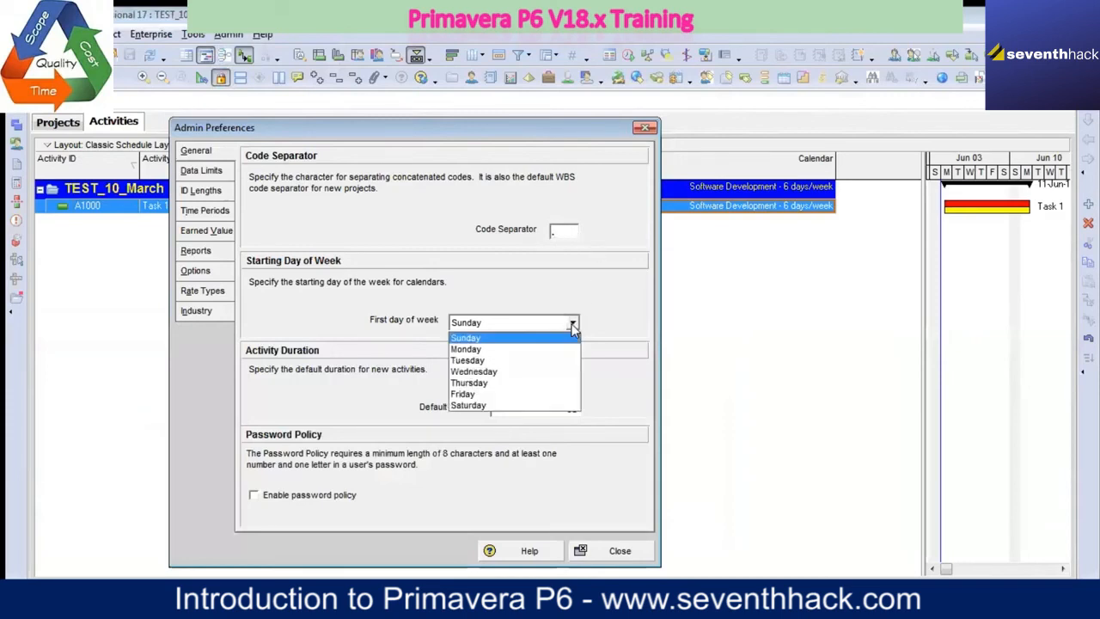
left_click(503, 346)
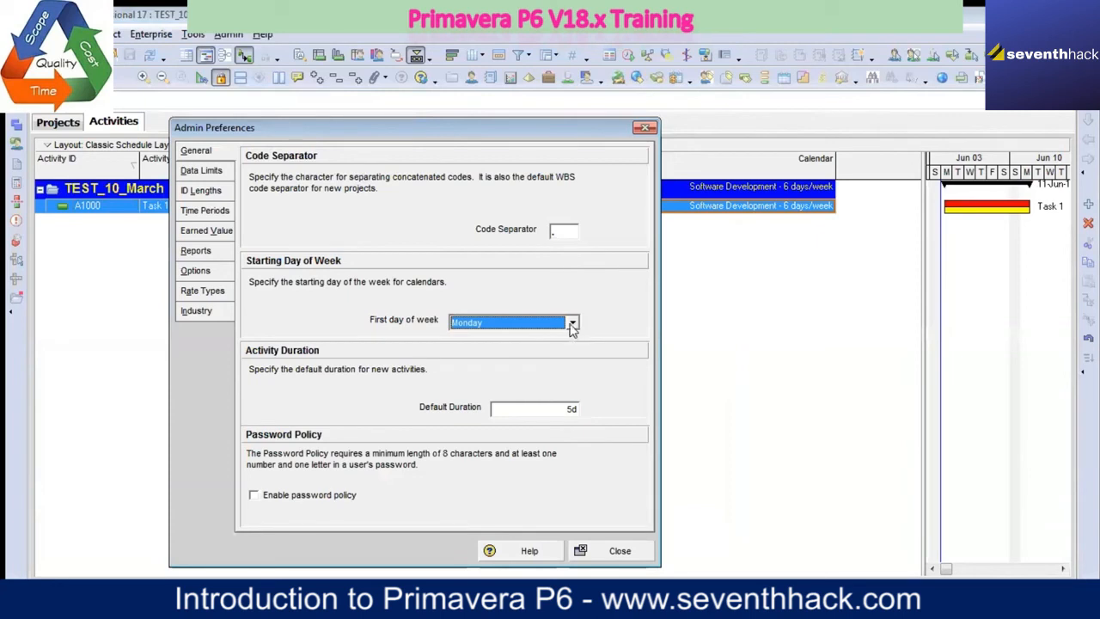
Step: Set the default duration for new activities to 1d
left_click(563, 409)
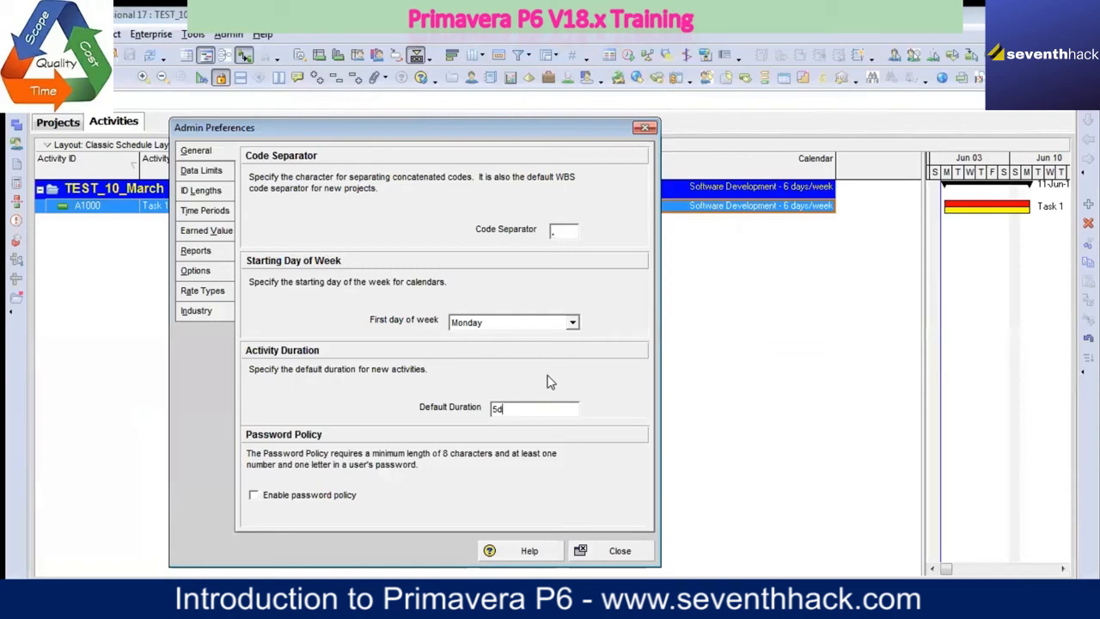
key("BackSpace")
key("BackSpace")
type("1d")
Step: Look through the Data Limits and ID Lengths preferences, ending at the Time Periods settings
left_click(215, 170)
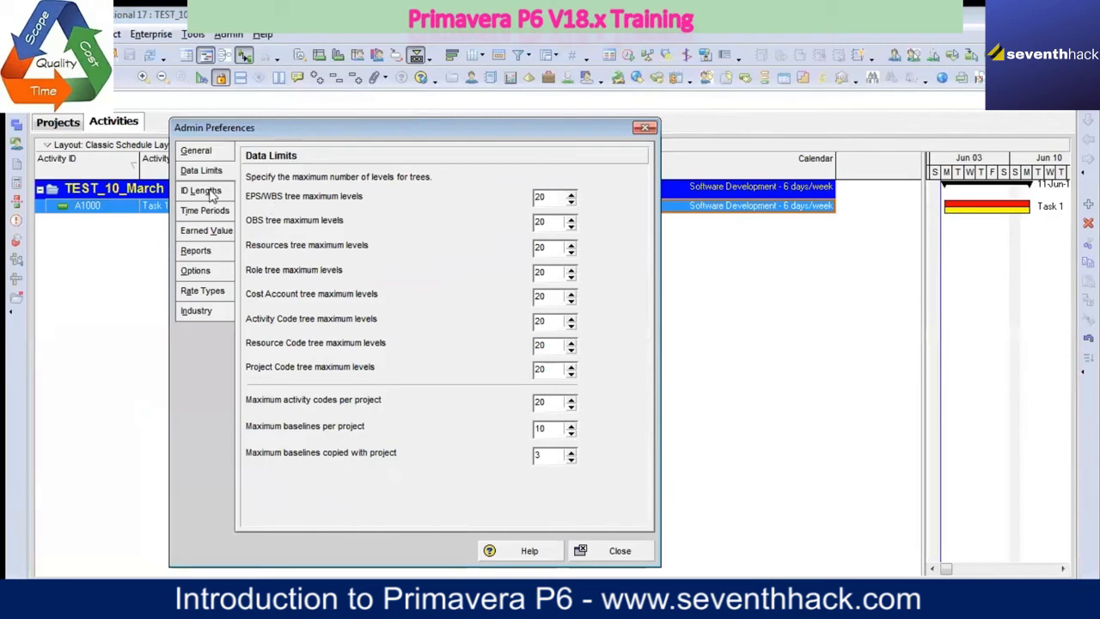
left_click(201, 190)
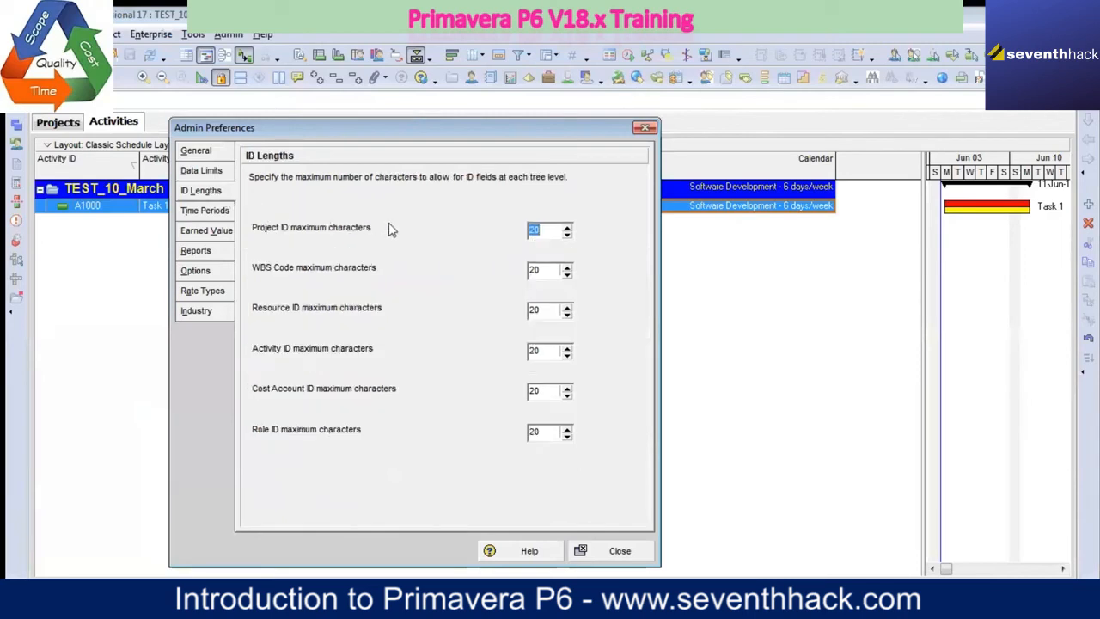
left_click(217, 212)
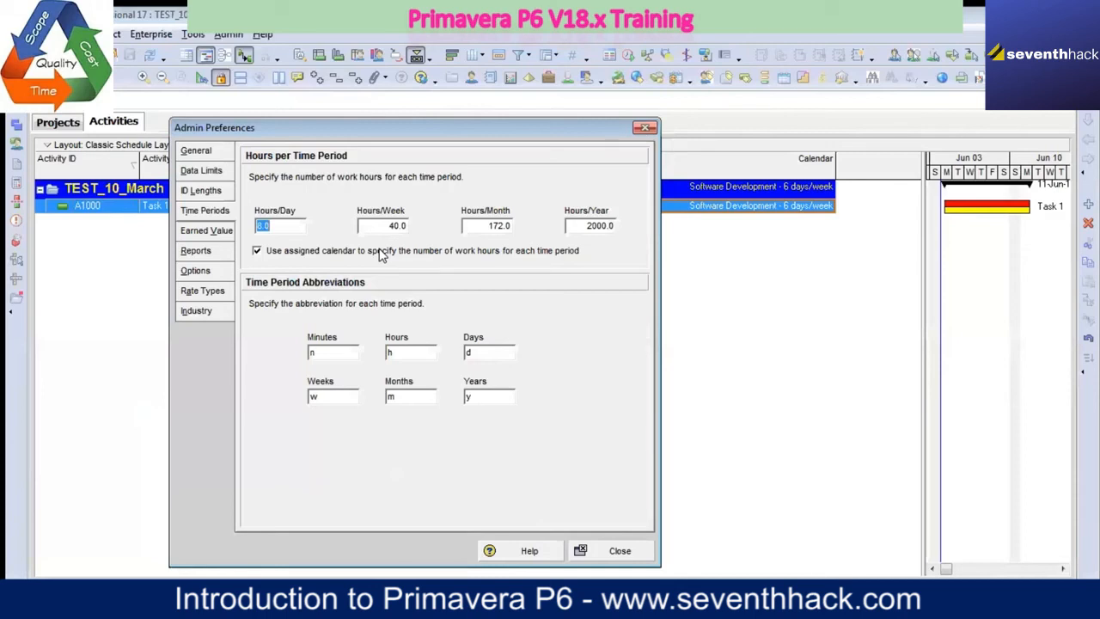
Step: Switch to Calculator and divide 172 by 8 to get the working days per month
left_click(185, 599)
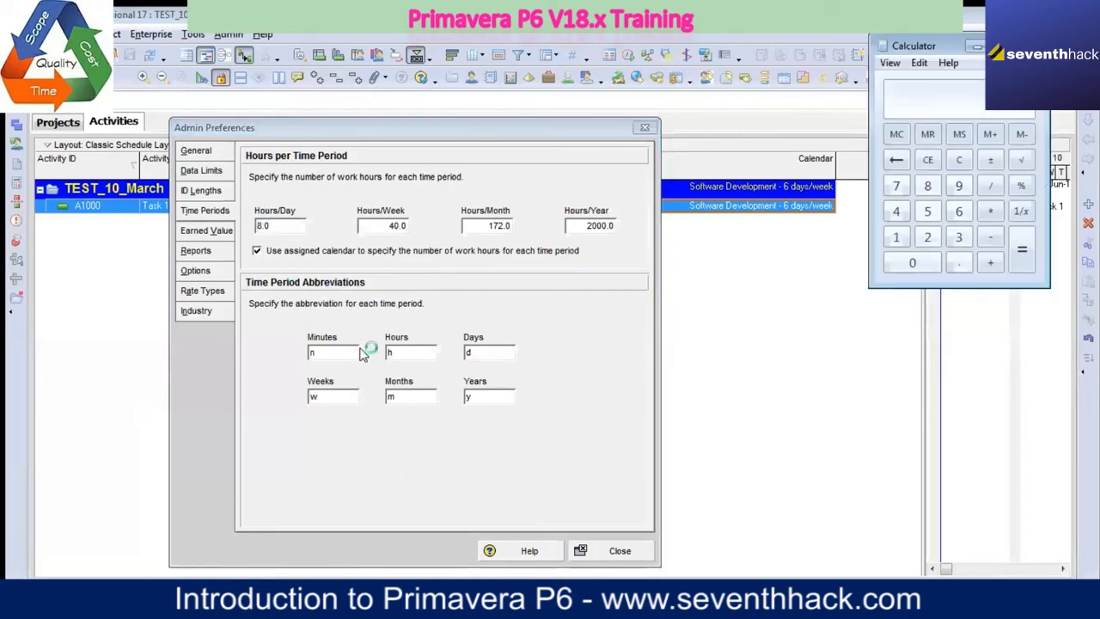
left_click_drag(929, 55, 754, 232)
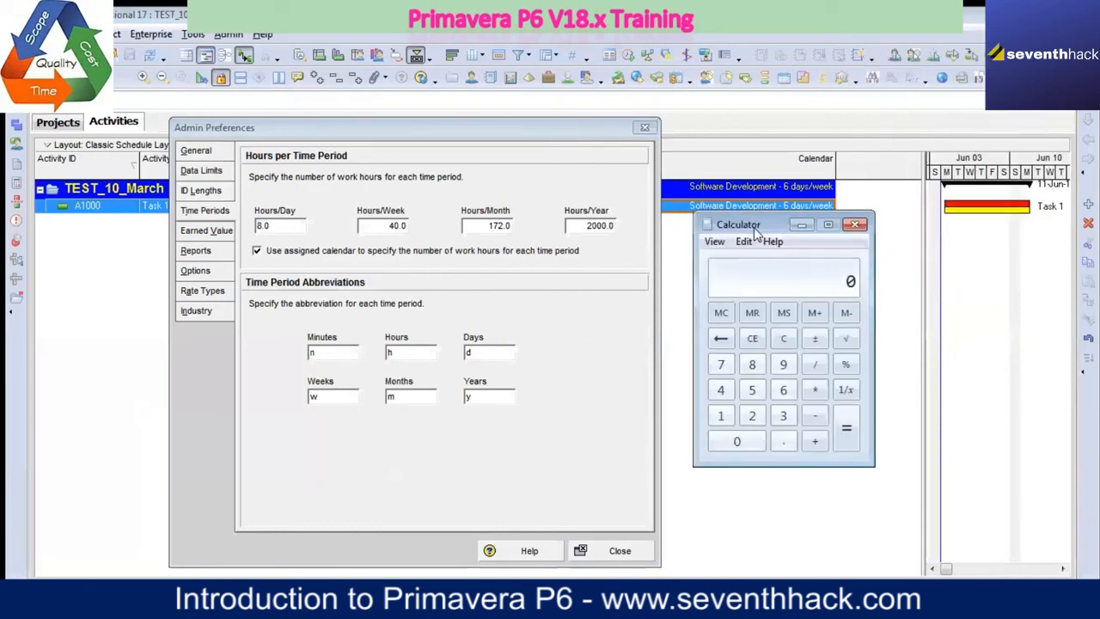
key("Num_Lock")
type("172")
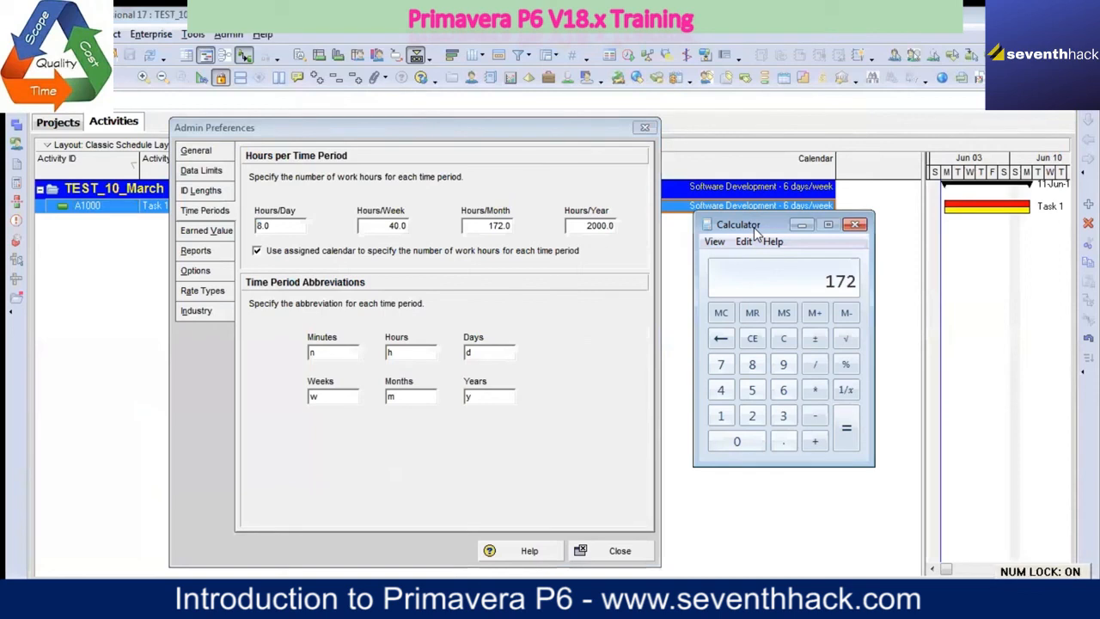
type("/8")
key("Return")
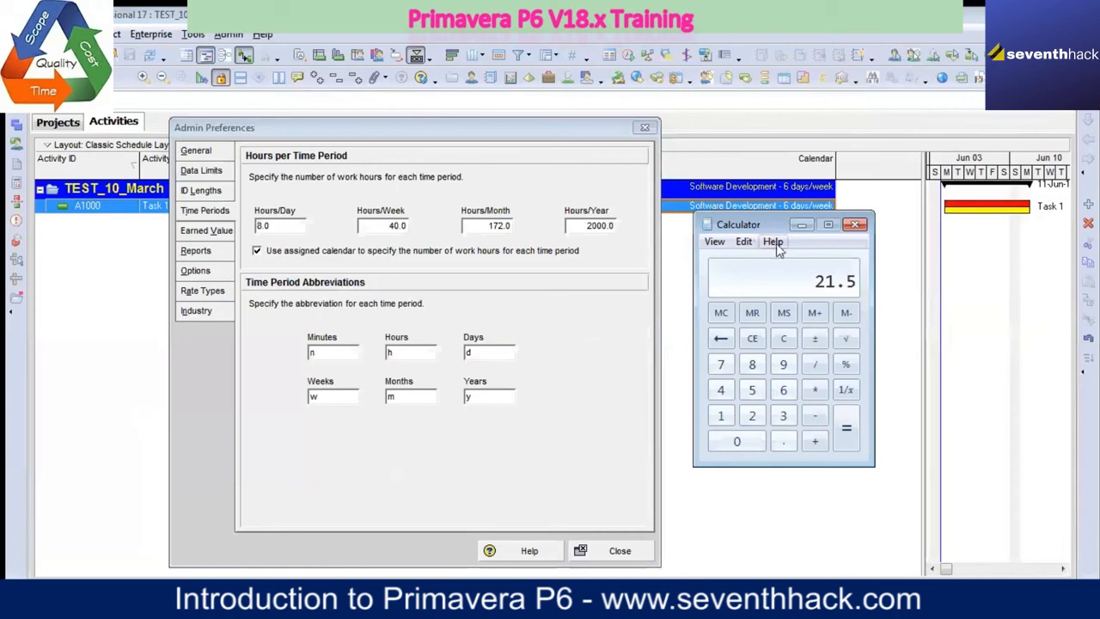
Step: Calculate 22 times 8 for the monthly work hours and return to the Admin Preferences
key("Escape")
type("22*8")
key("Return")
left_click(801, 224)
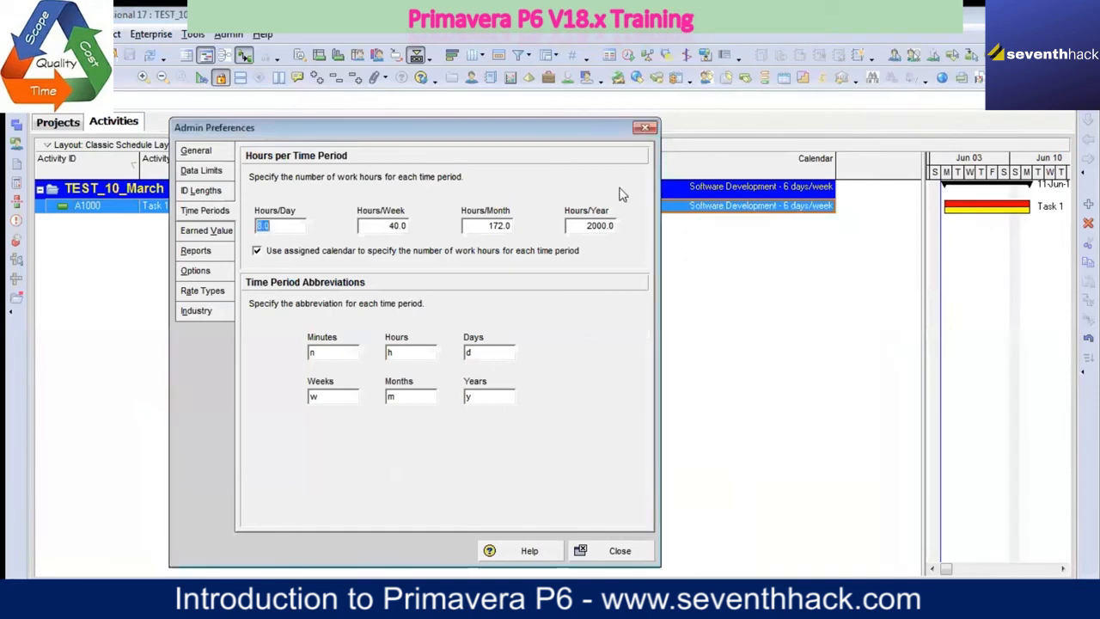
Step: Set the work hours per month to 176
left_click(507, 225)
key("BackSpace")
key("BackSpace")
key("BackSpace")
type("6")
Step: Multiply the monthly hours by 12 in Calculator and set the work hours per year to 2112
left_click(591, 225)
left_click(357, 599)
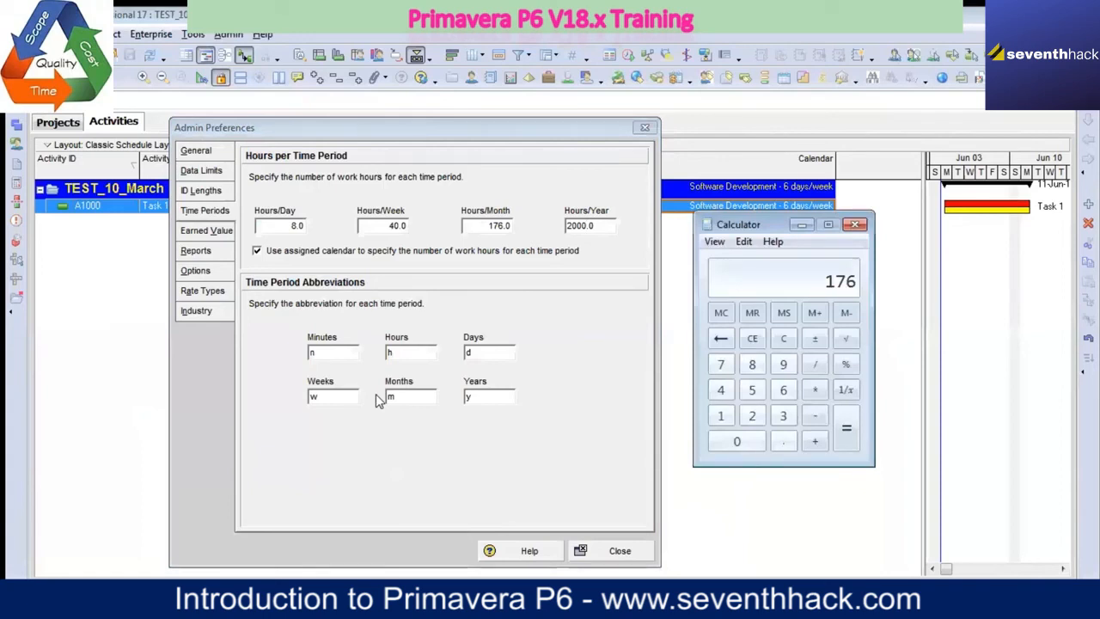
type("*12=")
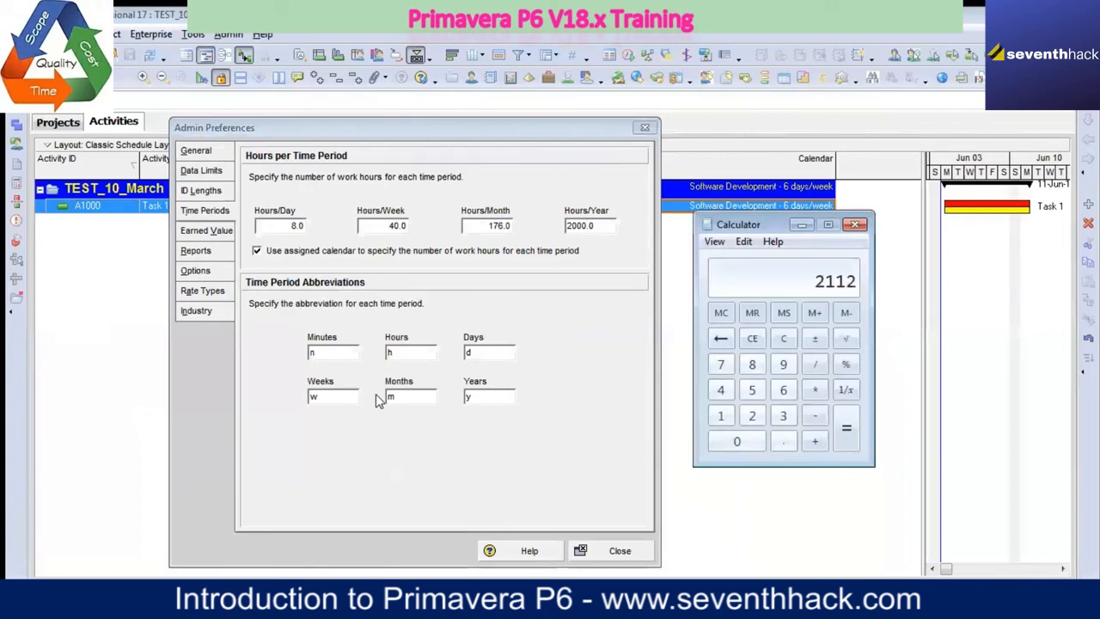
left_click(797, 227)
left_click_drag(606, 226, 569, 225)
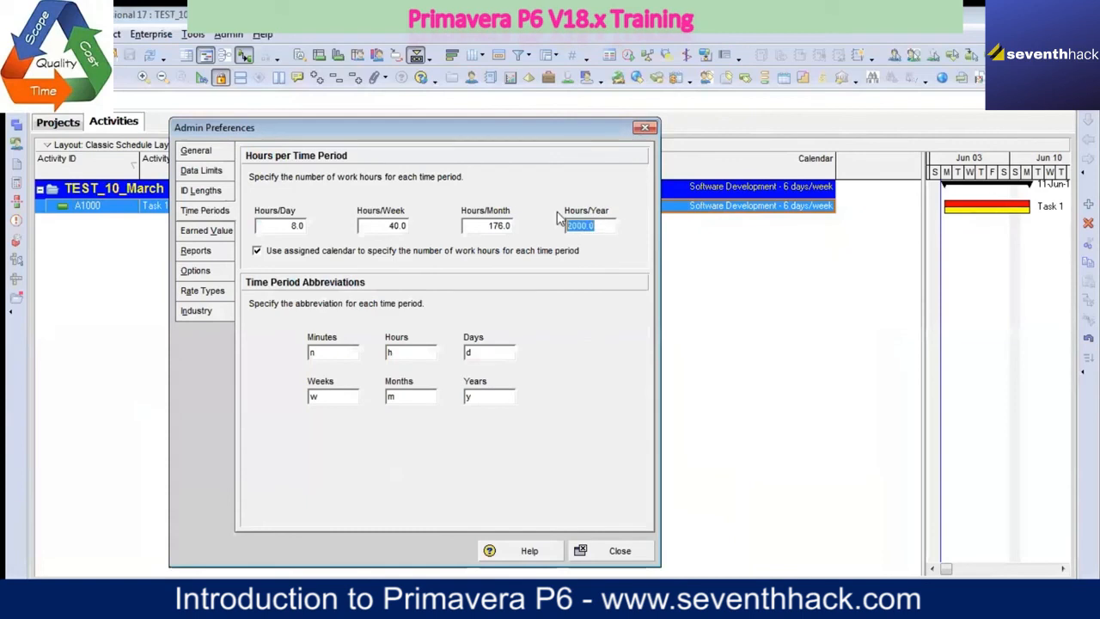
type("2112")
left_click(480, 225)
Step: Try to change the Minutes abbreviation to m
left_click(348, 352)
key("BackSpace")
type("m")
left_click(414, 394)
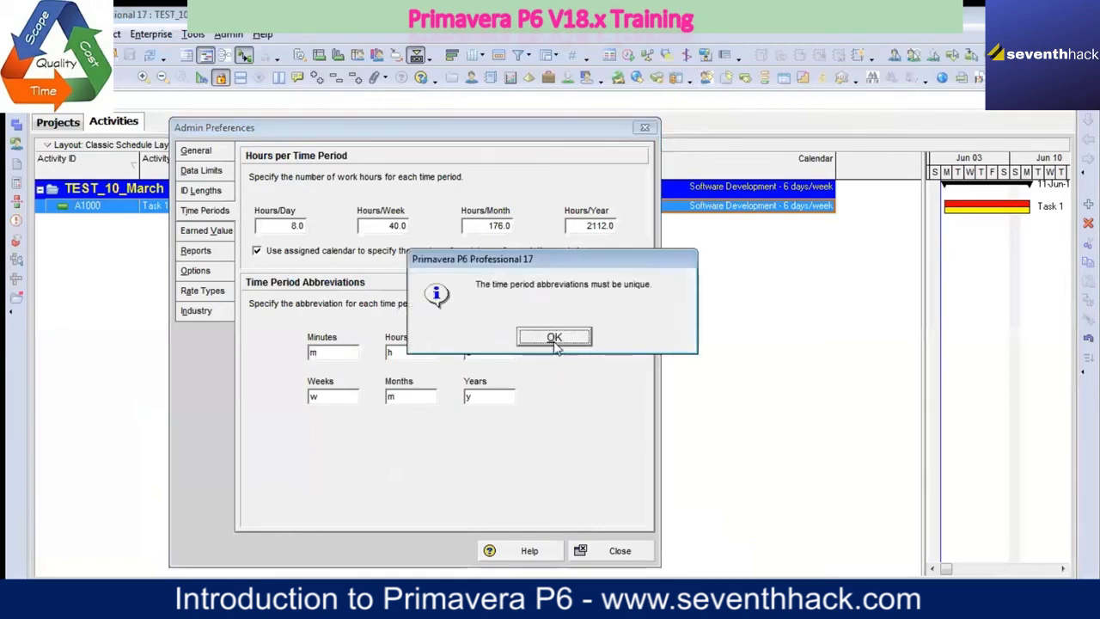
left_click(555, 341)
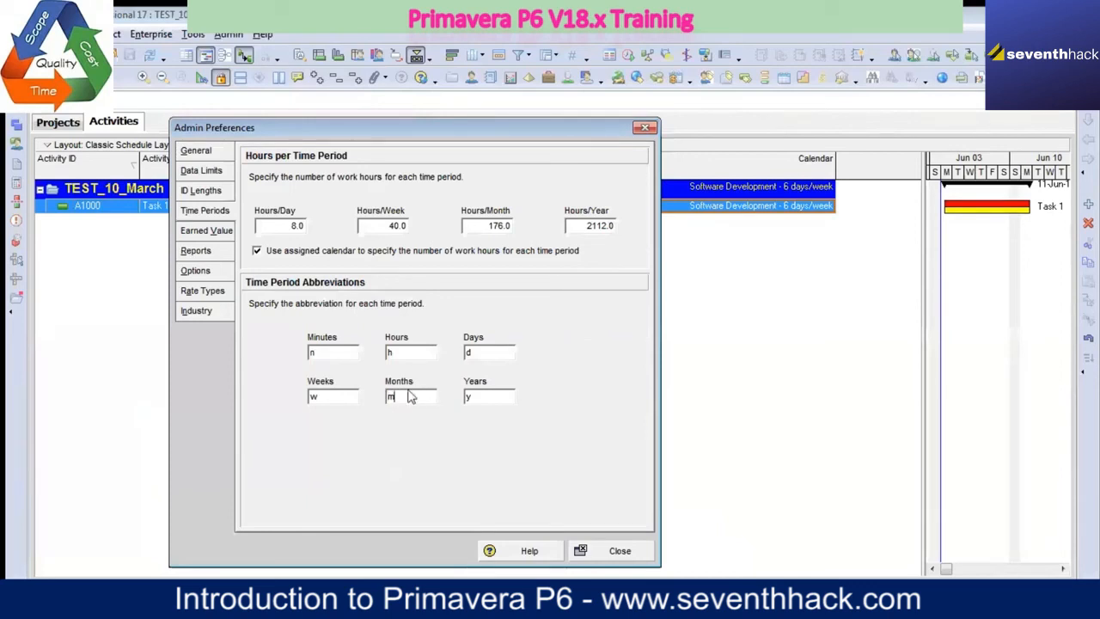
Step: Change the Months abbreviation to mo and the Minutes abbreviation to m
type("o")
left_click(345, 355)
key("BackSpace")
type("m")
Step: Review the Earned Value, Reports, Options, Rate Types and Industry preferences, and close the Admin Preferences
left_click(209, 234)
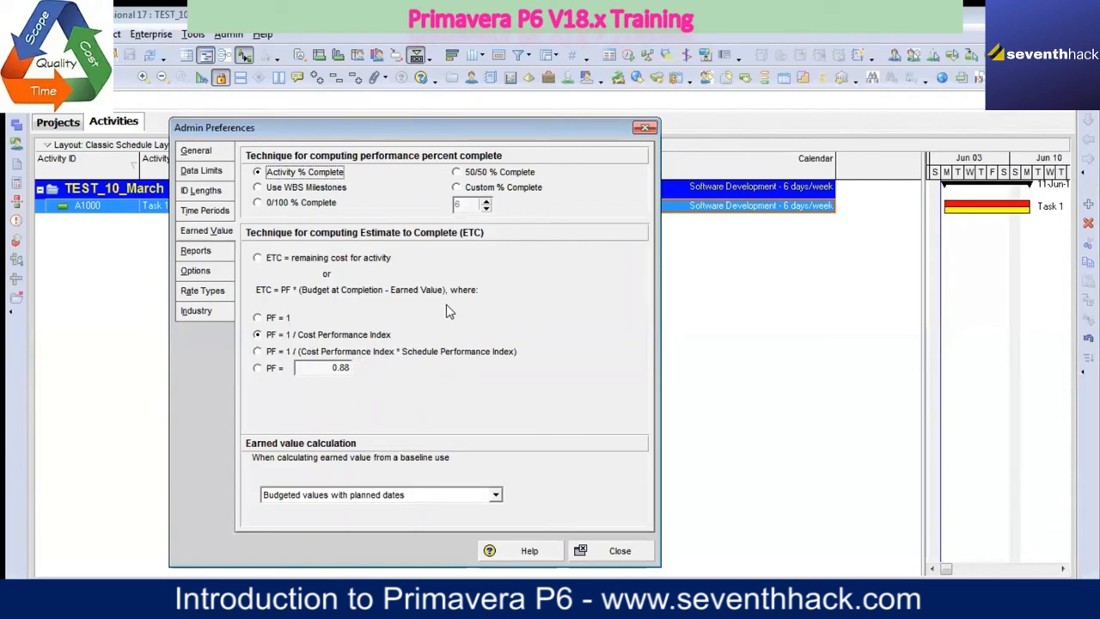
left_click(215, 253)
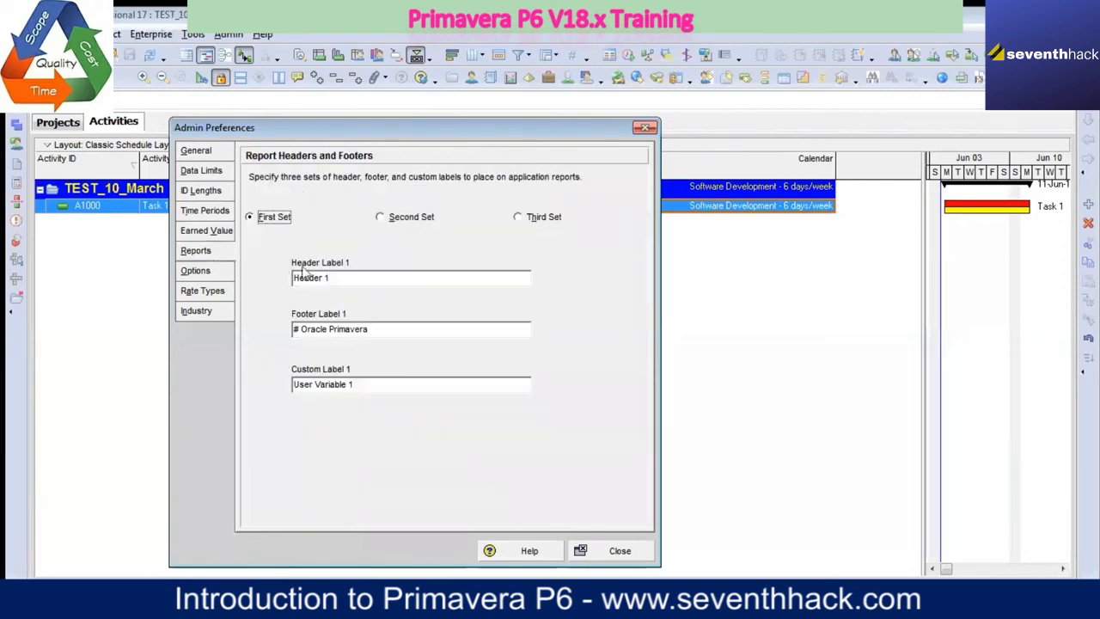
left_click(377, 329)
left_click(215, 273)
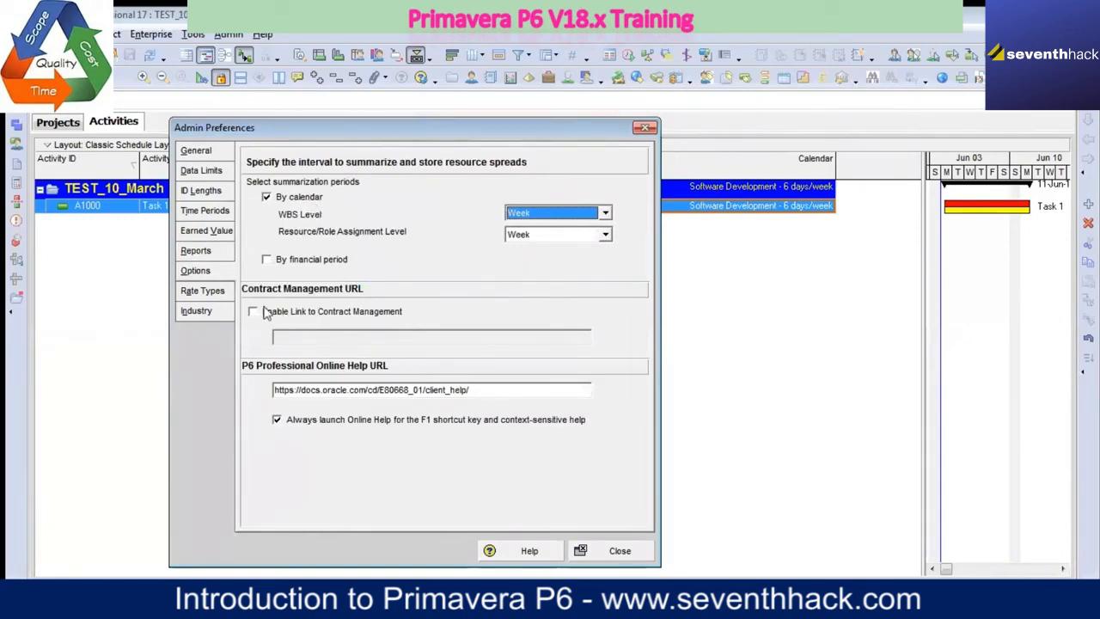
left_click(222, 292)
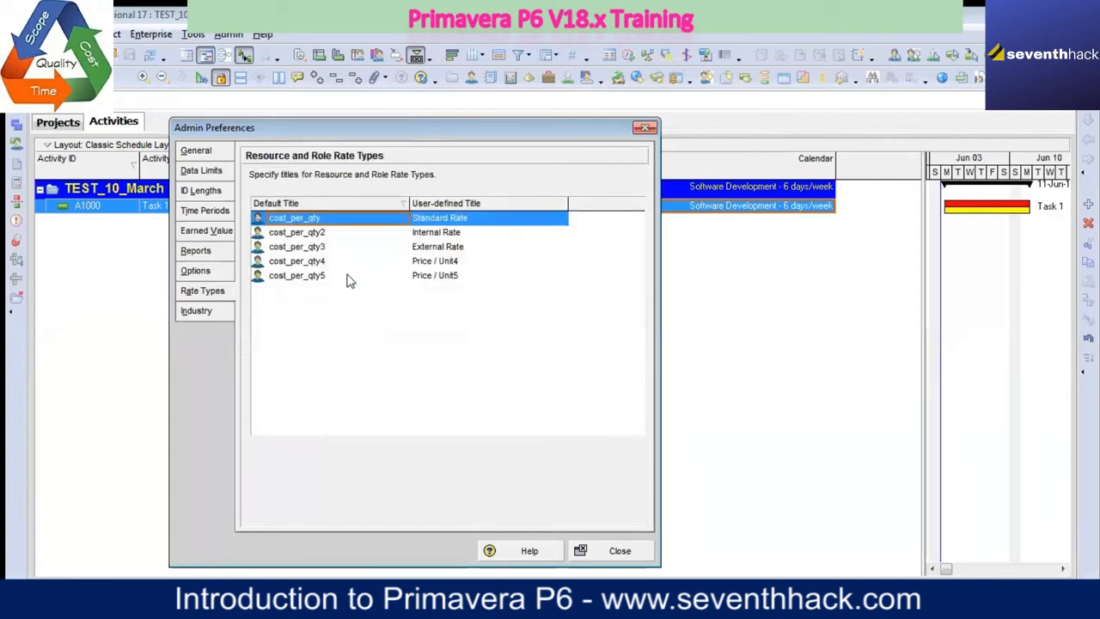
left_click(217, 312)
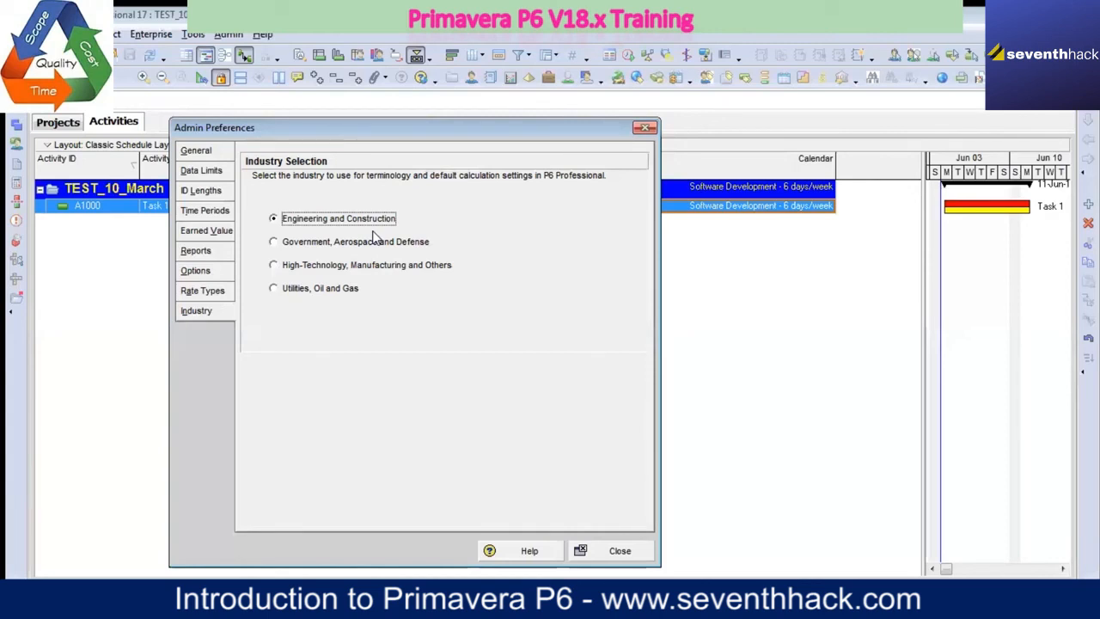
left_click(619, 556)
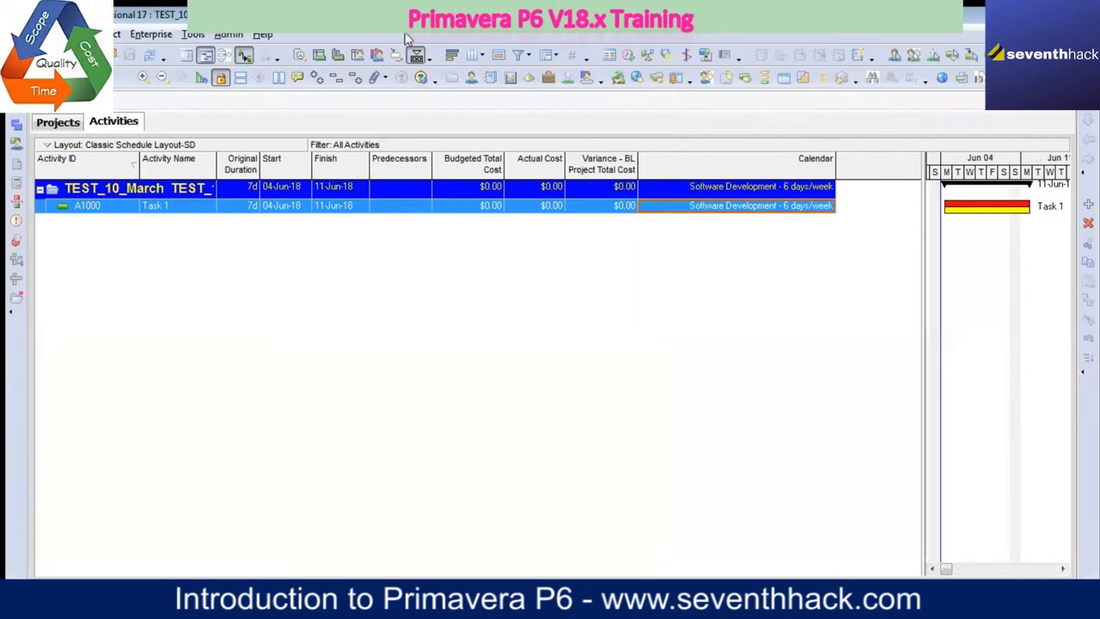
Step: Open the Currencies list, move its window aside and select Pound Sterling
left_click(228, 35)
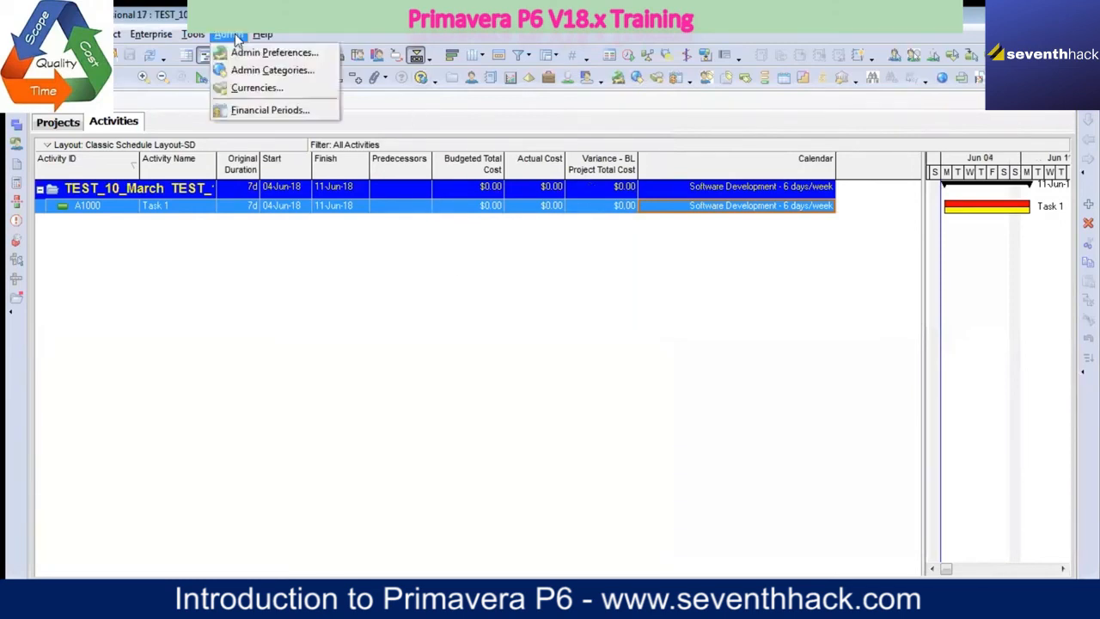
left_click(256, 88)
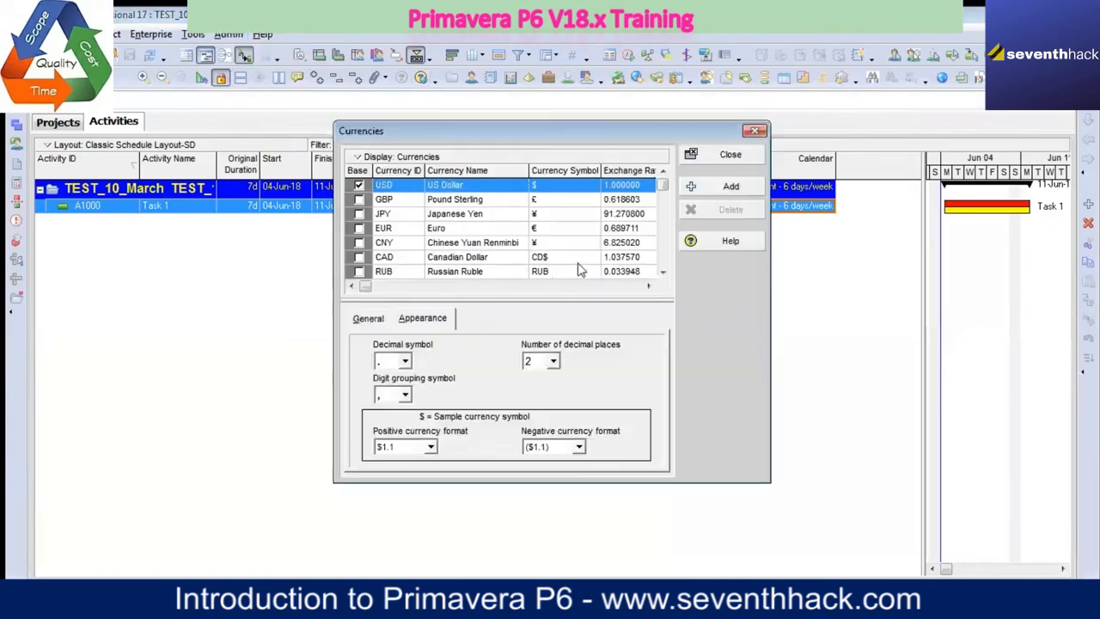
left_click_drag(460, 139, 226, 66)
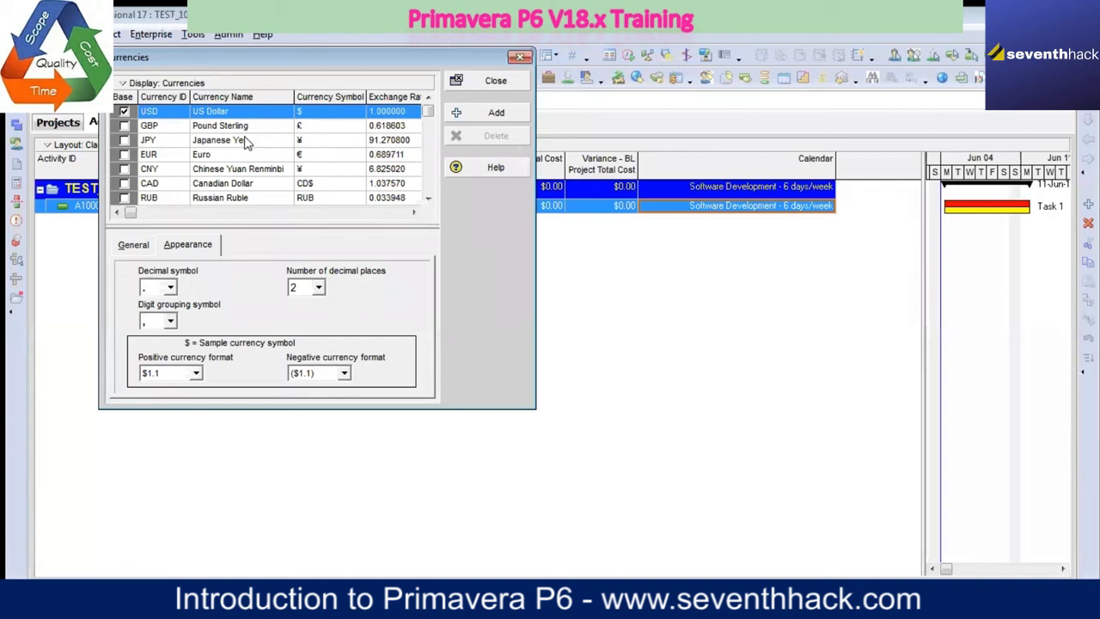
left_click(244, 127)
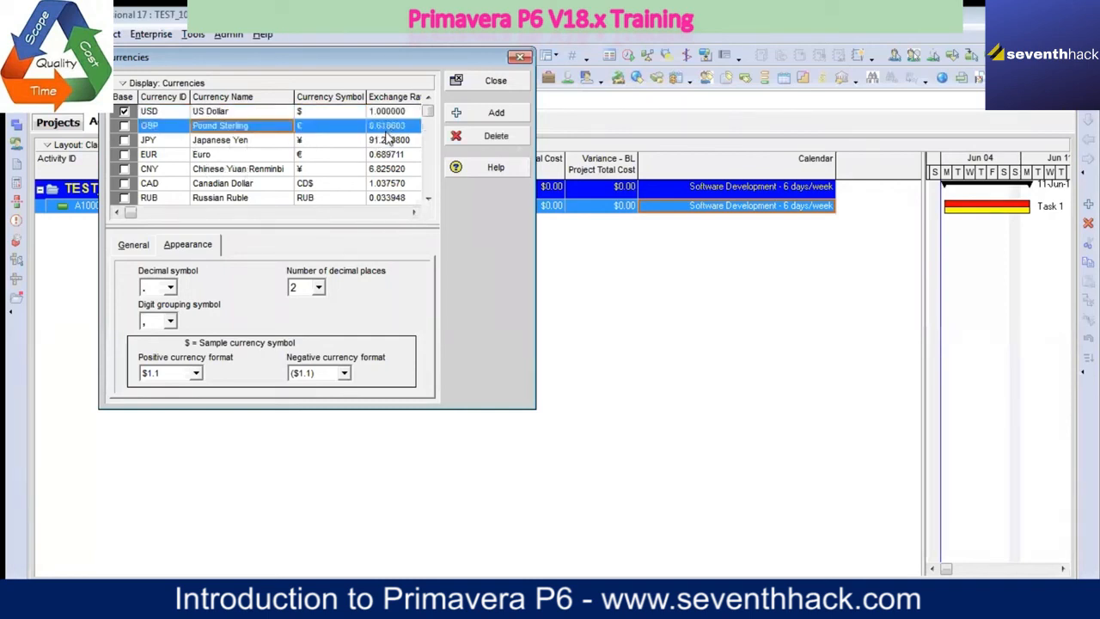
Step: Delete the Indian Rupees (INR) currency from the currency list
left_click(428, 198)
left_click(428, 199)
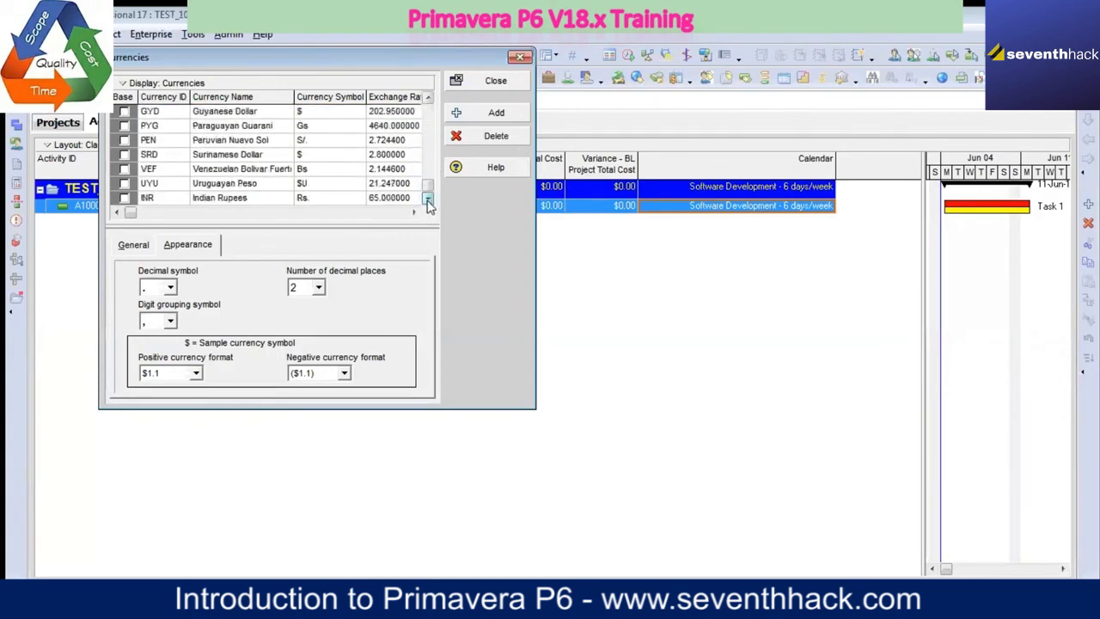
left_click(175, 199)
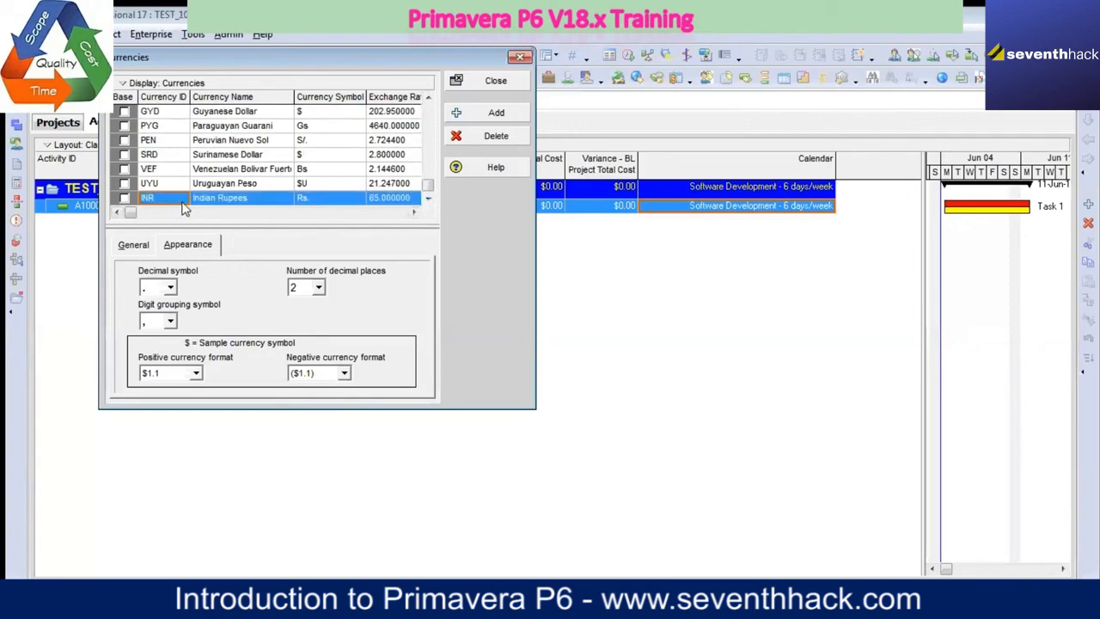
scroll(197, 197, "up", 5)
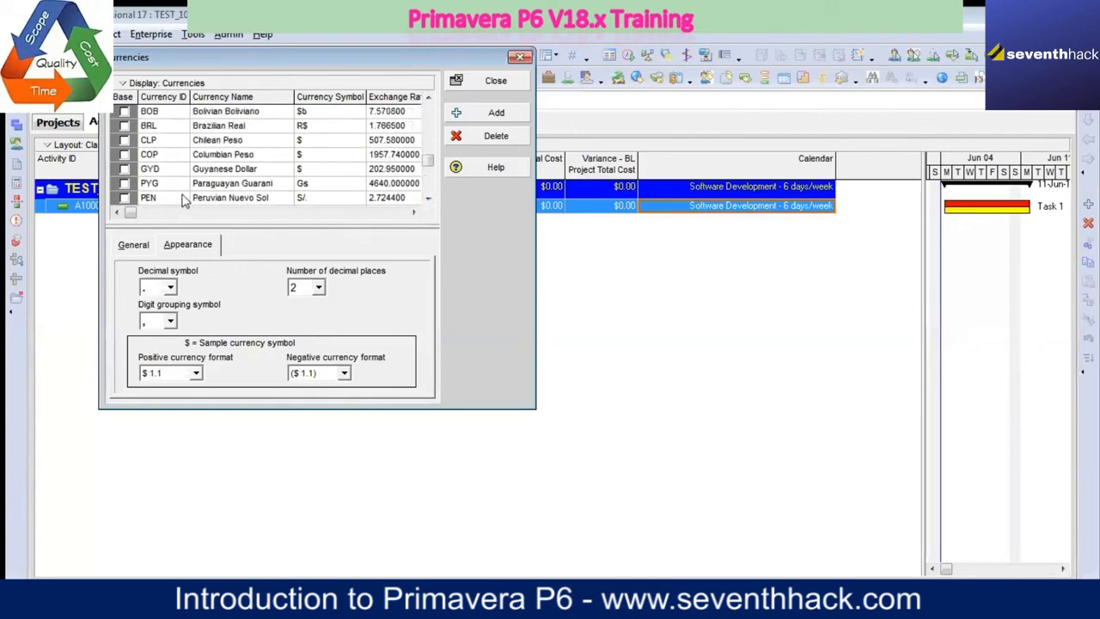
scroll(196, 194, "down", 5)
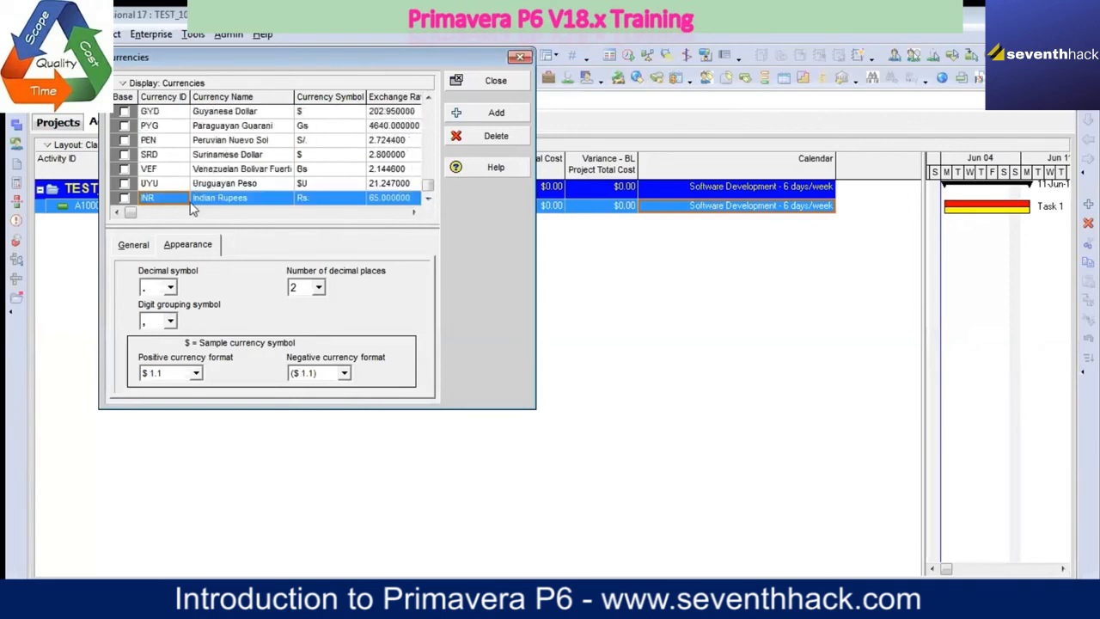
left_click(507, 138)
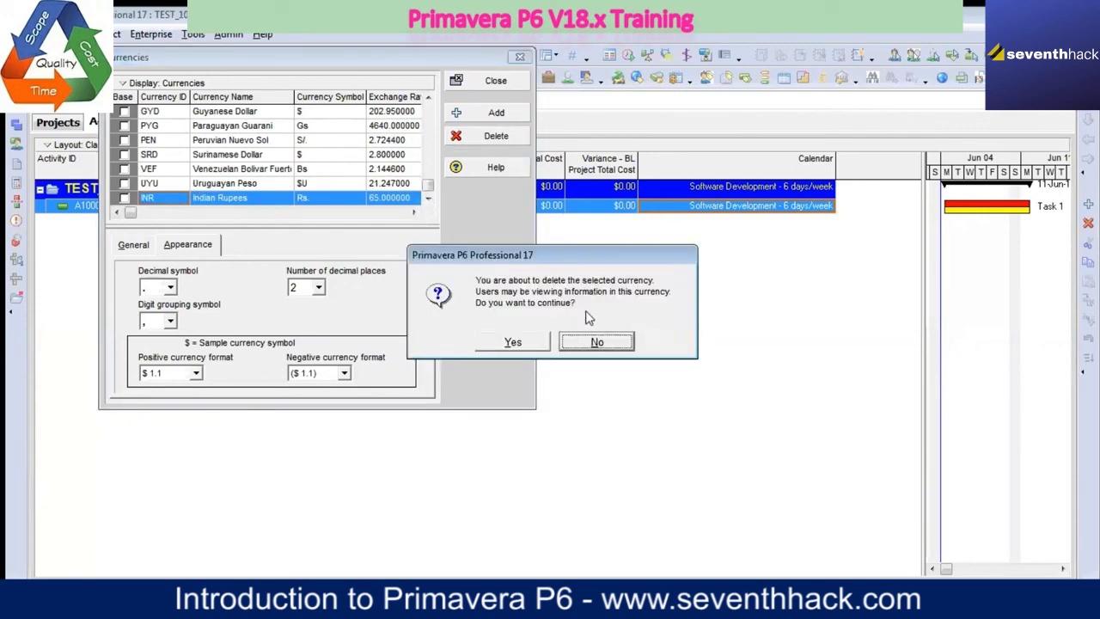
left_click(529, 346)
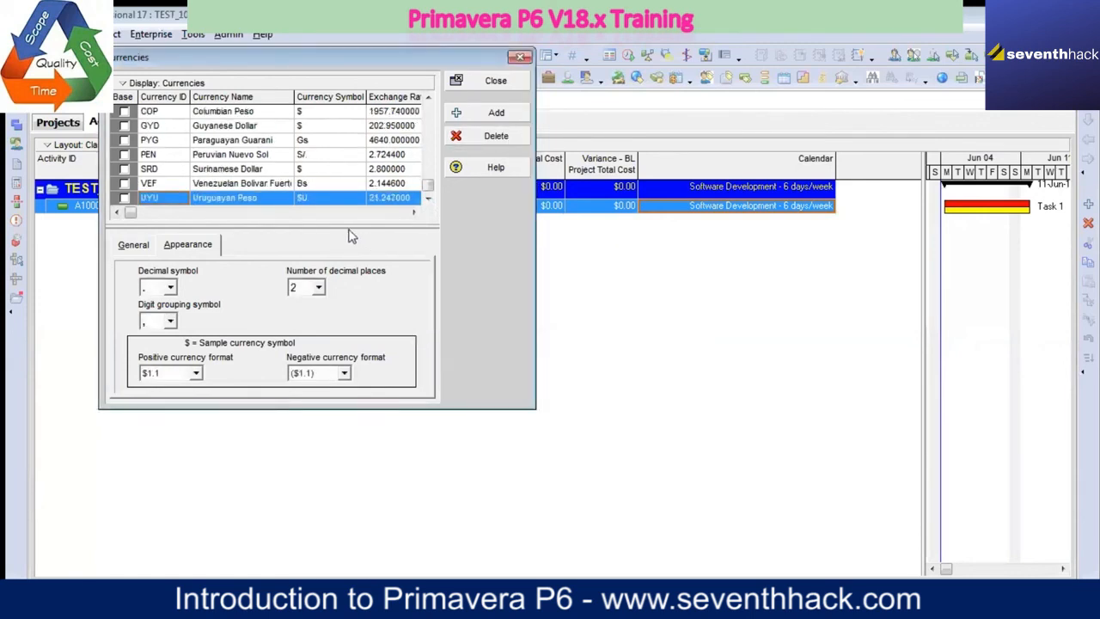
Step: Add a new currency with the ID INR and the name Indian Rupees to the currency list
left_click(490, 120)
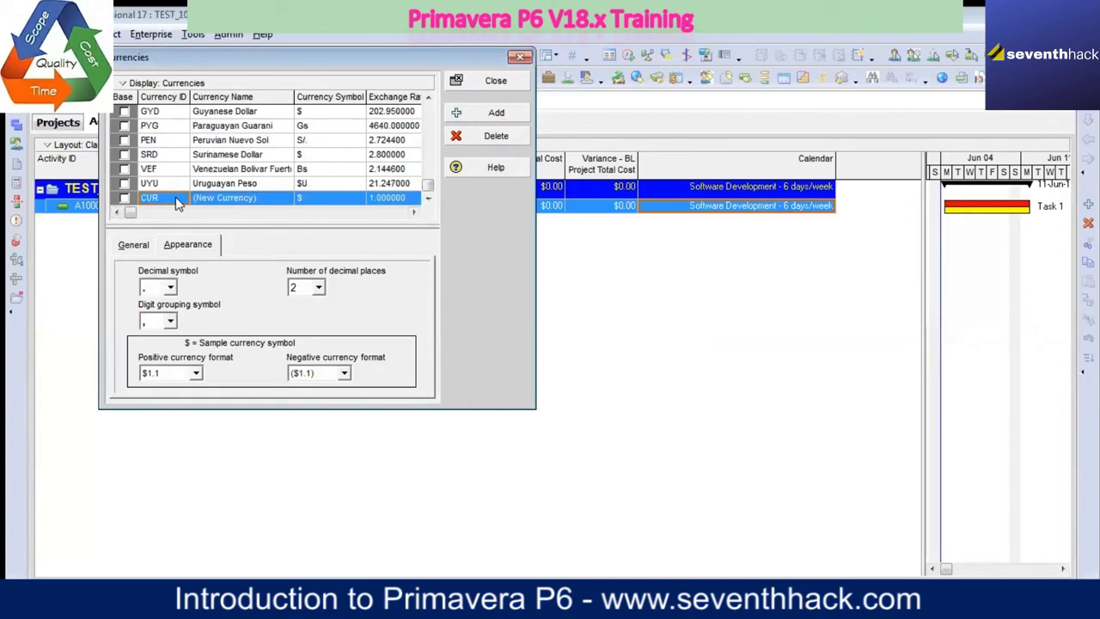
left_click(177, 200)
type("INR")
left_click(269, 203)
left_click(267, 204)
type("India")
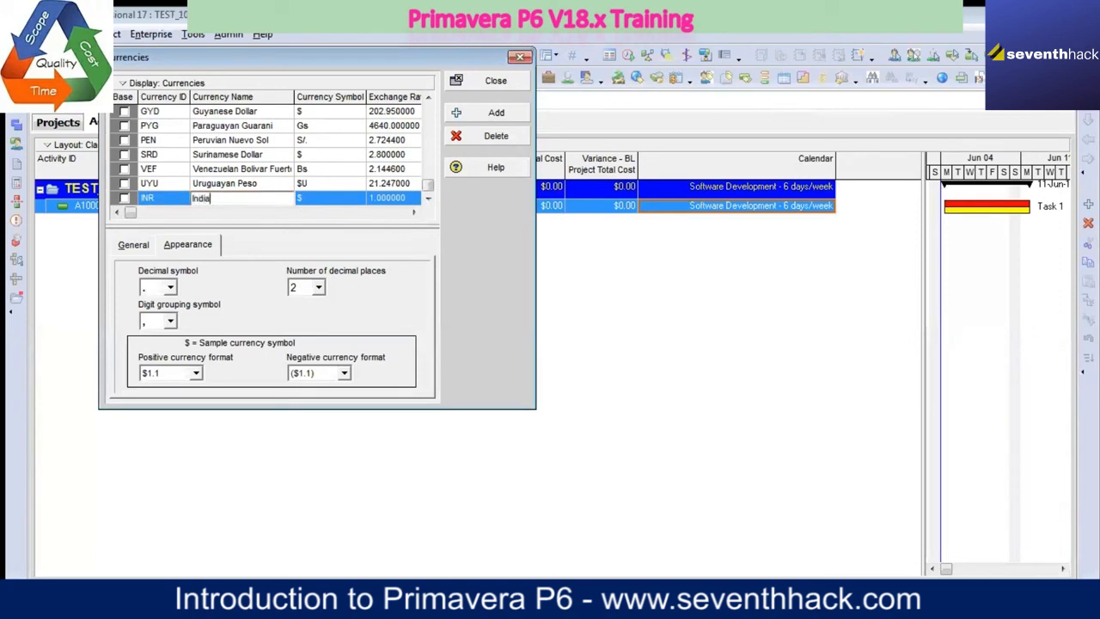
type("n Rupees")
key("Tab")
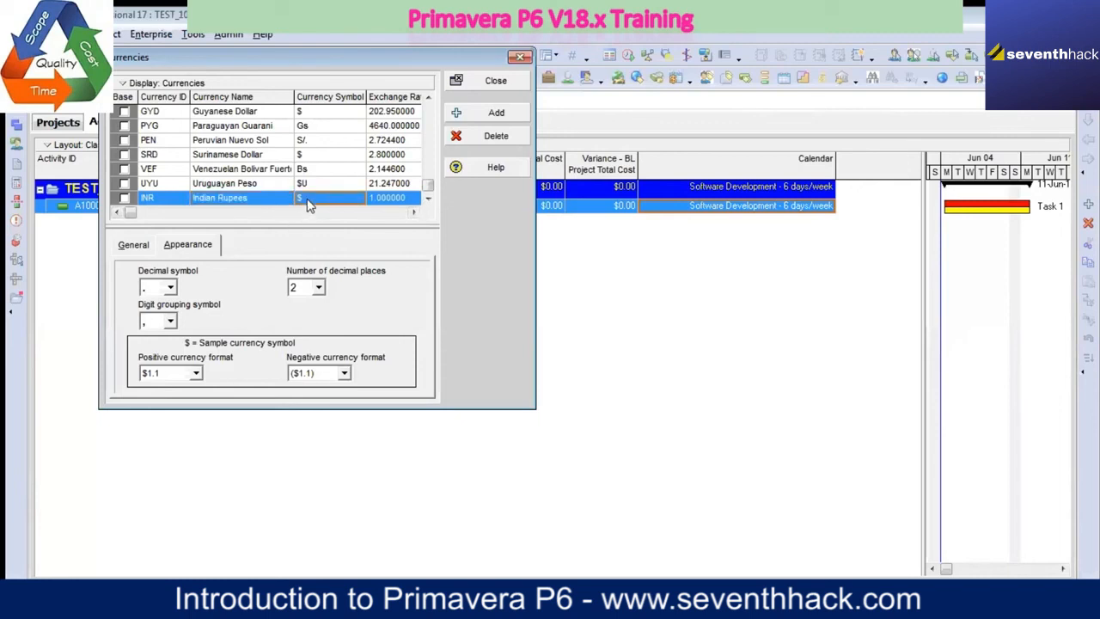
Step: Set the Indian Rupees currency symbol to Rs. and its exchange rate to 65
left_click(309, 202)
type("Rs.")
key("Return")
left_click(402, 199)
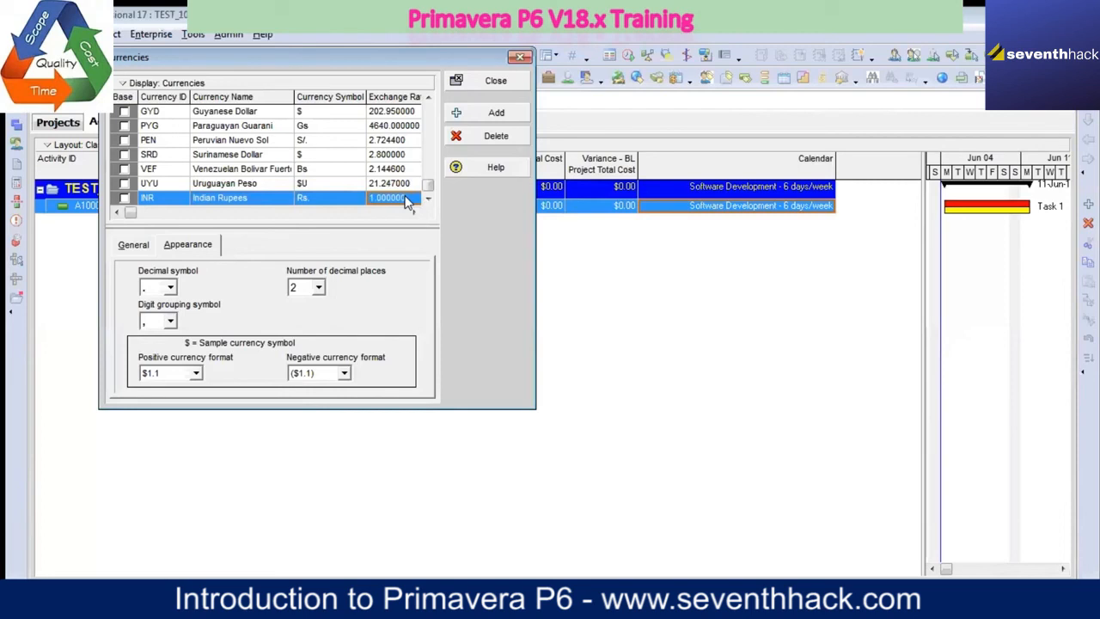
type("65")
key("Return")
Step: Review the general and appearance settings of the Indian Rupees currency and close the Currencies window
left_click(140, 248)
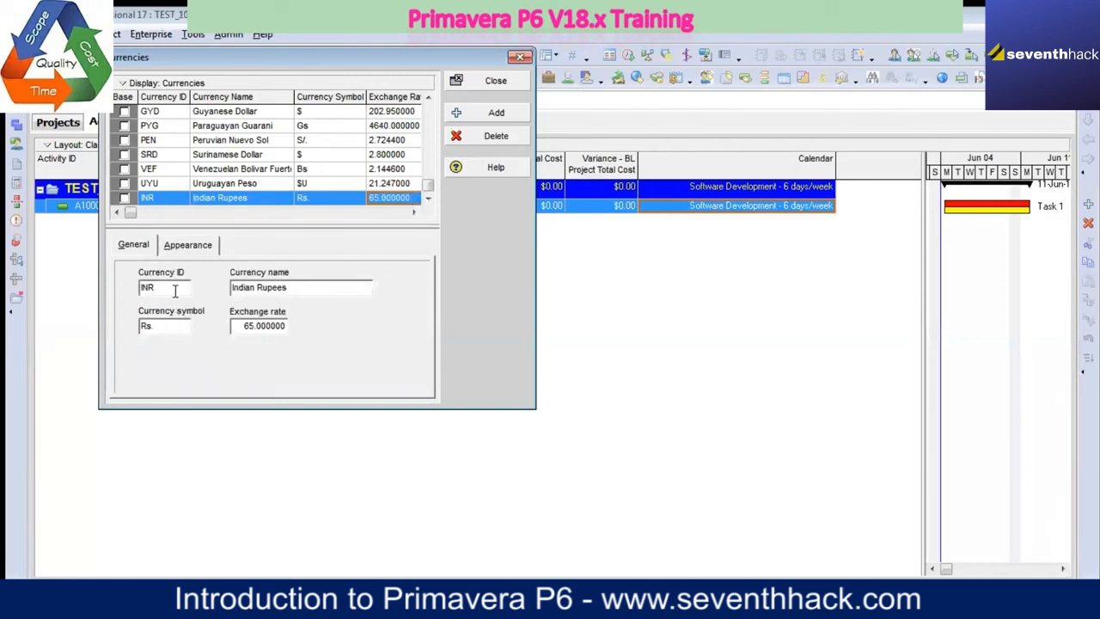
left_click(184, 247)
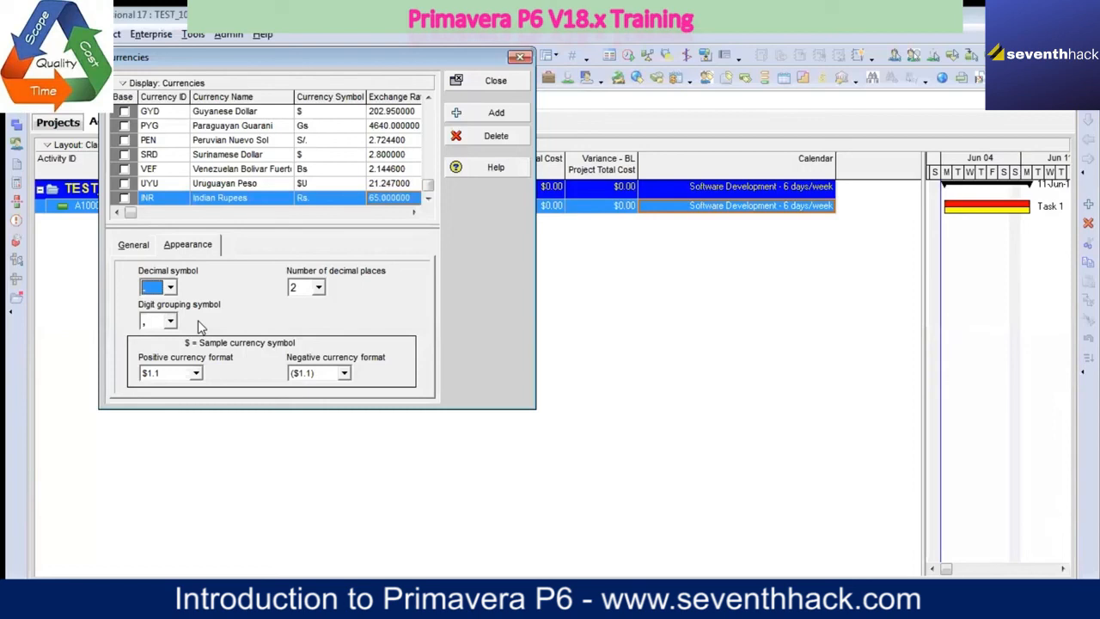
left_click(497, 81)
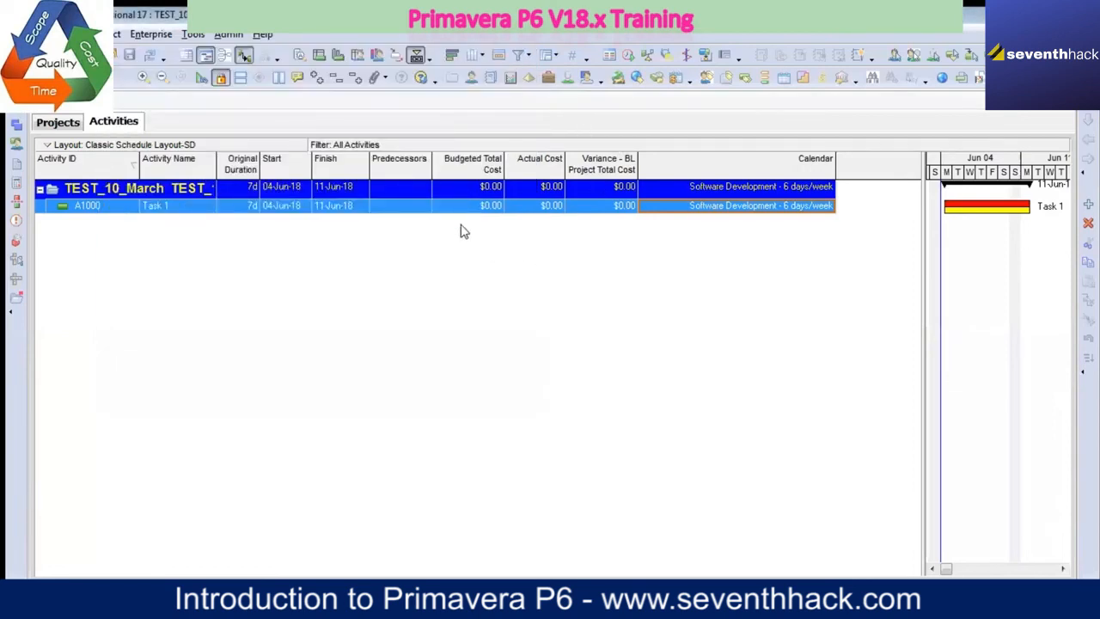
Step: Open the Admin Categories and view the Baseline Types and Expense Categories
left_click(228, 36)
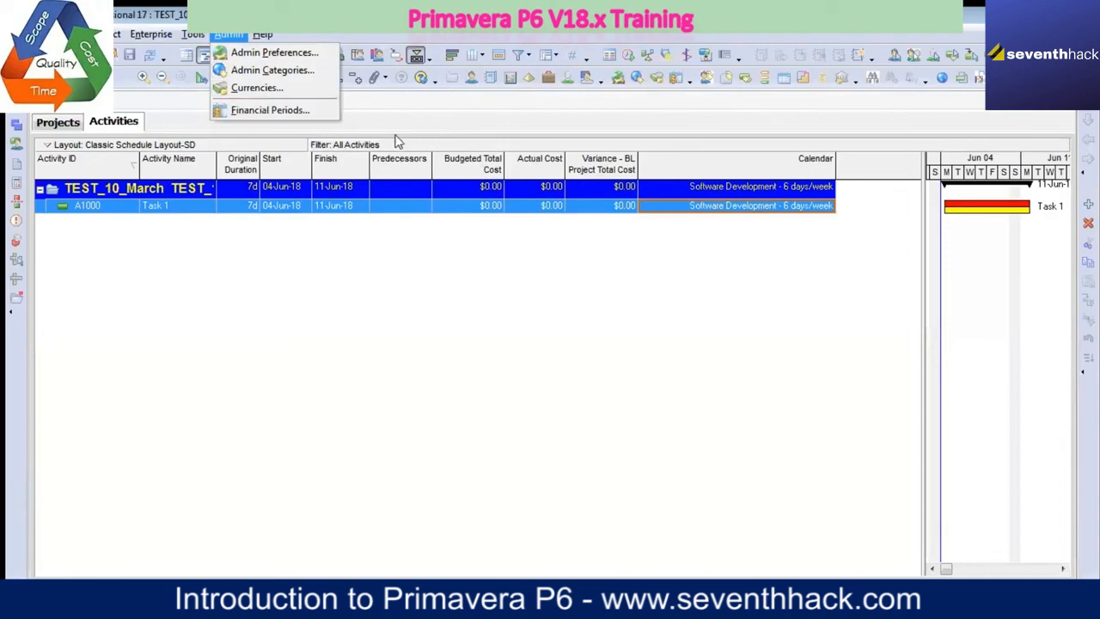
left_click(257, 75)
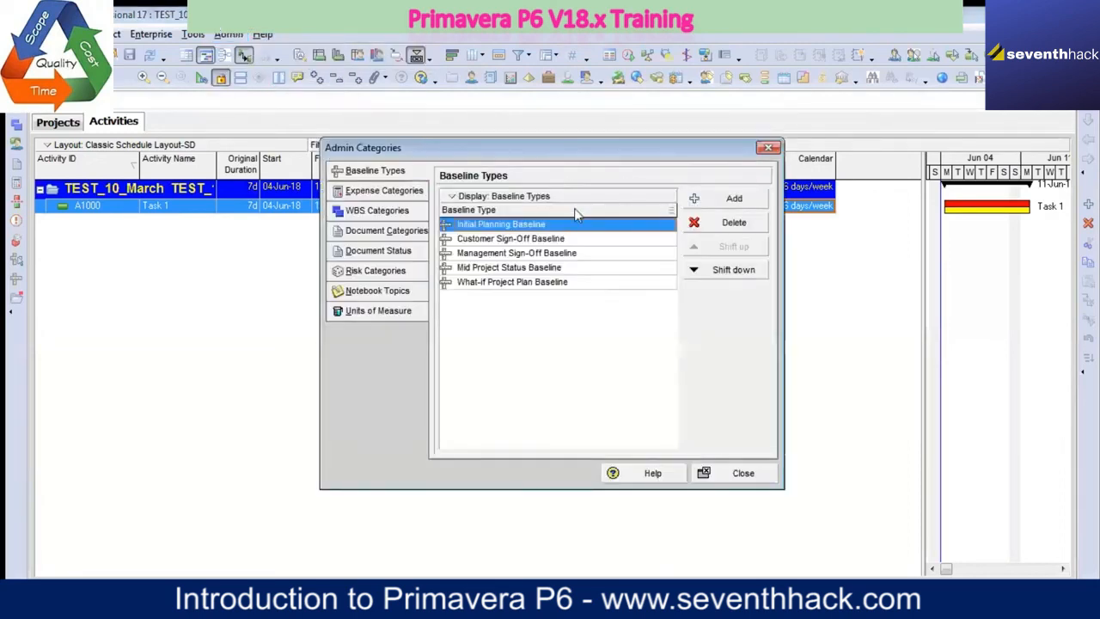
left_click(396, 193)
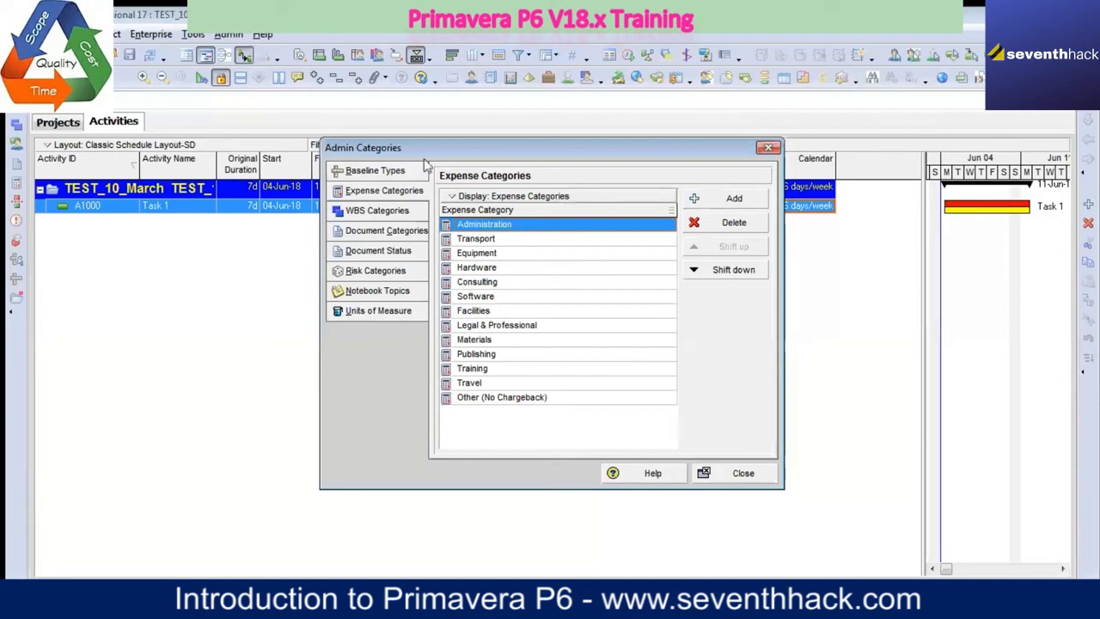
Step: Add an expense category named My Expnse Head below Administration and delete it again
left_click(731, 200)
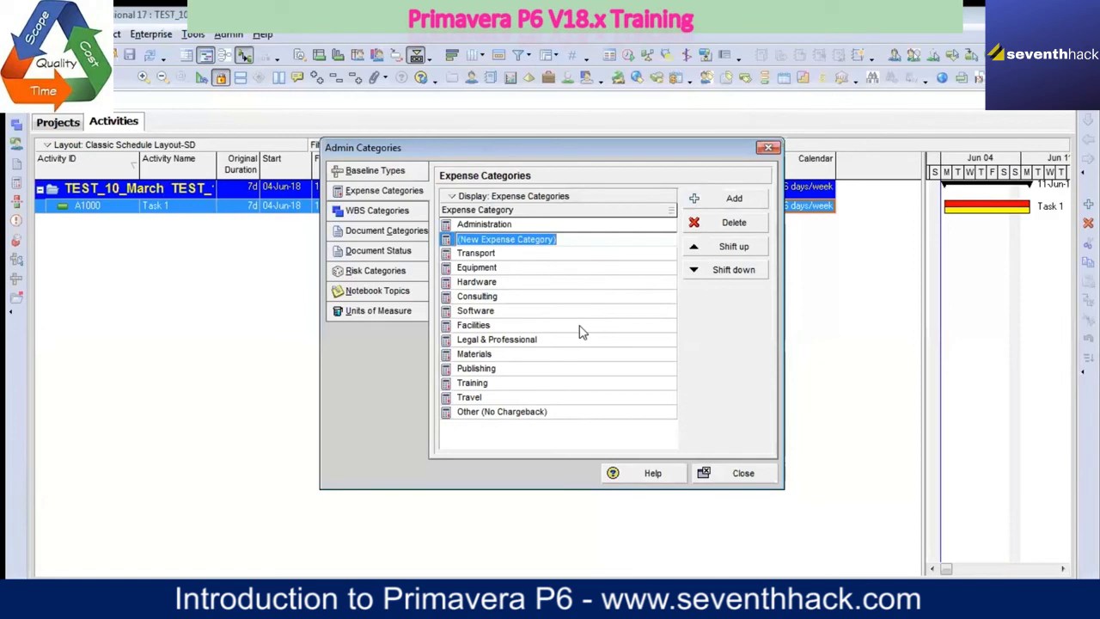
type("My Expnse")
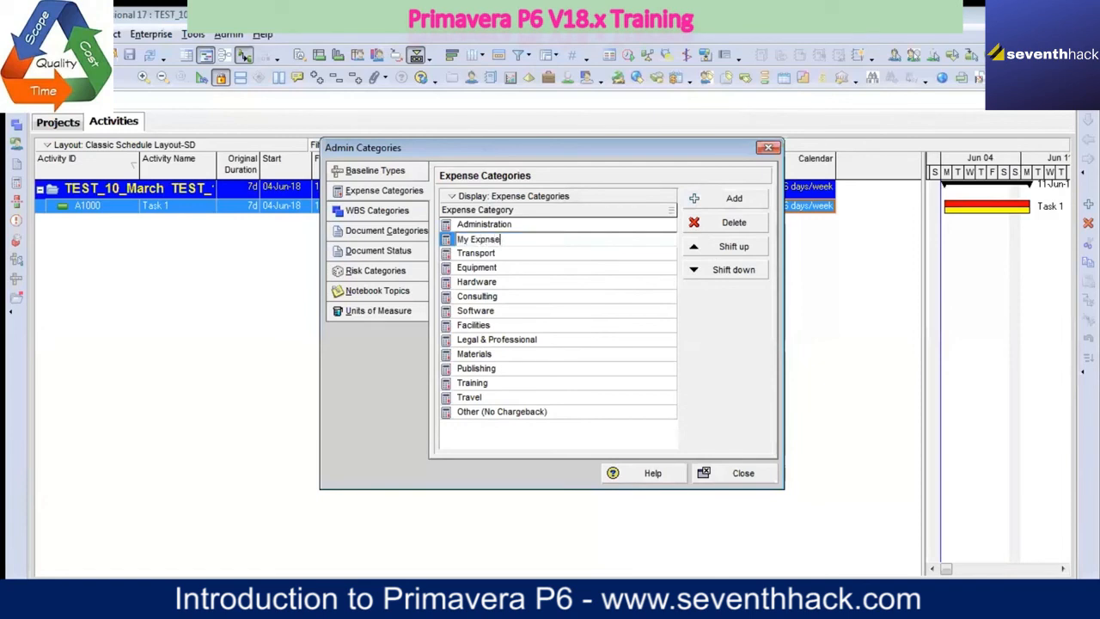
type(" Head")
key("Return")
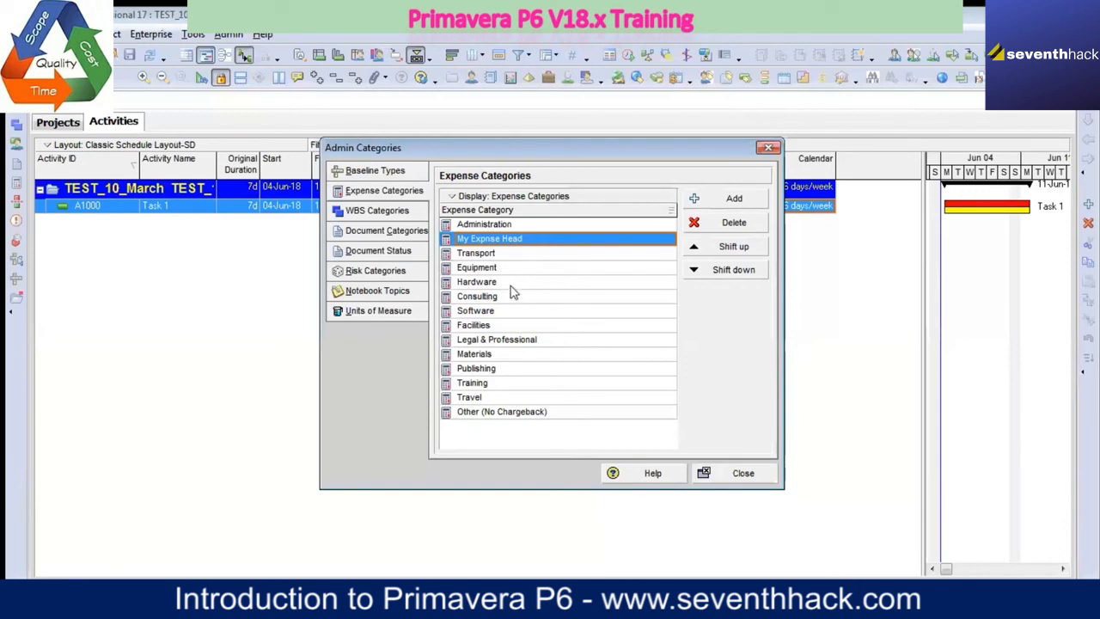
left_click(736, 230)
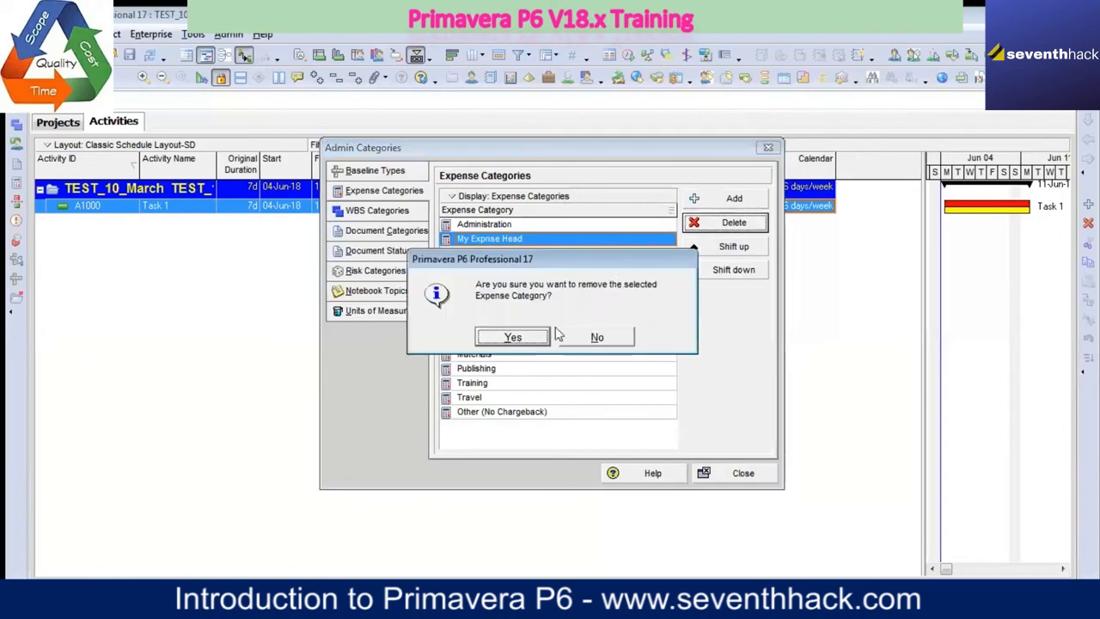
left_click(516, 337)
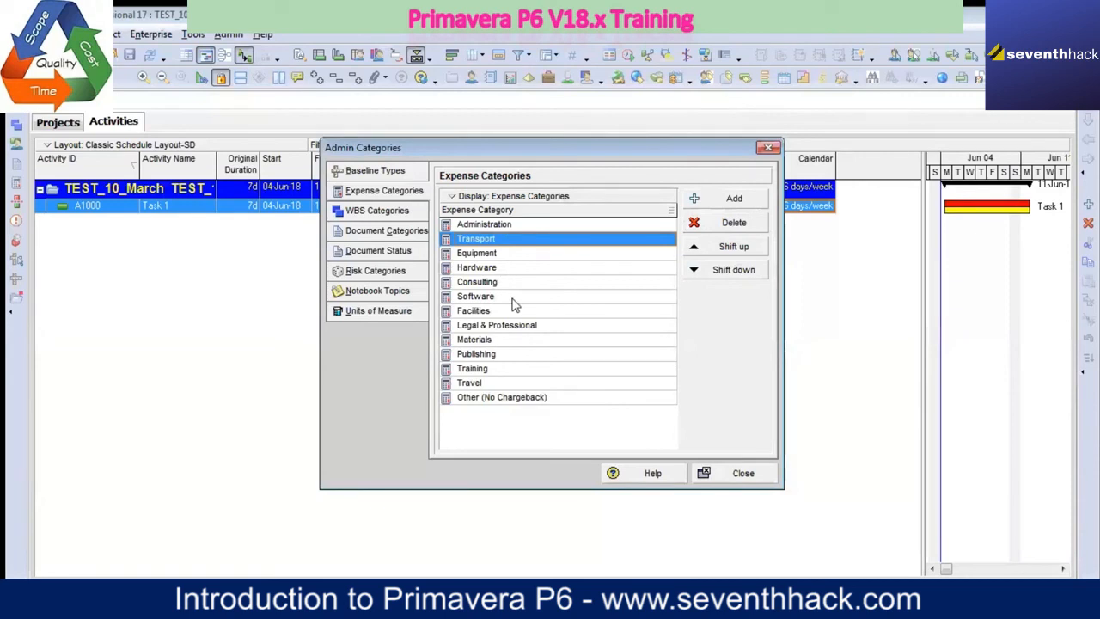
Step: Review the WBS Categories, Document Categories, Document Status codes and Risk Categories in the Admin Categories
left_click(387, 214)
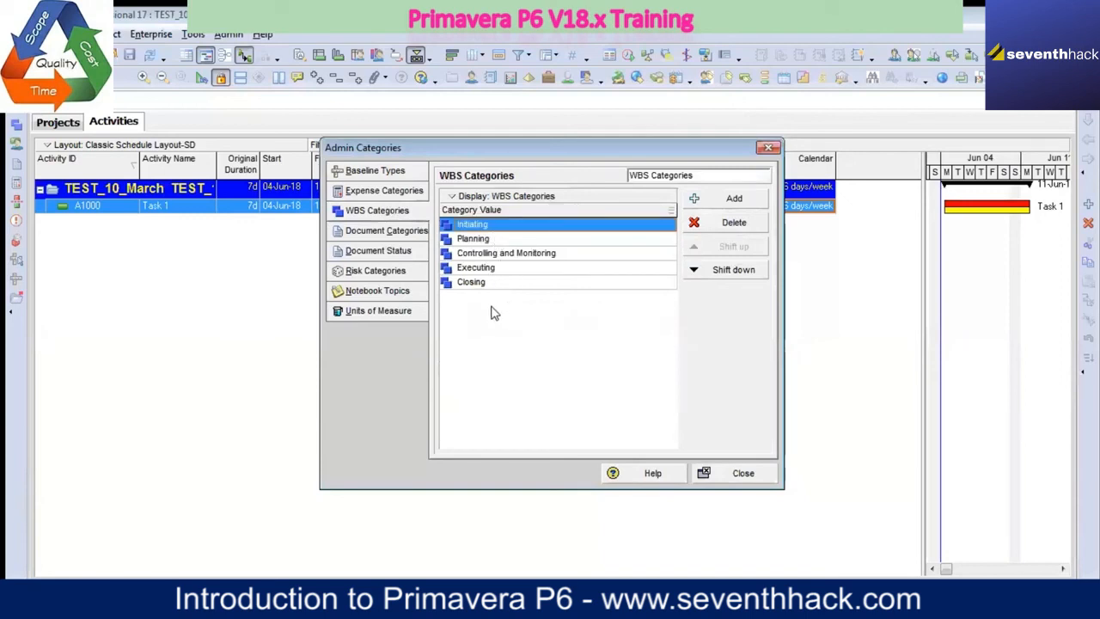
left_click(391, 232)
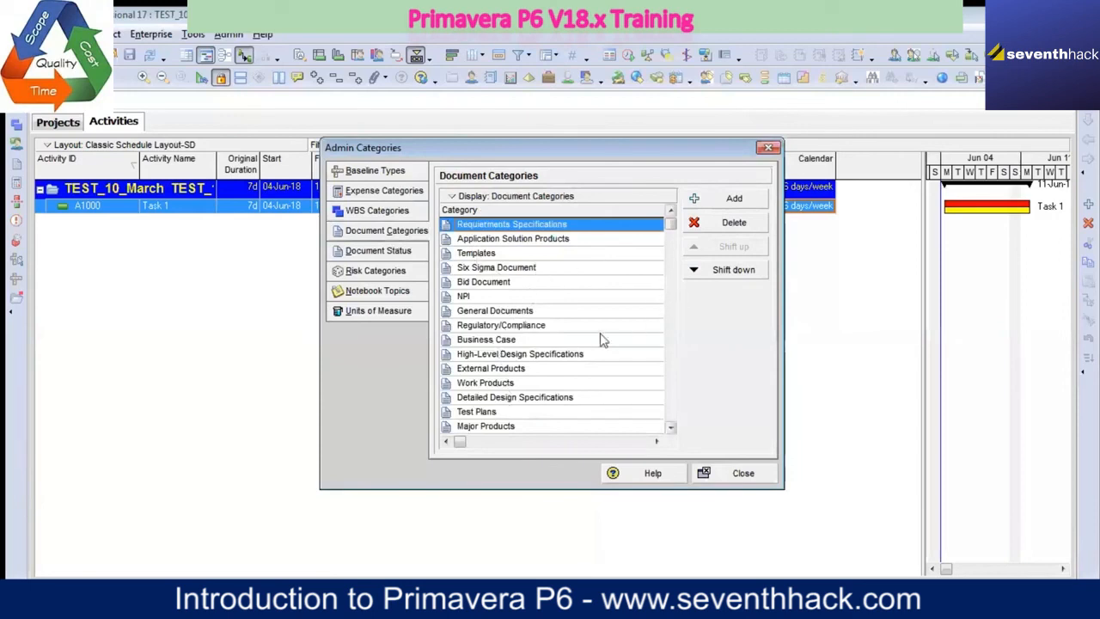
left_click(670, 428)
left_click(671, 428)
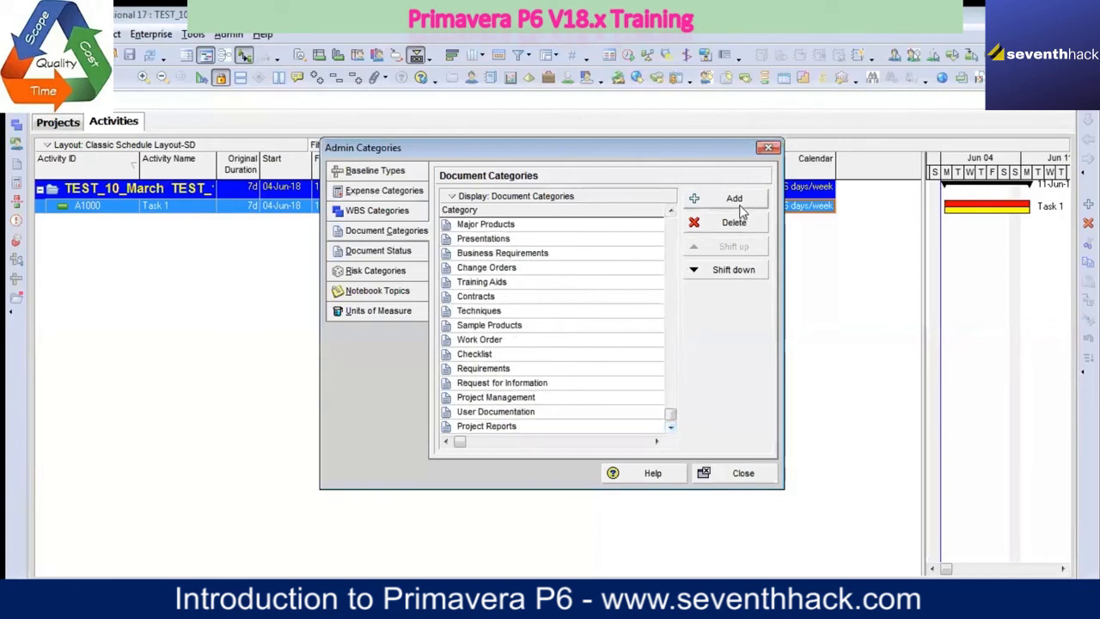
left_click(383, 253)
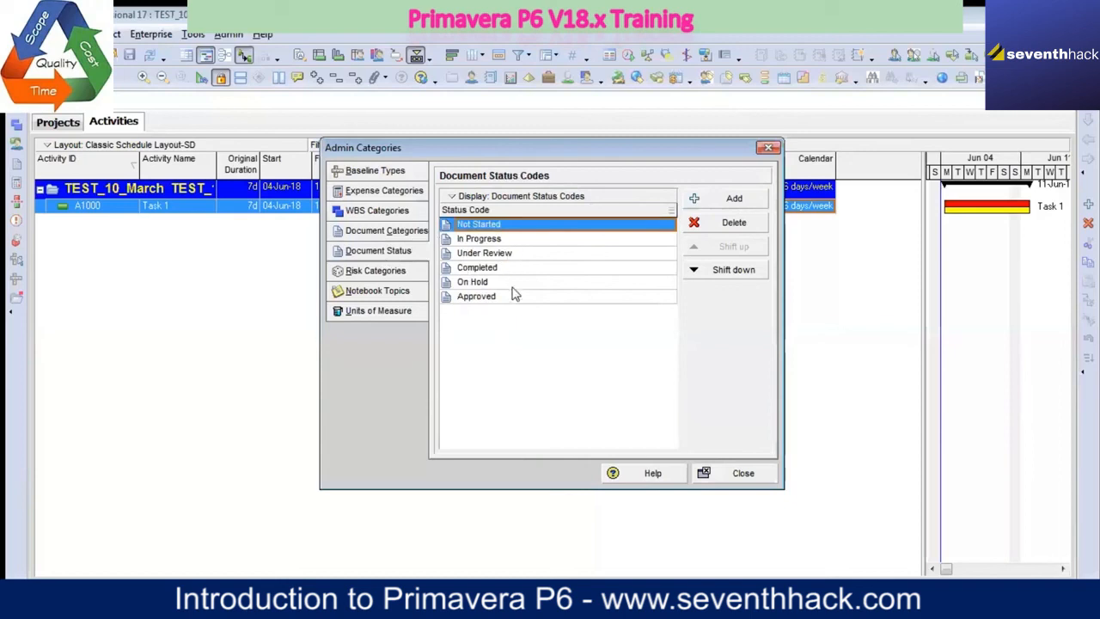
left_click(402, 274)
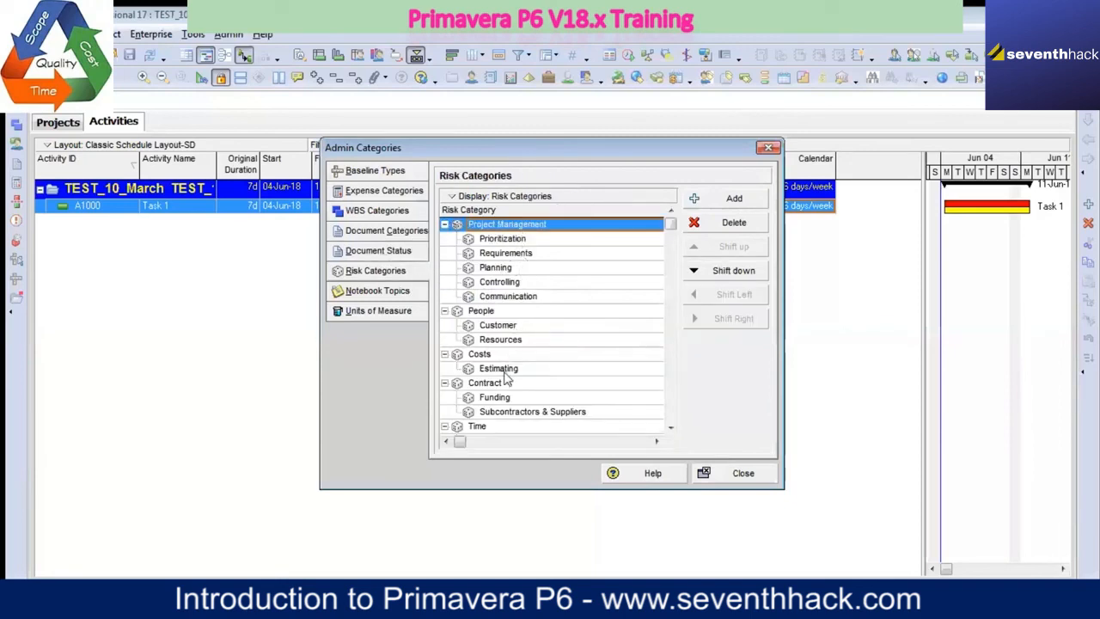
scroll(505, 380, "down", 5)
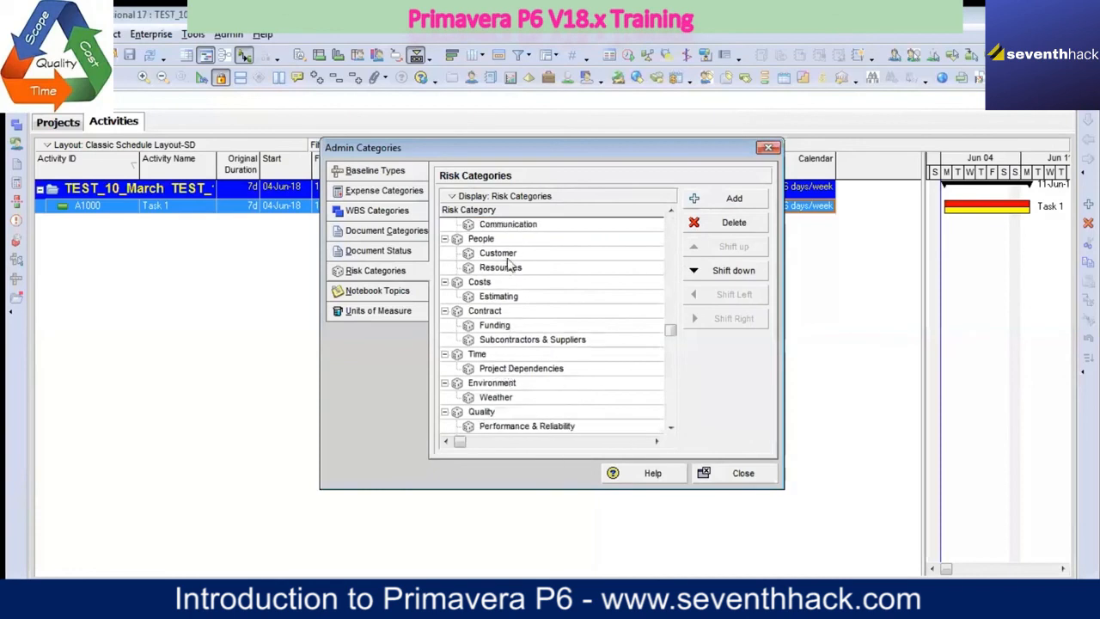
scroll(524, 400, "down", 1)
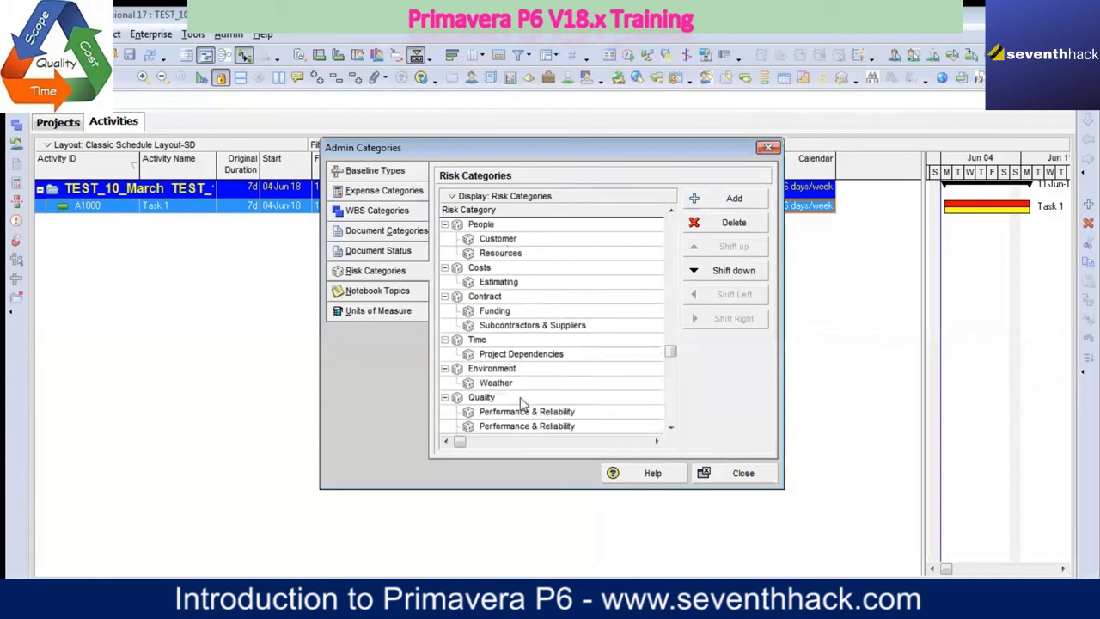
Step: Review the Notebook Topics and Units of Measure, and close the Admin Categories
left_click(386, 293)
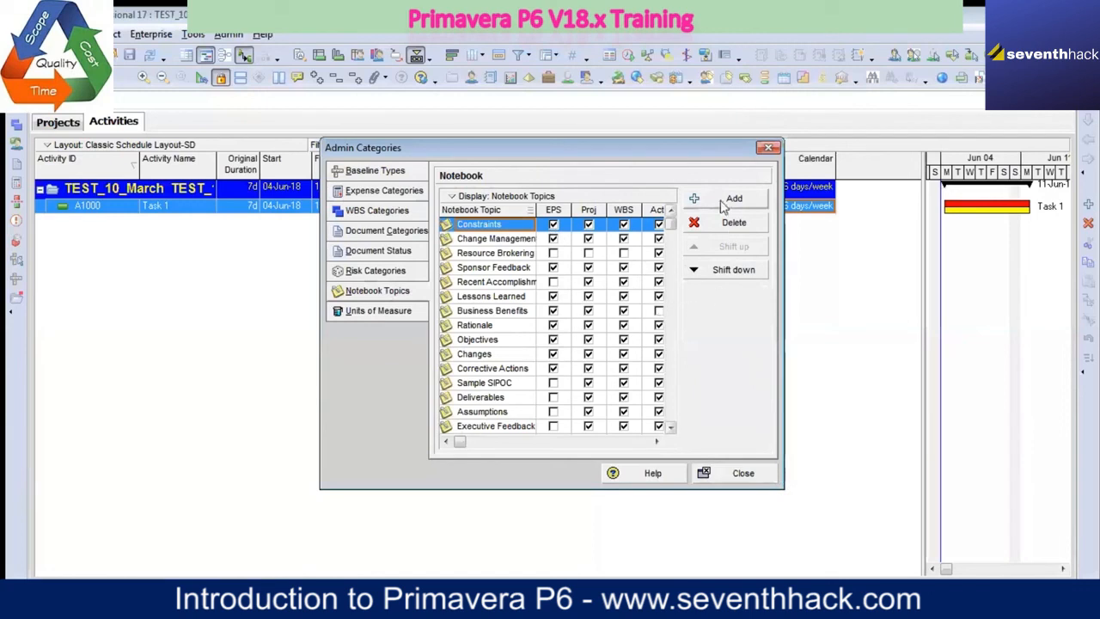
left_click_drag(670, 154, 515, 118)
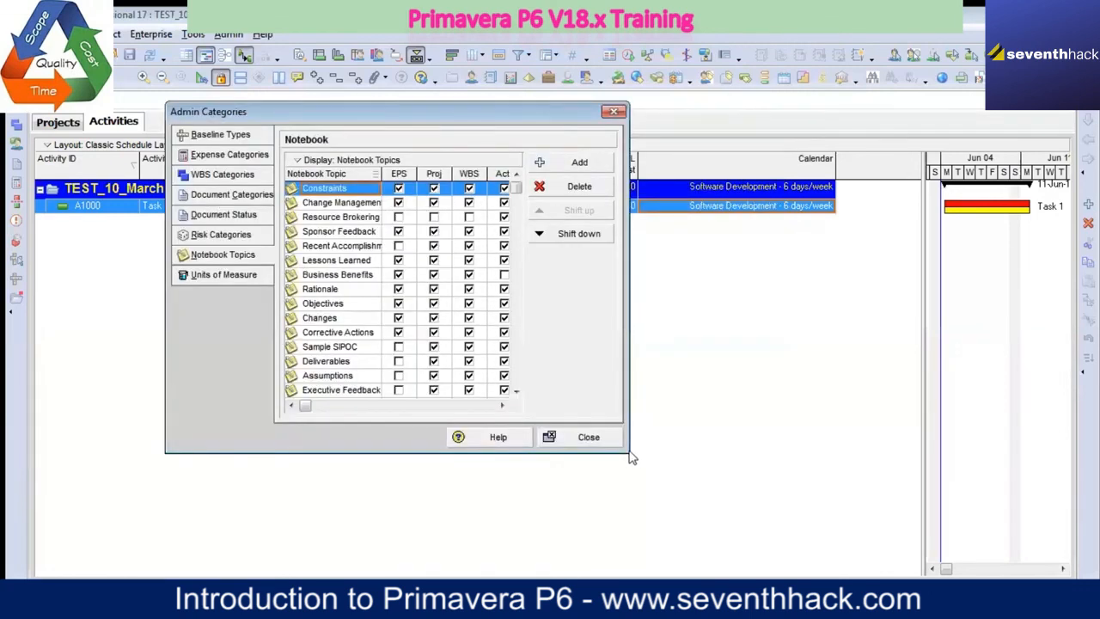
left_click(244, 283)
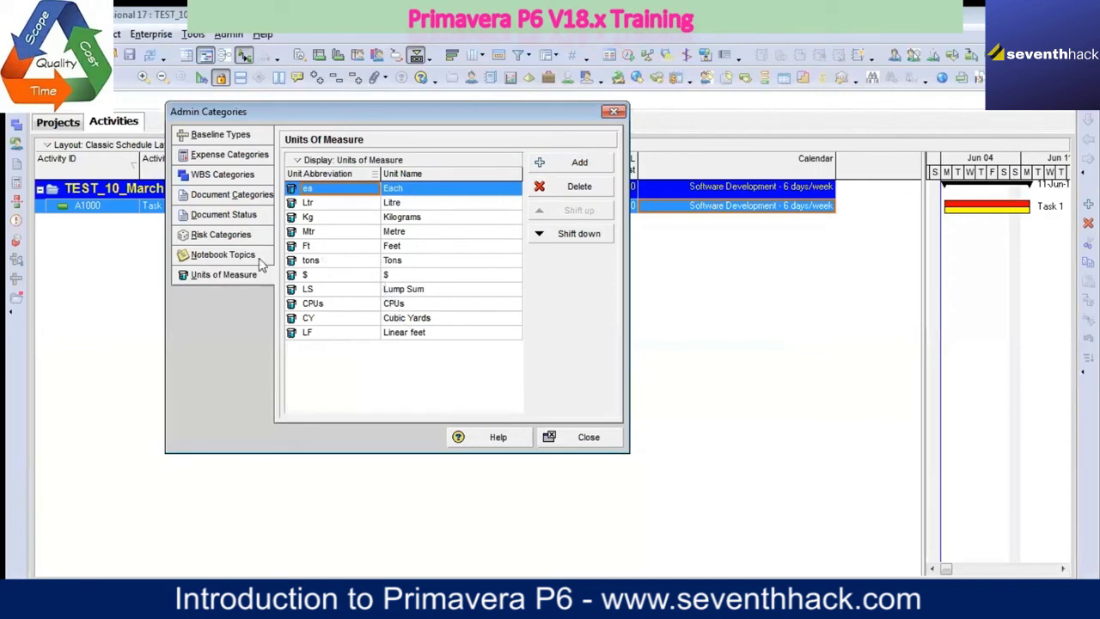
left_click(225, 256)
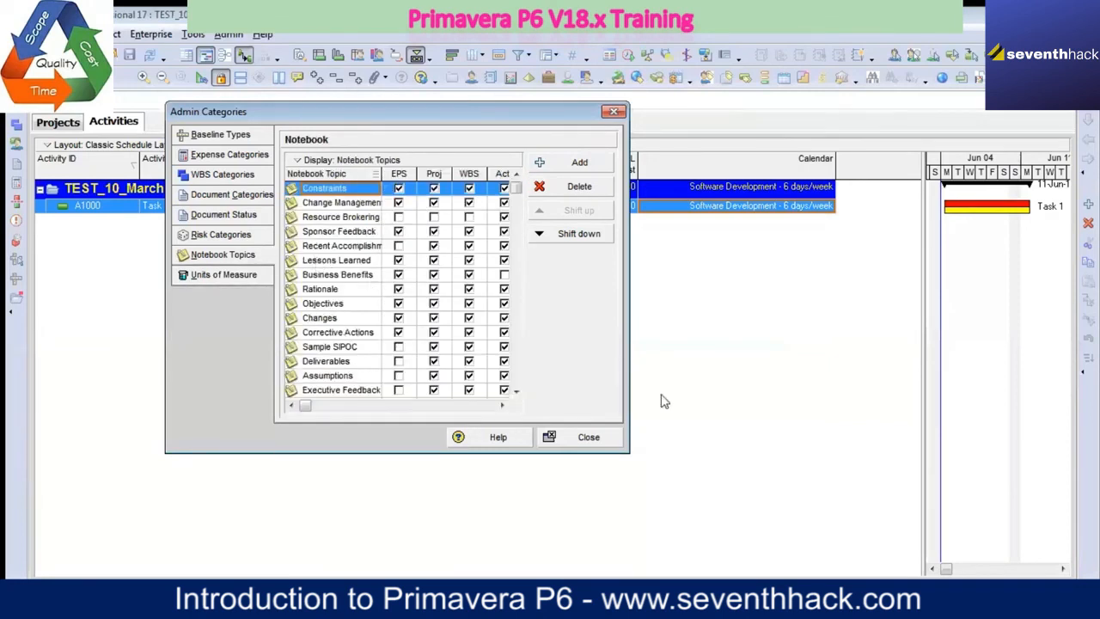
left_click(588, 437)
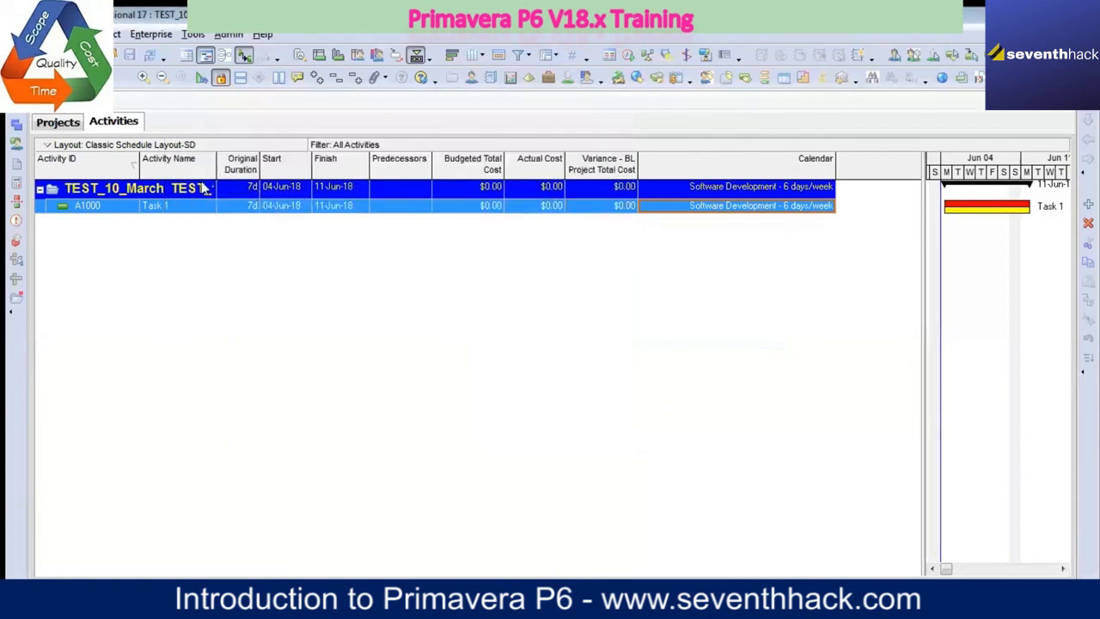
Step: Show the activity details of A1000 Task 1 and display its Notebook
right_click(175, 212)
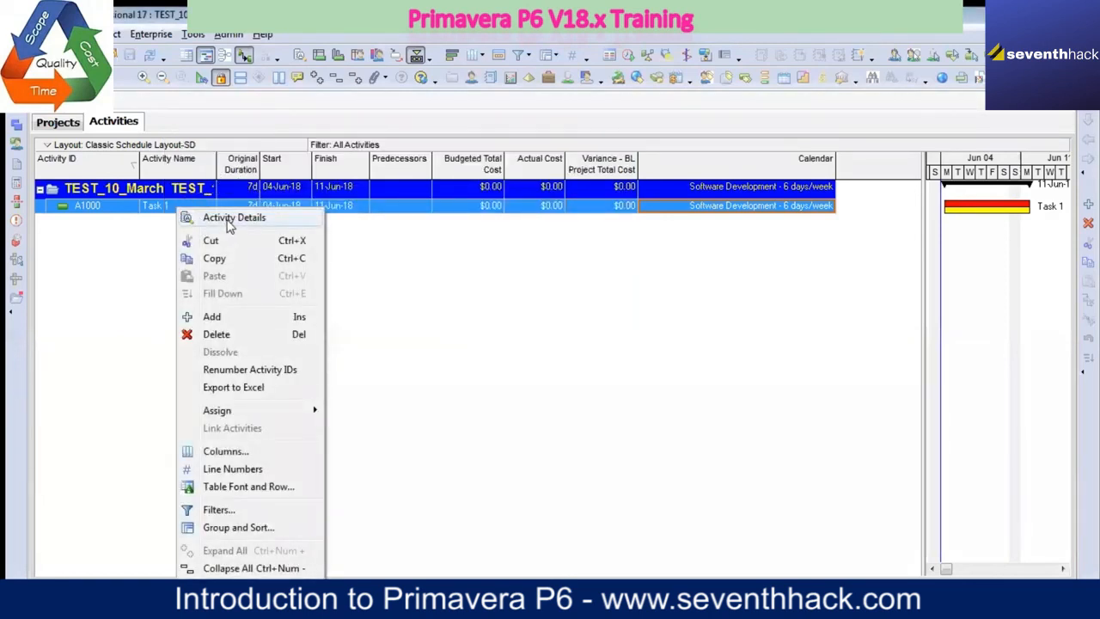
left_click(230, 219)
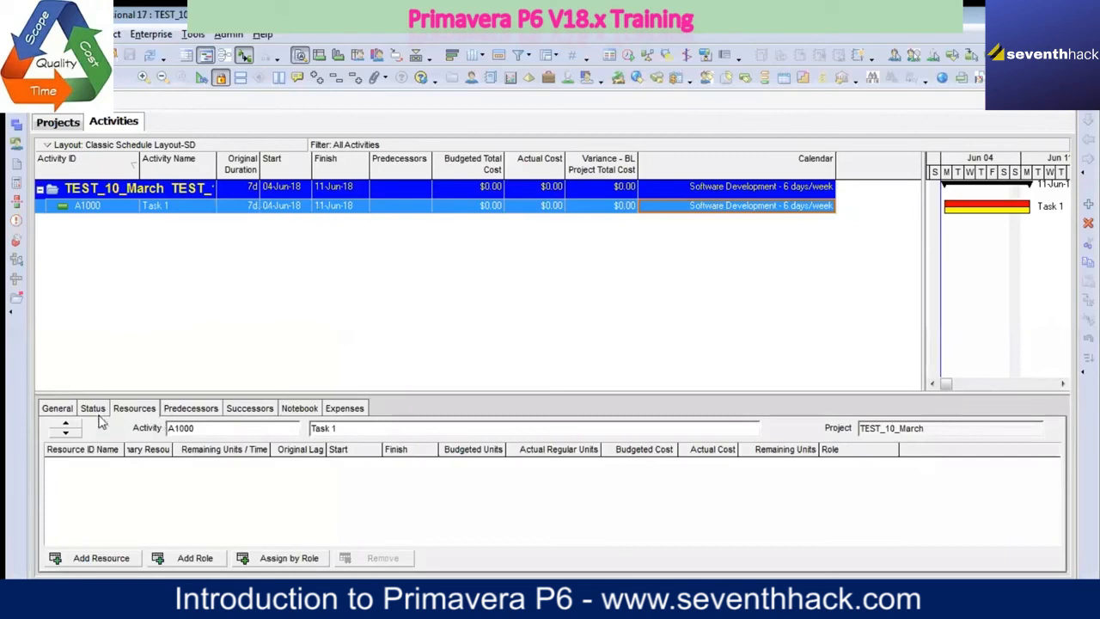
left_click(308, 412)
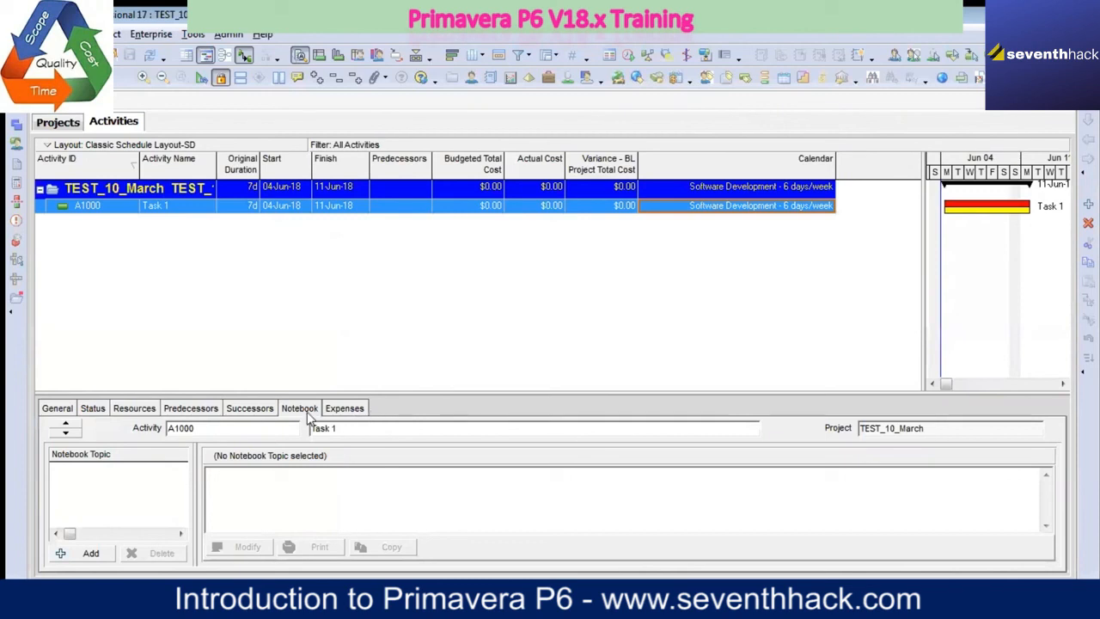
Step: Browse the notebook topics that can be assigned to Task 1 and close the list
left_click(90, 555)
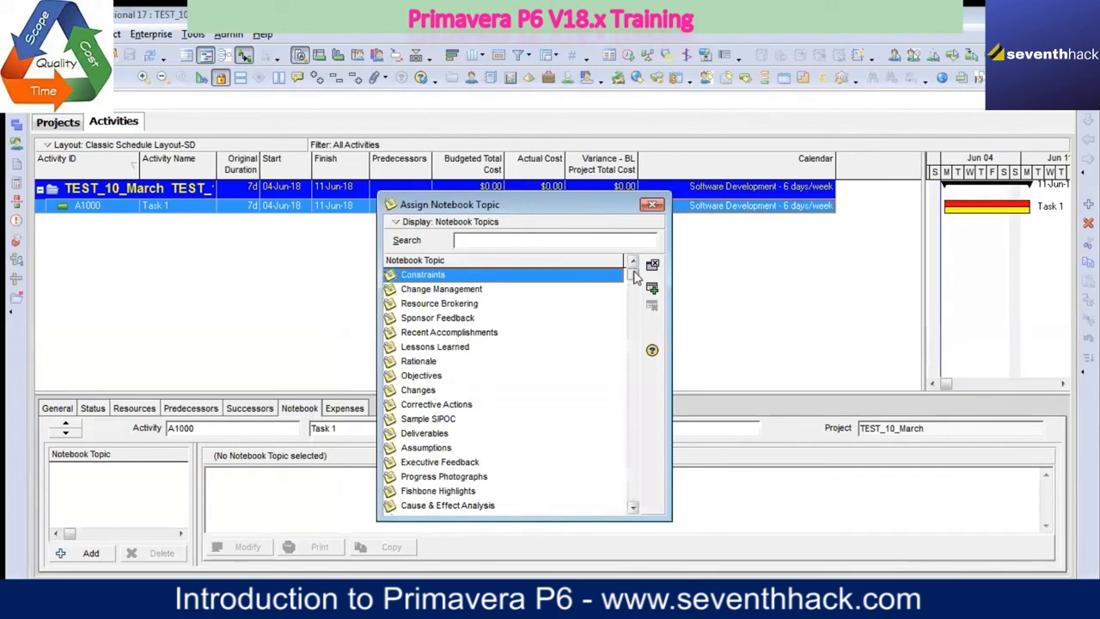
left_click_drag(634, 274, 632, 495)
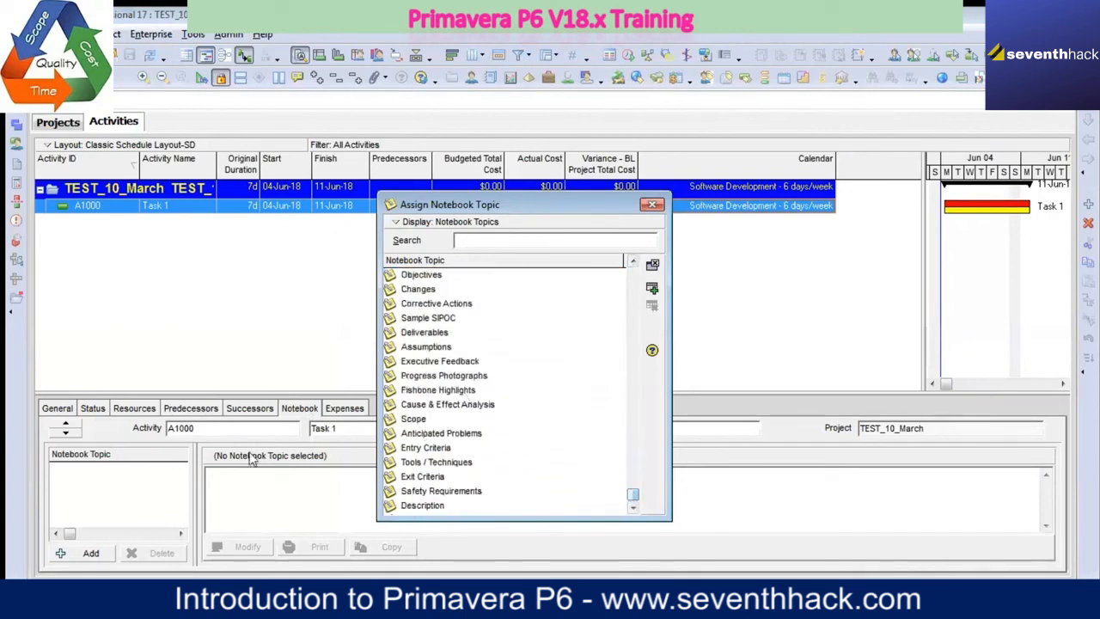
left_click(652, 205)
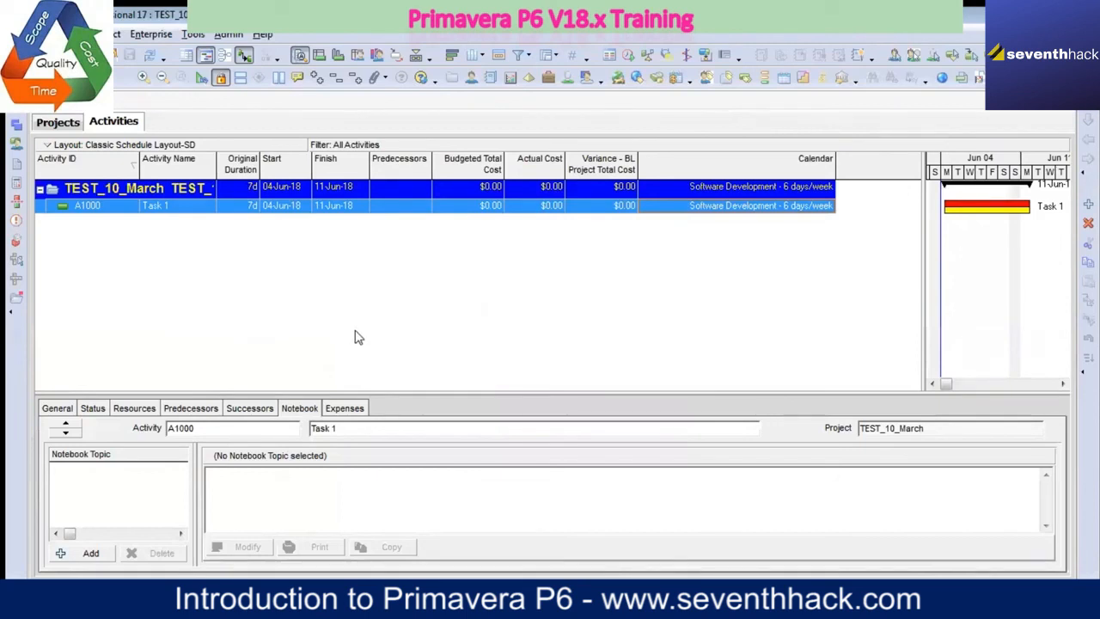
Step: Assign the Constraints notebook topic to Task 1 and close the topic list
left_click(90, 552)
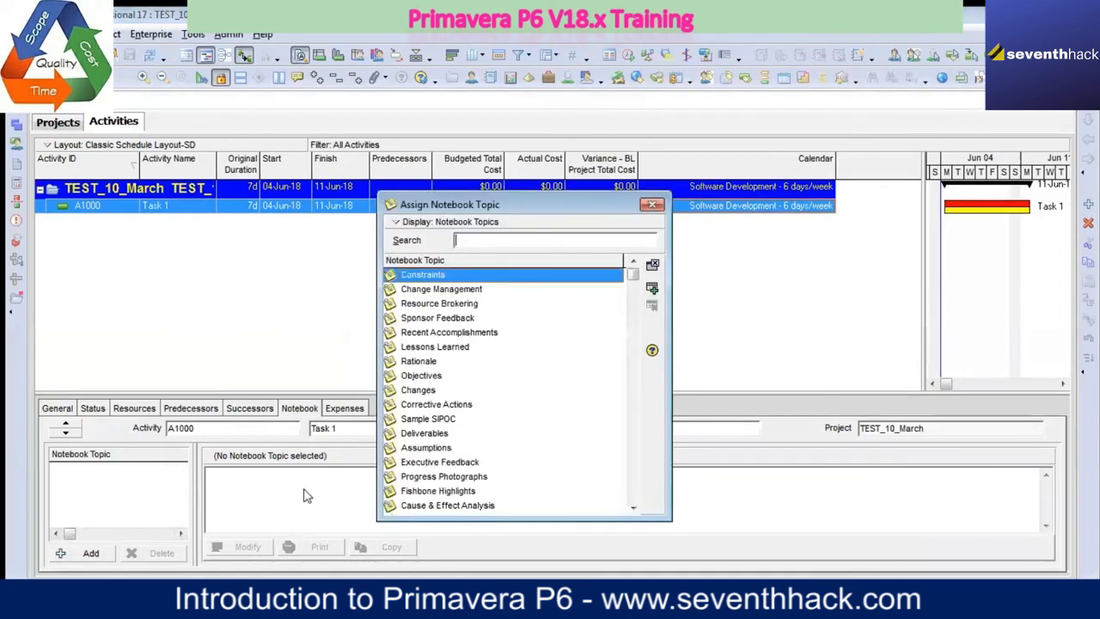
left_click(426, 420)
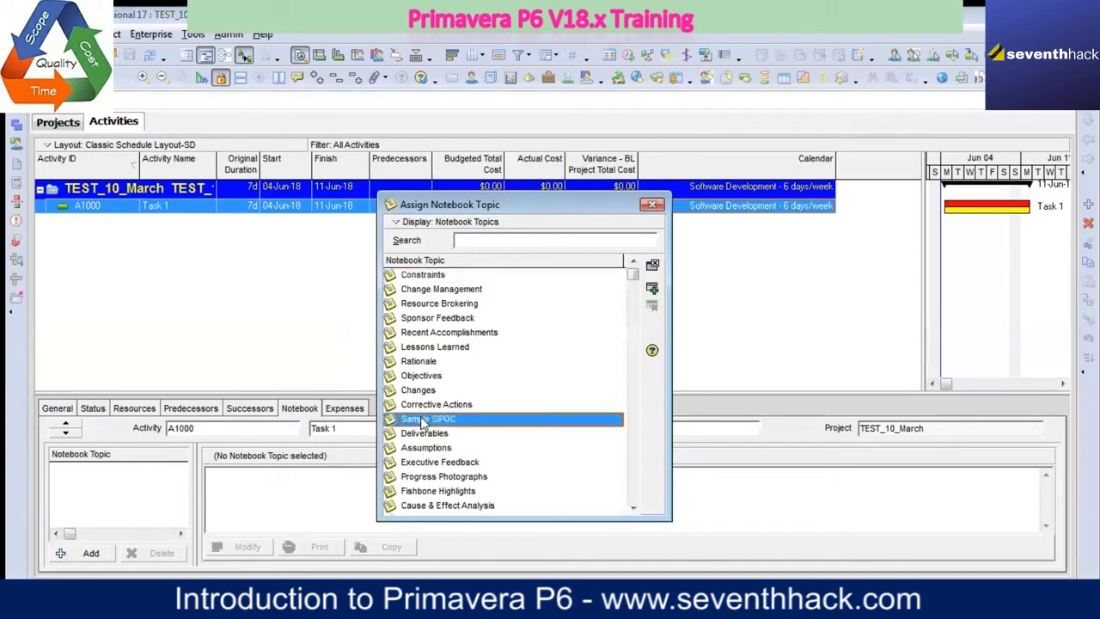
left_click(432, 363)
left_click(469, 348)
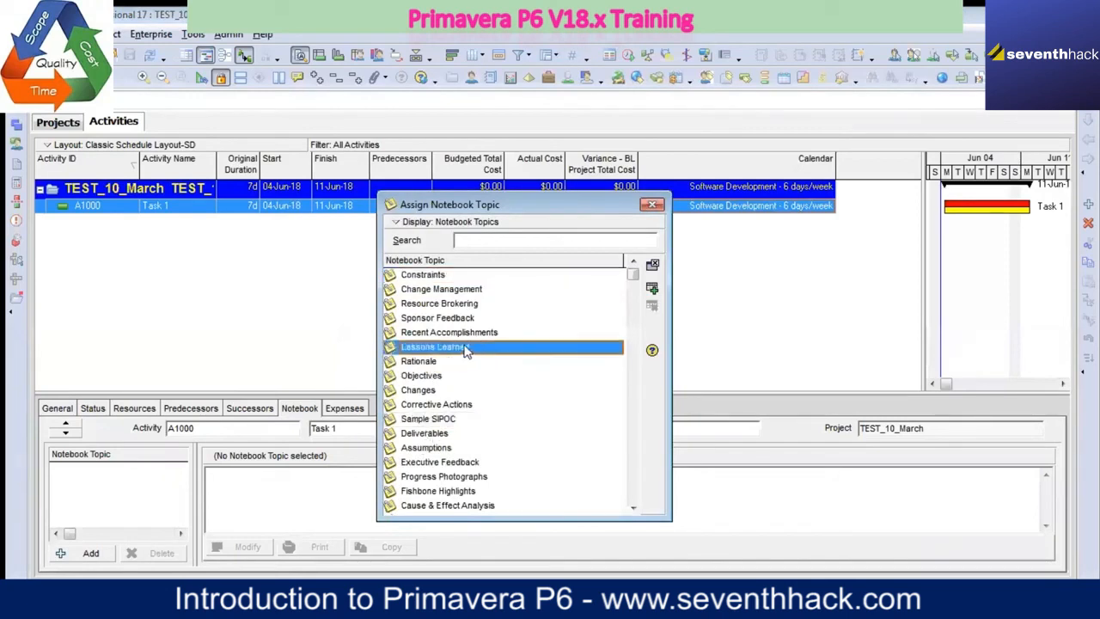
left_click(443, 276)
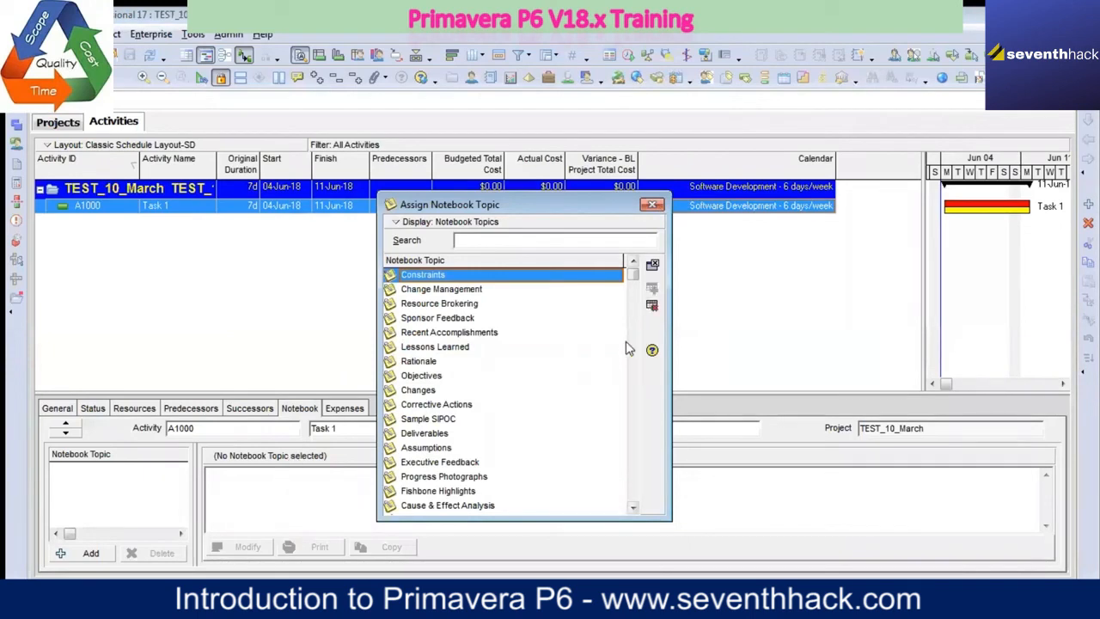
left_click(651, 291)
left_click(653, 205)
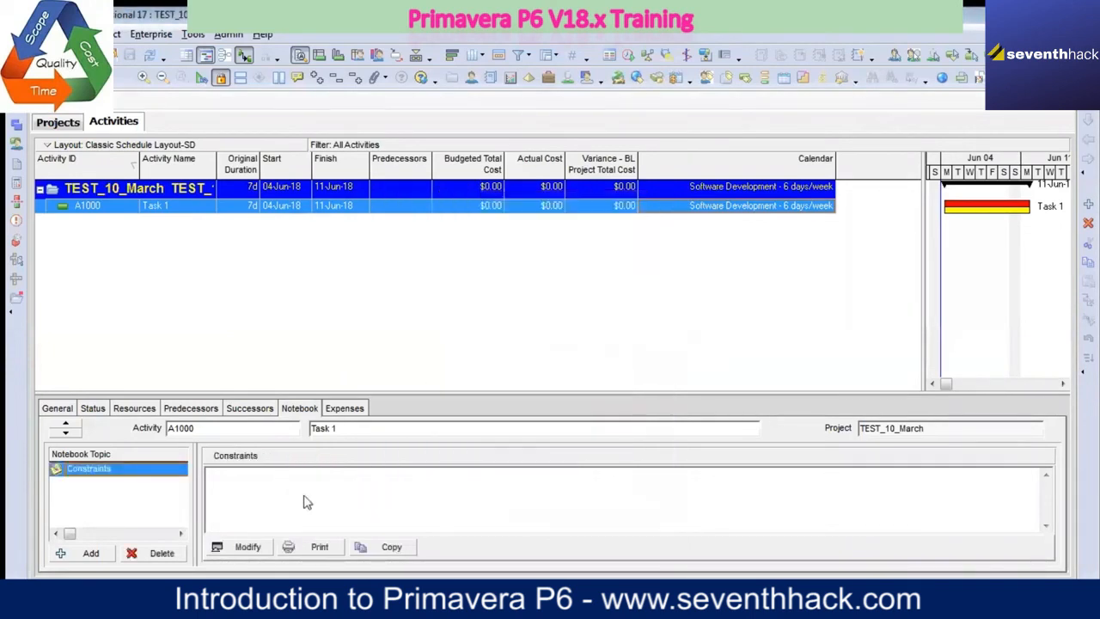
Step: Write "Constraint 1" and "Constraint 2" on separate lines in Task 1's Constraints note, save it and check the text
left_click(256, 548)
left_click(164, 239)
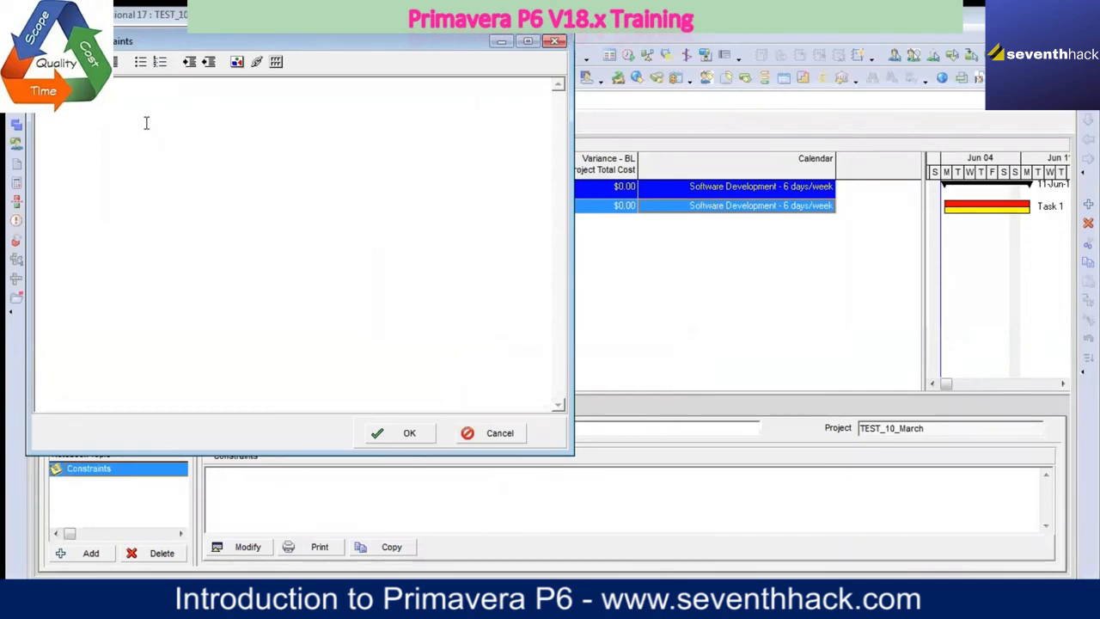
type("Constraint 1")
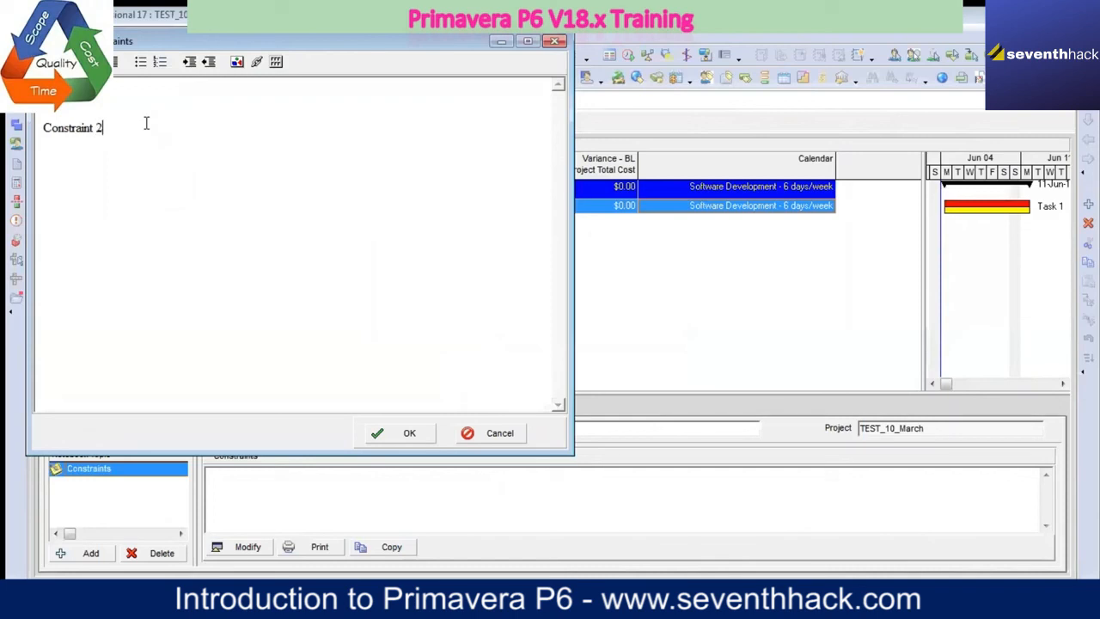
left_click(395, 433)
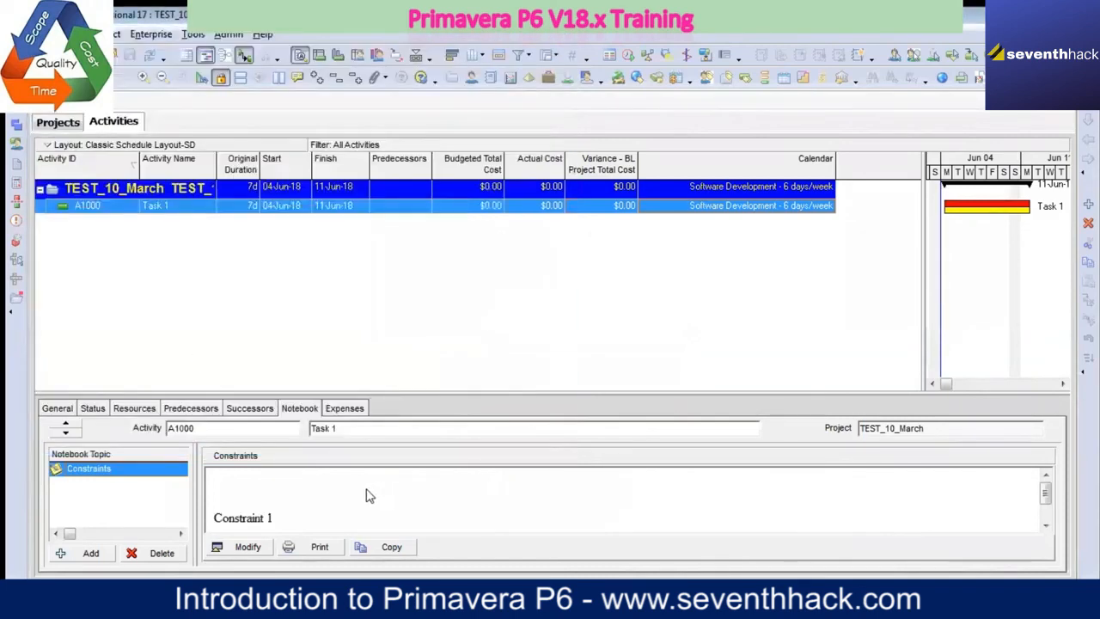
left_click(1046, 526)
left_click(1047, 526)
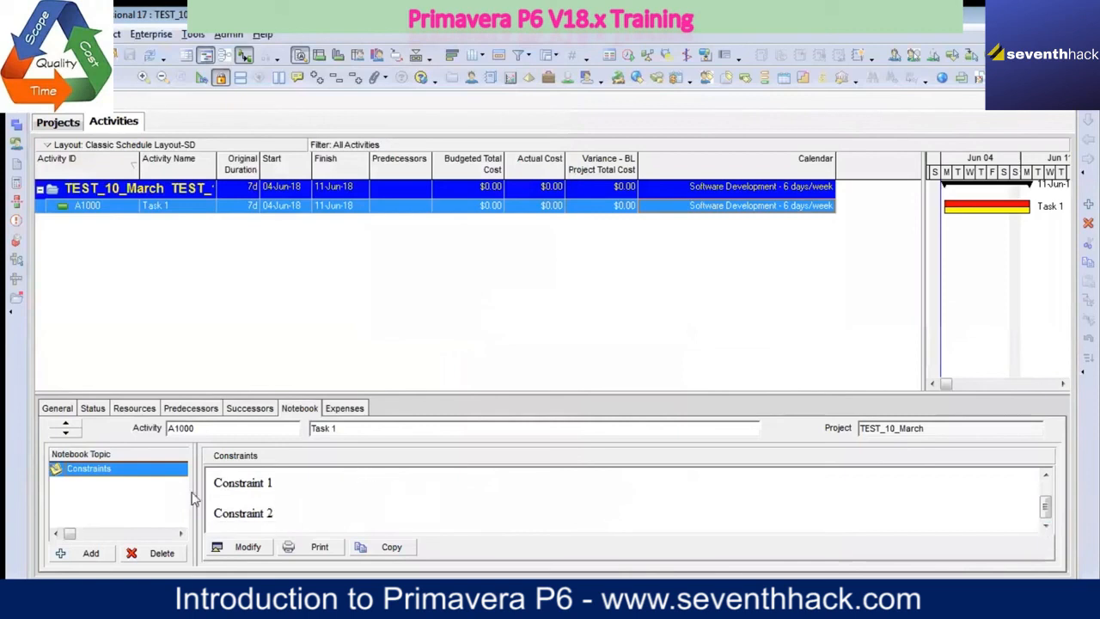
left_click(94, 474)
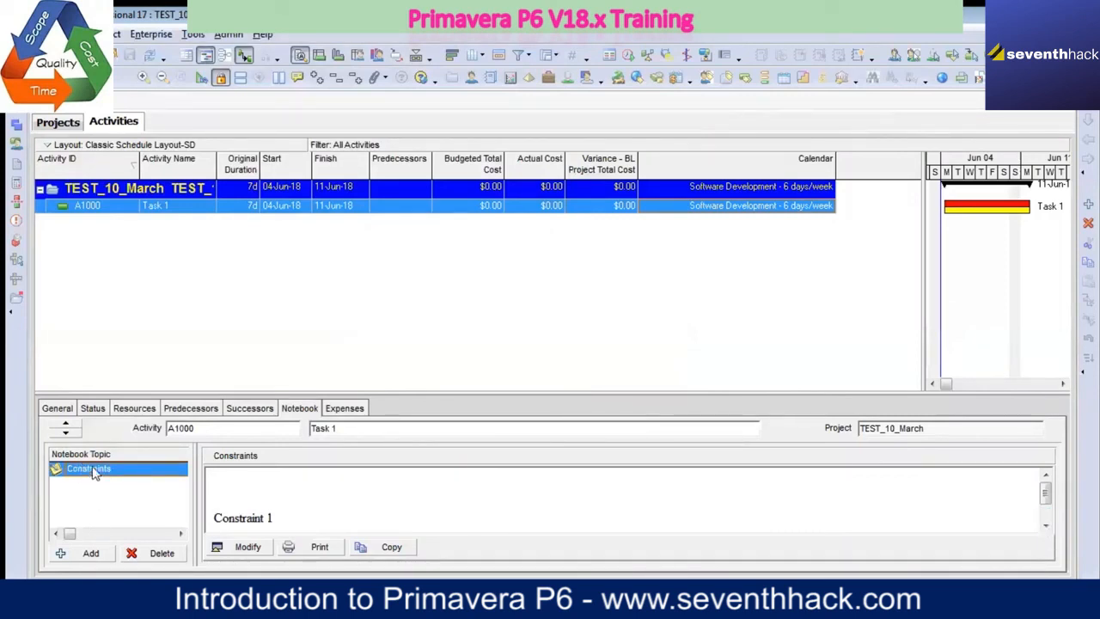
Step: Assign the Lessons Learned notebook topic to Task 1 and close the topic list
left_click(91, 553)
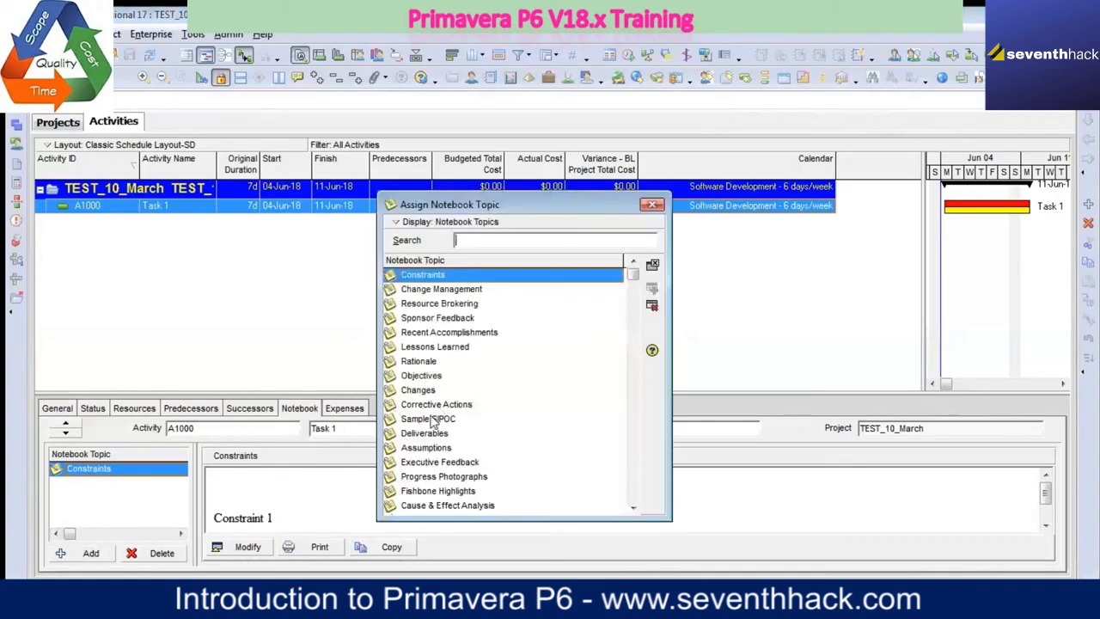
left_click(446, 349)
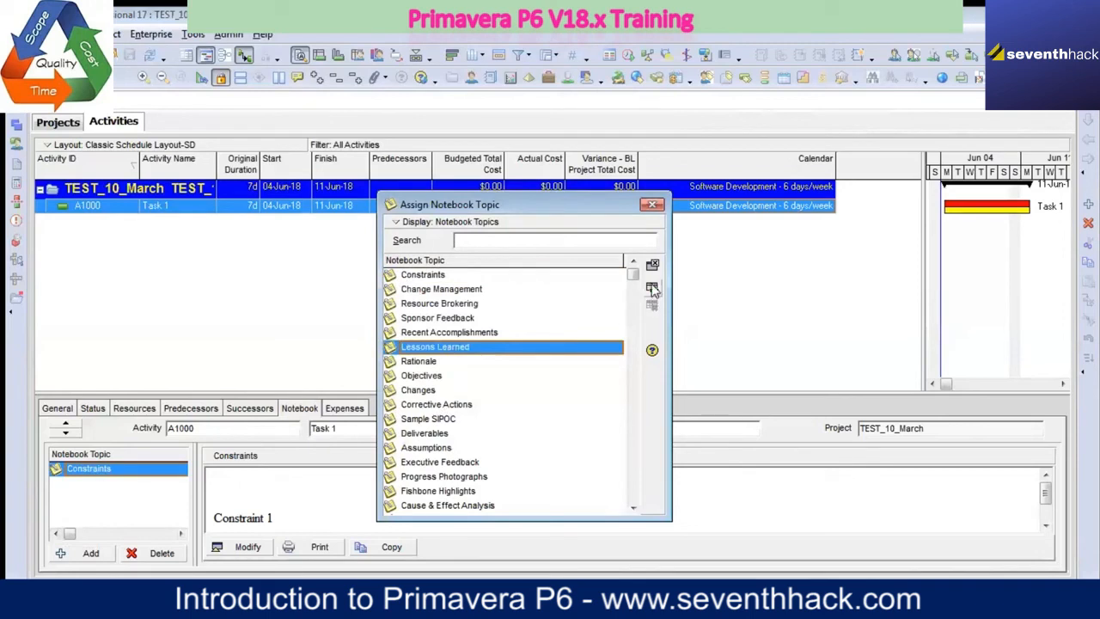
left_click(652, 289)
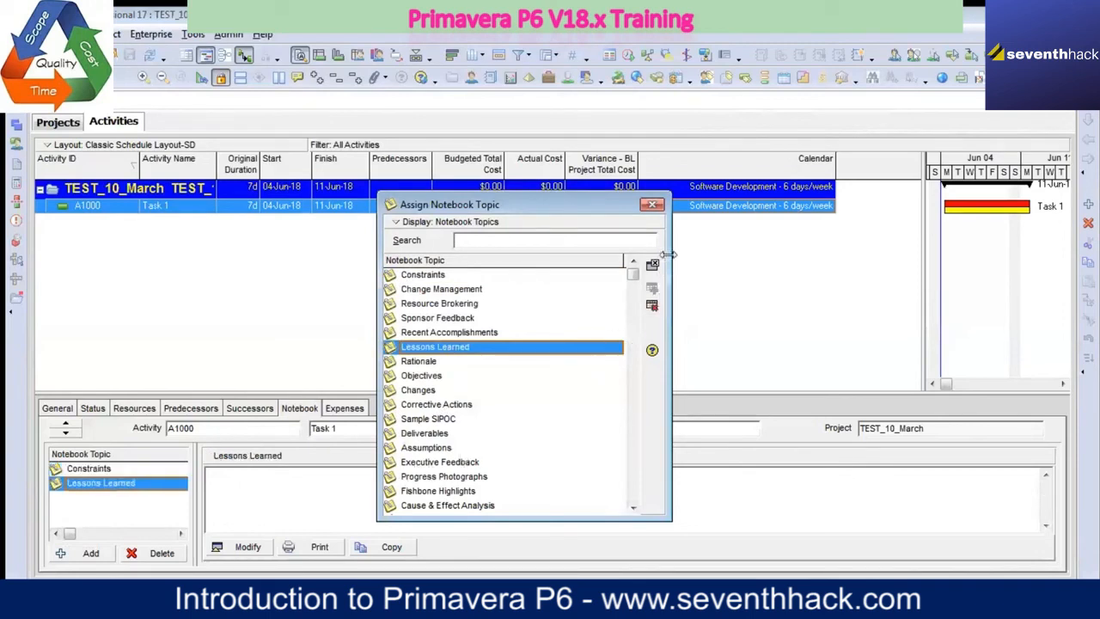
left_click(652, 205)
Step: Enter "Lessons learnt from the past" as the text of the Lessons Learned note and save it
left_click(247, 546)
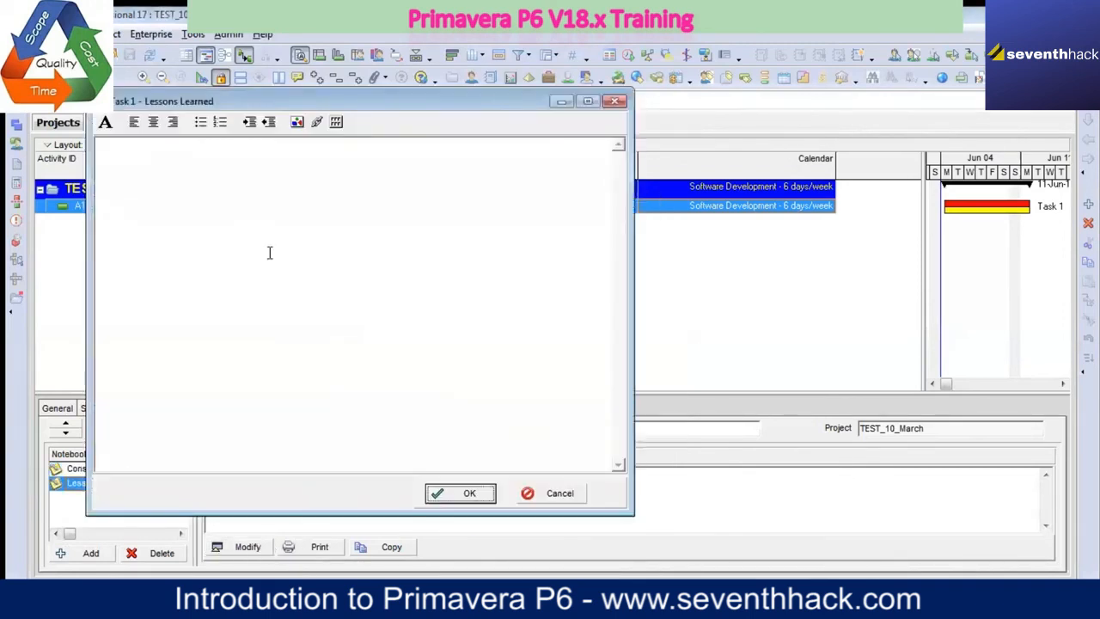
left_click(248, 228)
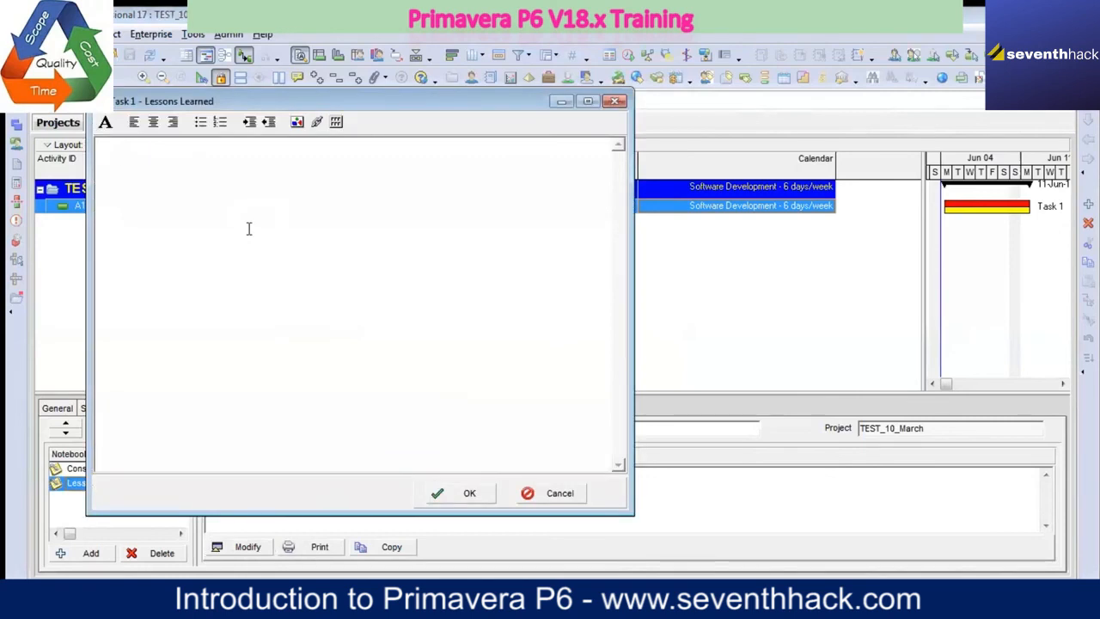
type("LEss")
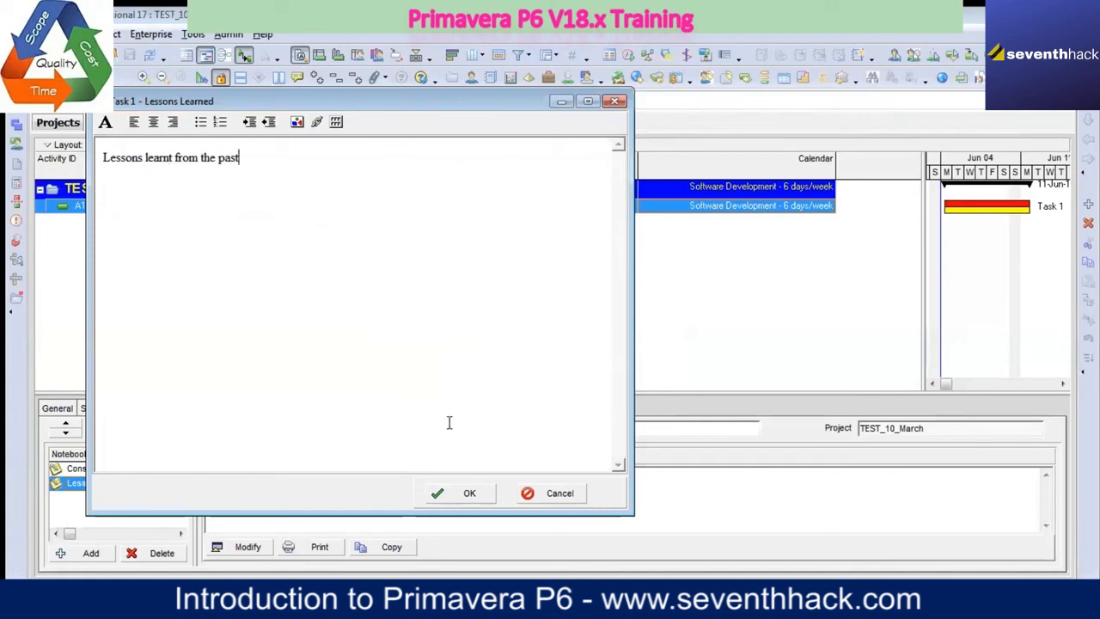
left_click(467, 493)
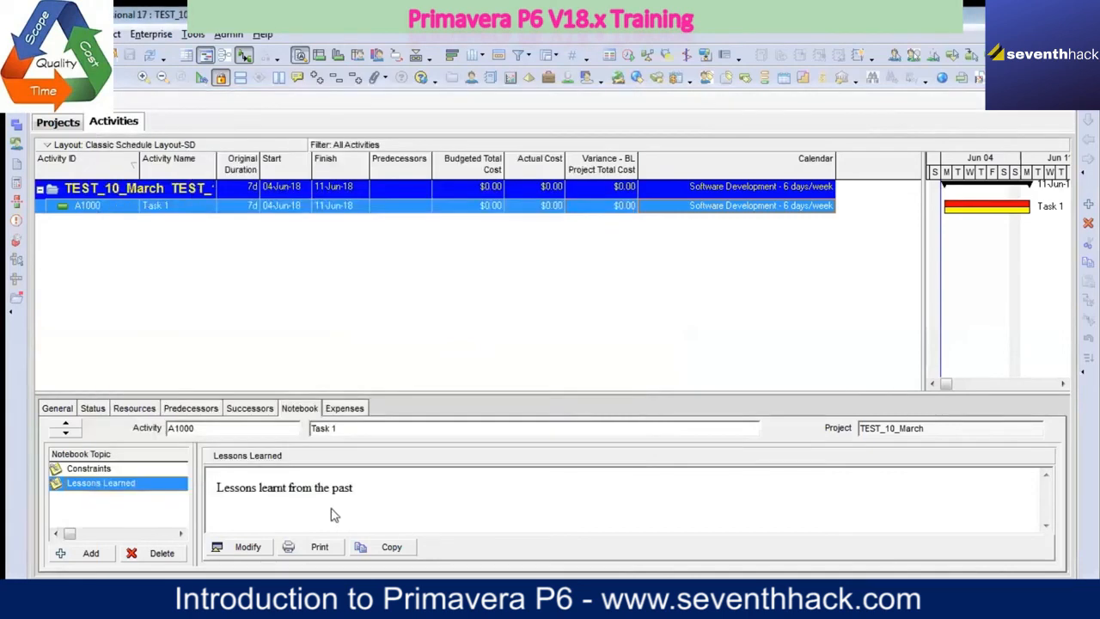
Step: Examine which tabs are available and displayed in the activity details customization, and close it
right_click(446, 405)
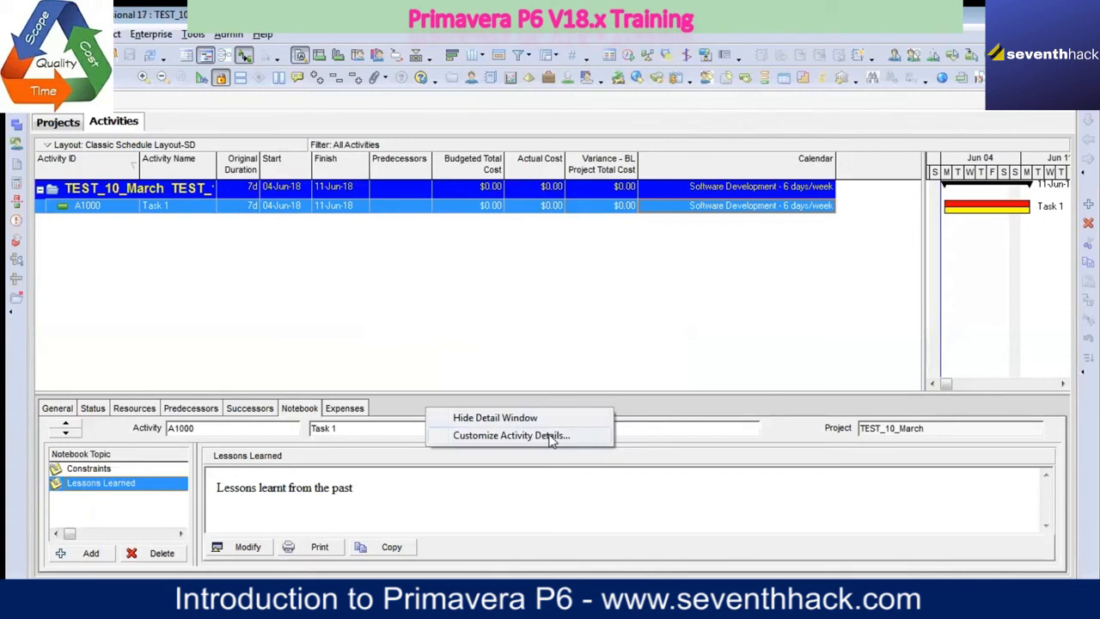
left_click(551, 436)
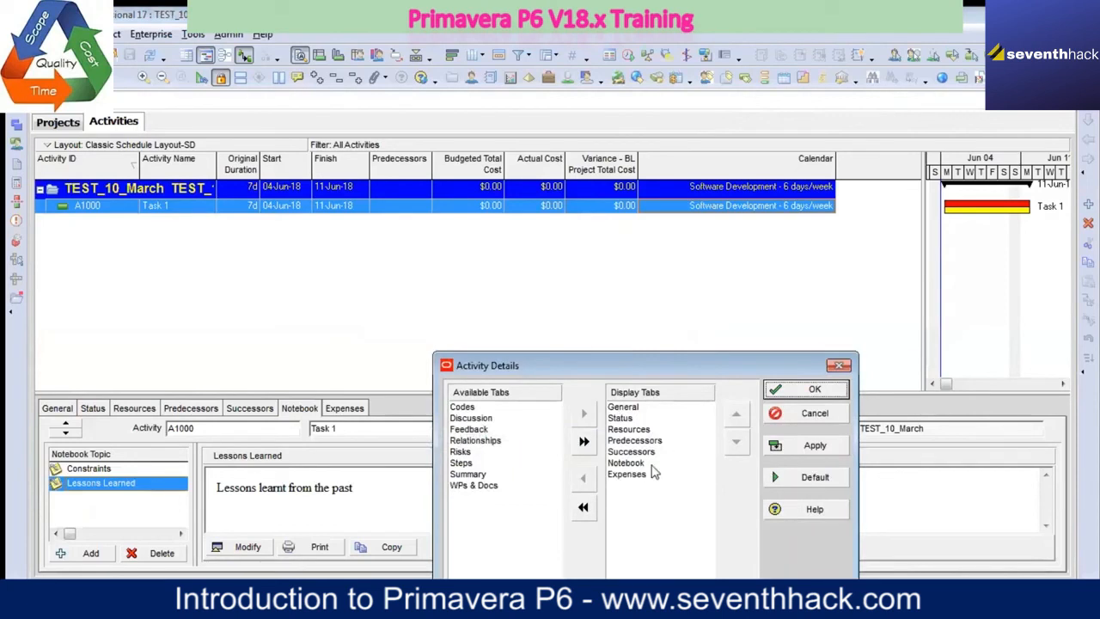
left_click(491, 441)
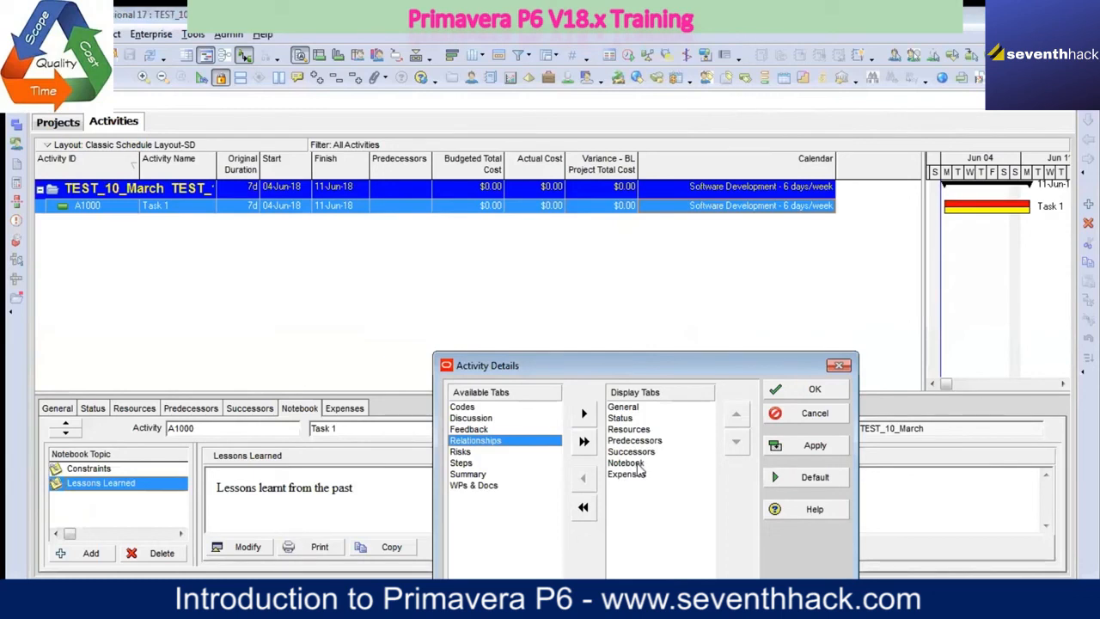
left_click(815, 391)
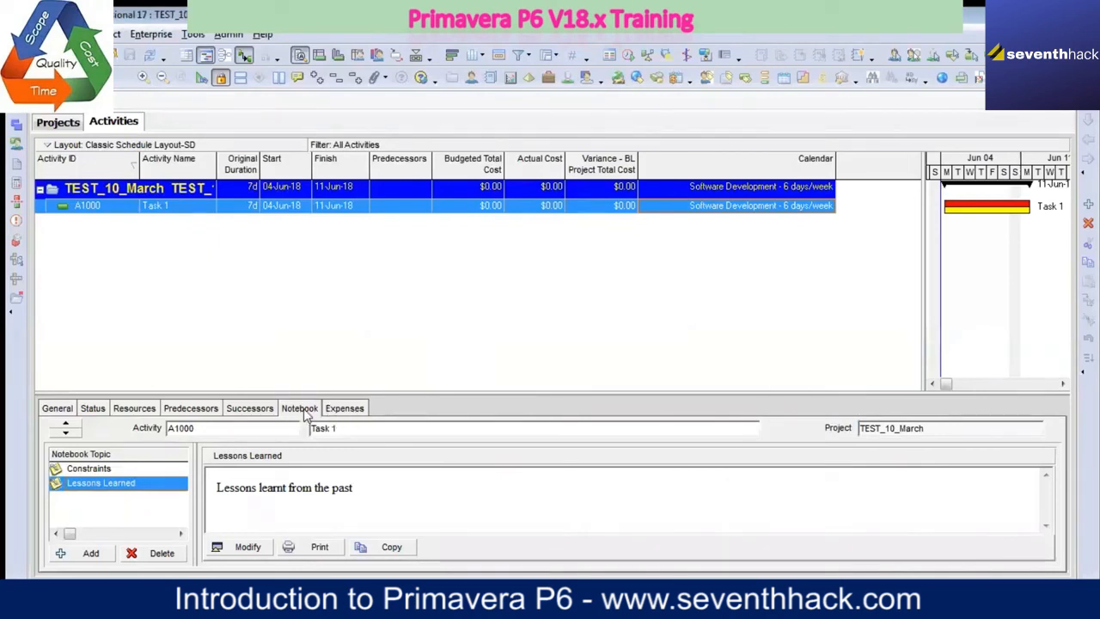
Step: Add Relationships to the displayed activity detail tabs, place it directly before Predecessors and apply the change
right_click(428, 410)
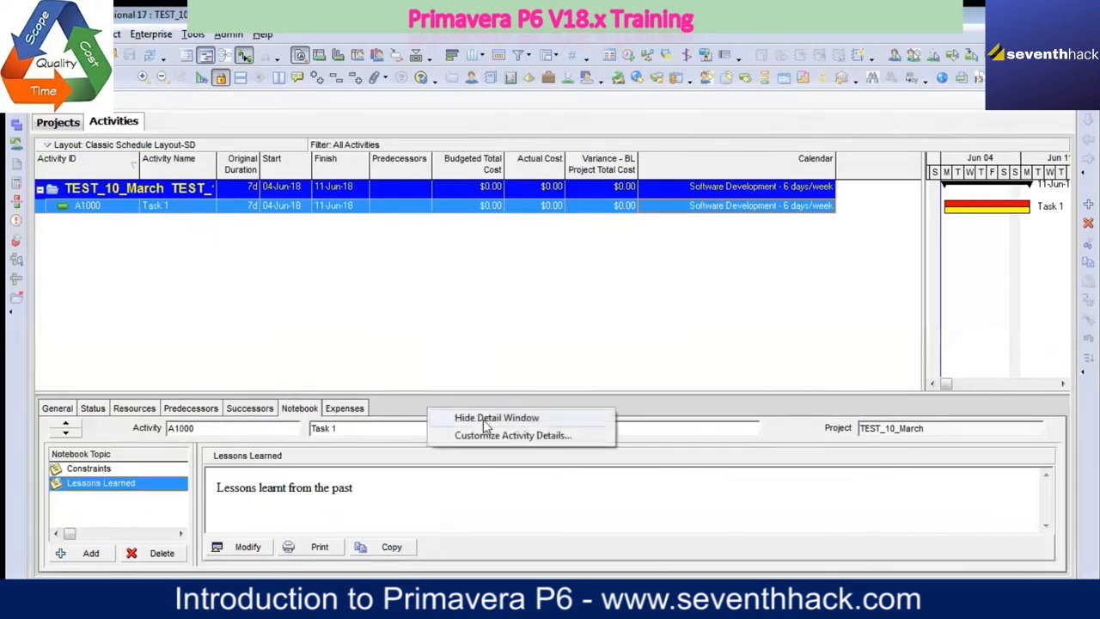
left_click(496, 436)
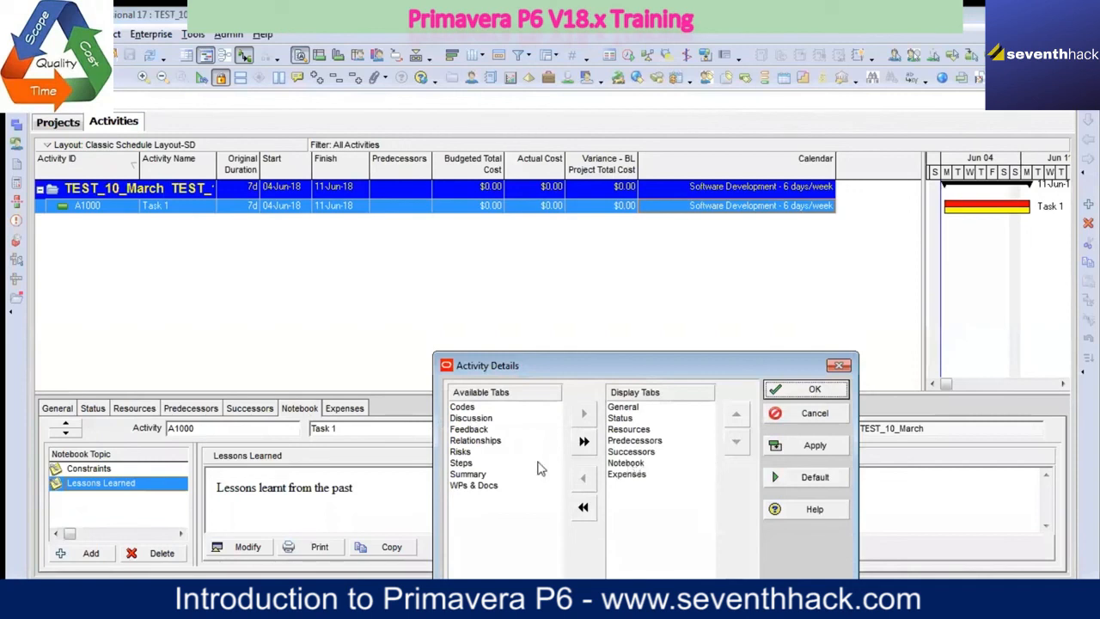
left_click(497, 441)
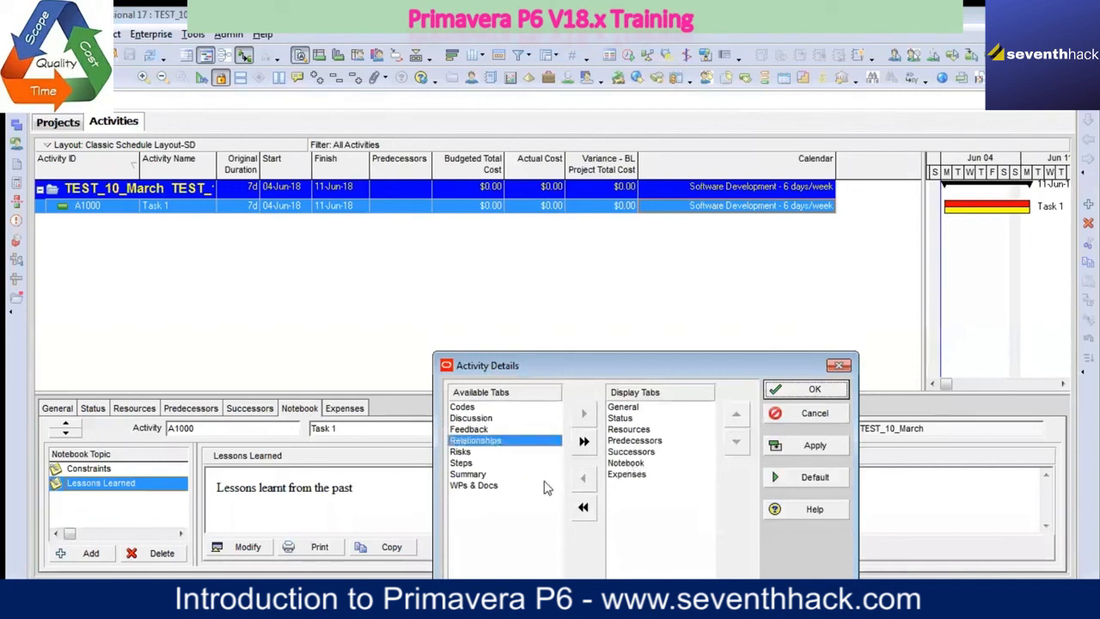
left_click(584, 413)
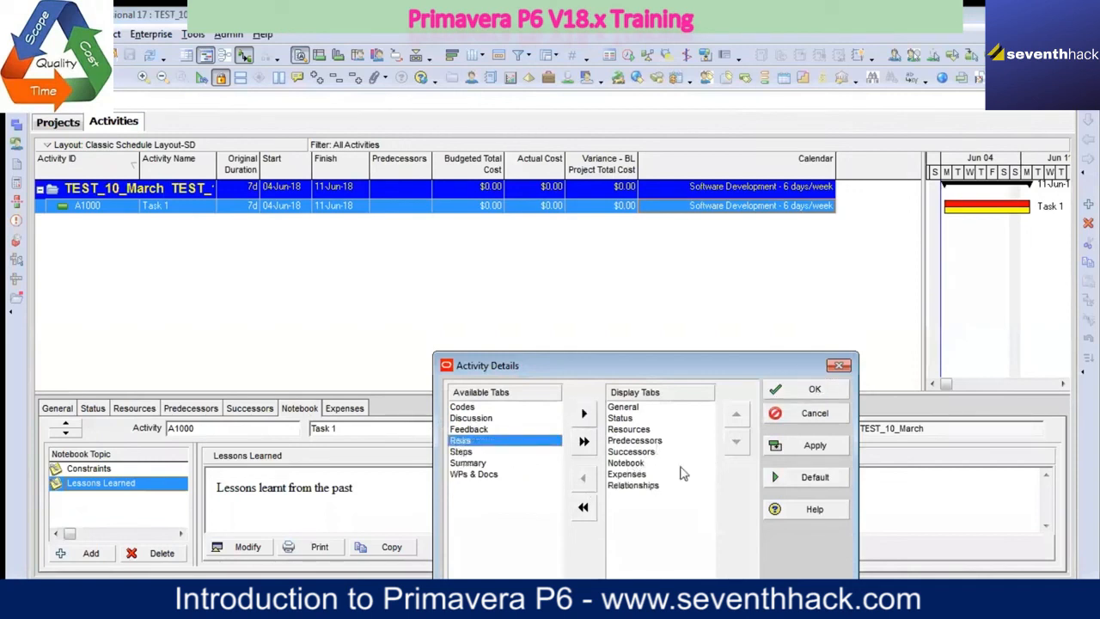
left_click(636, 485)
left_click(735, 415)
left_click(735, 415)
left_click(735, 416)
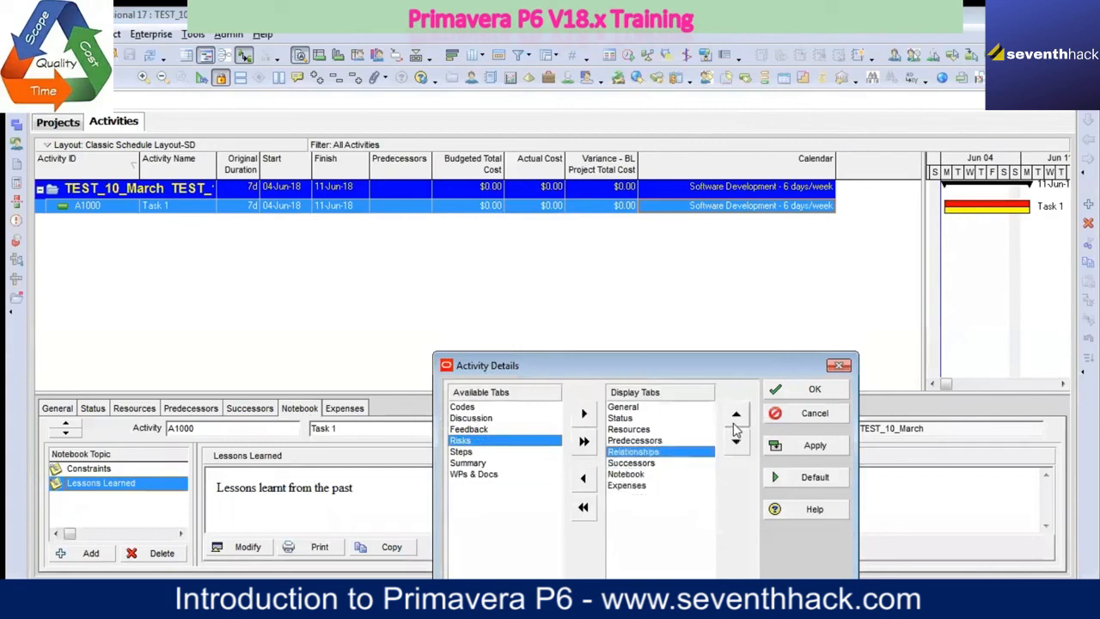
left_click(736, 415)
left_click(815, 445)
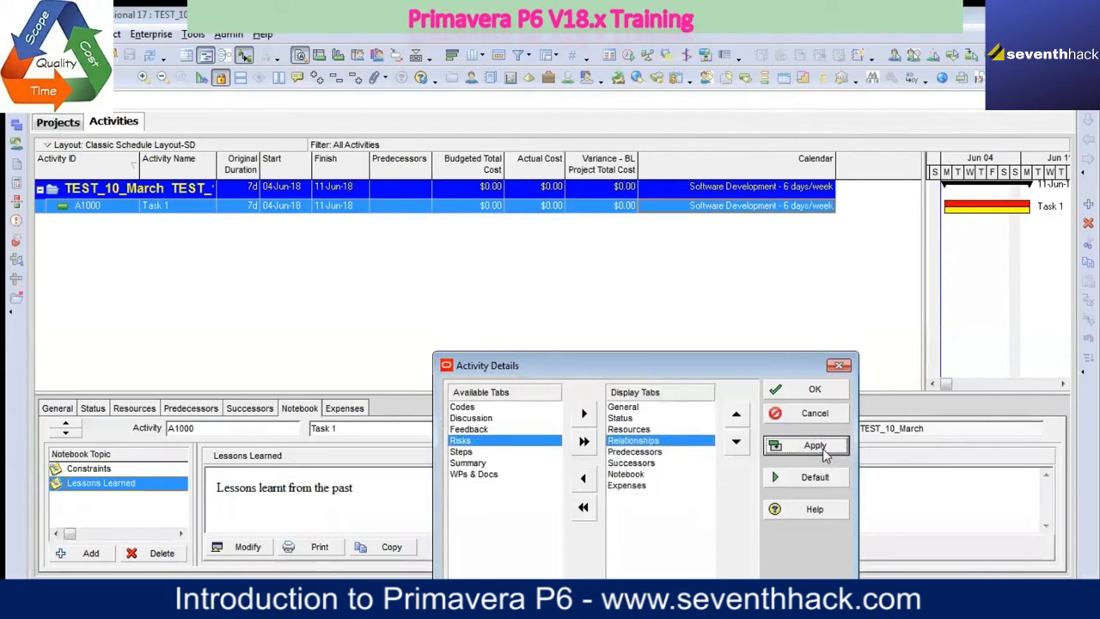
left_click(833, 388)
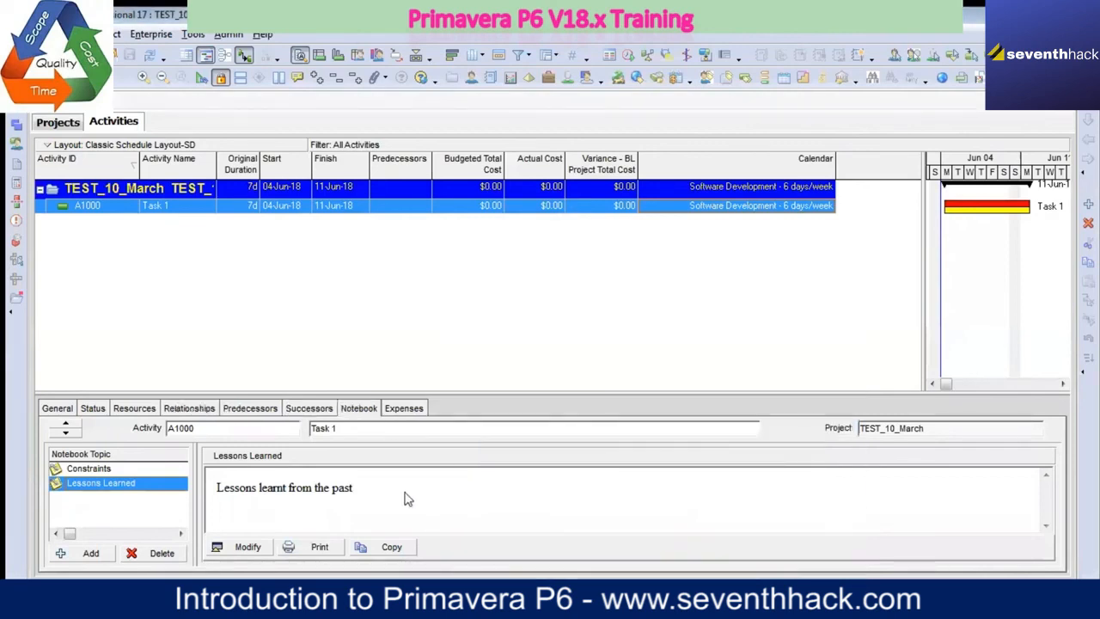
Step: Compare Task 1's Relationships details with its separate Predecessors and Successors details
left_click(191, 408)
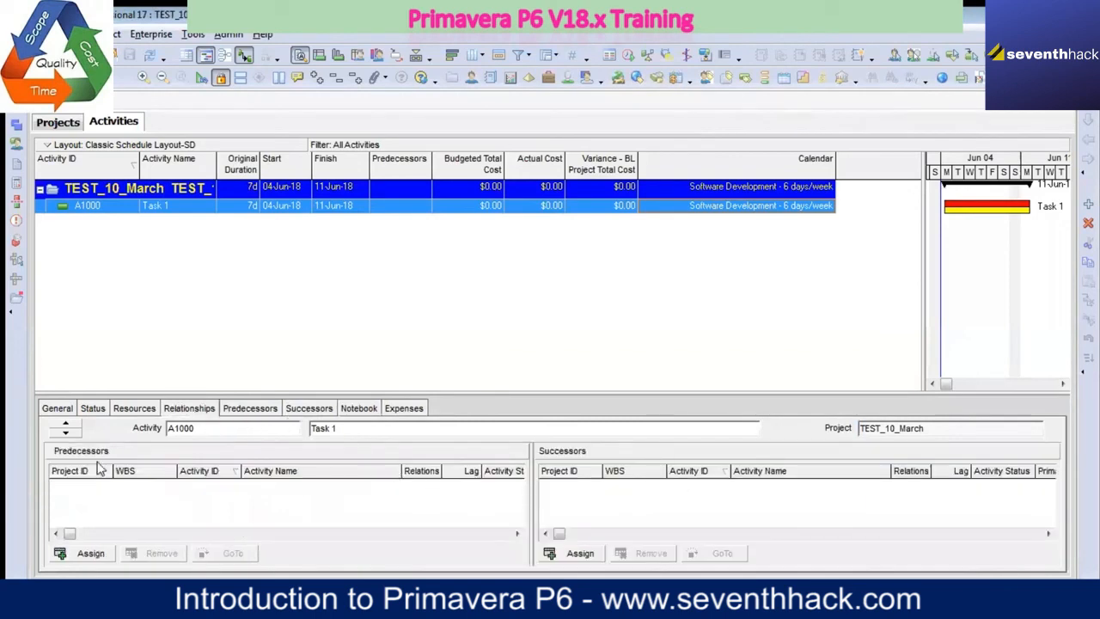
left_click(254, 416)
left_click(309, 418)
left_click(265, 418)
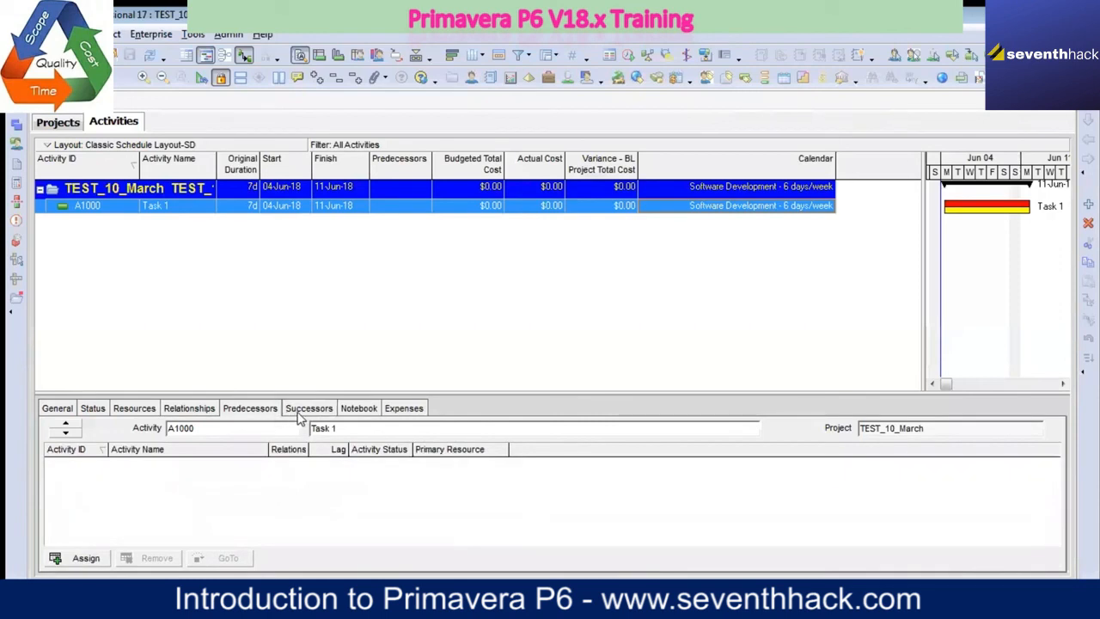
left_click(299, 416)
left_click(279, 416)
left_click(323, 417)
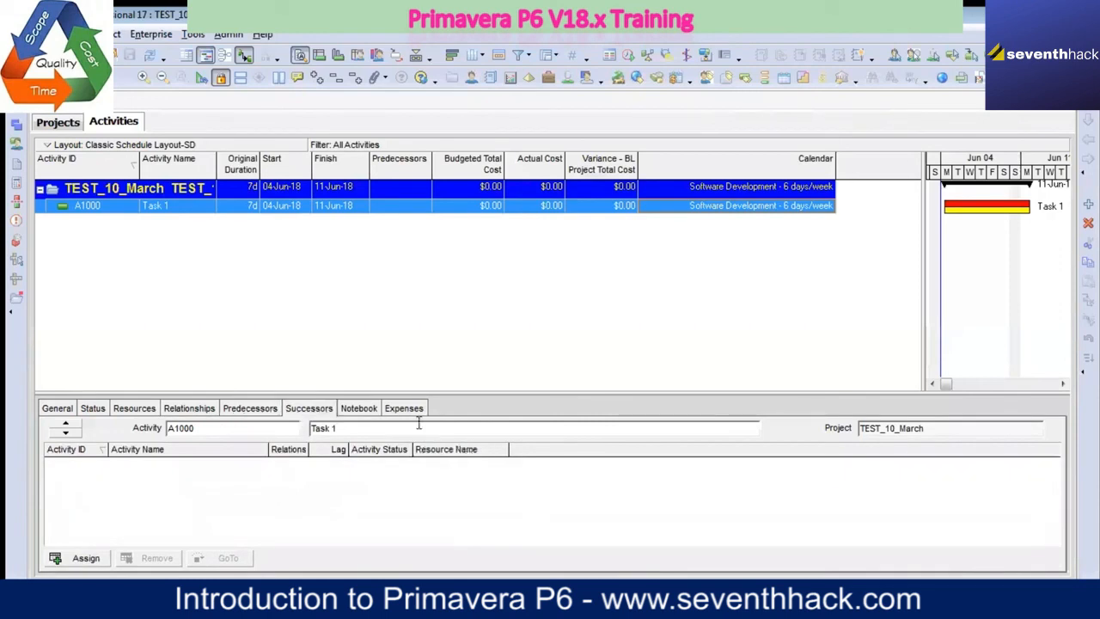
left_click(248, 413)
Step: Remove Predecessors and Successors from the displayed activity detail tabs, apply the change, and show Task 1's Relationships details
right_click(522, 410)
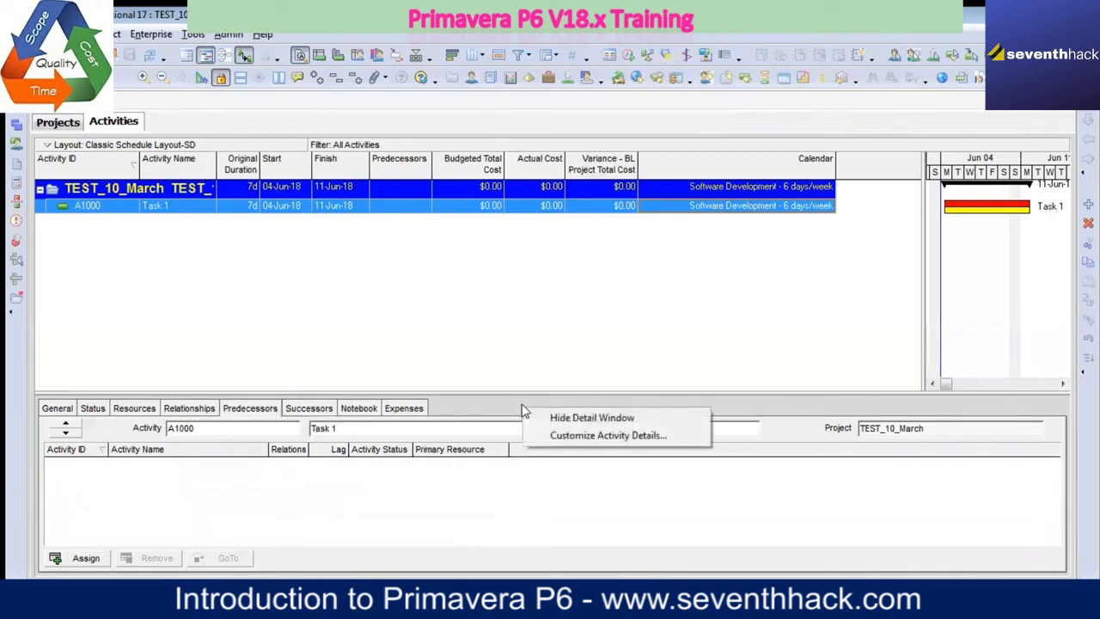
left_click(585, 435)
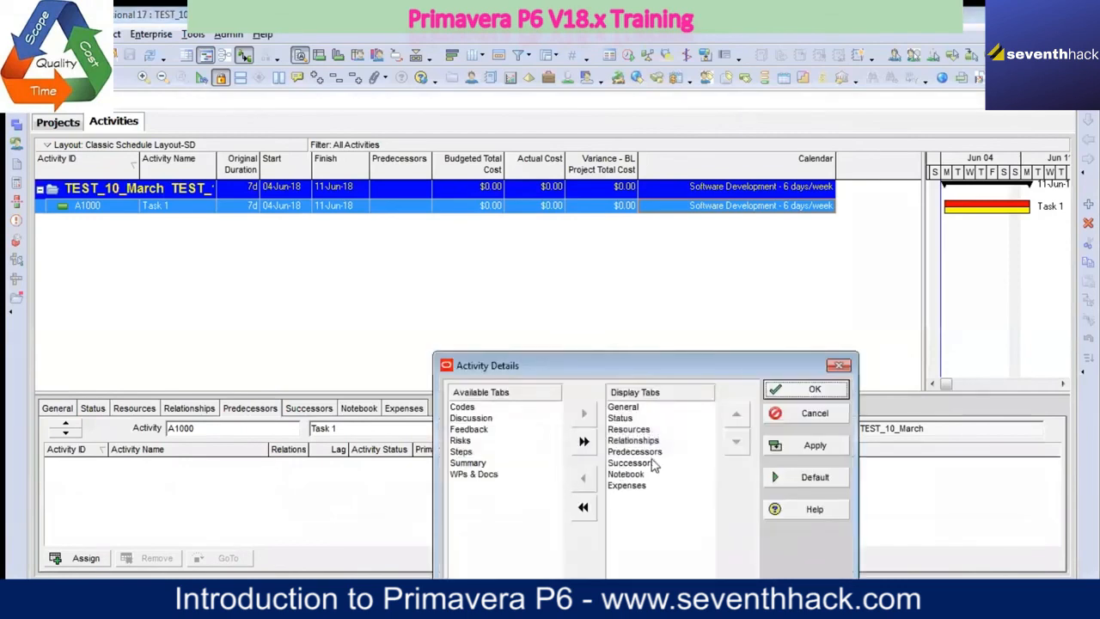
left_click(640, 453)
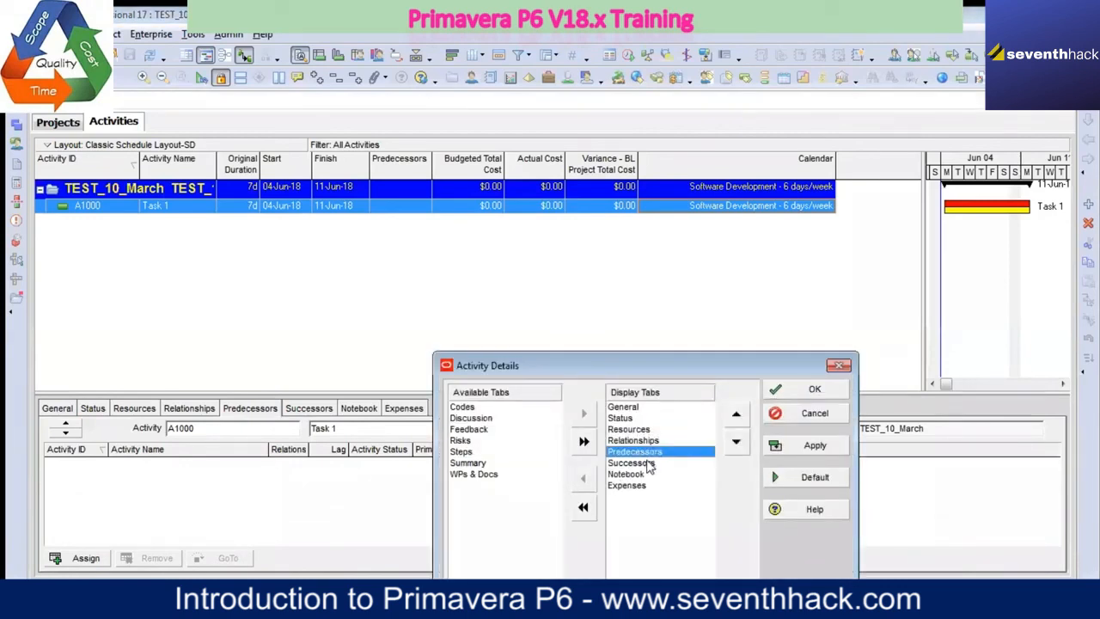
left_click(636, 463, "shift")
left_click(583, 478)
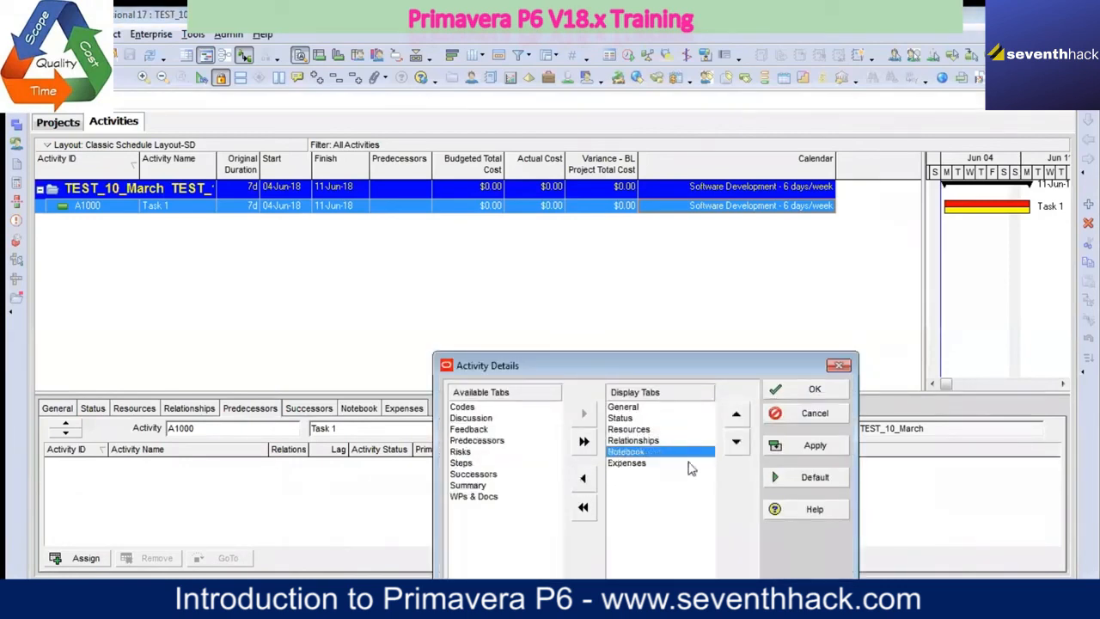
left_click(812, 445)
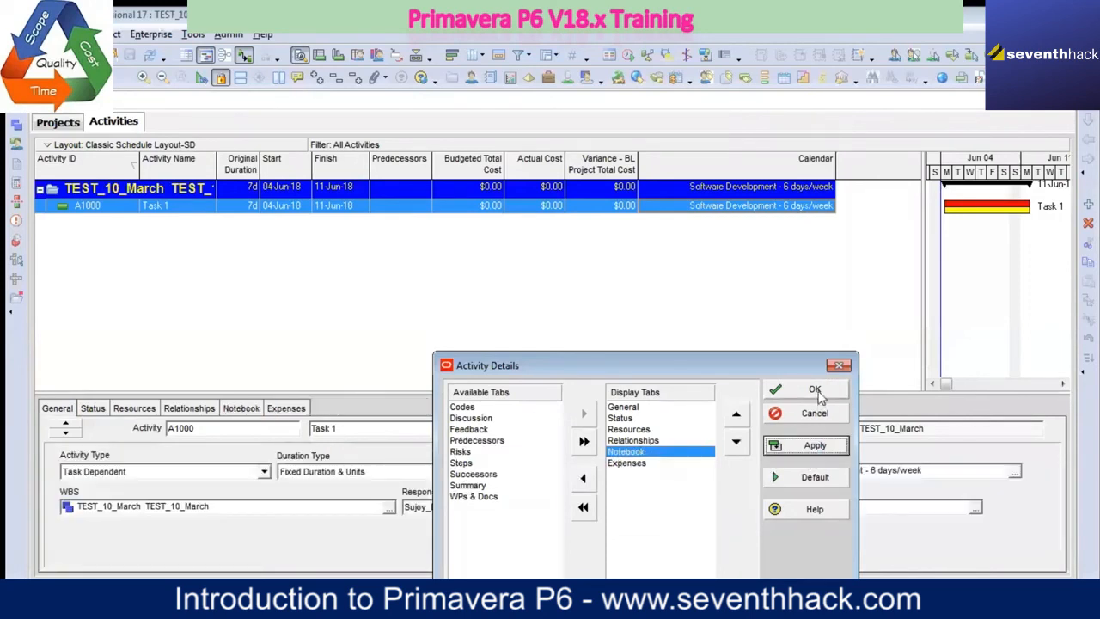
left_click(812, 390)
left_click(207, 412)
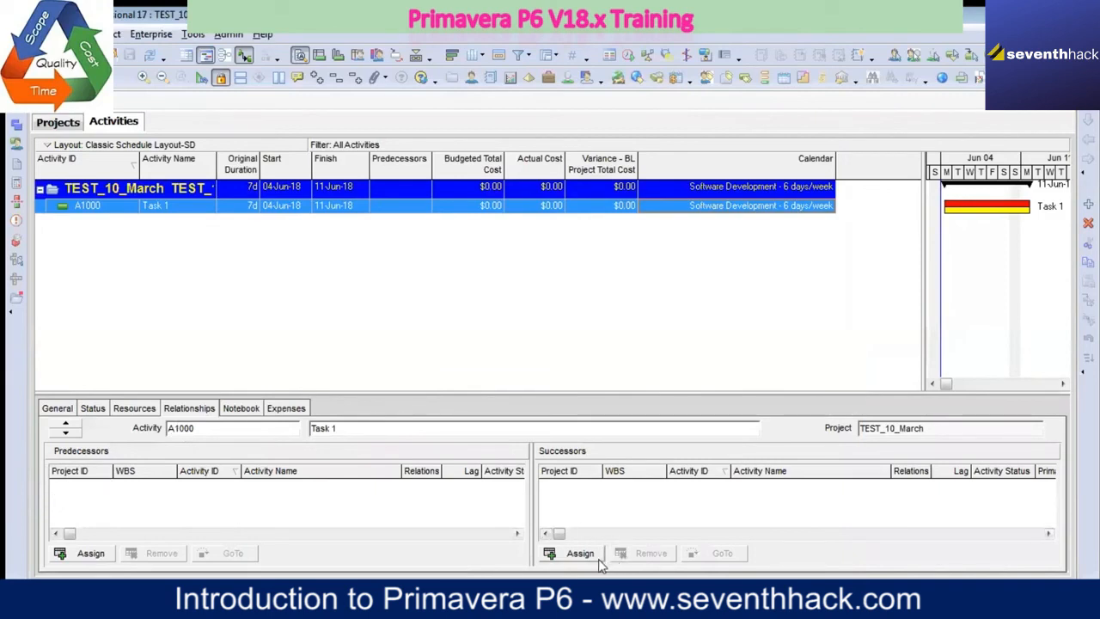
Step: Compare Task 1's notebook topics with the admin notebook topics, examining their EPS, project, WBS and activity availability, especially for Business Benefits
left_click(241, 409)
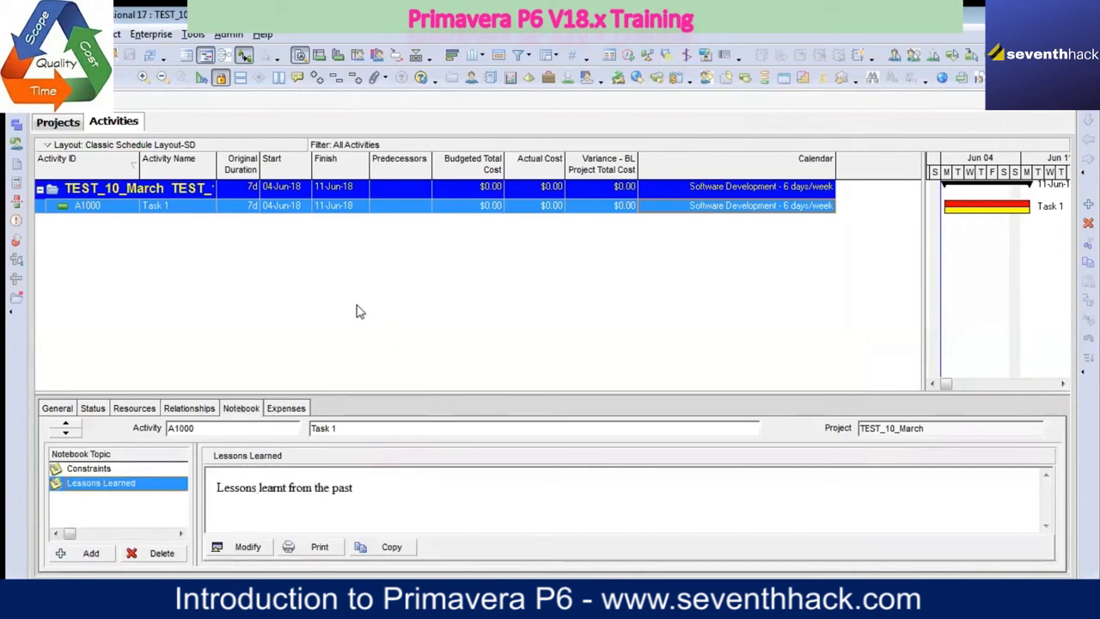
left_click(228, 34)
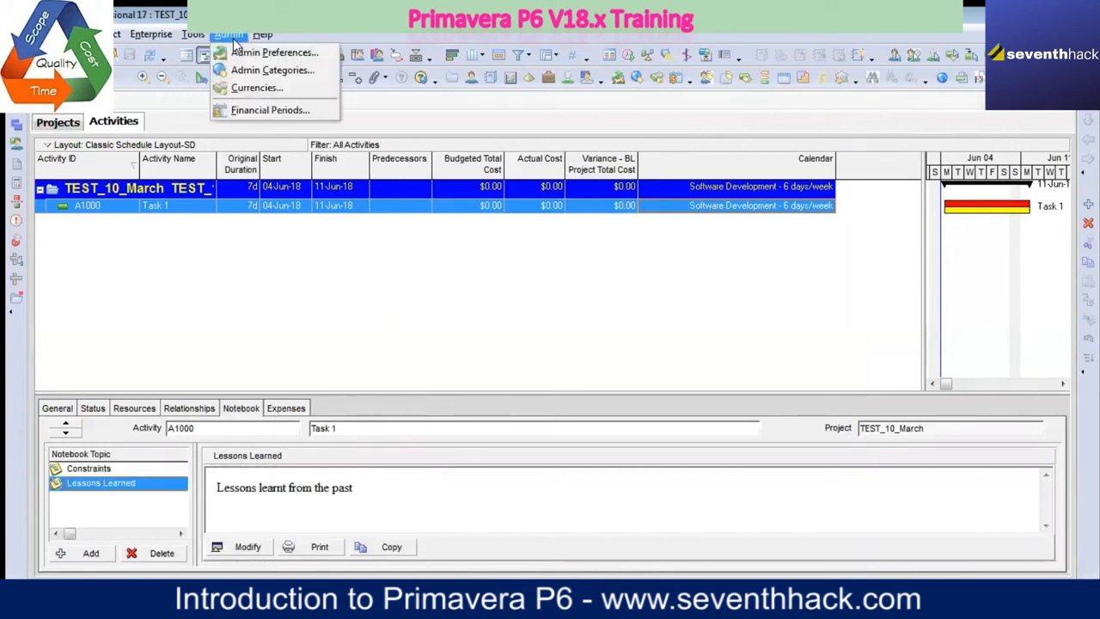
left_click(290, 72)
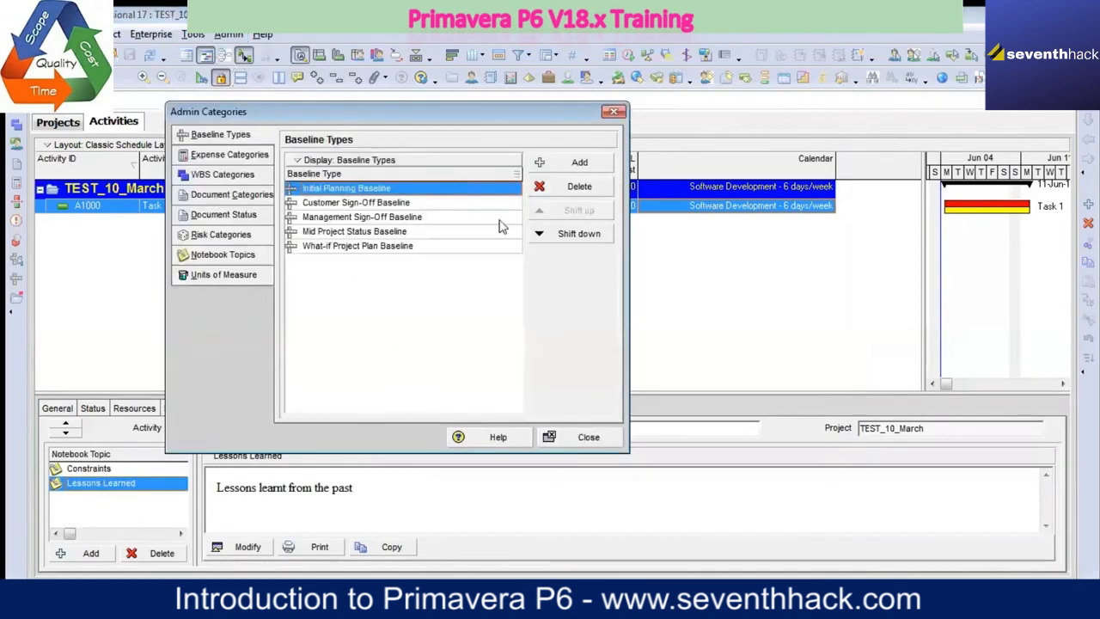
left_click(239, 256)
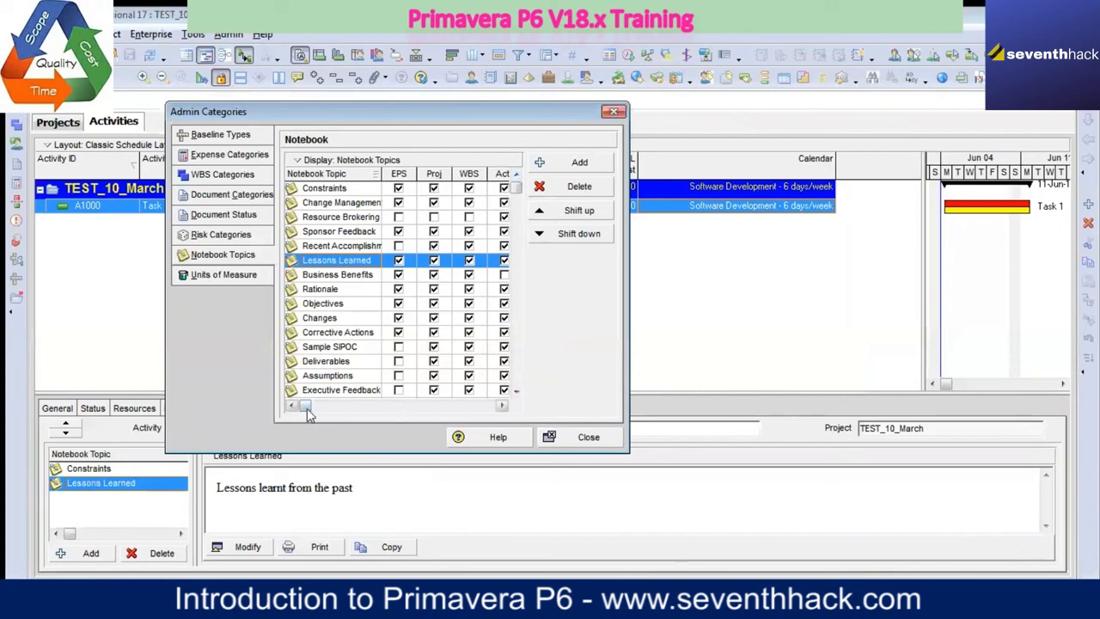
left_click_drag(306, 407, 500, 411)
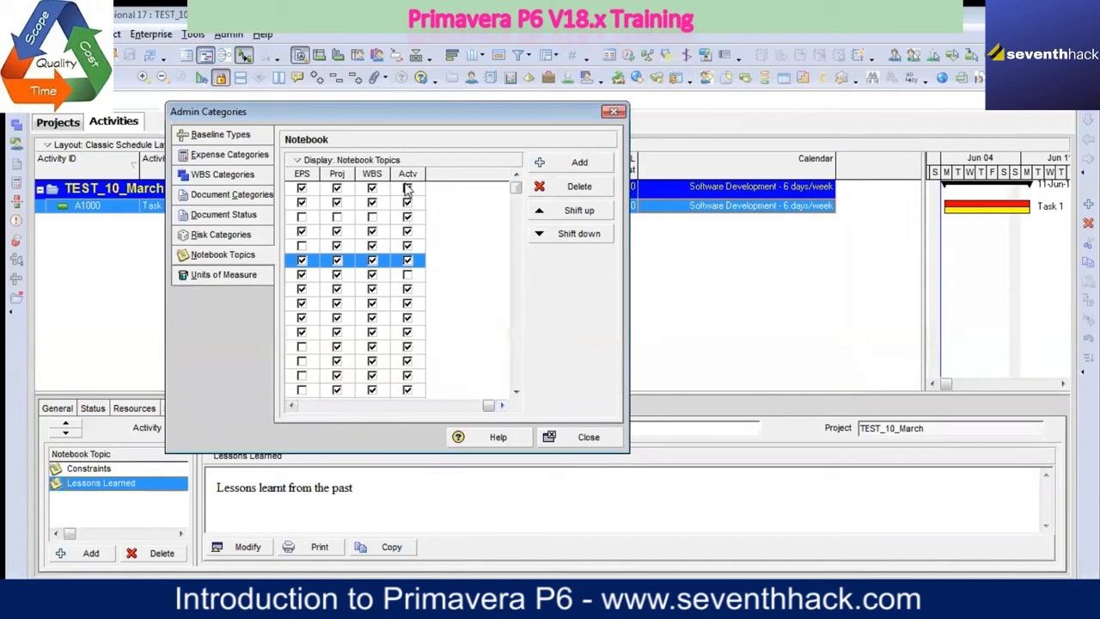
left_click(292, 409)
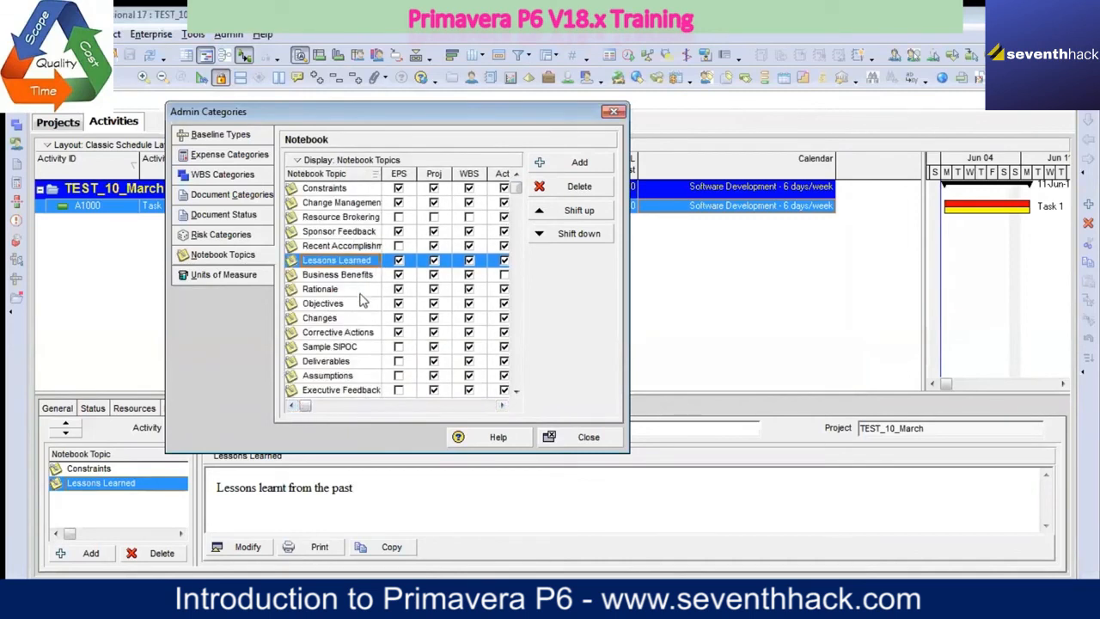
left_click(501, 405)
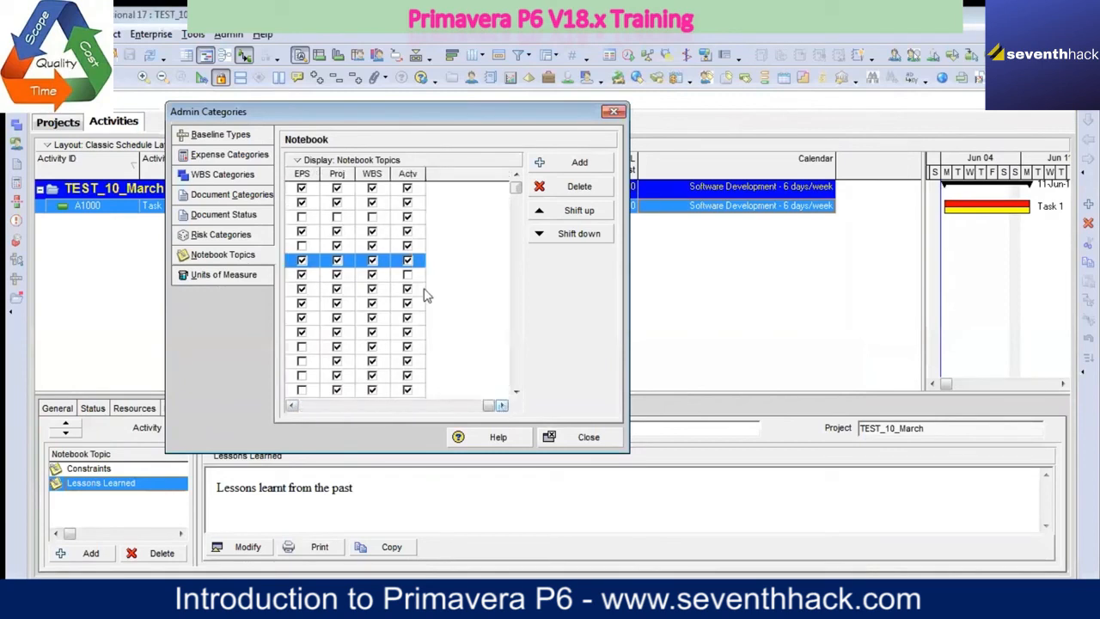
left_click(293, 405)
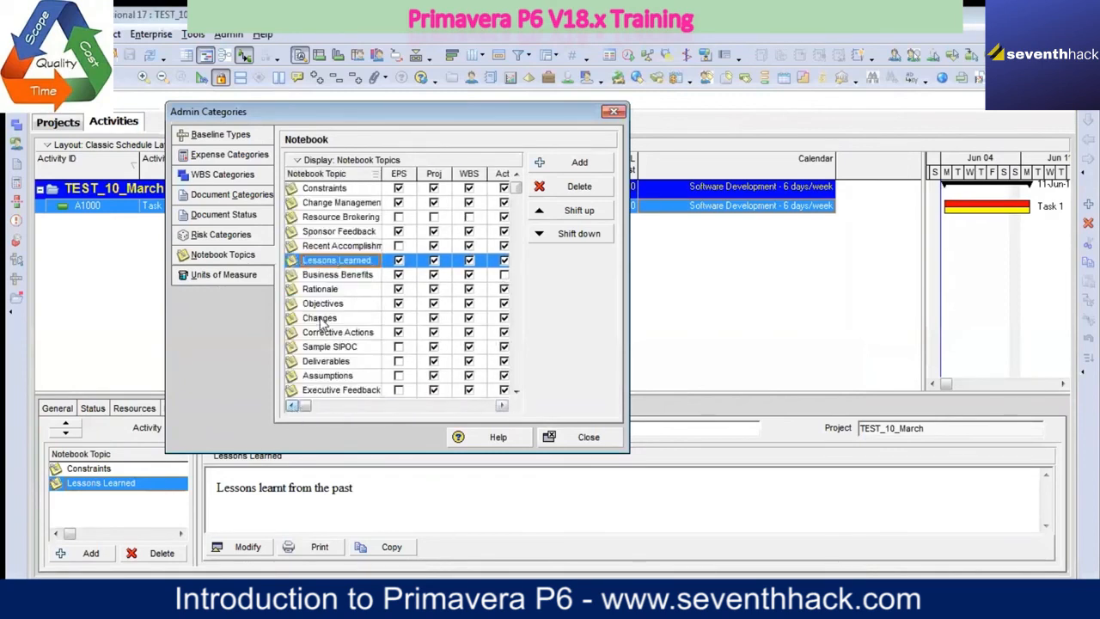
left_click(342, 278)
left_click(502, 405)
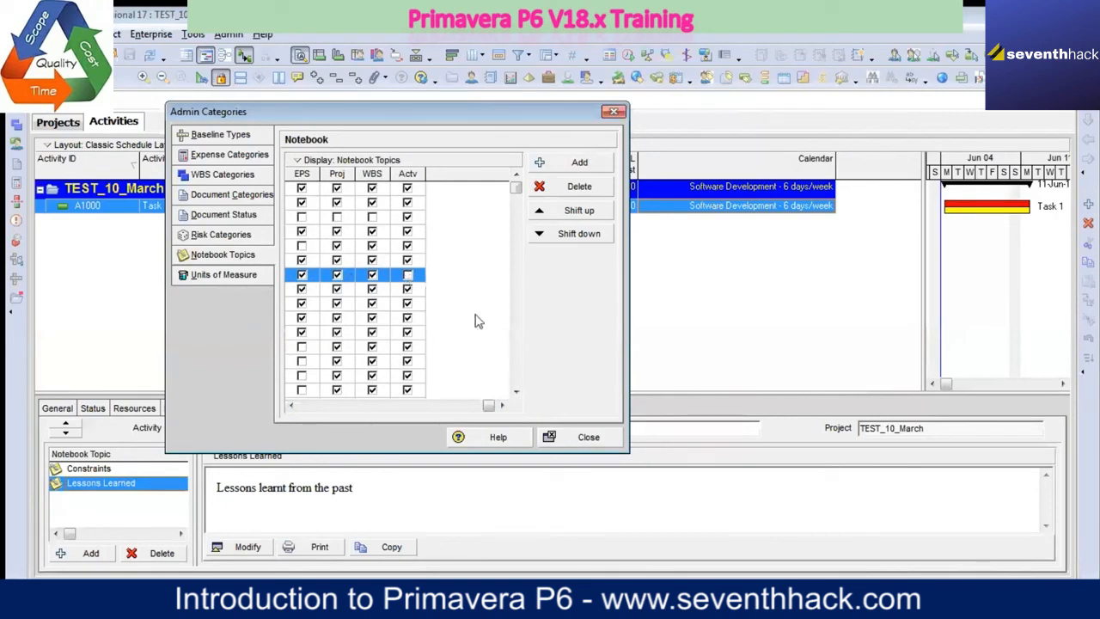
left_click(516, 392)
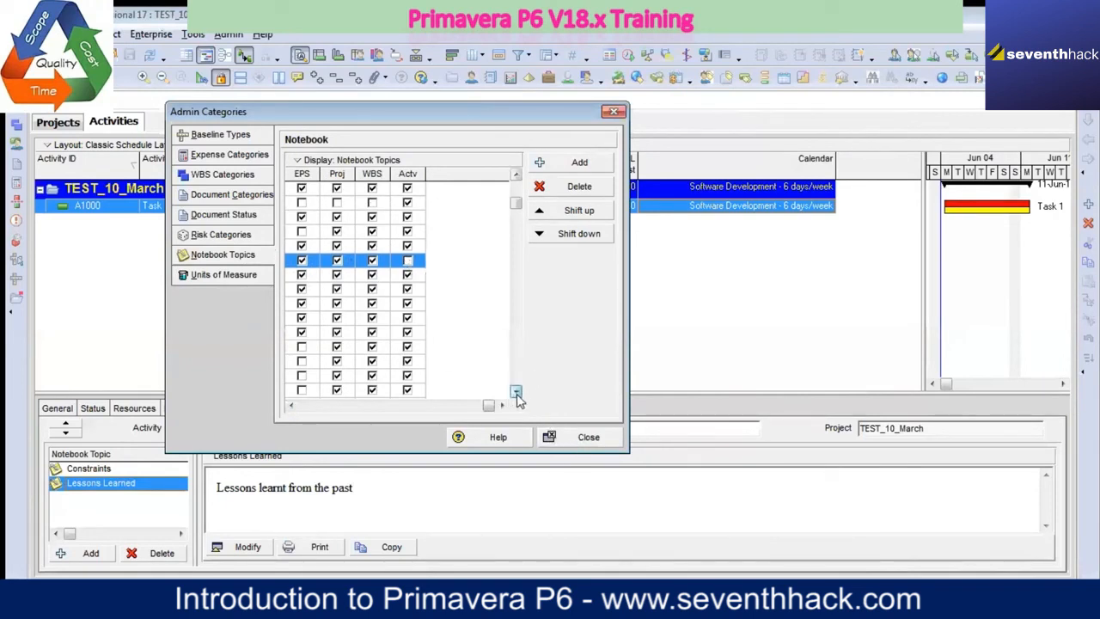
left_click(517, 392)
left_click(293, 405)
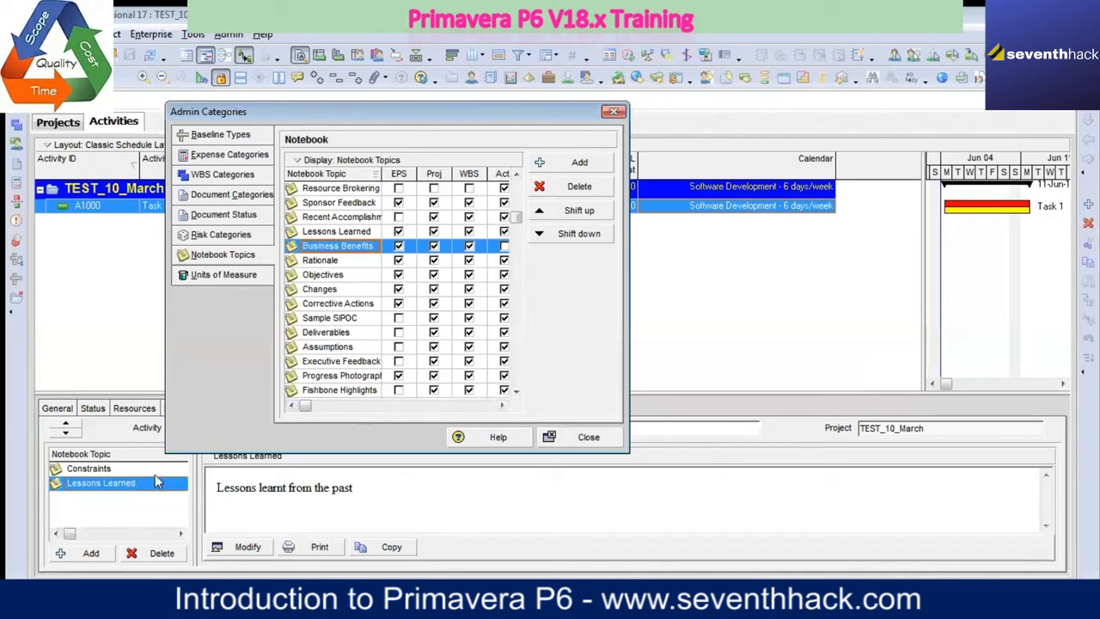
left_click(581, 437)
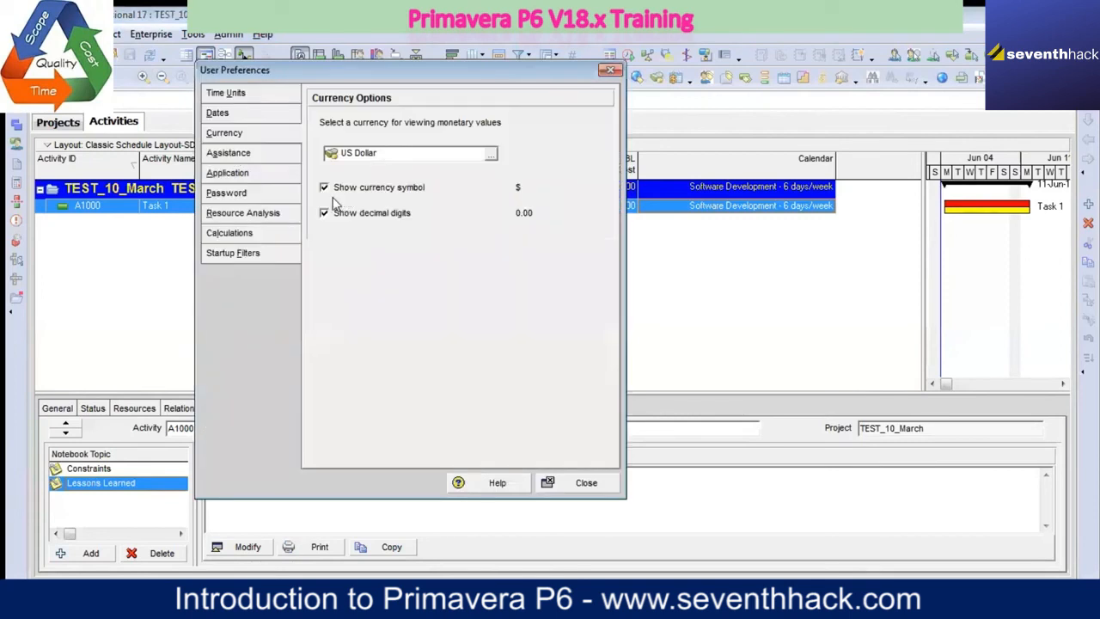
Step: Examine the time unit and date format settings in the user preferences against the dates shown in the activity table
left_click(247, 98)
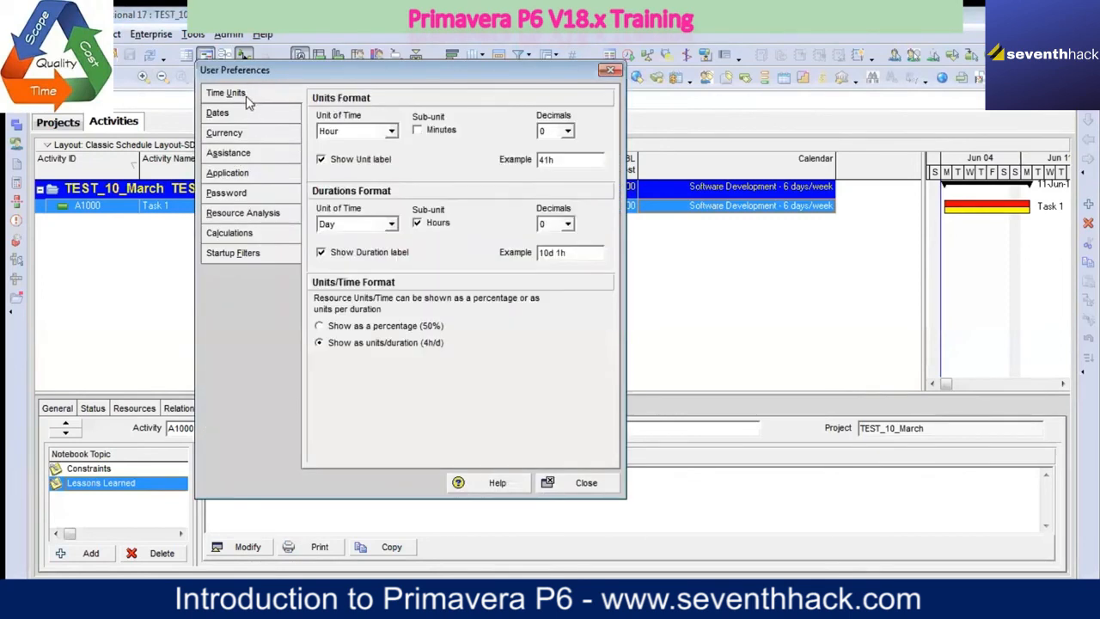
left_click_drag(338, 75, 325, 134)
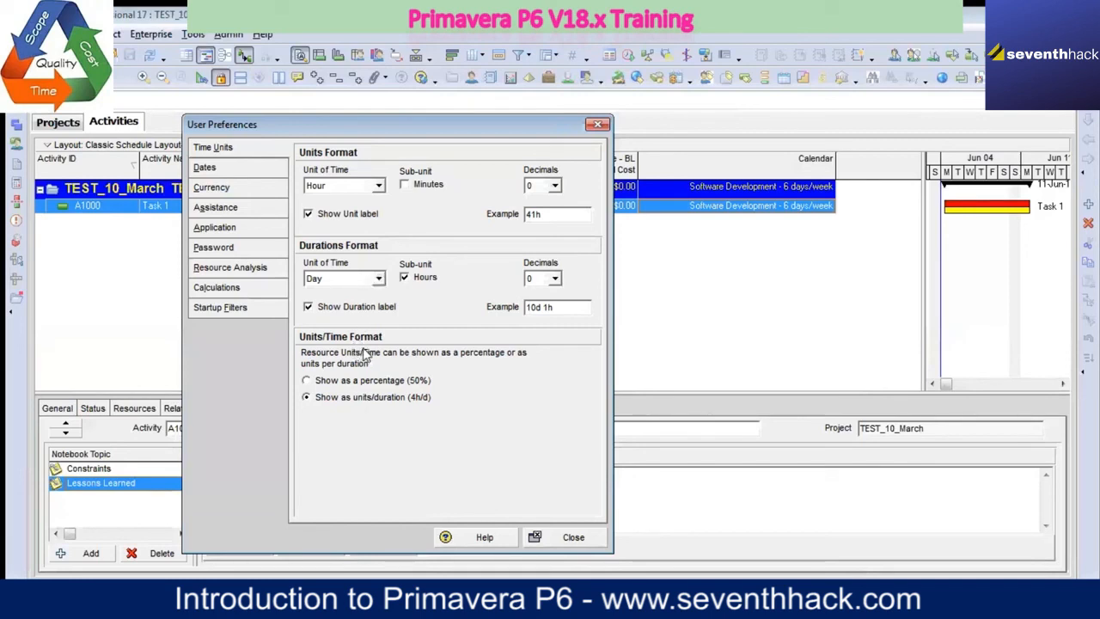
left_click(249, 169)
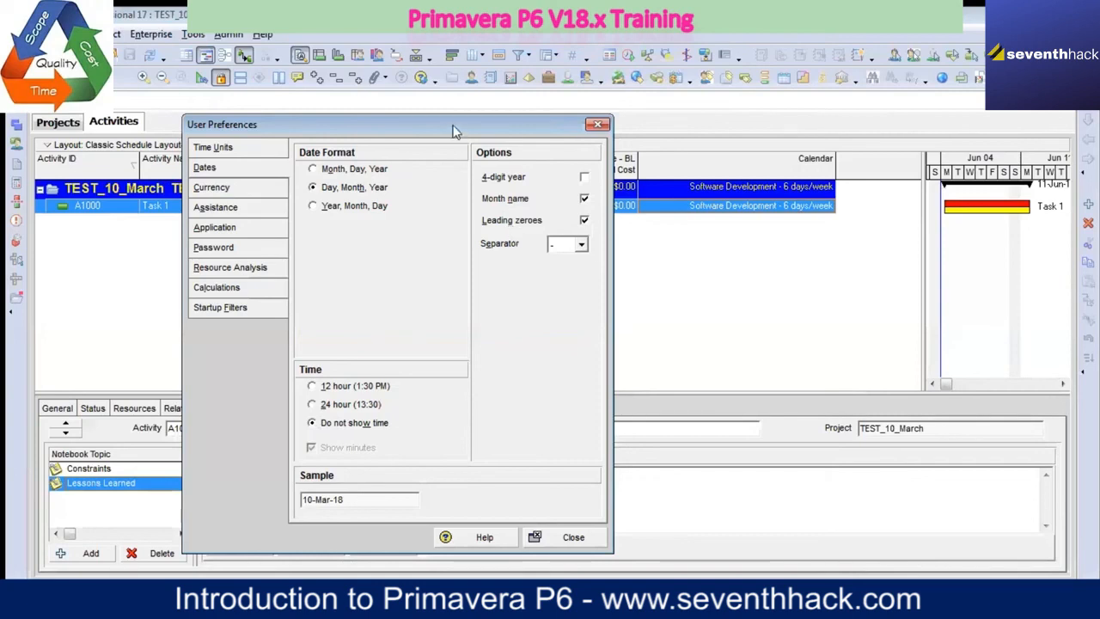
left_click_drag(455, 131, 492, 272)
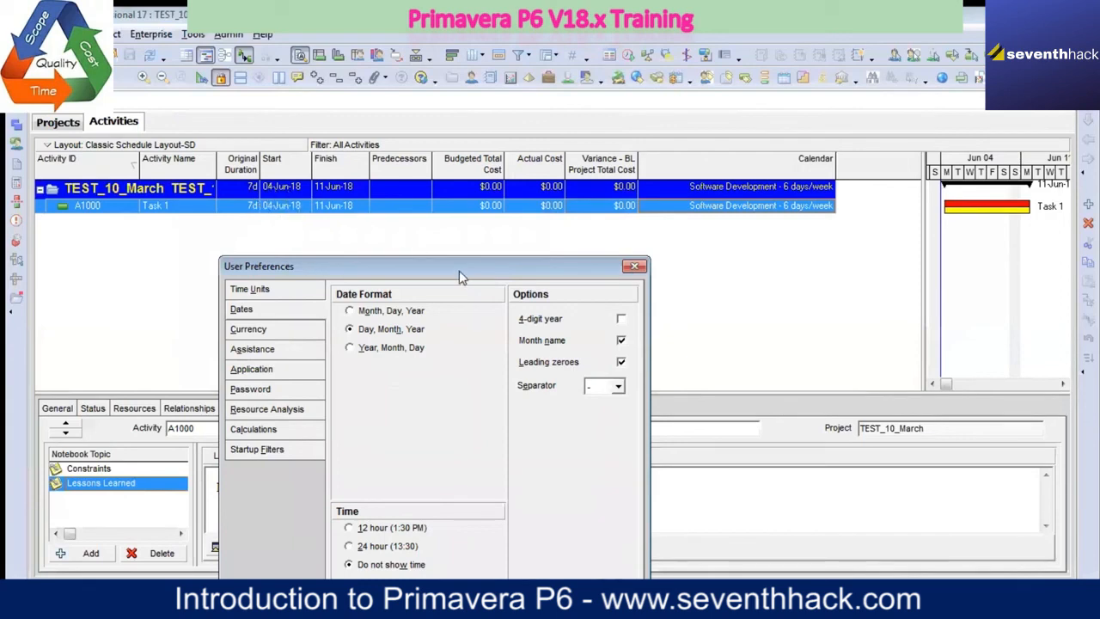
left_click_drag(463, 268, 659, 135)
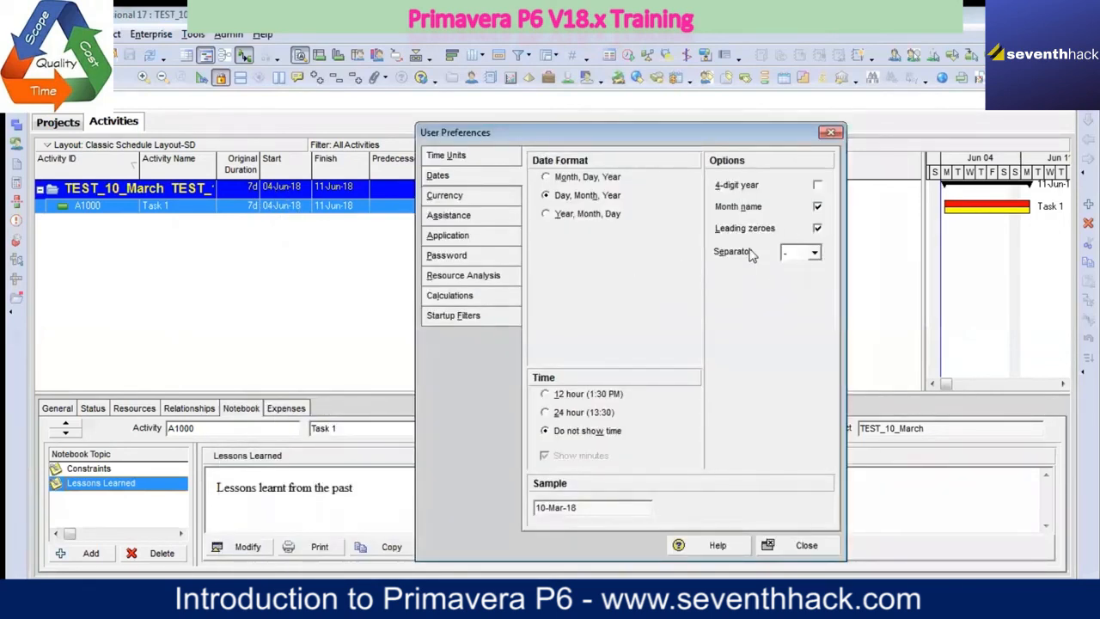
Step: Set the currency for viewing monetary values to Indian Rupees and widen the Budgeted Total Cost column
left_click(482, 198)
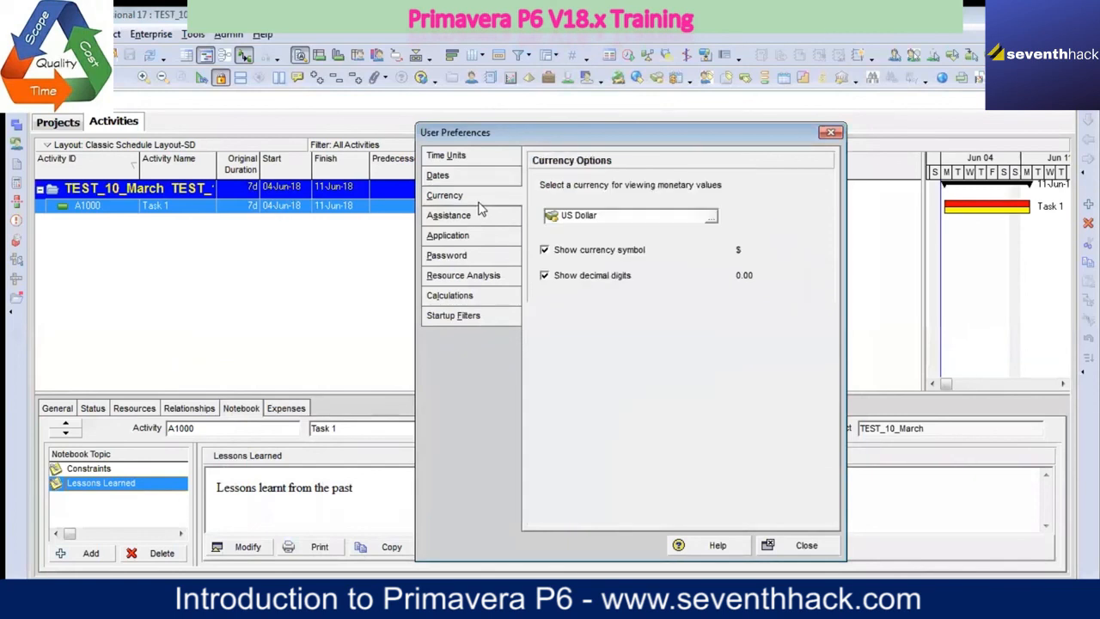
left_click(711, 218)
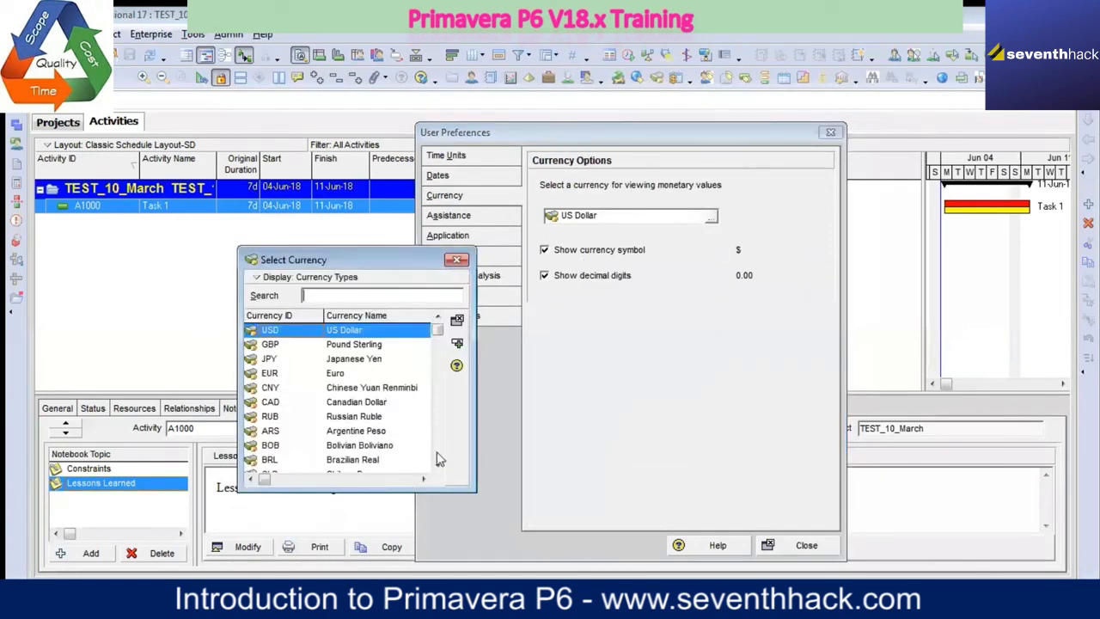
scroll(439, 467, "down", 3)
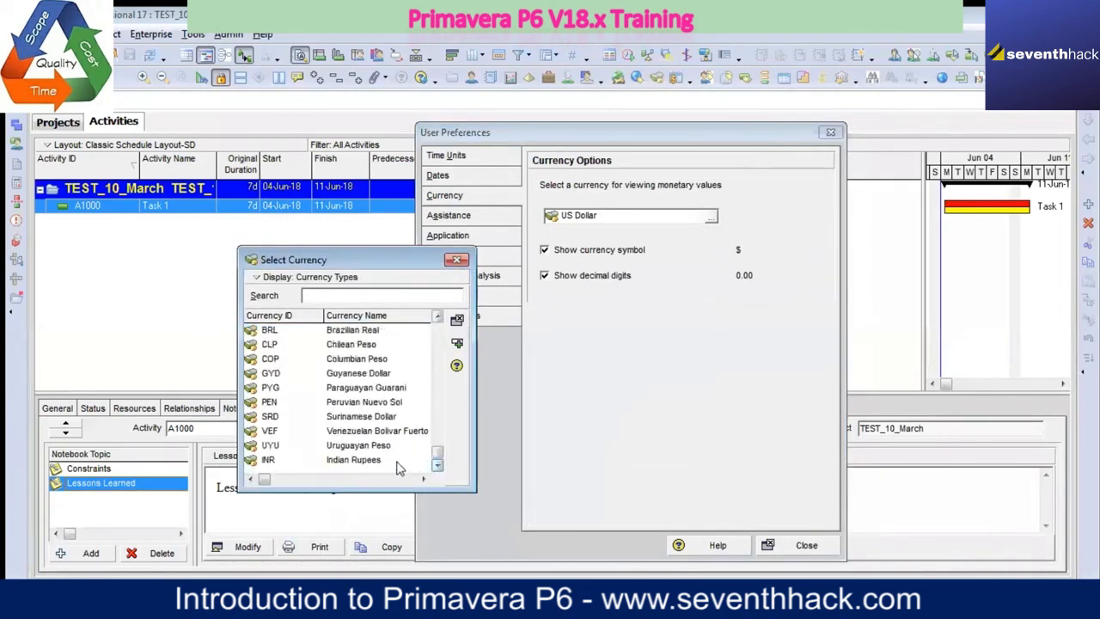
left_click(375, 464)
left_click(456, 342)
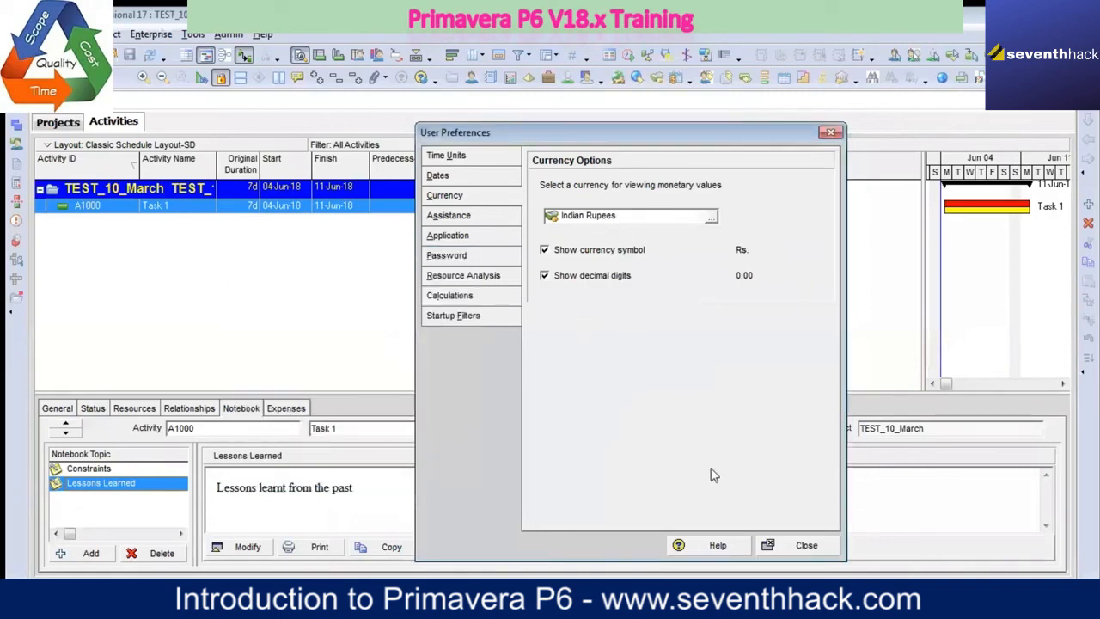
left_click(808, 545)
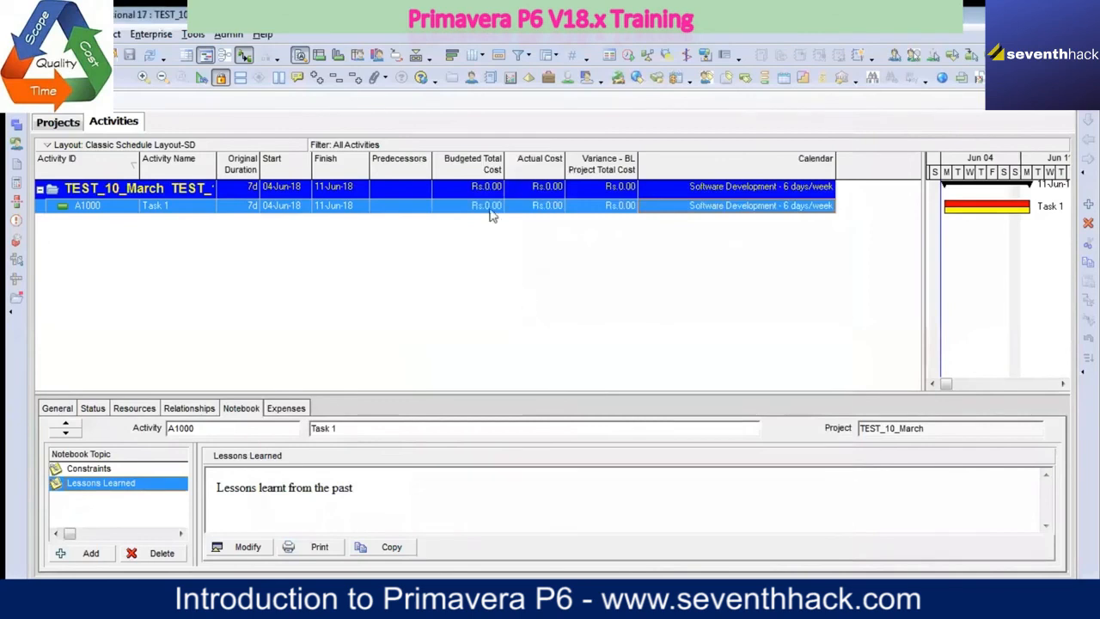
left_click_drag(508, 170, 522, 169)
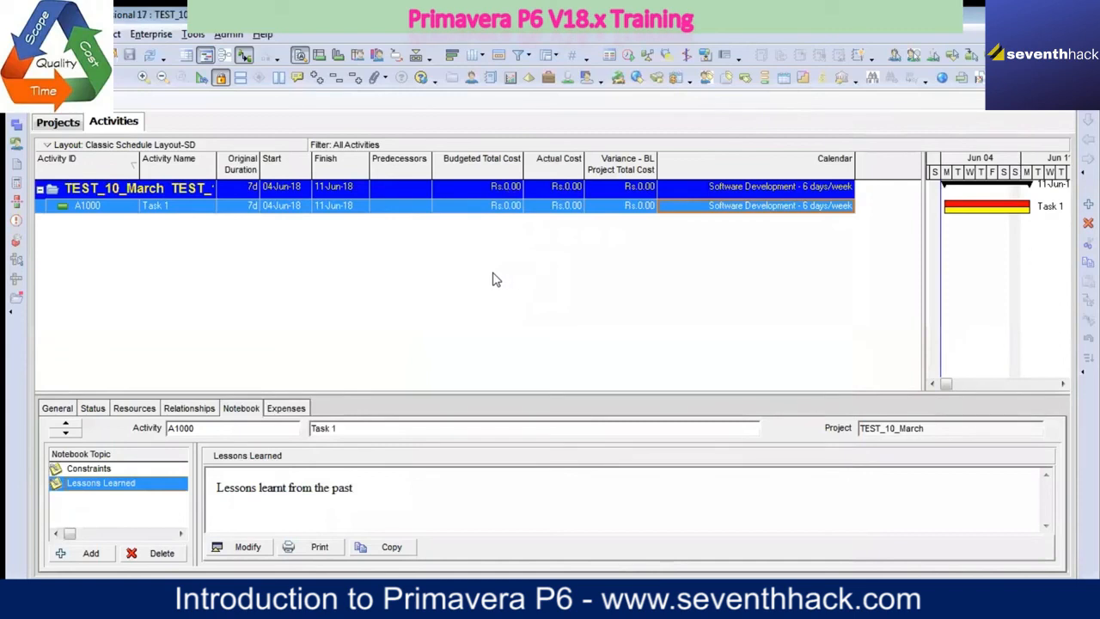
Step: Review the assistance, application, calculation, time unit, date and currency settings in the user preferences
left_click(41, 34)
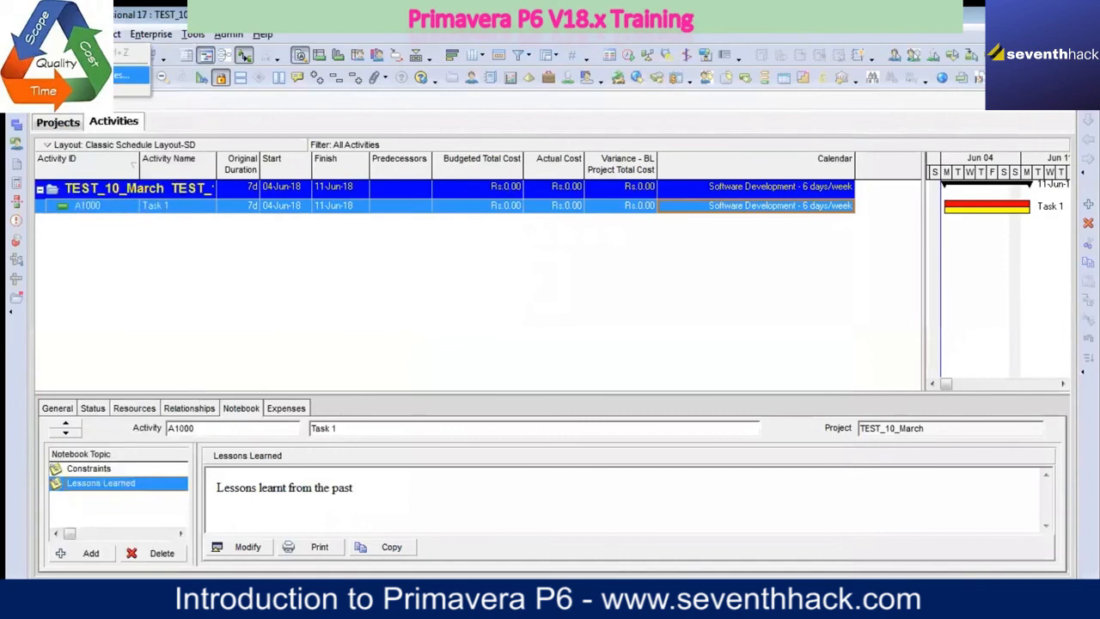
left_click(123, 75)
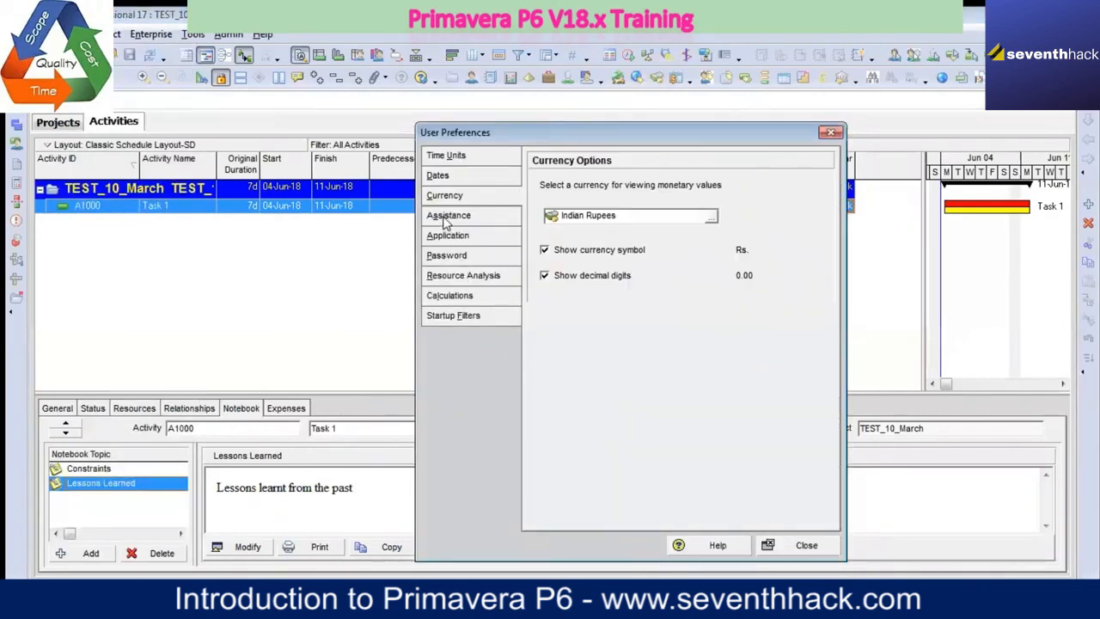
left_click(448, 217)
left_click(469, 239)
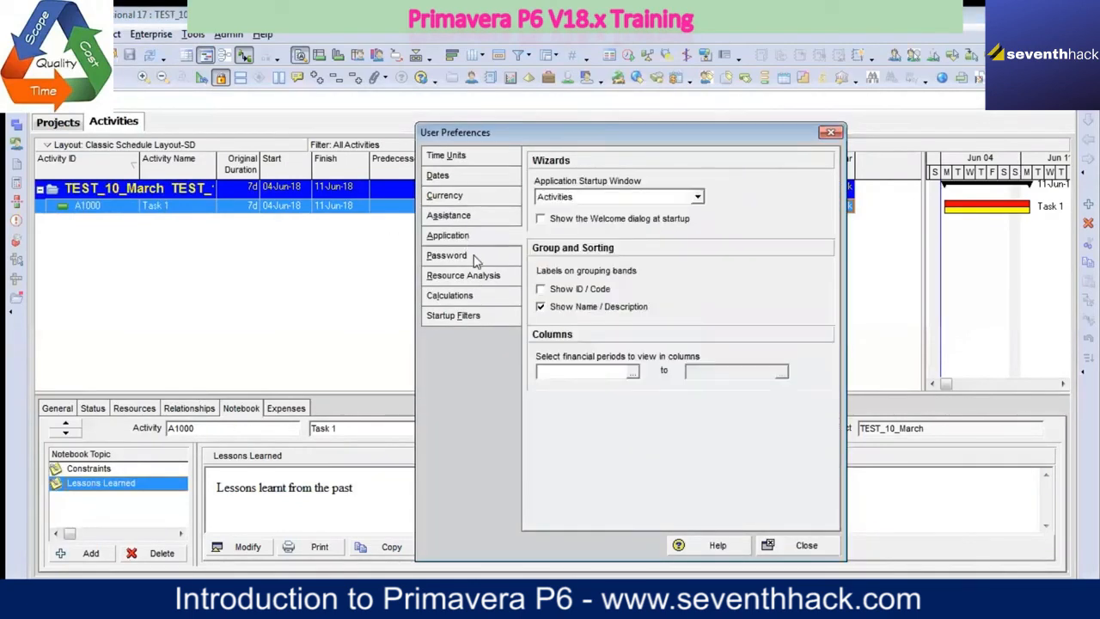
left_click(470, 301)
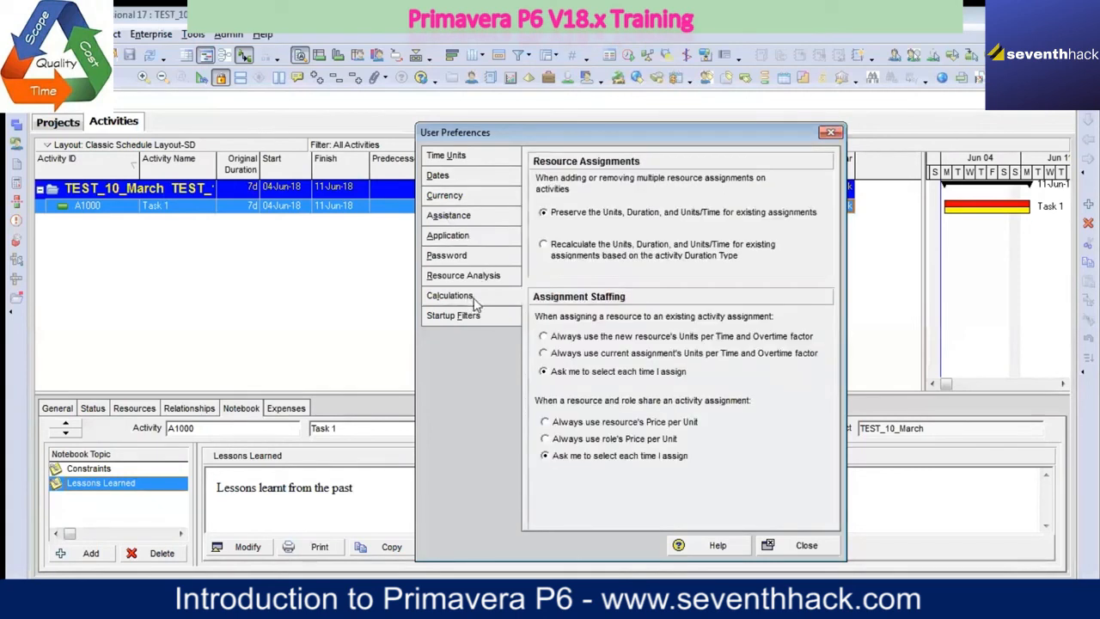
left_click(458, 163)
left_click(460, 176)
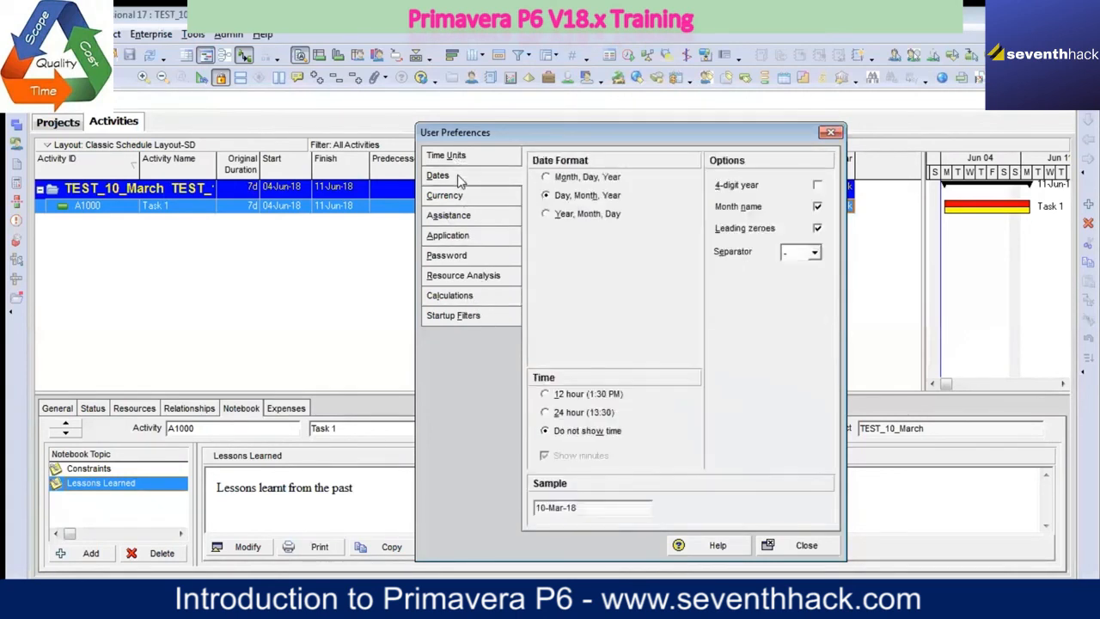
left_click(460, 196)
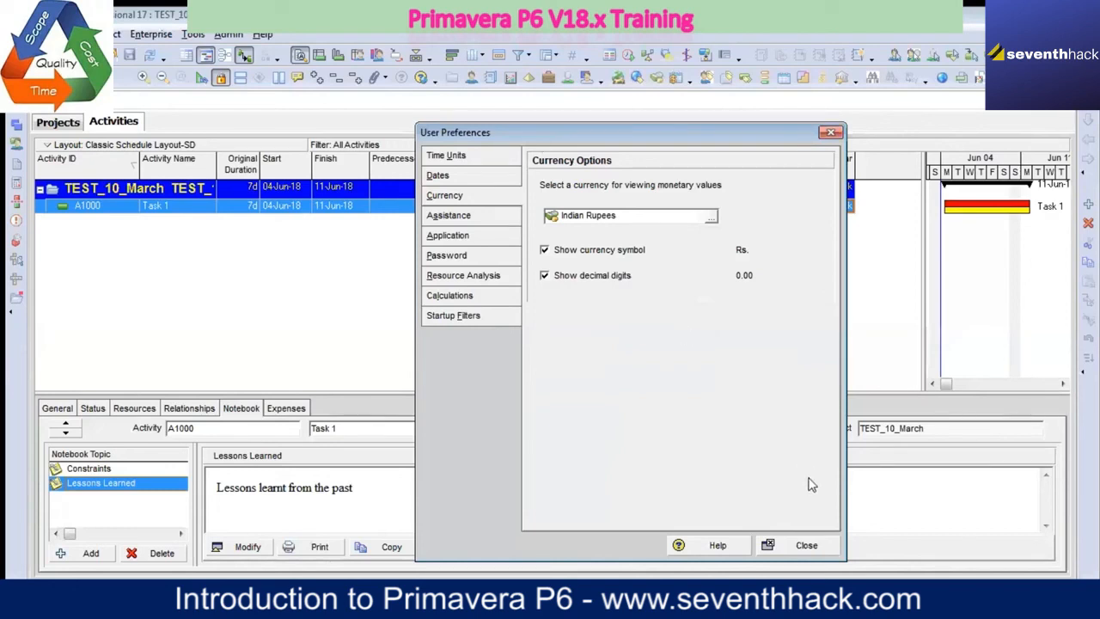
Step: Close the user preferences and widen the Gantt chart so the activity table ends at the Finish column
left_click(805, 545)
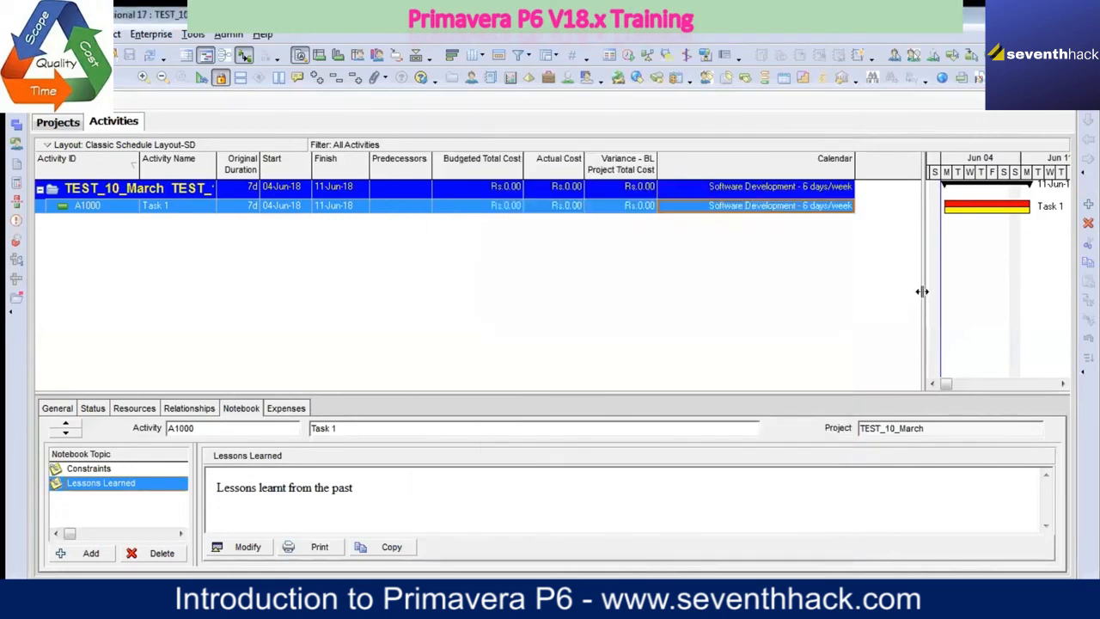
left_click_drag(921, 290, 348, 225)
right_click(479, 235)
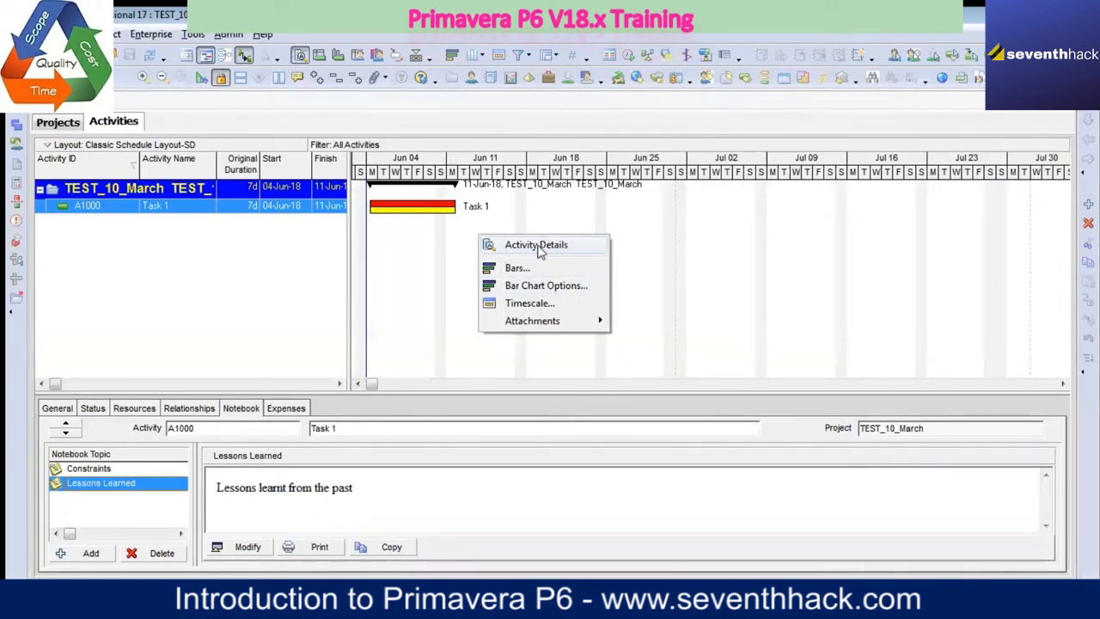
Step: Examine the general scheduling options for the open project, including automatic scheduling, retained logic and the critical activity definition, and cancel them
left_click(193, 34)
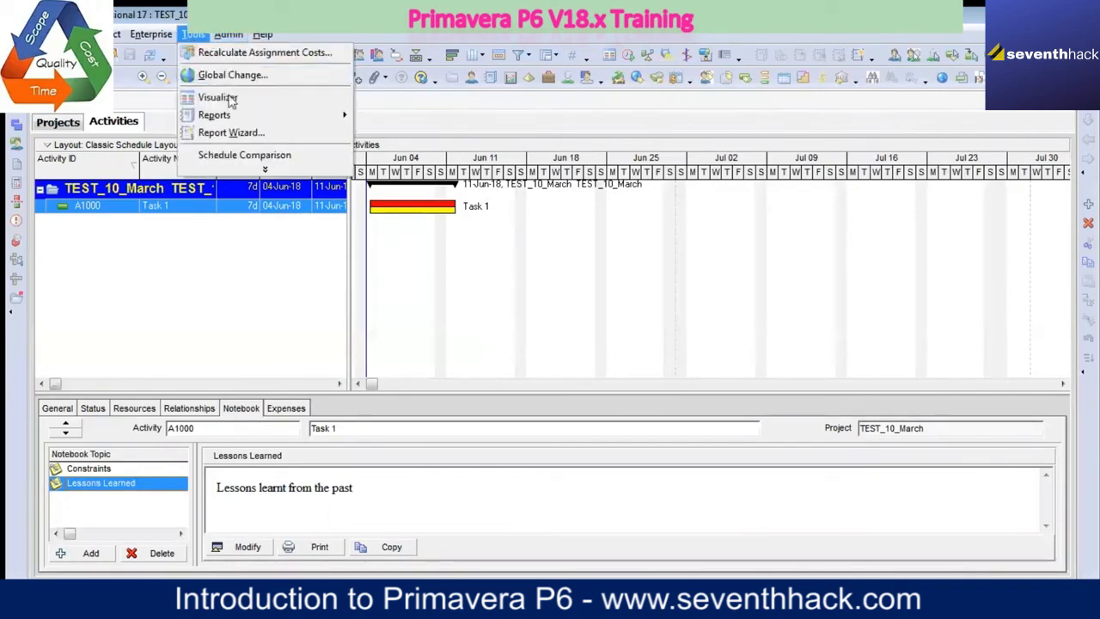
left_click(265, 168)
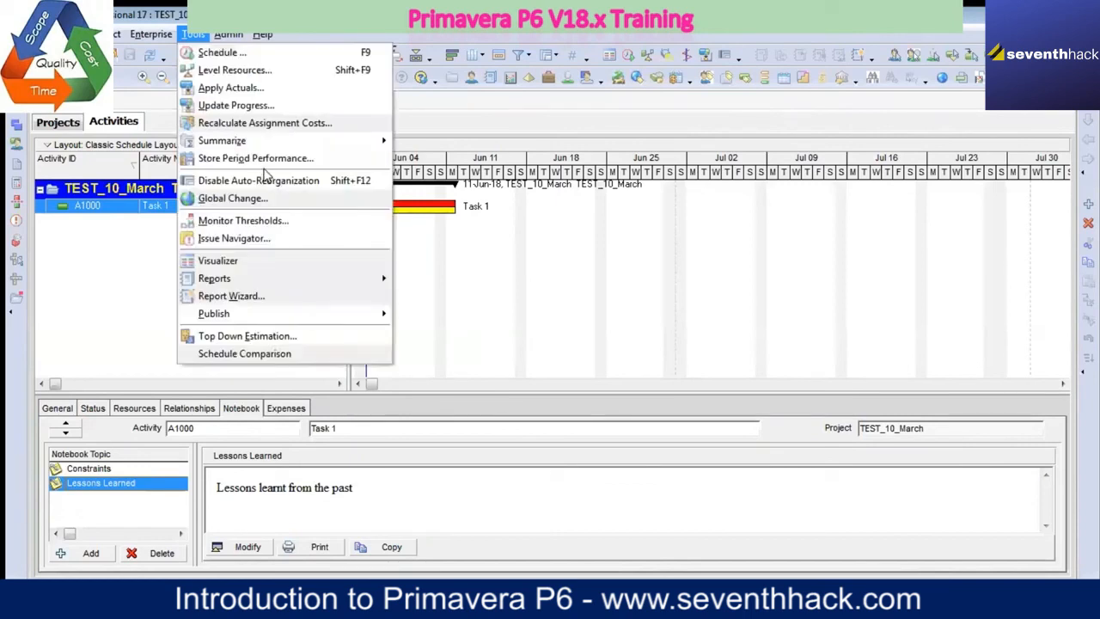
left_click(235, 51)
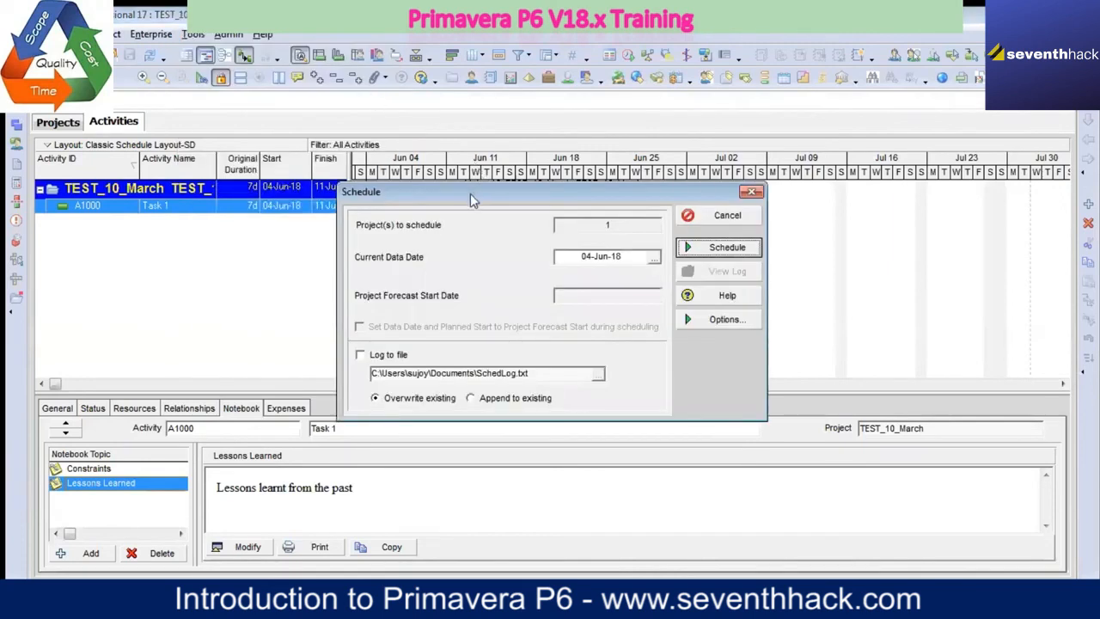
left_click_drag(467, 193, 427, 153)
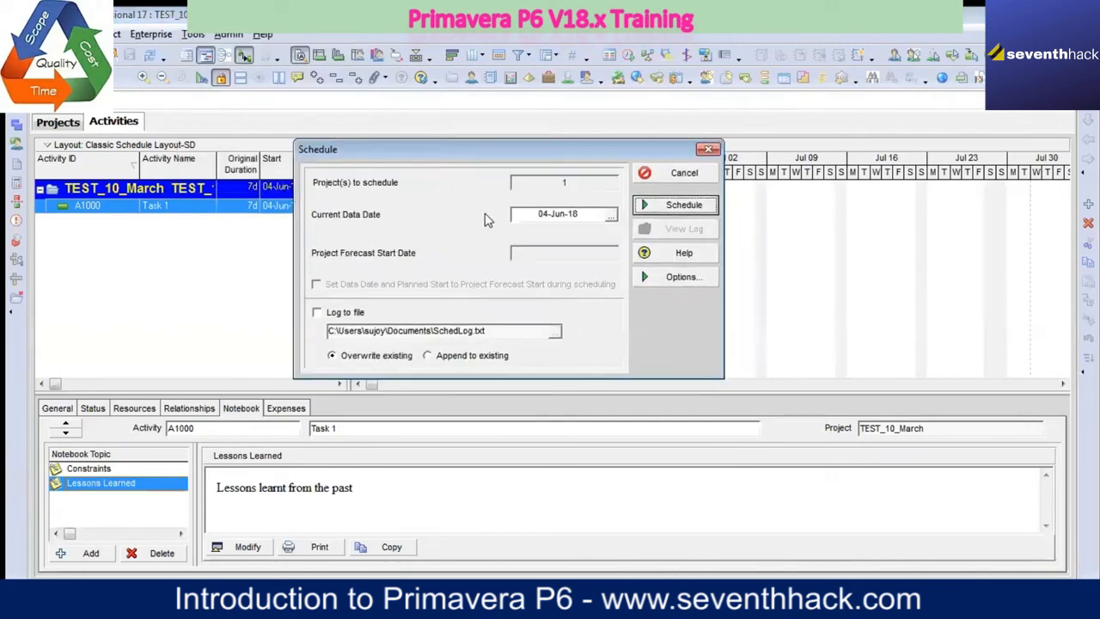
left_click(671, 286)
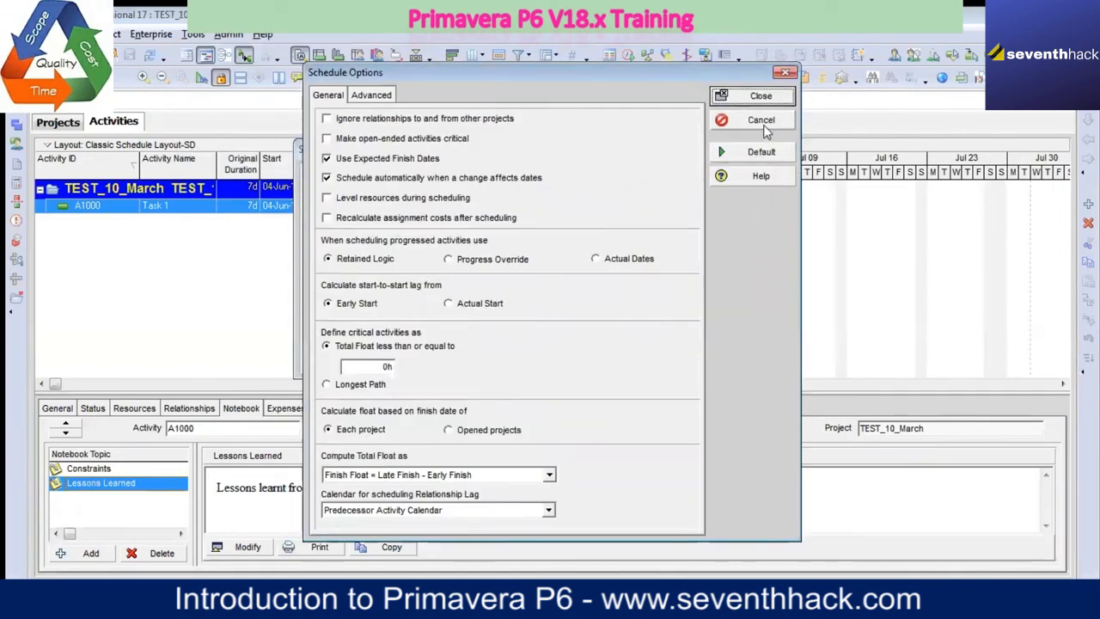
left_click_drag(452, 78, 458, 97)
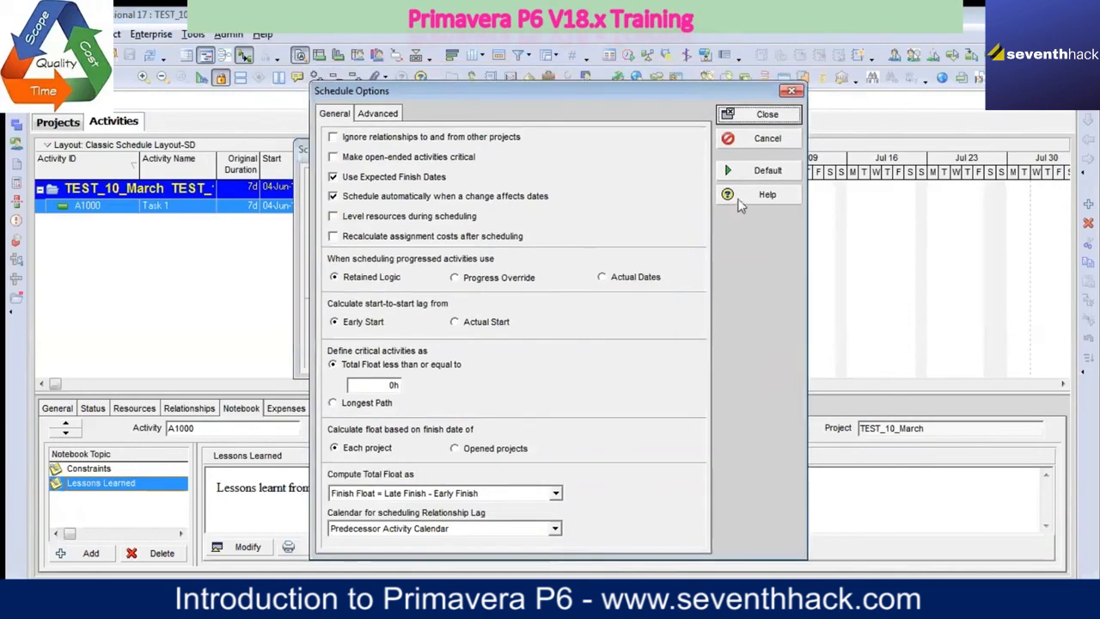
left_click(741, 139)
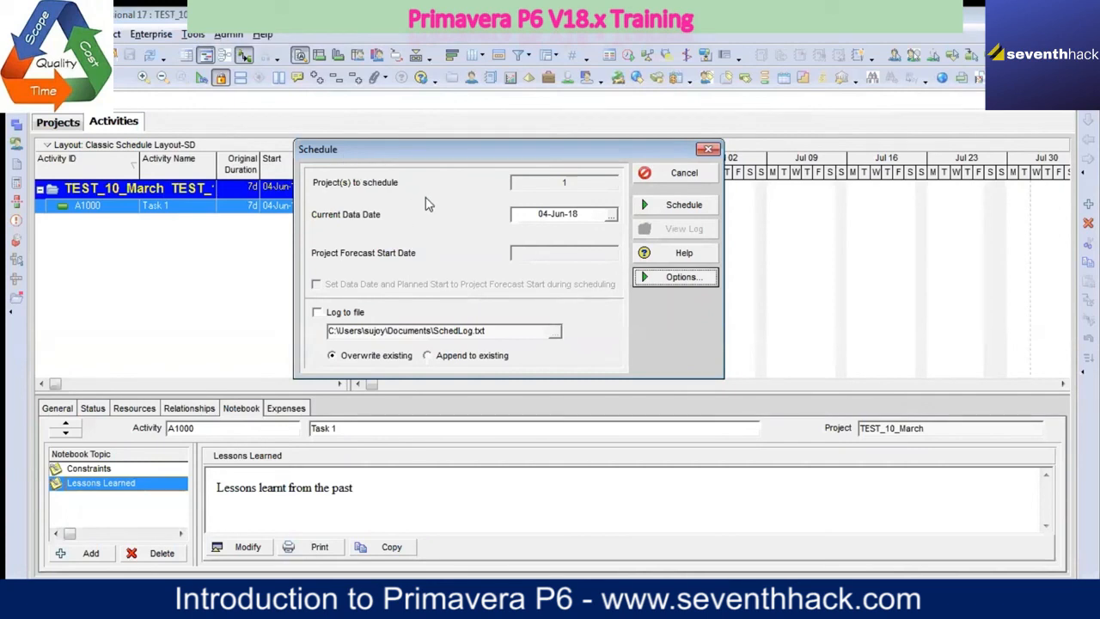
Step: Accept the schedule options with critical activities at total float of 0h or less, and schedule the project with data date 04-Jun-18
left_click(676, 285)
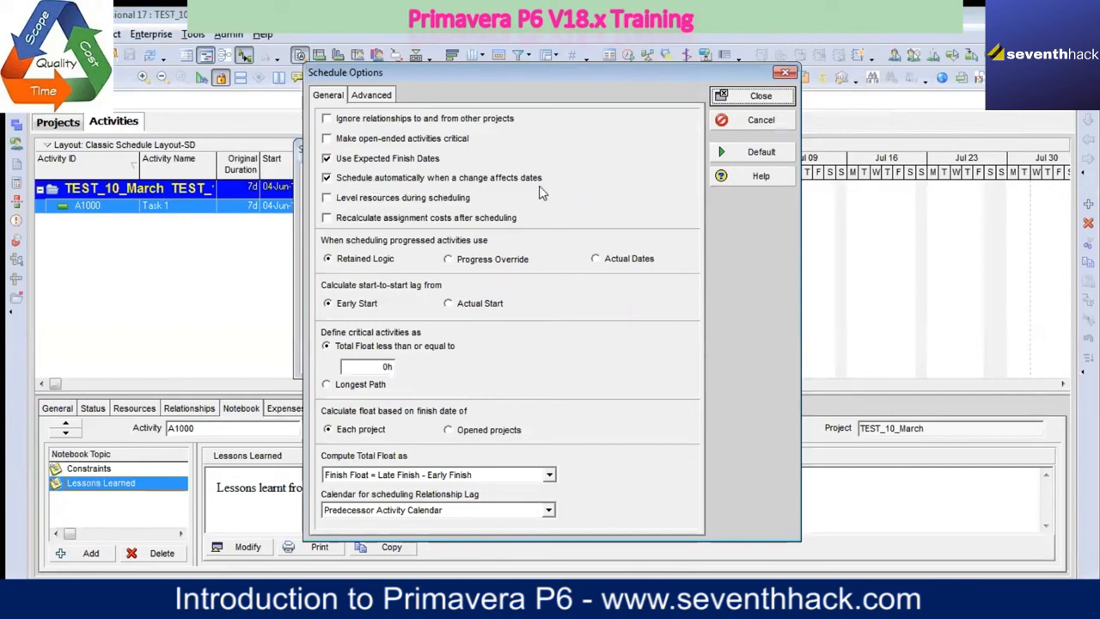
left_click(380, 367)
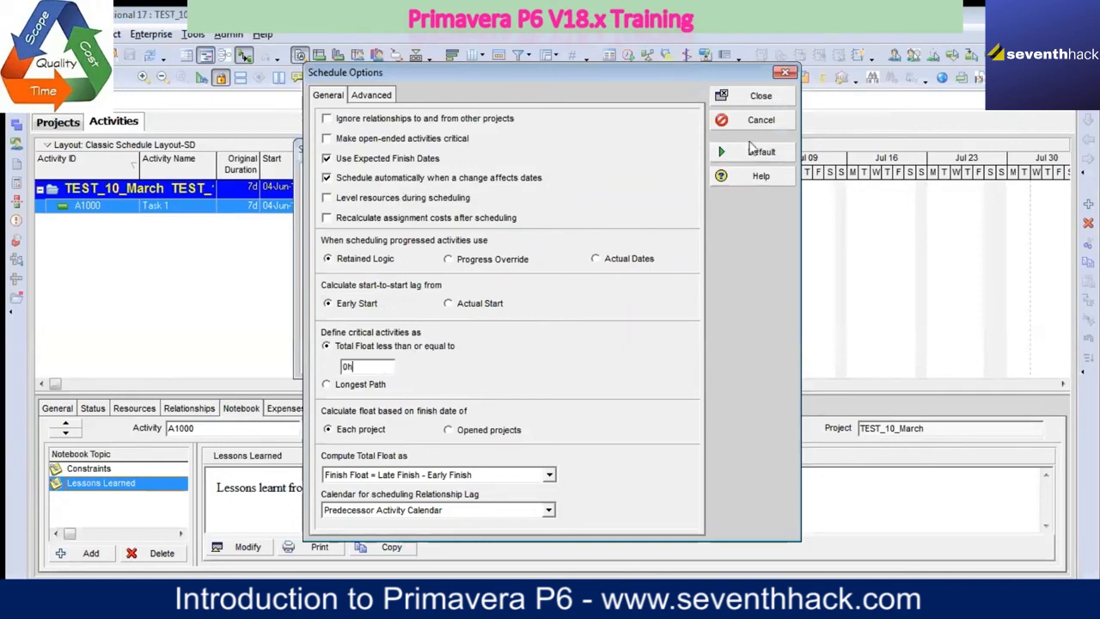
left_click(761, 97)
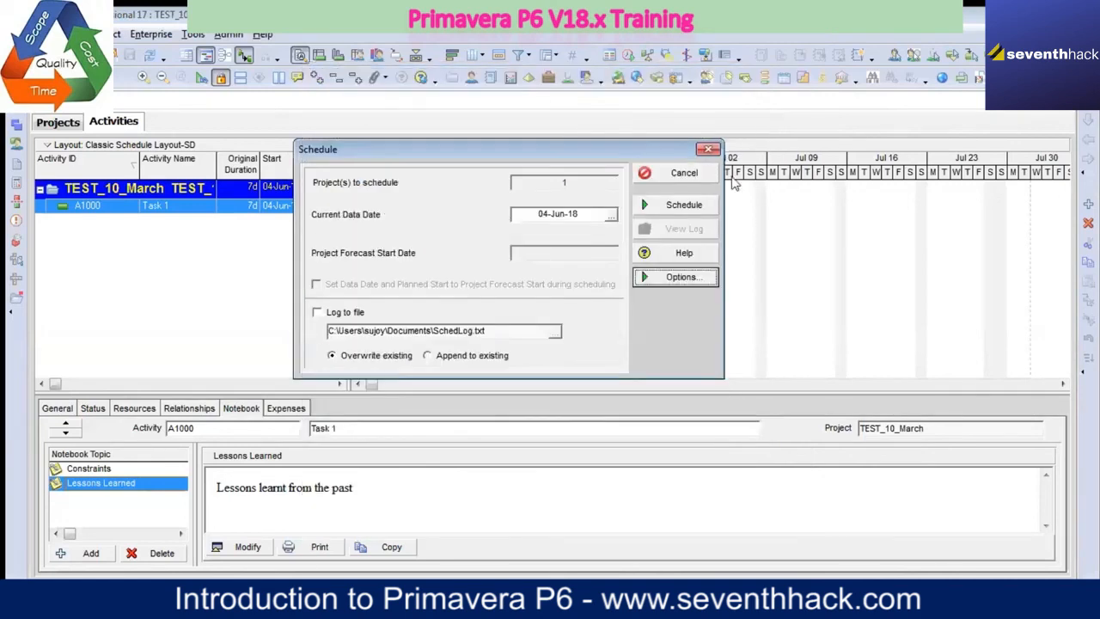
left_click(685, 206)
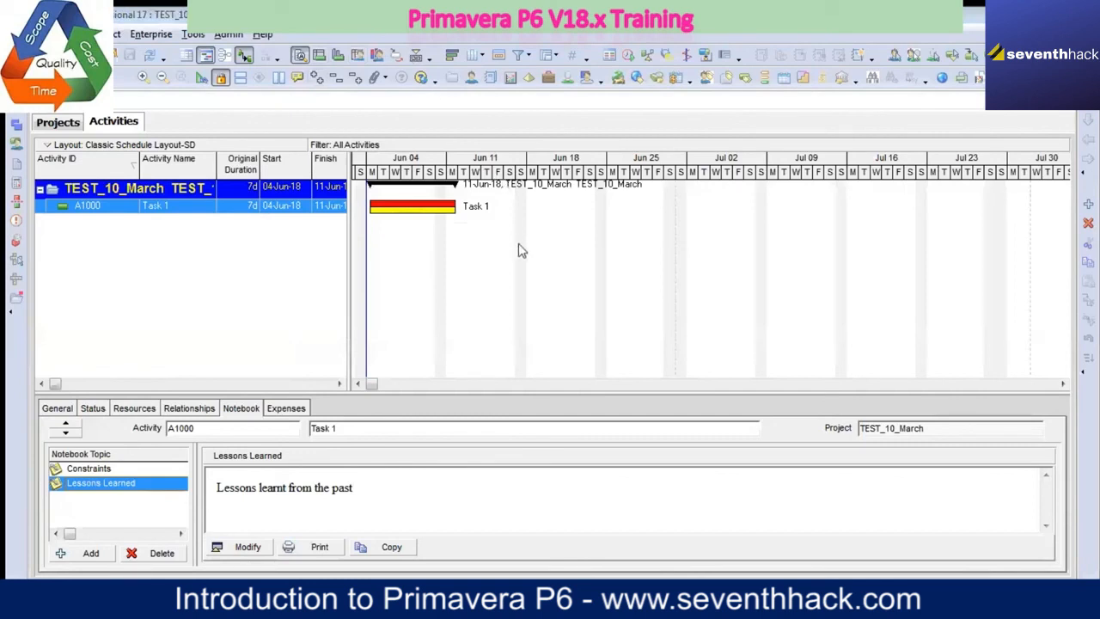
Step: Review the time unit, date format and currency settings in the user preferences once more and close them
left_click(40, 35)
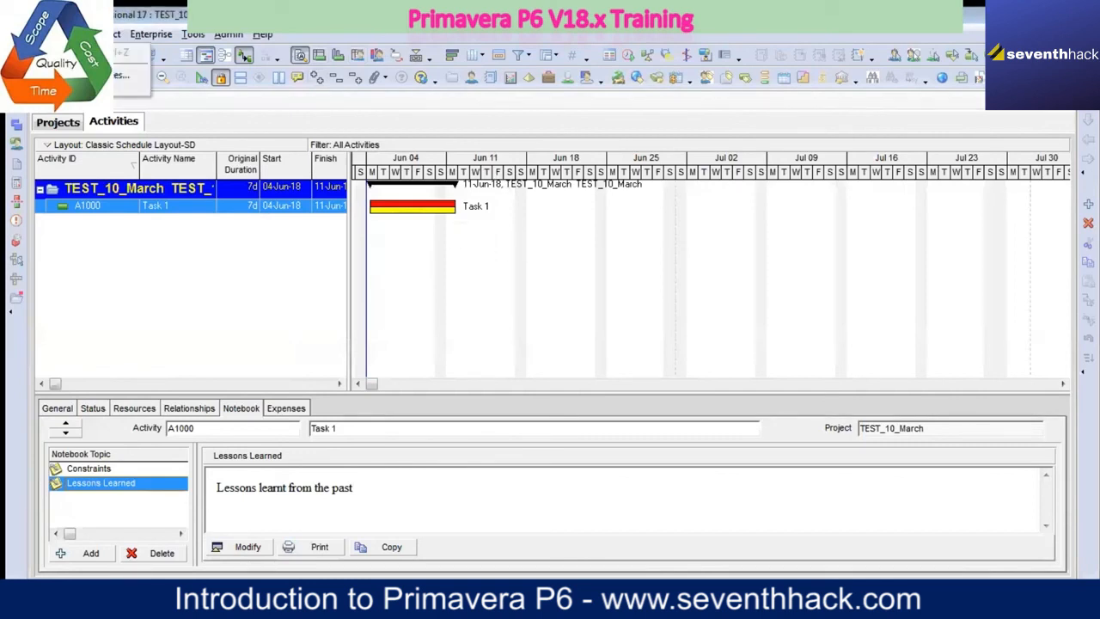
left_click(88, 90)
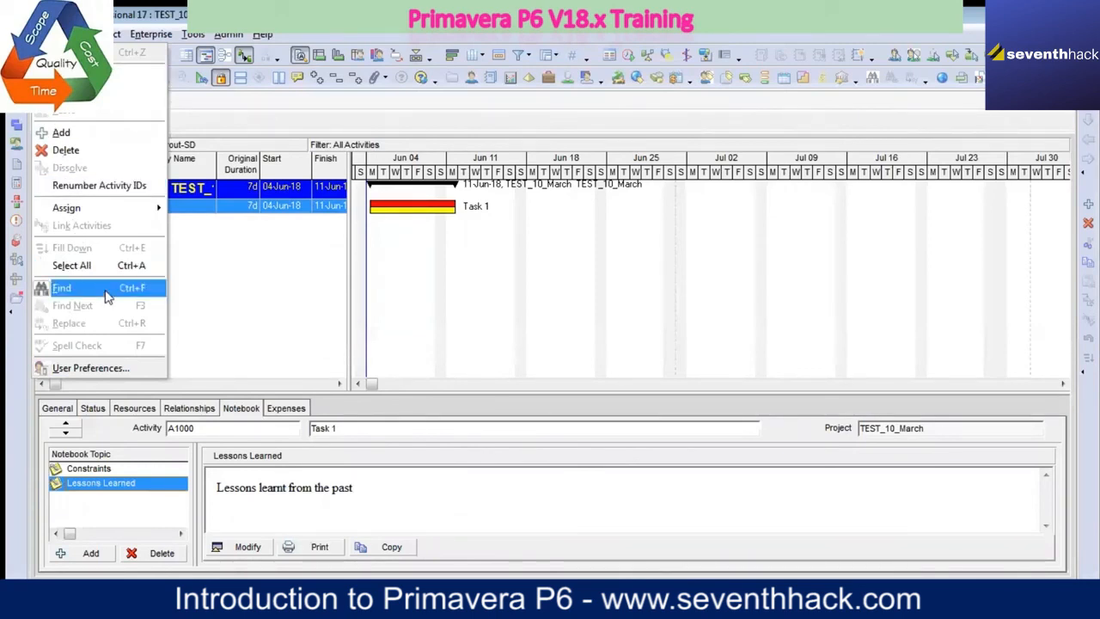
left_click(101, 367)
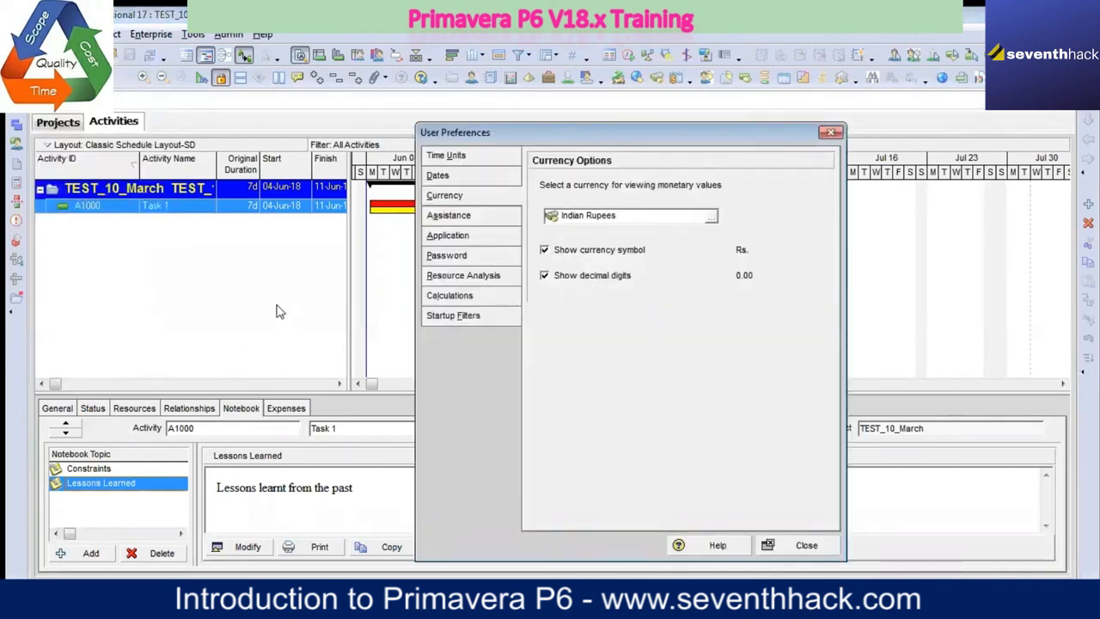
left_click(479, 161)
left_click(456, 182)
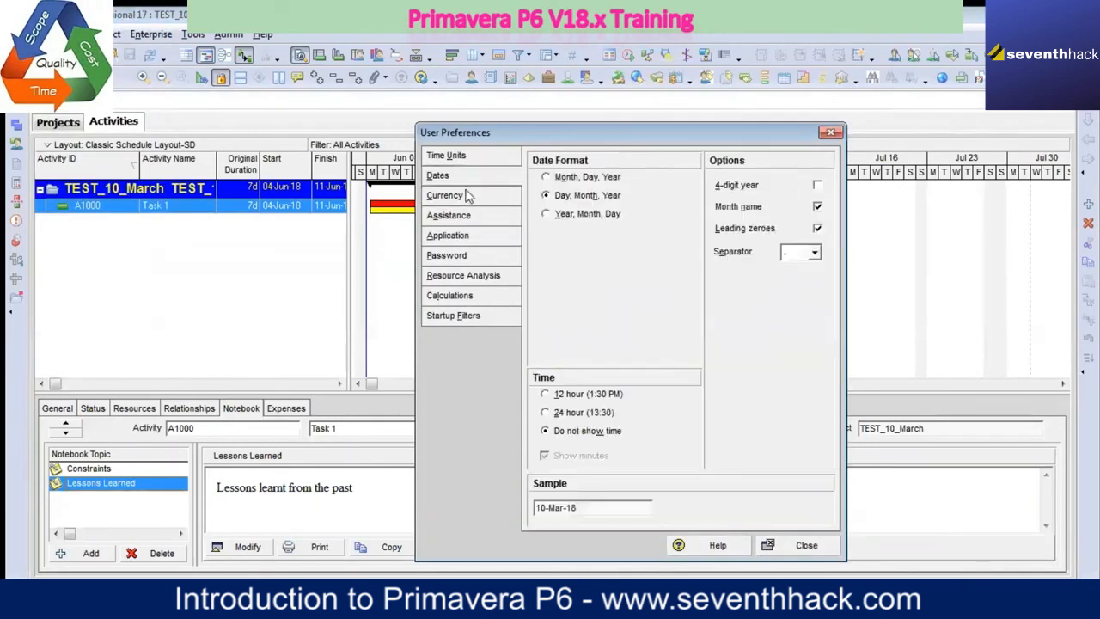
left_click(465, 194)
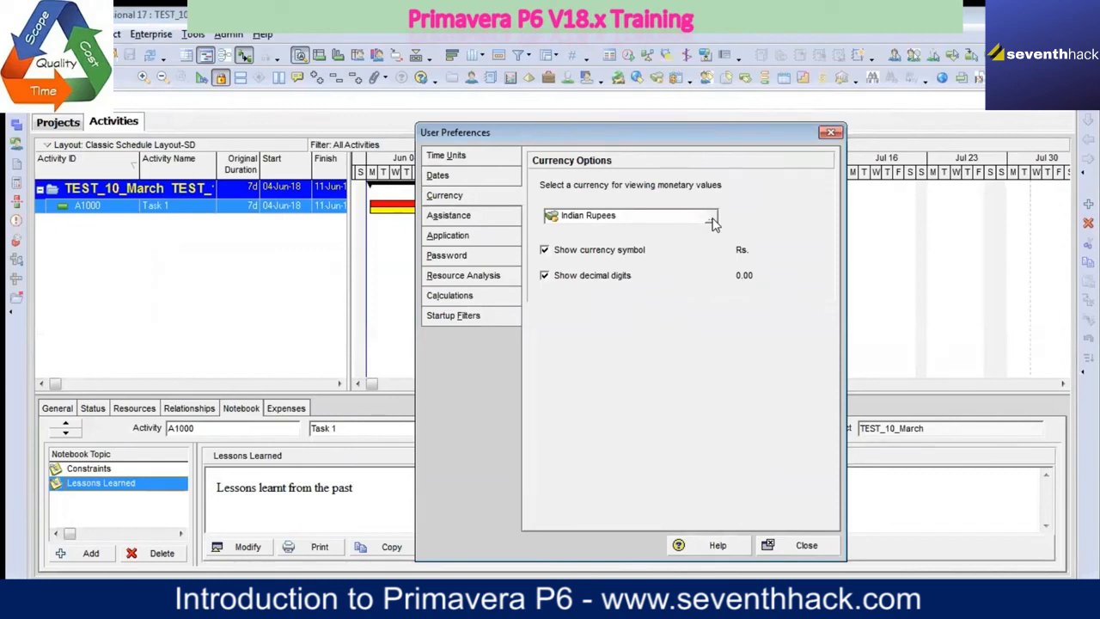
left_click(830, 133)
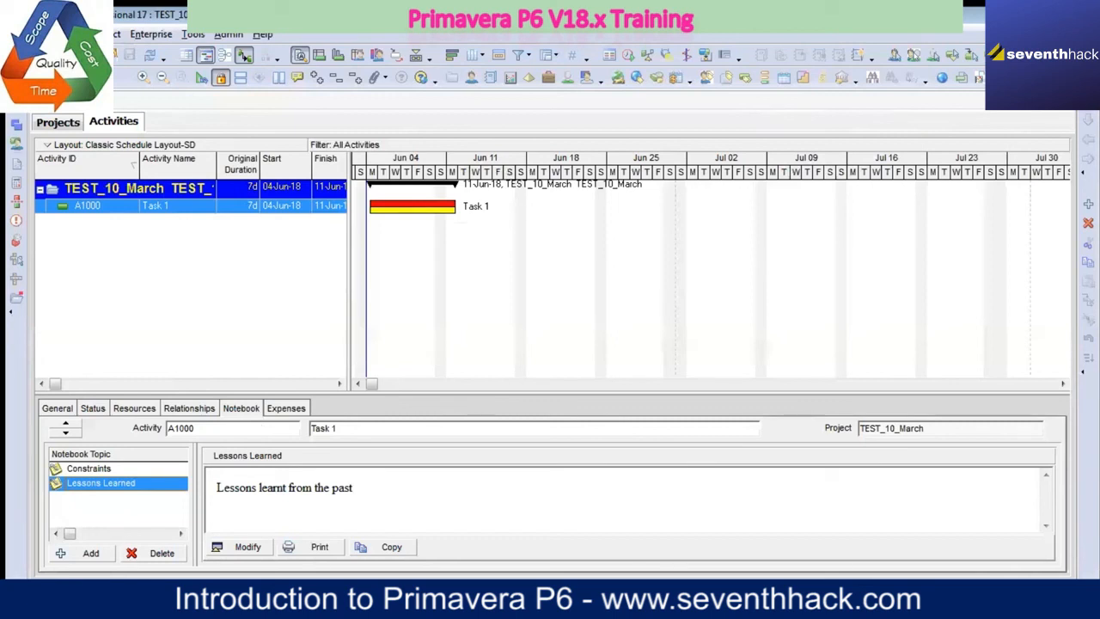
Step: Exit Primavera P6 Professional and confirm leaving the program
left_click(17, 34)
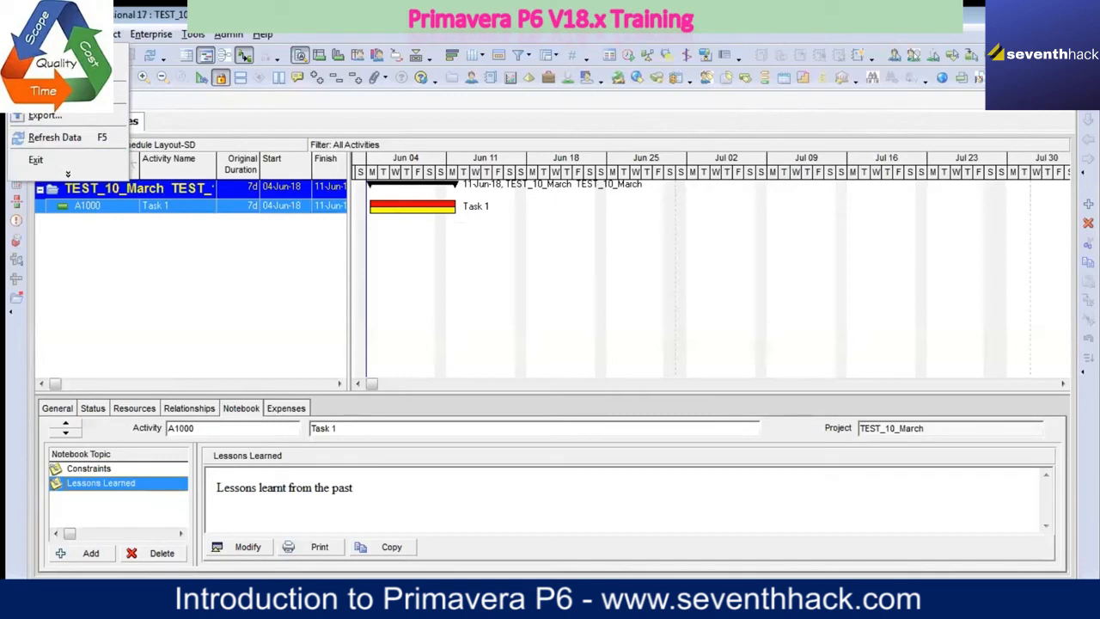
left_click(53, 161)
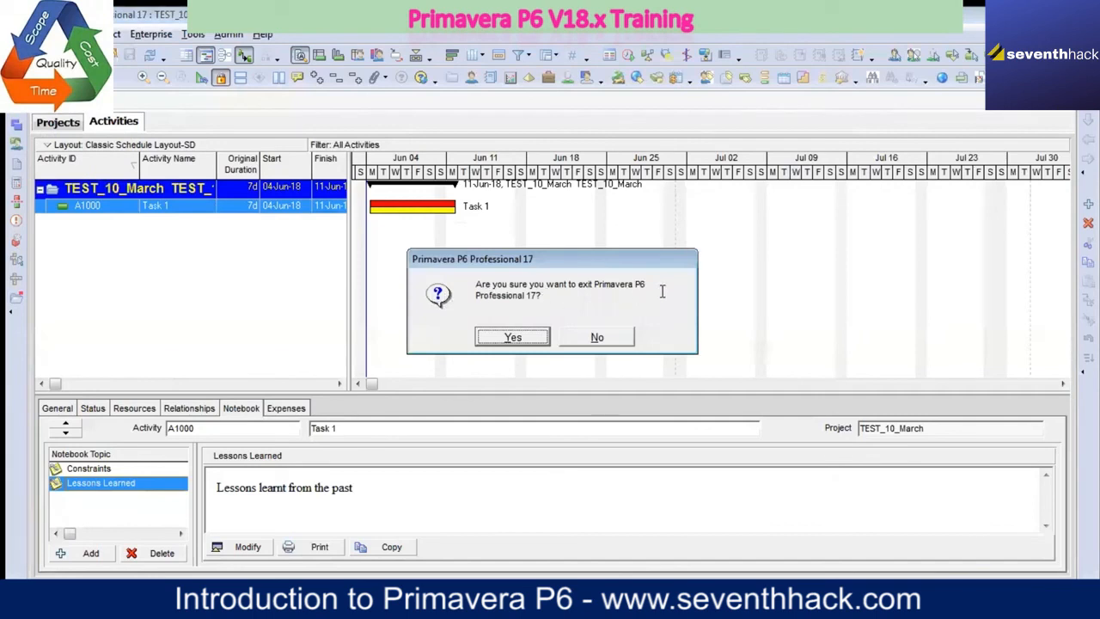
left_click(531, 340)
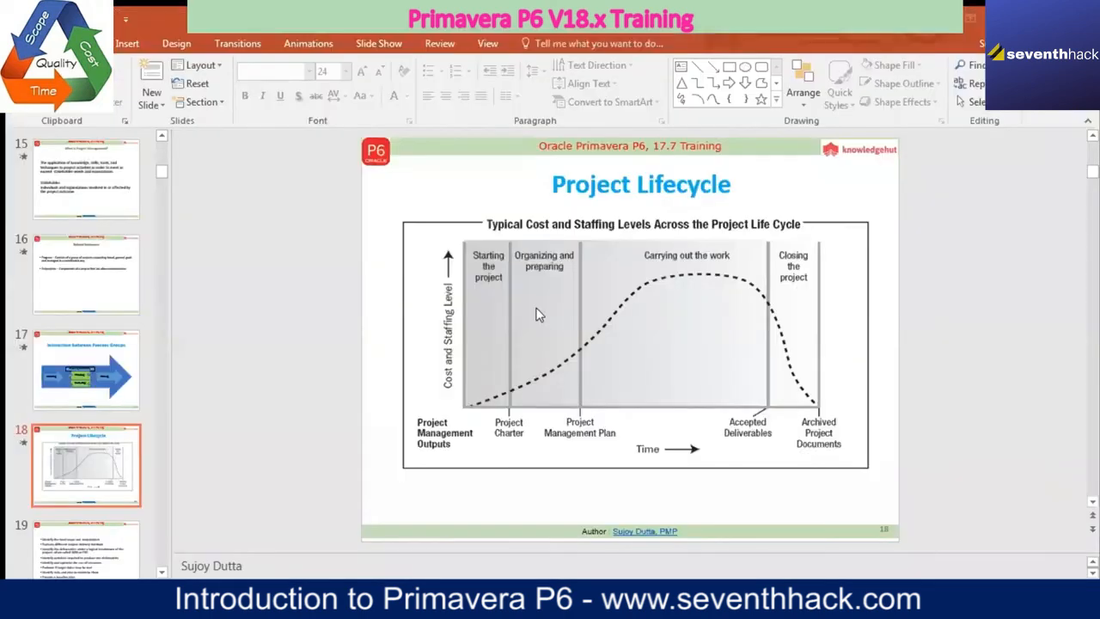